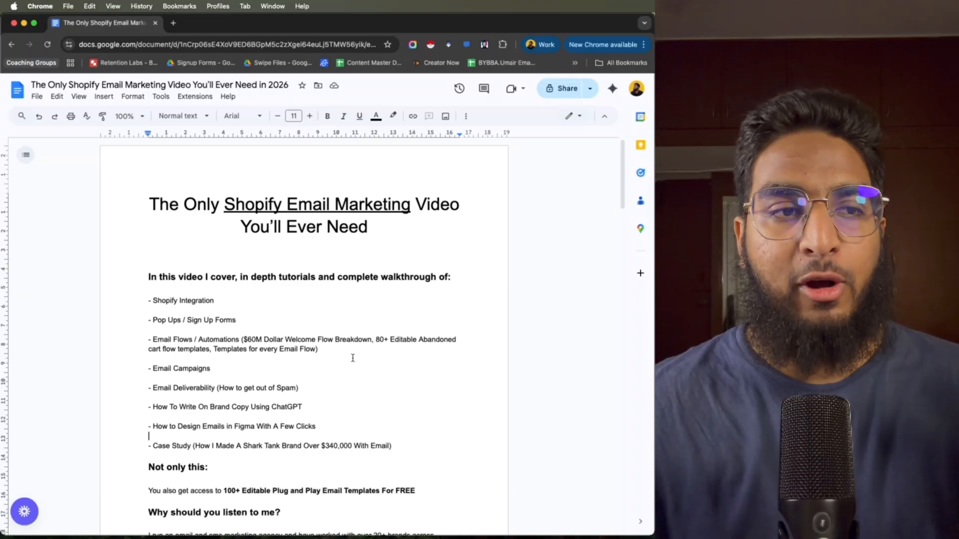
# - Review the Shopify email marketing document, covering the topic outline, revenue dashboards and client testimonials
pyautogui.scroll(-3, 339, 344)
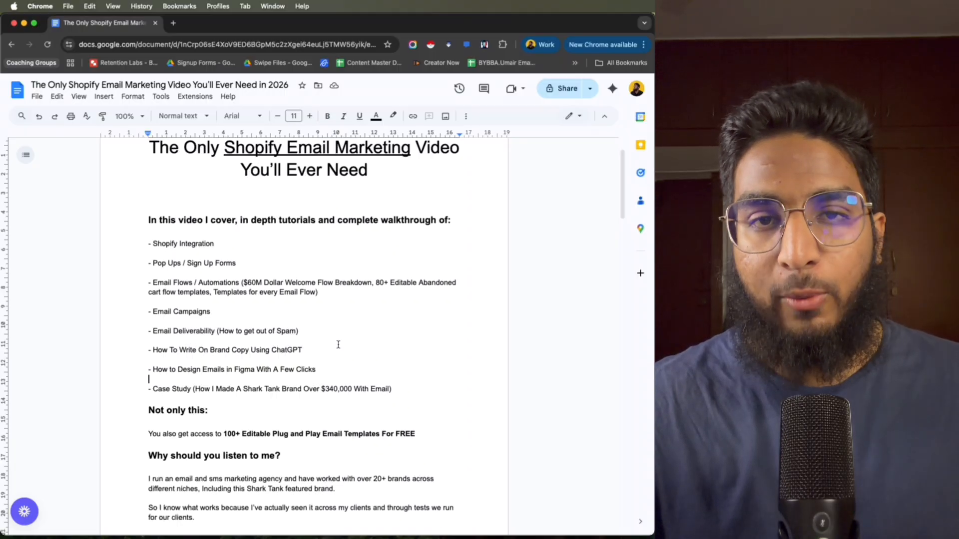
pyautogui.scroll(-1, 338, 345)
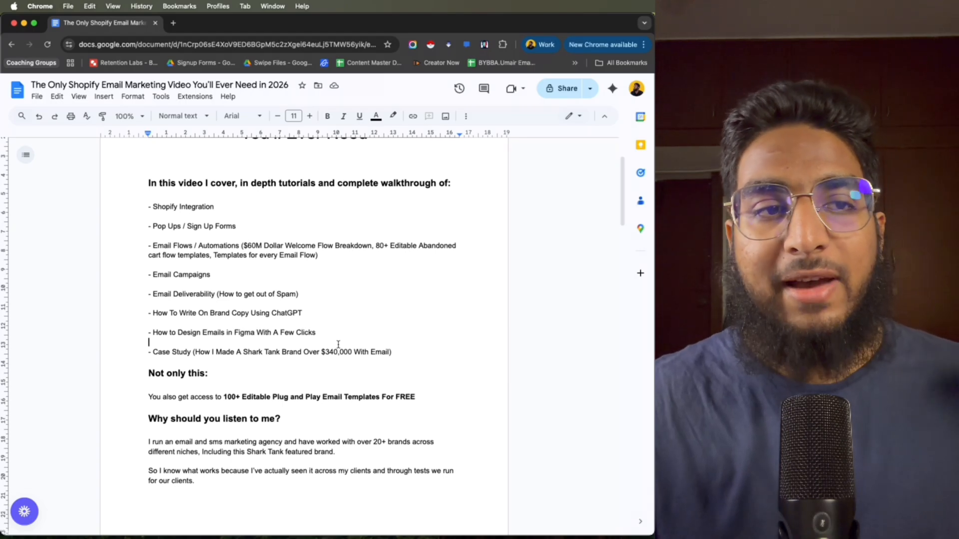
pyautogui.scroll(-1, 338, 345)
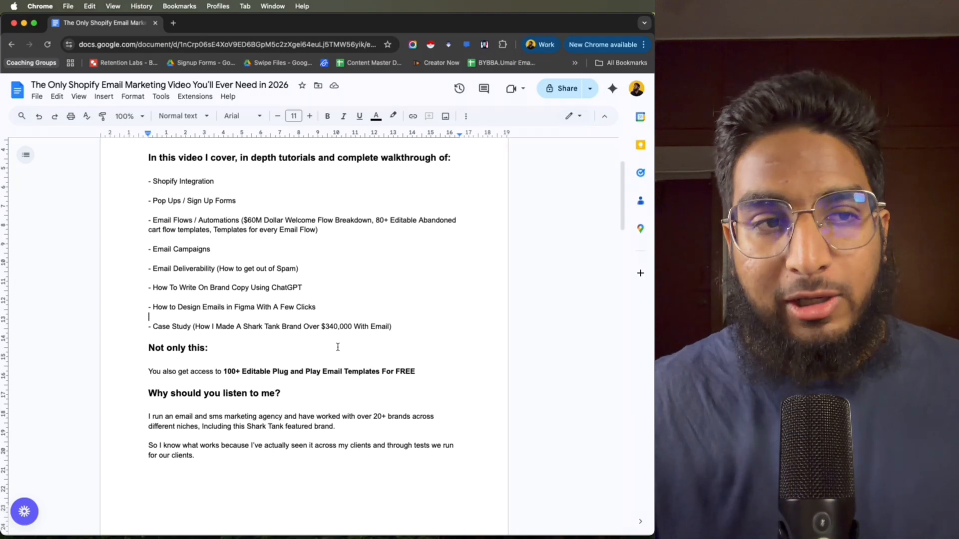
pyautogui.scroll(-1, 335, 352)
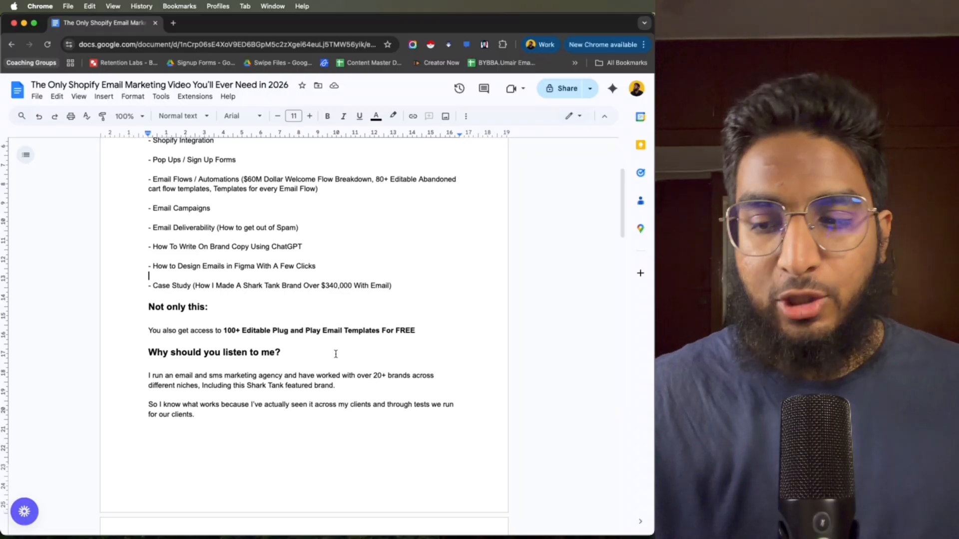
pyautogui.scroll(-3, 336, 354)
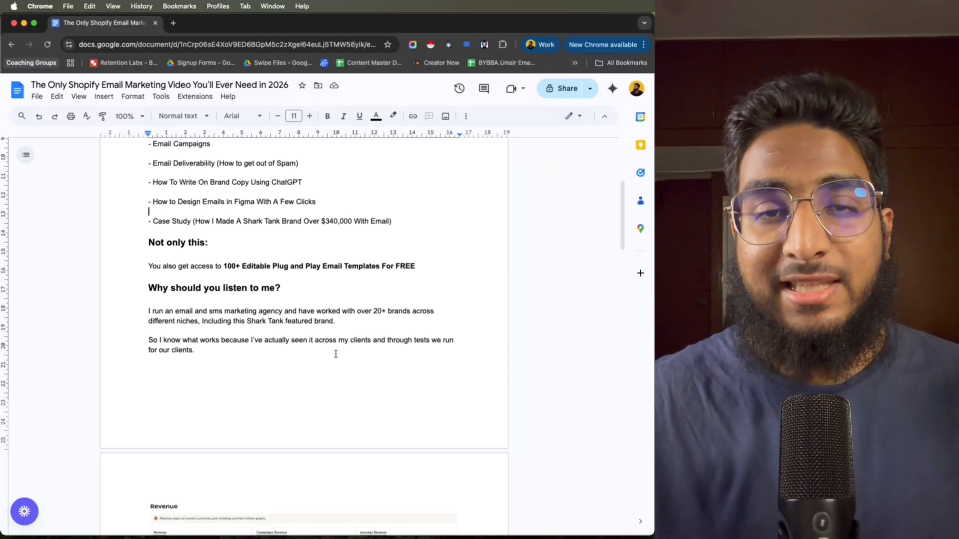
pyautogui.scroll(-6, 335, 354)
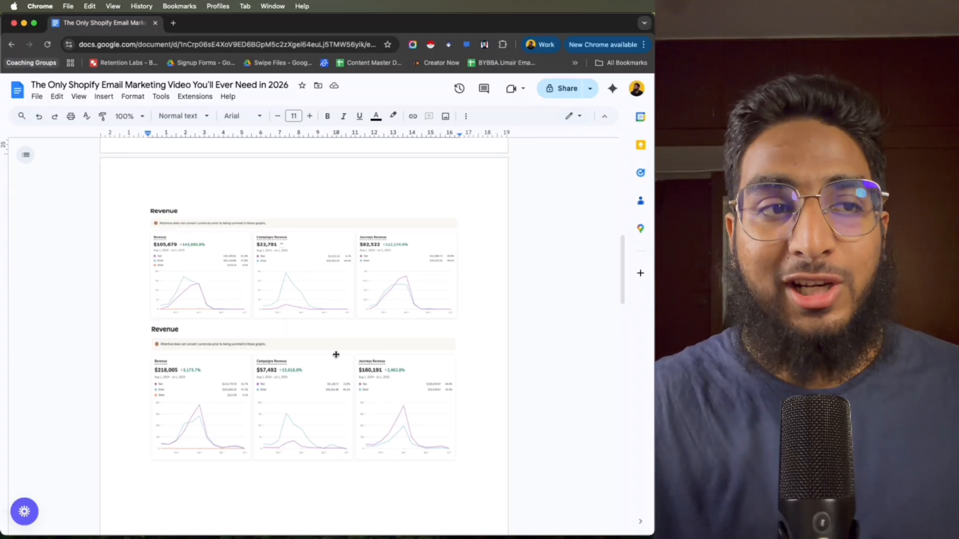
pyautogui.scroll(-12, 335, 354)
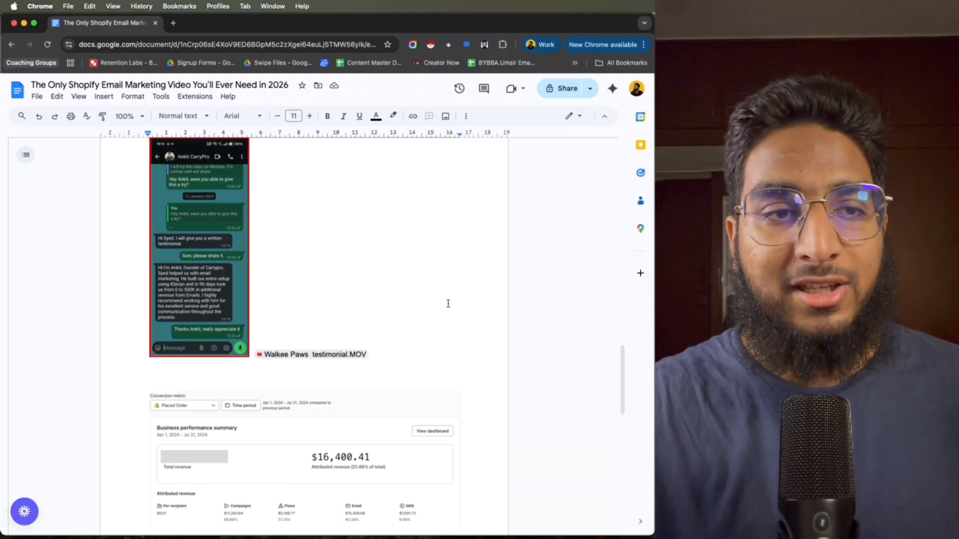
pyautogui.scroll(-10, 448, 304)
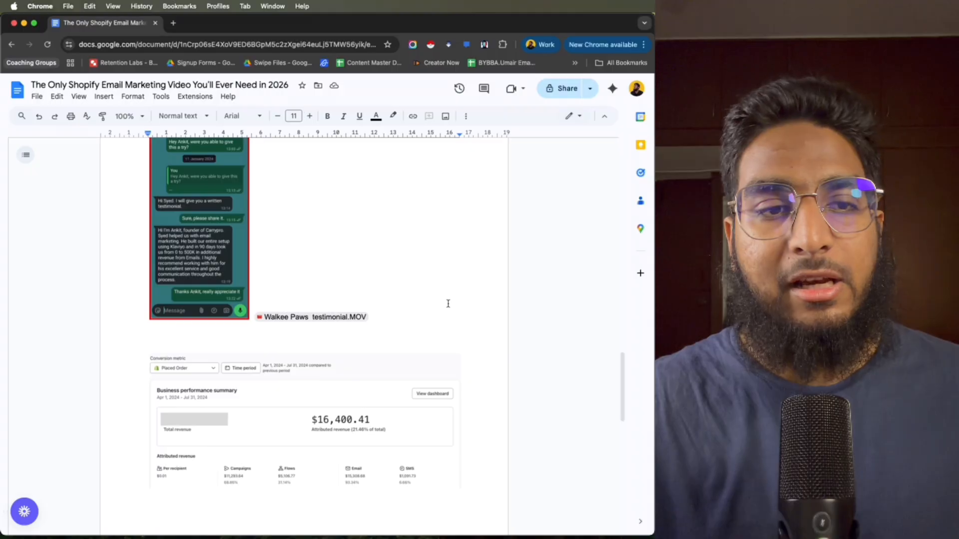
pyautogui.scroll(10, 448, 304)
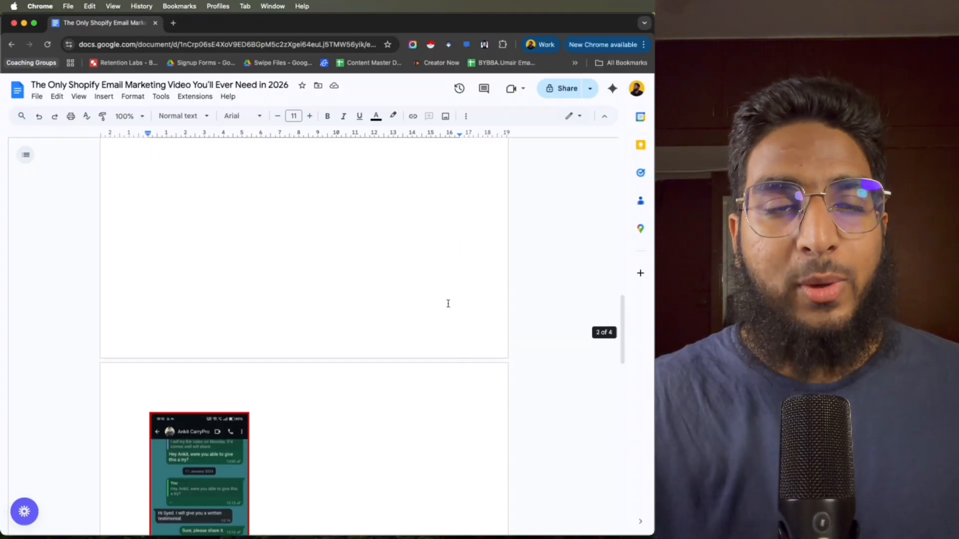
pyautogui.scroll(8, 447, 304)
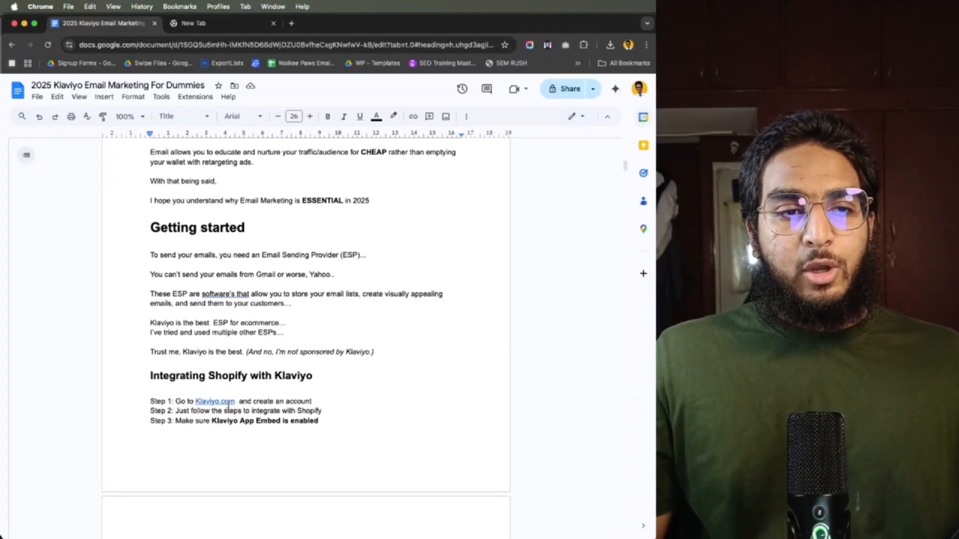
# - Open the Klaviyo website from the document's Shopify integration steps and go to its free sign-up form
pyautogui.click(228, 402)
pyautogui.click(240, 416)
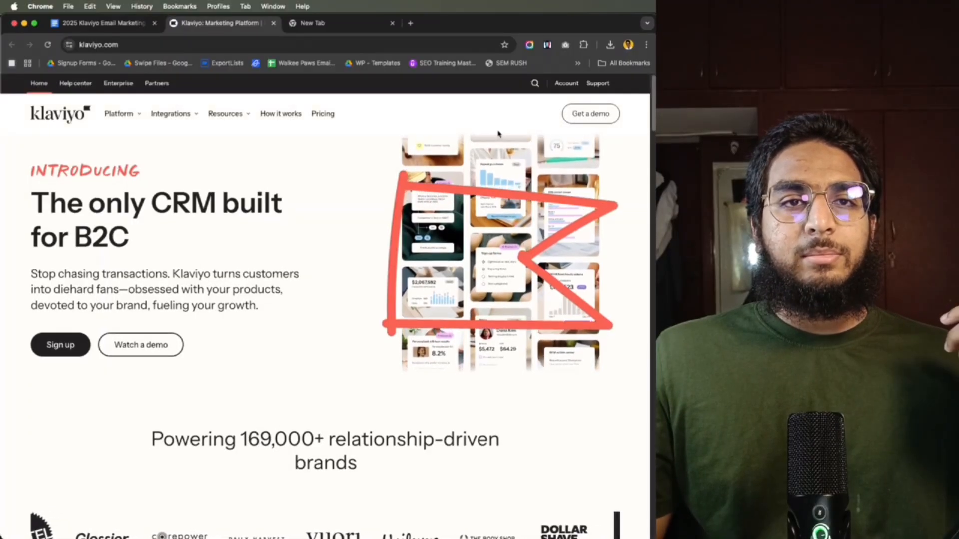
pyautogui.scroll(-3, 471, 164)
pyautogui.scroll(2, 472, 165)
pyautogui.scroll(2, 471, 165)
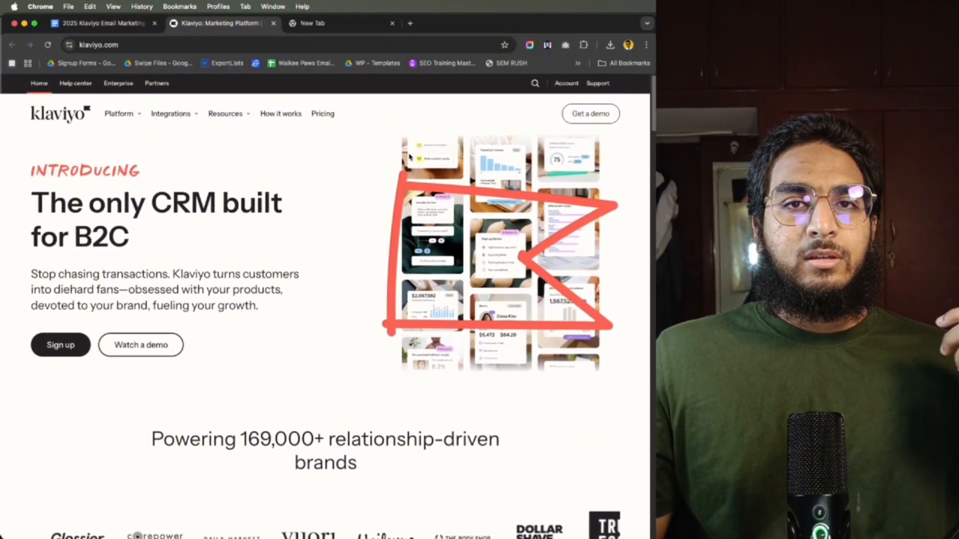
pyautogui.click(50, 344)
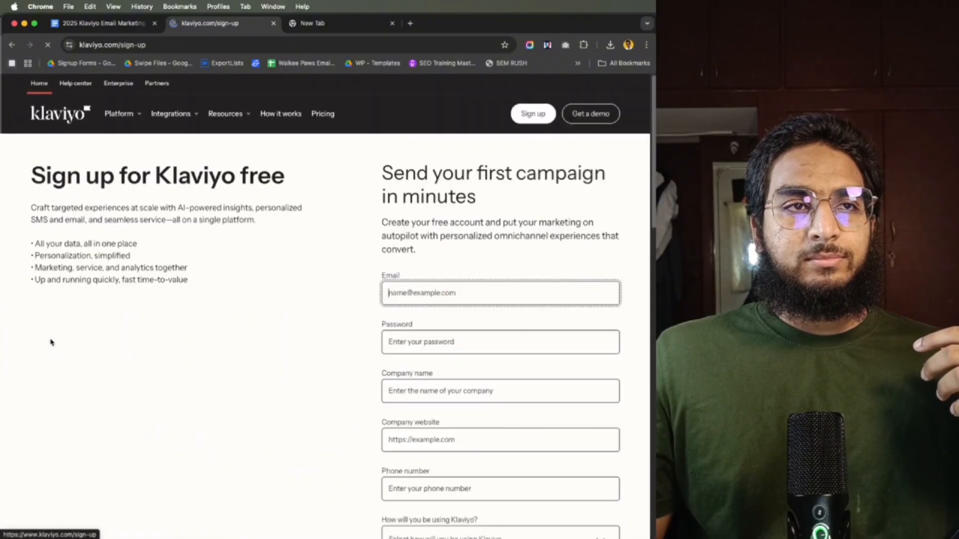
pyautogui.scroll(-6, 502, 259)
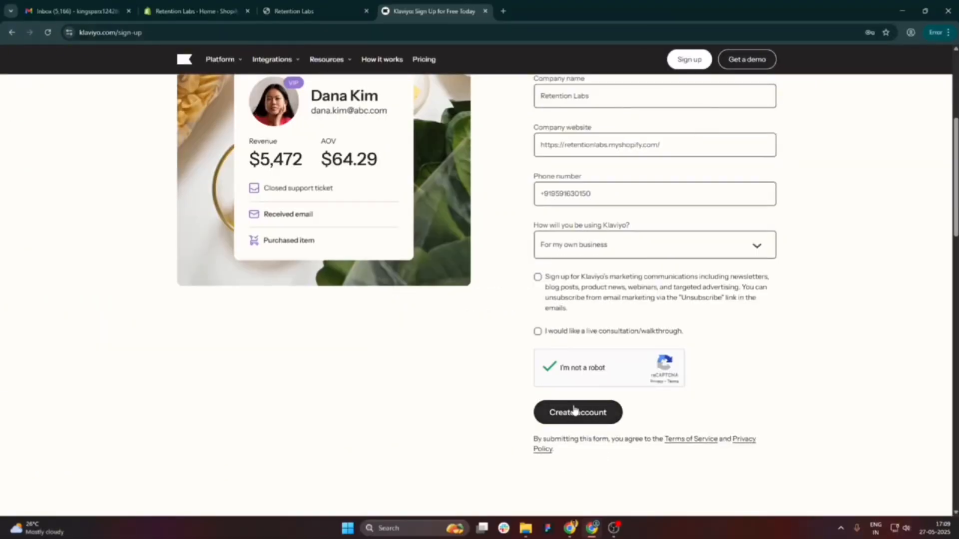
# - Submit the completed Klaviyo sign-up form, save the login in the browser and continue with the suggested Google profile
pyautogui.click(575, 412)
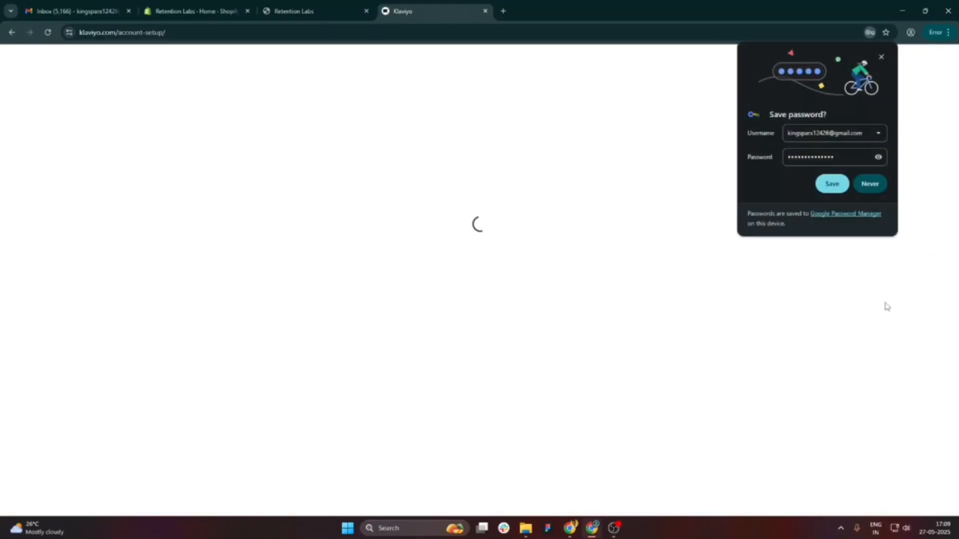
pyautogui.click(829, 184)
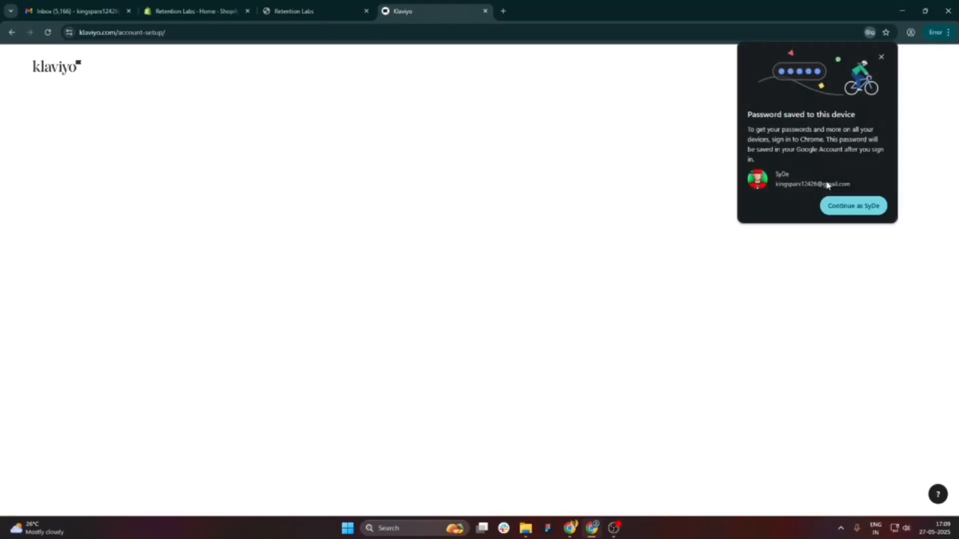
pyautogui.click(854, 208)
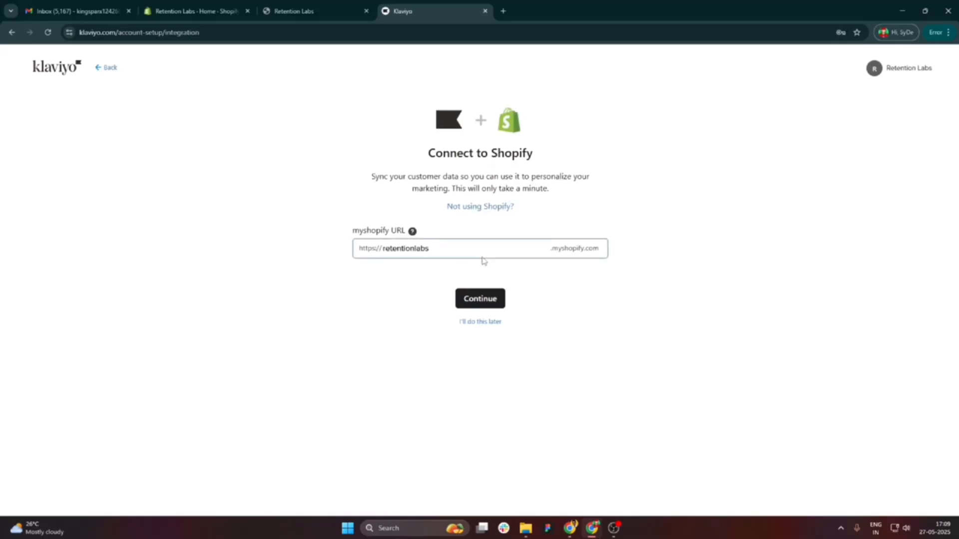
# - Connect the retentionlabs Shopify store, install the Klaviyo: Email Marketing & SMS app and accept both data sync options
pyautogui.click(478, 298)
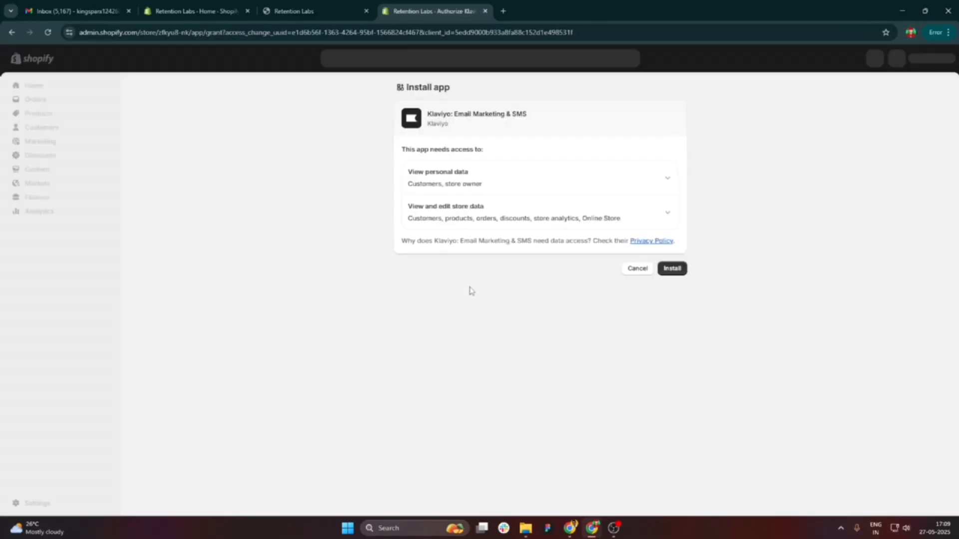
pyautogui.click(669, 269)
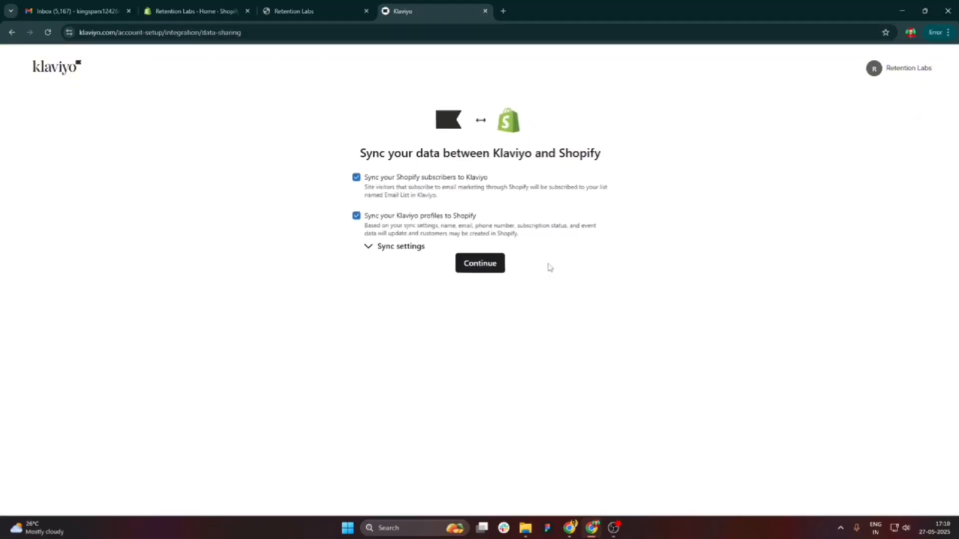
pyautogui.click(481, 272)
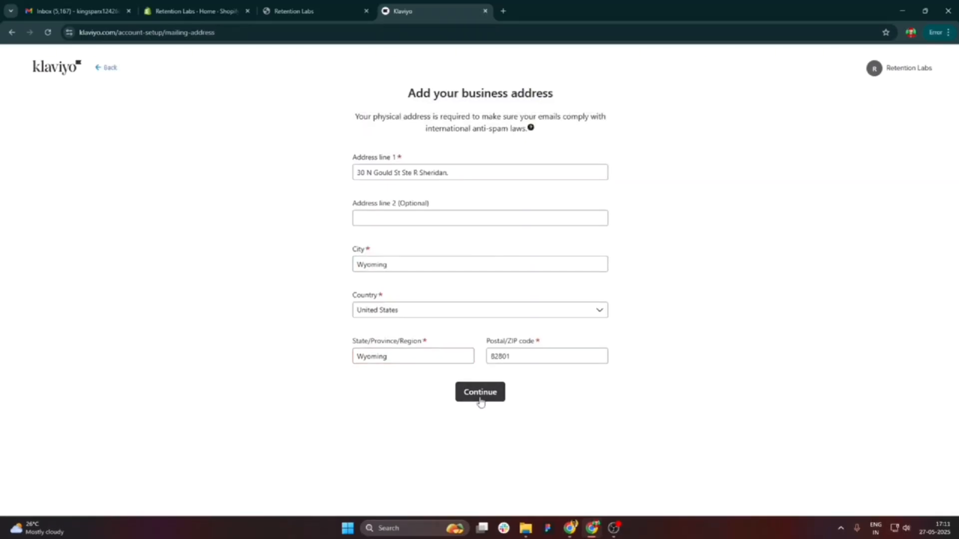
# - Submit the business address for the Klaviyo account and decline saving it in the browser
pyautogui.click(480, 398)
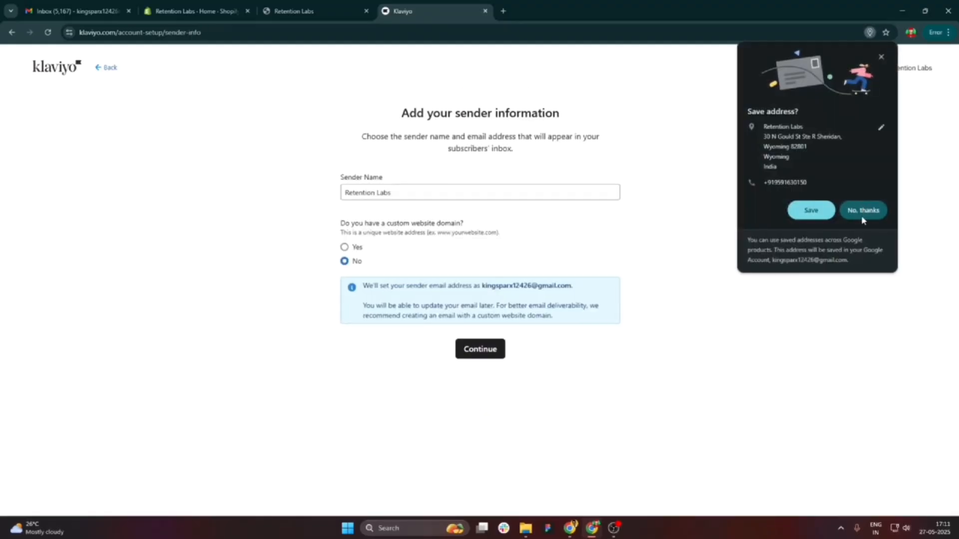
pyautogui.click(862, 210)
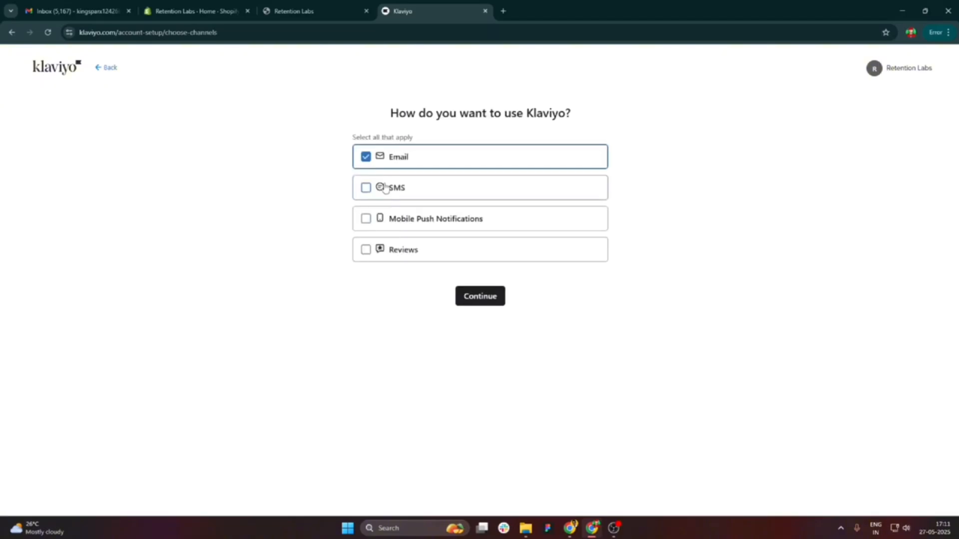
pyautogui.moveTo(426, 128); pyautogui.dragTo(561, 113)
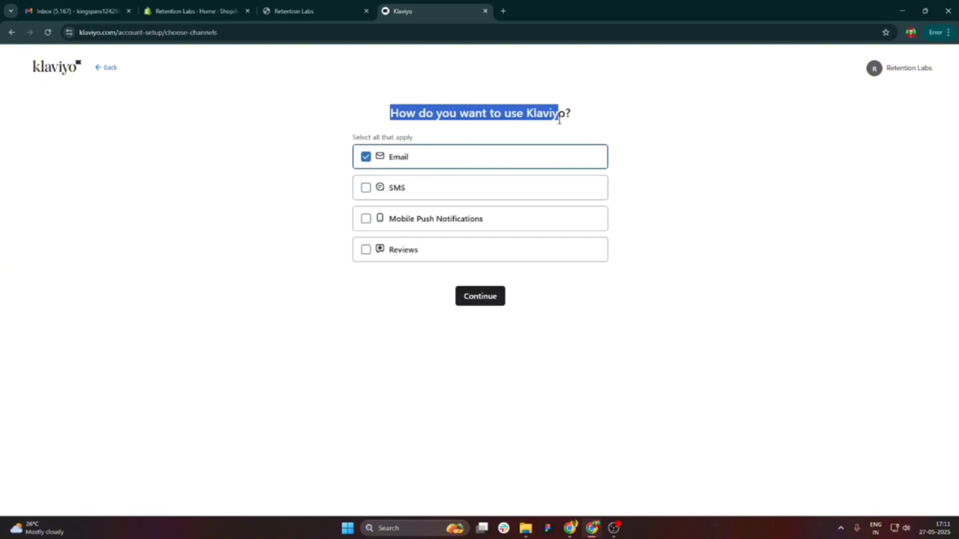
pyautogui.click(517, 131)
pyautogui.click(403, 195)
pyautogui.click(413, 223)
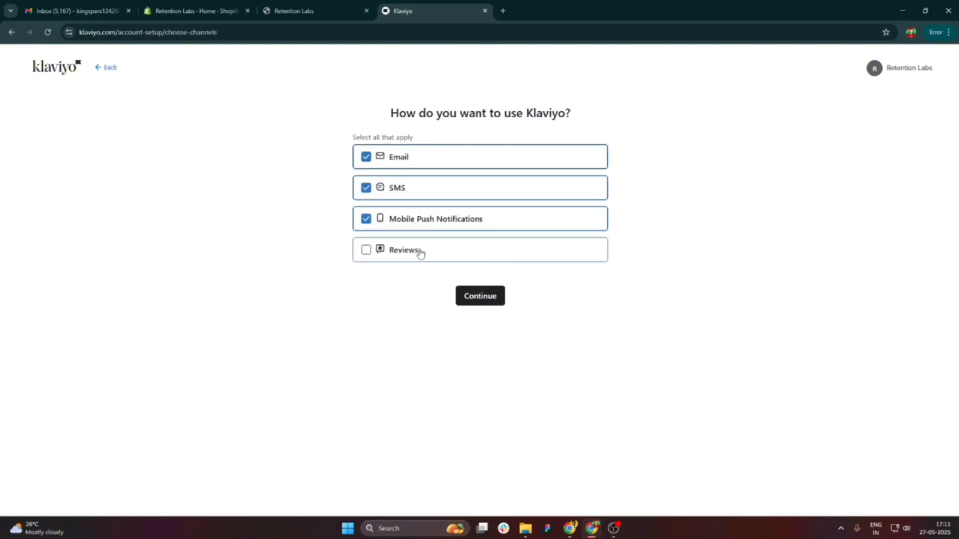
pyautogui.click(419, 253)
pyautogui.click(418, 226)
pyautogui.click(418, 248)
pyautogui.click(418, 254)
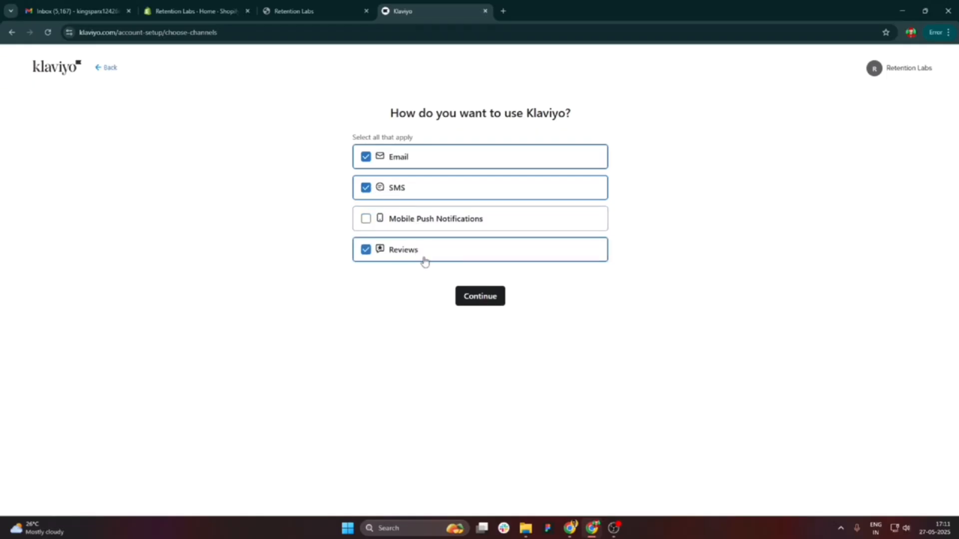
pyautogui.click(424, 259)
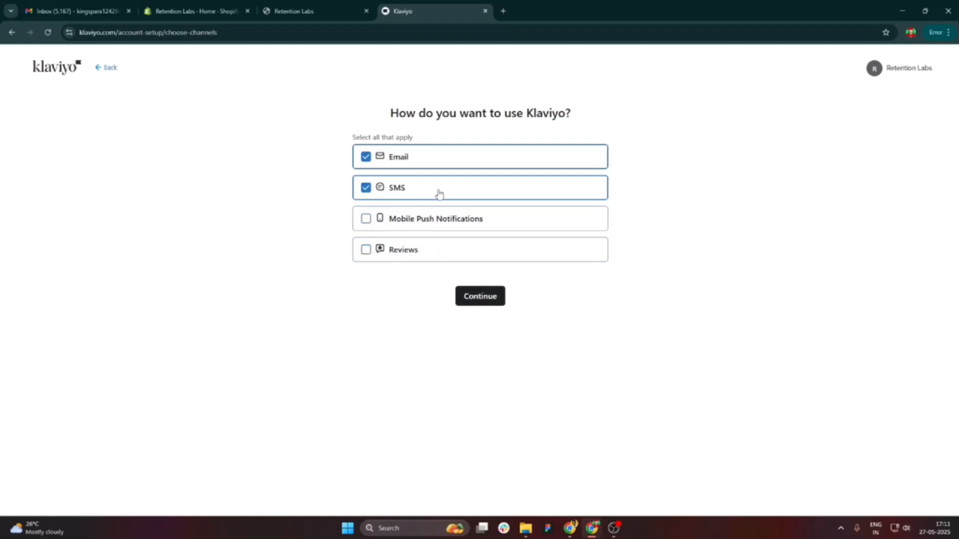
pyautogui.click(439, 194)
# - Continue the setup with Email as the only channel and confirm the account's email from the Klaviyo message in Gmail
pyautogui.click(484, 299)
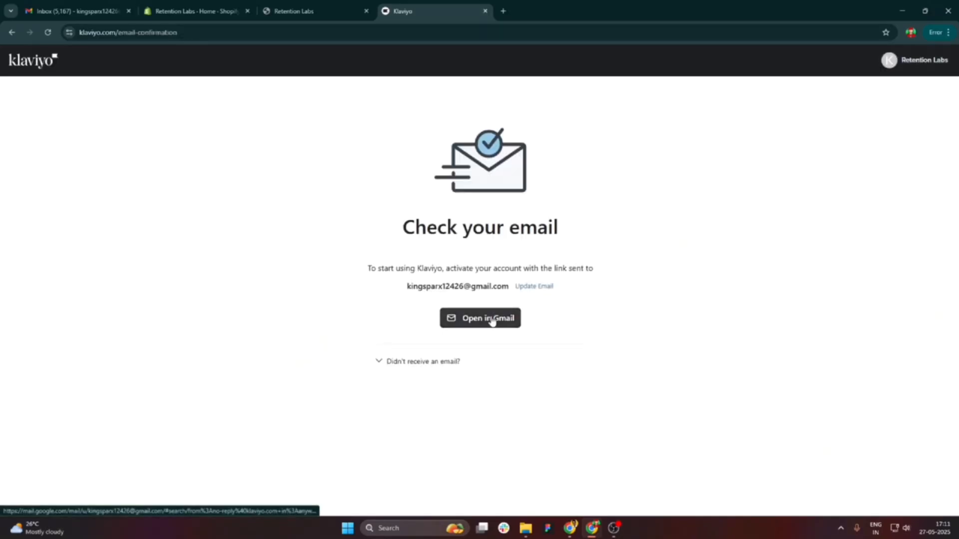
pyautogui.click(99, 11)
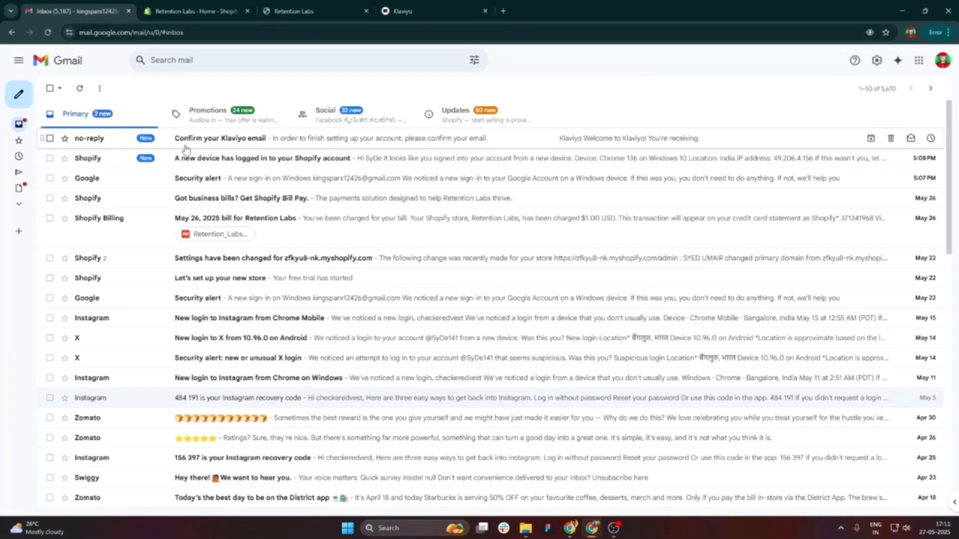
pyautogui.click(186, 144)
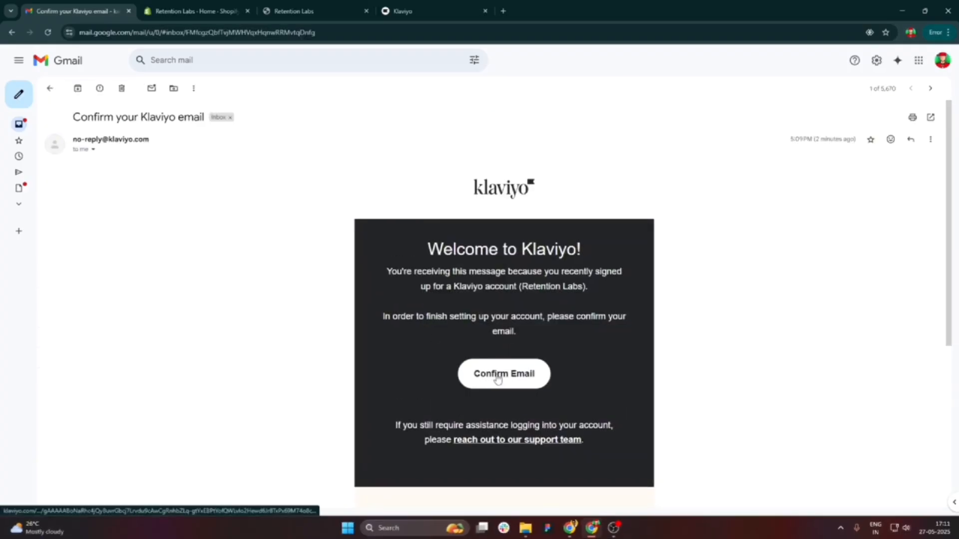
pyautogui.click(497, 372)
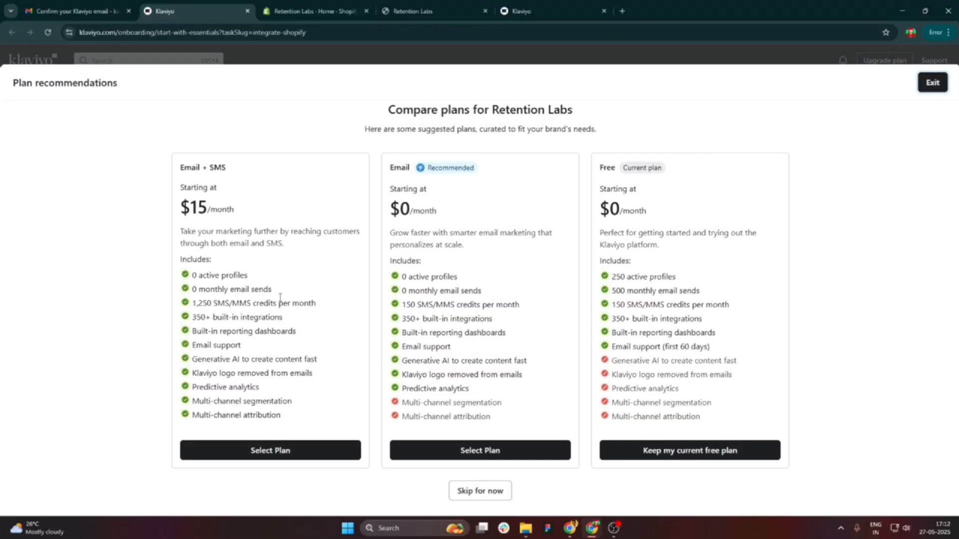
# - Skip the plan recommendations and finish connecting retentionlabs.myshopify.com to Klaviyo, confirming the integration update
pyautogui.click(492, 491)
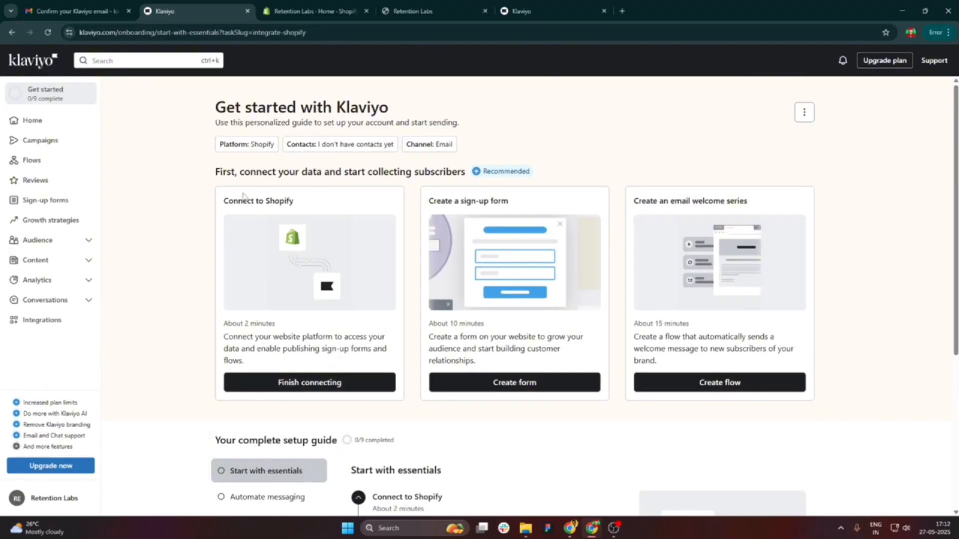
pyautogui.click(303, 388)
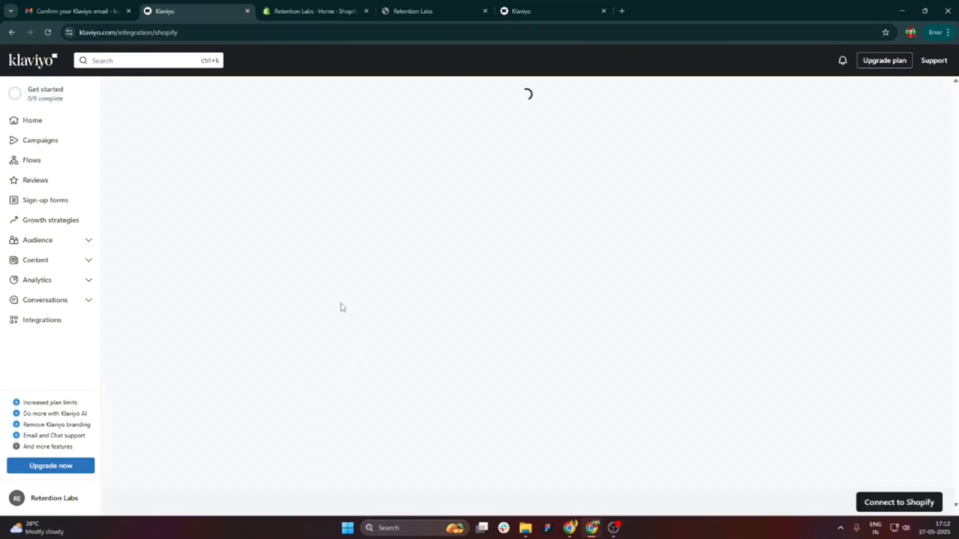
pyautogui.scroll(-1, 412, 294)
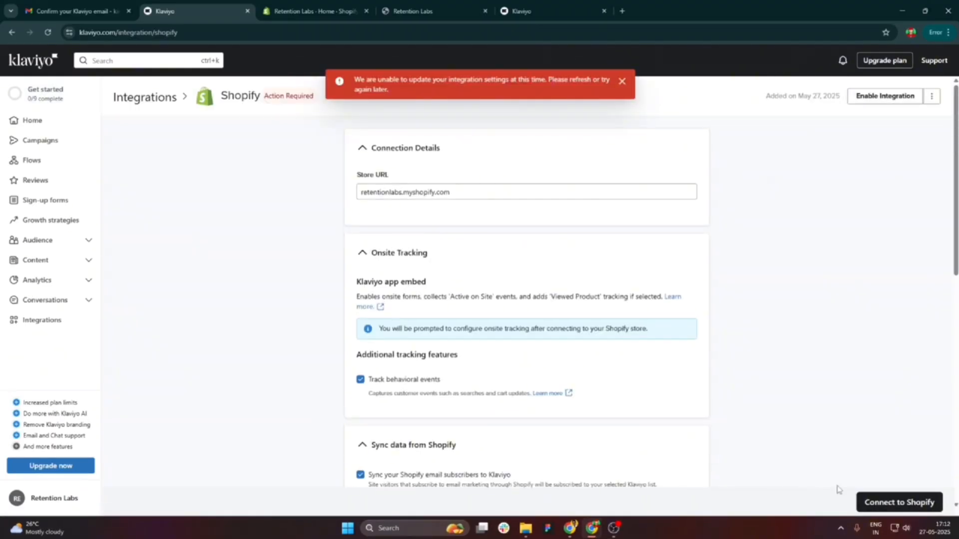
pyautogui.click(879, 502)
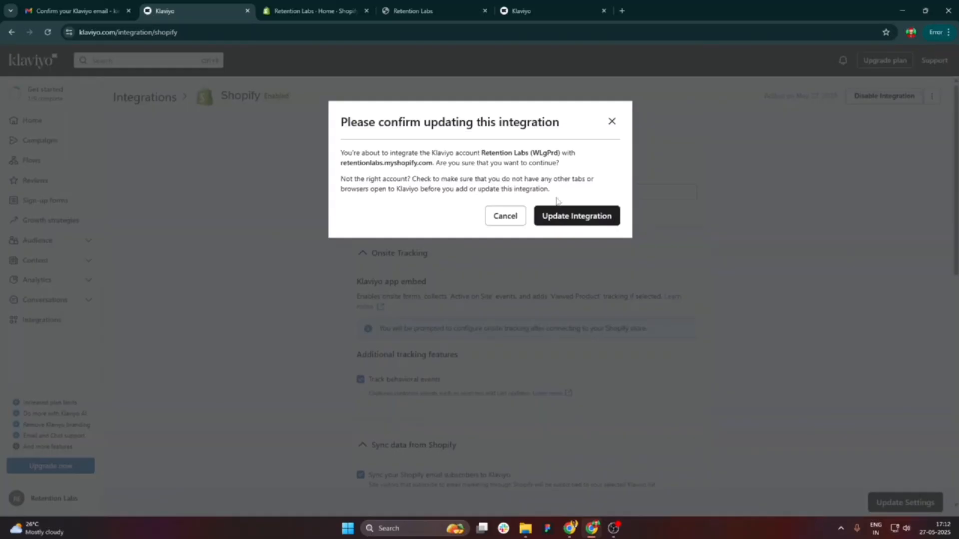
pyautogui.click(571, 216)
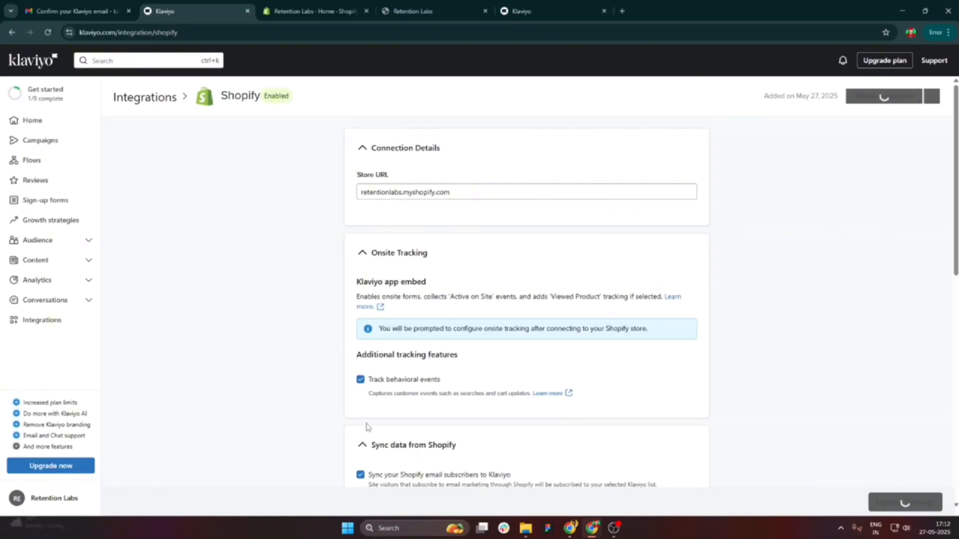
# - Enable the Klaviyo Onsite Javascript app embed in the live Shopify theme, save it and refresh the Klaviyo integration page
pyautogui.scroll(-8, 368, 426)
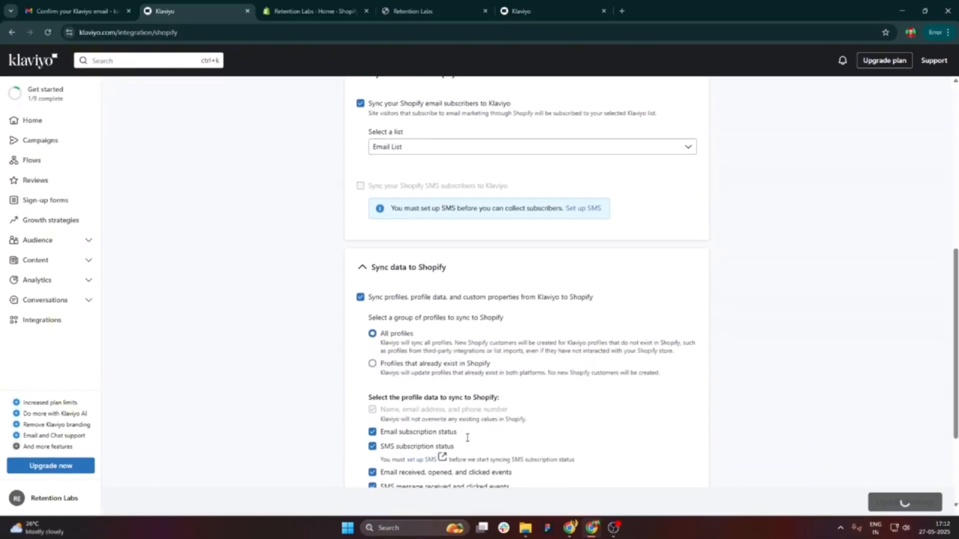
pyautogui.scroll(-3, 467, 437)
pyautogui.scroll(1, 467, 437)
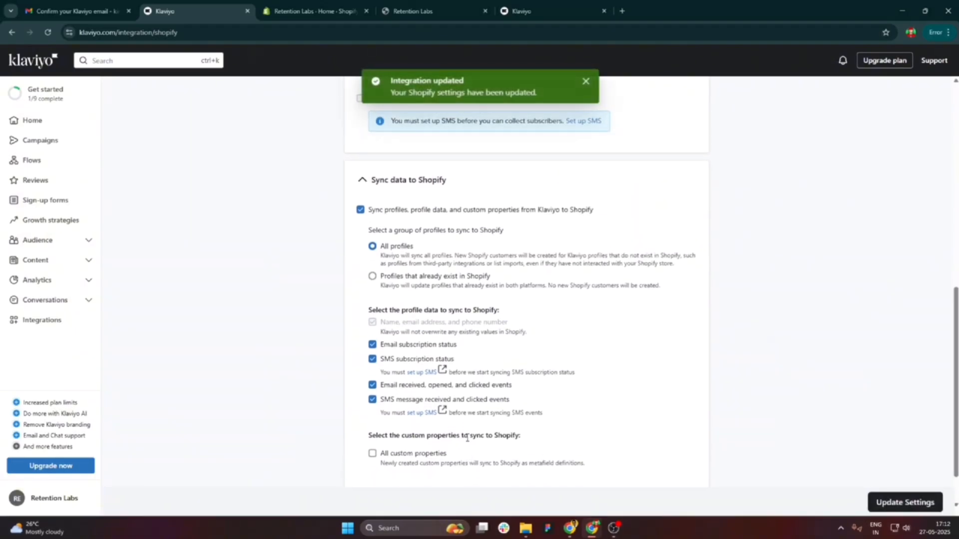
pyautogui.scroll(7, 467, 438)
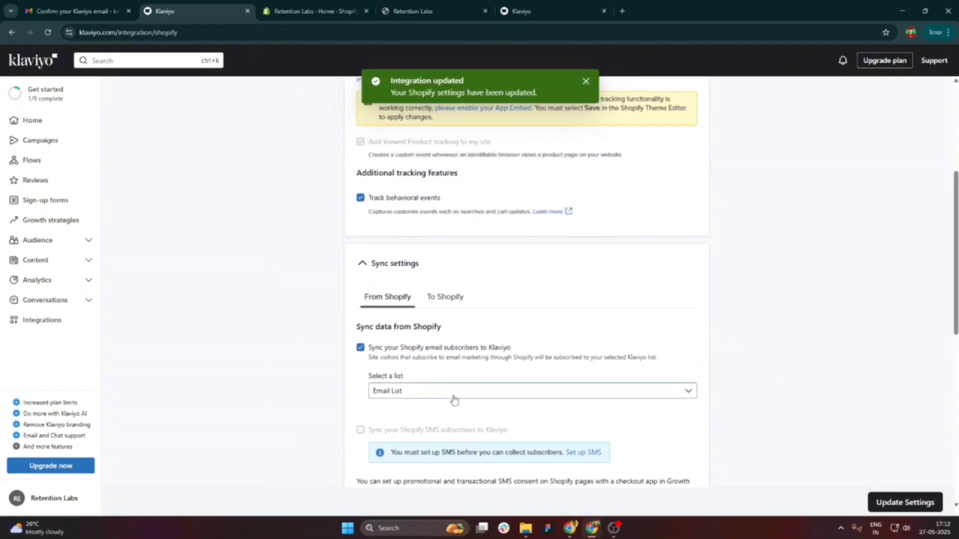
pyautogui.scroll(4, 400, 402)
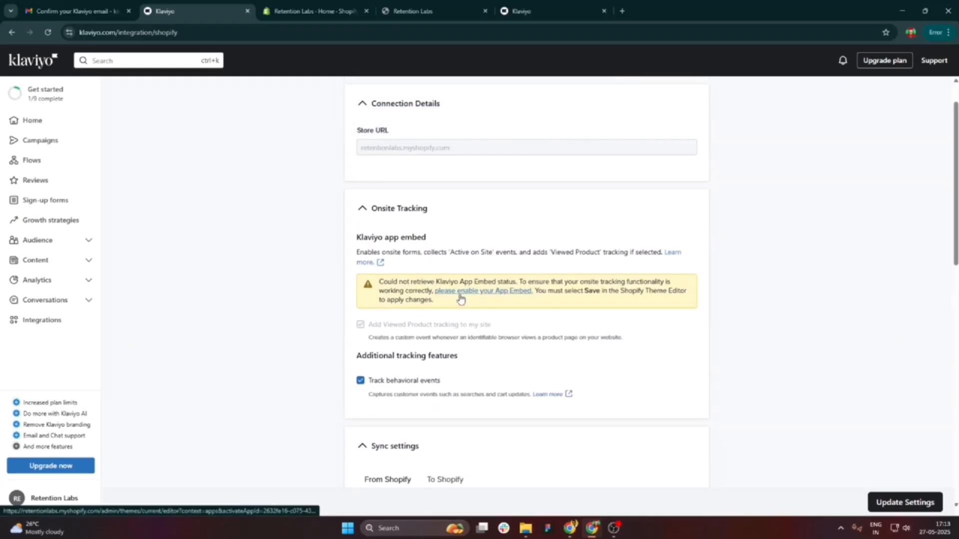
pyautogui.scroll(1, 451, 297)
pyautogui.click(466, 335)
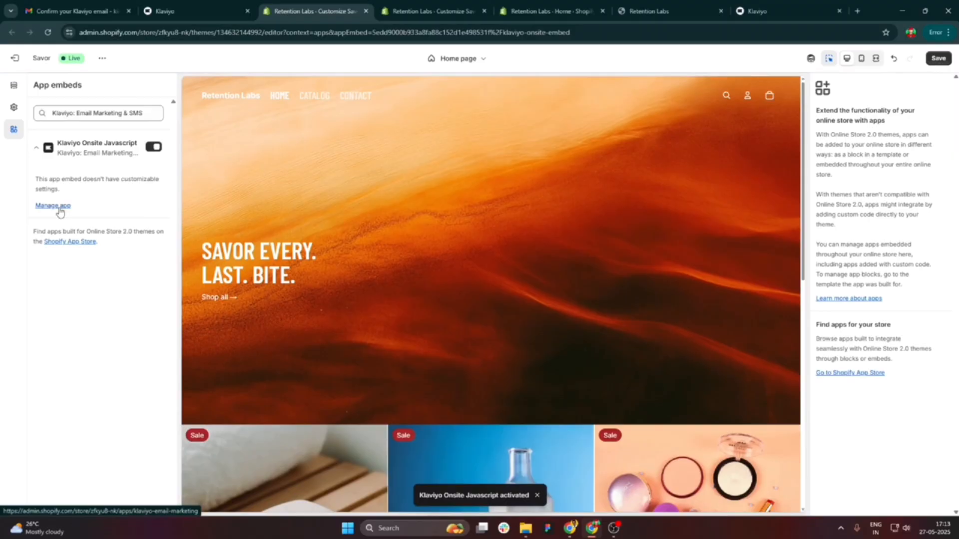
pyautogui.click(937, 59)
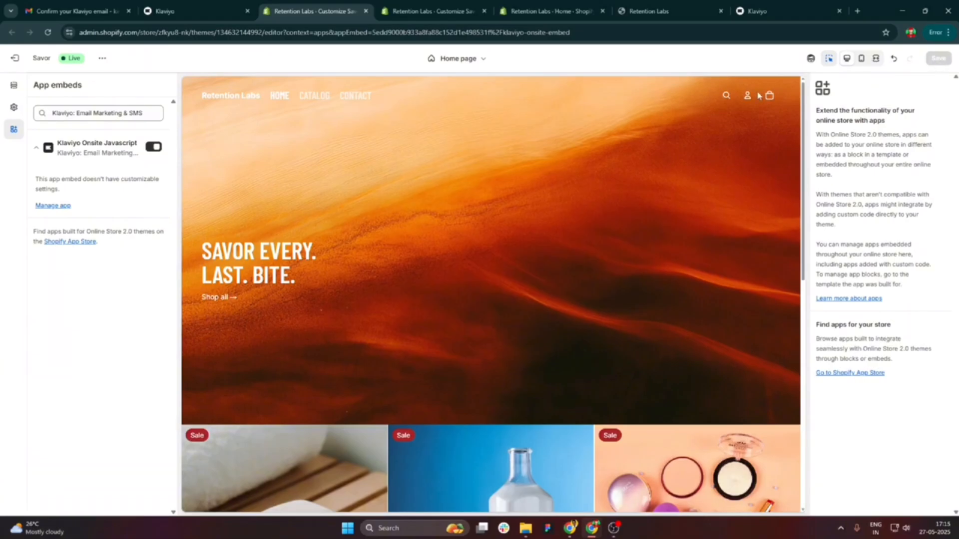
pyautogui.click(365, 11)
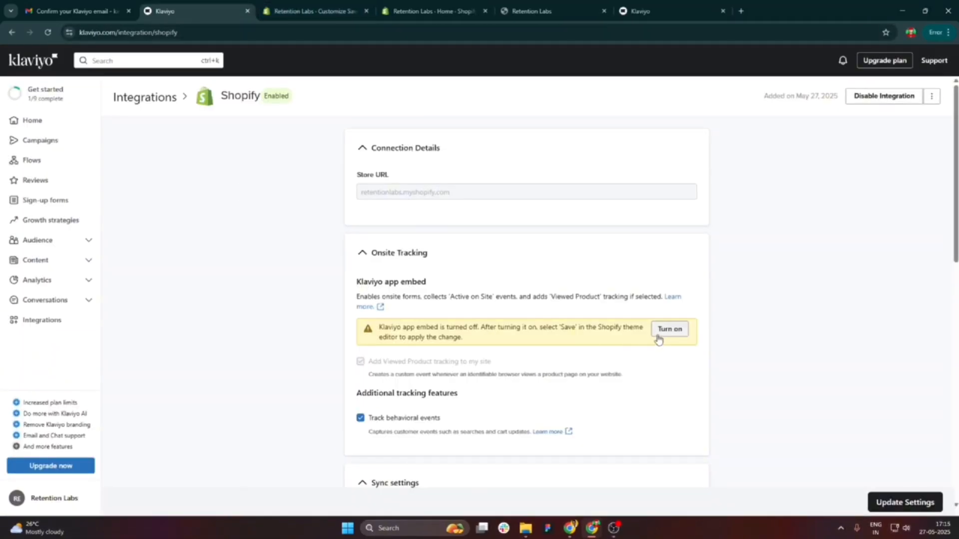
pyautogui.click(54, 34)
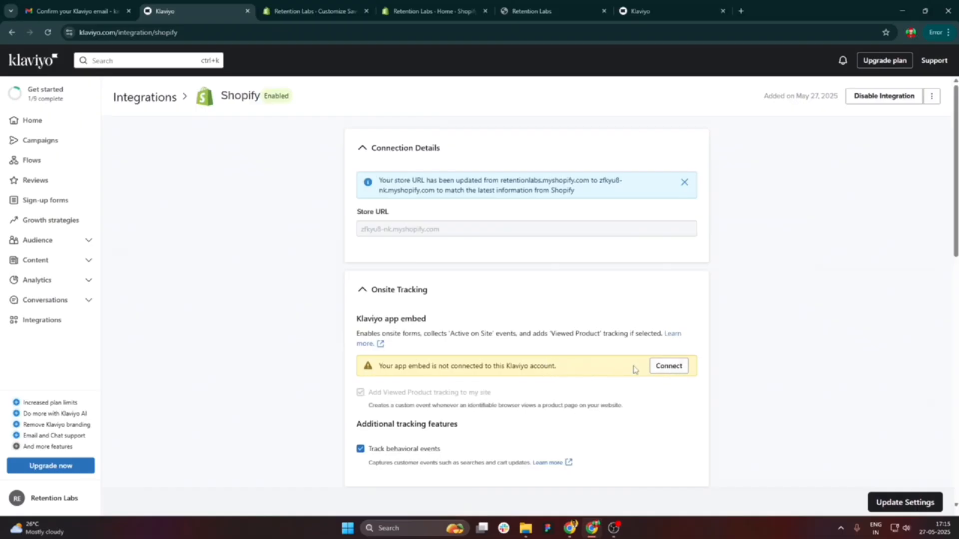
# - Review the Shopify integration's onsite tracking, sync settings in both directions, recent data and historical data, and return to Klaviyo's Home page
pyautogui.scroll(-3, 505, 374)
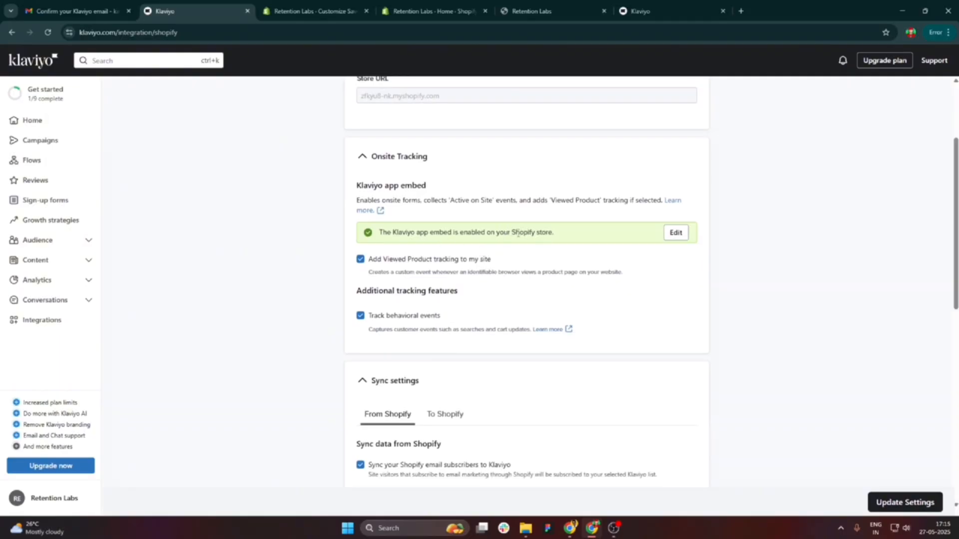
pyautogui.scroll(-3, 446, 284)
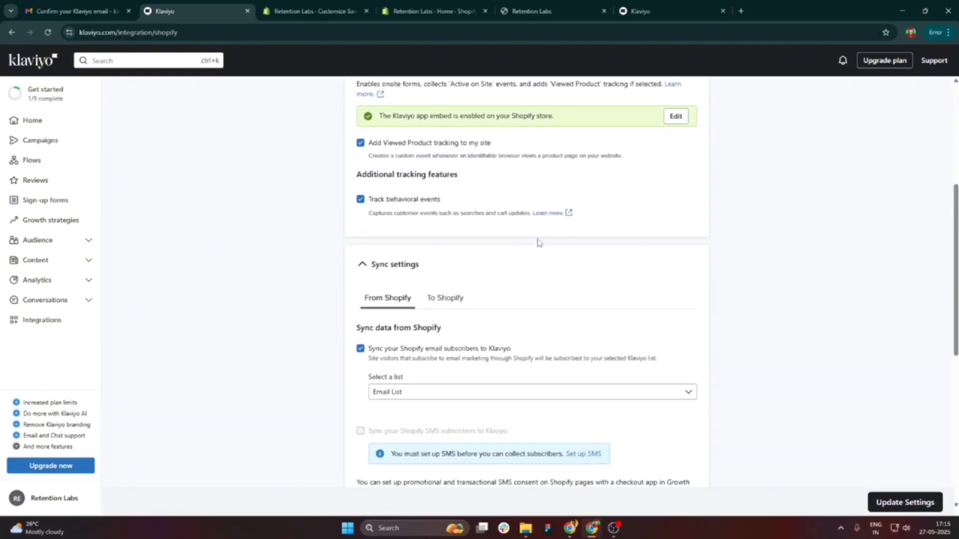
pyautogui.scroll(-1, 438, 311)
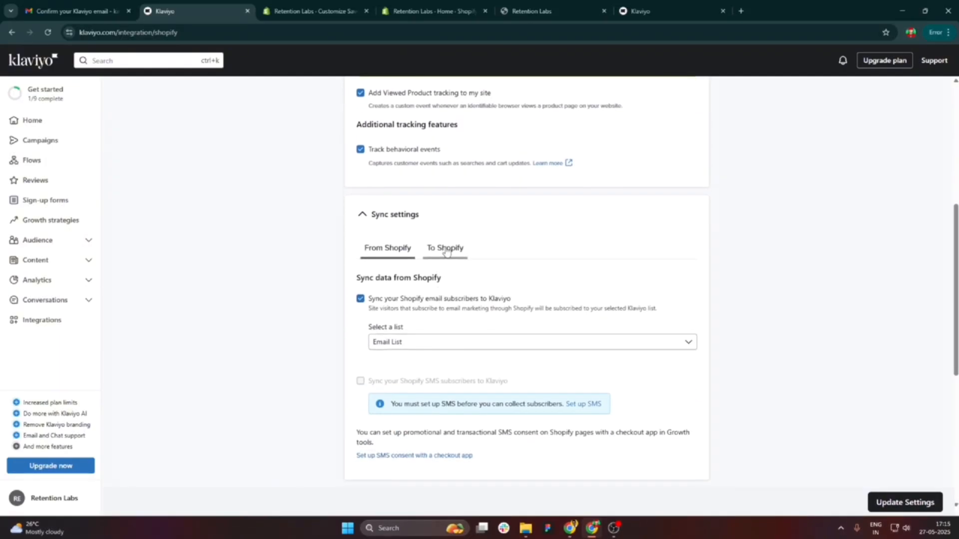
pyautogui.click(446, 249)
pyautogui.scroll(-3, 408, 260)
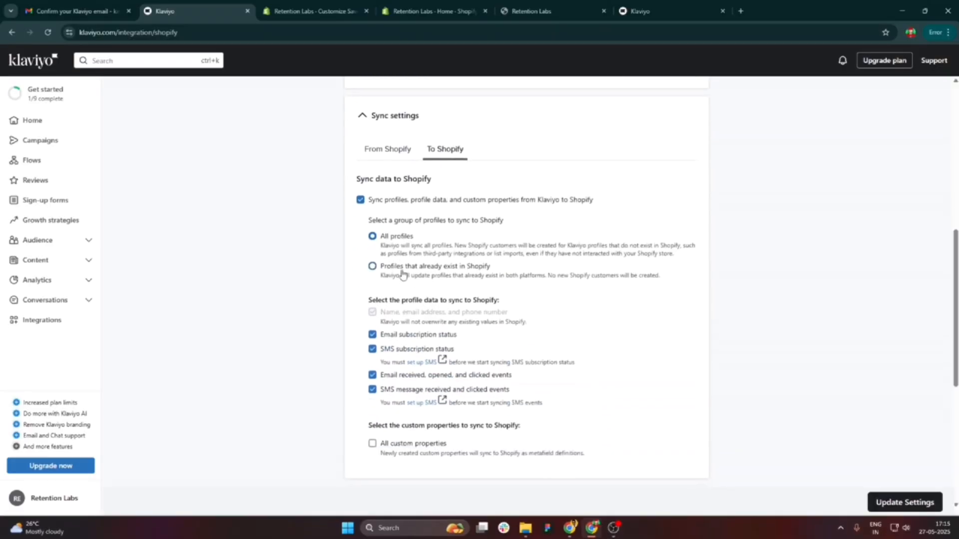
pyautogui.scroll(-5, 390, 385)
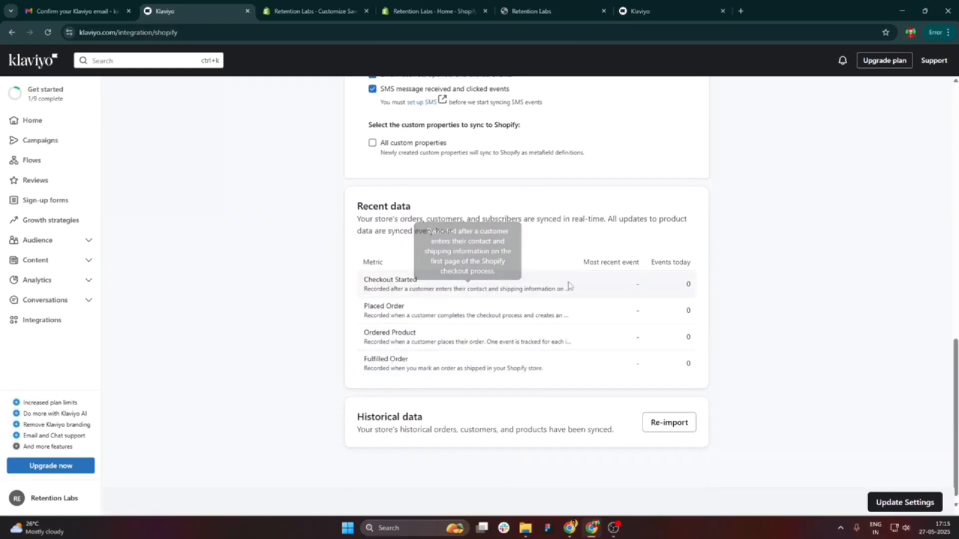
pyautogui.scroll(-1, 476, 421)
pyautogui.scroll(15, 439, 223)
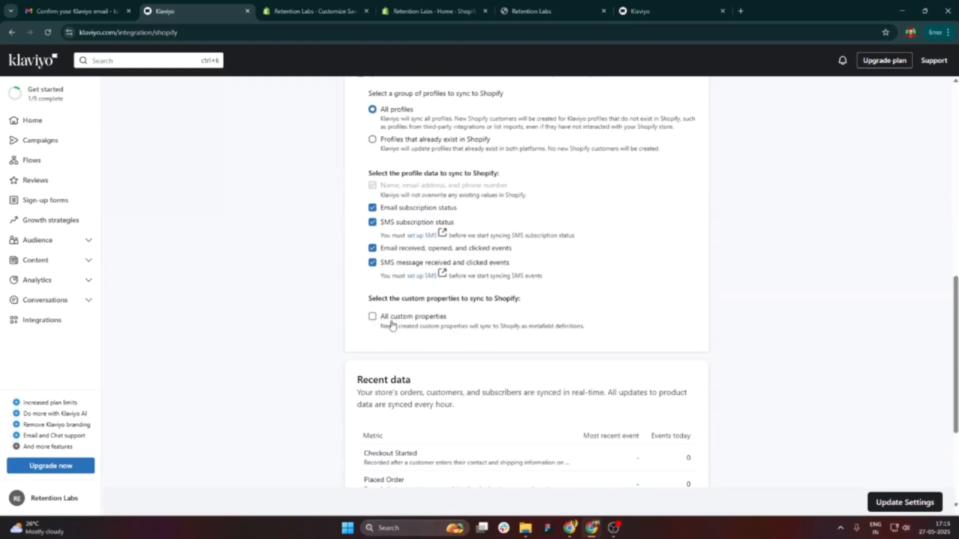
pyautogui.scroll(1, 380, 257)
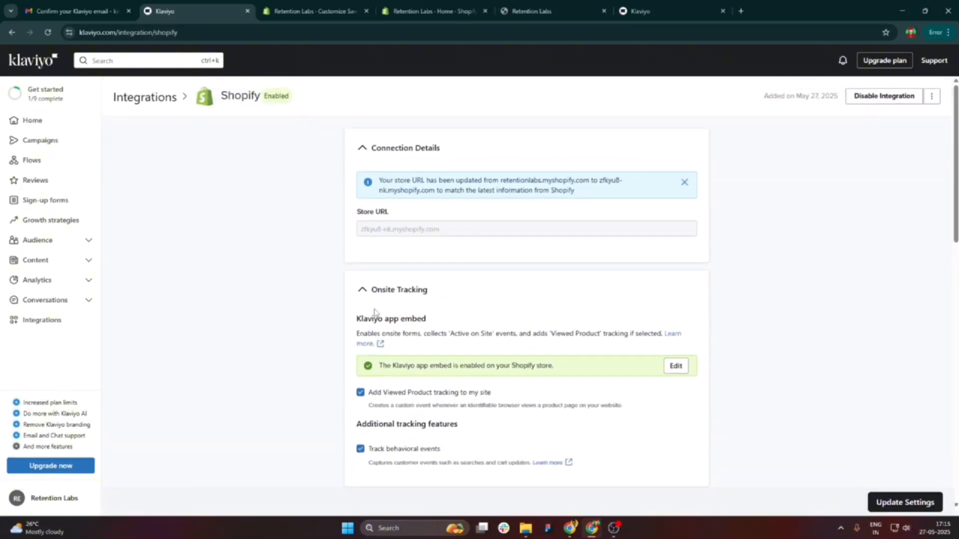
pyautogui.click(19, 123)
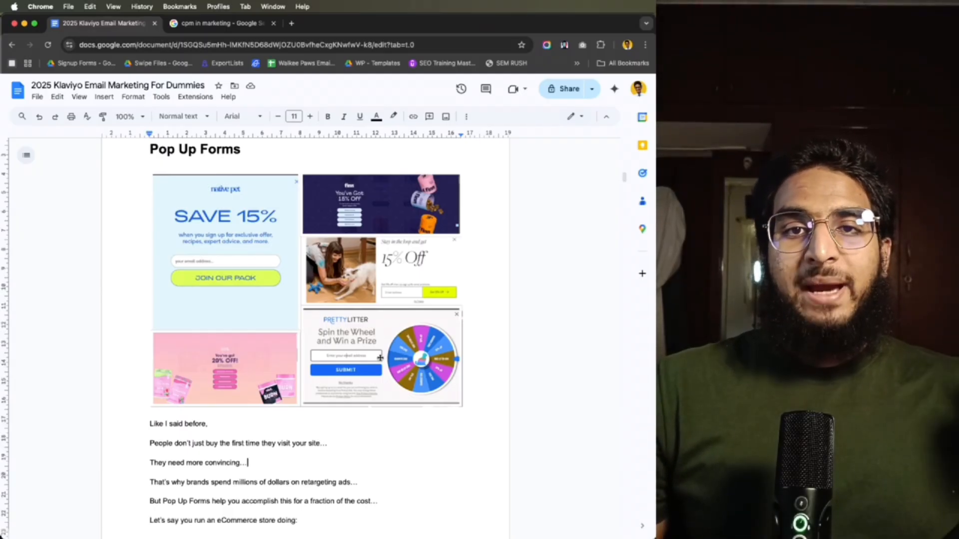
# - Switch to Google Docs and read the Pop Up Forms section, comparing list growth without and with a popup, through But That's Just the Start
pyautogui.scroll(-2, 380, 359)
pyautogui.scroll(-5, 380, 360)
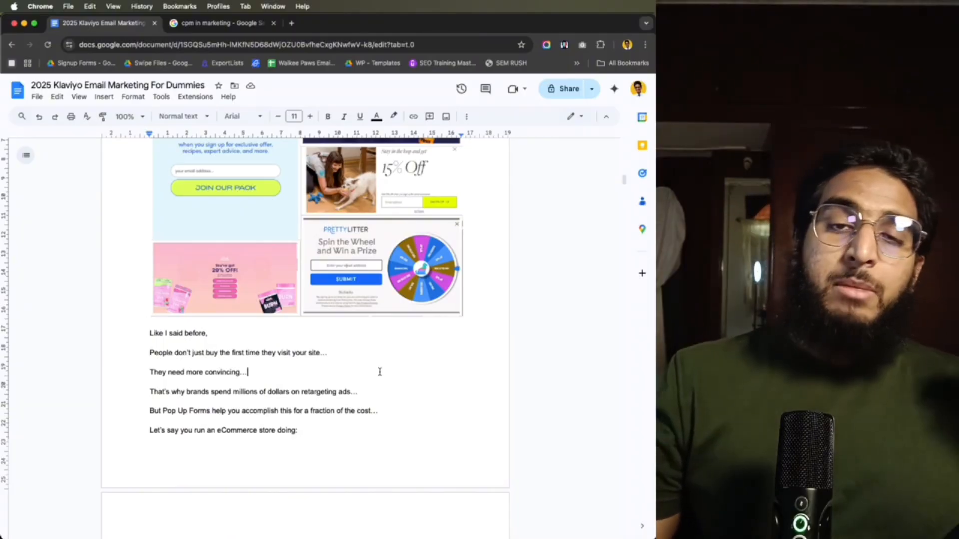
pyautogui.scroll(-1, 401, 352)
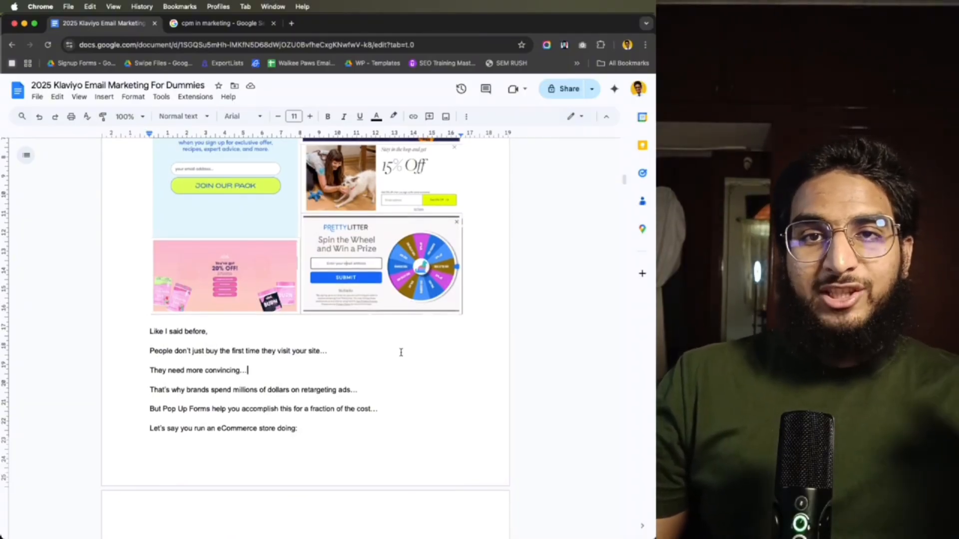
pyautogui.scroll(-3, 401, 353)
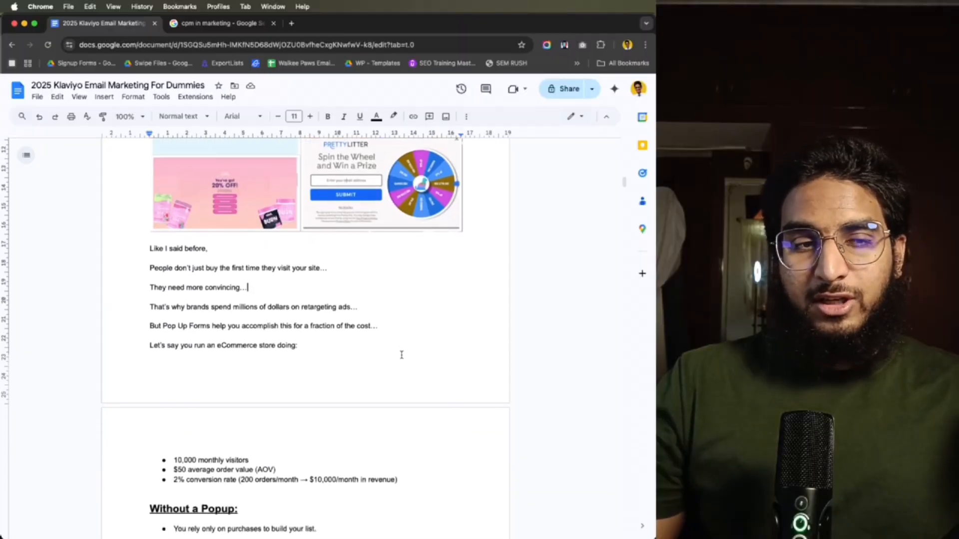
pyautogui.scroll(-1, 402, 355)
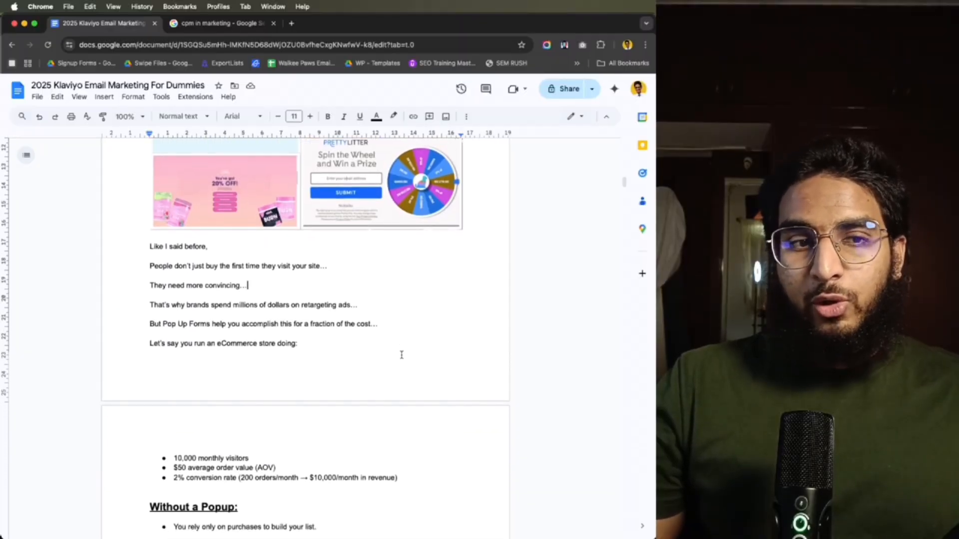
pyautogui.scroll(-1, 402, 354)
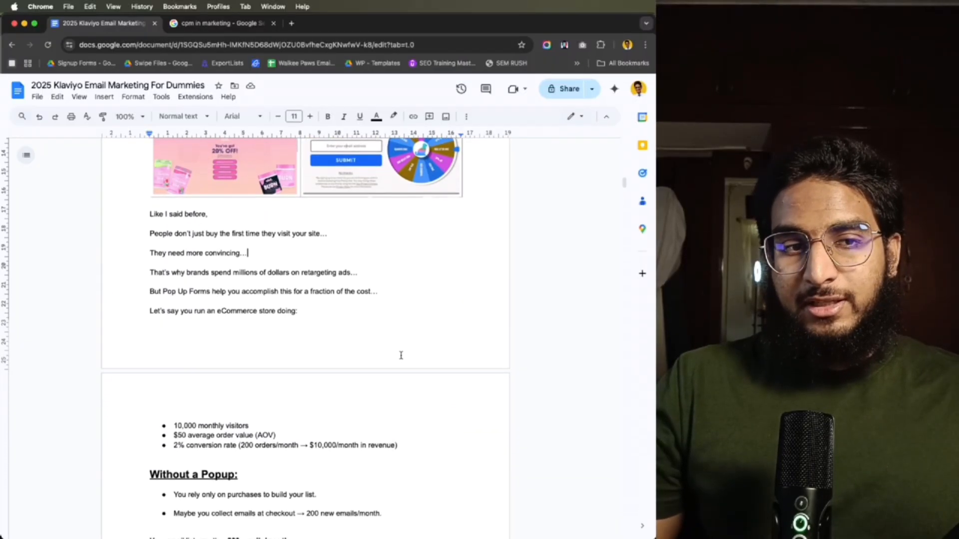
pyautogui.scroll(-1, 400, 355)
pyautogui.scroll(-1, 400, 355)
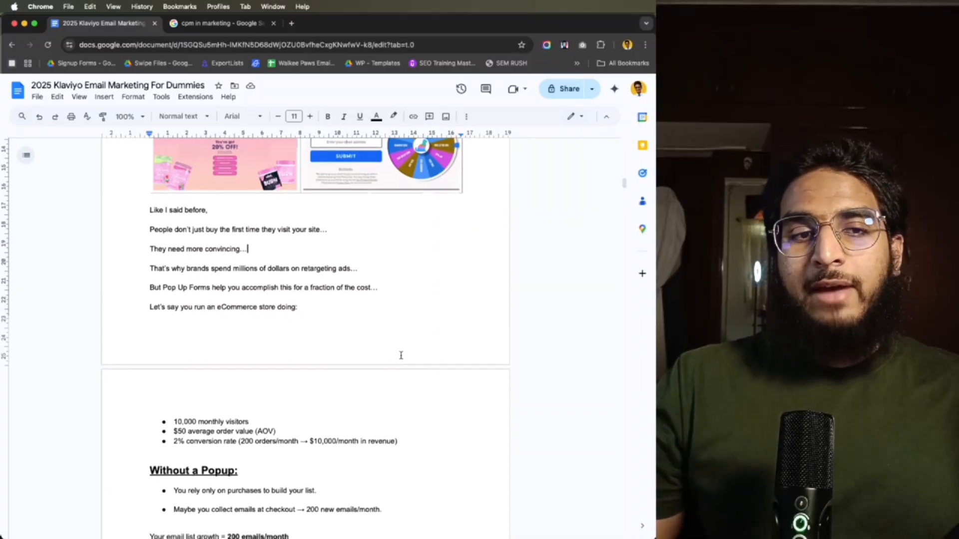
pyautogui.scroll(-1, 401, 355)
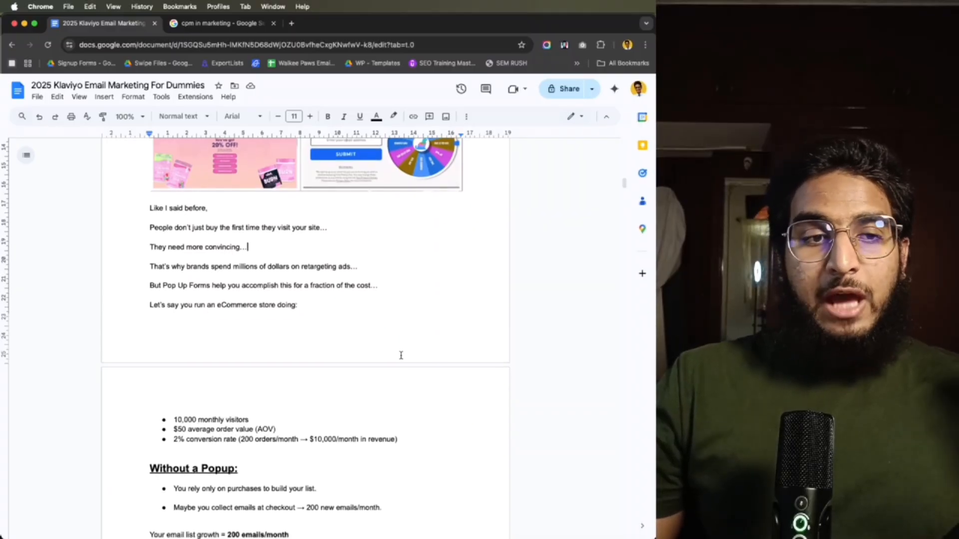
pyautogui.scroll(-3, 400, 355)
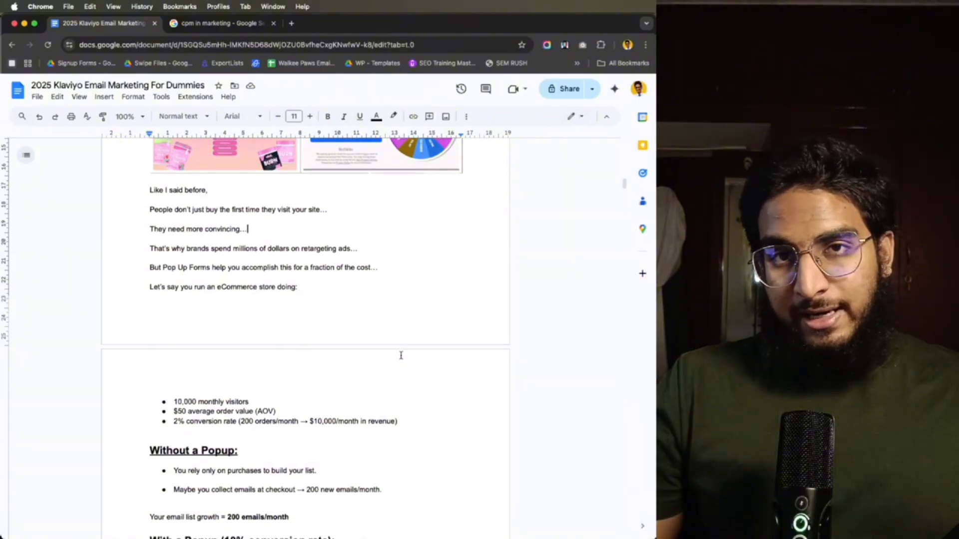
pyautogui.scroll(-1, 401, 357)
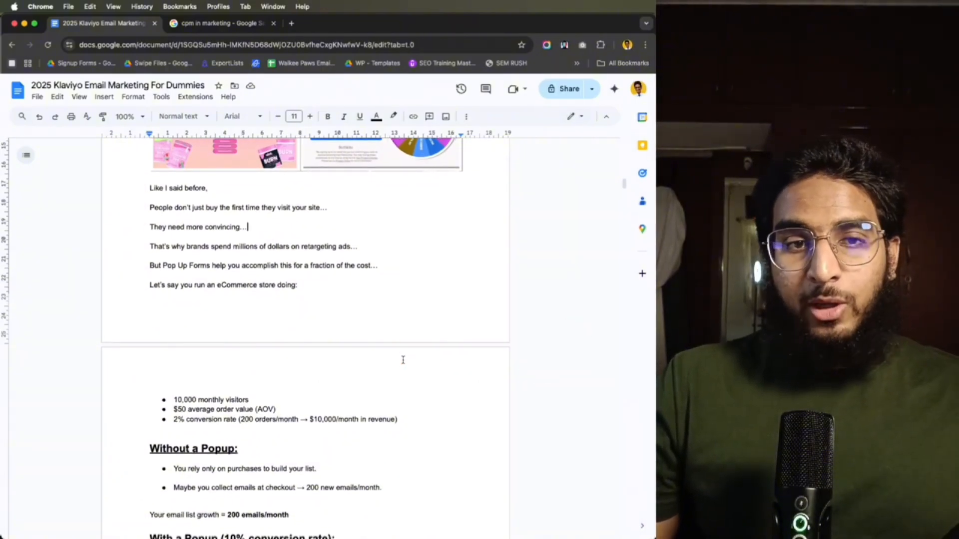
pyautogui.scroll(-5, 402, 363)
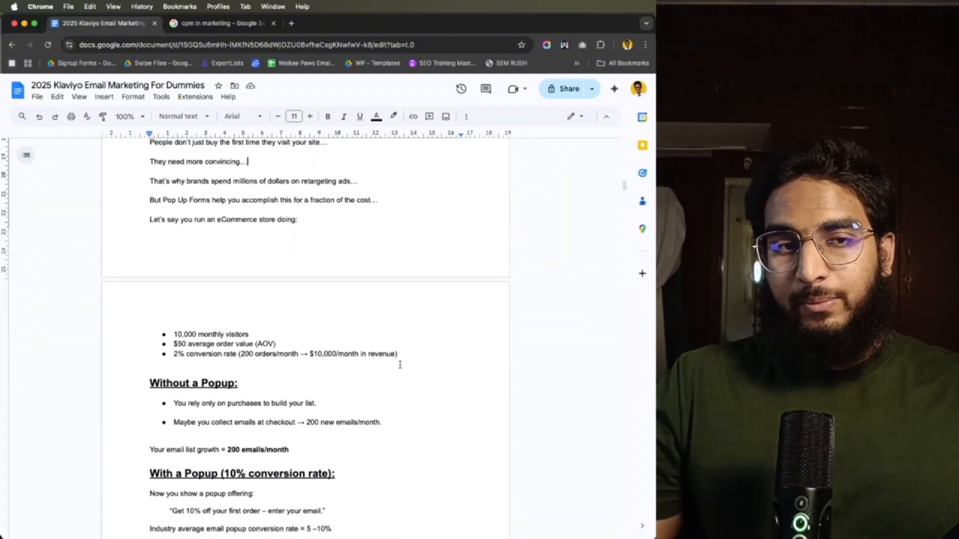
pyautogui.scroll(-1, 399, 367)
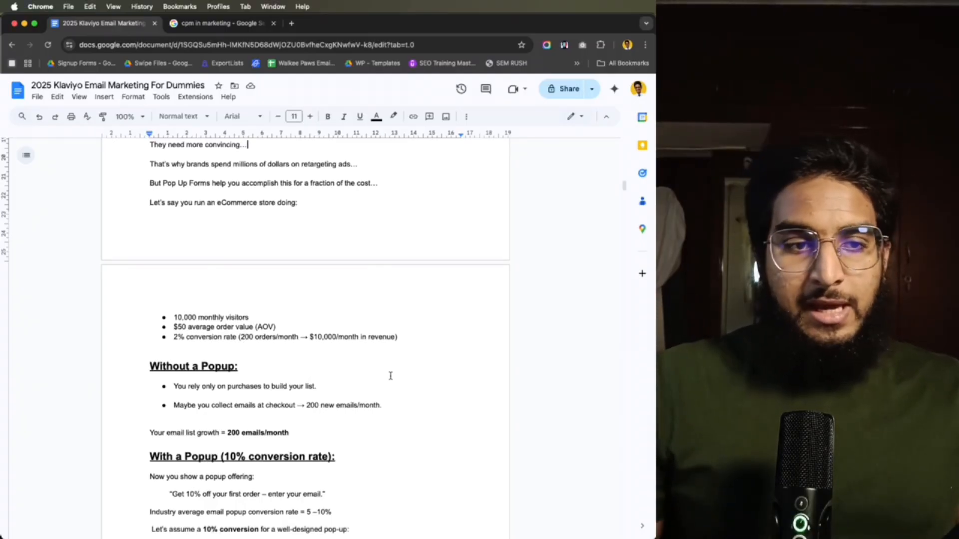
pyautogui.scroll(-3, 321, 336)
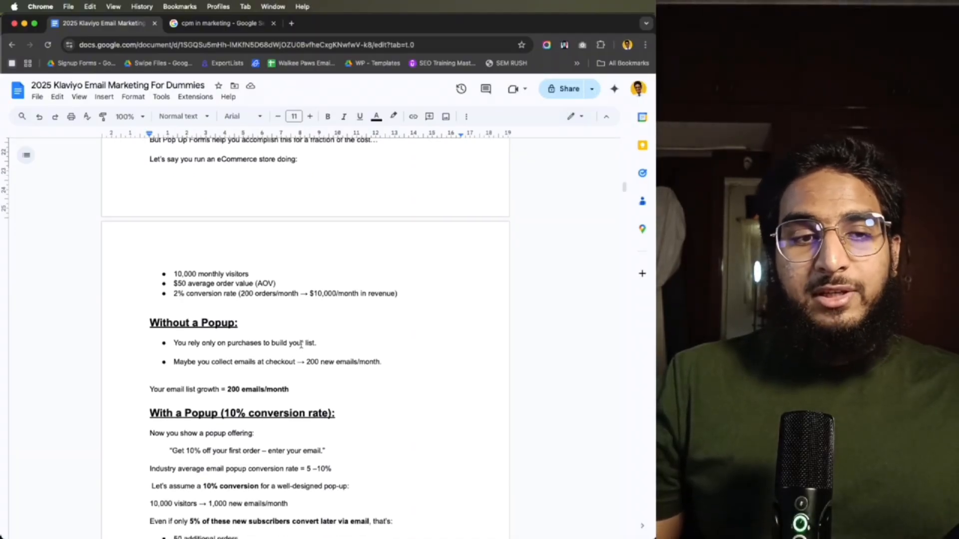
pyautogui.scroll(-2, 301, 344)
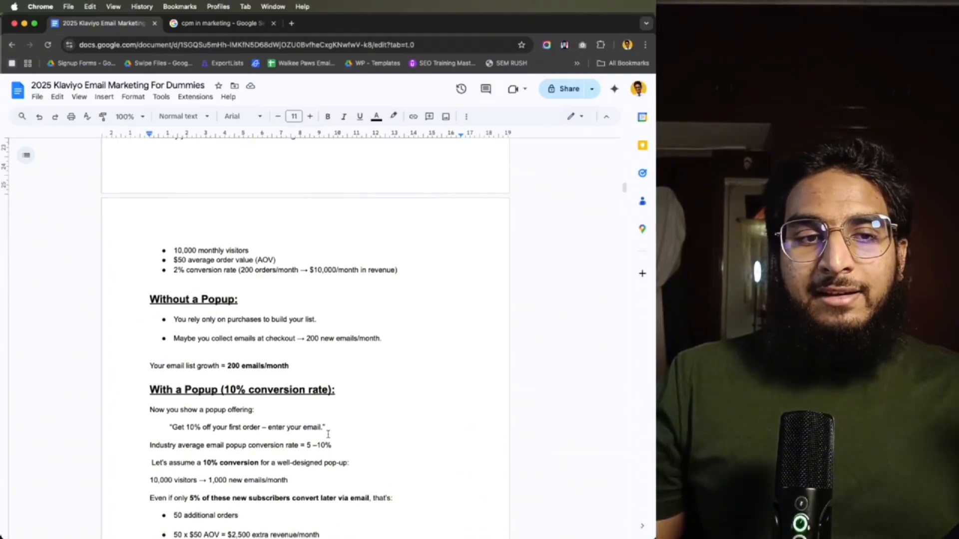
pyautogui.scroll(-1, 328, 434)
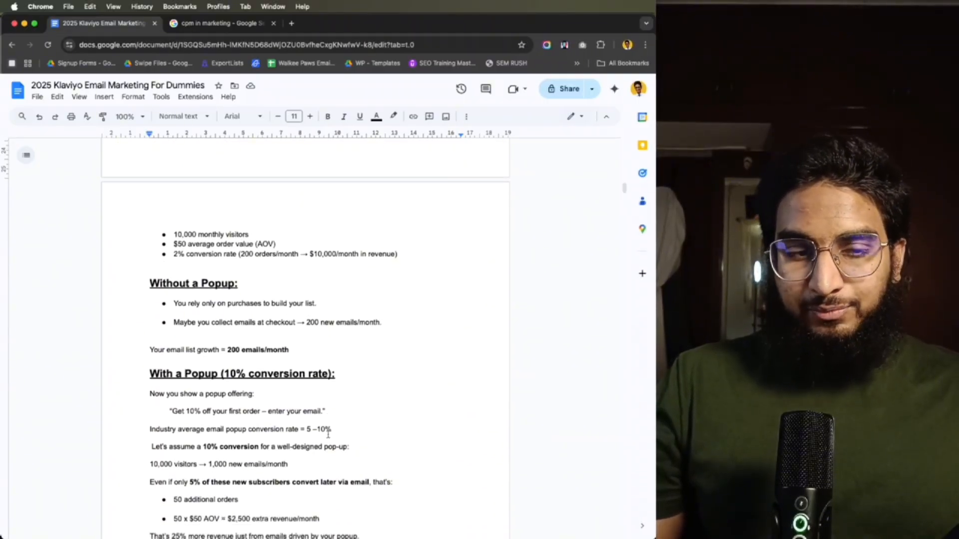
pyautogui.scroll(-1, 328, 434)
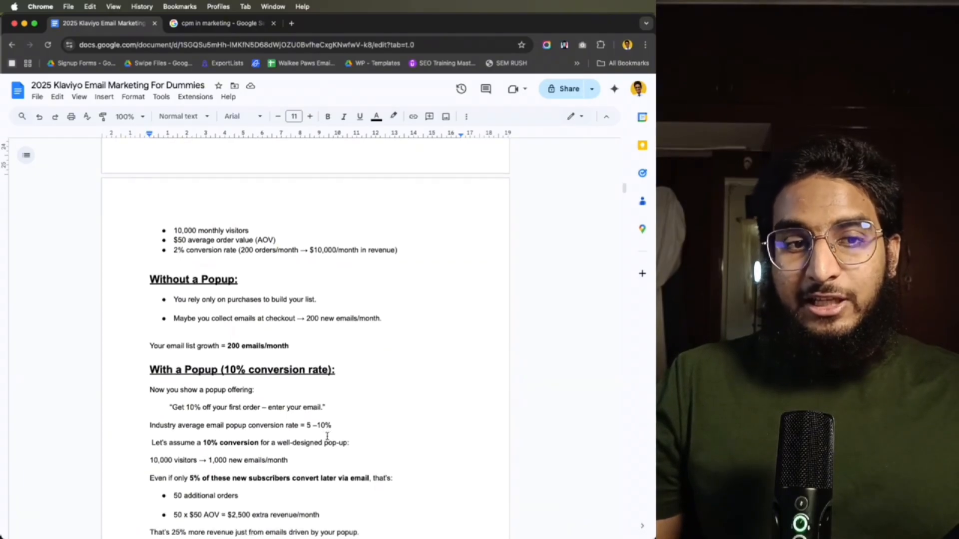
pyautogui.scroll(-5, 327, 436)
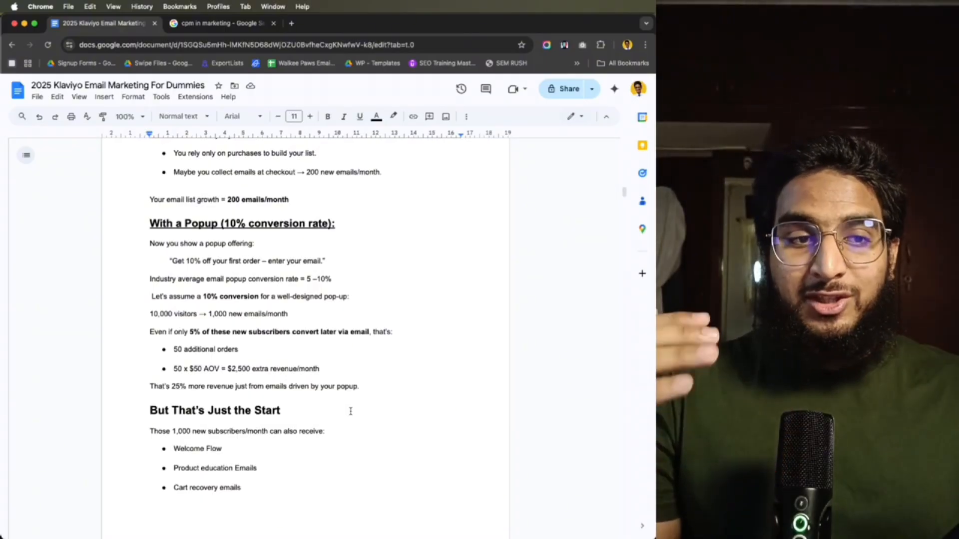
pyautogui.scroll(-1, 327, 413)
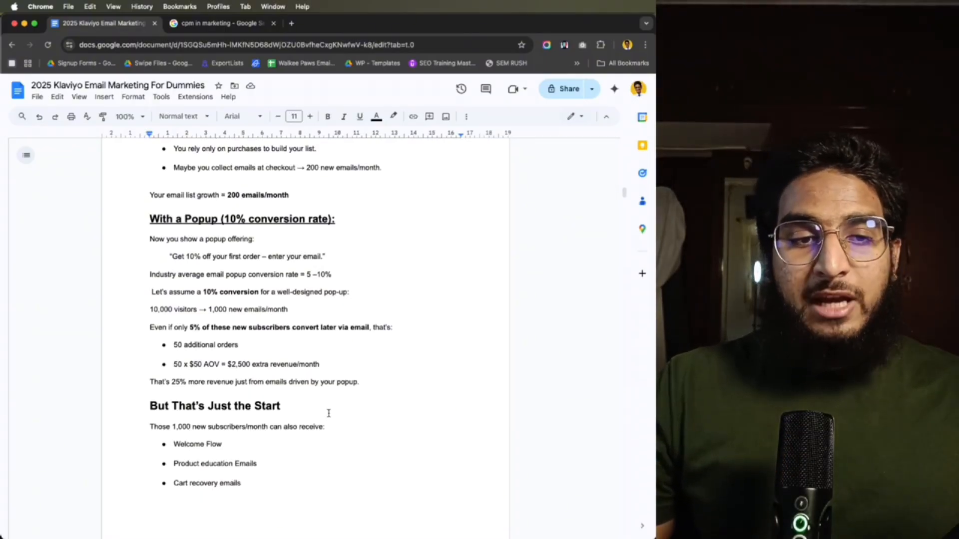
pyautogui.scroll(-2, 320, 426)
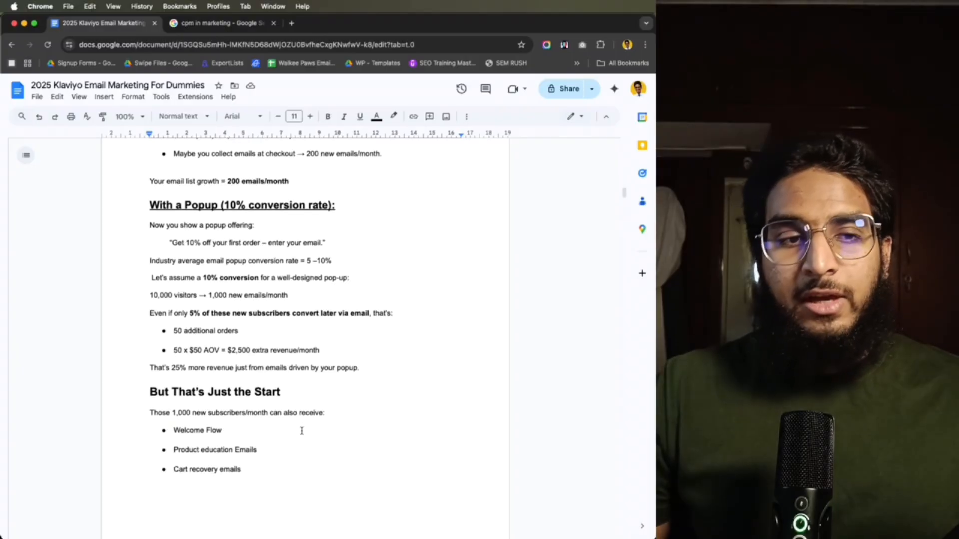
pyautogui.scroll(-8, 319, 422)
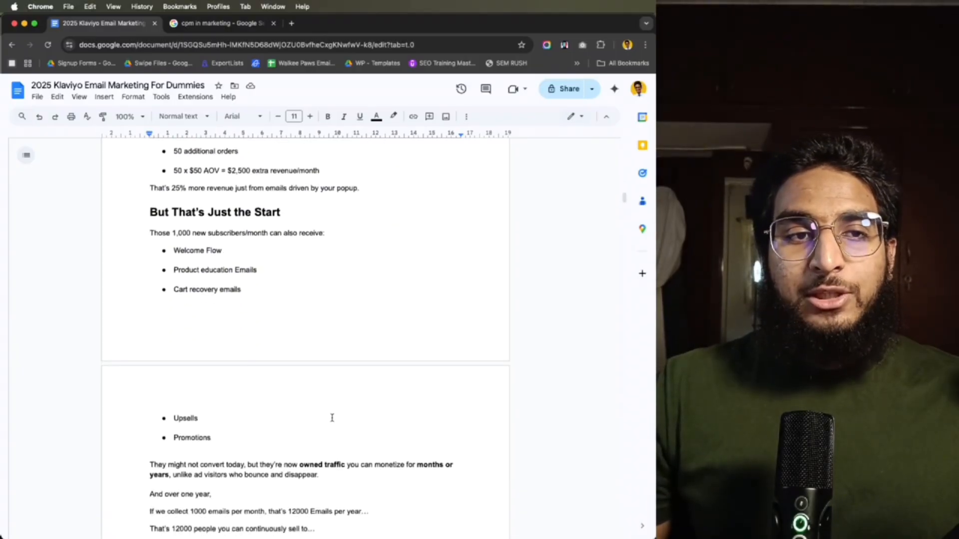
# - Read the rest of the Pop Up Forms section, covering yearly email collection, cart abandonment and the Klaviyo Walkthrough's trigger settings and A/B tests
pyautogui.scroll(-4, 323, 393)
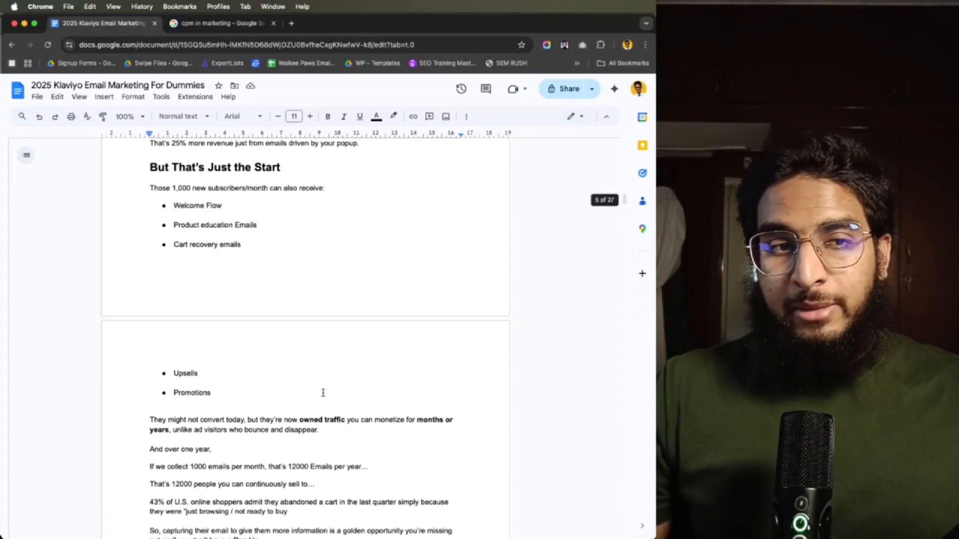
pyautogui.scroll(-3, 349, 385)
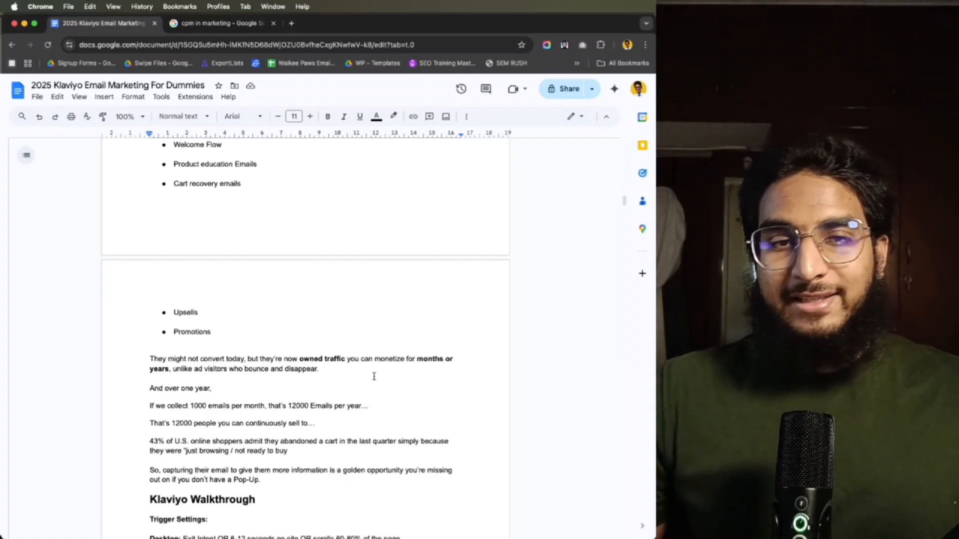
pyautogui.scroll(-1, 374, 376)
pyautogui.scroll(-1, 374, 376)
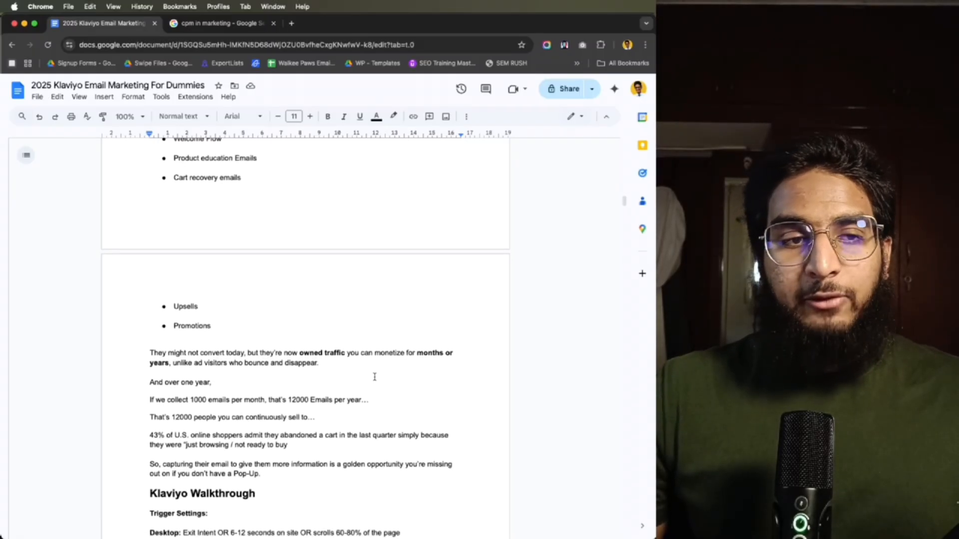
pyautogui.scroll(-1, 375, 380)
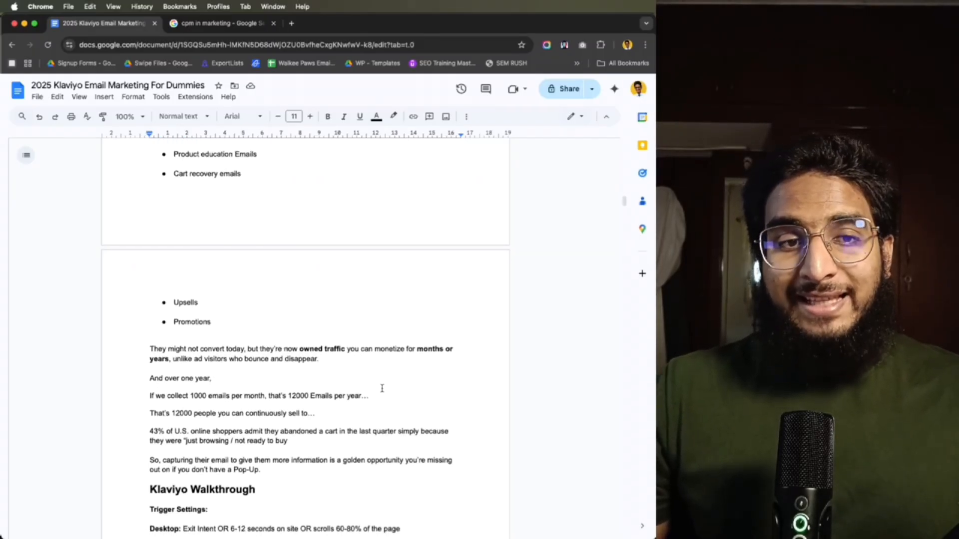
pyautogui.scroll(-1, 384, 390)
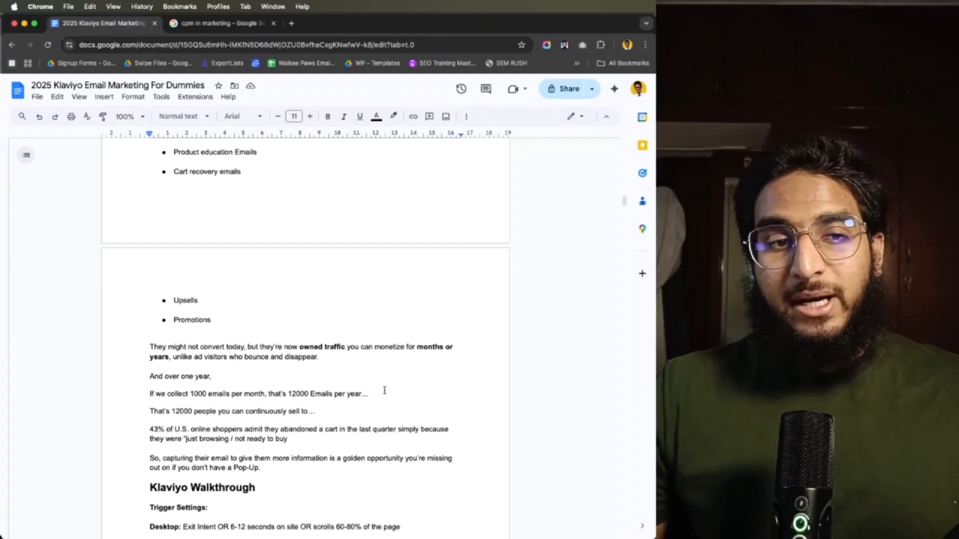
pyautogui.scroll(-1, 384, 390)
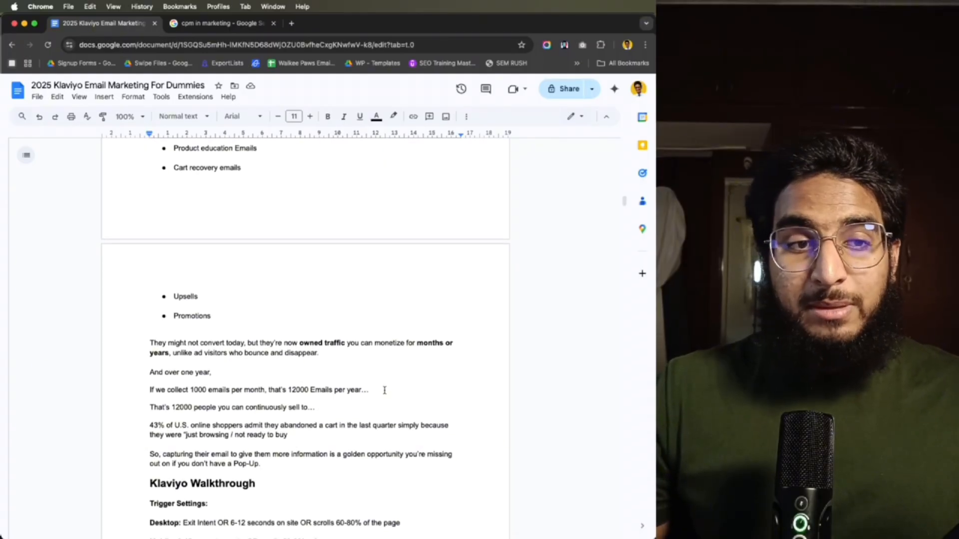
pyautogui.scroll(-1, 385, 390)
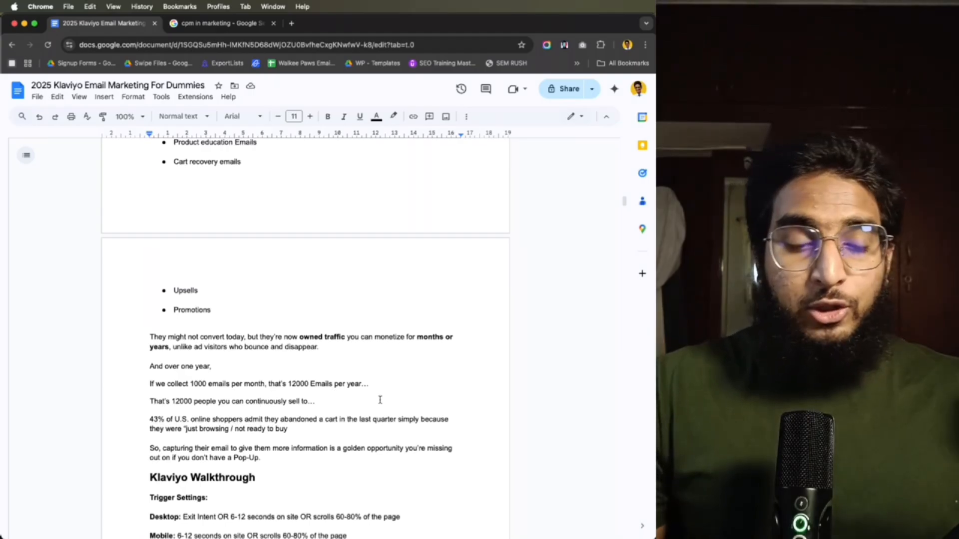
pyautogui.scroll(-1, 351, 382)
pyautogui.scroll(-1, 351, 382)
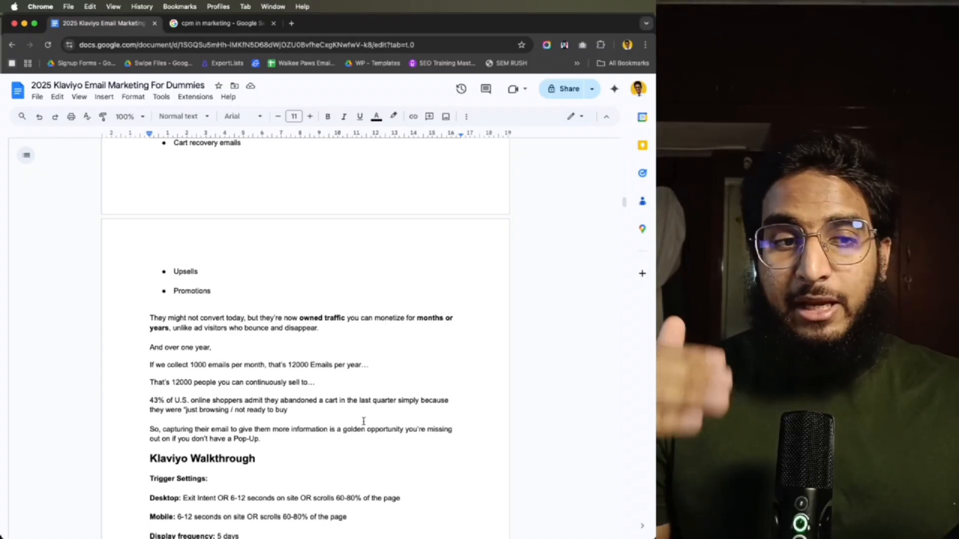
pyautogui.scroll(-5, 328, 252)
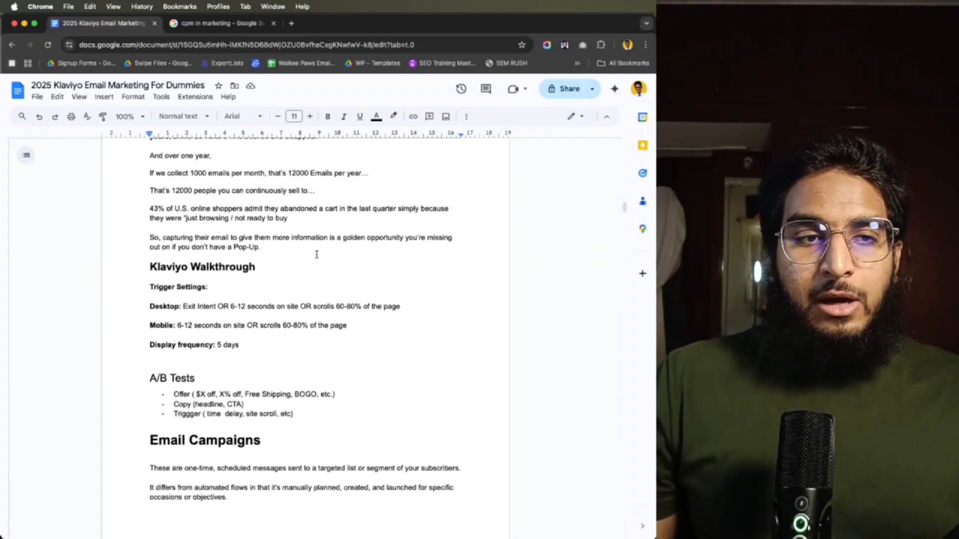
pyautogui.scroll(2, 317, 253)
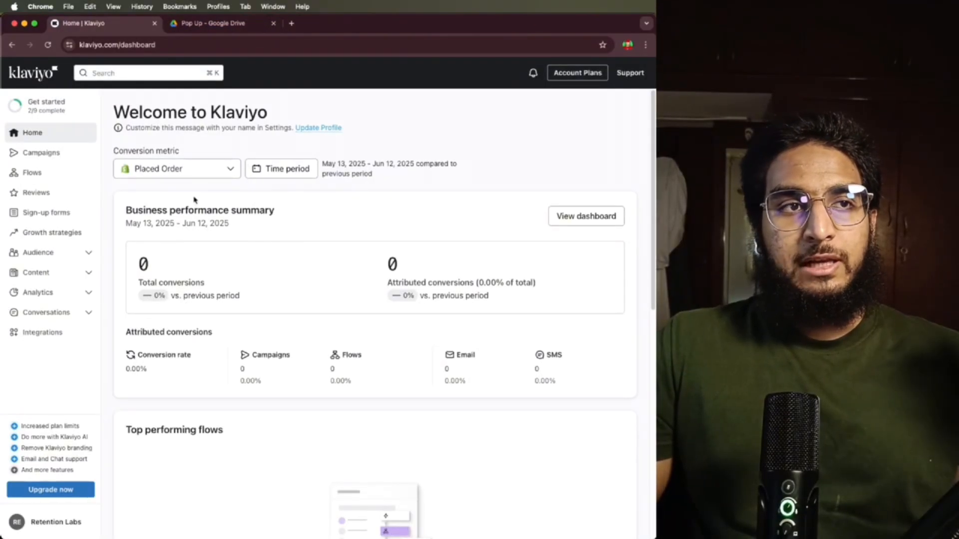
# - Switch to Klaviyo, start creating a new sign-up form and browse the popup templates down to Grow your email and SMS list
pyautogui.click(71, 212)
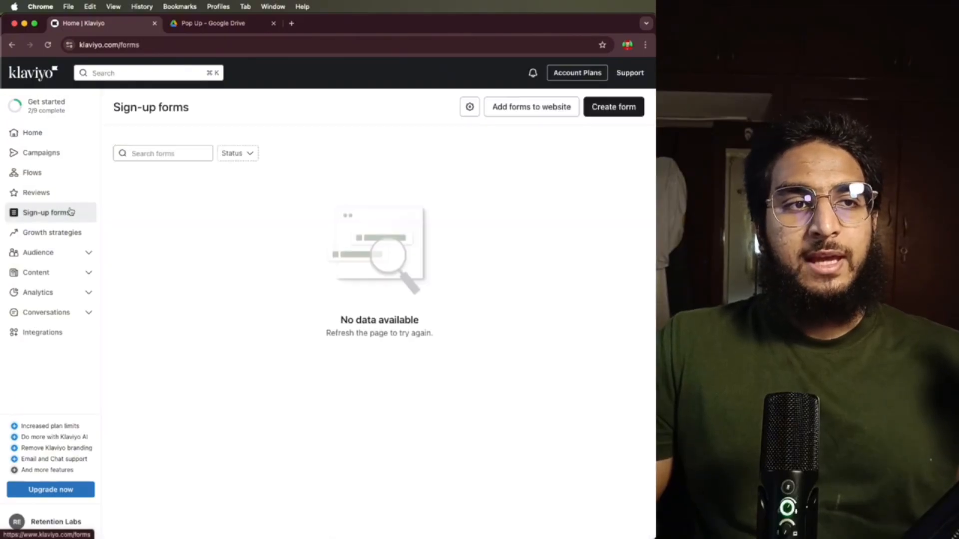
pyautogui.click(601, 106)
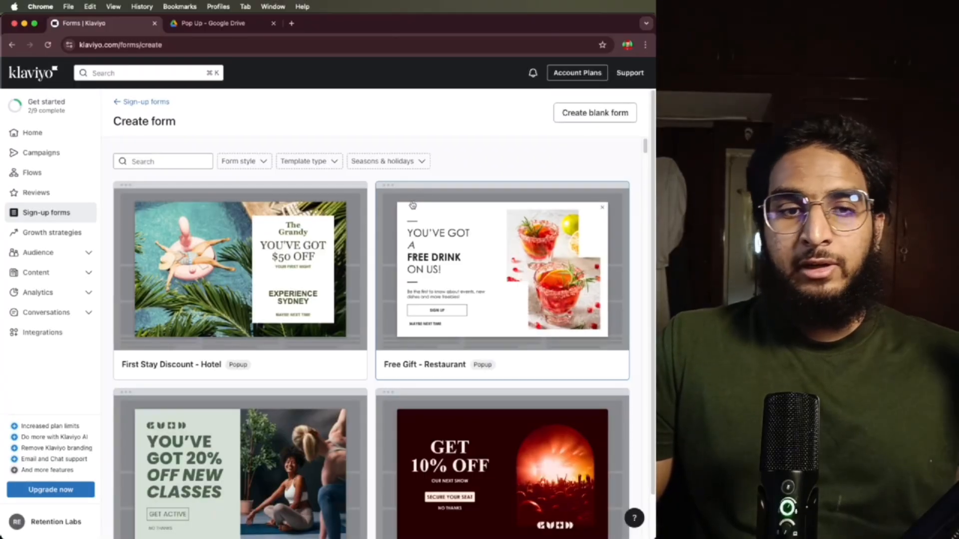
pyautogui.scroll(-2, 407, 286)
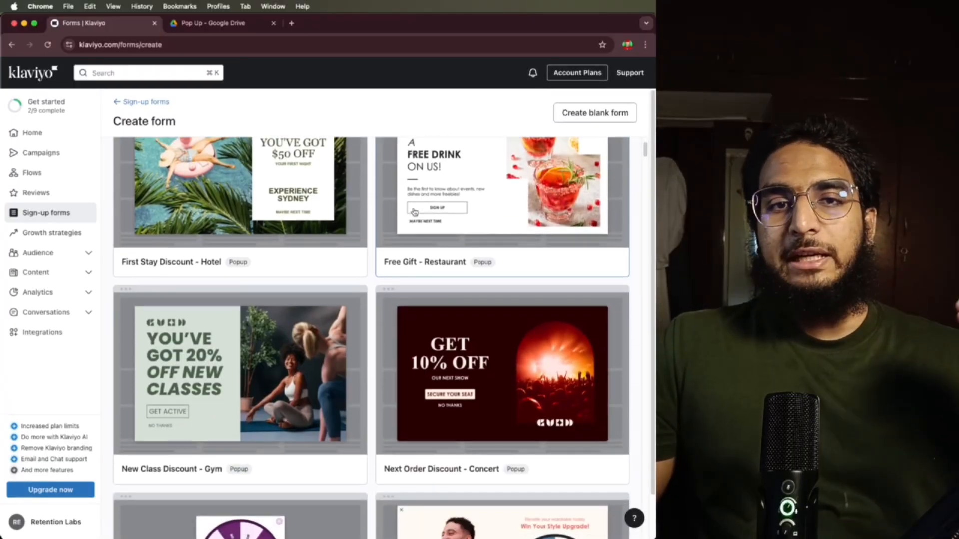
pyautogui.scroll(-2, 407, 286)
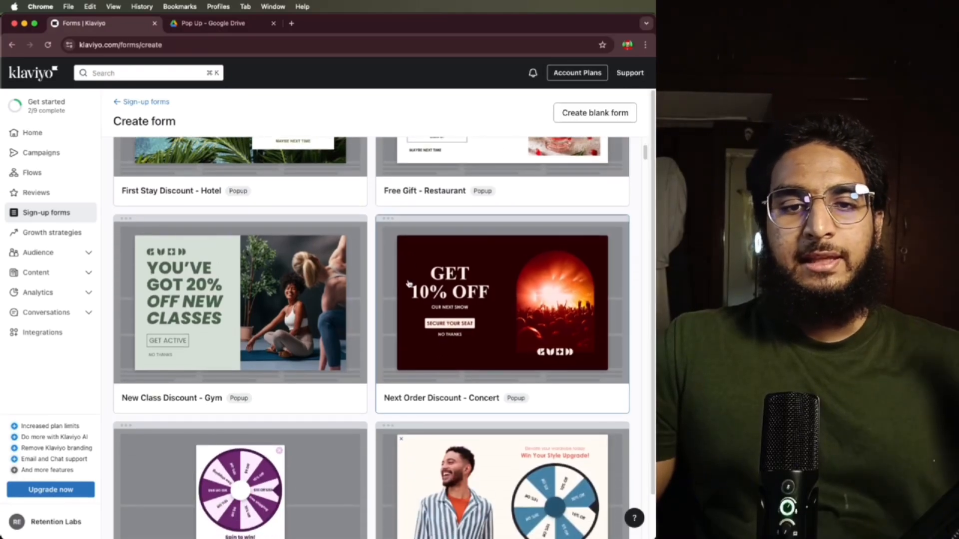
pyautogui.scroll(-1, 408, 284)
pyautogui.scroll(-8, 408, 284)
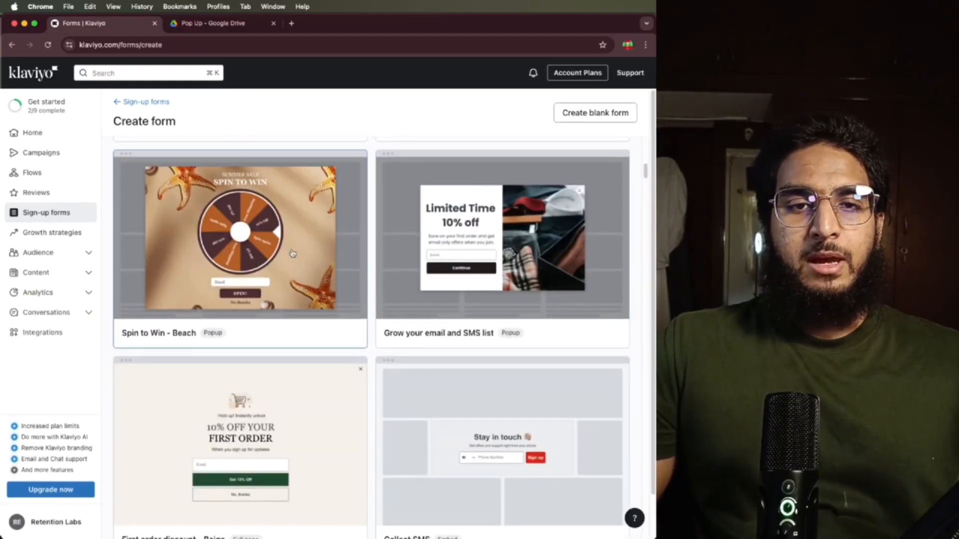
# - Create a form from the Grow your email and SMS list template, using Email List as the email subscriber list
pyautogui.click(463, 232)
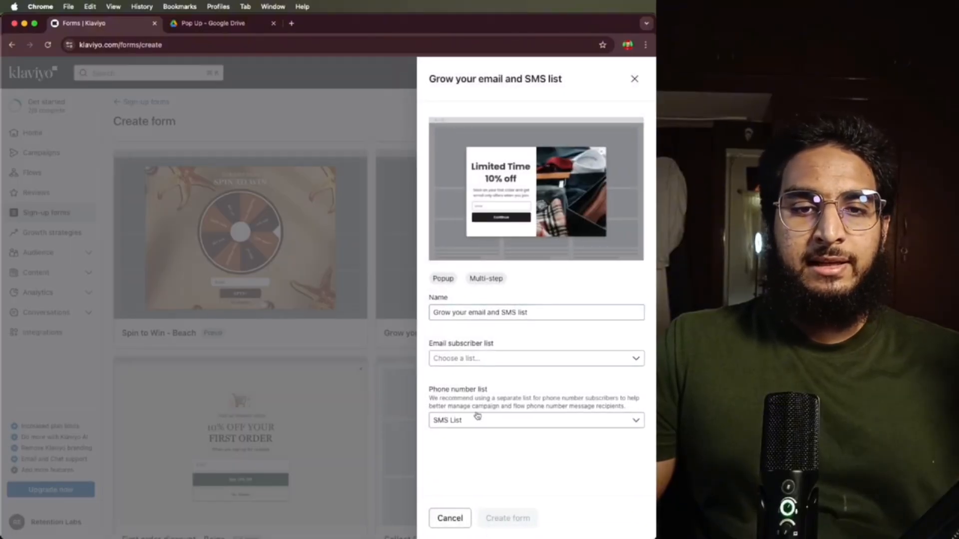
pyautogui.click(466, 360)
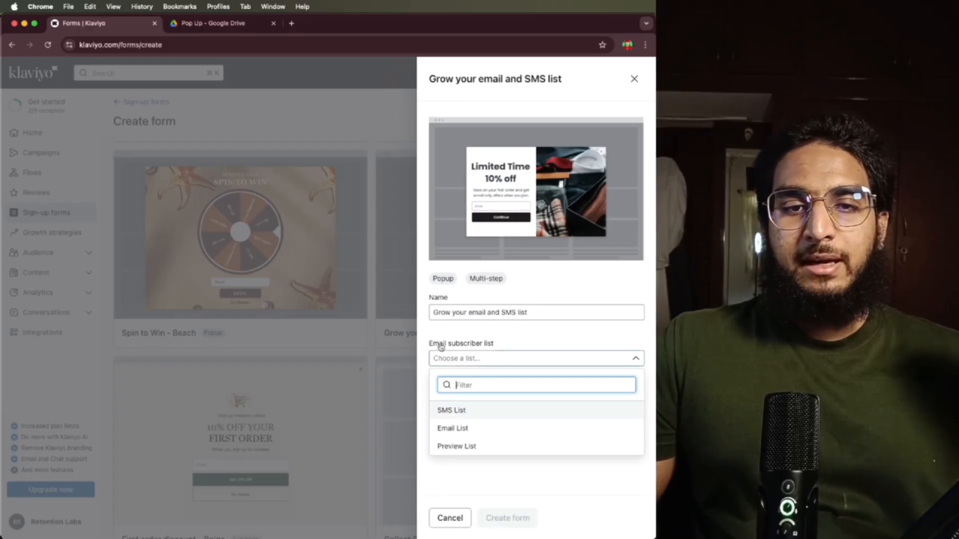
pyautogui.click(489, 427)
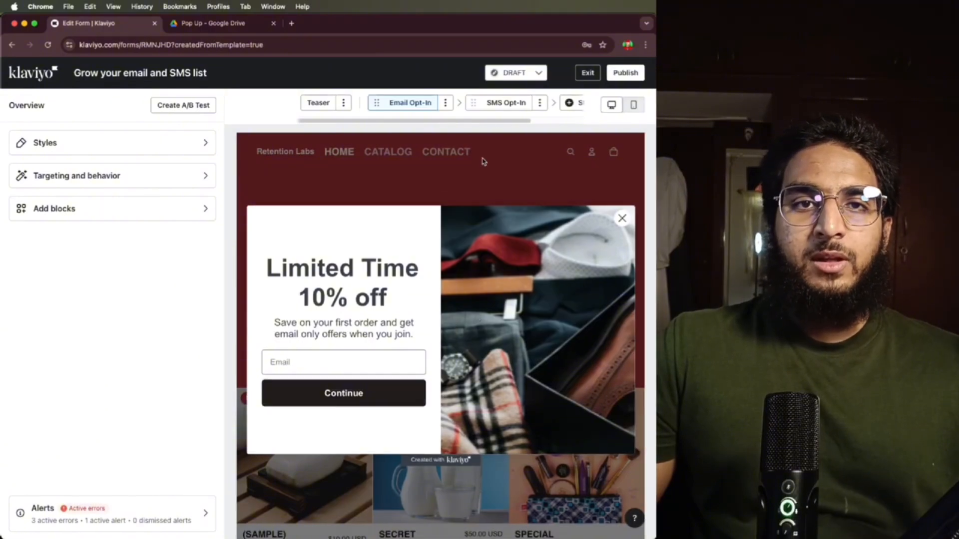
# - Preview the Email Opt-In step in the mobile layout and return to the desktop layout
pyautogui.click(633, 104)
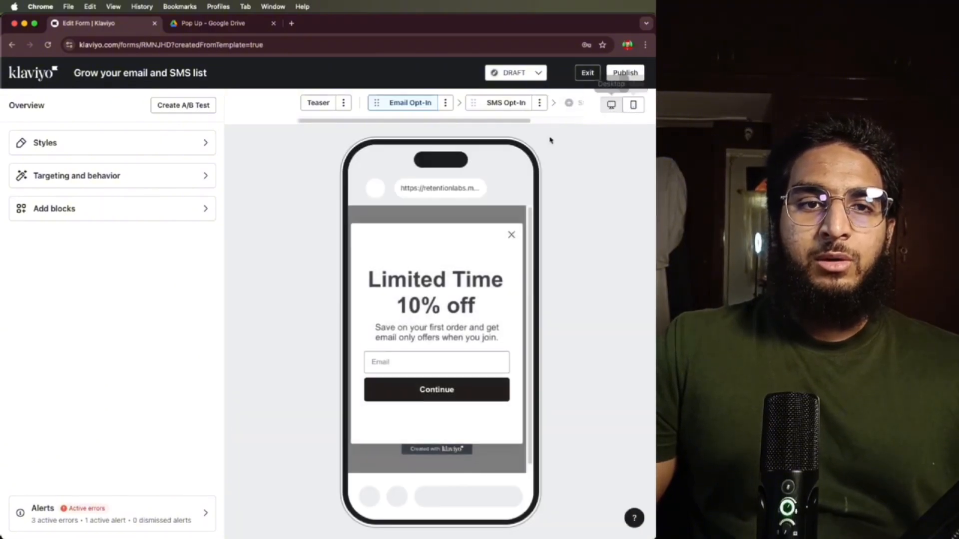
pyautogui.click(610, 103)
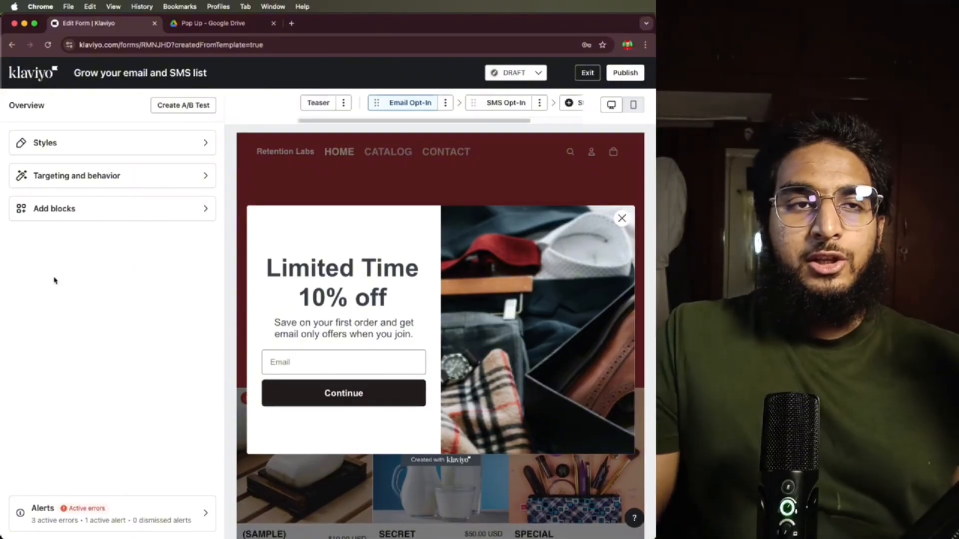
# - Switch to the Google Drive Pop Up folder and compare the BYBBA example's 15% off question with its email capture step
pyautogui.click(212, 23)
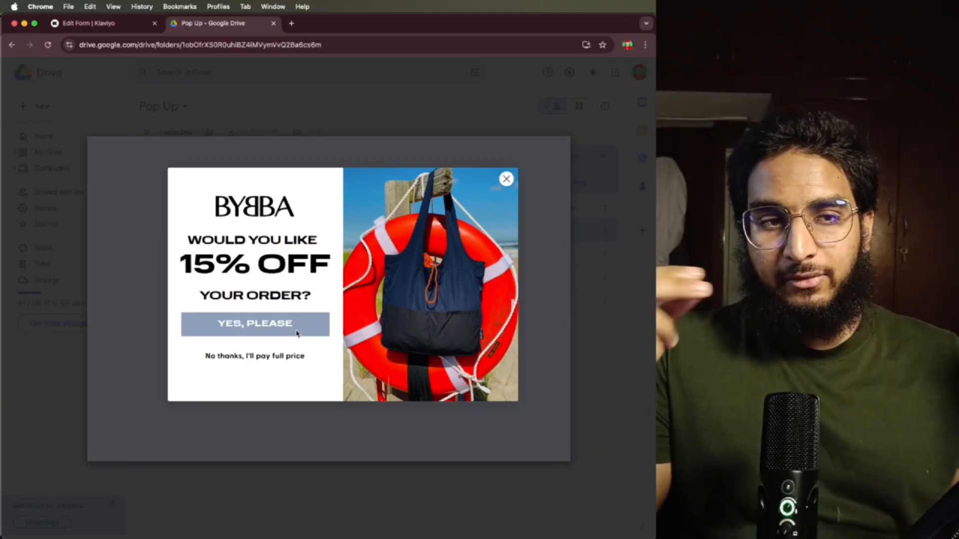
pyautogui.press('Right')
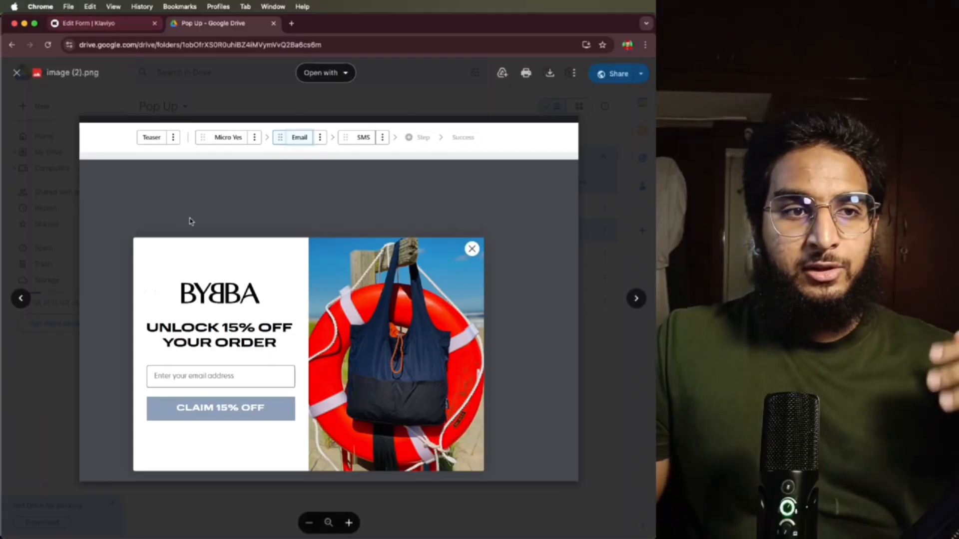
pyautogui.press('Left')
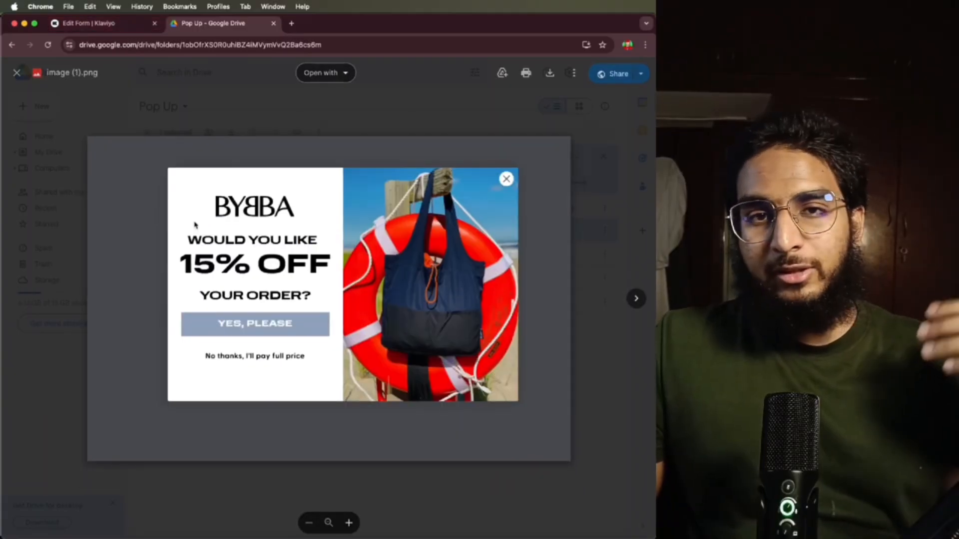
pyautogui.press('Right')
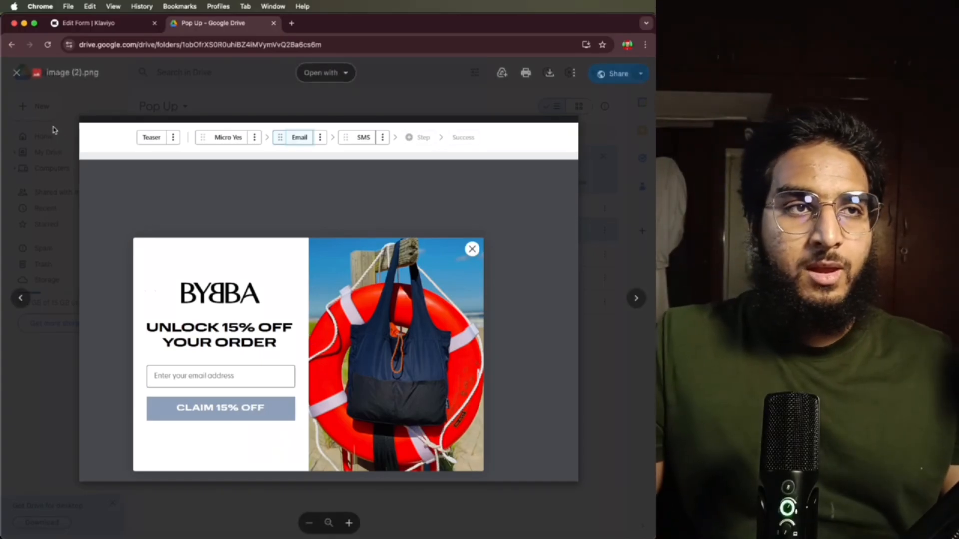
# - Return to the Klaviyo form and inspect the settings of its heading, description, email field, Continue button and side image
pyautogui.click(83, 23)
pyautogui.click(342, 269)
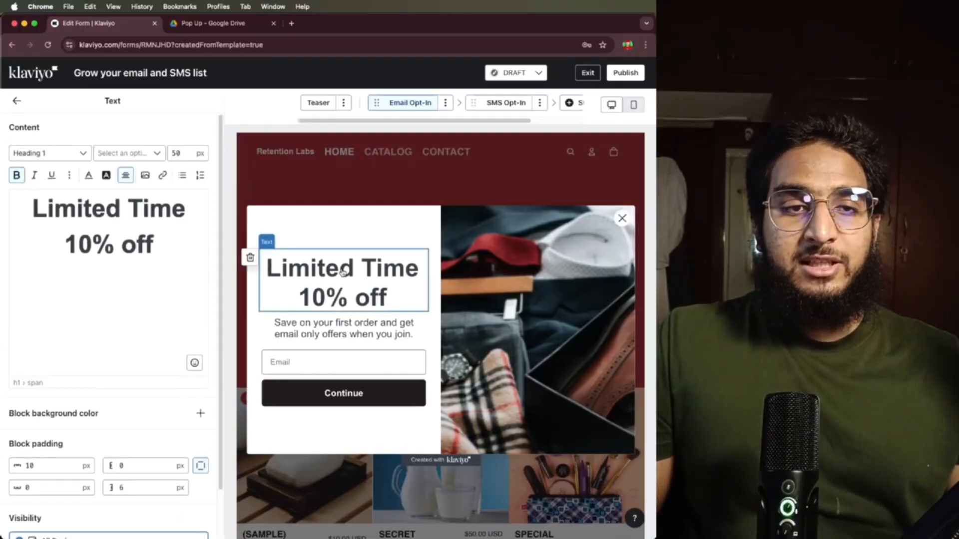
pyautogui.click(304, 330)
pyautogui.click(347, 368)
pyautogui.click(350, 405)
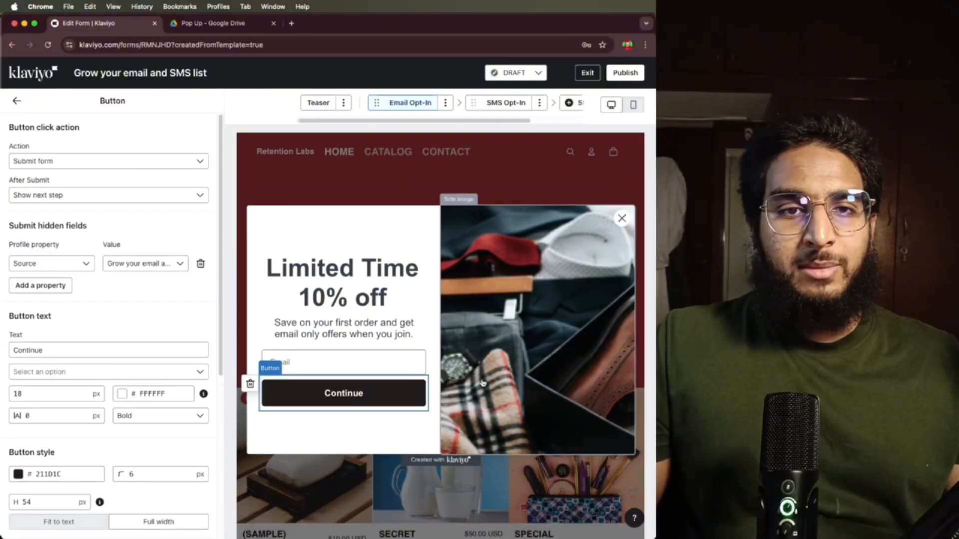
pyautogui.click(492, 372)
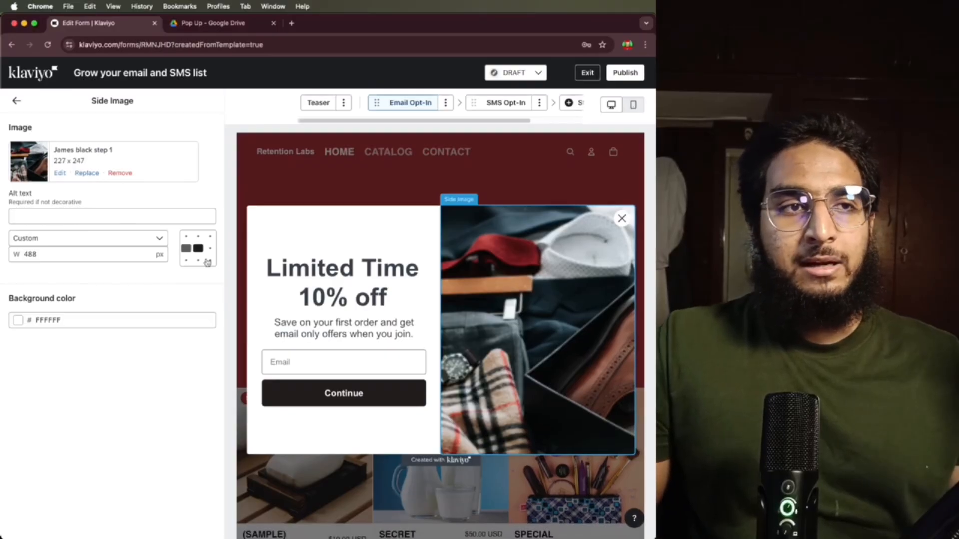
# - Select the heading's Limited Time line and check the BYBBA example's 15% off question step in Google Drive for reference
pyautogui.click(370, 306)
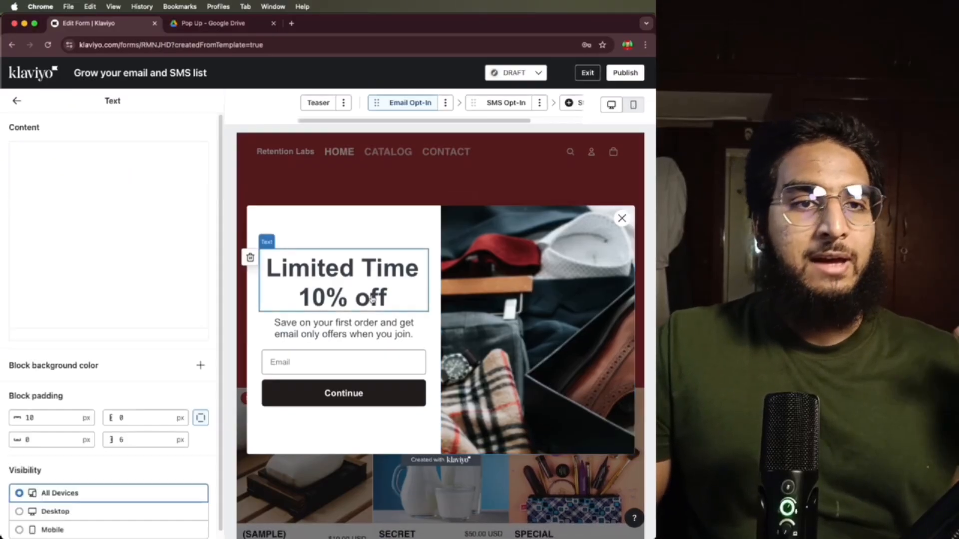
pyautogui.moveTo(184, 211); pyautogui.dragTo(34, 205)
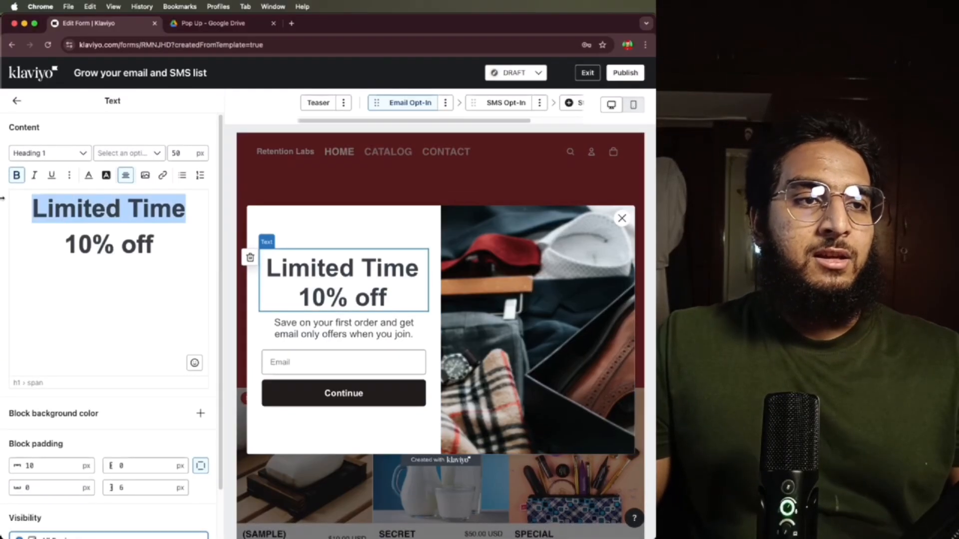
pyautogui.click(221, 26)
pyautogui.press('Left')
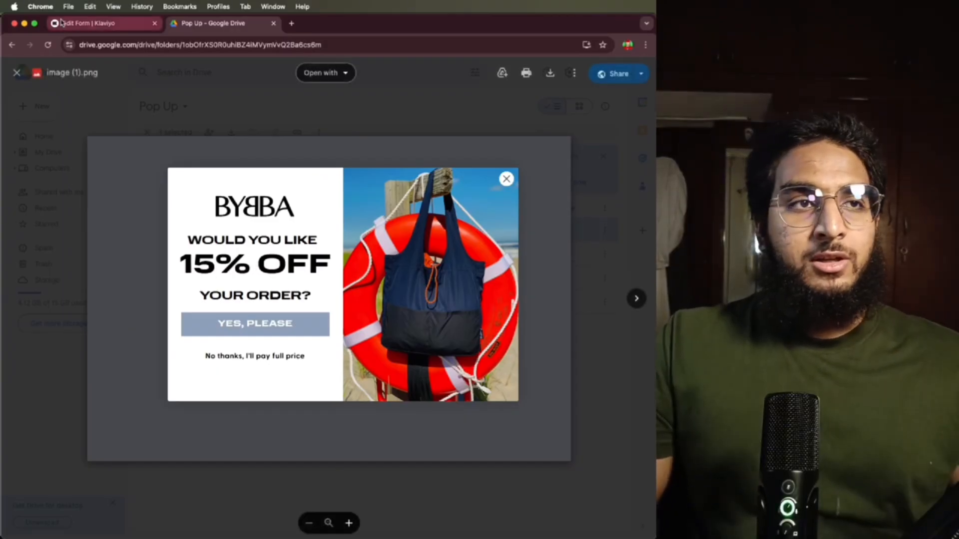
# - Return to the Klaviyo form and set the font size of the heading's Limited Time line to 25 px
pyautogui.click(85, 23)
pyautogui.moveTo(154, 245); pyautogui.dragTo(12, 236)
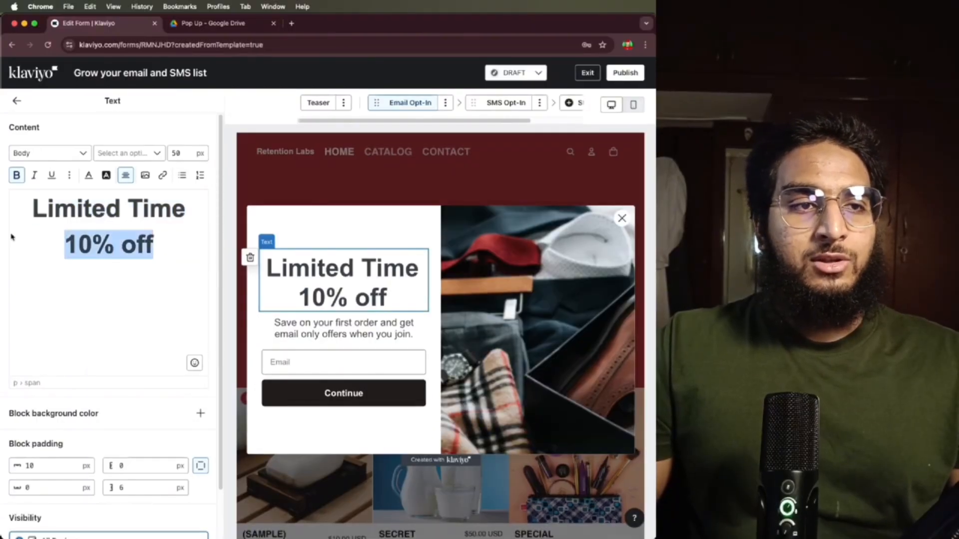
pyautogui.moveTo(185, 210); pyautogui.dragTo(31, 209)
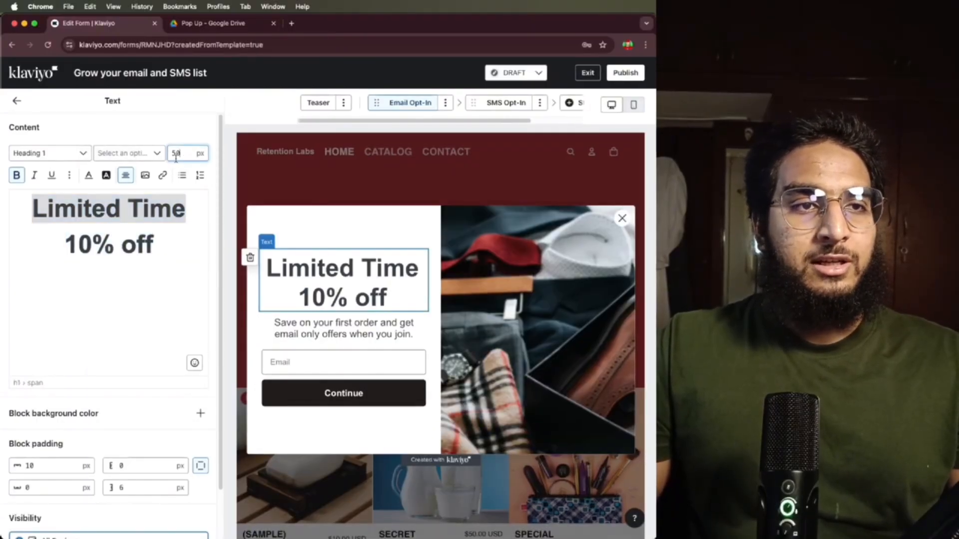
pyautogui.press('BackSpace')
pyautogui.press('BackSpace')
pyautogui.write('25')
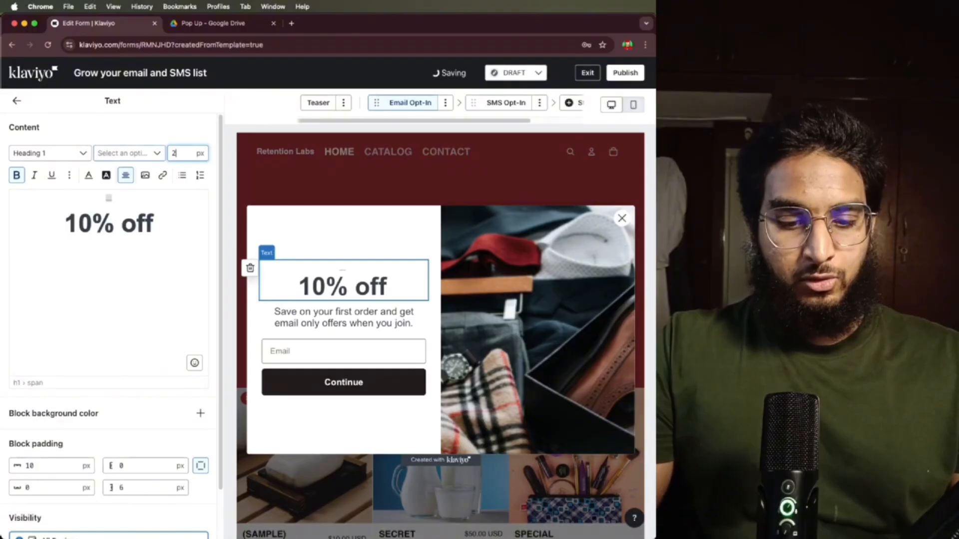
pyautogui.click(170, 229)
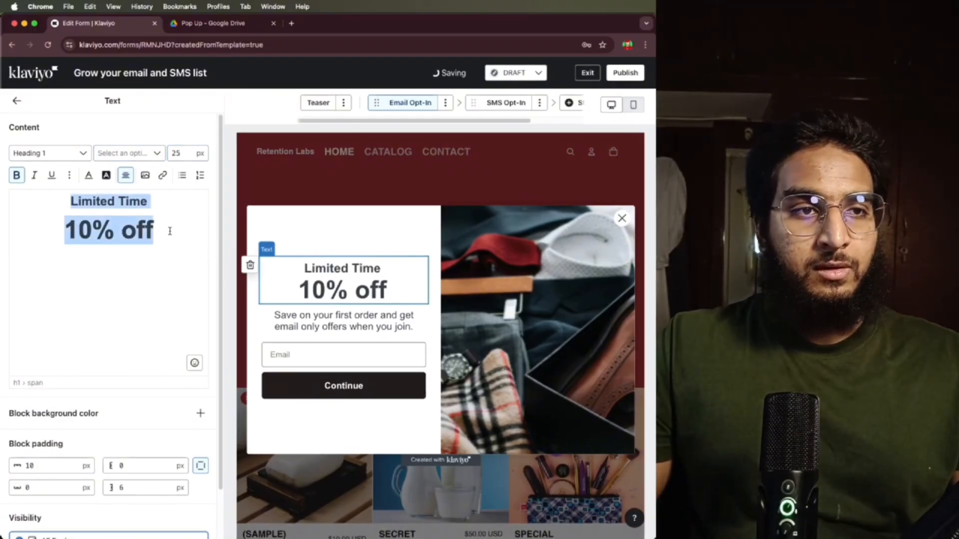
# - Copy the heading's Limited Time line and paste it with formatting on a new line below 10% off
pyautogui.click(169, 227)
pyautogui.moveTo(162, 207); pyautogui.dragTo(65, 206)
pyautogui.press('super+c')
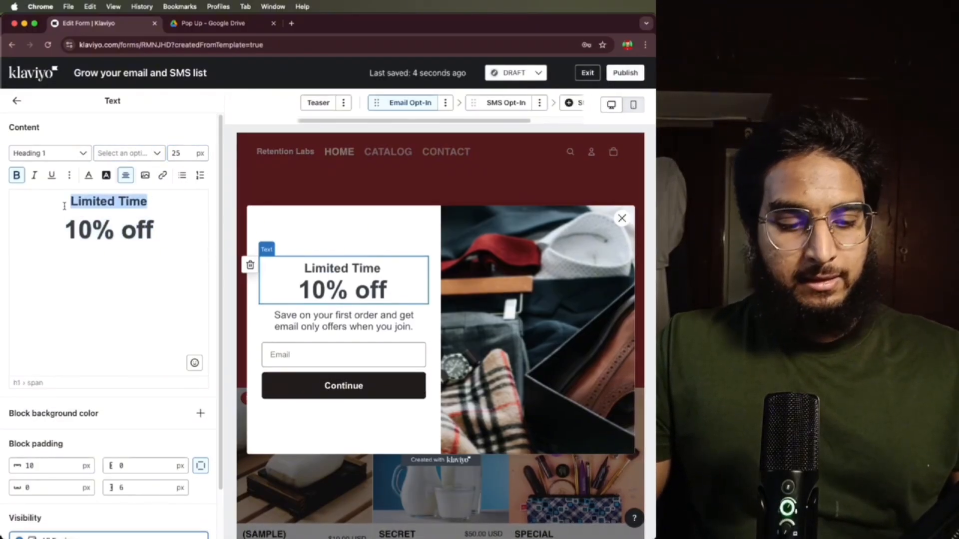
pyautogui.click(158, 233)
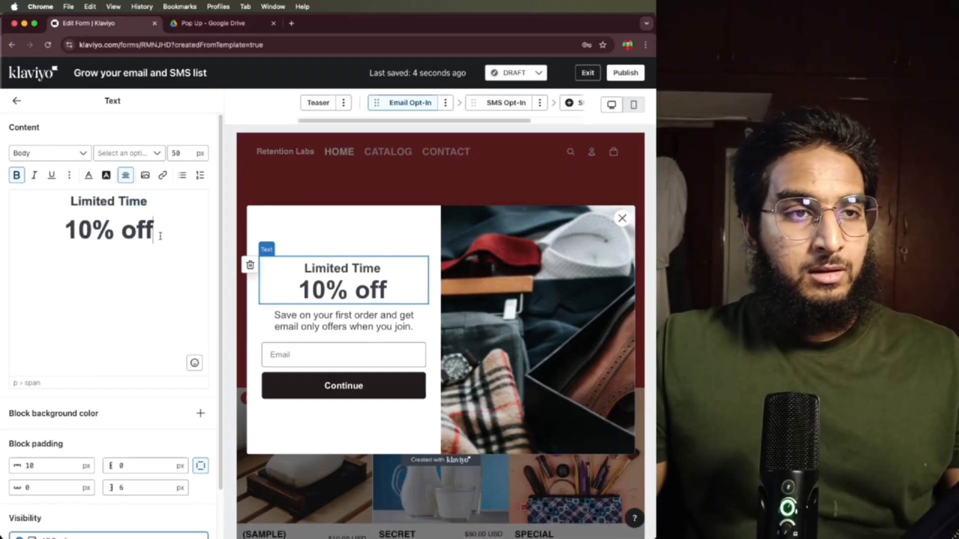
pyautogui.press('Return')
pyautogui.press('super+v')
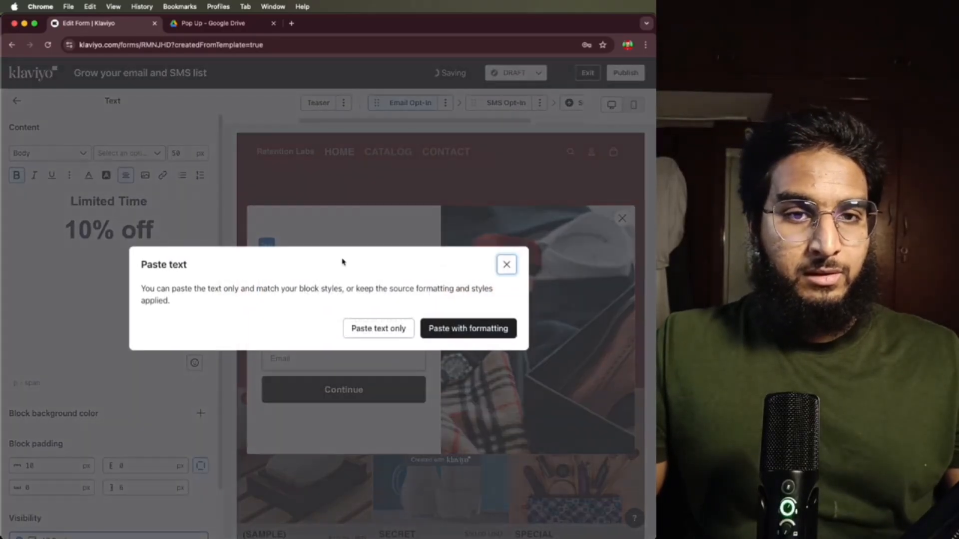
pyautogui.click(435, 329)
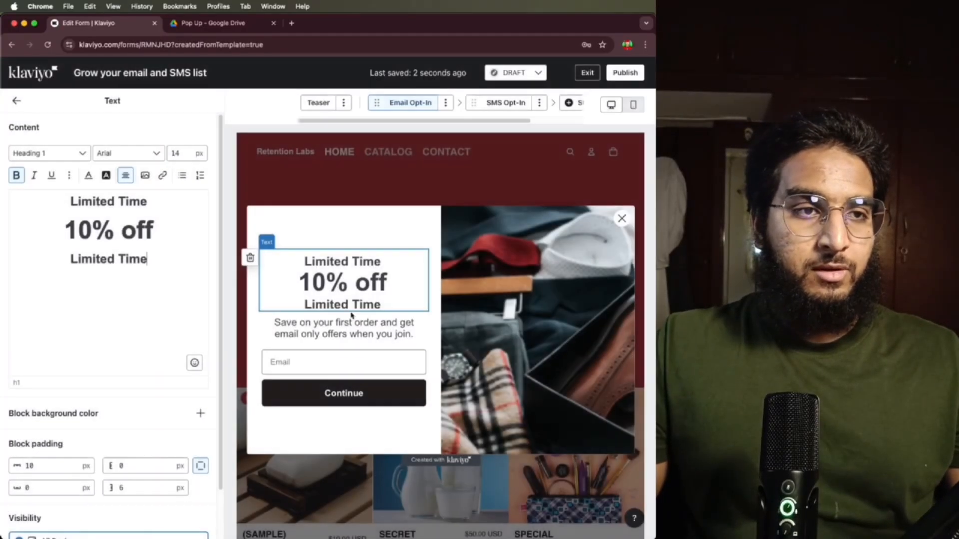
# - Replace the heading's first line with "Would you like" and its last line with "your order?"
pyautogui.tripleClick(153, 205)
pyautogui.write('Would you like')
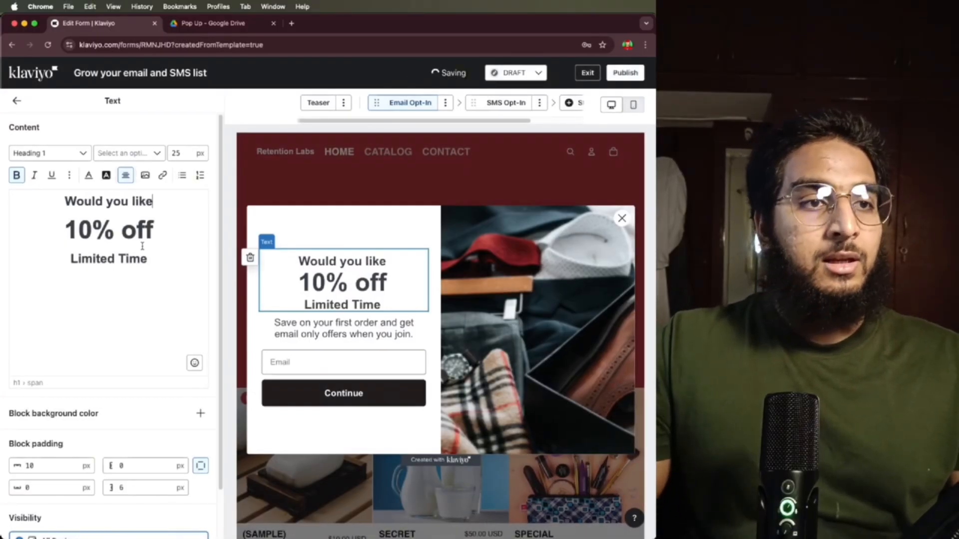
pyautogui.click(148, 262)
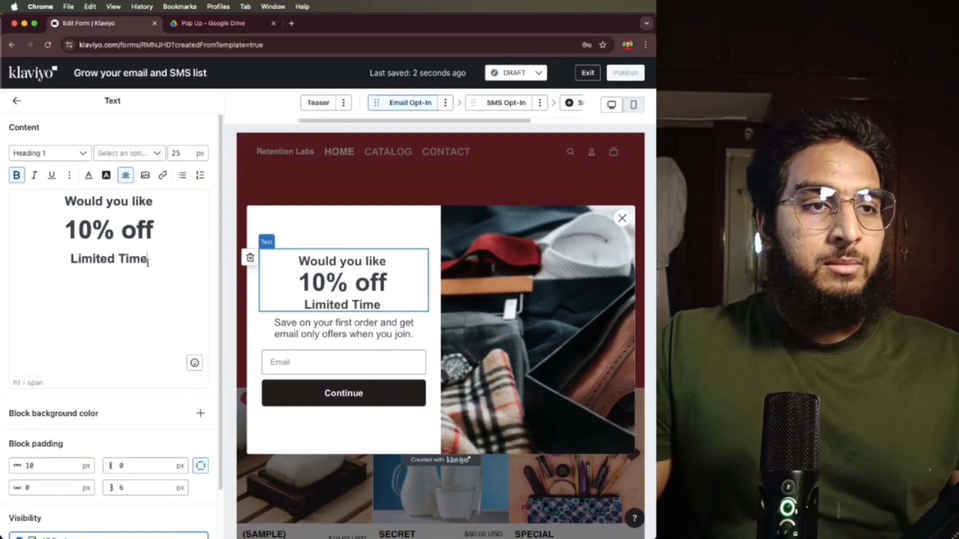
pyautogui.write('your oder?')
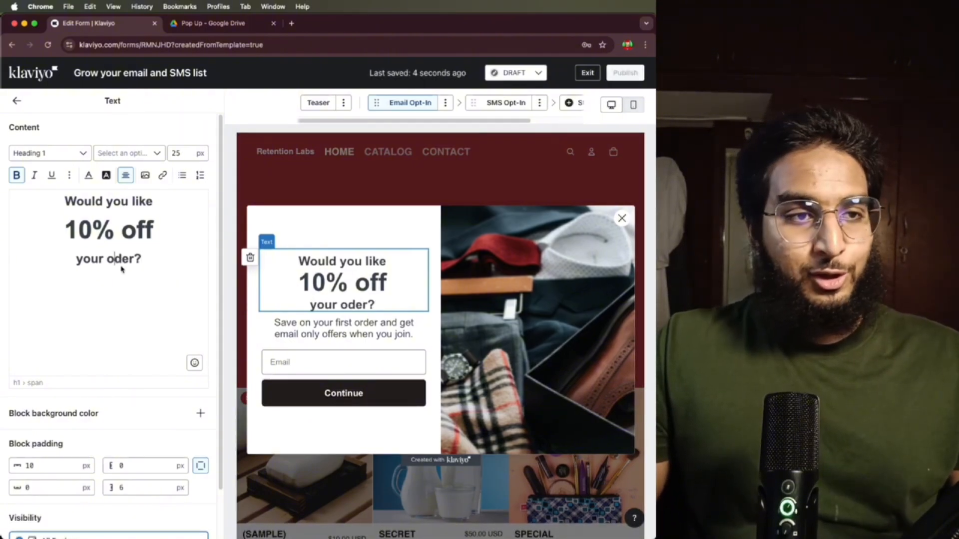
pyautogui.write('r')
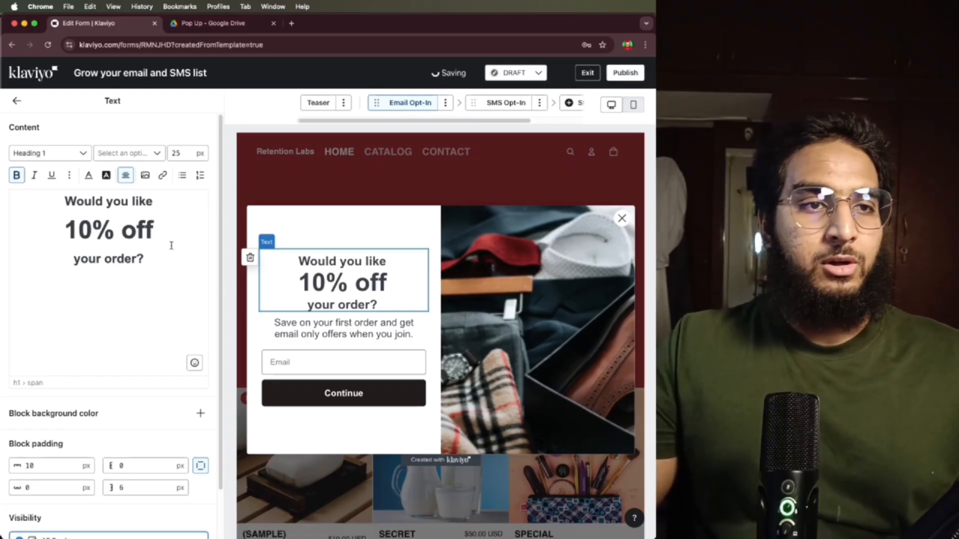
# - Set the text color of all three heading lines to black, hex 000000
pyautogui.moveTo(165, 250); pyautogui.dragTo(33, 183)
pyautogui.click(88, 175)
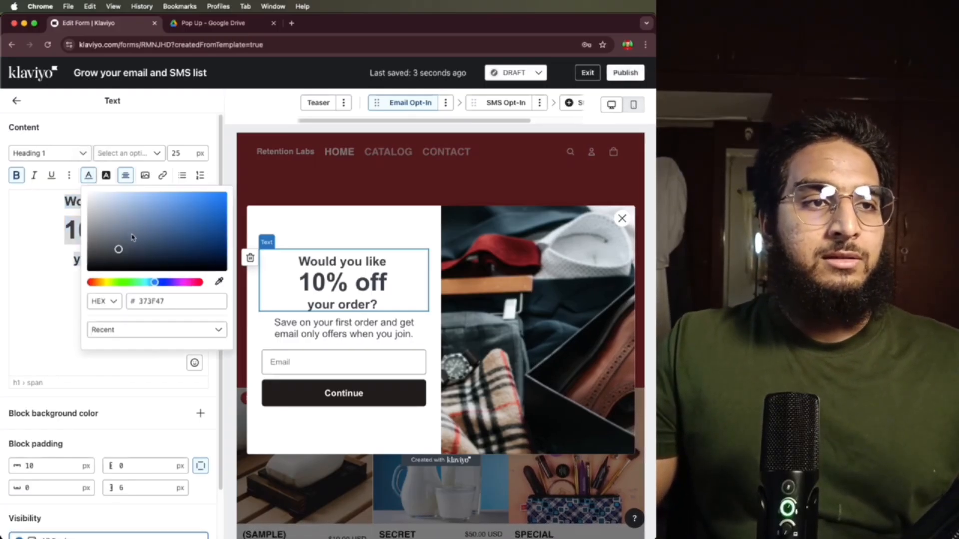
pyautogui.moveTo(119, 249); pyautogui.dragTo(49, 306)
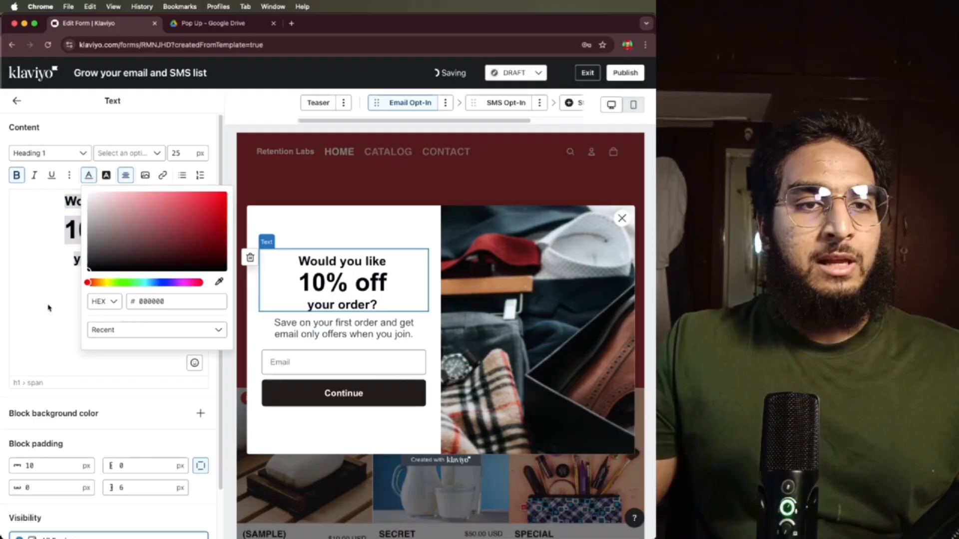
pyautogui.click(44, 273)
pyautogui.click(153, 260)
# - Set the font size of the heading's 10% off line to 70 px
pyautogui.moveTo(156, 231); pyautogui.dragTo(47, 220)
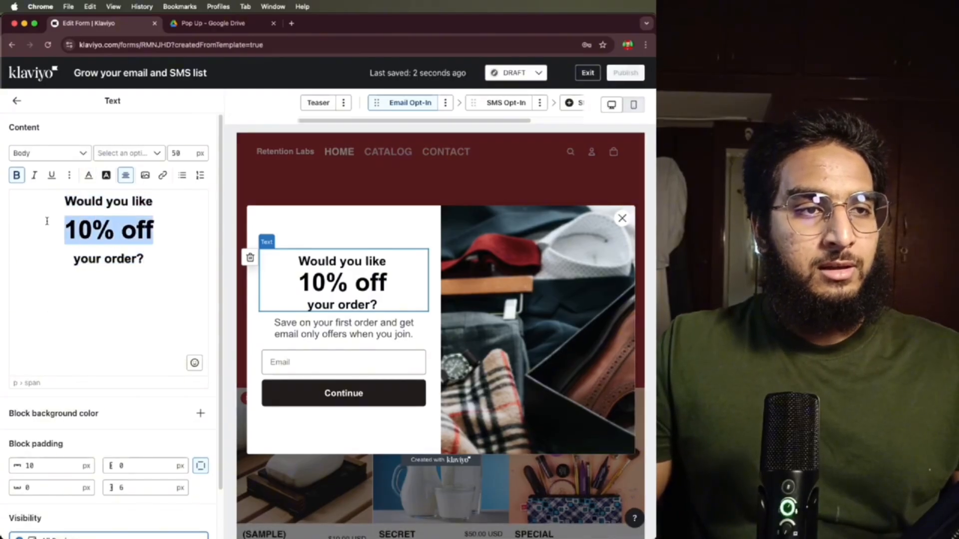
pyautogui.doubleClick(187, 152)
pyautogui.write('77')
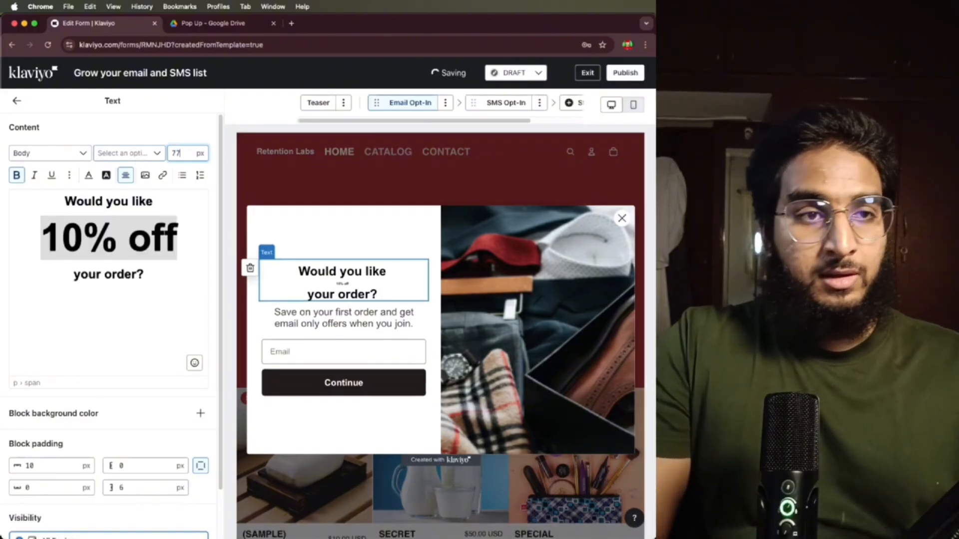
pyautogui.press('BackSpace')
pyautogui.write('0')
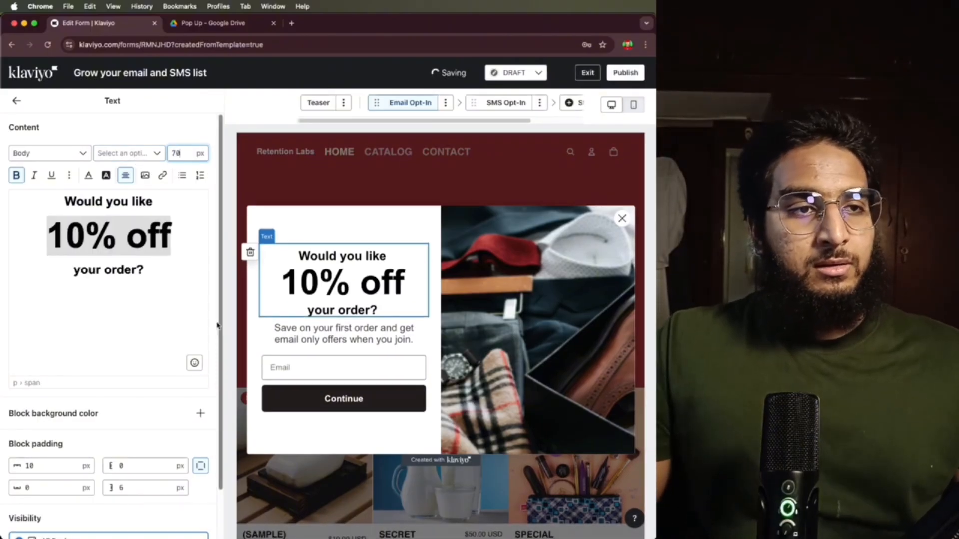
pyautogui.click(150, 287)
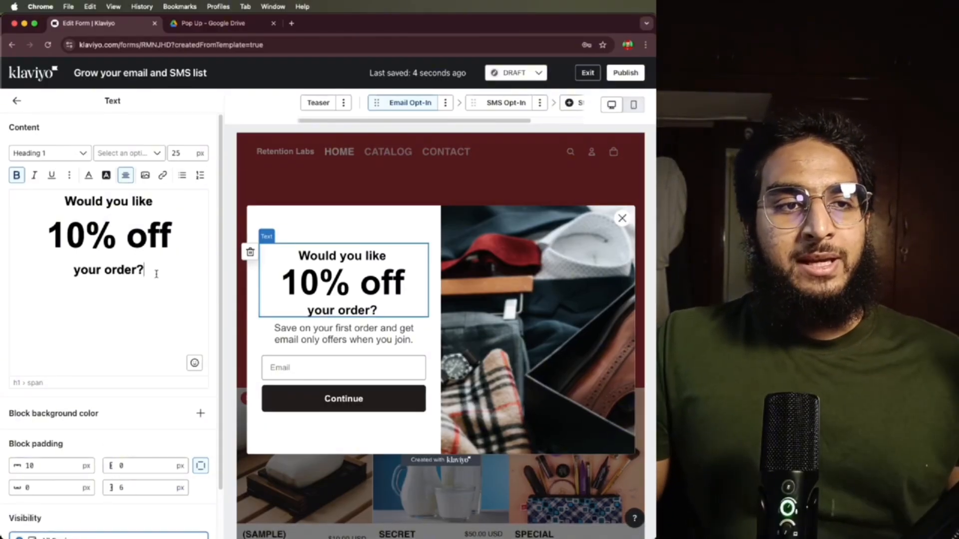
pyautogui.moveTo(158, 274); pyautogui.dragTo(66, 201)
pyautogui.click(155, 269)
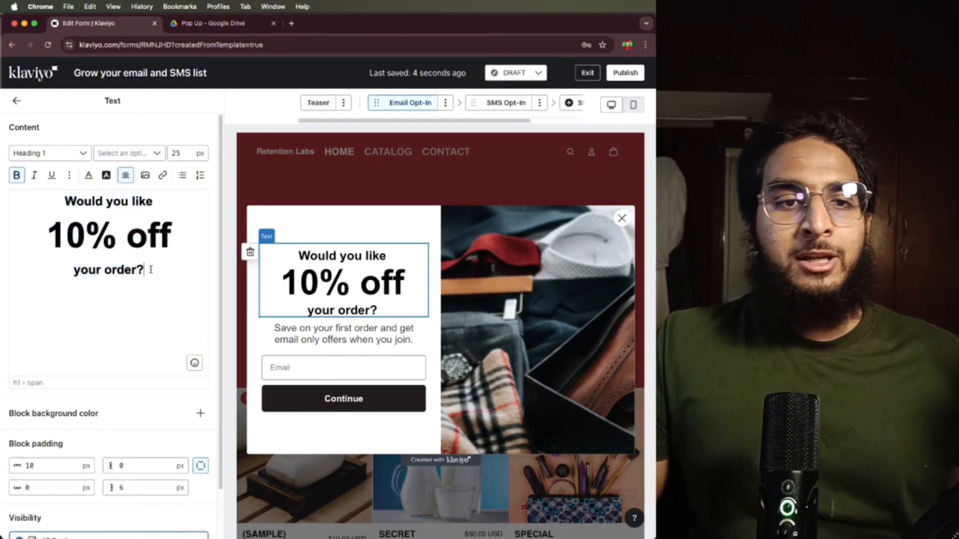
# - Check the BYBBA example in Google Drive, return to the Klaviyo form and delete the description text block below the heading
pyautogui.click(315, 335)
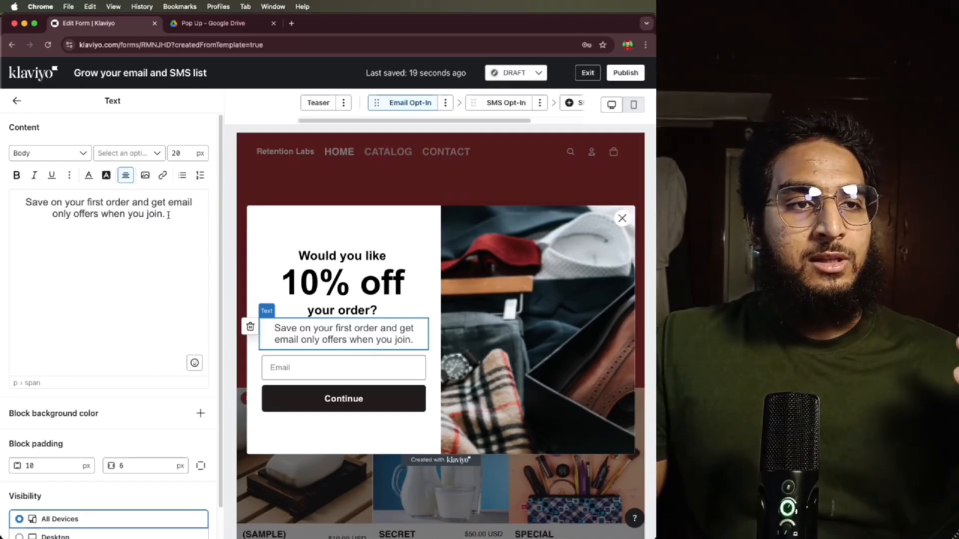
pyautogui.moveTo(169, 215); pyautogui.dragTo(1, 210)
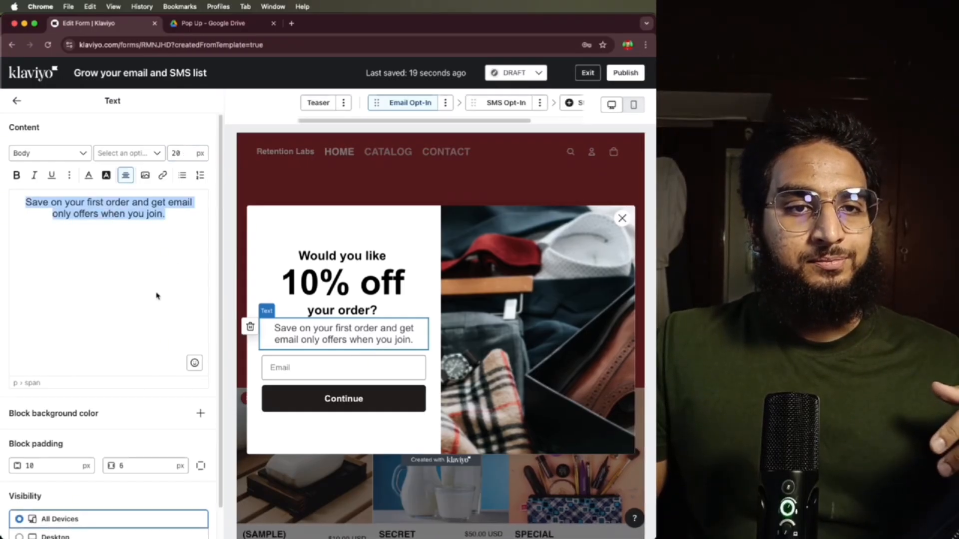
pyautogui.click(253, 327)
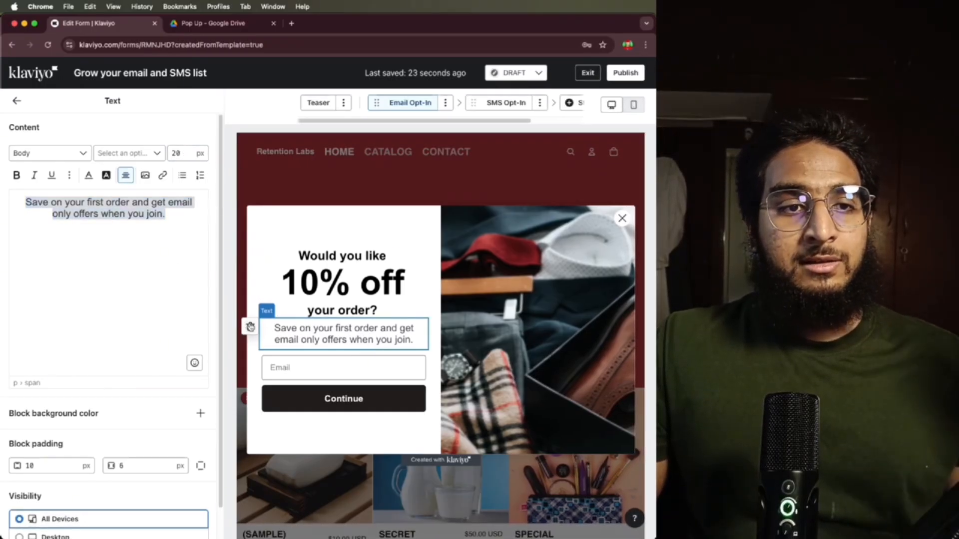
pyautogui.click(212, 24)
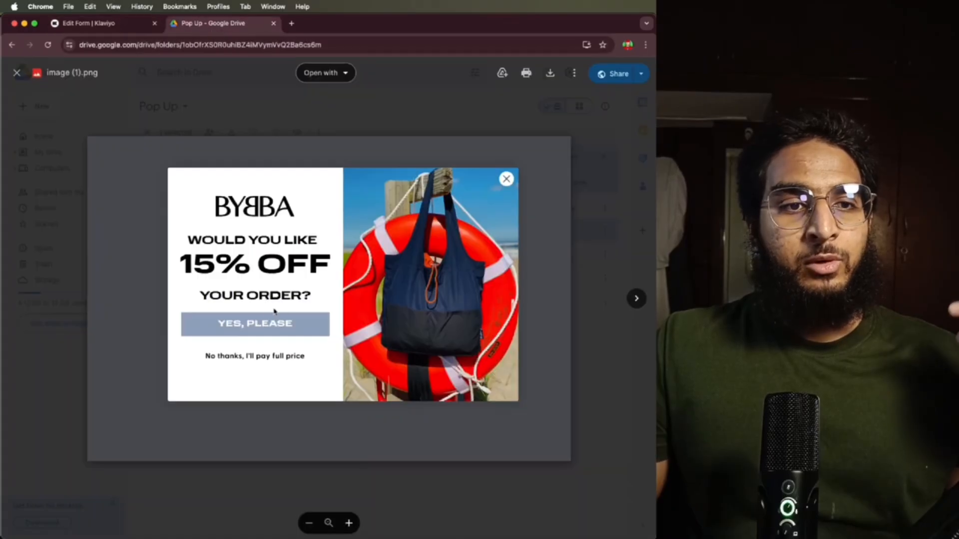
pyautogui.click(90, 23)
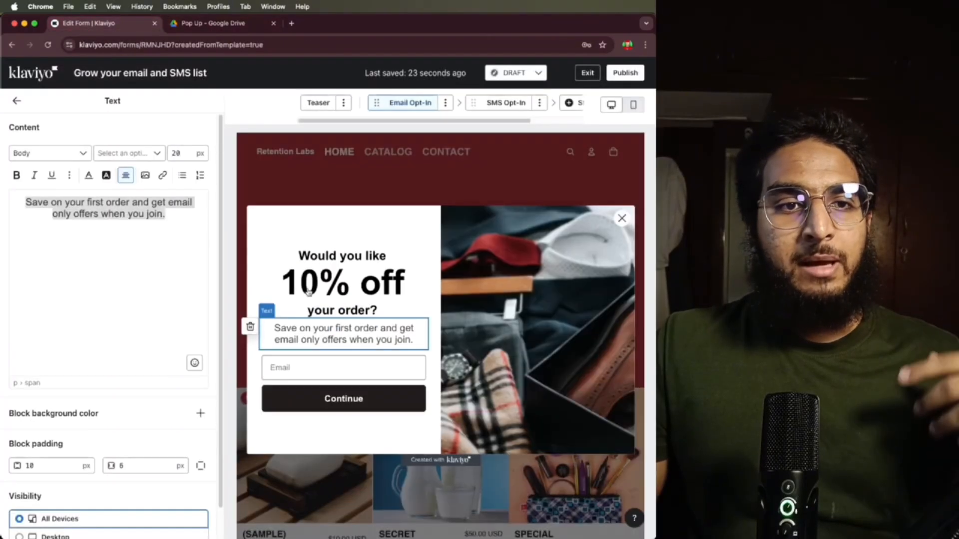
pyautogui.click(251, 330)
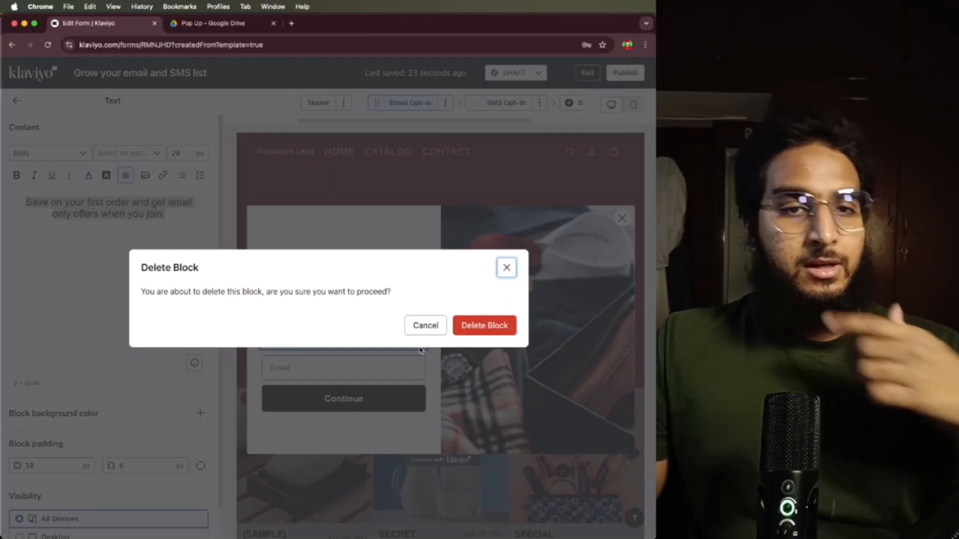
pyautogui.click(483, 325)
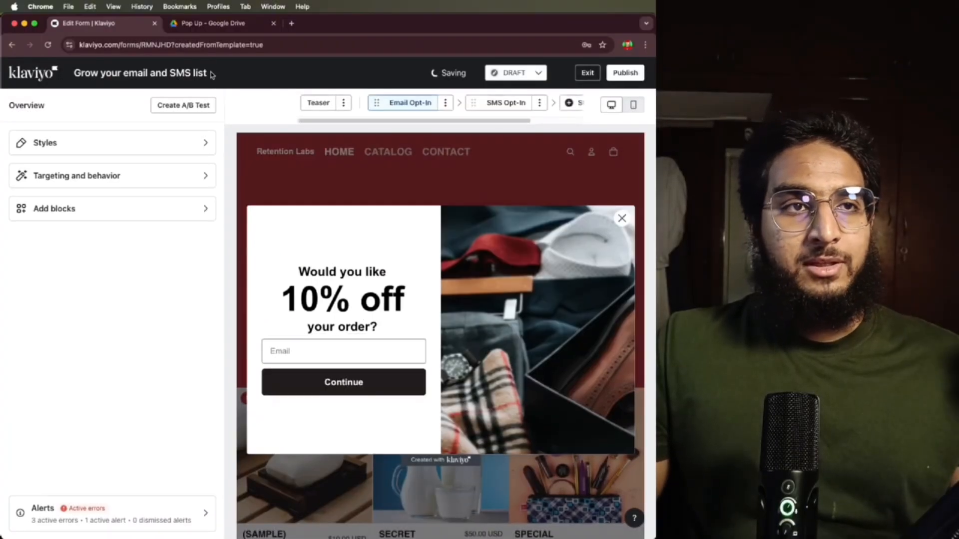
# - Glance at the Google Drive example again and delete the email input block from the Klaviyo form's Email Opt-In step
pyautogui.click(210, 25)
pyautogui.click(129, 29)
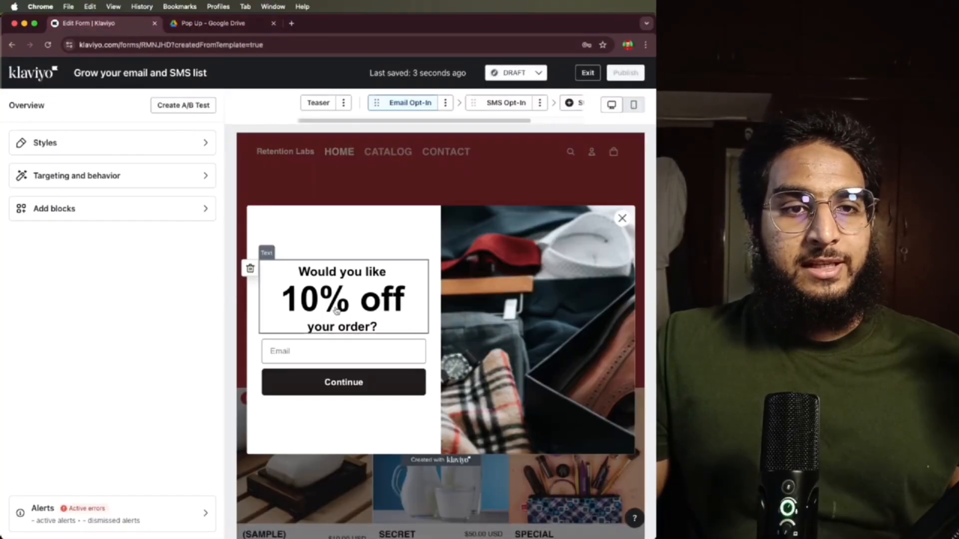
pyautogui.click(329, 349)
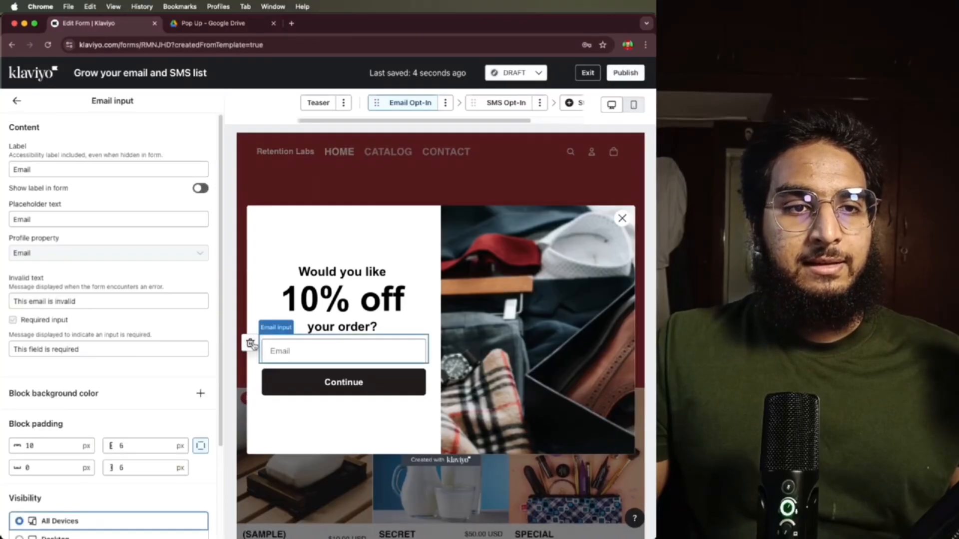
pyautogui.click(251, 343)
pyautogui.click(484, 326)
# - Change the text of the Continue button to "YES, PLEASE"
pyautogui.click(360, 367)
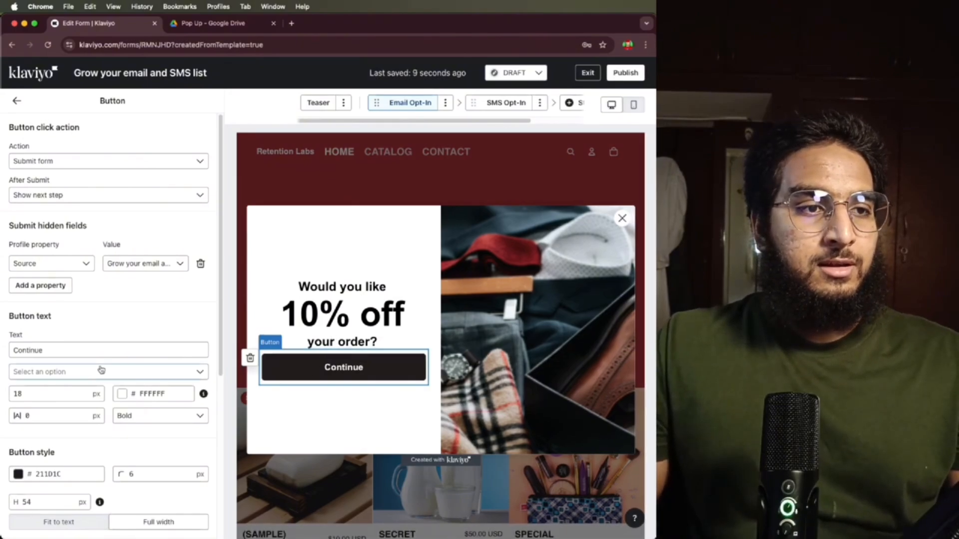
pyautogui.moveTo(93, 352); pyautogui.dragTo(3, 352)
pyautogui.write('Y')
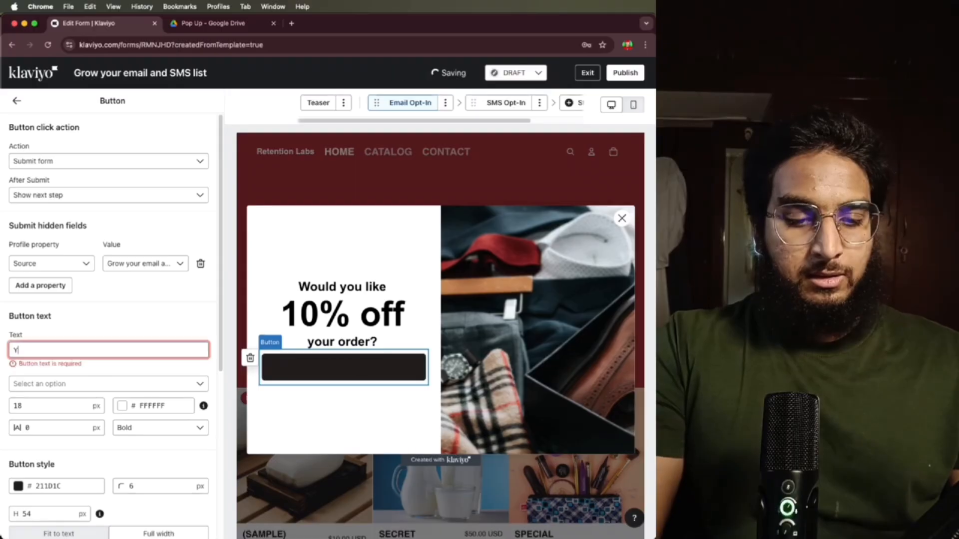
pyautogui.write('ES, PLEASE')
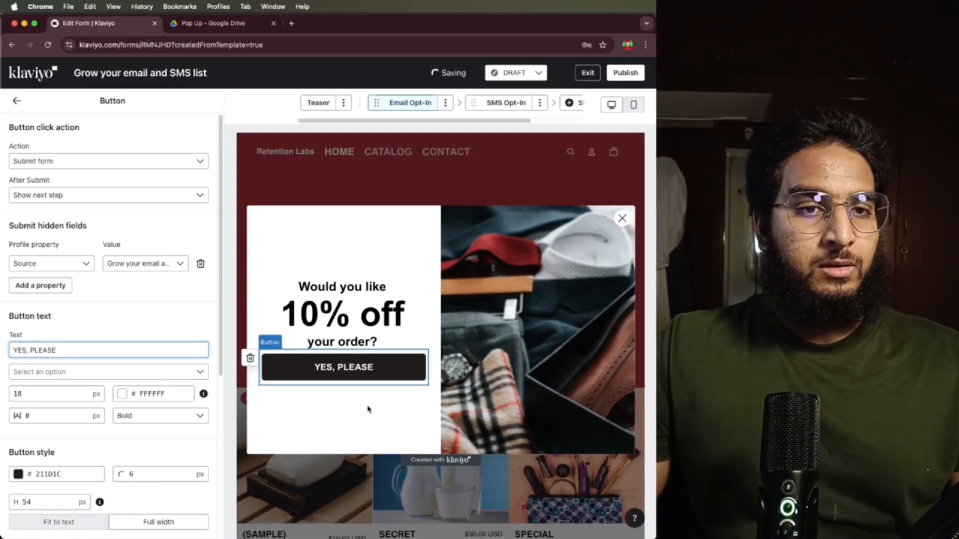
# - Look through the font weight and font family options for the button text, leaving the weight at Bold
pyautogui.click(149, 416)
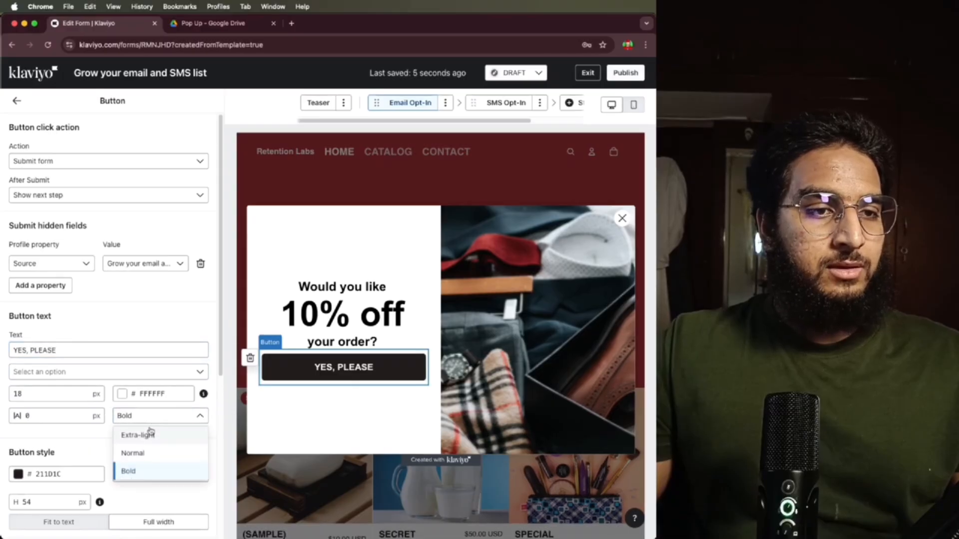
pyautogui.click(145, 471)
pyautogui.click(73, 374)
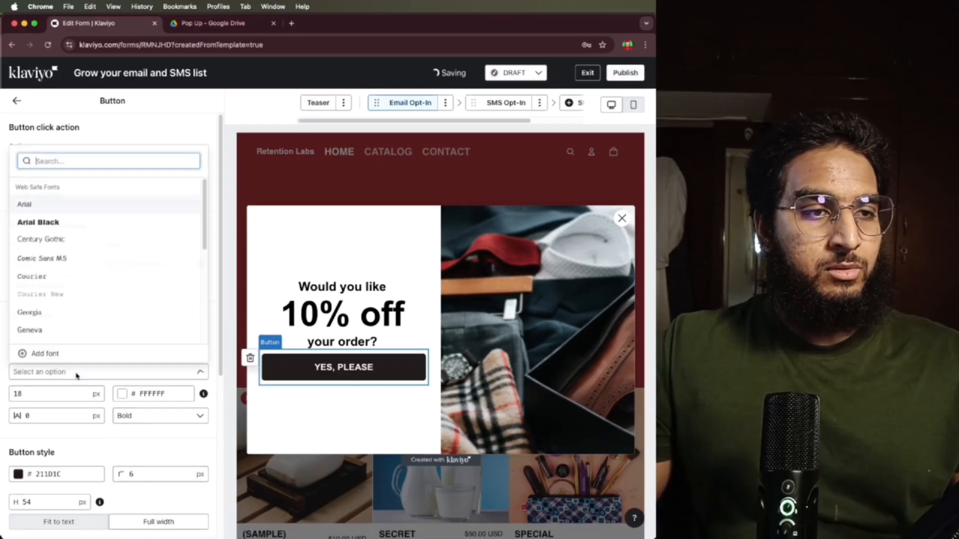
pyautogui.click(217, 335)
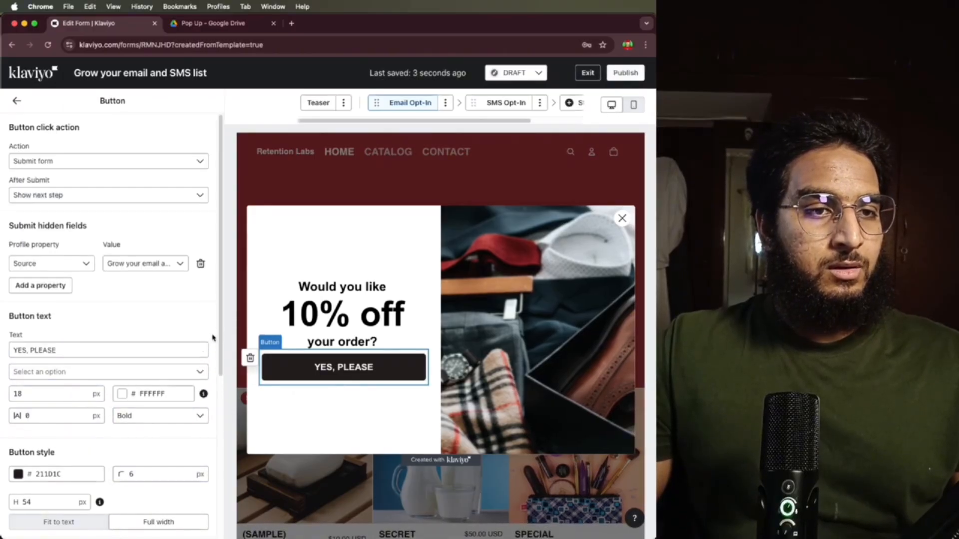
pyautogui.click(94, 372)
pyautogui.scroll(-1, 122, 302)
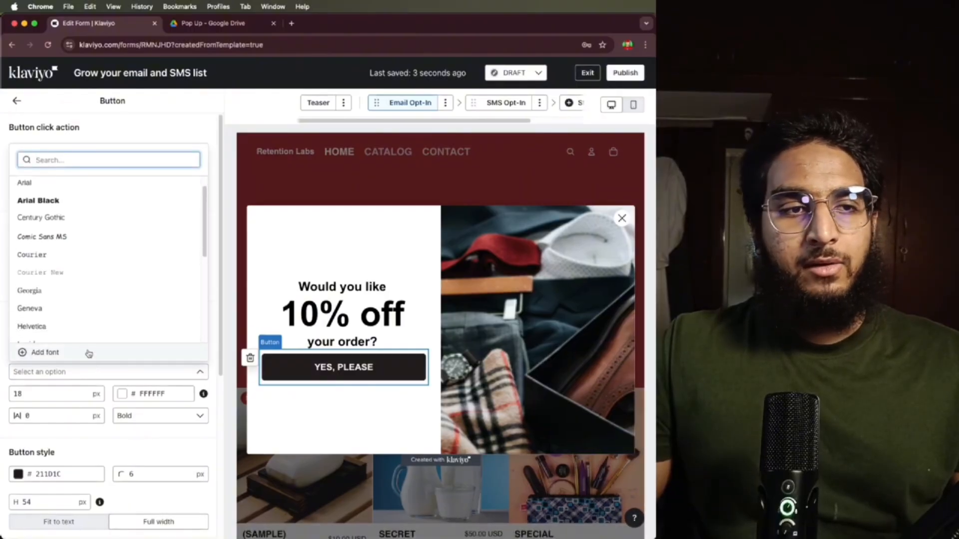
pyautogui.click(145, 437)
# - Set the bottom block padding of the heading text to 60 px, after trying 30 px
pyautogui.click(339, 327)
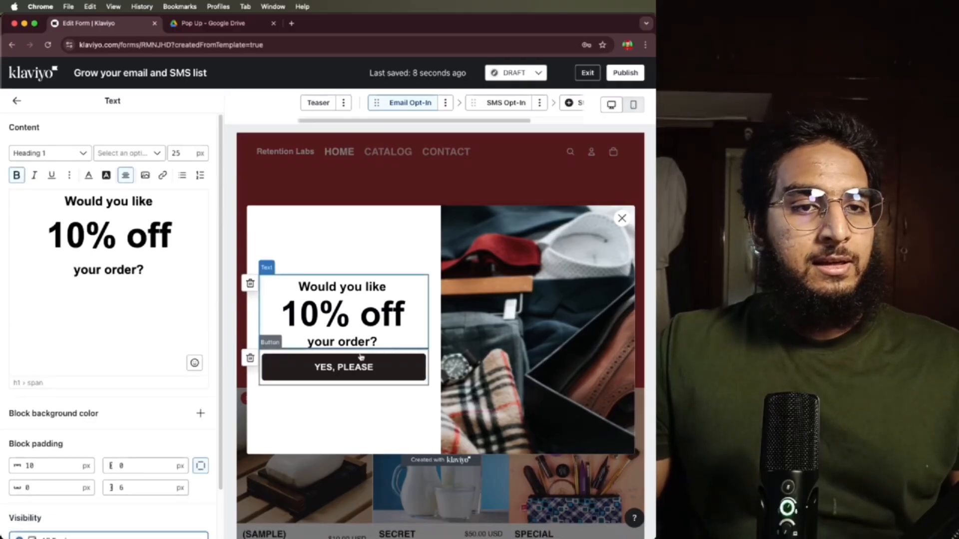
pyautogui.scroll(-1, 100, 400)
pyautogui.click(53, 466)
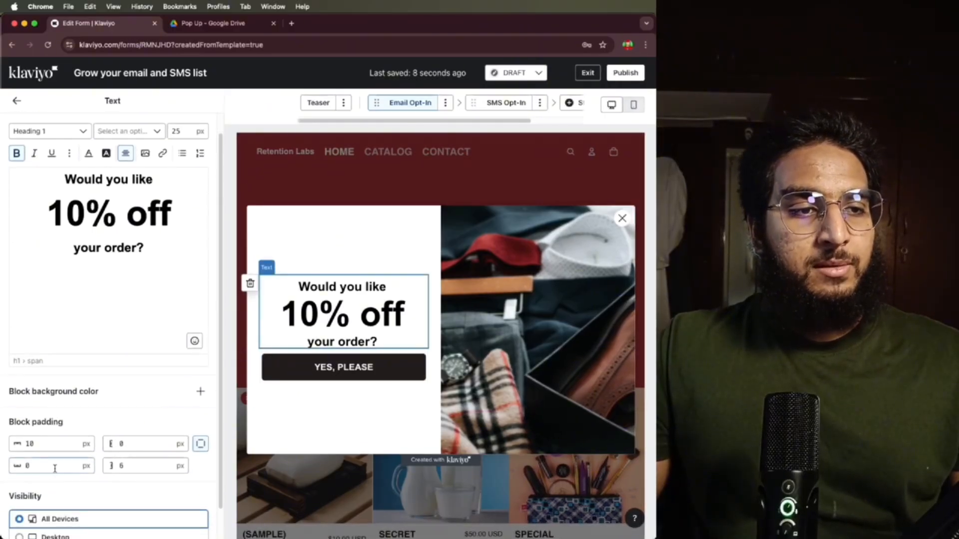
pyautogui.write('30')
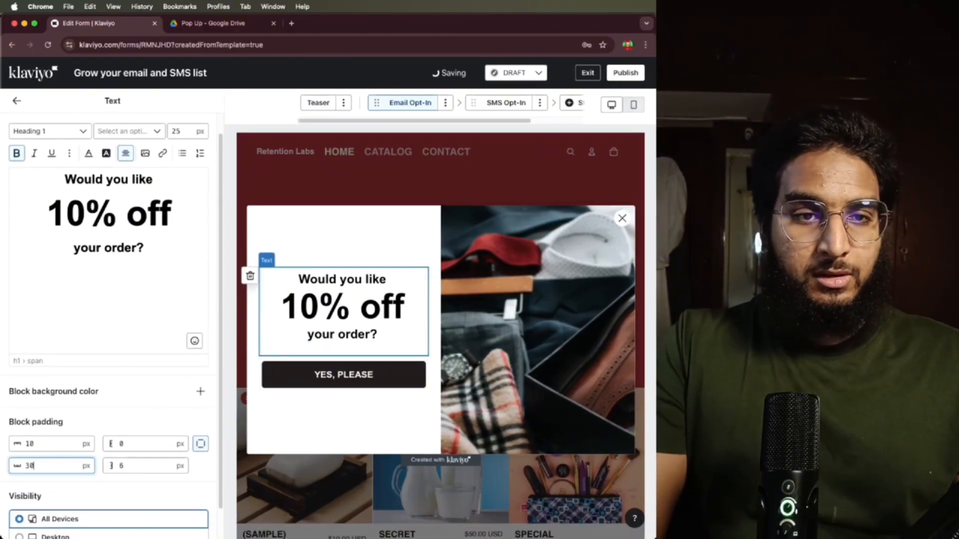
pyautogui.press('BackSpace')
pyautogui.press('BackSpace')
pyautogui.write('60')
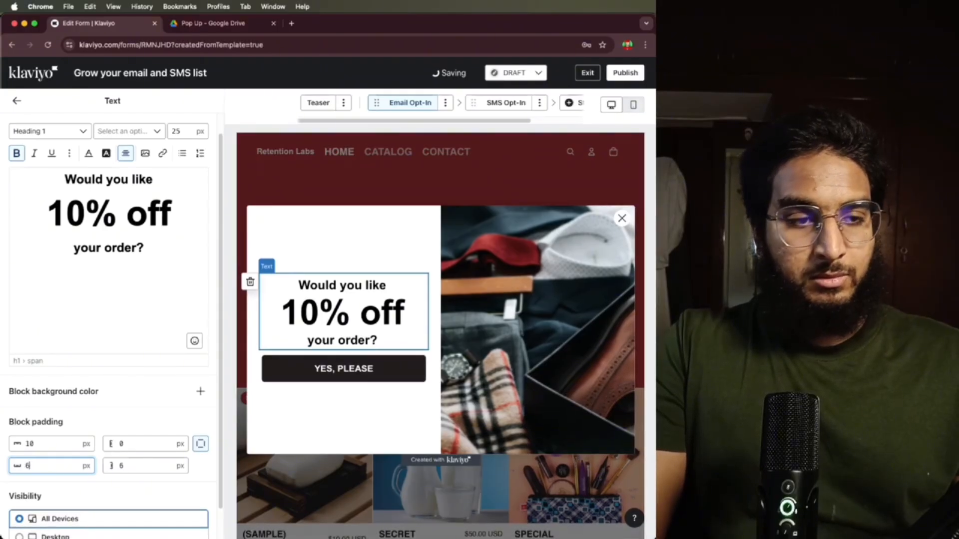
# - Add a button block below the YES, PLEASE button in the Email Opt-In step, with the text "No, thanks"
pyautogui.click(467, 388)
pyautogui.click(305, 391)
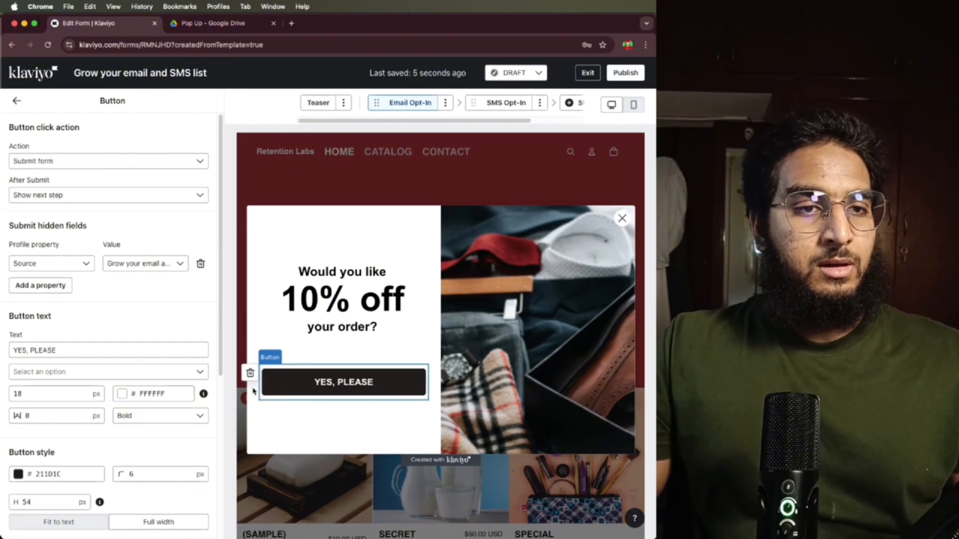
pyautogui.click(11, 104)
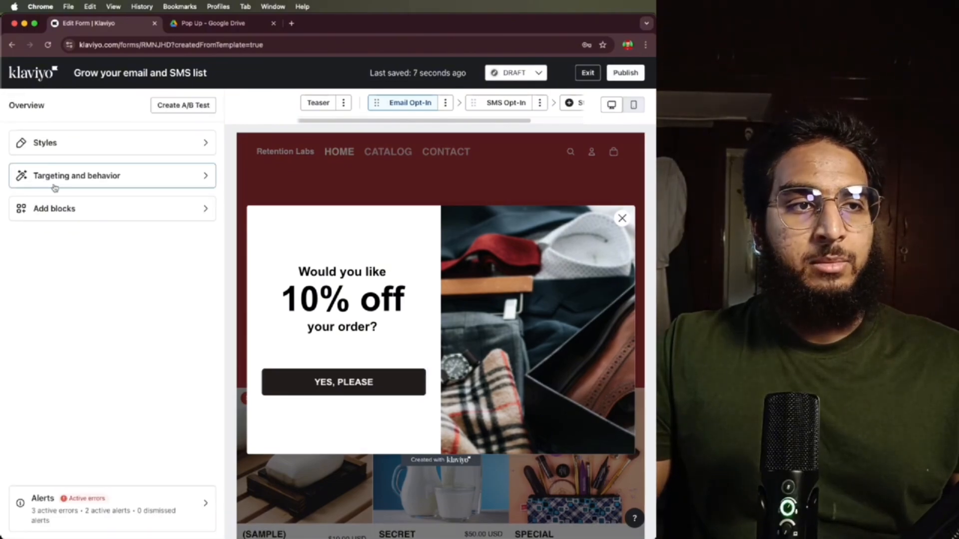
pyautogui.click(70, 207)
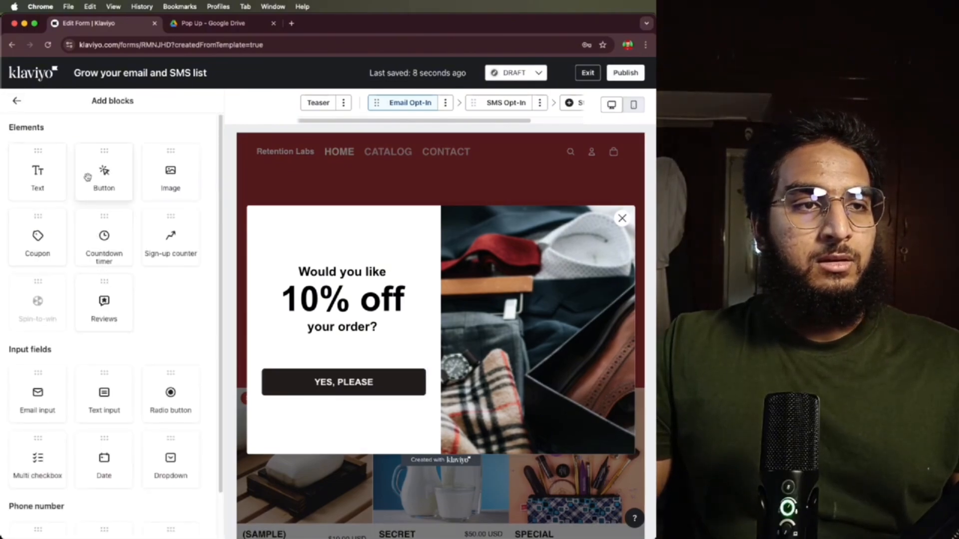
pyautogui.moveTo(88, 178); pyautogui.dragTo(326, 388)
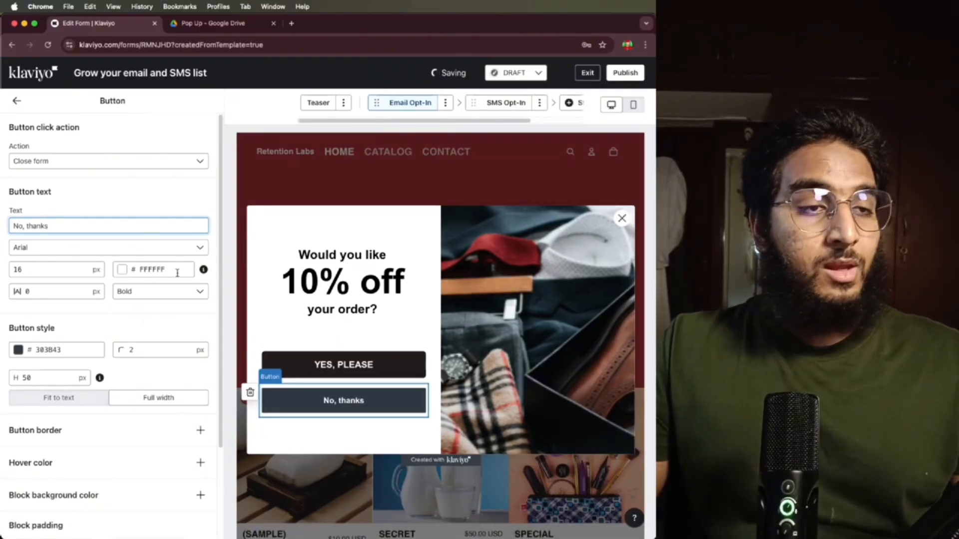
# - Set the "No, thanks" button's fill colour to white, FFFFFF
pyautogui.click(17, 350)
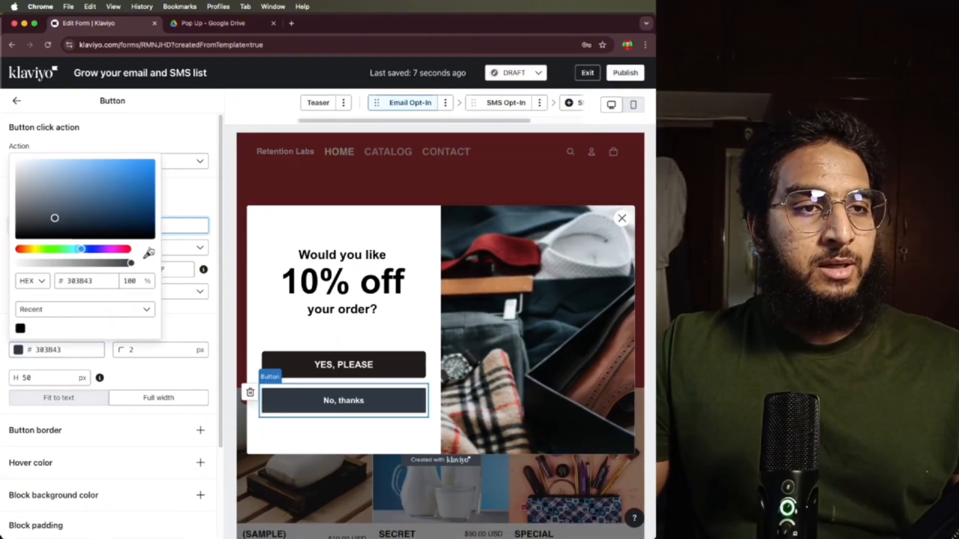
pyautogui.moveTo(54, 219); pyautogui.dragTo(3, 149)
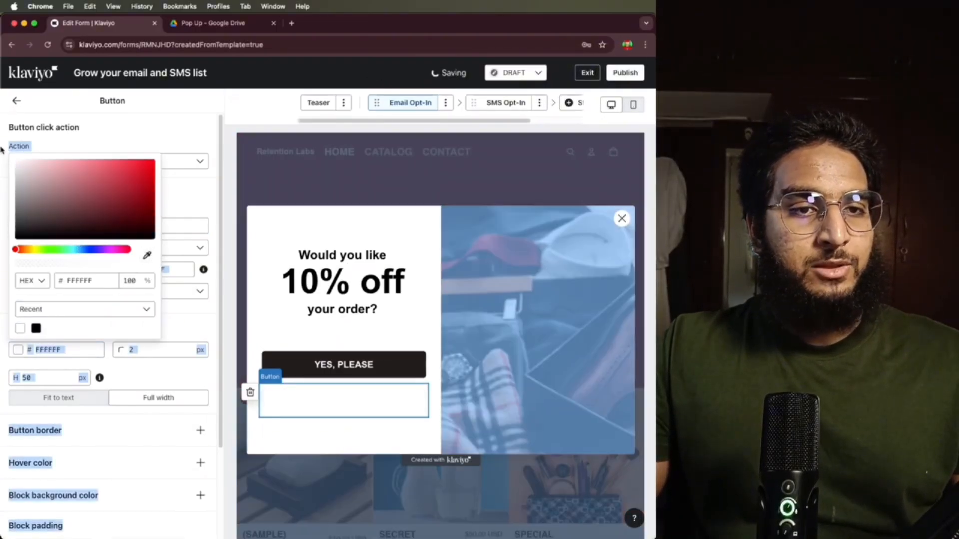
pyautogui.click(324, 407)
pyautogui.click(62, 226)
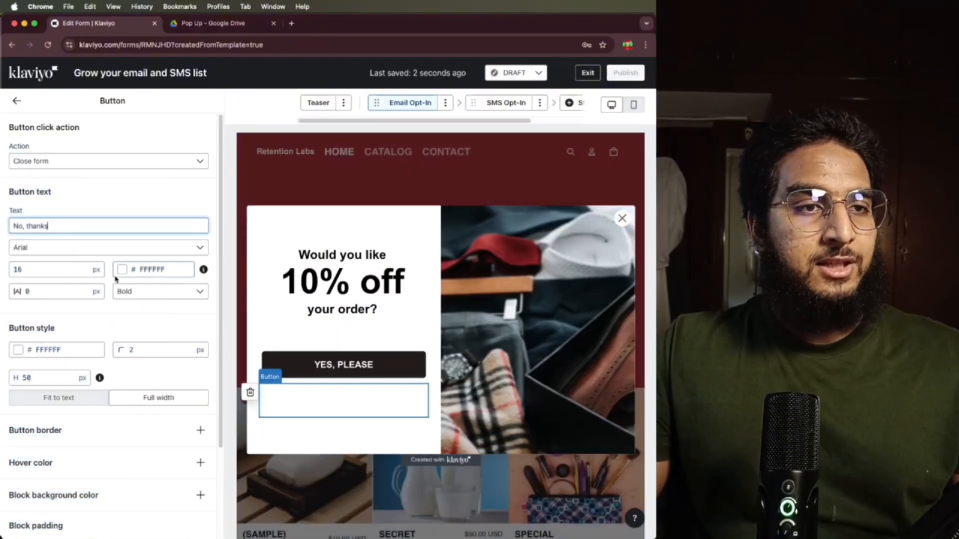
# - Set the "No, thanks" button's text colour to black, 000000, and leave its font weight at Bold
pyautogui.click(122, 270)
pyautogui.moveTo(142, 348); pyautogui.dragTo(55, 397)
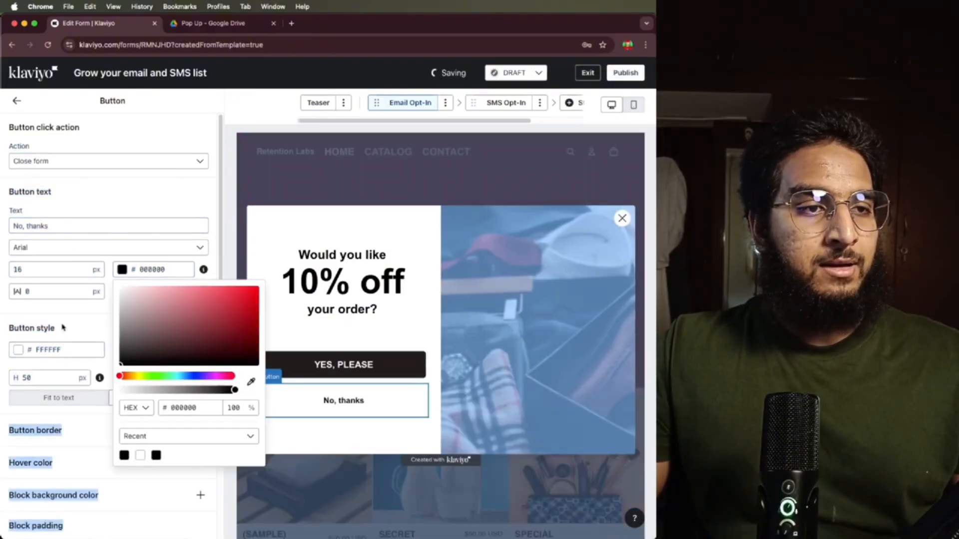
pyautogui.click(63, 327)
pyautogui.click(173, 294)
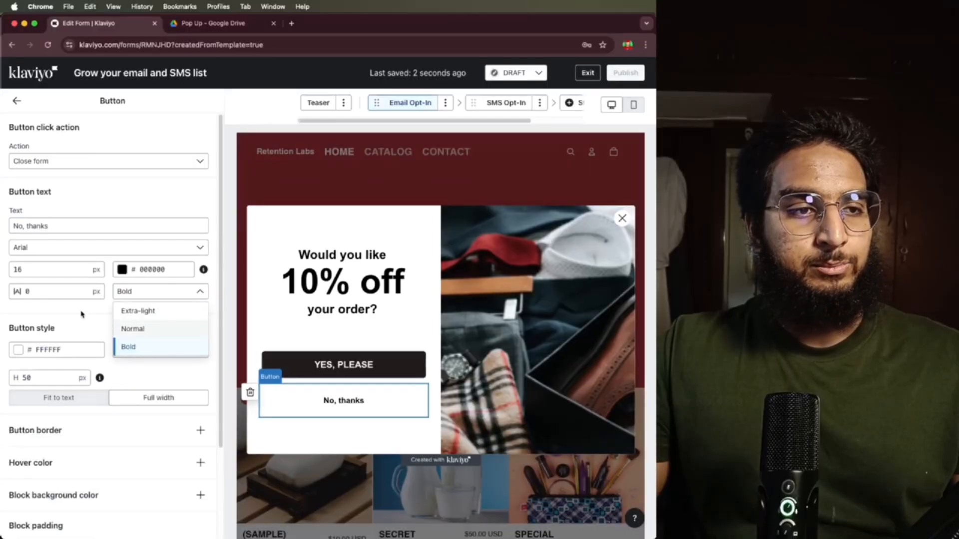
pyautogui.click(82, 314)
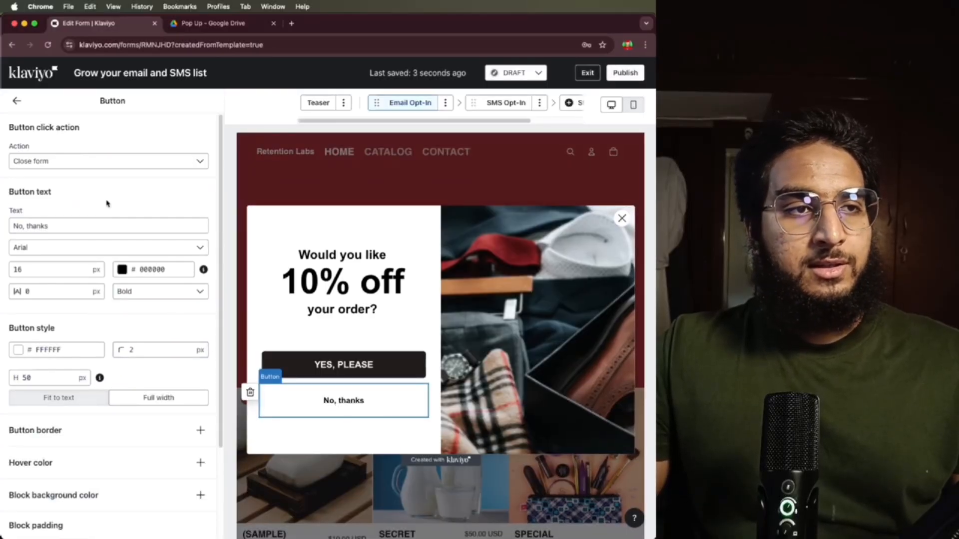
# - Review the click actions of both buttons, leaving "No, thanks" on Close form and "YES, PLEASE" on Submit form with Show next step
pyautogui.click(32, 164)
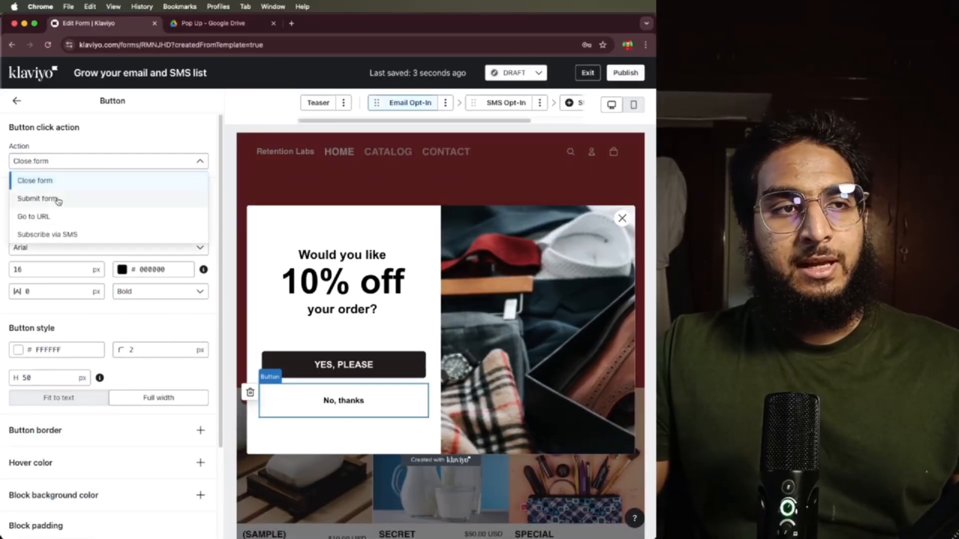
pyautogui.click(360, 367)
pyautogui.click(364, 368)
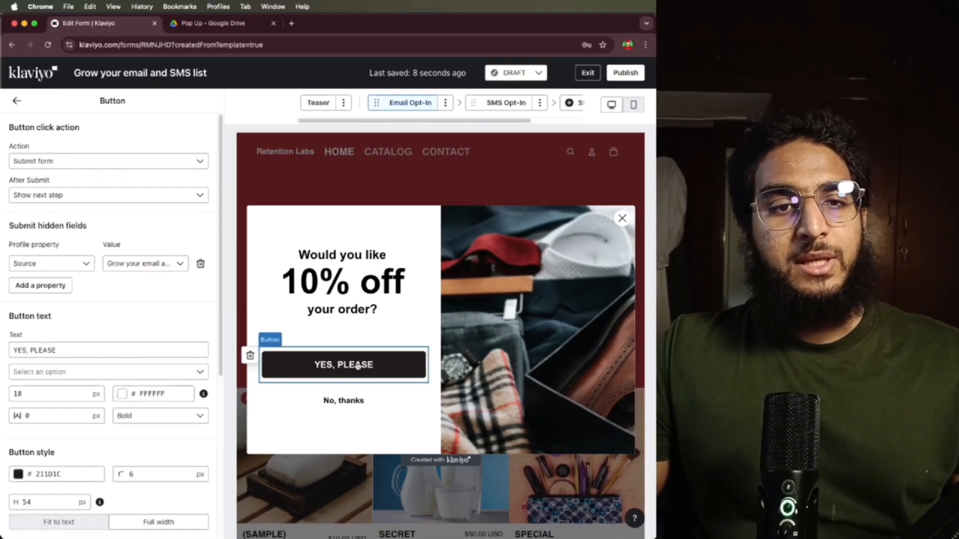
pyautogui.click(121, 160)
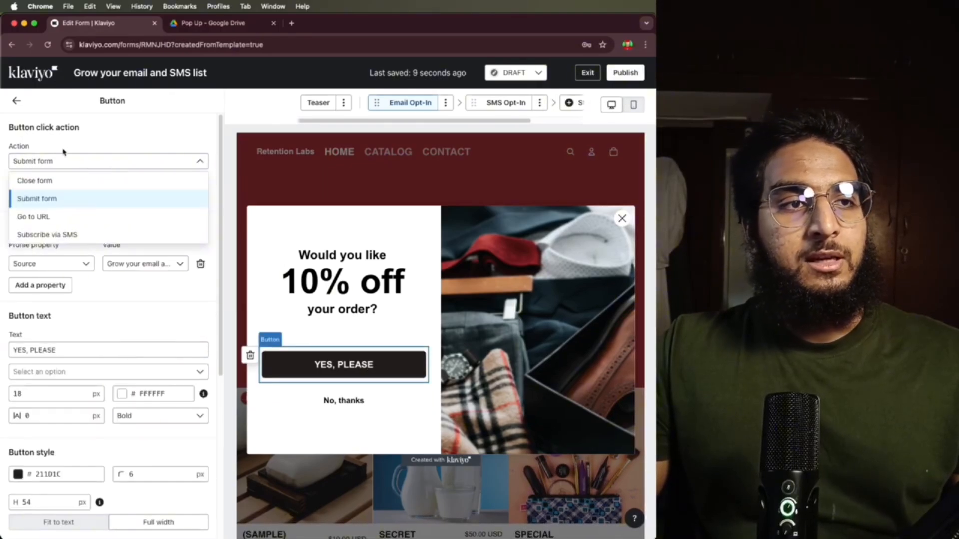
pyautogui.click(83, 197)
pyautogui.click(85, 199)
pyautogui.click(59, 198)
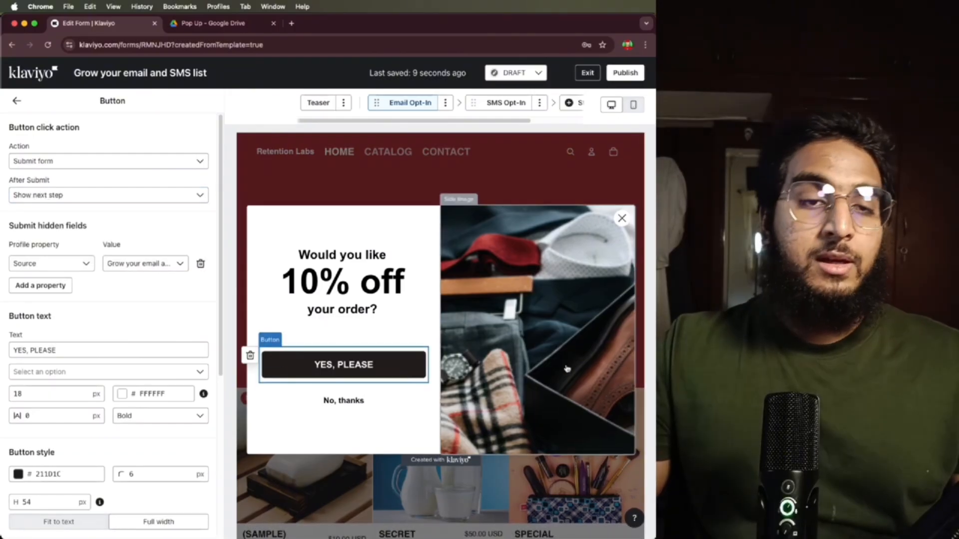
# - Look at the form's side image and compare the layout with the BYBBA popup example in Google Drive
pyautogui.click(561, 349)
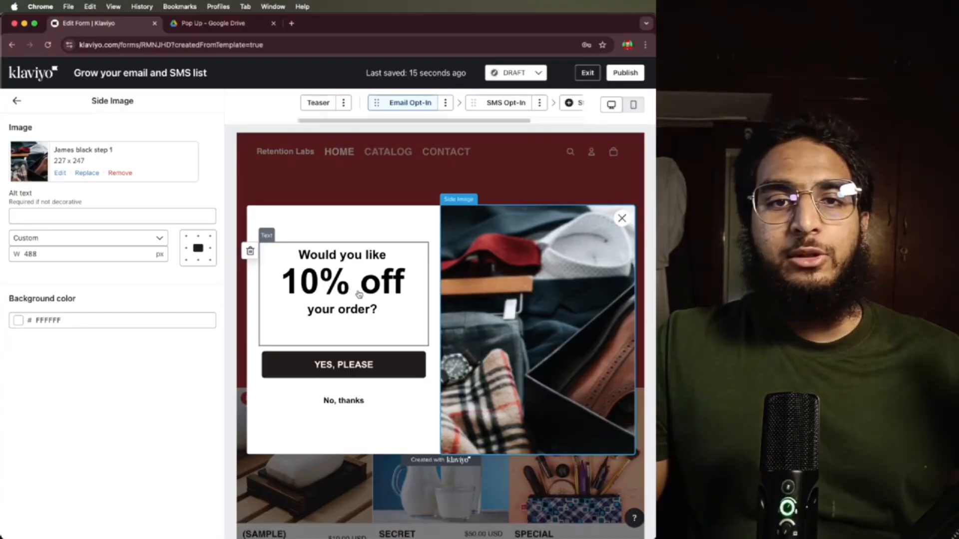
pyautogui.click(184, 22)
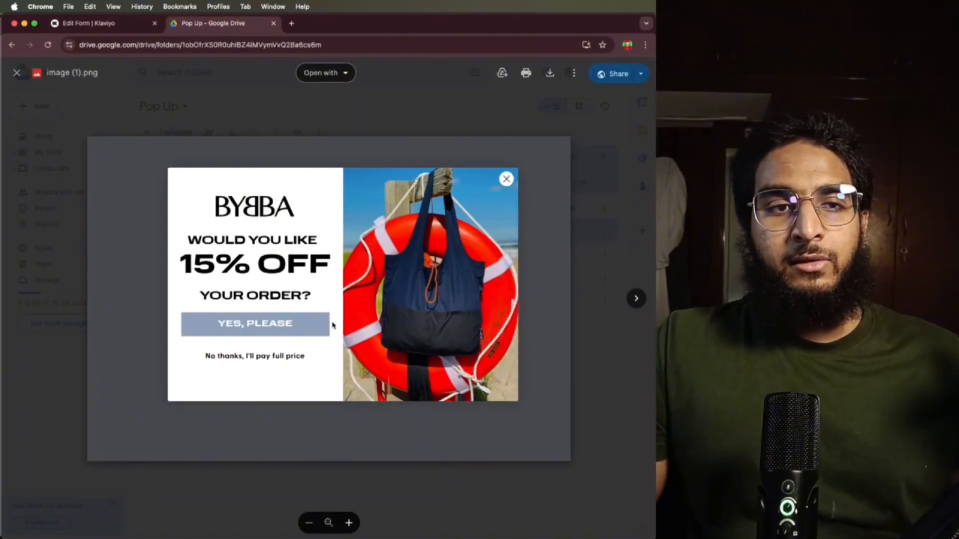
pyautogui.click(90, 23)
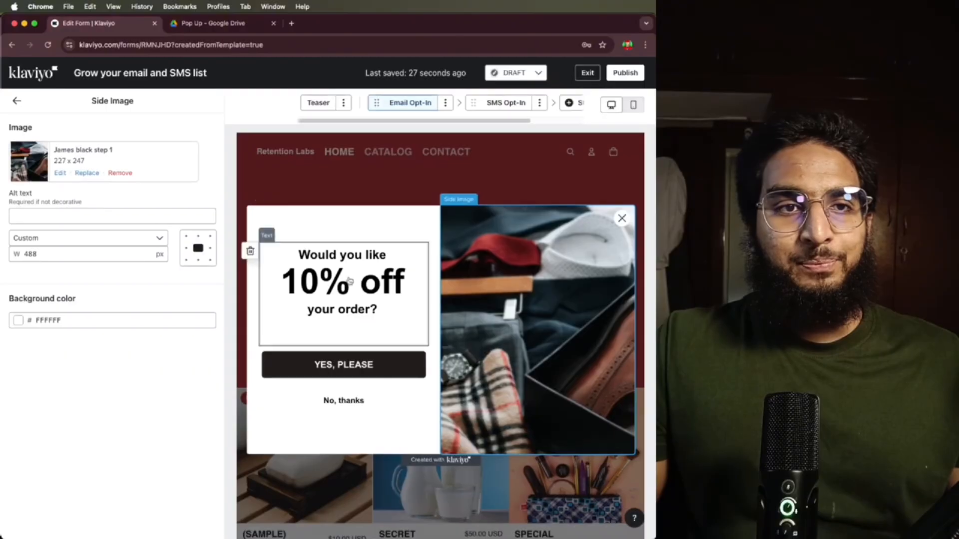
# - Add an empty image block above the "Would you like 10% off your order?" heading as a logo placeholder
pyautogui.click(15, 103)
pyautogui.click(133, 207)
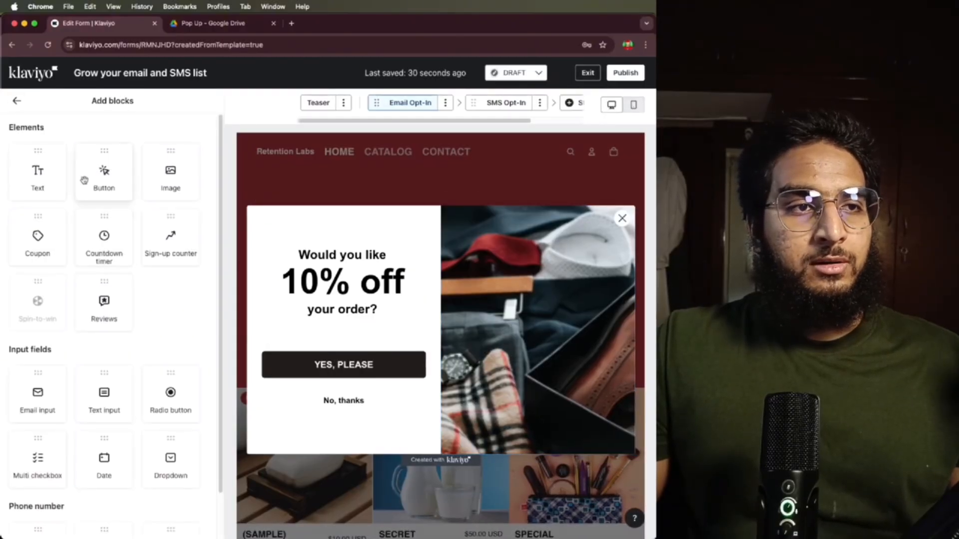
pyautogui.click(16, 104)
pyautogui.click(122, 208)
pyautogui.scroll(-2, 116, 388)
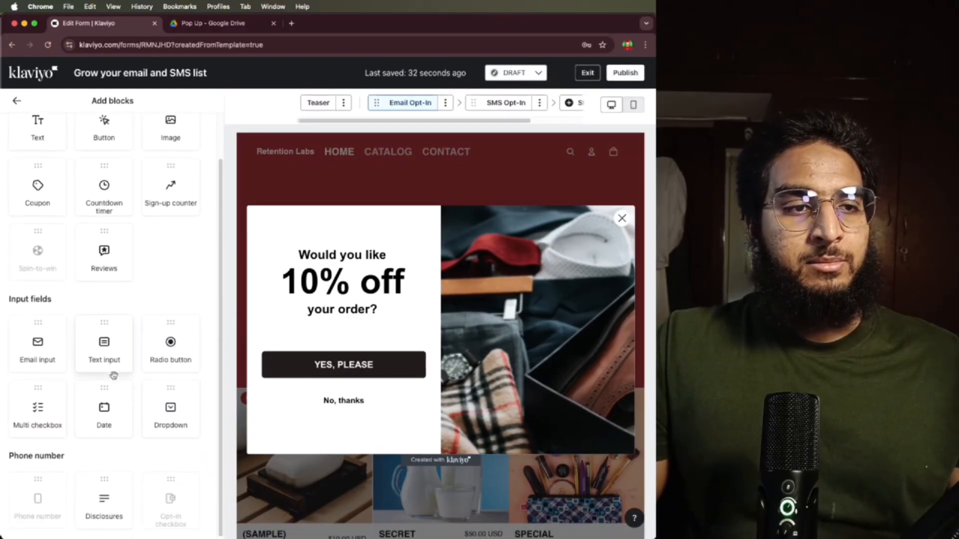
pyautogui.scroll(2, 80, 370)
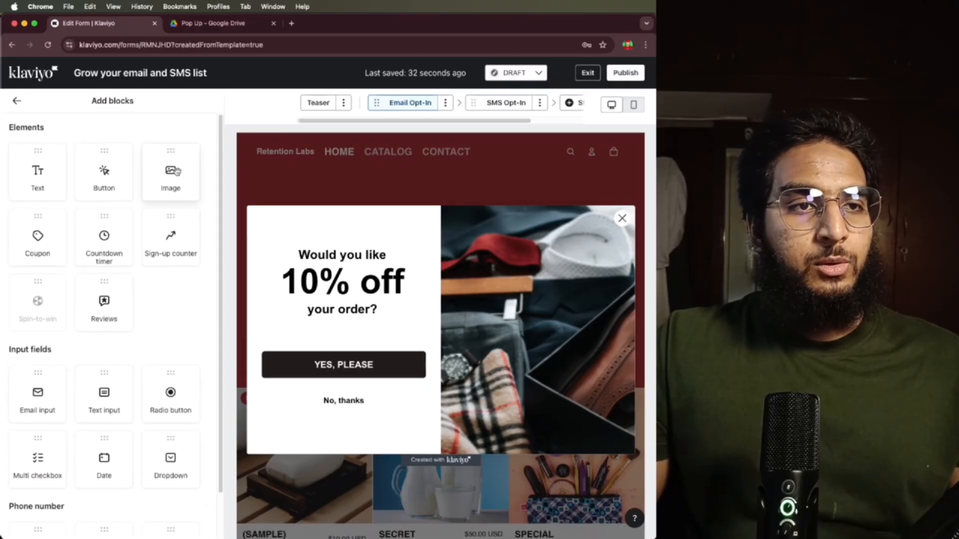
pyautogui.moveTo(170, 177); pyautogui.dragTo(338, 239)
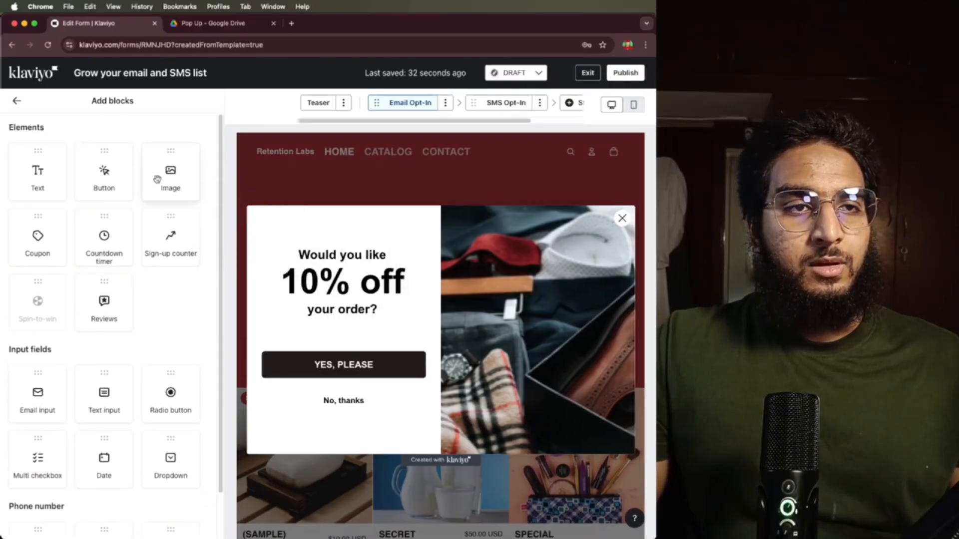
pyautogui.moveTo(156, 179); pyautogui.dragTo(340, 242)
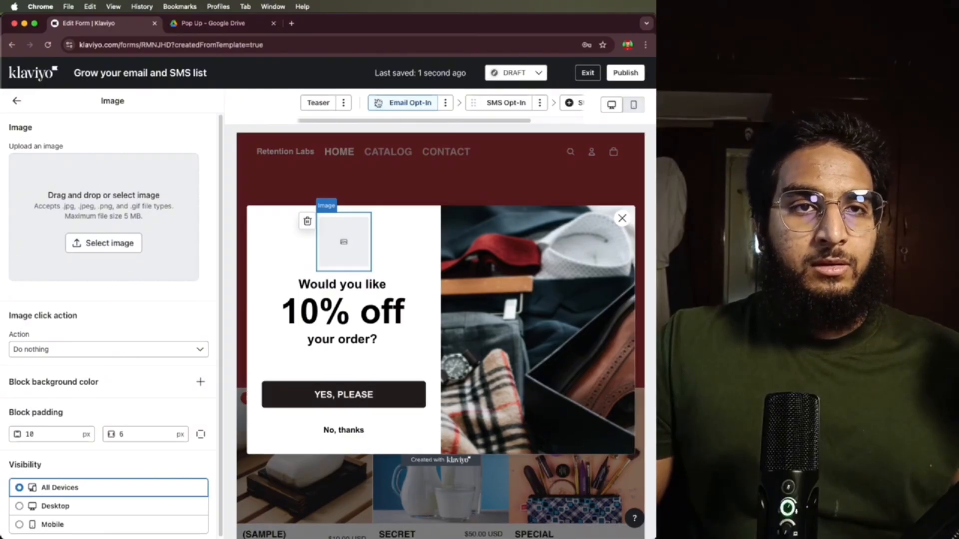
# - Clone the Email Opt-In step and name the copy "Email Opt-In"
pyautogui.click(389, 396)
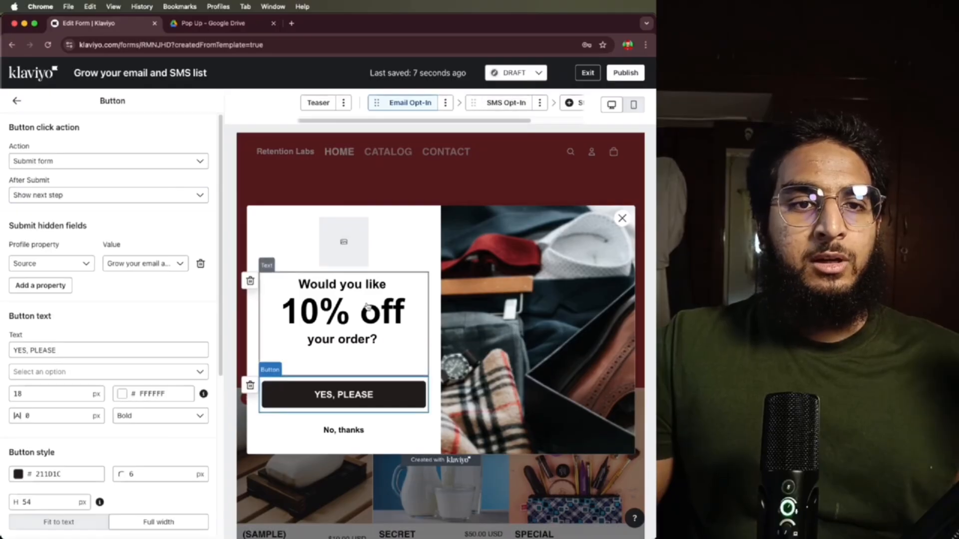
pyautogui.click(17, 100)
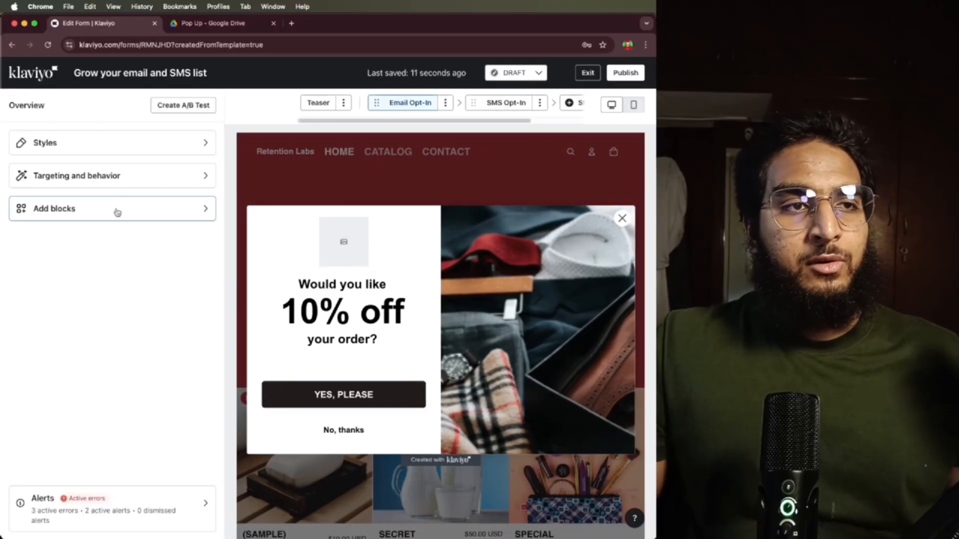
pyautogui.click(445, 102)
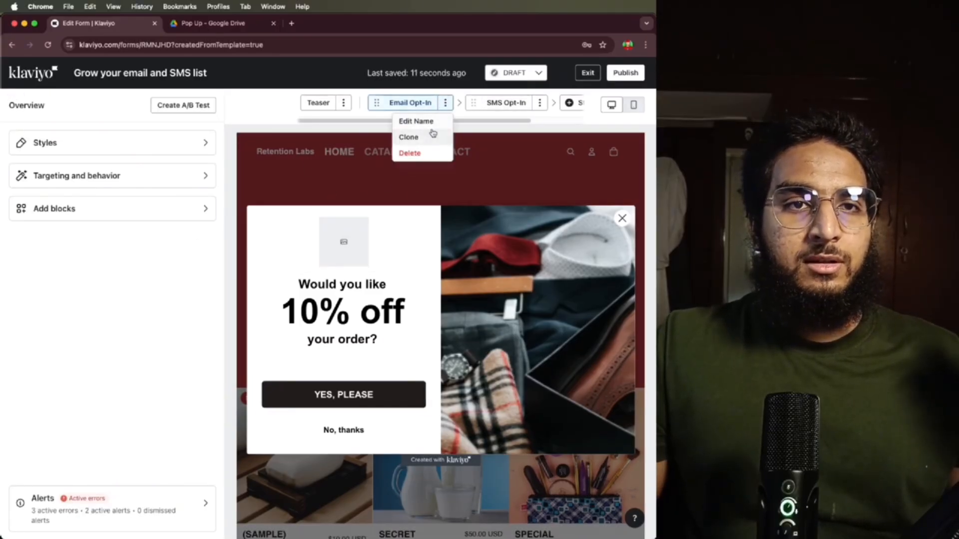
pyautogui.click(422, 135)
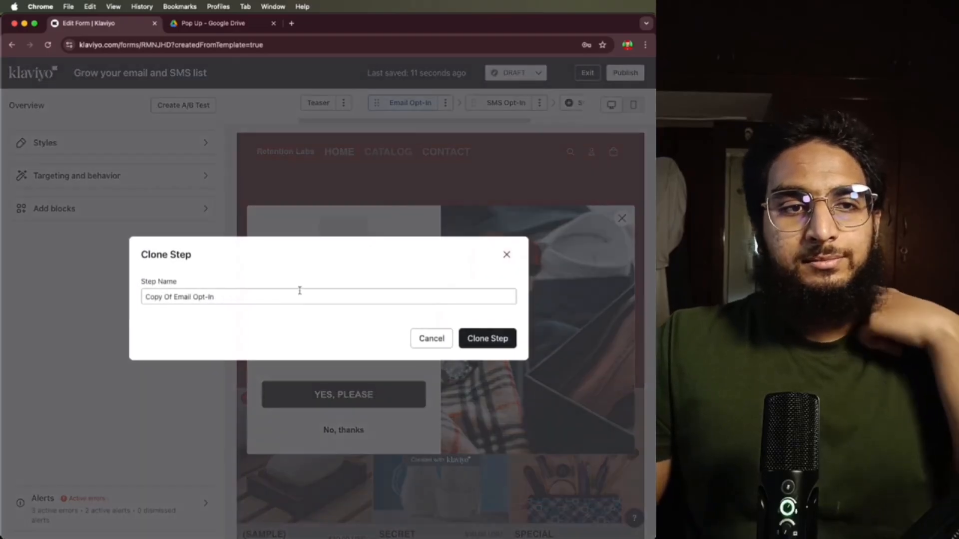
pyautogui.moveTo(240, 296); pyautogui.dragTo(19, 308)
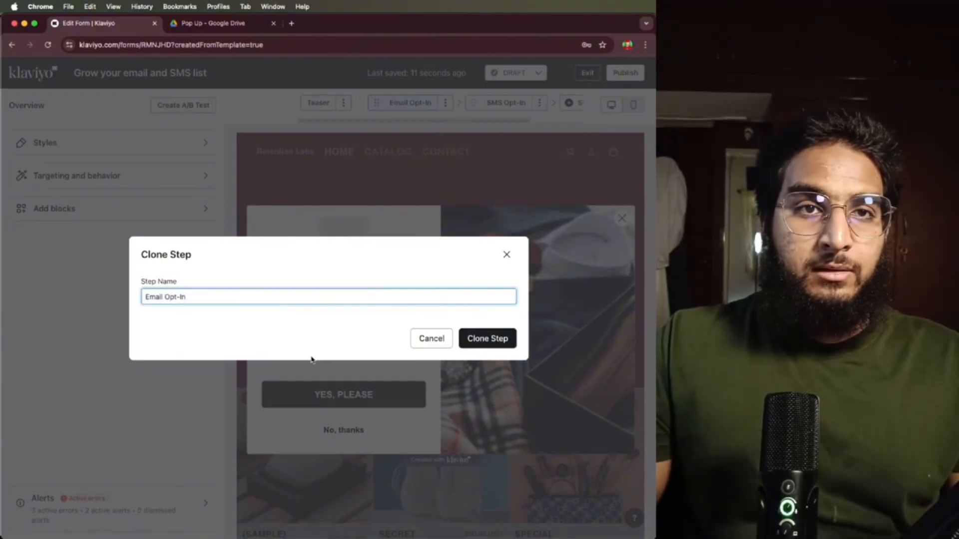
pyautogui.click(467, 346)
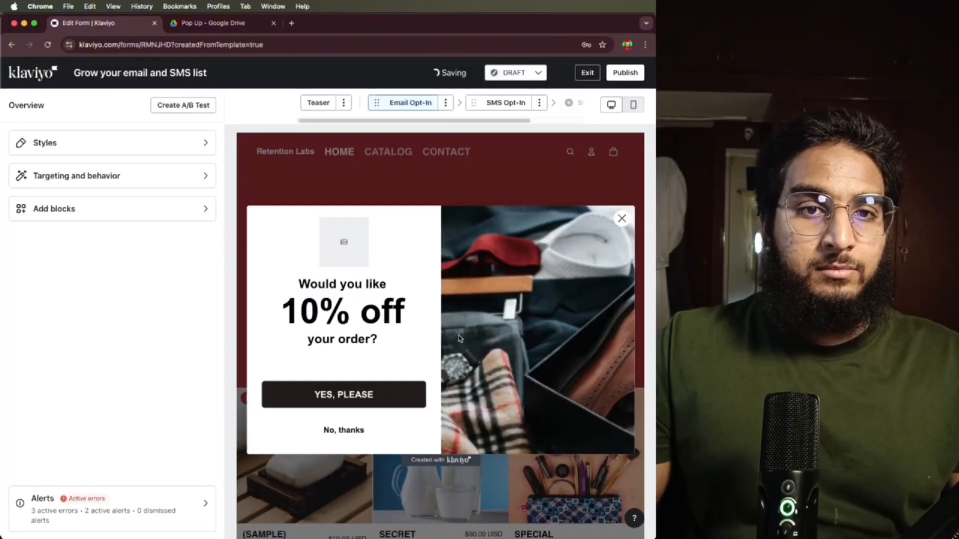
# - Rename the original, first Email Opt-In step to "micro yes"
pyautogui.click(445, 103)
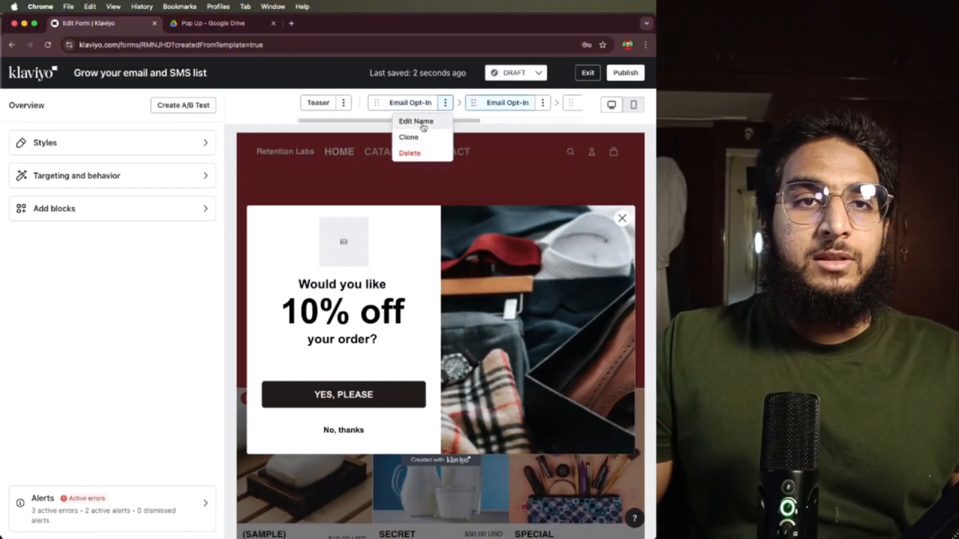
pyautogui.click(422, 122)
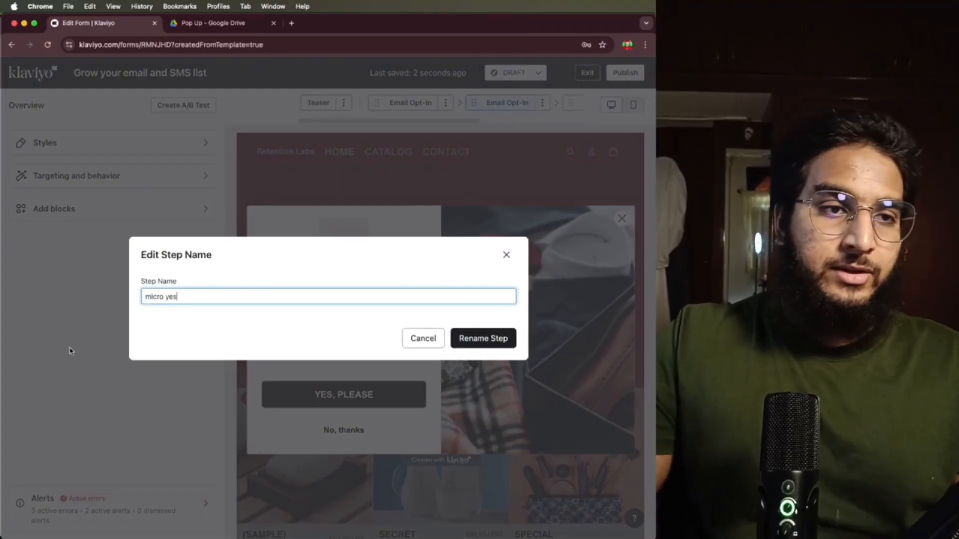
pyautogui.click(497, 349)
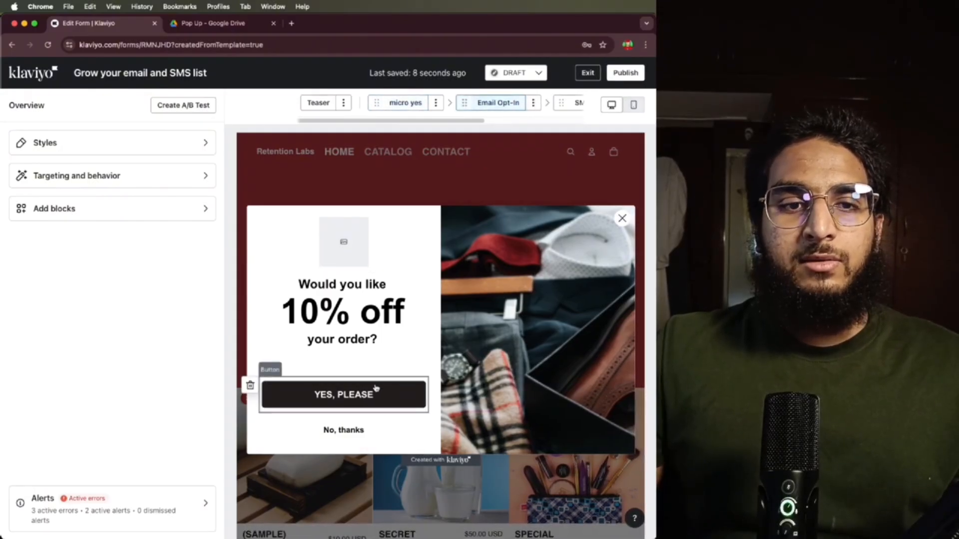
# - Reword the Email Opt-In step's headline to "UNLOCK 10% off YOUR ORDER", keeping the 10% off line as is
pyautogui.click(371, 316)
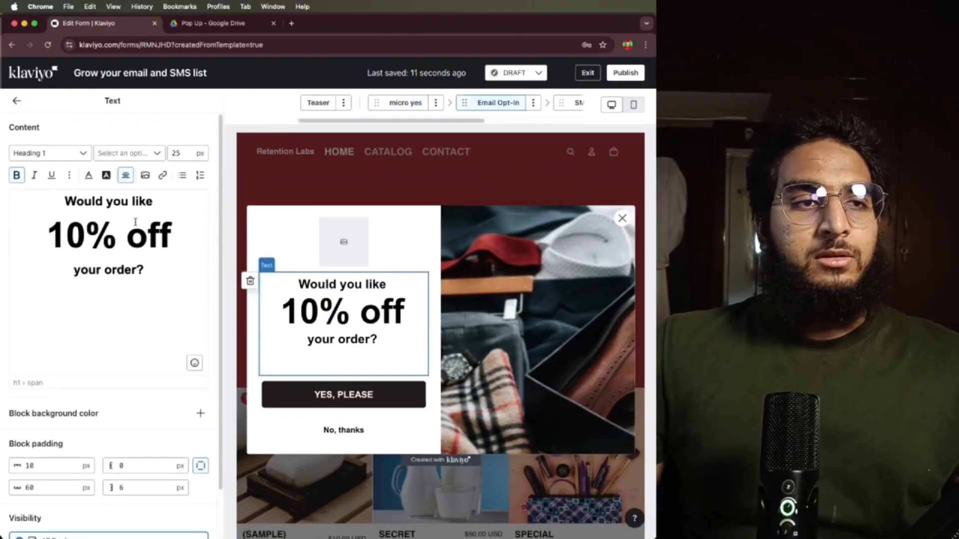
pyautogui.write('UN')
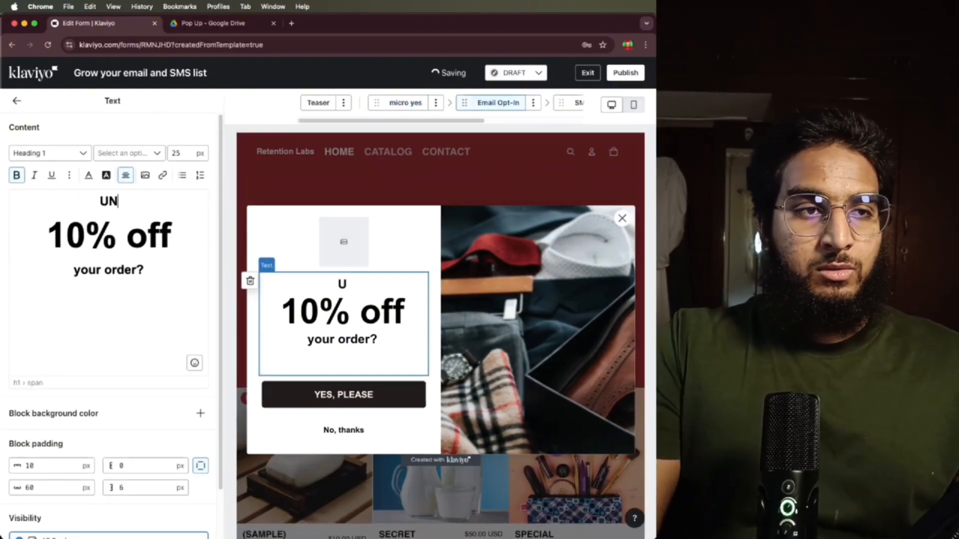
pyautogui.write('LOCK')
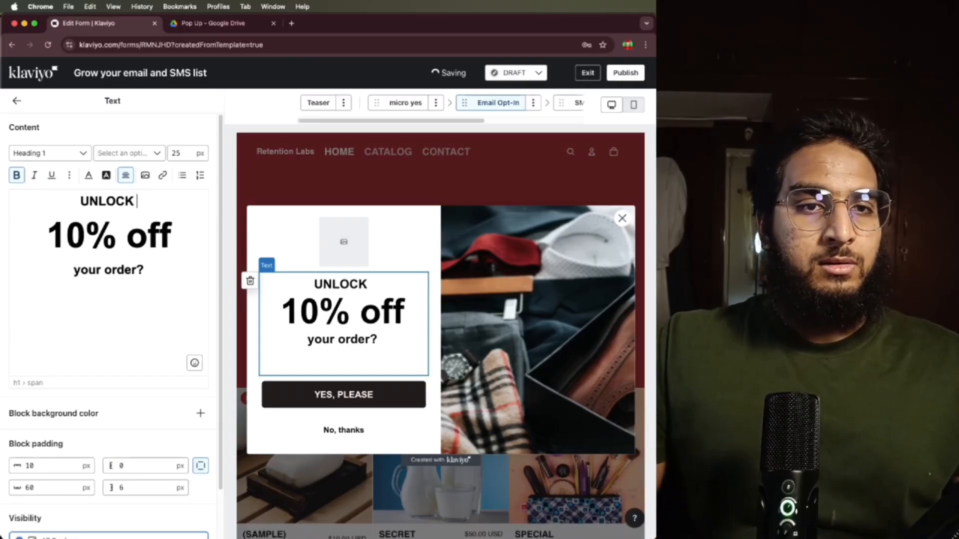
pyautogui.press('BackSpace')
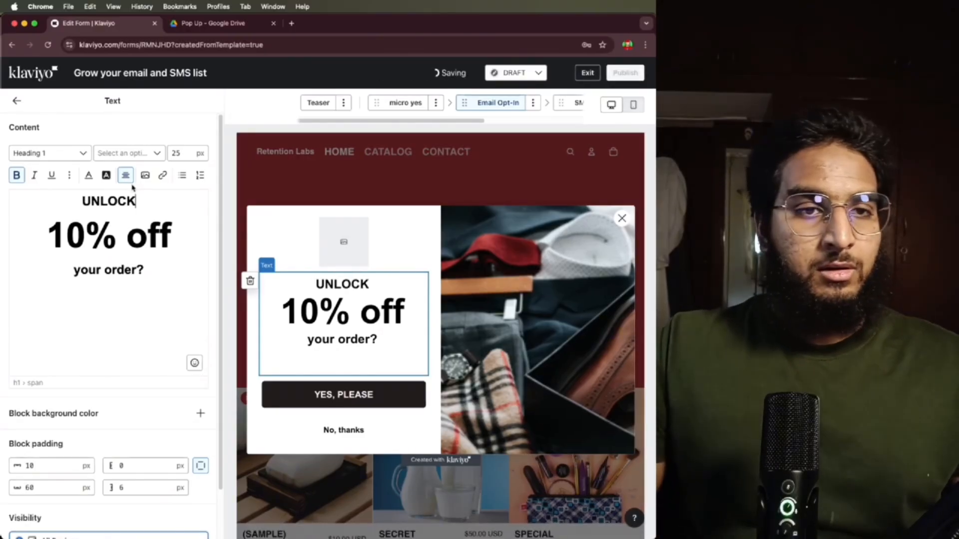
pyautogui.write('YOUR ORDER')
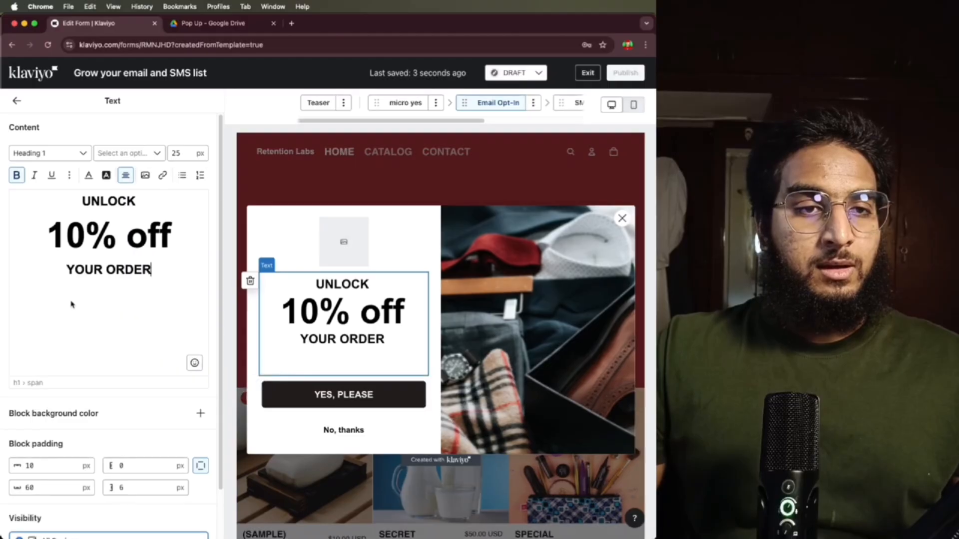
# - Delete the "No, thanks" button from the Email Opt-In step
pyautogui.click(308, 397)
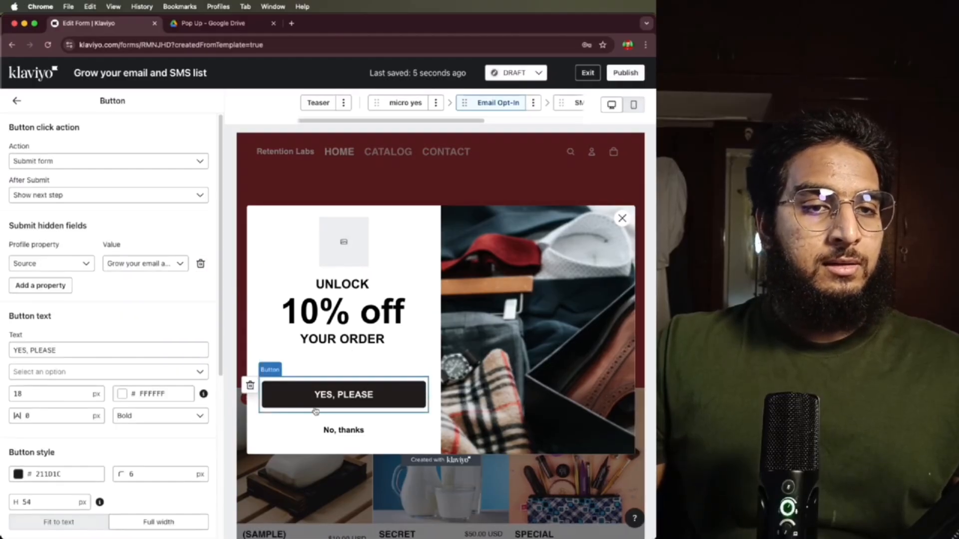
pyautogui.click(315, 429)
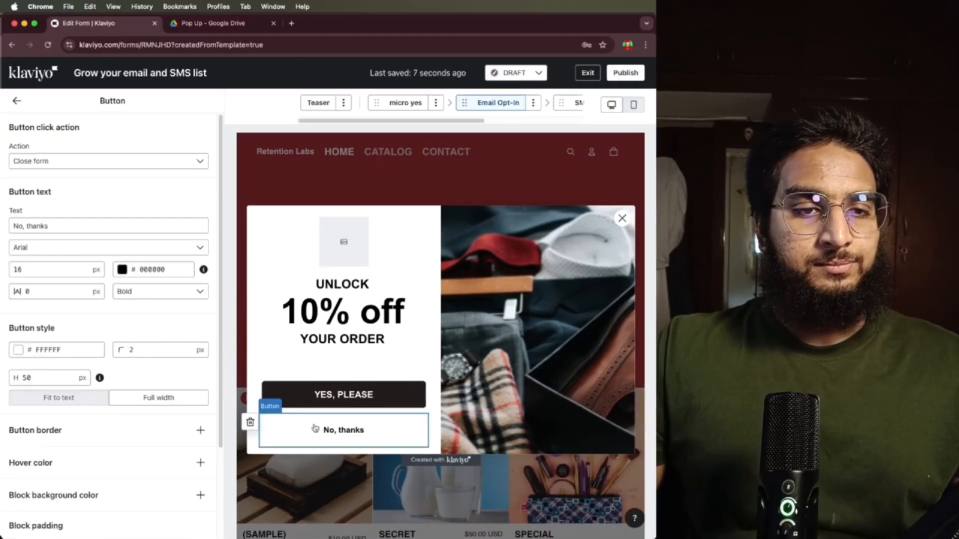
pyautogui.click(251, 423)
pyautogui.click(500, 325)
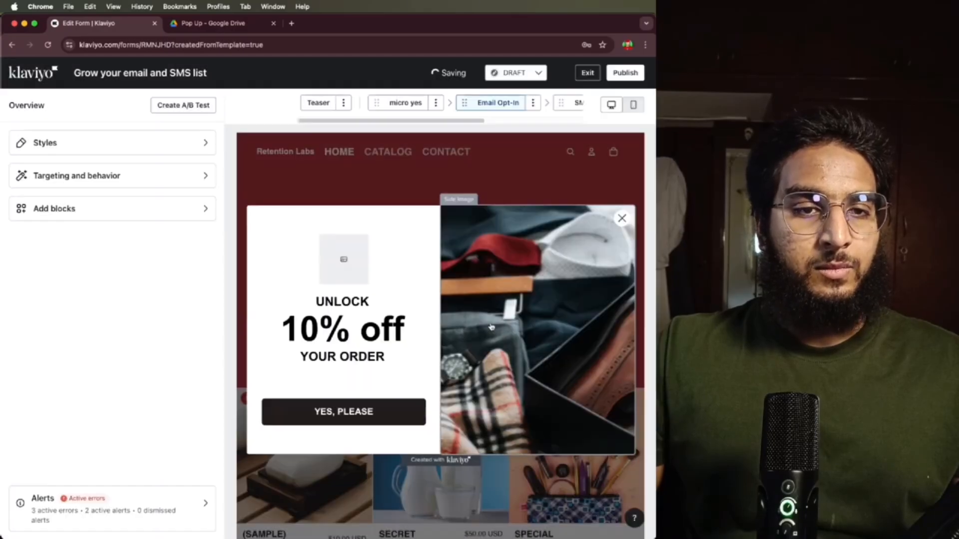
# - Add an email input block above the "YES, PLEASE" button and label it "Email"
pyautogui.click(74, 208)
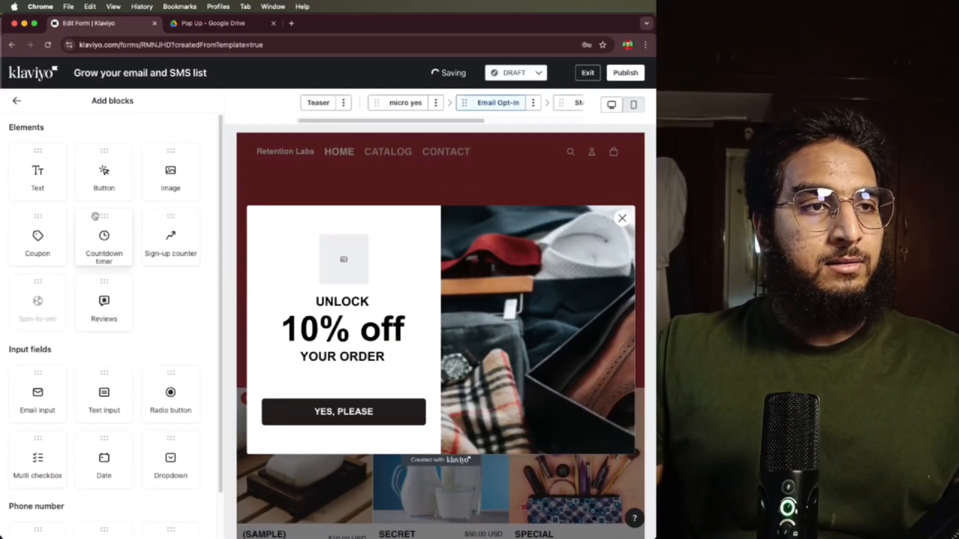
pyautogui.scroll(-2, 107, 294)
pyautogui.moveTo(38, 357); pyautogui.dragTo(355, 378)
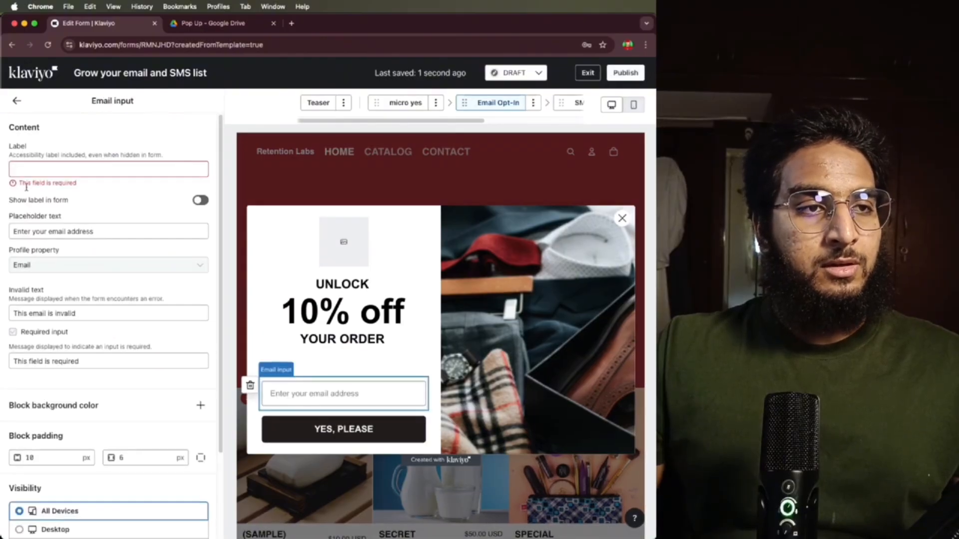
pyautogui.write('Email')
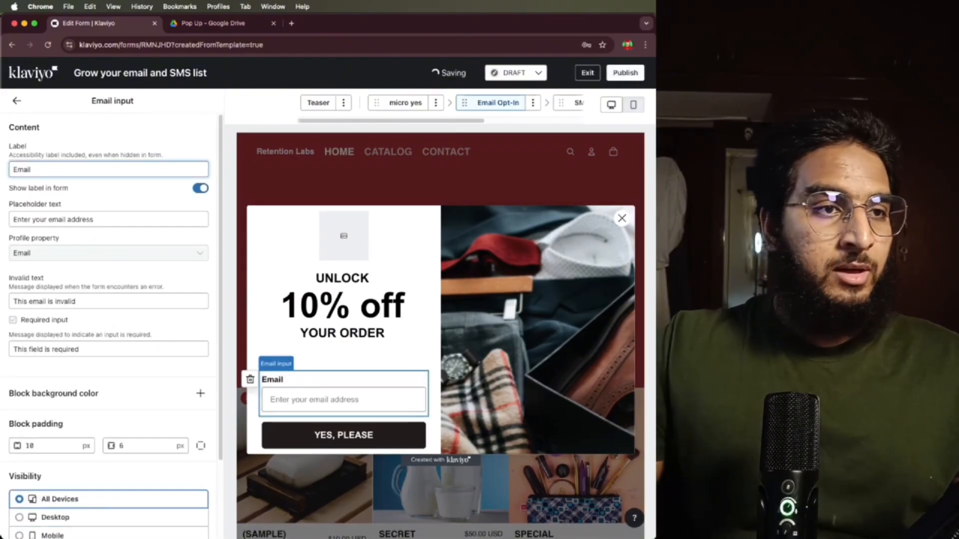
# - Set the bottom padding of the "UNLOCK 10% off YOUR ORDER" text block to 20 px
pyautogui.click(406, 344)
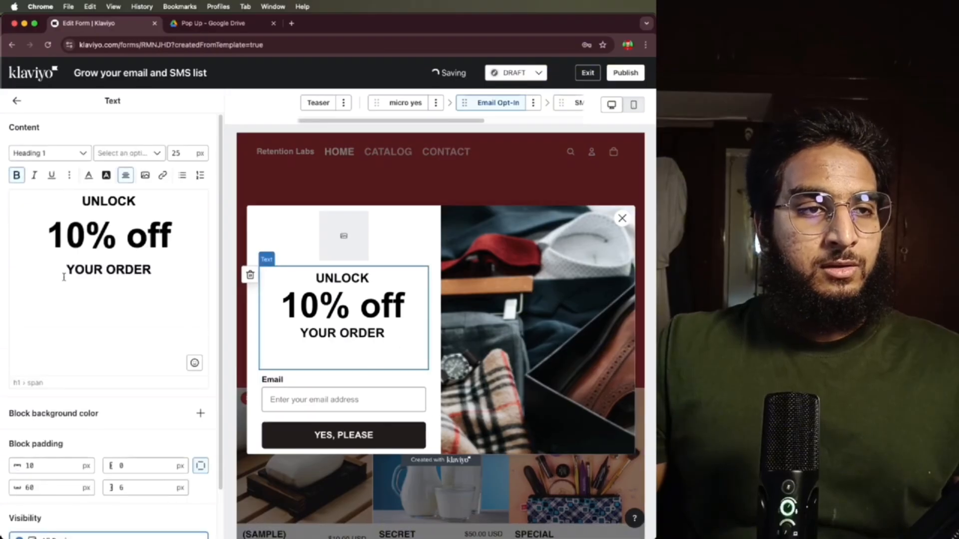
pyautogui.scroll(-2, 64, 277)
pyautogui.click(29, 432)
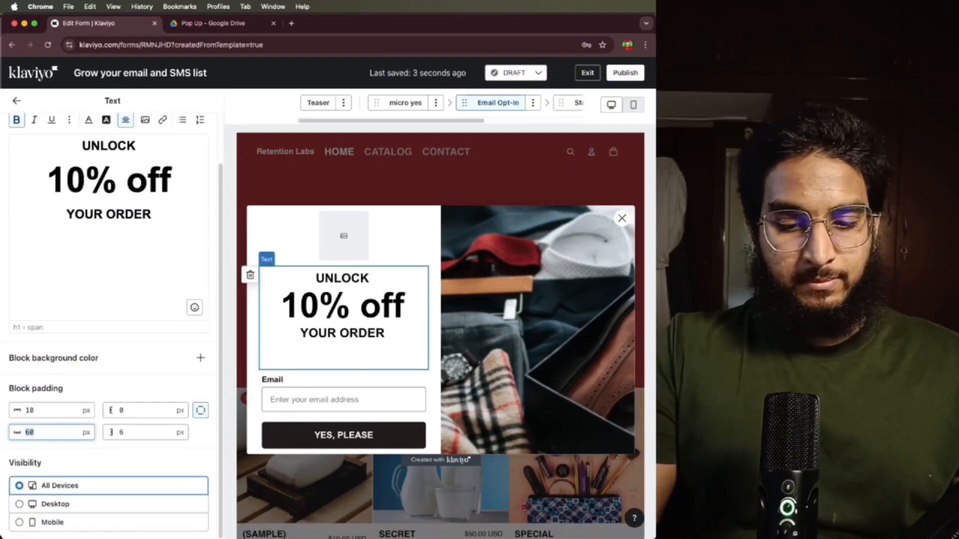
pyautogui.write('20')
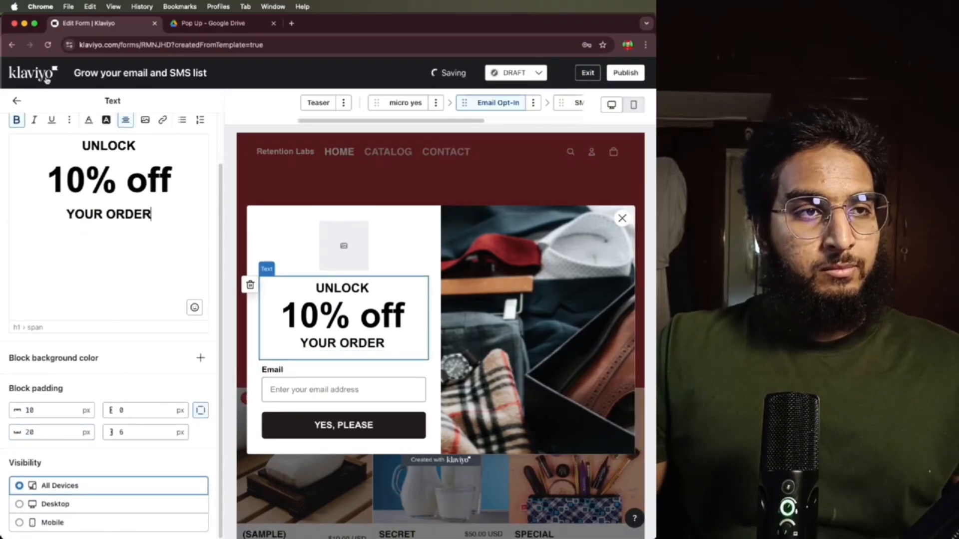
pyautogui.click(16, 102)
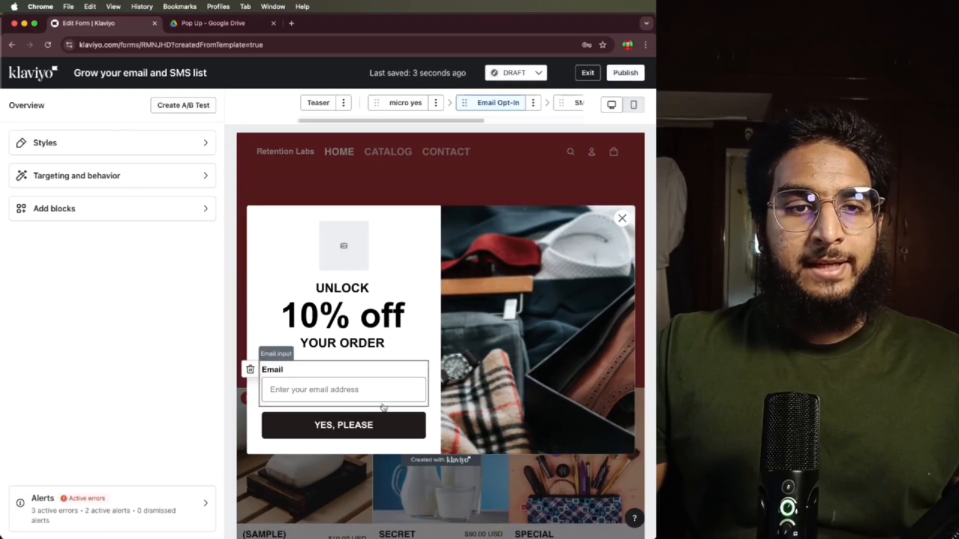
# - Change the text of the button below the email input to "UNLOCK 10% OFF"
pyautogui.click(382, 422)
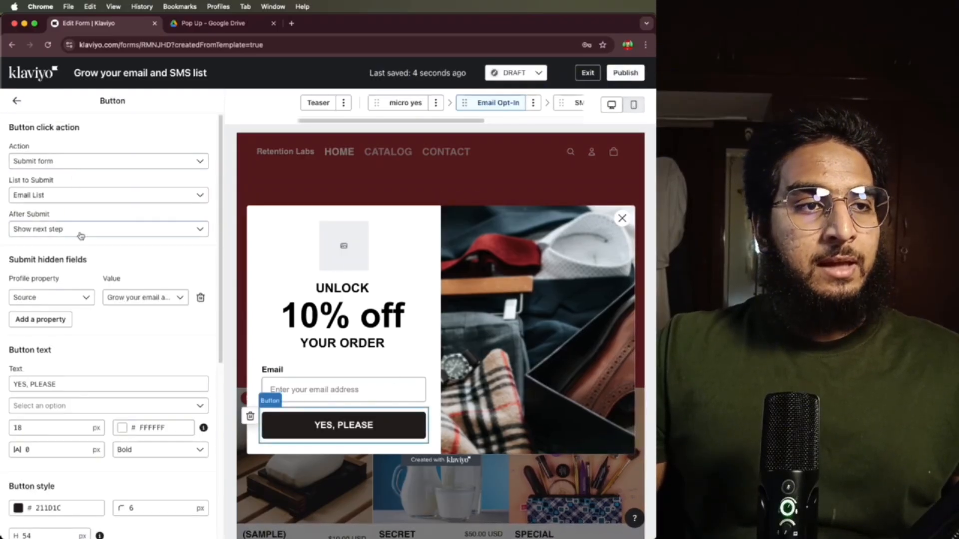
pyautogui.tripleClick(74, 385)
pyautogui.write('UN')
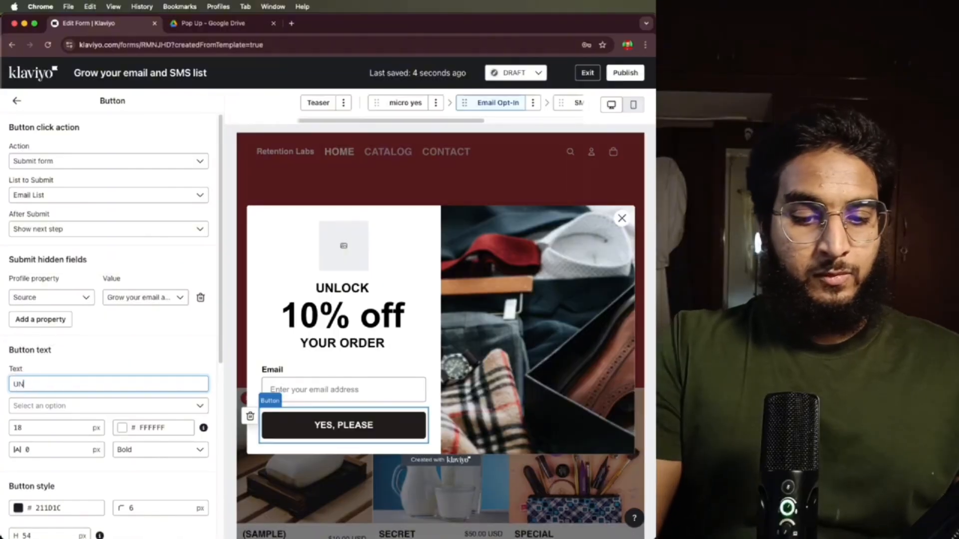
pyautogui.write('LOCK')
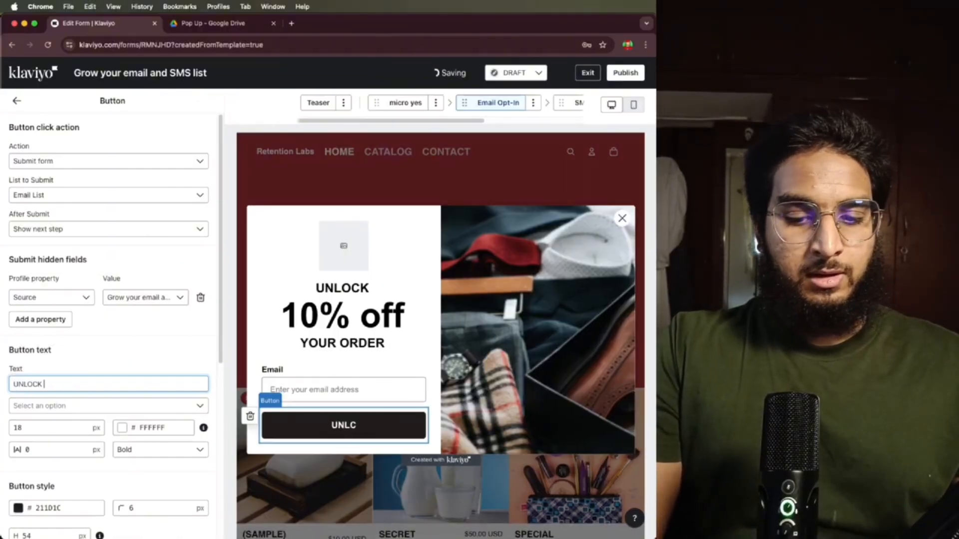
pyautogui.write(' 10% OFF')
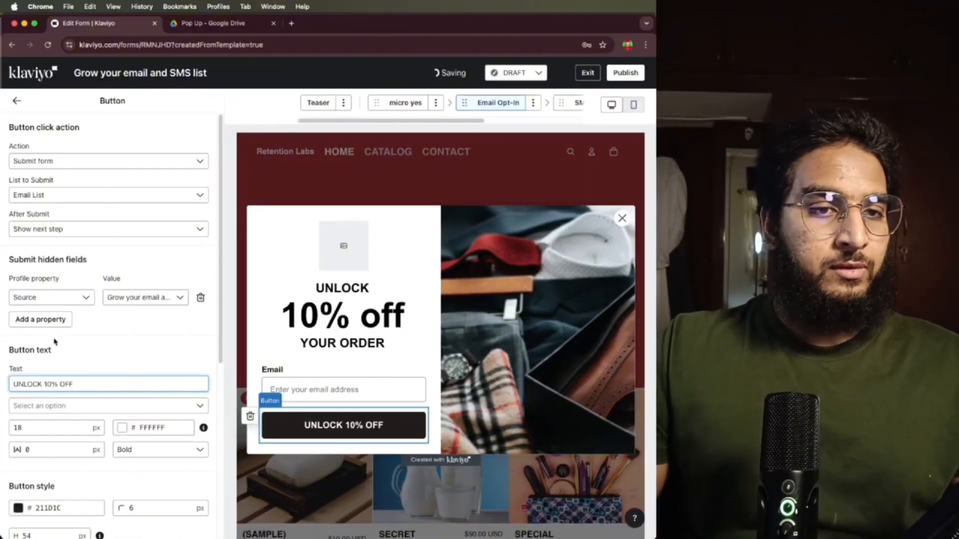
# - Check the "UNLOCK 10% OFF" button's action and target list, and select "Show next step" as its after-submit behaviour
pyautogui.click(79, 166)
pyautogui.click(75, 199)
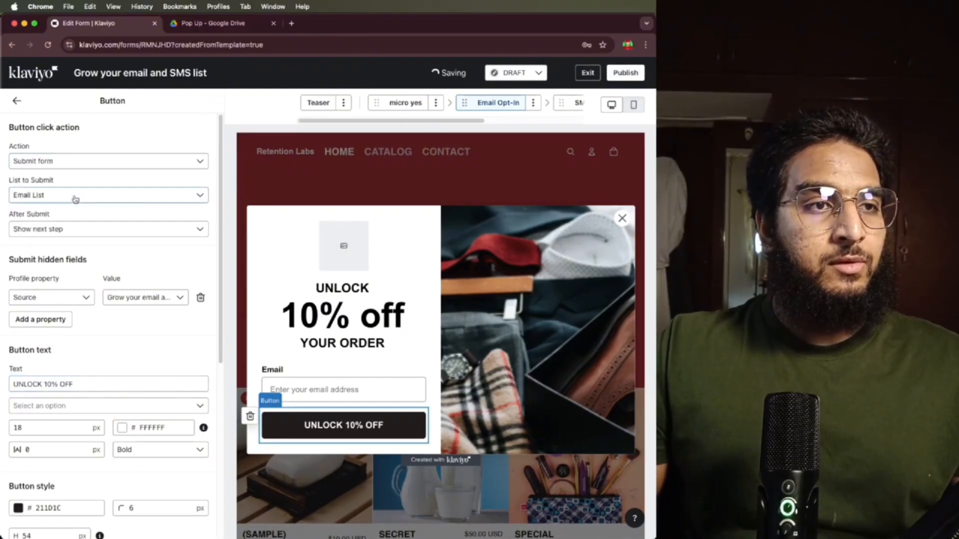
pyautogui.click(75, 228)
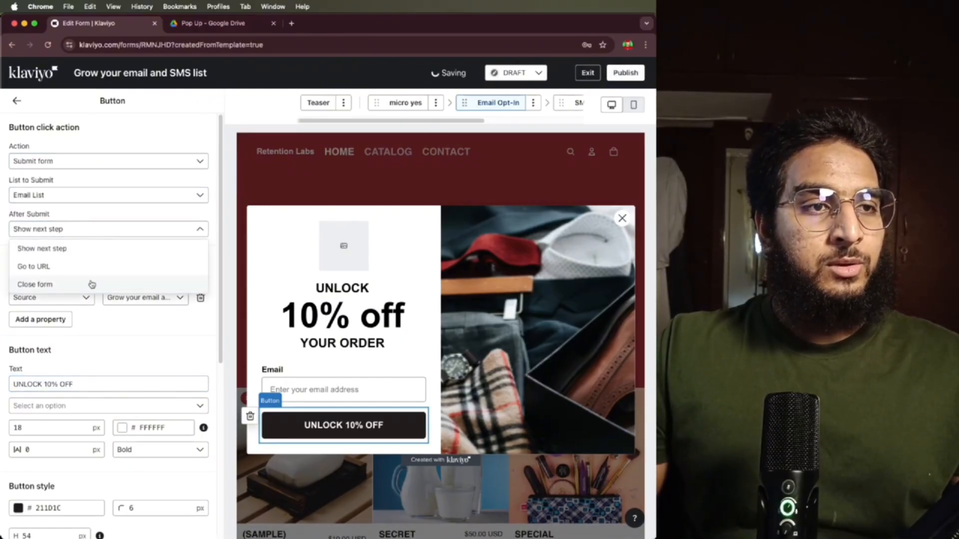
pyautogui.click(64, 248)
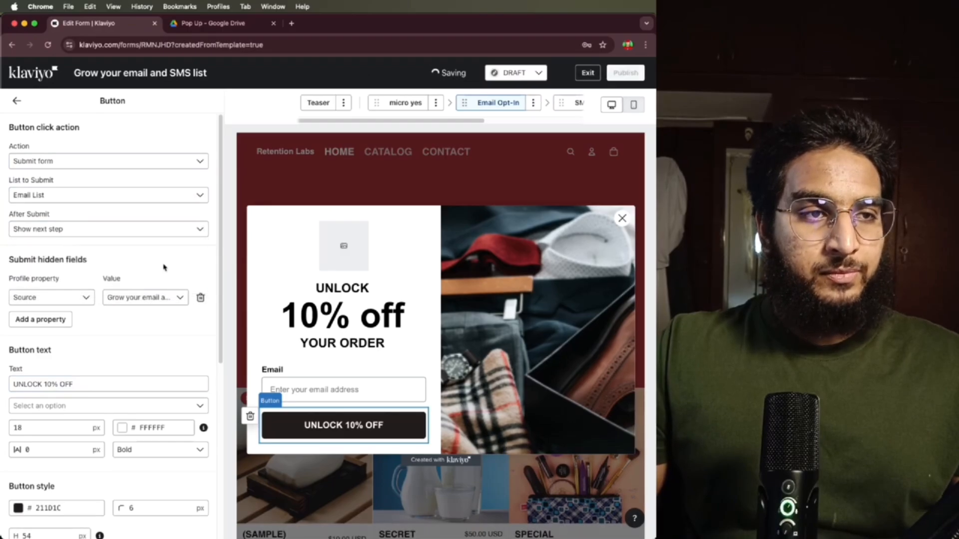
# - Review the micro yes, Email Opt-In and SMS Opt-In steps, examining their button settings, email input and SMS heading
pyautogui.click(402, 102)
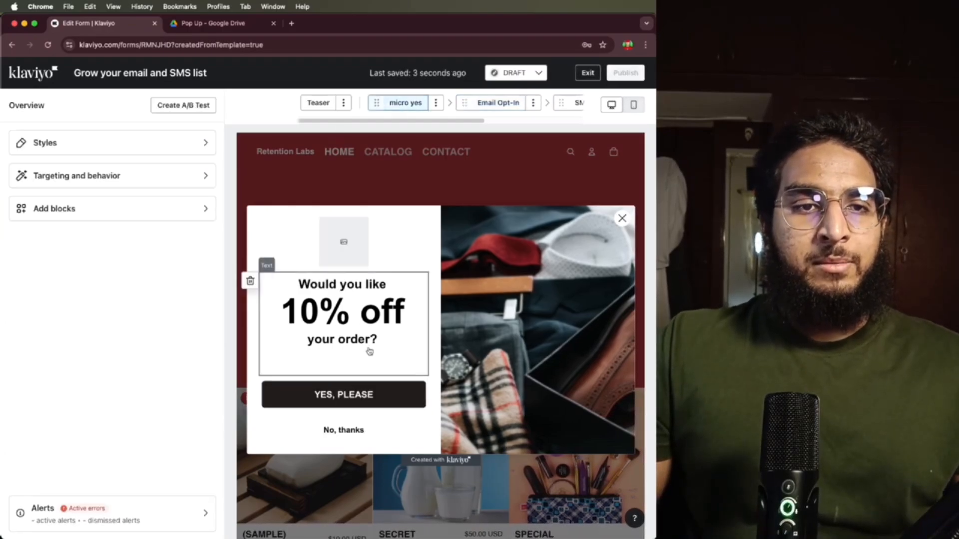
pyautogui.click(384, 382)
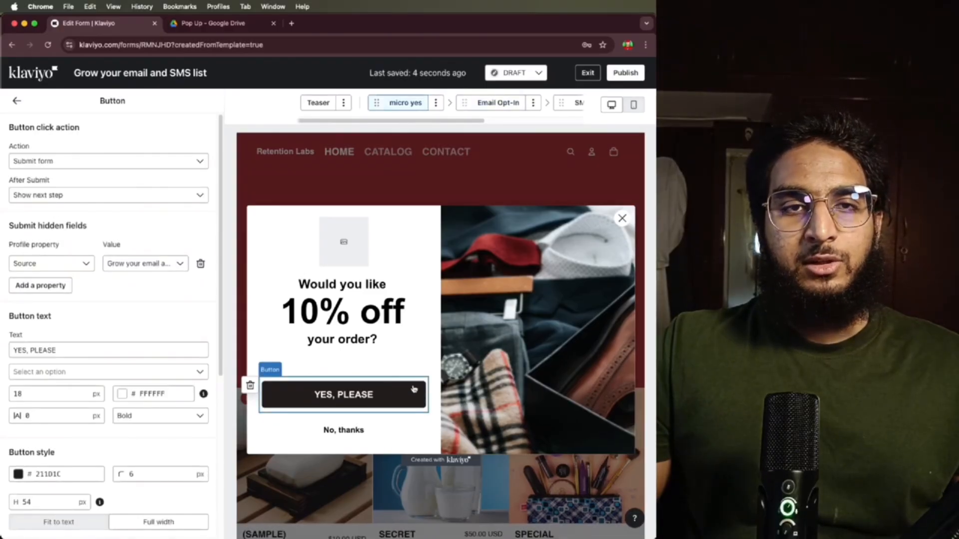
pyautogui.click(501, 103)
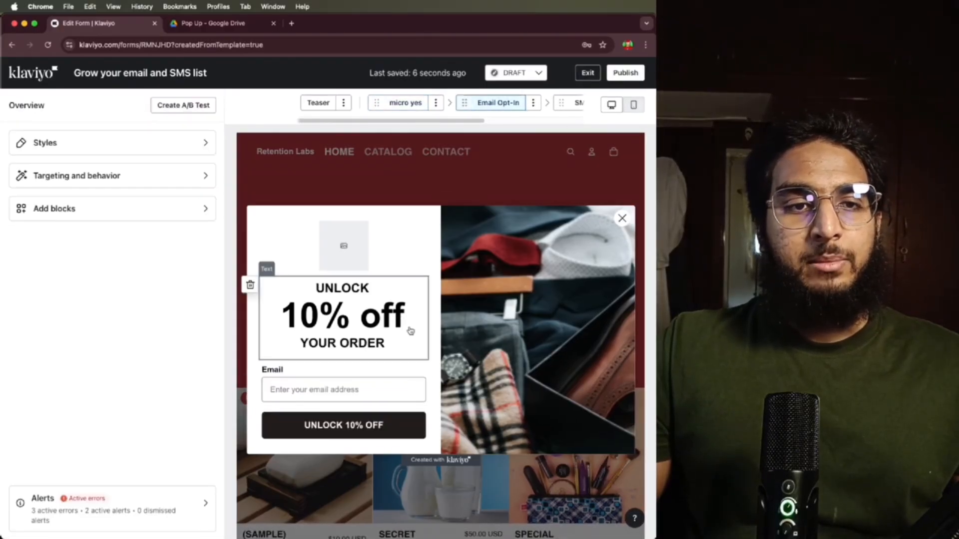
pyautogui.click(377, 395)
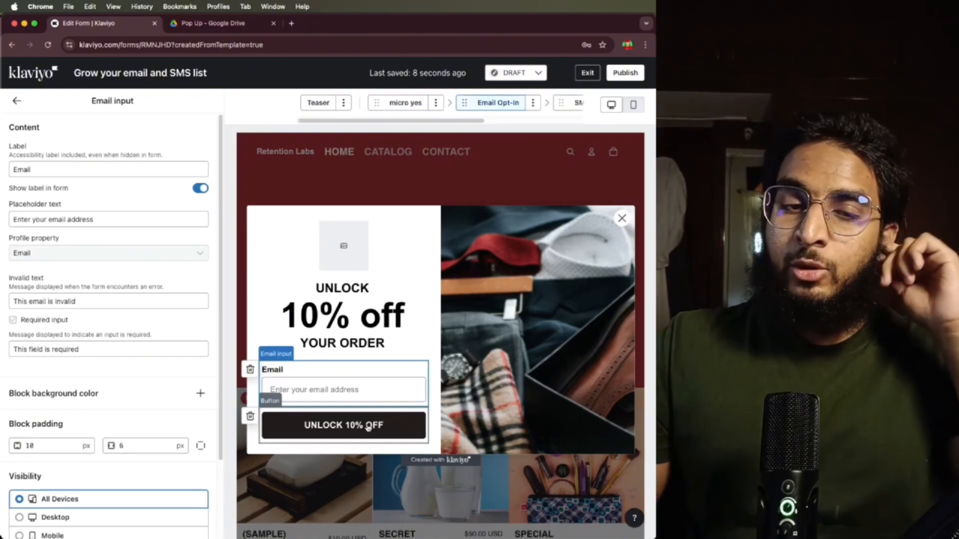
pyautogui.click(375, 425)
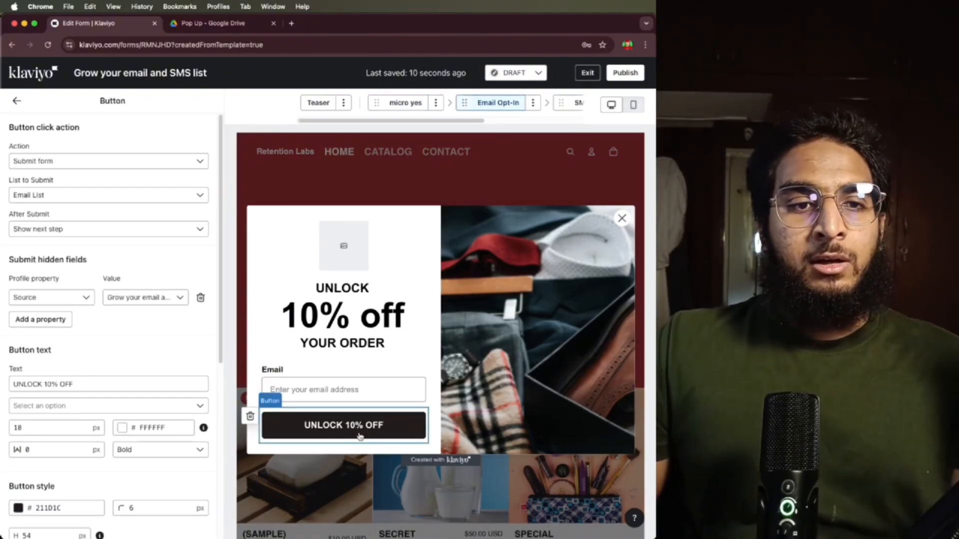
pyautogui.click(574, 105)
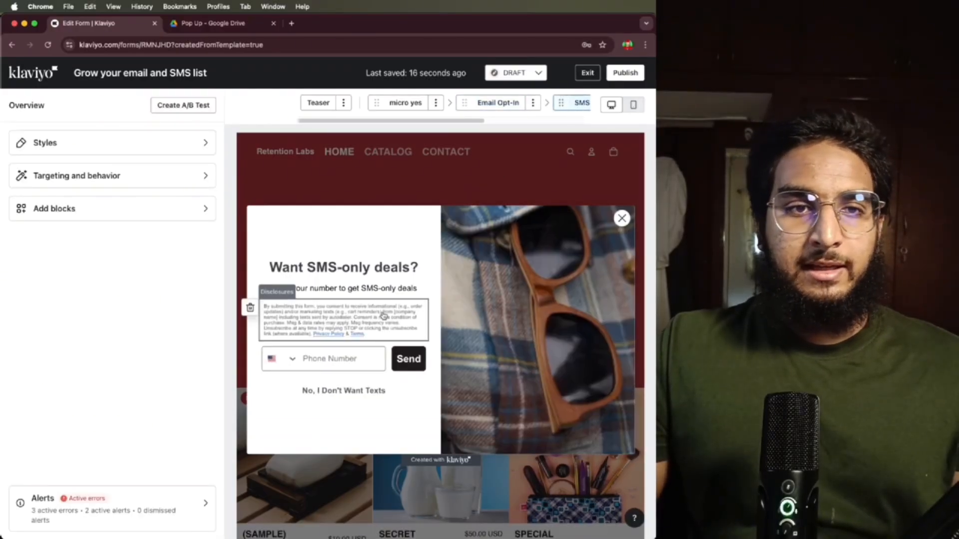
pyautogui.click(378, 282)
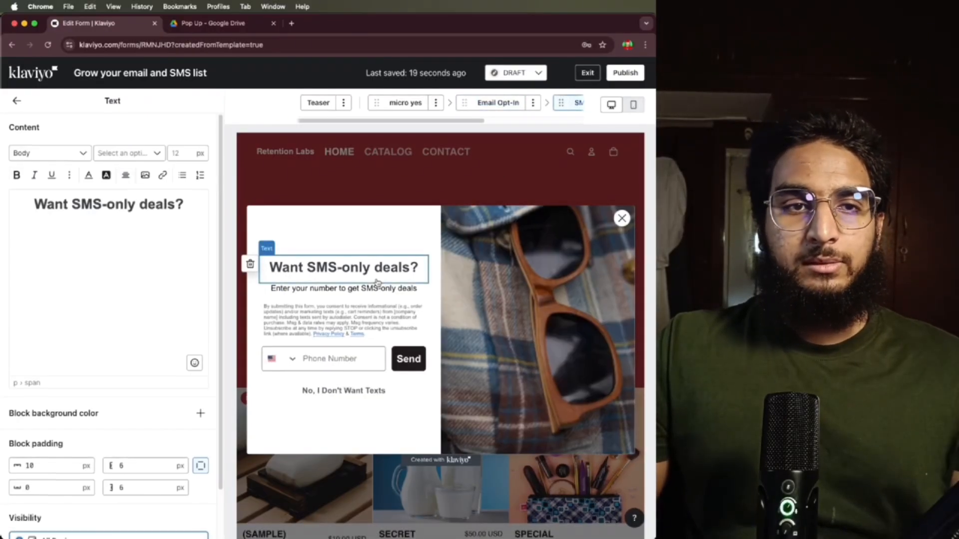
# - Clone the finished Email Opt-In step and name the copy "SMS"
pyautogui.click(498, 102)
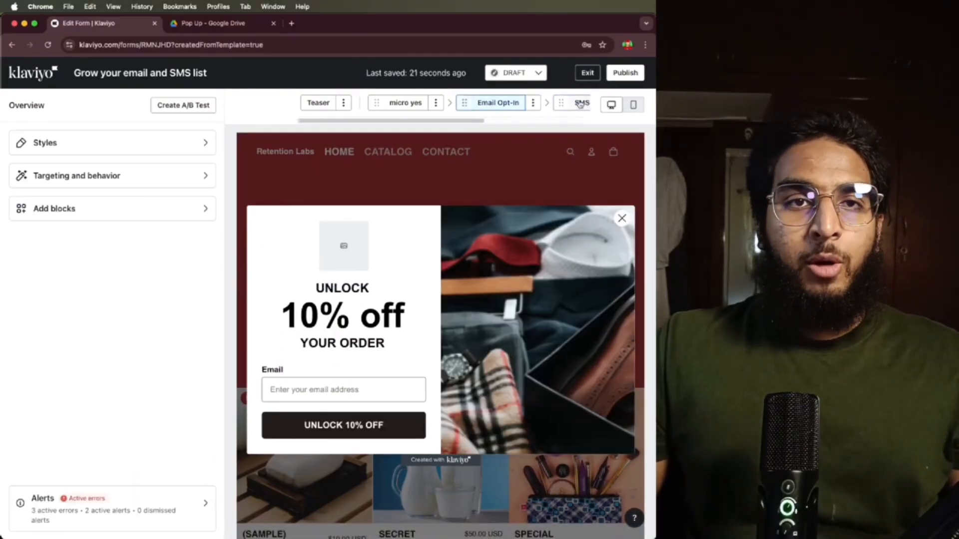
pyautogui.click(533, 102)
pyautogui.click(514, 137)
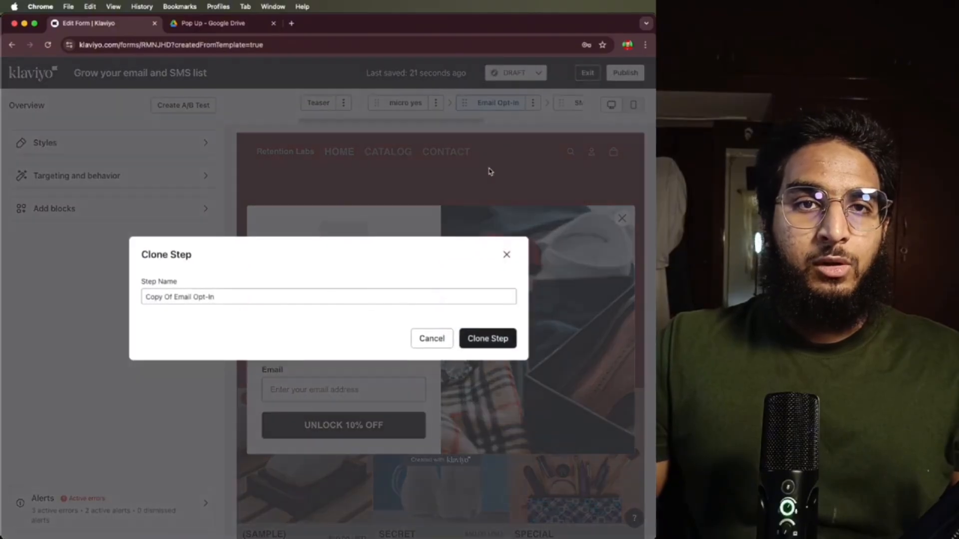
pyautogui.write('SMS')
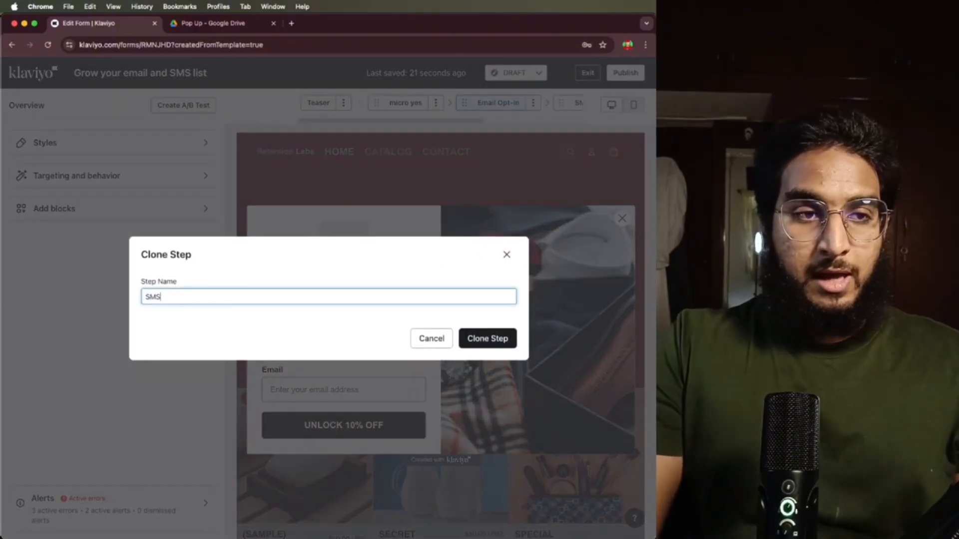
pyautogui.click(499, 343)
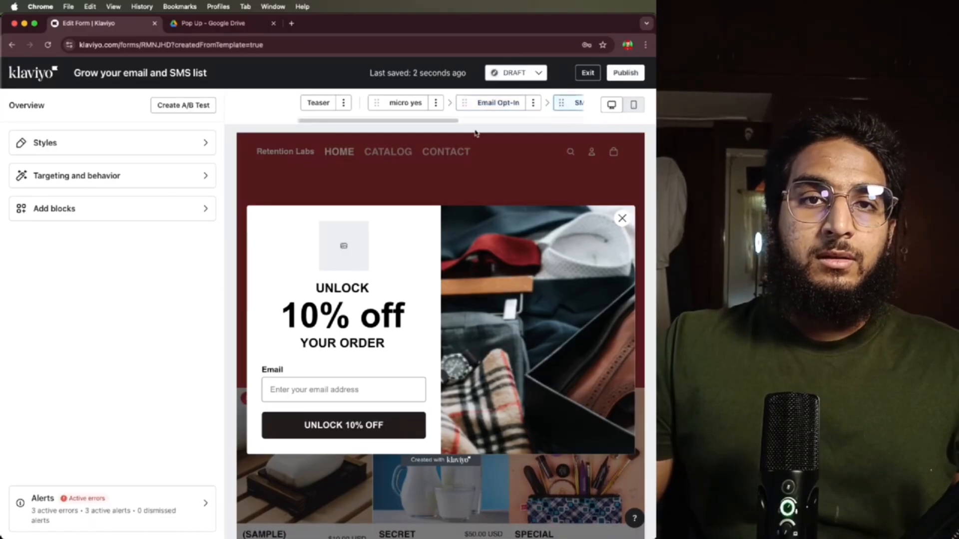
# - Delete the original SMS Opt-In step from the form, keeping the cloned SMS step
pyautogui.moveTo(434, 124); pyautogui.dragTo(506, 128)
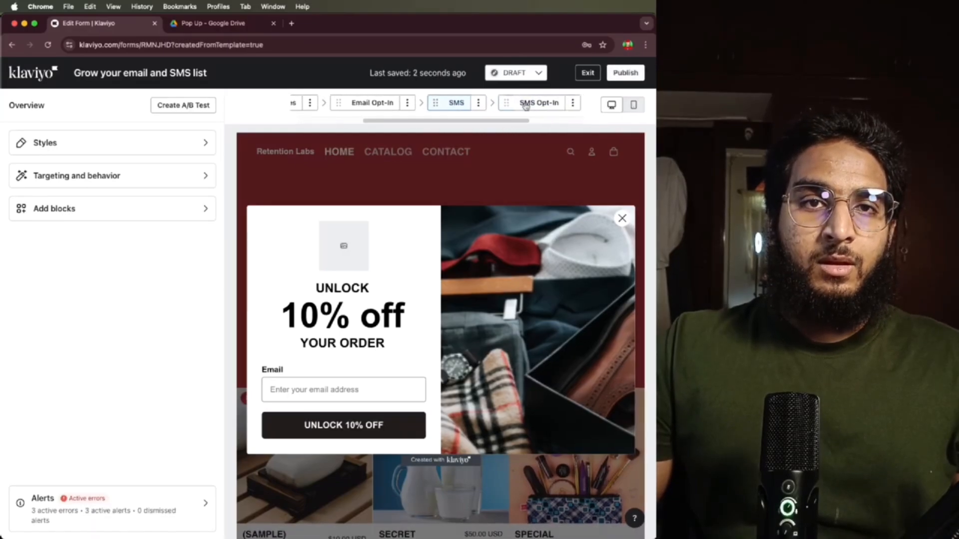
pyautogui.click(572, 103)
pyautogui.click(534, 150)
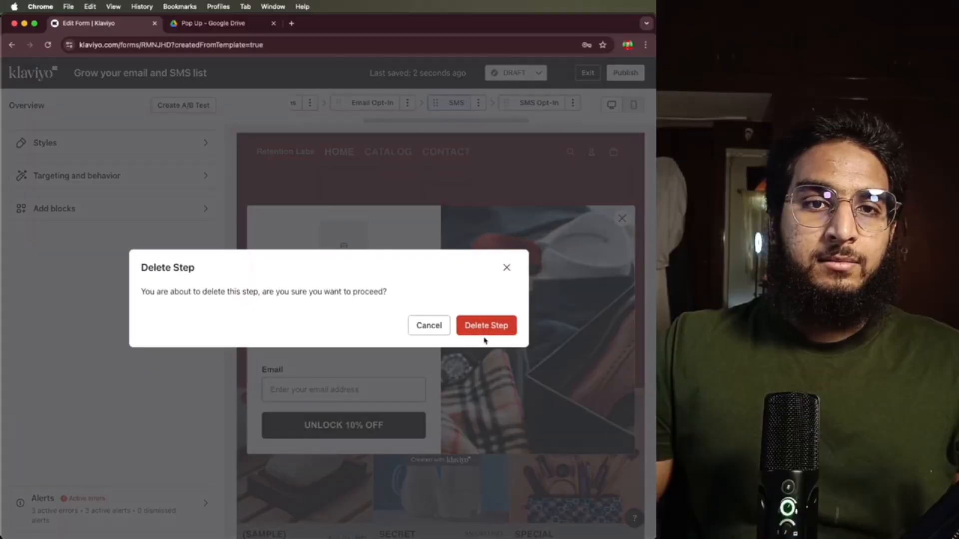
pyautogui.click(485, 329)
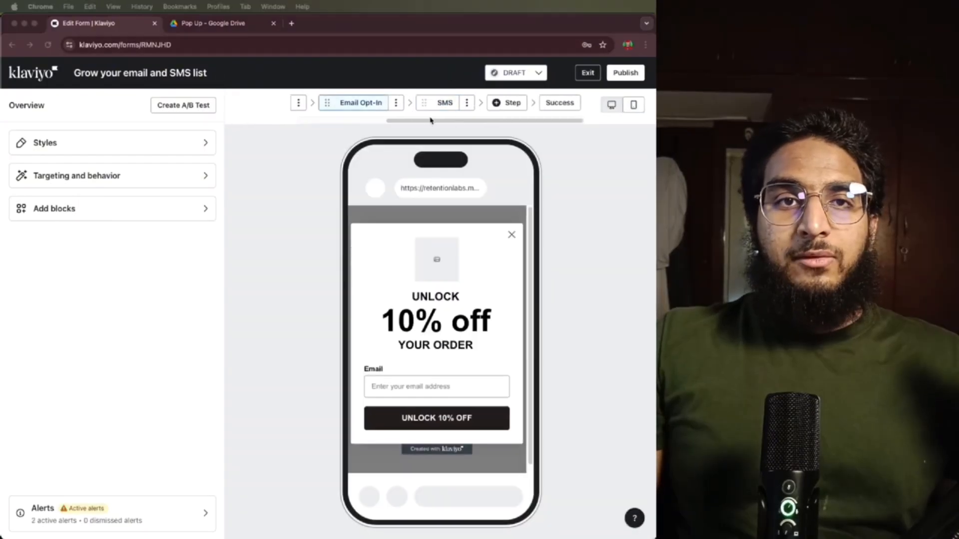
# - Delete the email input block from the SMS step
pyautogui.click(443, 106)
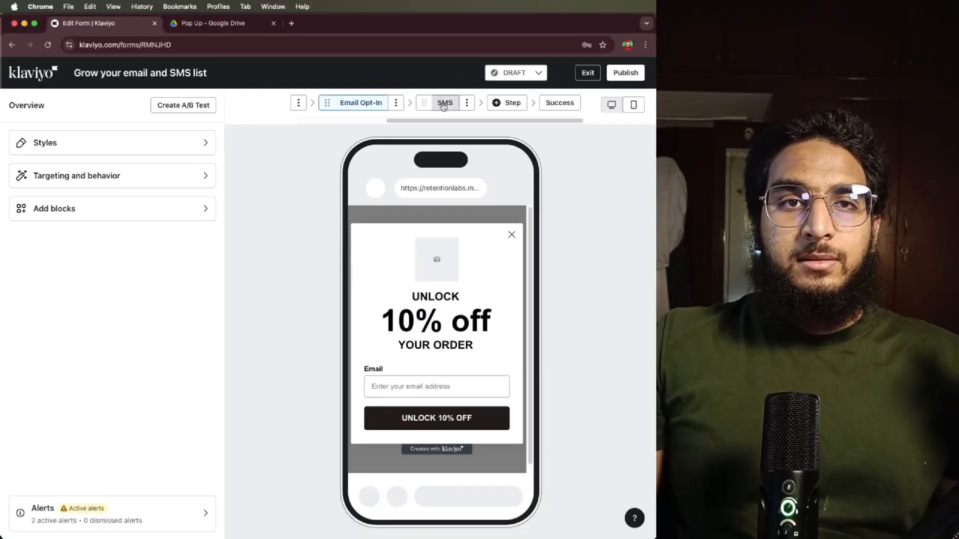
pyautogui.click(357, 107)
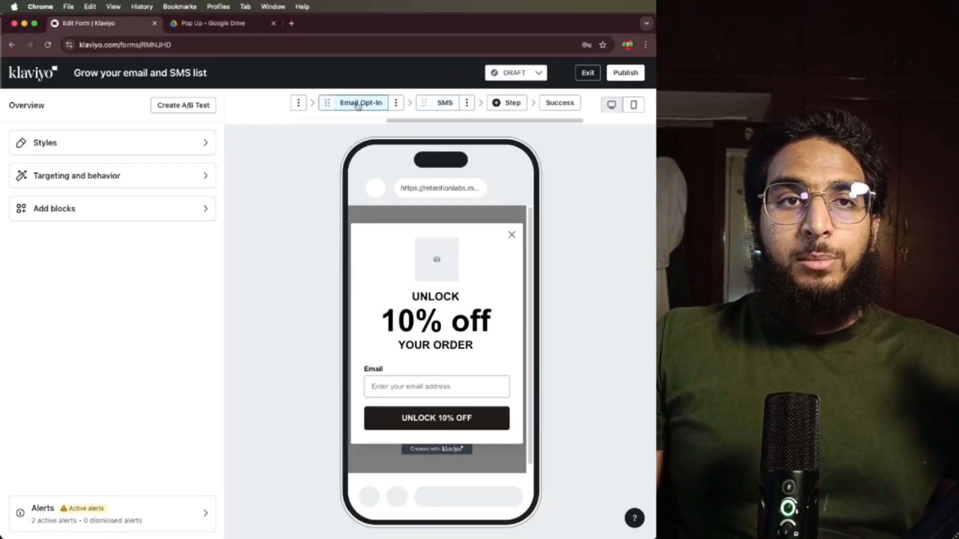
pyautogui.click(446, 108)
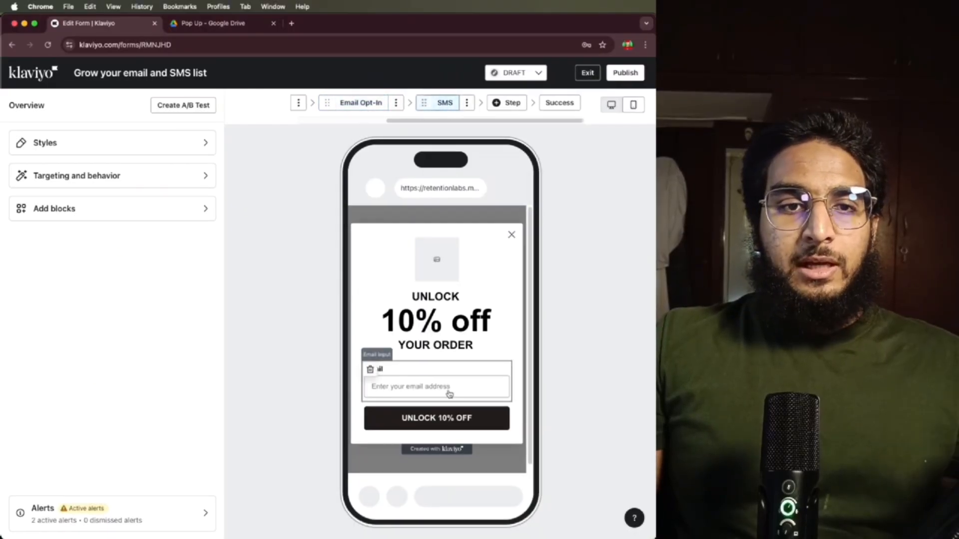
pyautogui.click(433, 385)
pyautogui.click(370, 369)
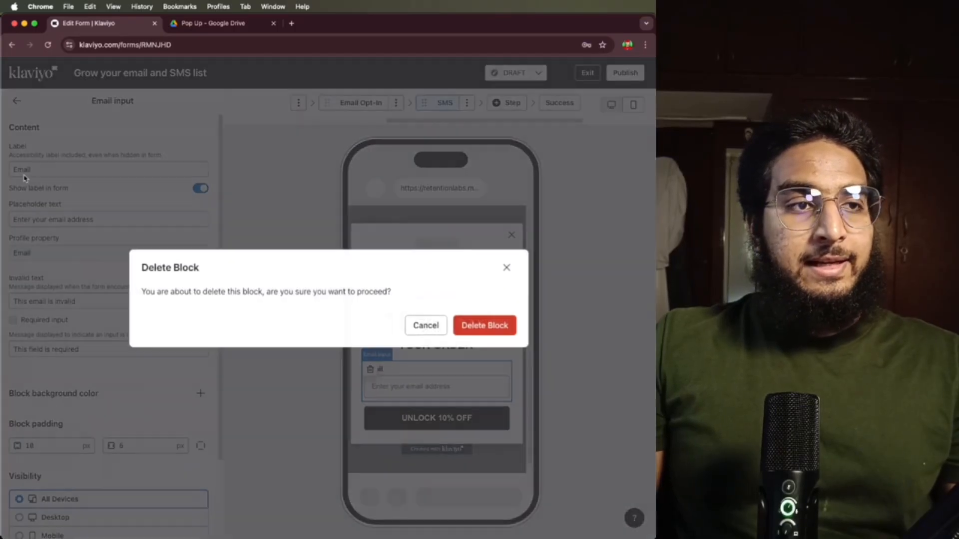
pyautogui.click(471, 327)
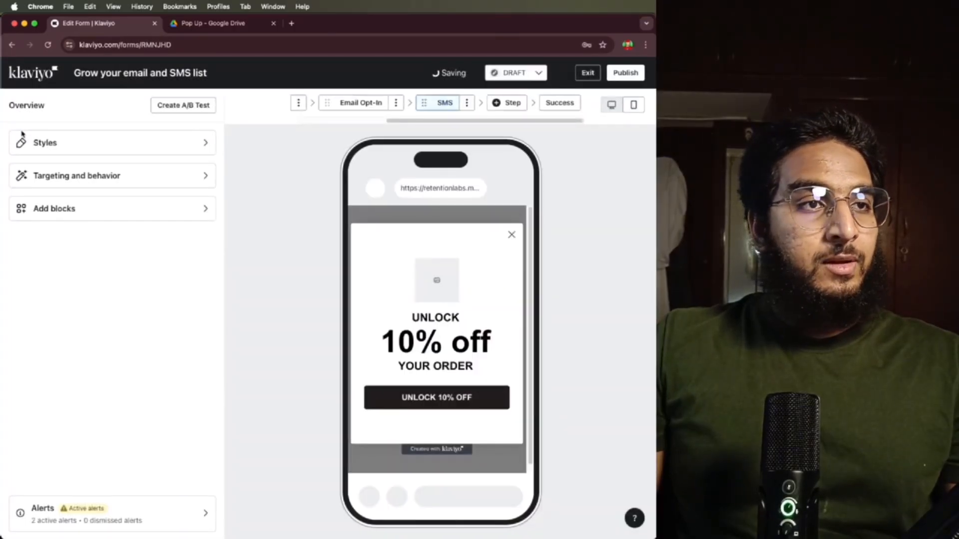
# - Add a phone number block between the offer heading and the "UNLOCK 10% OFF" button in the SMS step
pyautogui.click(121, 210)
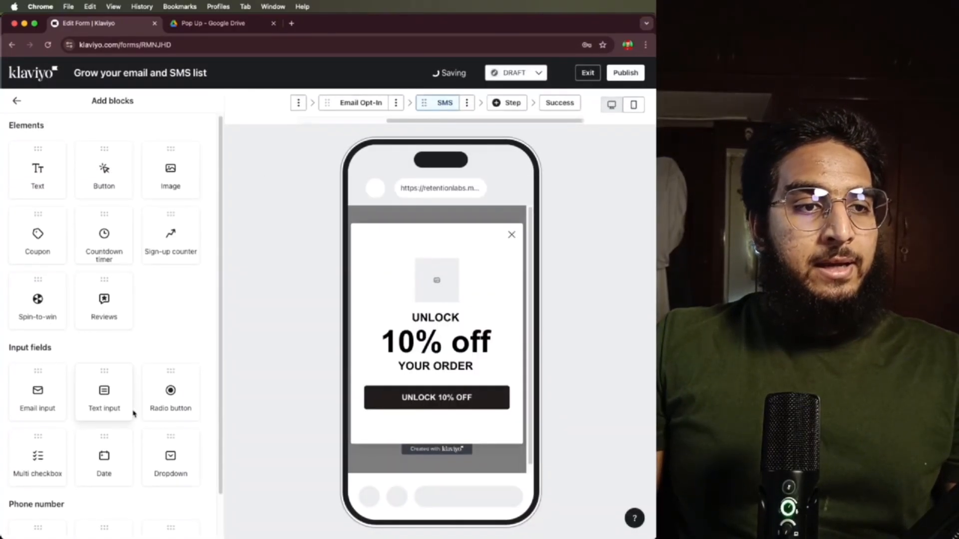
pyautogui.scroll(-2, 100, 439)
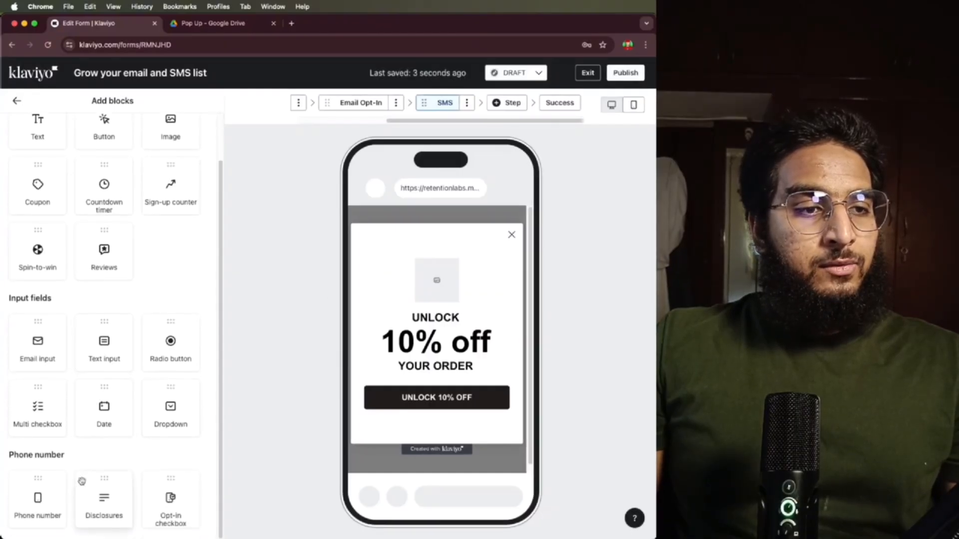
pyautogui.moveTo(37, 499); pyautogui.dragTo(444, 374)
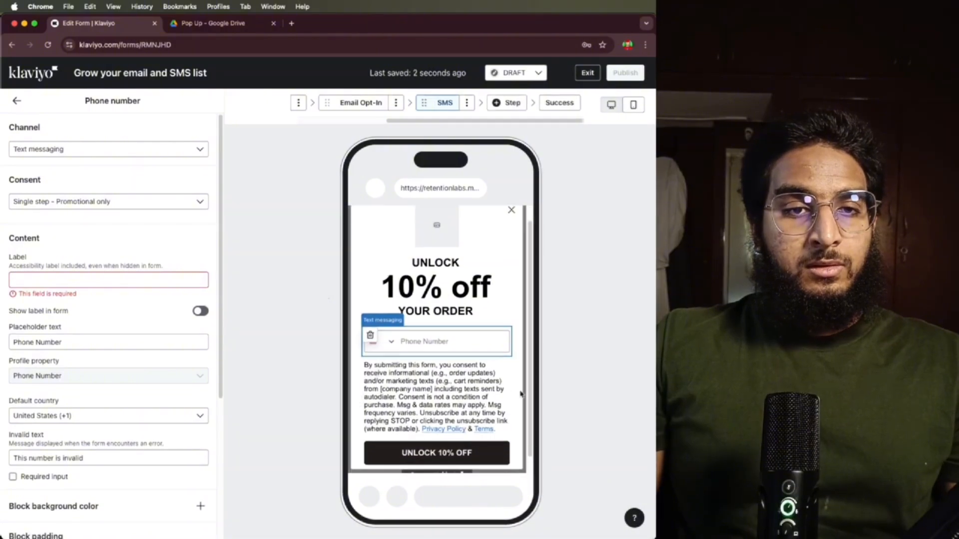
# - Replace the company name placeholder in the SMS step's disclosure text with "Retention Labs"
pyautogui.click(472, 398)
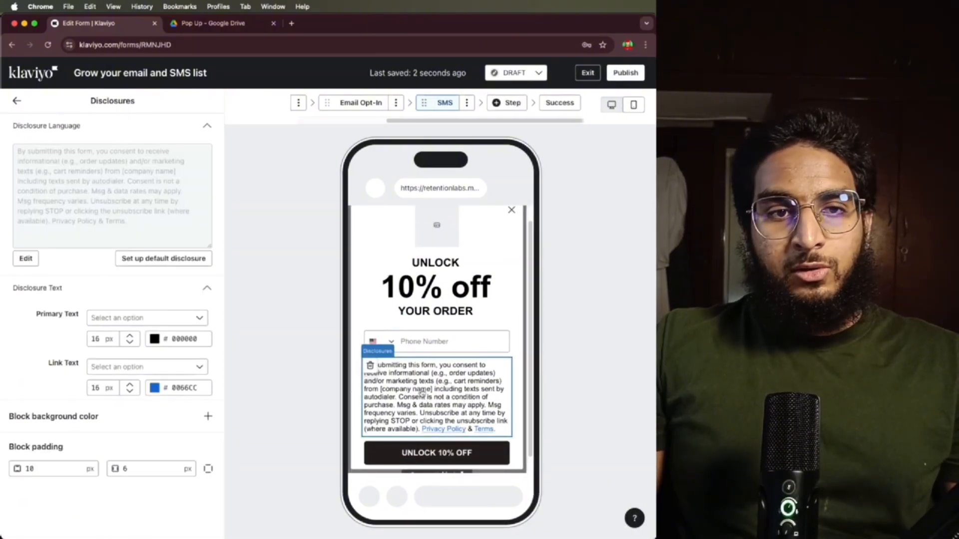
pyautogui.click(23, 258)
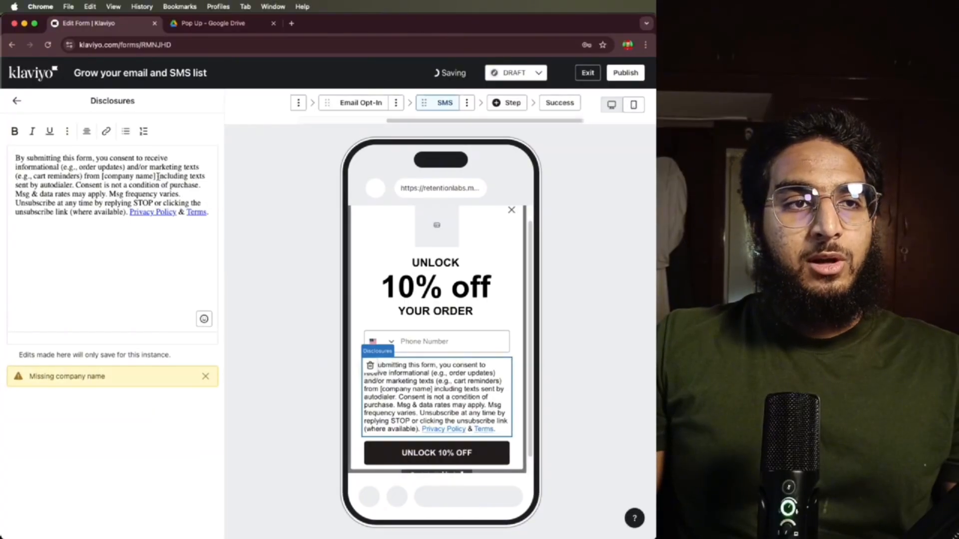
pyautogui.press('BackSpace')
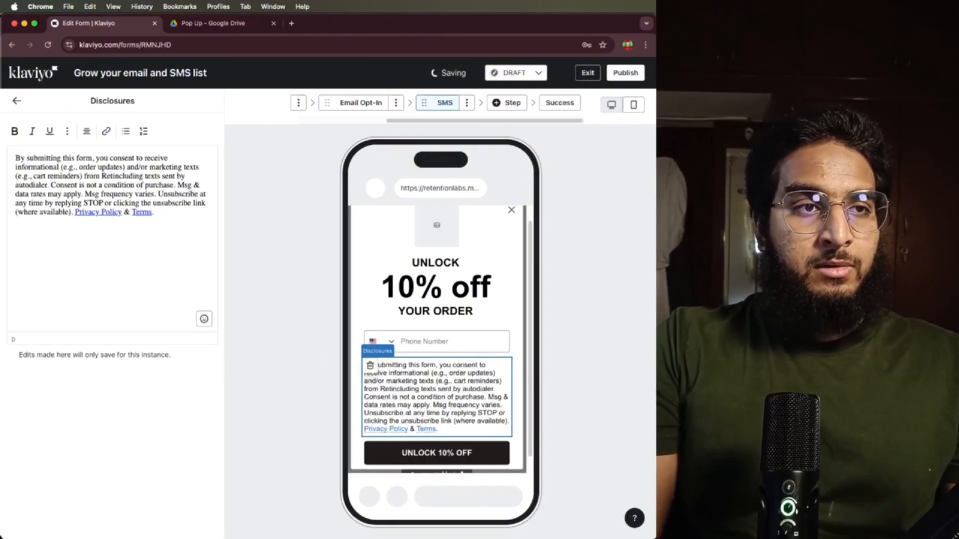
pyautogui.write('Retention Labs')
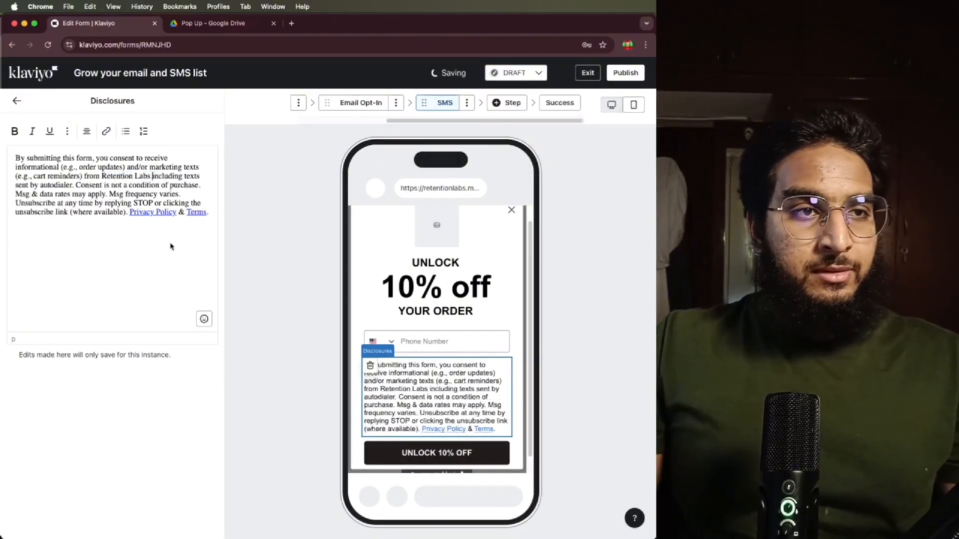
pyautogui.click(17, 100)
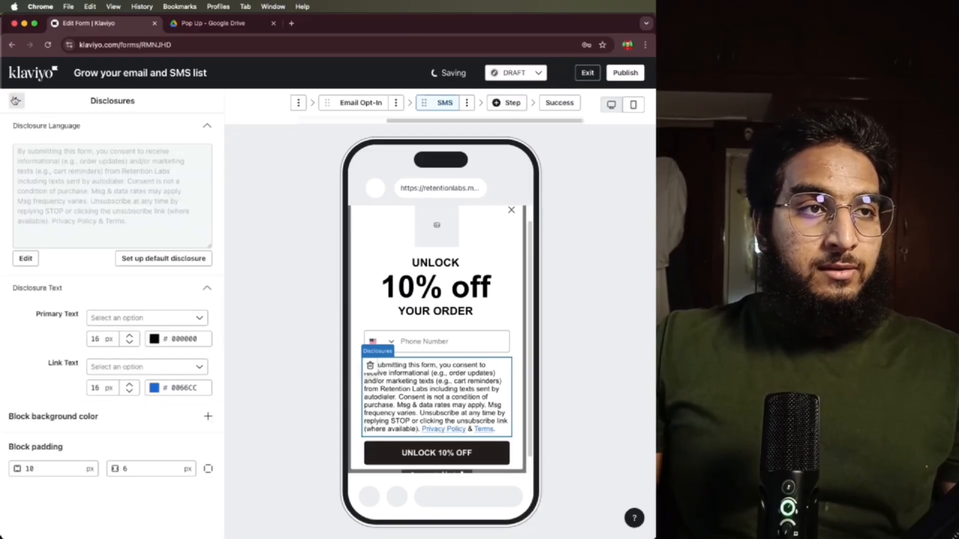
# - Reduce the primary text size of the SMS step's disclosures to 12 px
pyautogui.scroll(-2, 453, 315)
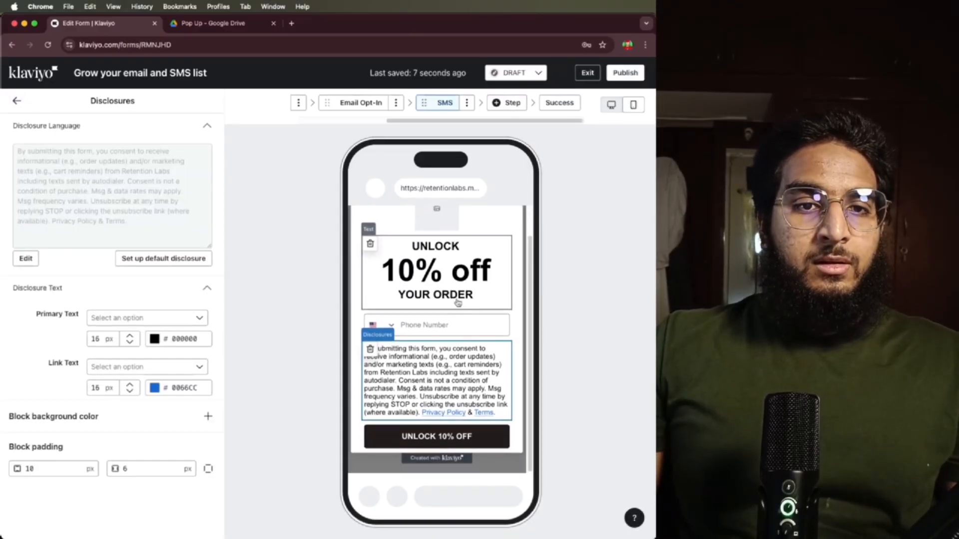
pyautogui.click(129, 342)
pyautogui.click(130, 343)
pyautogui.click(130, 342)
pyautogui.click(129, 342)
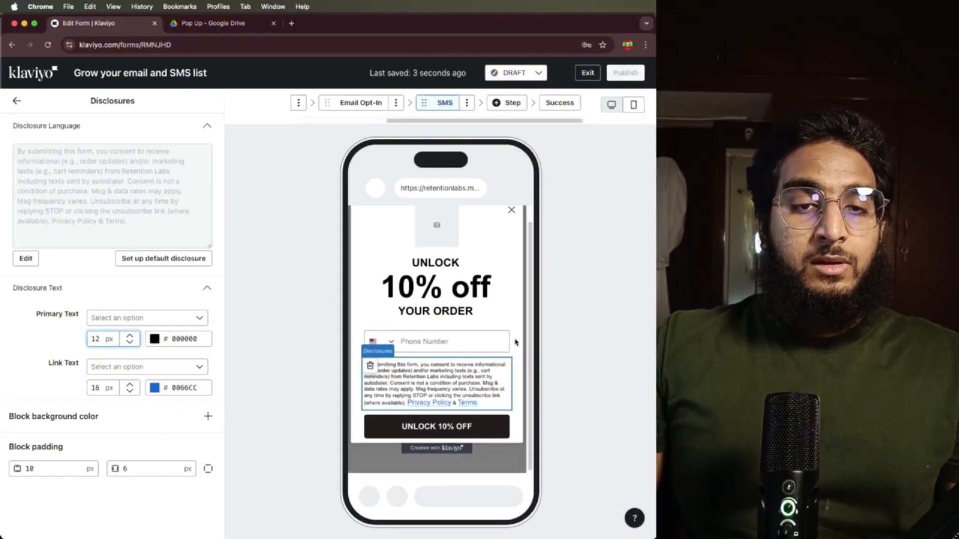
# - Review the micro yes, Email Opt-In and SMS steps in mobile view, checking the SMS heading and the email submit button's settings
pyautogui.click(469, 304)
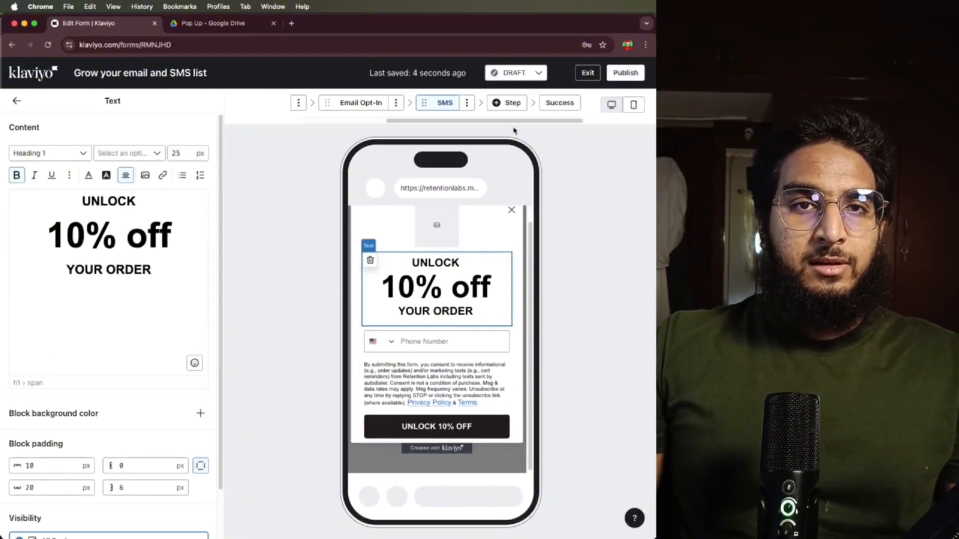
pyautogui.click(357, 103)
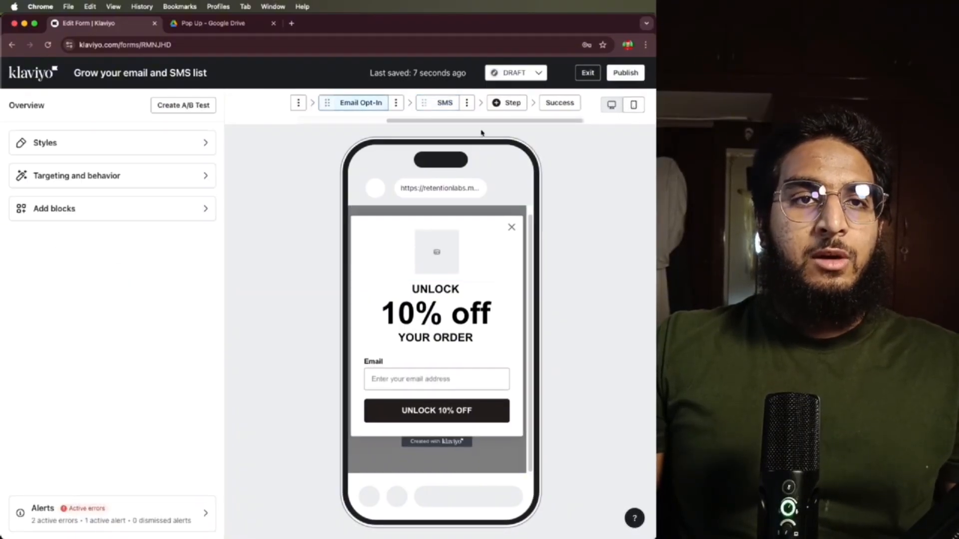
pyautogui.moveTo(480, 121); pyautogui.dragTo(392, 120)
pyautogui.click(405, 102)
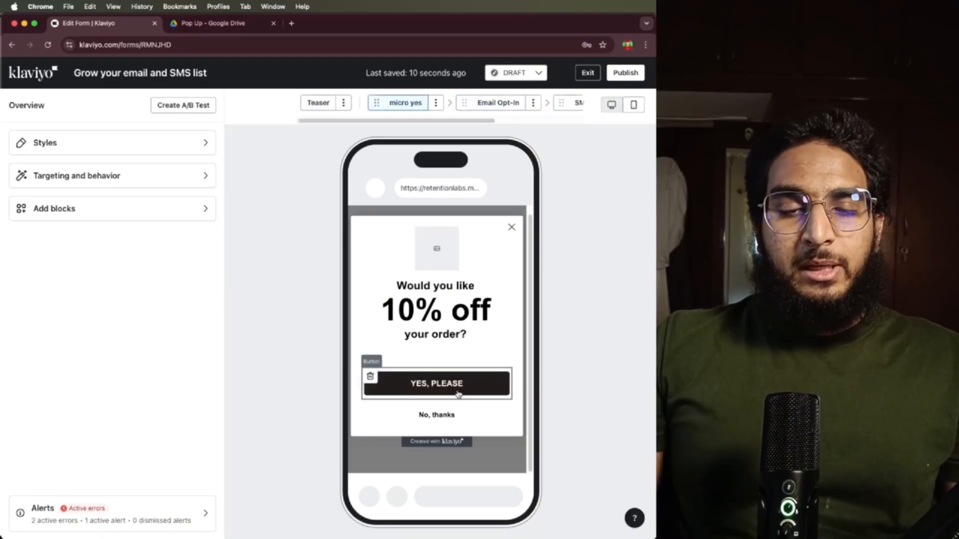
pyautogui.click(490, 104)
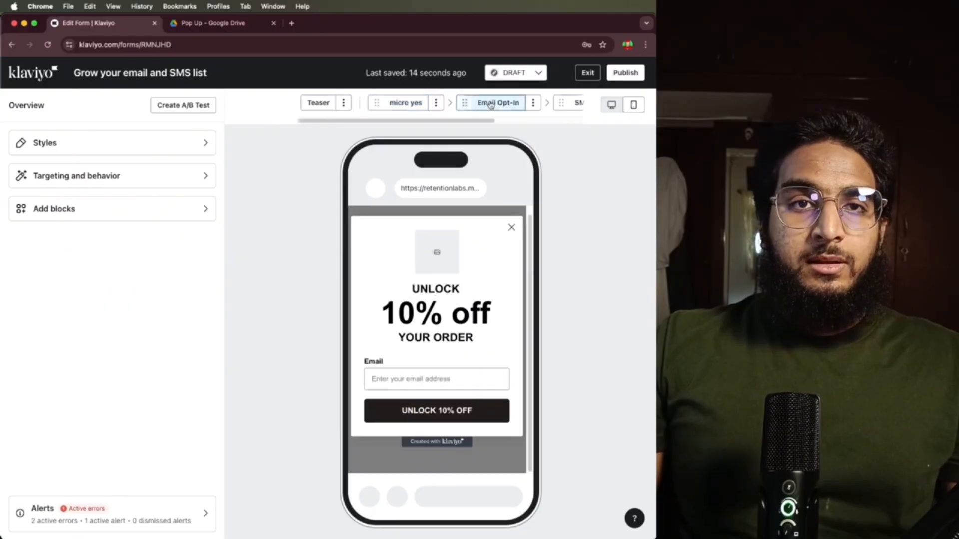
pyautogui.click(399, 107)
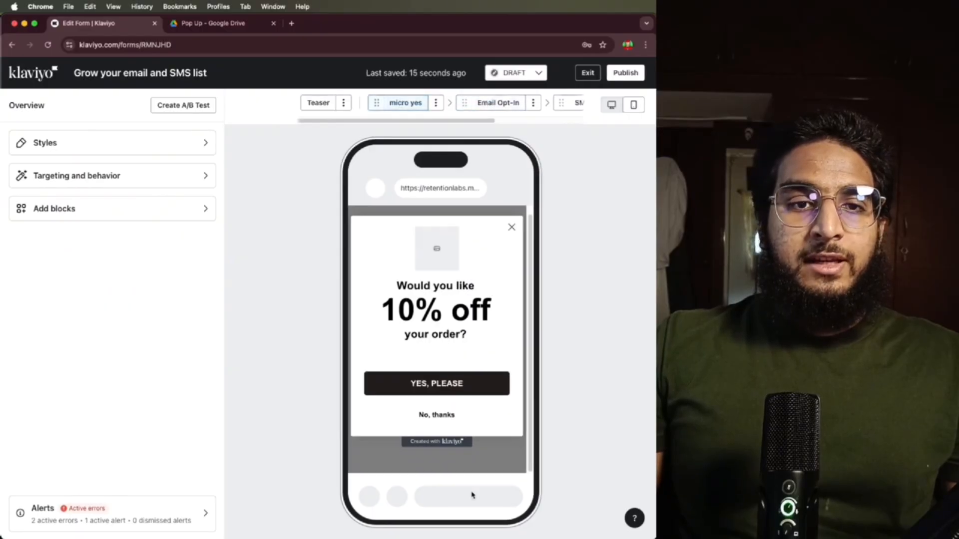
pyautogui.click(509, 103)
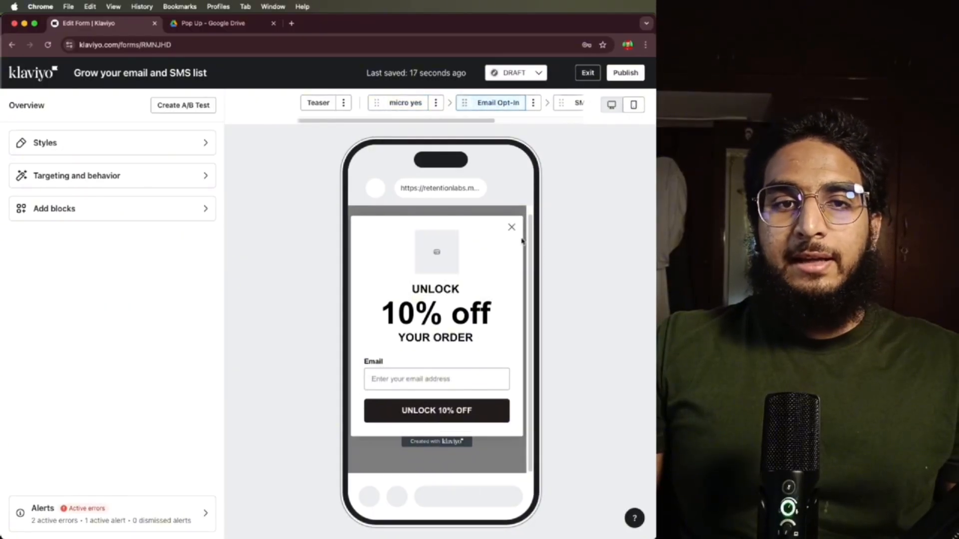
pyautogui.click(476, 413)
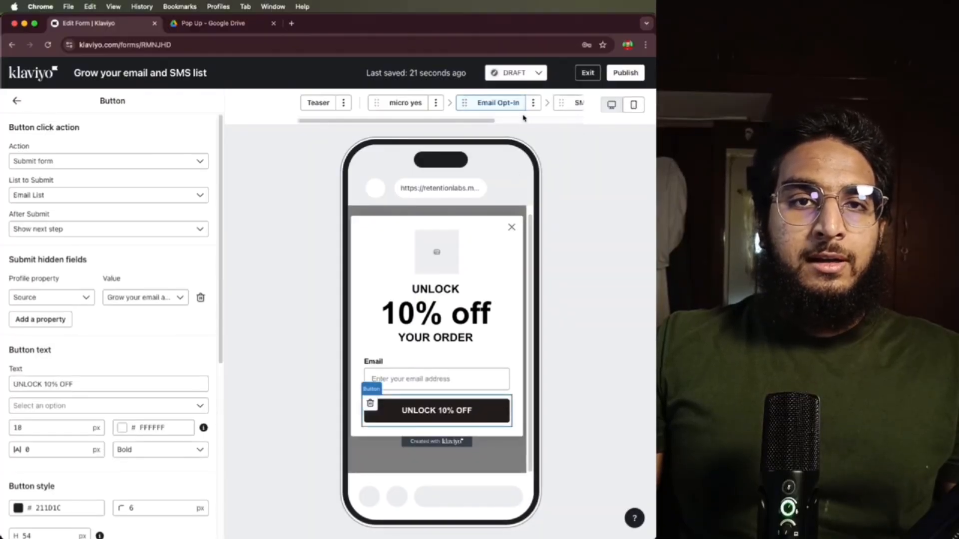
pyautogui.click(414, 109)
pyautogui.click(522, 104)
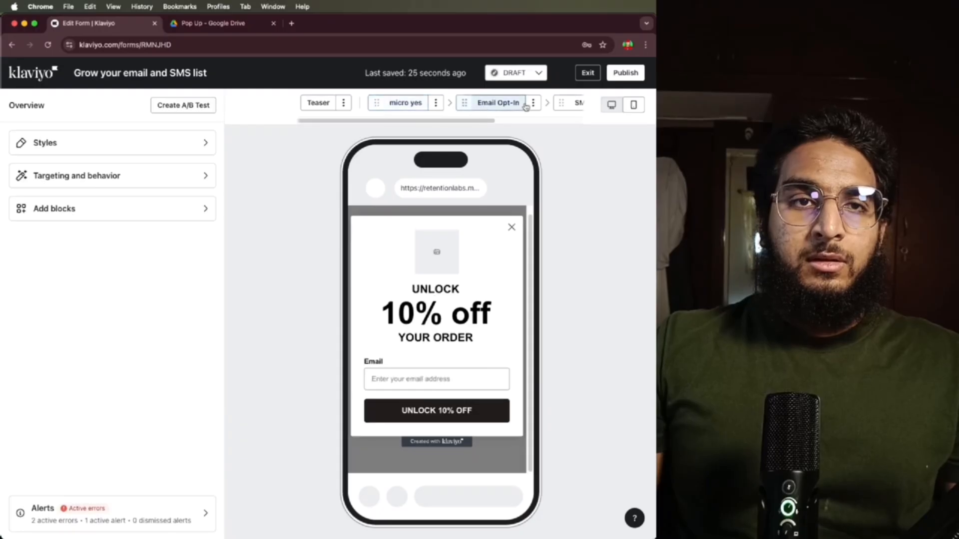
pyautogui.click(574, 105)
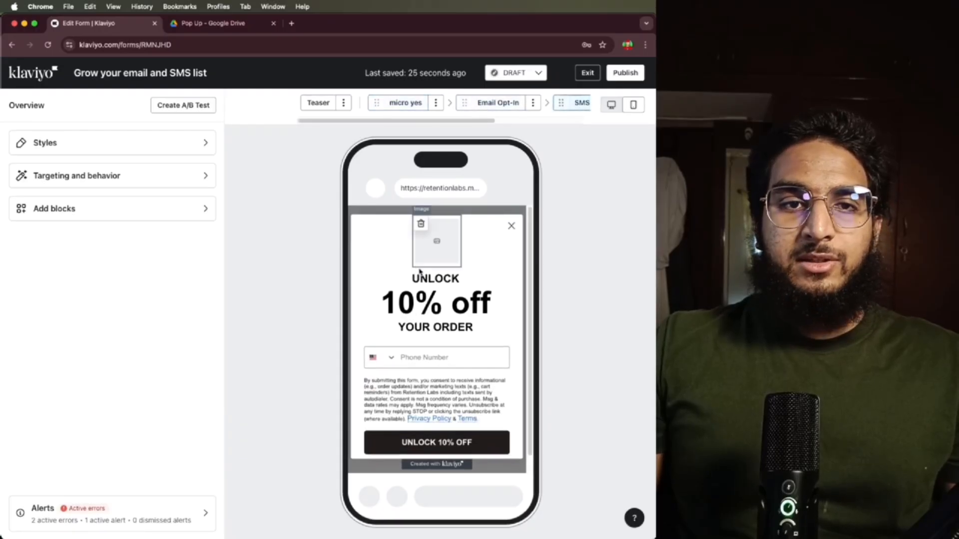
# - Compare the three popup steps in desktop view and examine the SMS step's heading and submit button settings
pyautogui.click(610, 104)
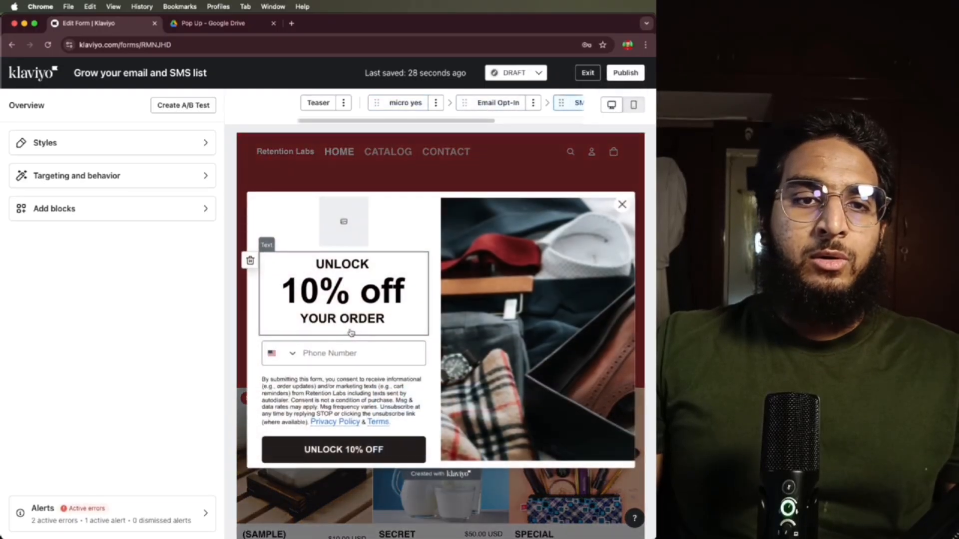
pyautogui.click(402, 103)
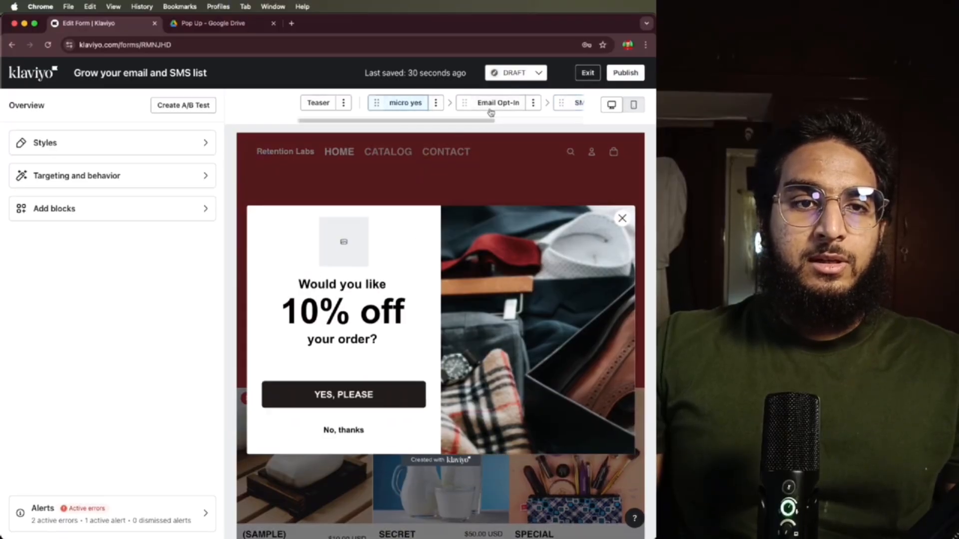
pyautogui.click(490, 109)
pyautogui.click(575, 103)
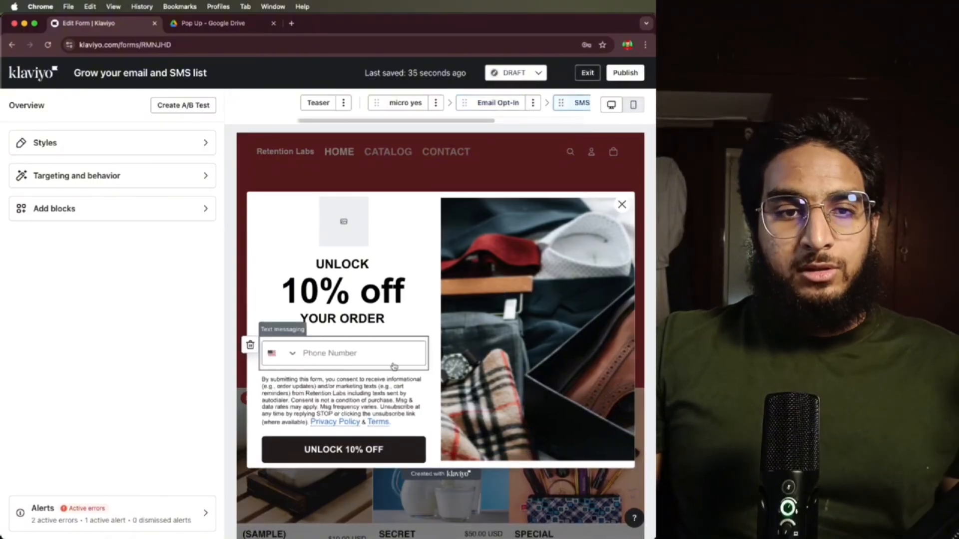
pyautogui.click(372, 307)
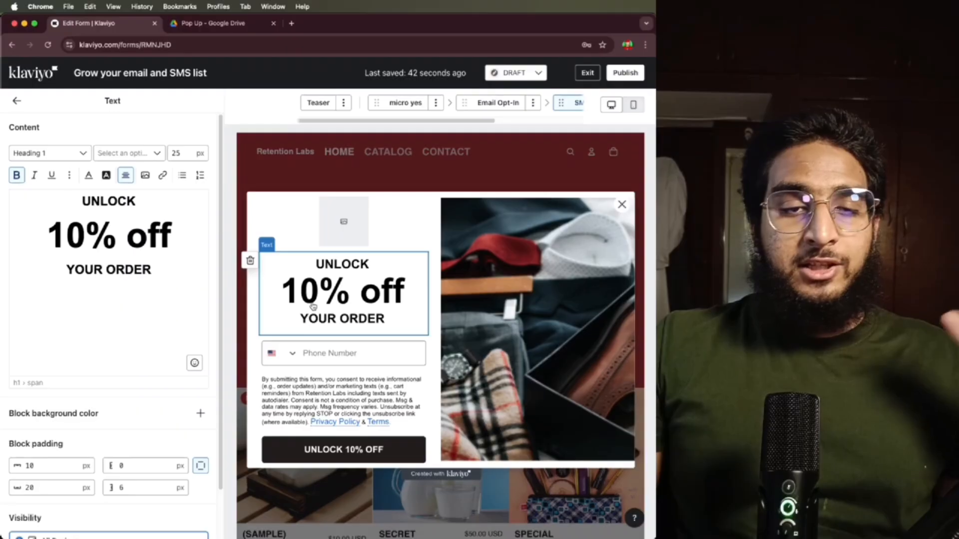
pyautogui.click(400, 449)
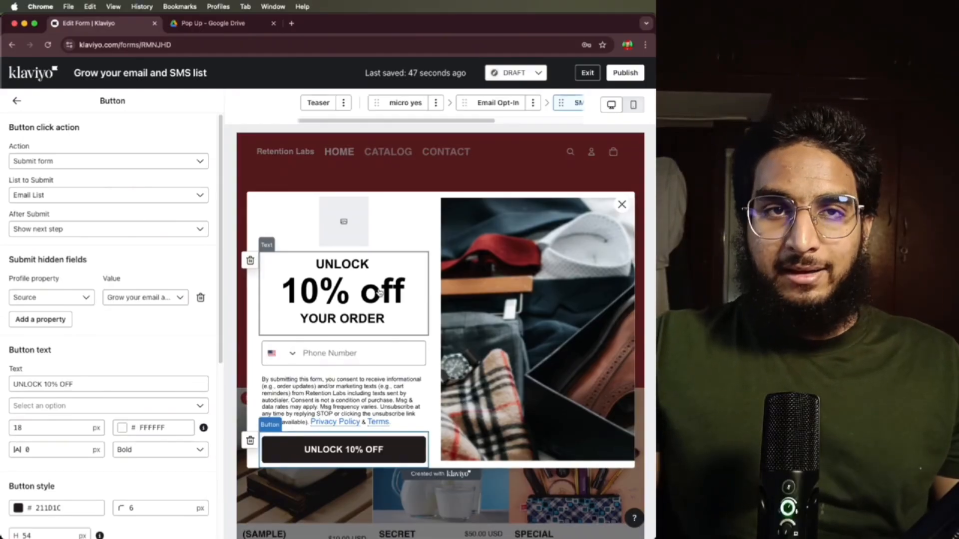
# - Position the form's teaser at the bottom-right corner of the page
pyautogui.click(320, 104)
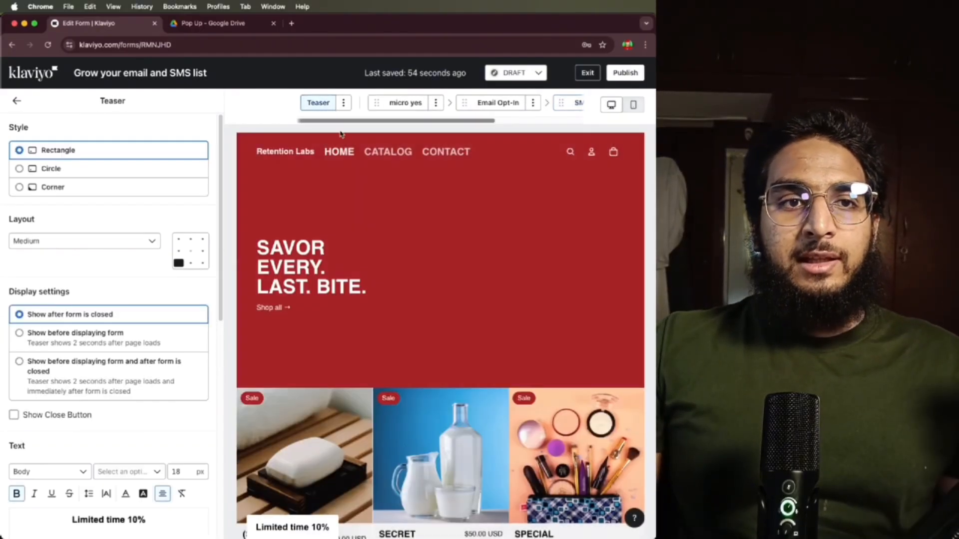
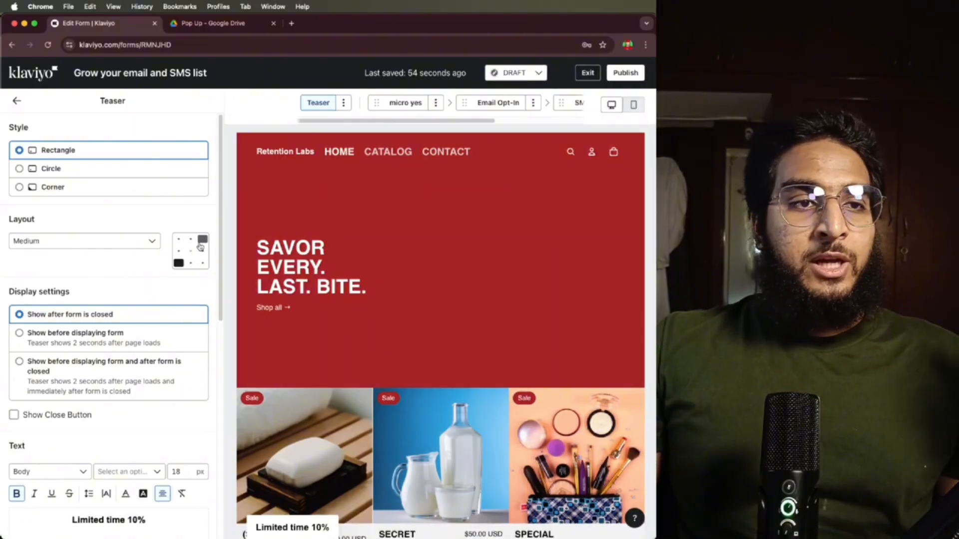
pyautogui.click(203, 263)
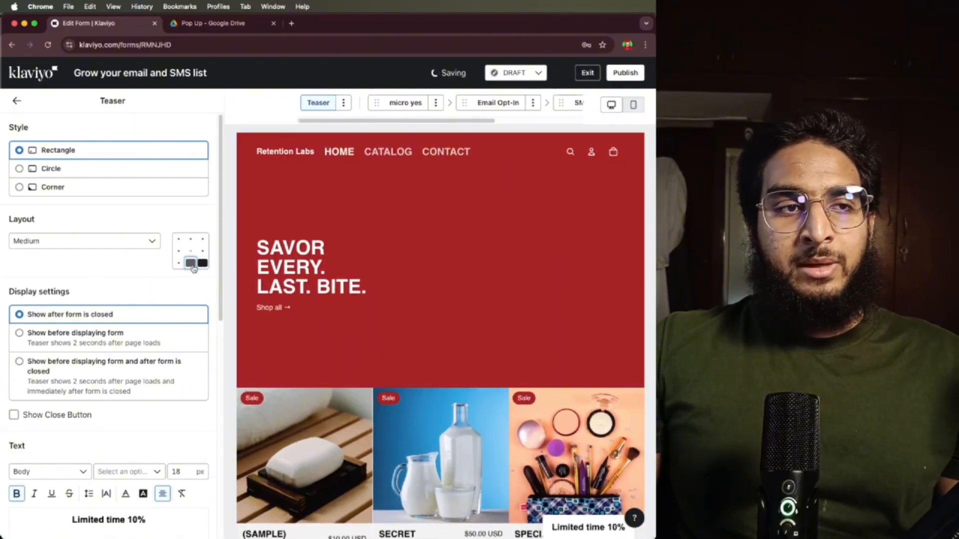
# - Move the teaser to the page's bottom-left corner and change its style to Corner after trying Circle
pyautogui.click(178, 263)
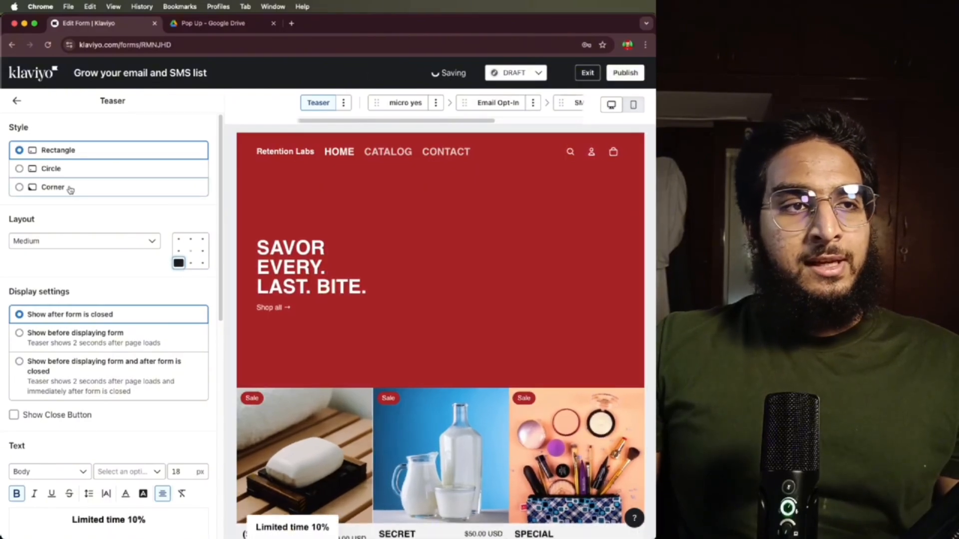
pyautogui.click(20, 169)
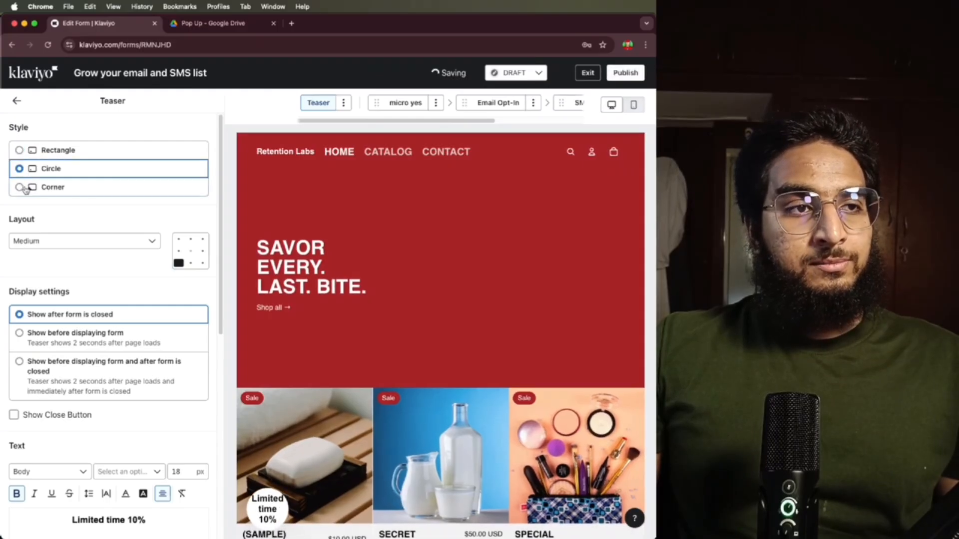
pyautogui.click(19, 187)
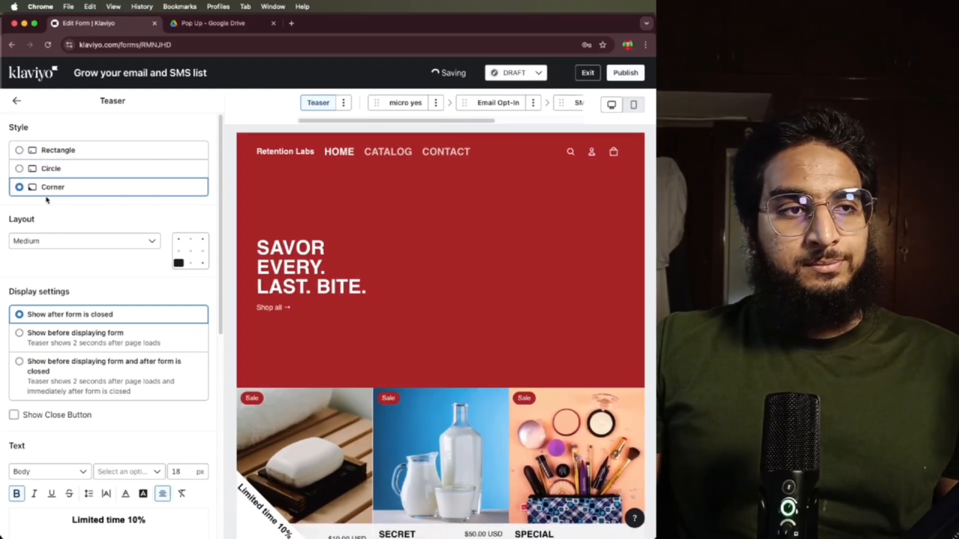
# - Replace the teaser's text with "10% OFF"
pyautogui.scroll(-3, 100, 380)
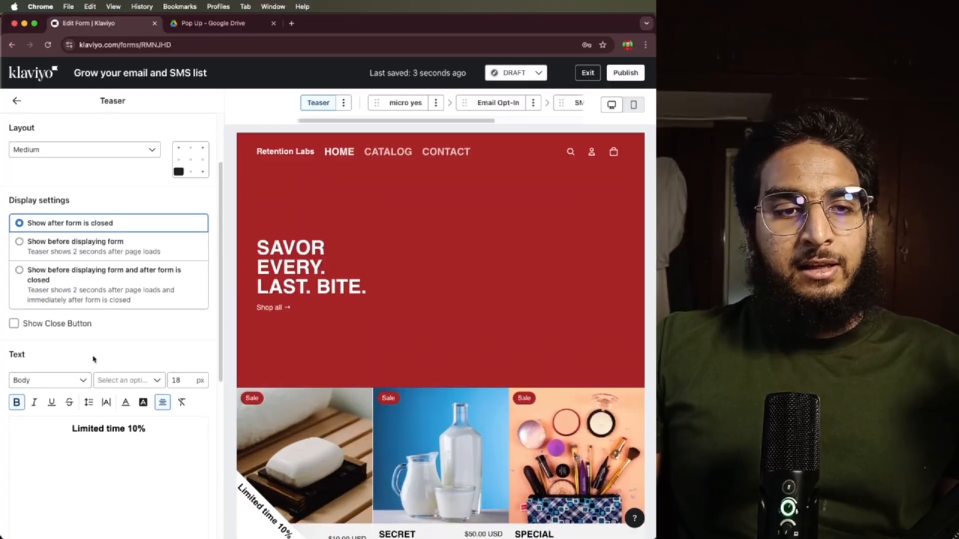
pyautogui.moveTo(146, 419); pyautogui.dragTo(26, 407)
pyautogui.write("DON'T MISS OU")
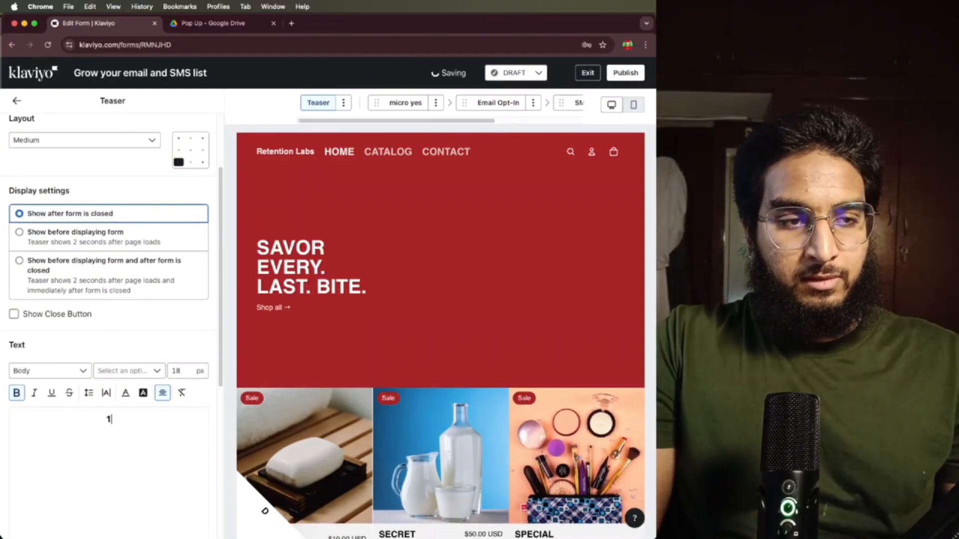
pyautogui.write('% OF')
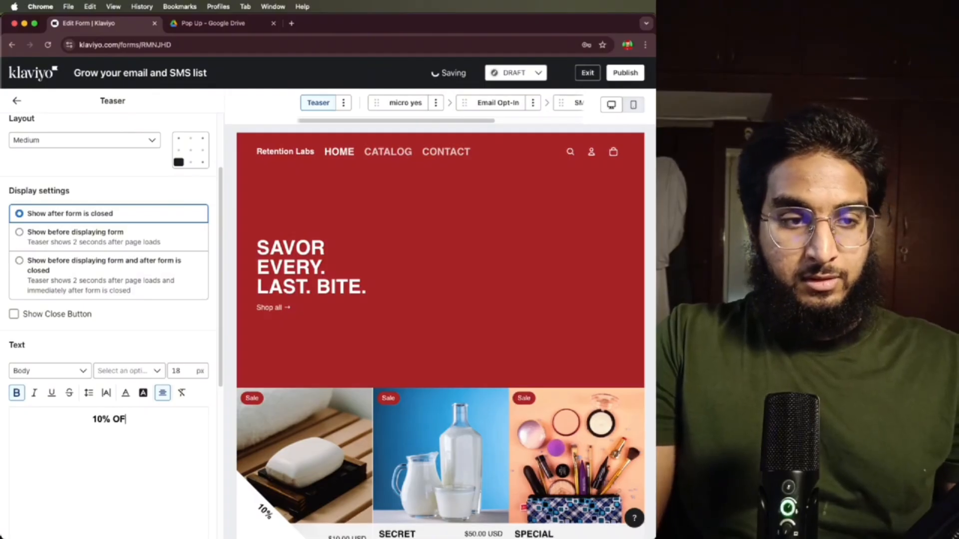
pyautogui.write('F')
# - Try the Circle and Rectangle styles on the teaser with its new text and return to the Corner style
pyautogui.scroll(3, 77, 249)
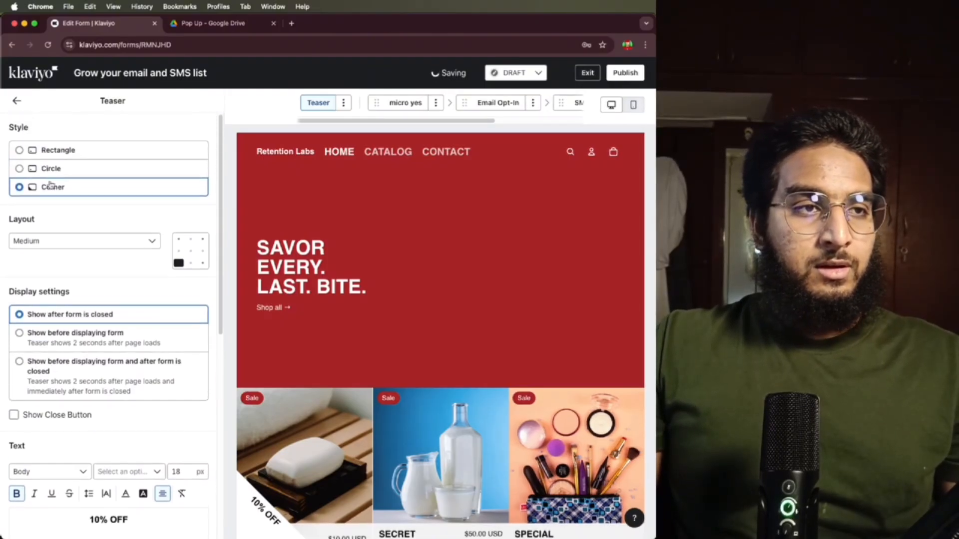
pyautogui.click(40, 168)
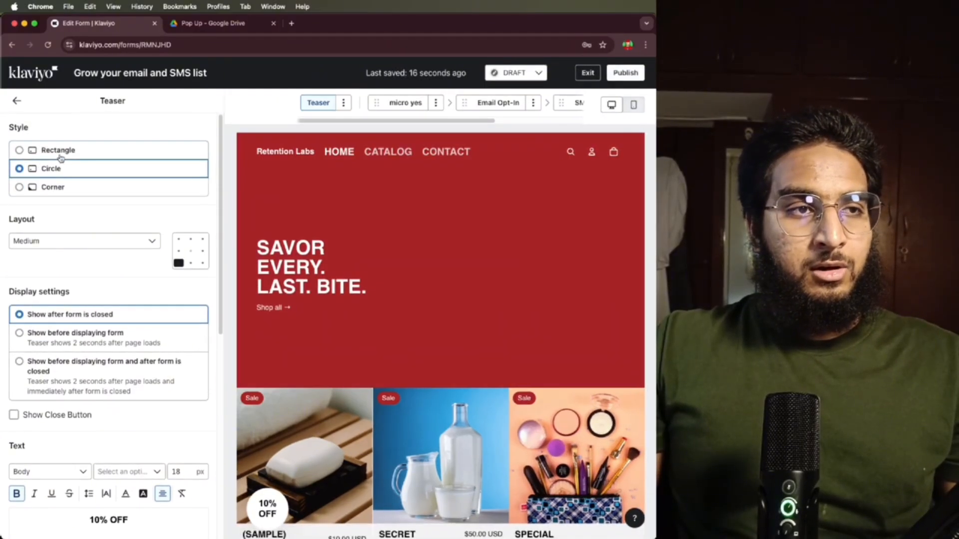
pyautogui.click(59, 152)
pyautogui.click(50, 186)
# - Examine the teaser's layout, background color, drop shadow, background image and block margin settings
pyautogui.scroll(-4, 80, 351)
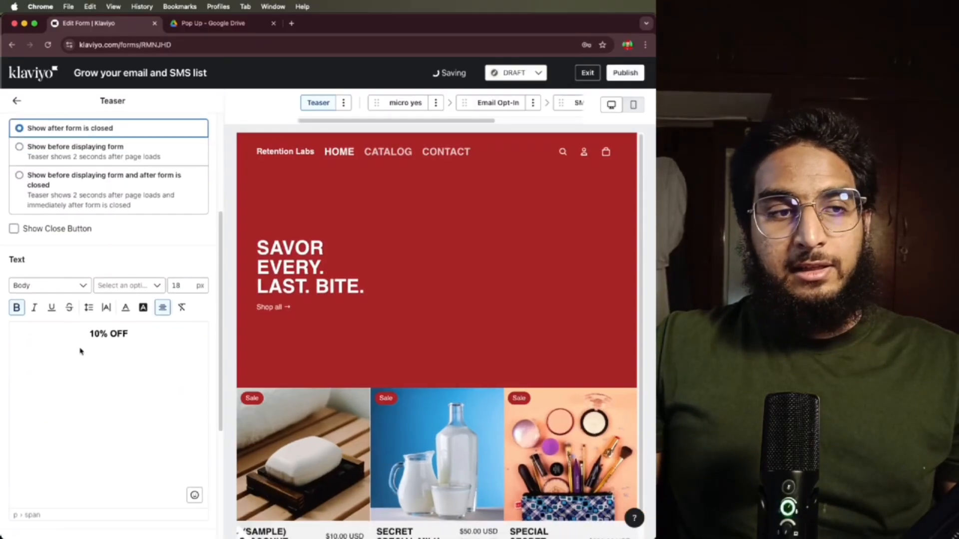
pyautogui.scroll(-8, 79, 351)
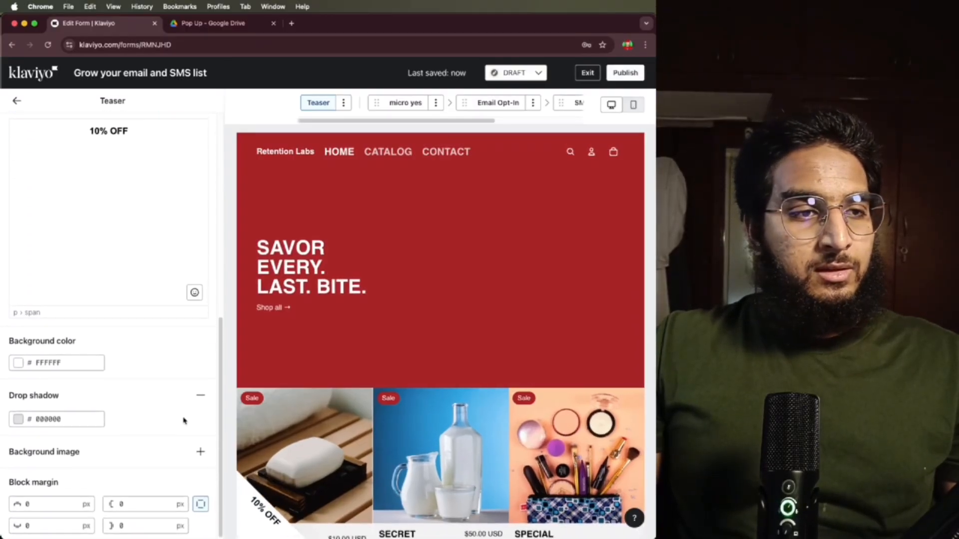
pyautogui.scroll(10, 139, 388)
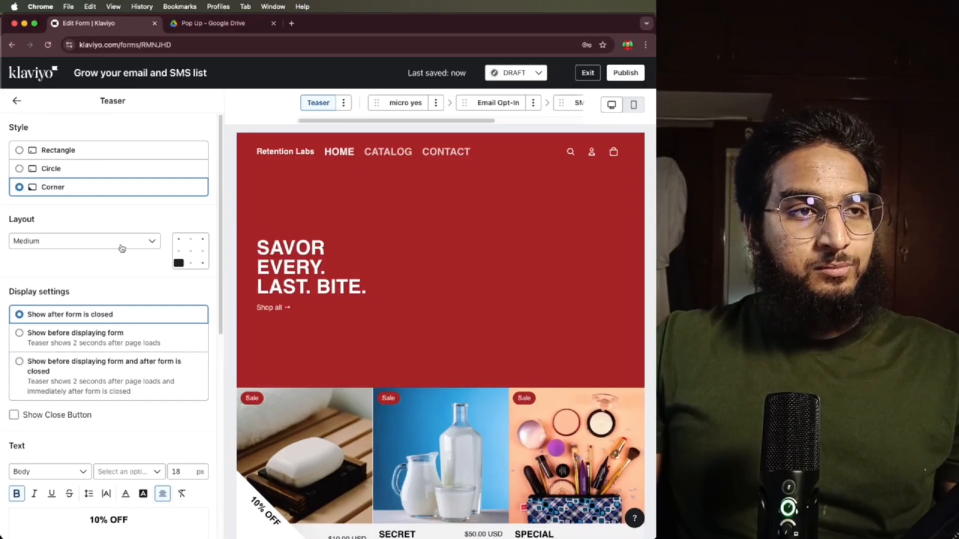
pyautogui.scroll(-10, 87, 375)
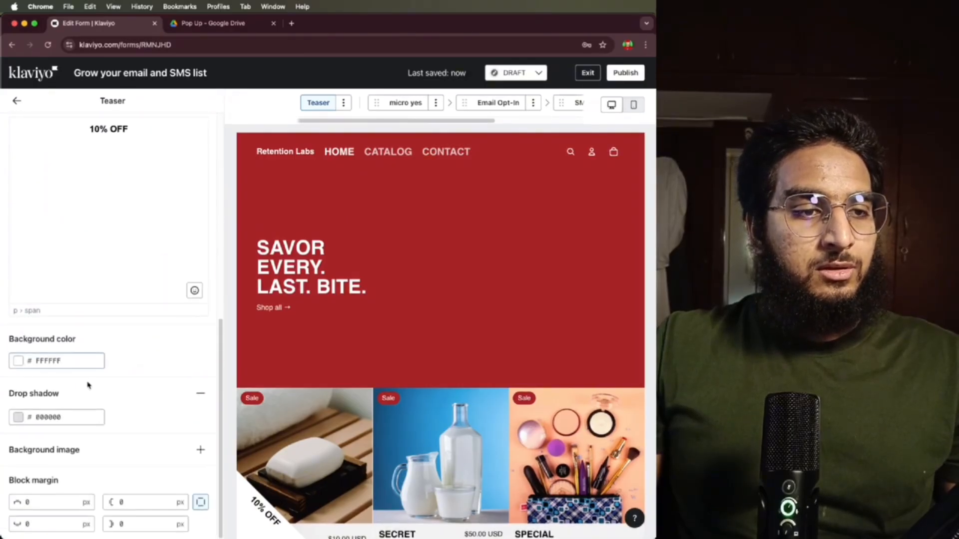
pyautogui.click(200, 449)
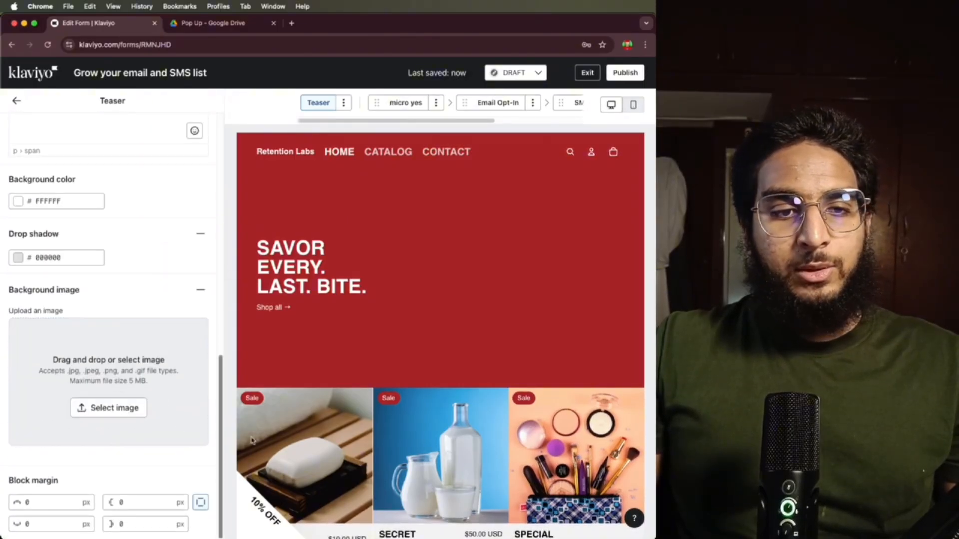
pyautogui.scroll(10, 65, 392)
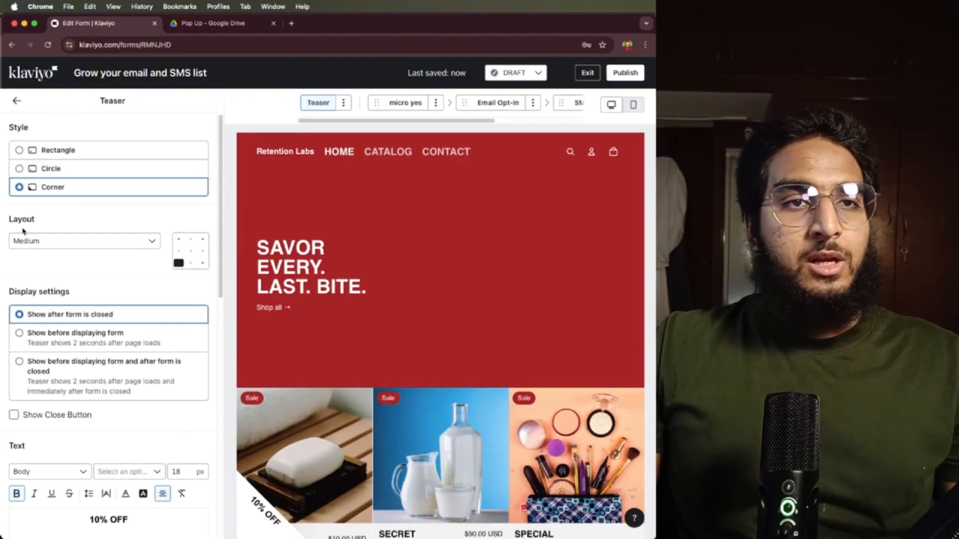
# - Review the micro yes, Email Opt-In, Success and SMS steps, checking the Success step's confirmation text block
pyautogui.click(386, 106)
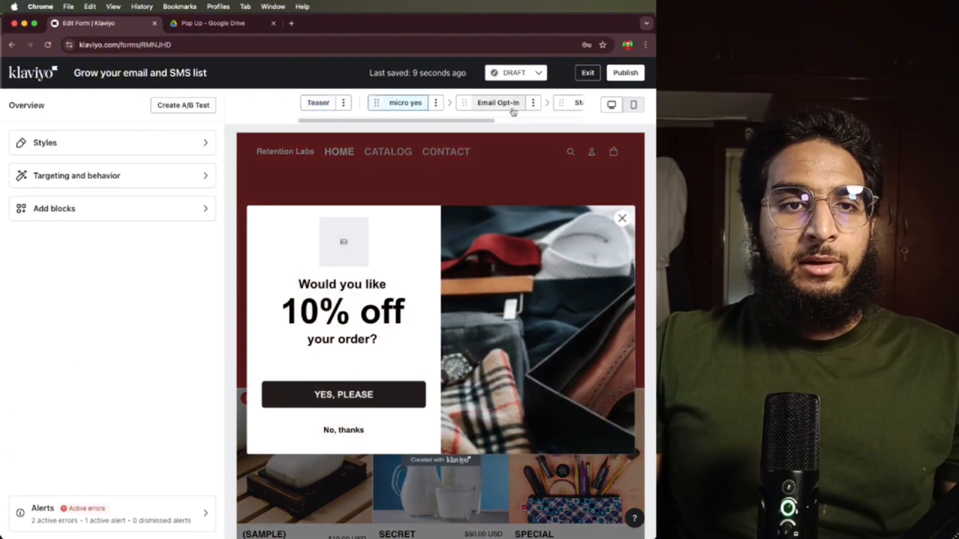
pyautogui.click(499, 106)
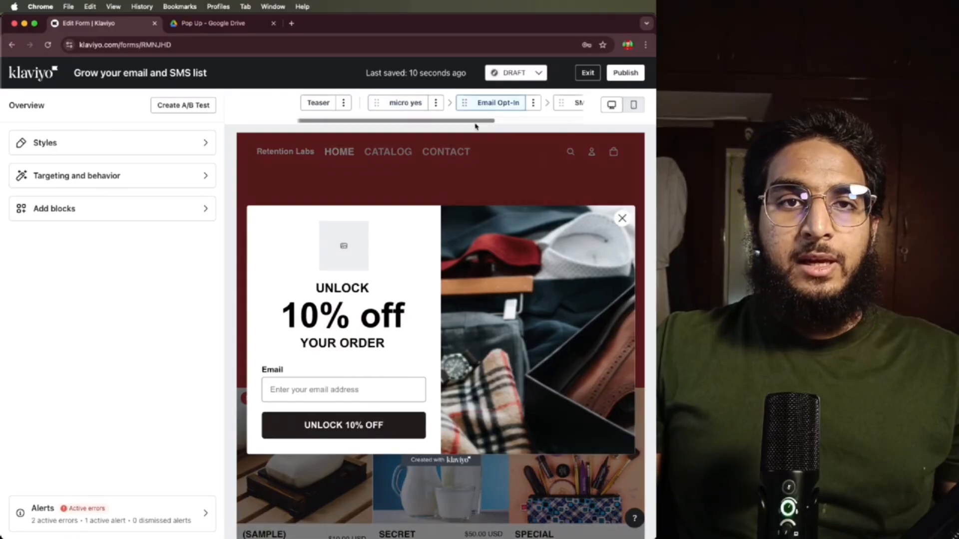
pyautogui.hscroll(5, 499, 131)
pyautogui.click(559, 103)
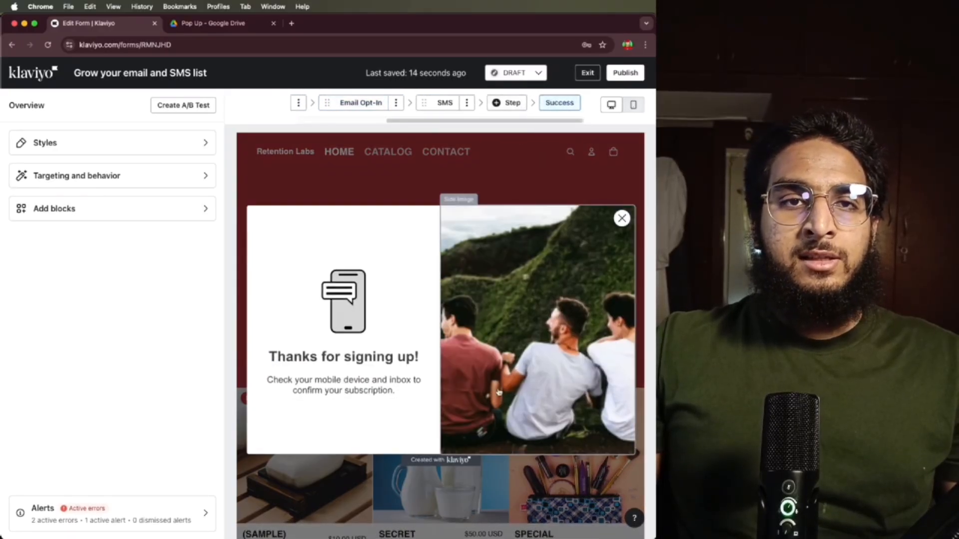
pyautogui.click(350, 386)
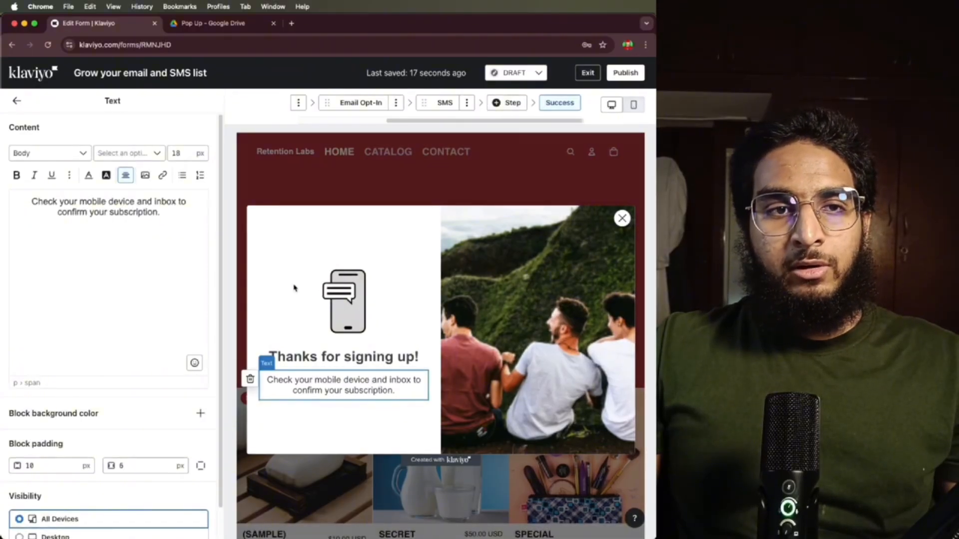
pyautogui.click(16, 102)
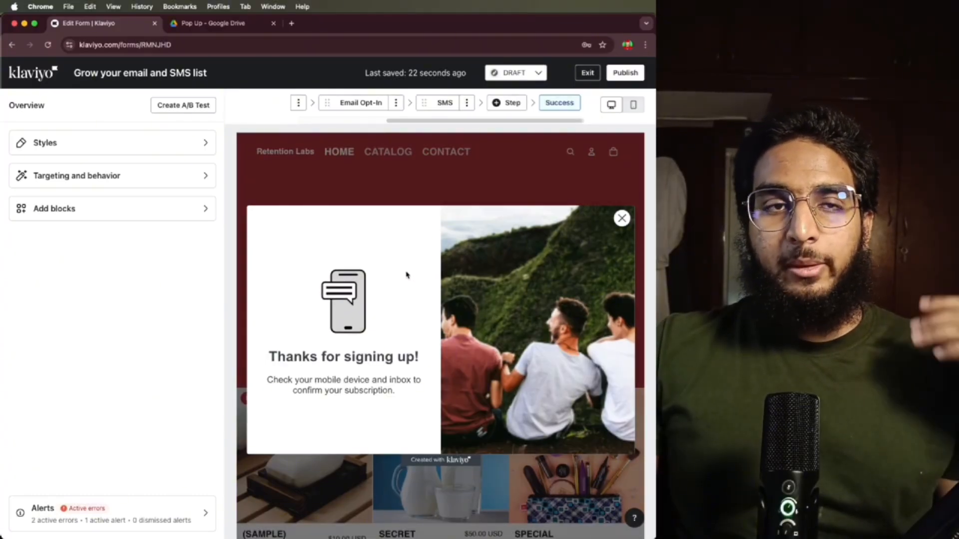
pyautogui.click(444, 102)
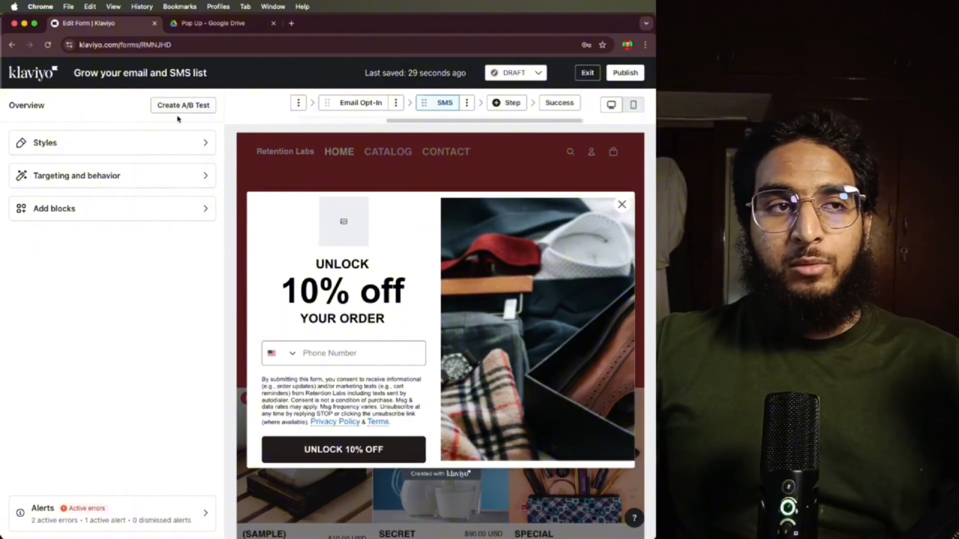
# - Open the form's targeting and behavior settings and consult the desktop trigger recommendations in the Google Docs notes before returning to Klaviyo
pyautogui.click(154, 176)
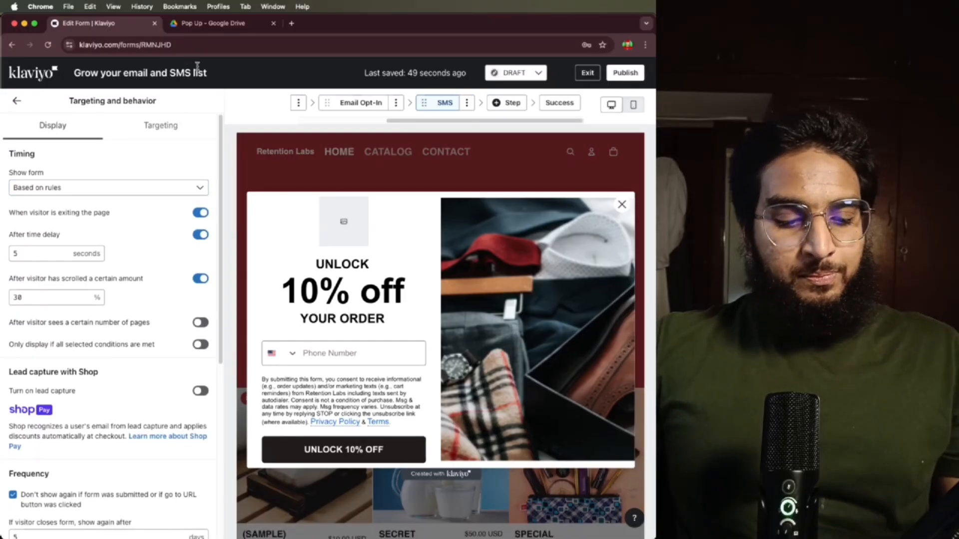
pyautogui.press('super+grave')
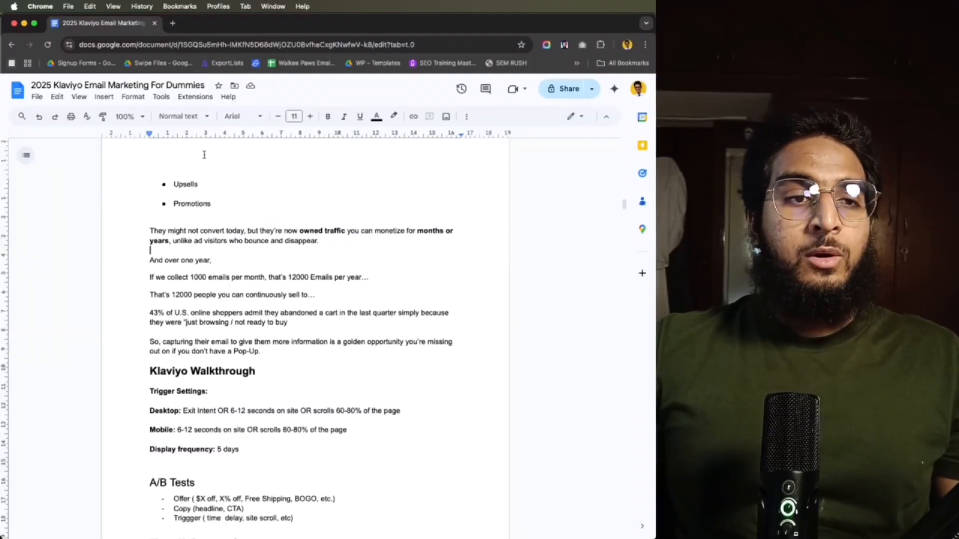
pyautogui.scroll(-2, 203, 155)
pyautogui.scroll(-1, 199, 193)
pyautogui.moveTo(184, 304); pyautogui.dragTo(295, 307)
pyautogui.moveTo(233, 302); pyautogui.dragTo(290, 311)
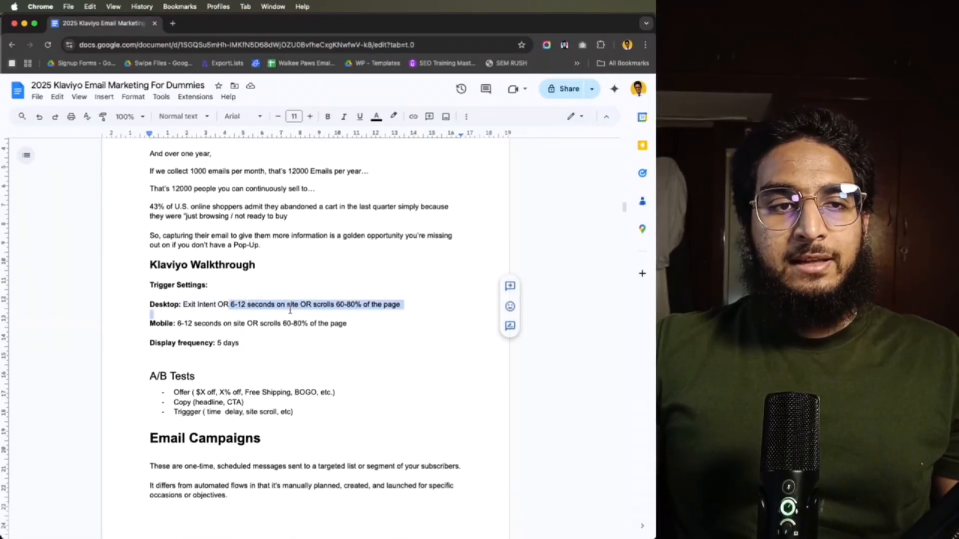
pyautogui.moveTo(232, 304); pyautogui.dragTo(377, 302)
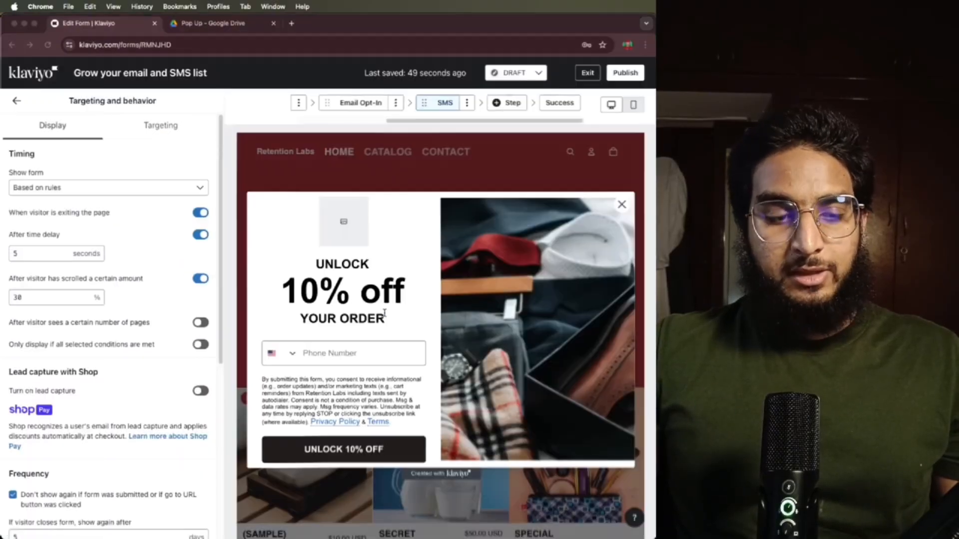
pyautogui.press('super+Tab')
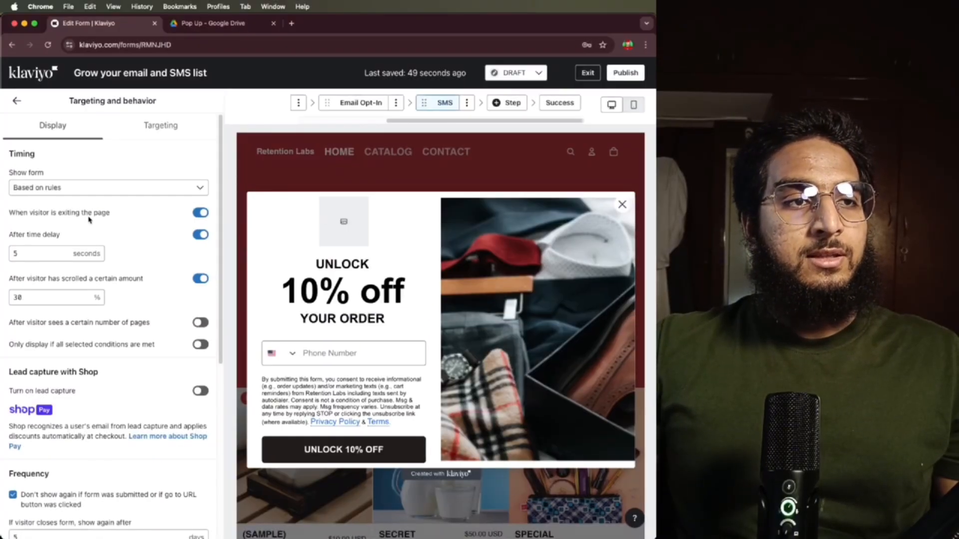
# - Set the form's display time delay to 6 seconds and its scroll trigger to 40%
pyautogui.scroll(-1, 44, 235)
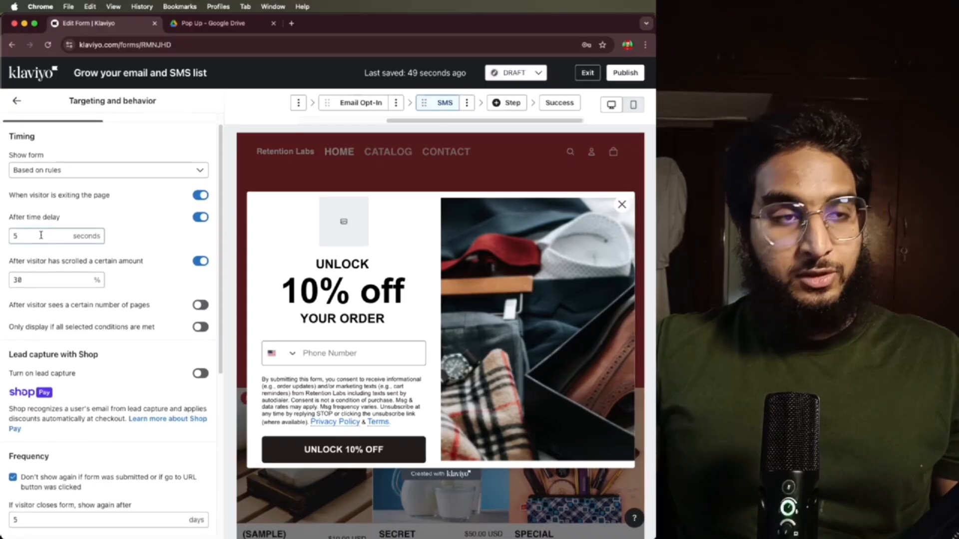
pyautogui.click(41, 235)
pyautogui.press('BackSpace')
pyautogui.write('6')
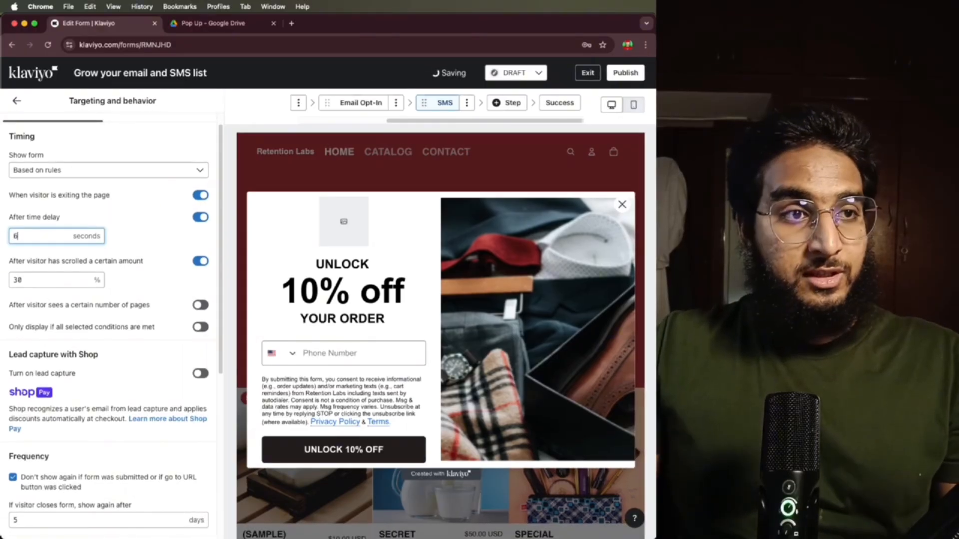
pyautogui.click(41, 278)
pyautogui.press('BackSpace')
pyautogui.press('BackSpace')
pyautogui.write('8')
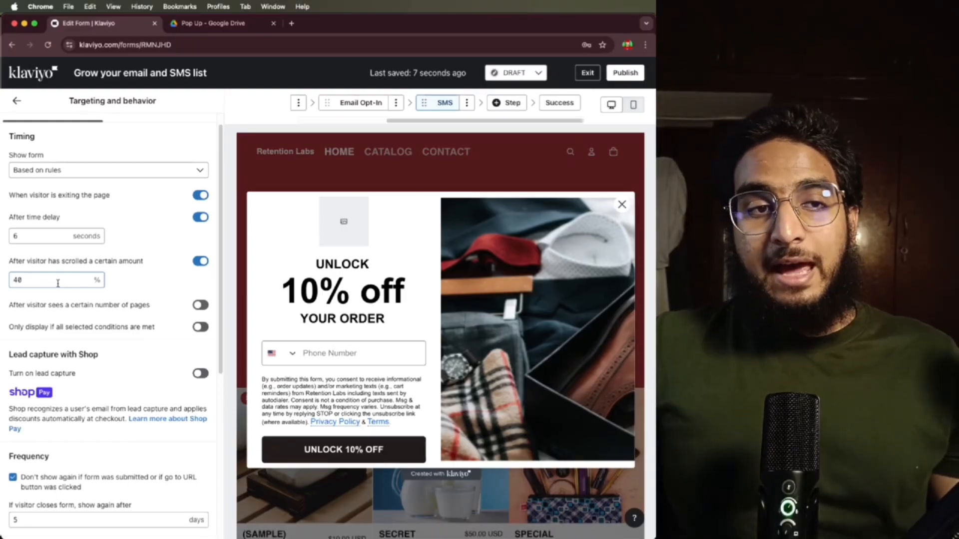
# - Review the remaining timing and frequency settings and restrict the form to desktop devices only
pyautogui.scroll(-1, 100, 290)
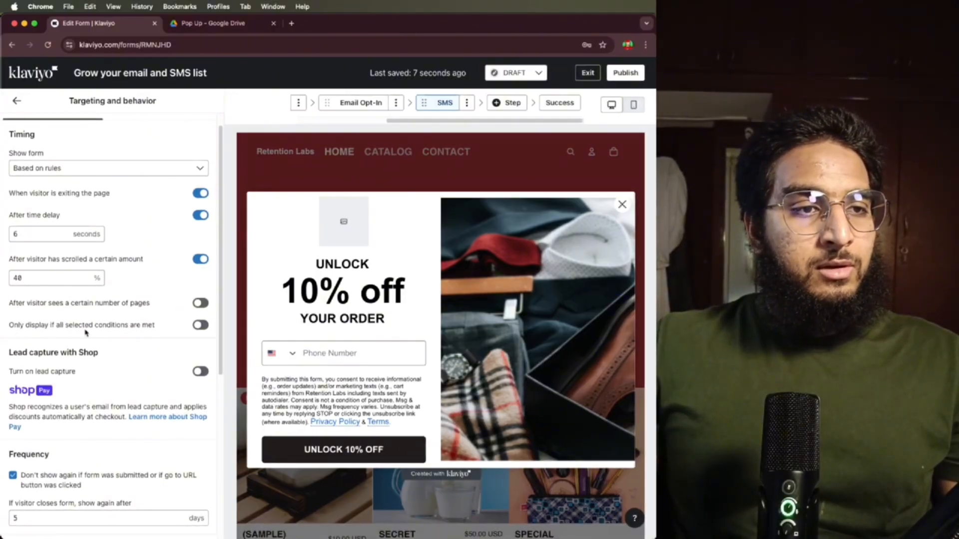
pyautogui.scroll(2, 149, 254)
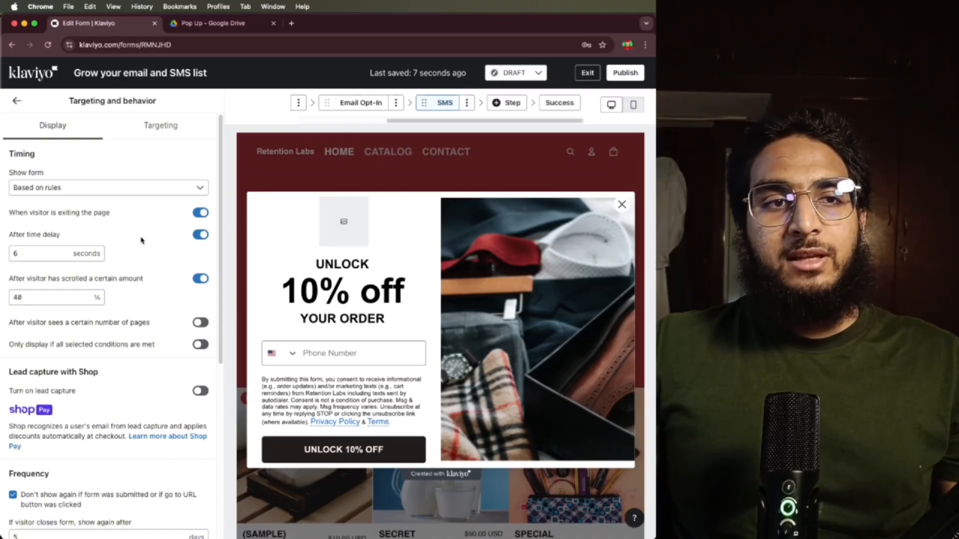
pyautogui.scroll(-2, 156, 285)
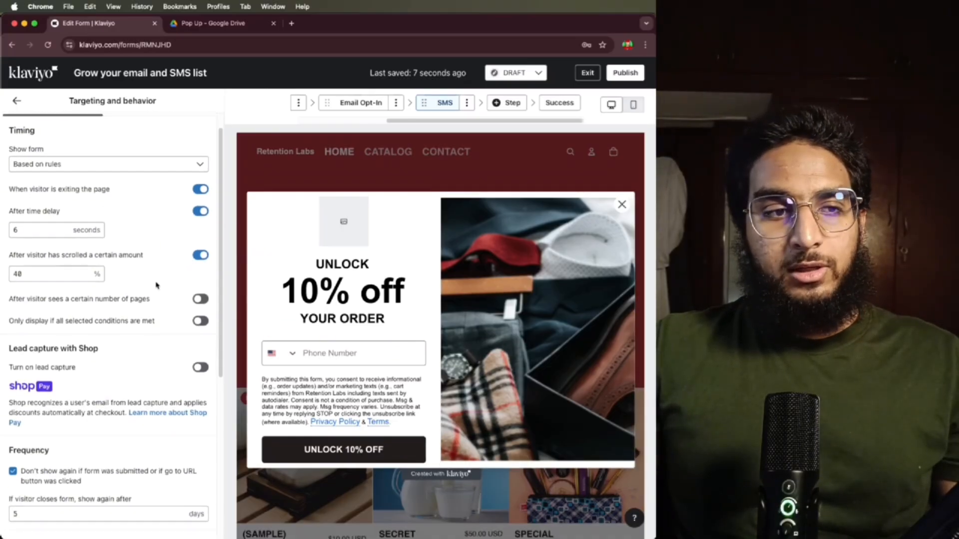
pyautogui.scroll(-10, 156, 285)
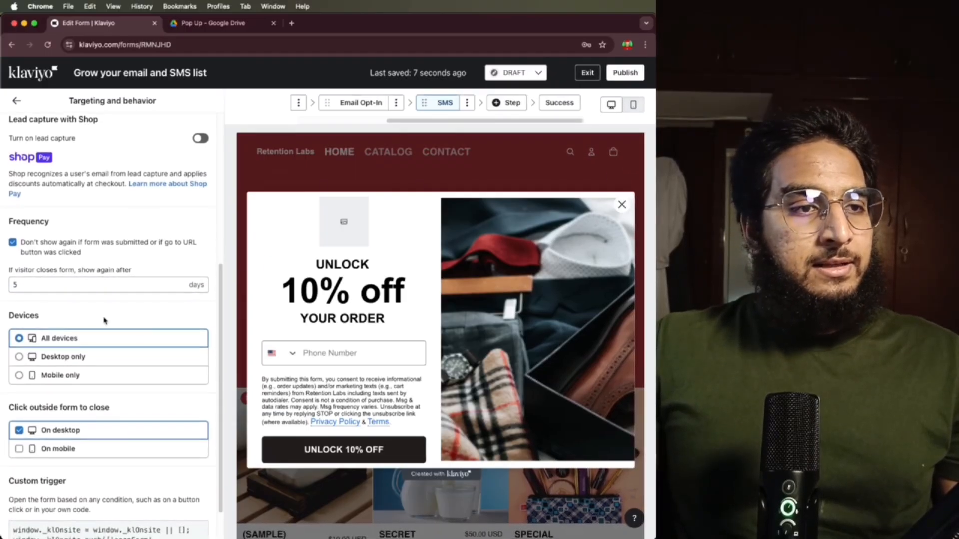
pyautogui.scroll(-1, 54, 324)
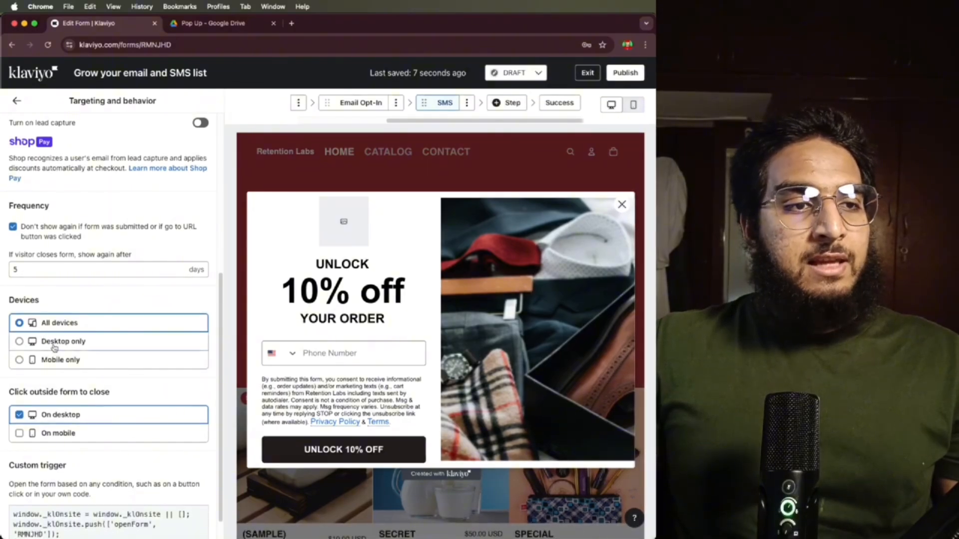
pyautogui.click(55, 344)
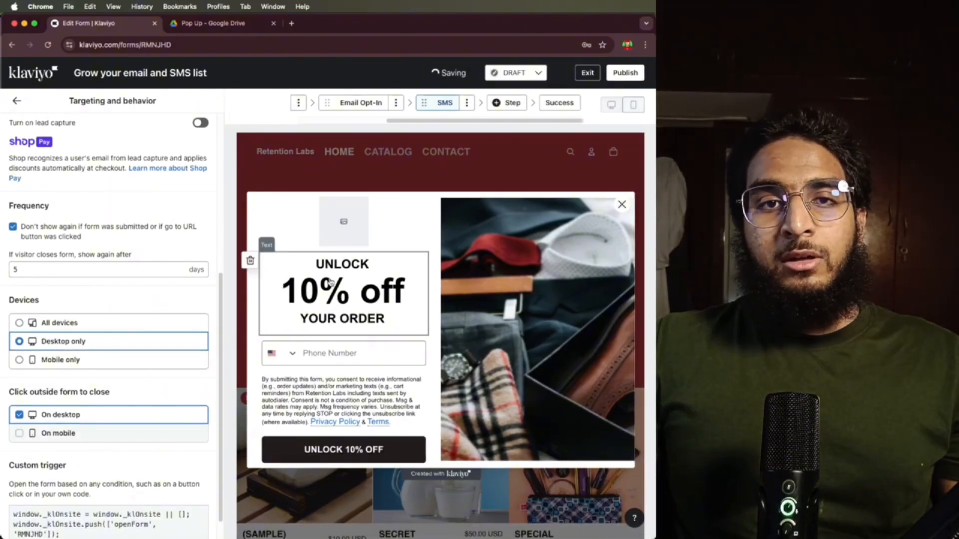
pyautogui.scroll(-2, 120, 379)
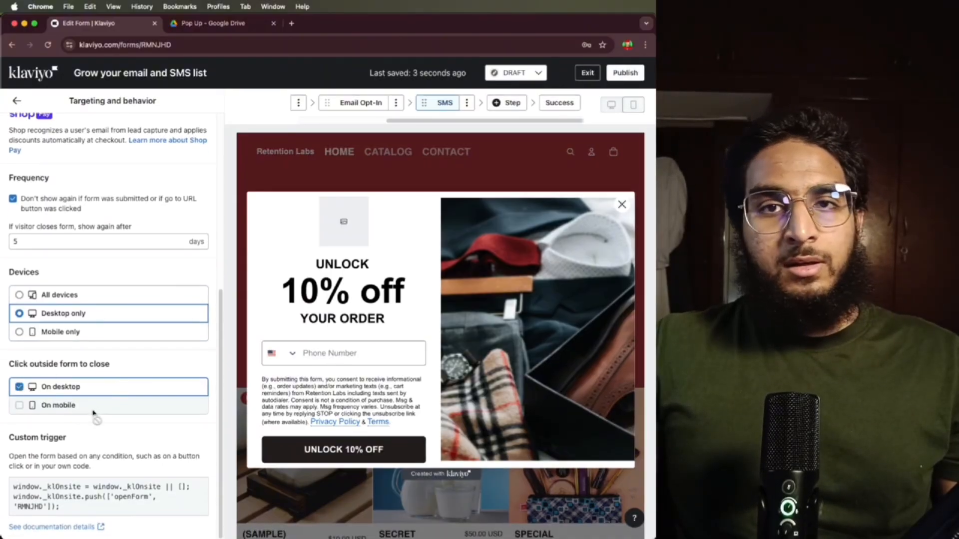
# - Open the form's targeting settings and set the visitor rule to "Don't show to existing Klaviyo profiles"
pyautogui.scroll(10, 128, 210)
pyautogui.click(154, 126)
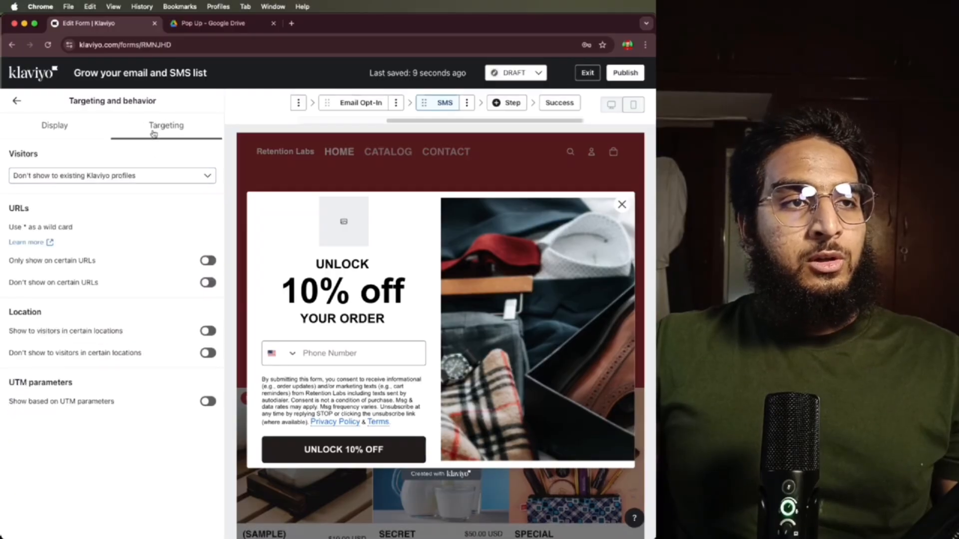
pyautogui.click(145, 179)
pyautogui.click(93, 195)
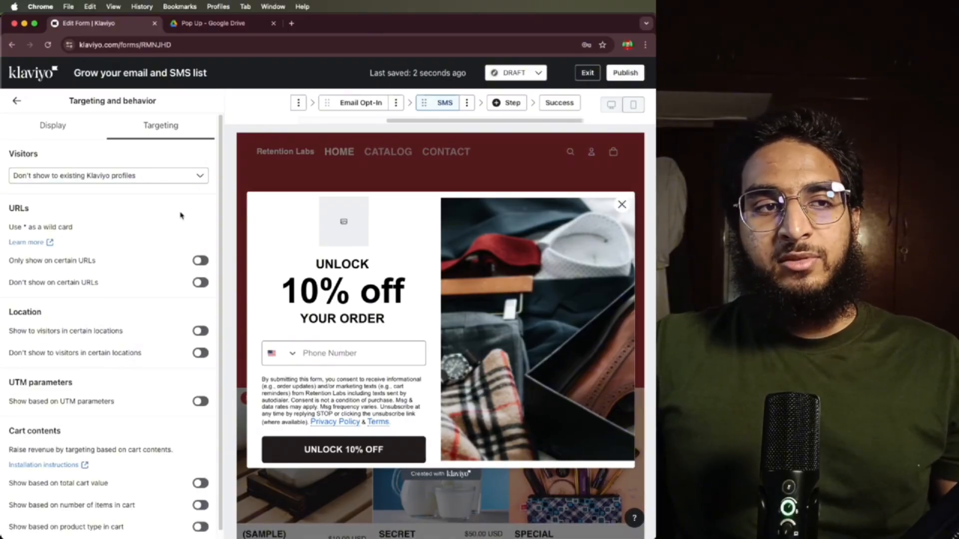
pyautogui.scroll(-1, 150, 213)
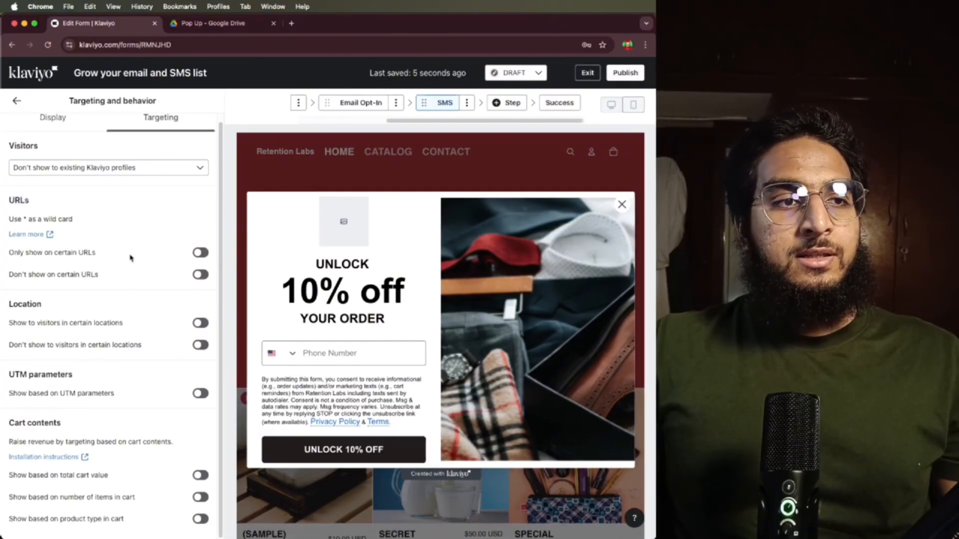
pyautogui.click(199, 253)
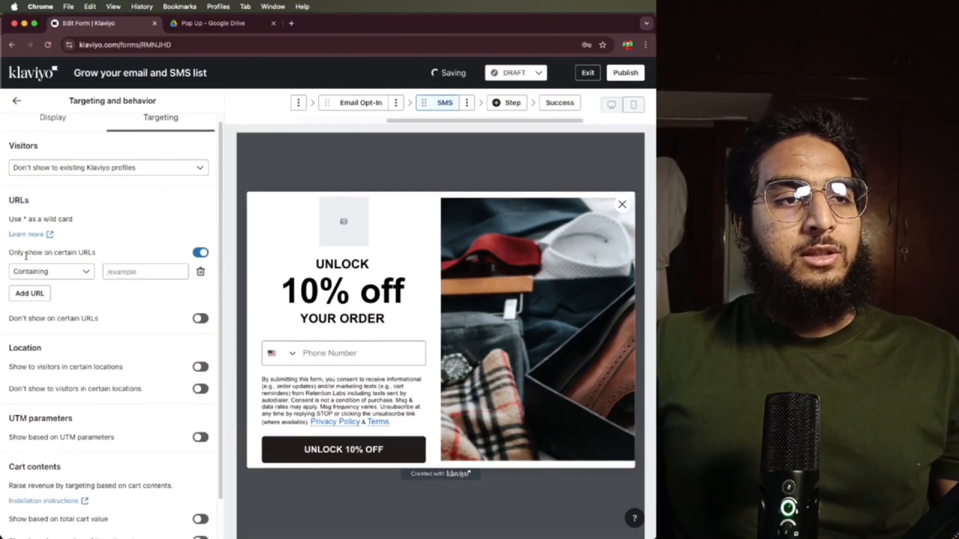
pyautogui.click(199, 253)
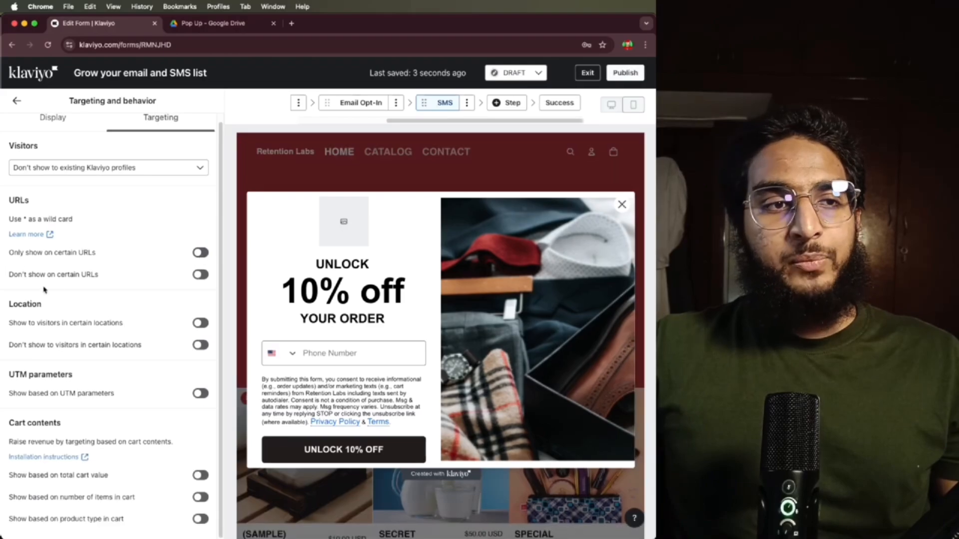
# - Prevent the form from showing on URLs containing /cart and on URLs containing /checkout
pyautogui.click(200, 274)
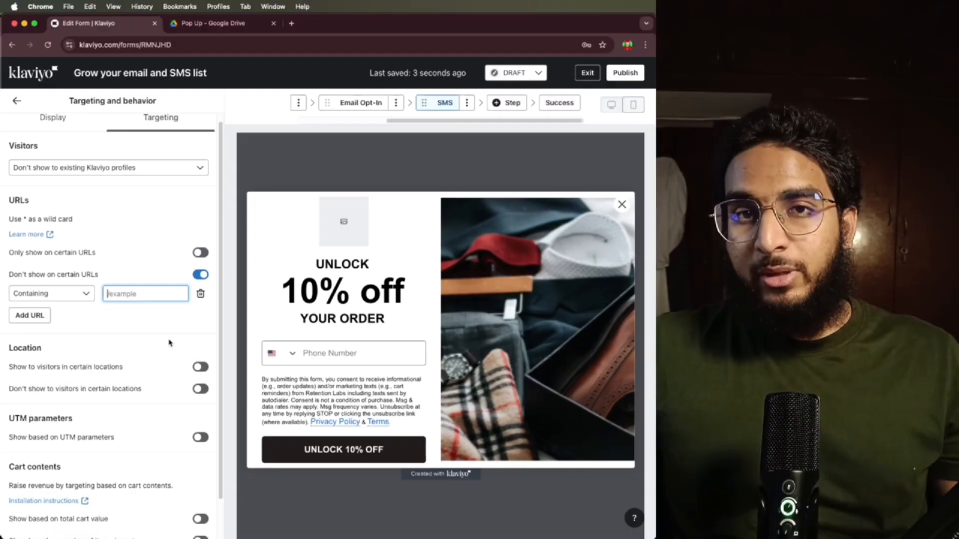
pyautogui.write('/')
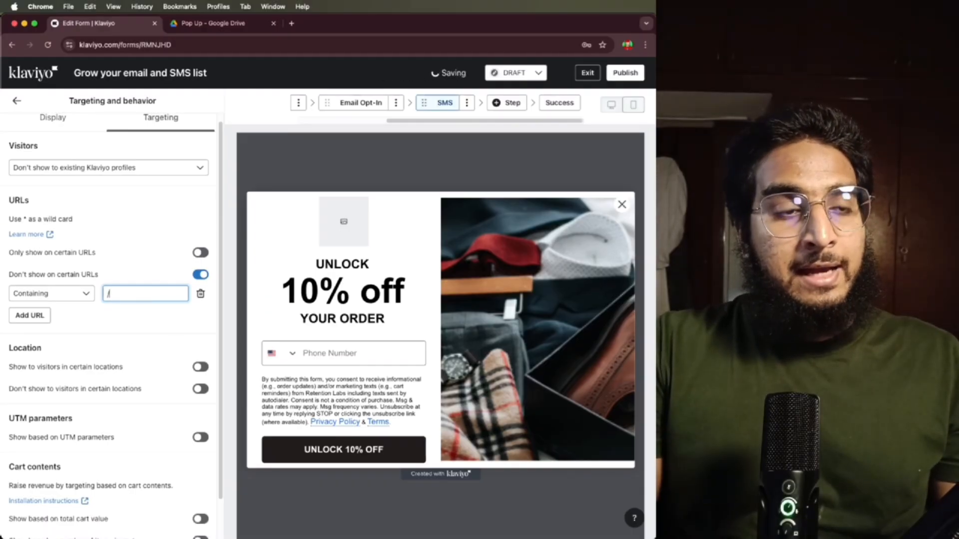
pyautogui.write('cart')
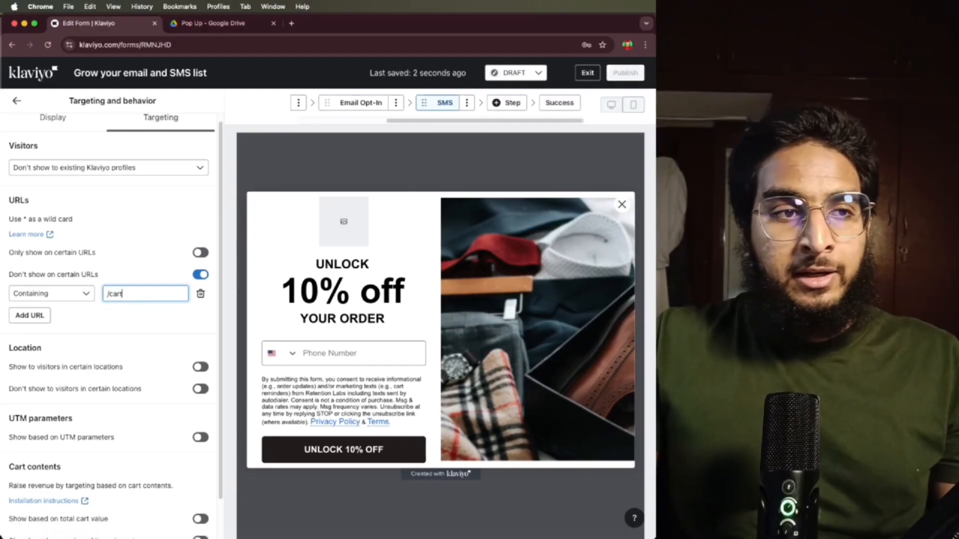
pyautogui.click(96, 275)
pyautogui.moveTo(96, 275); pyautogui.dragTo(45, 276)
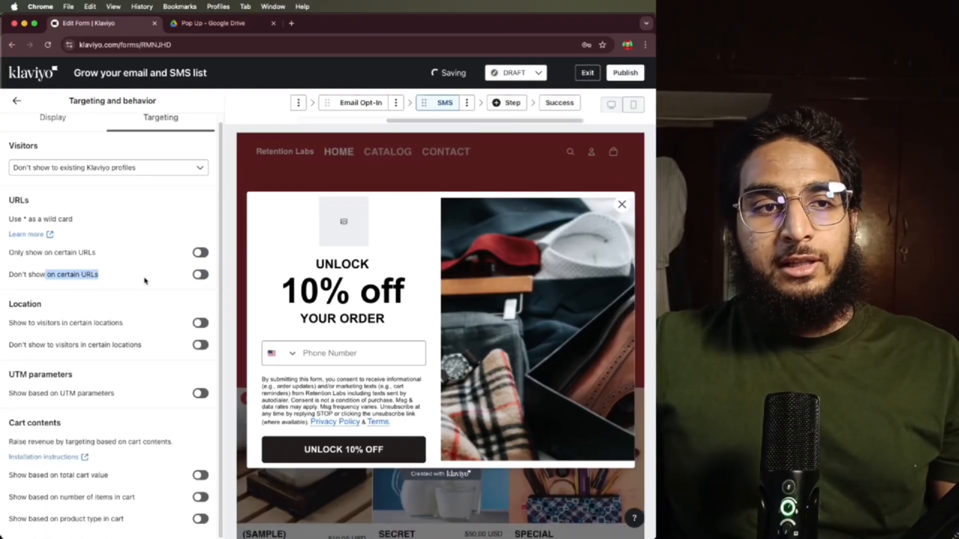
pyautogui.click(200, 275)
pyautogui.click(147, 294)
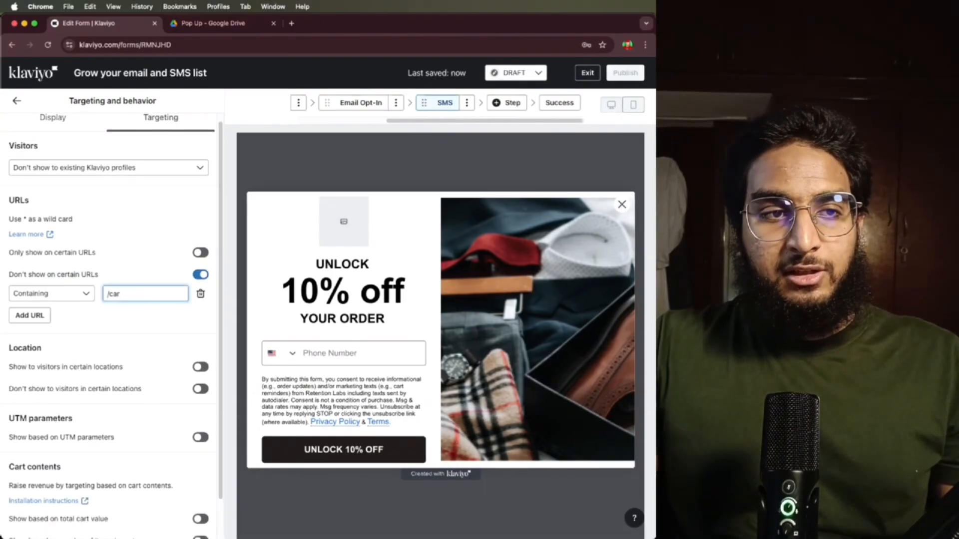
pyautogui.write('t')
pyautogui.click(31, 321)
pyautogui.click(143, 313)
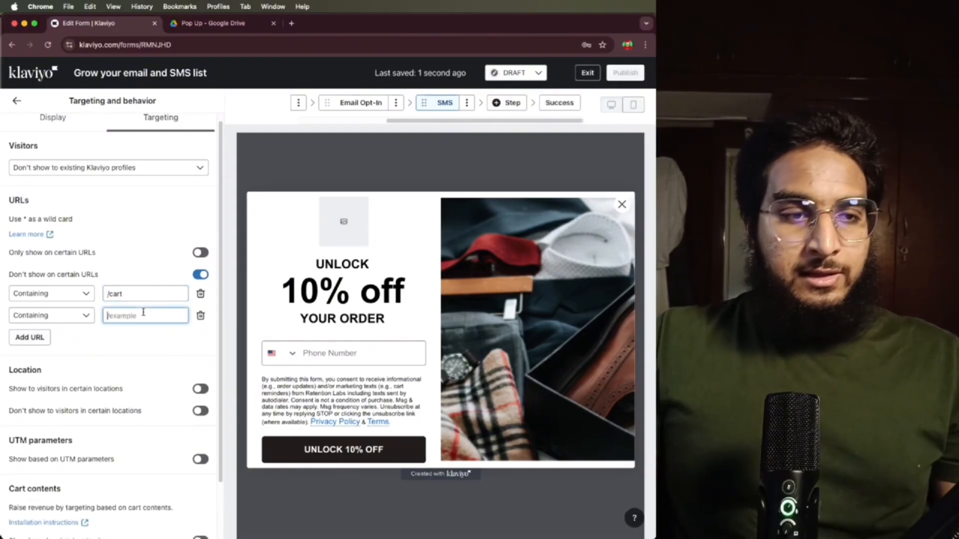
pyautogui.write('/checkout')
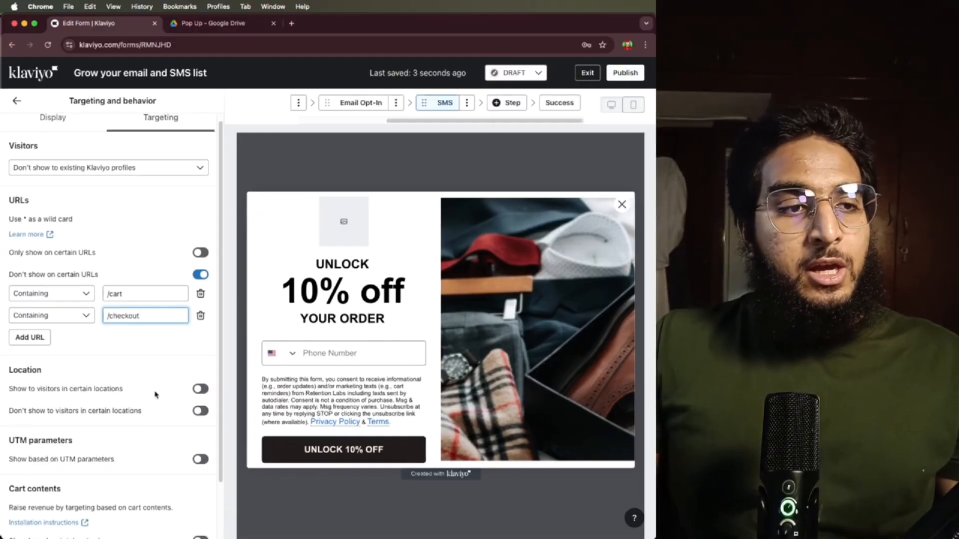
# - Review the location, UTM parameter and cart contents targeting options, and return to the form overview
pyautogui.scroll(-1, 160, 387)
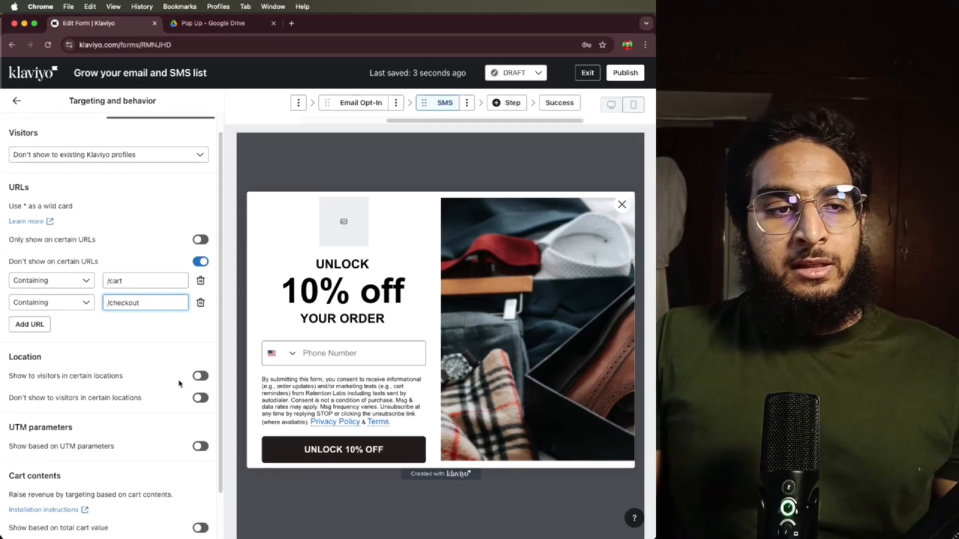
pyautogui.scroll(-3, 145, 399)
pyautogui.scroll(-1, 132, 411)
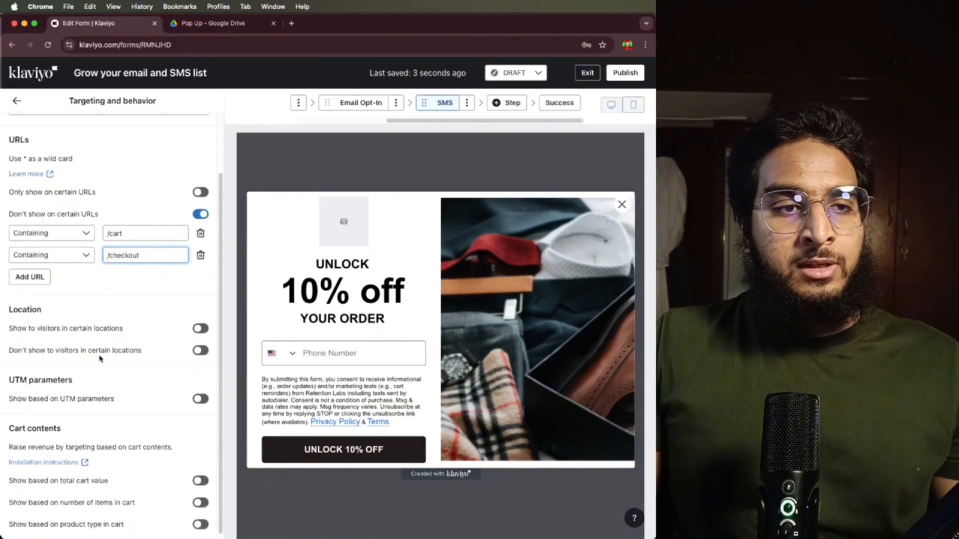
pyautogui.scroll(-1, 114, 362)
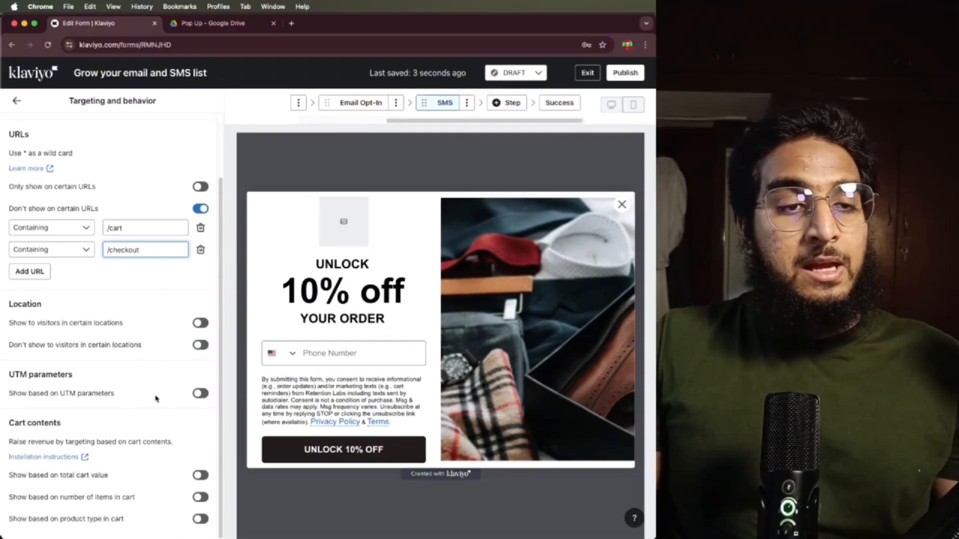
pyautogui.scroll(5, 150, 420)
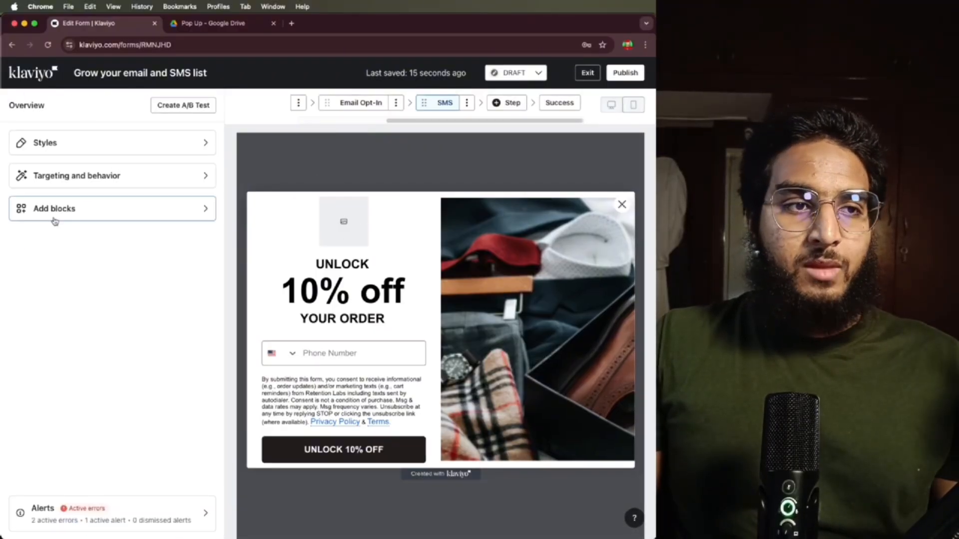
# - Try to publish the form and review its active alerts before exiting to the sign-up forms list
pyautogui.click(625, 72)
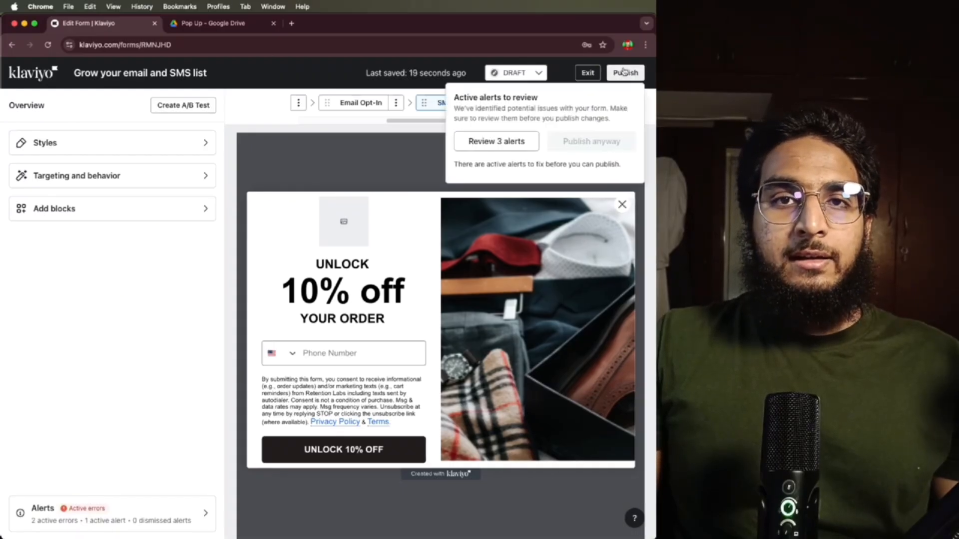
pyautogui.click(513, 148)
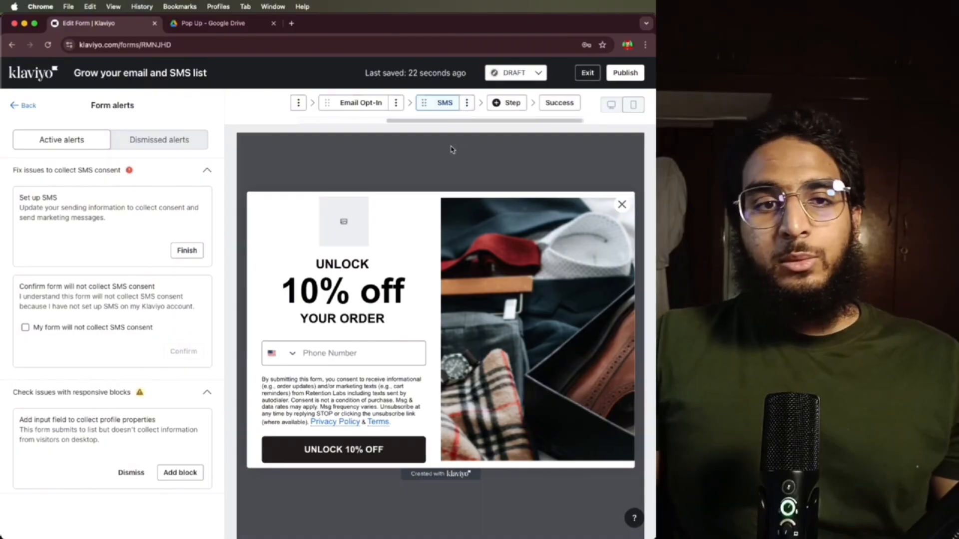
pyautogui.click(587, 73)
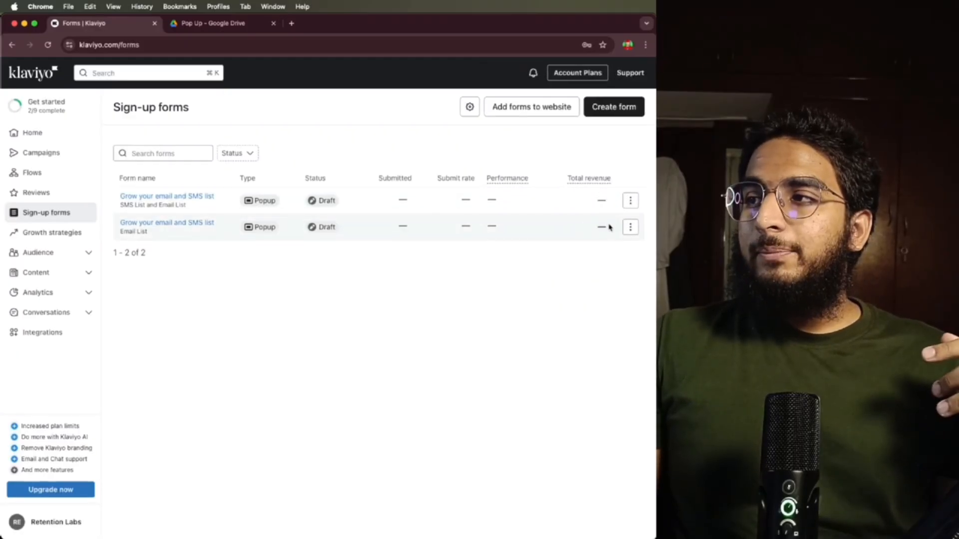
# - Clone the "Grow your email and SMS list" popup that uses only the Email List, naming the copy Mobile
pyautogui.click(629, 229)
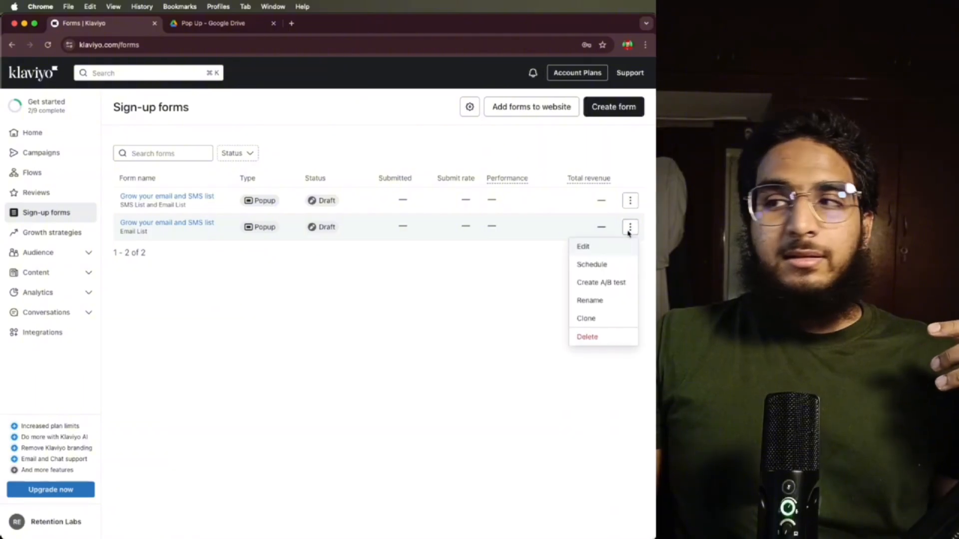
pyautogui.click(607, 319)
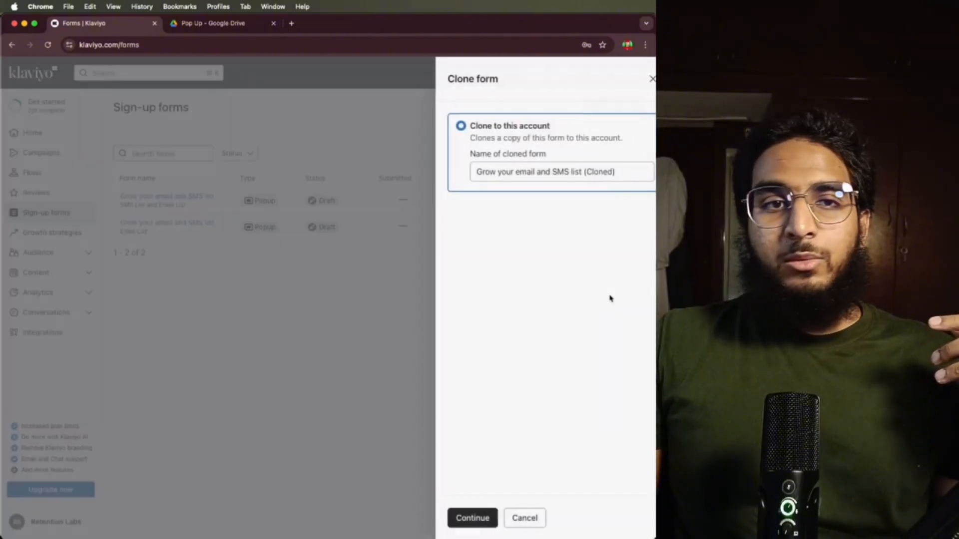
pyautogui.click(476, 172)
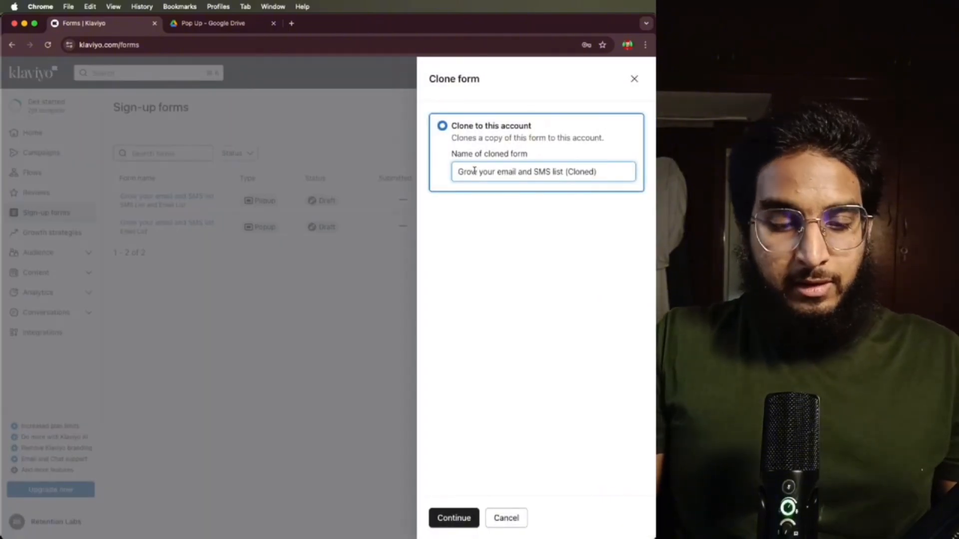
pyautogui.press('super+a')
pyautogui.press('BackSpace')
pyautogui.write('Mobile')
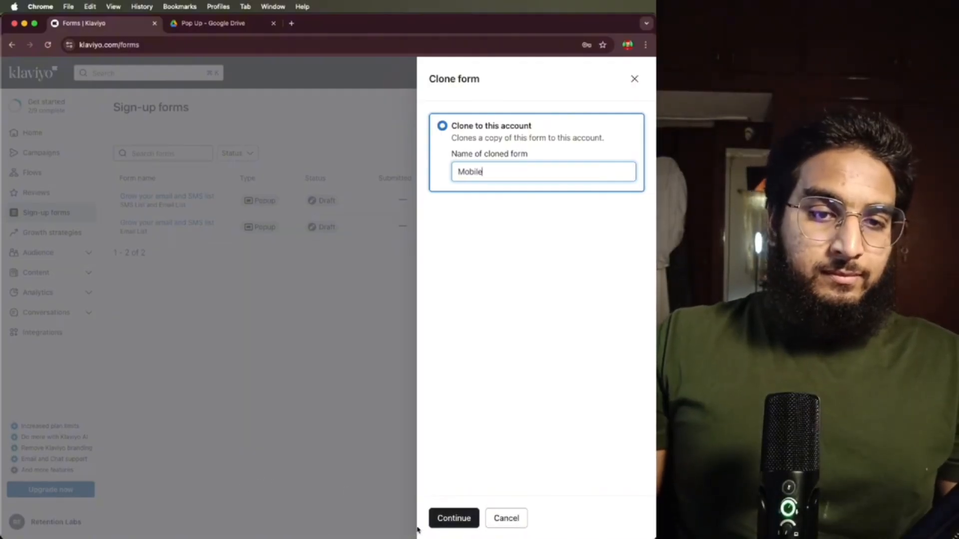
pyautogui.click(447, 521)
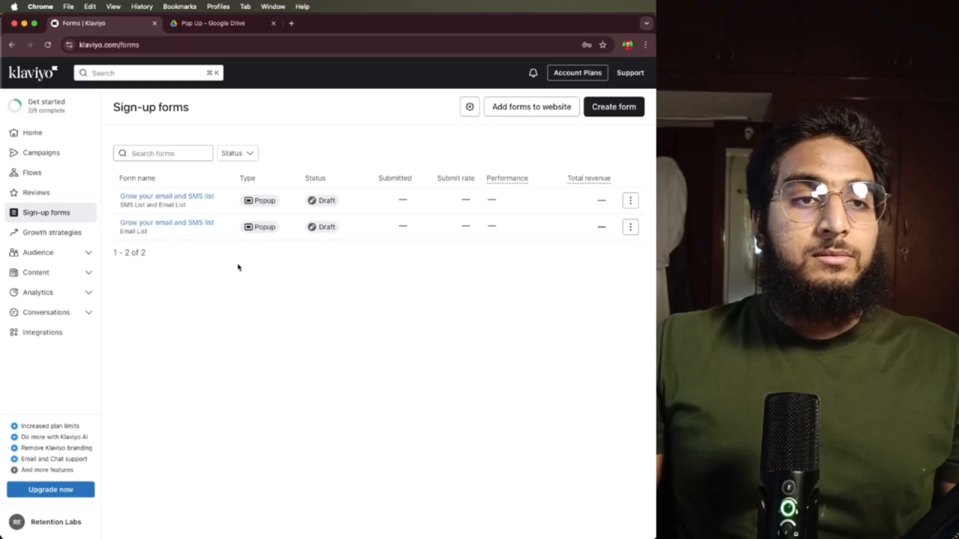
# - Open the Mobile form's targeting and behavior settings and restrict it to mobile devices only
pyautogui.click(132, 197)
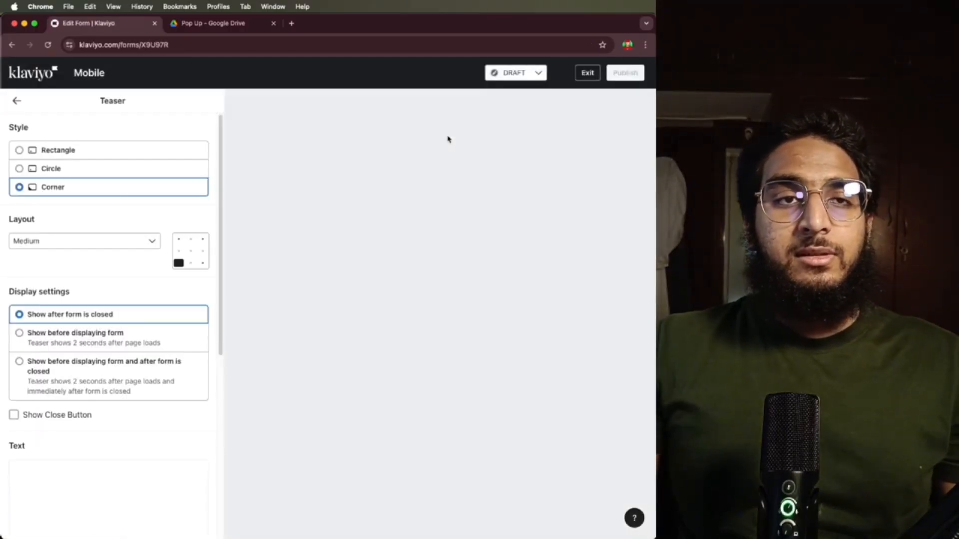
pyautogui.click(17, 100)
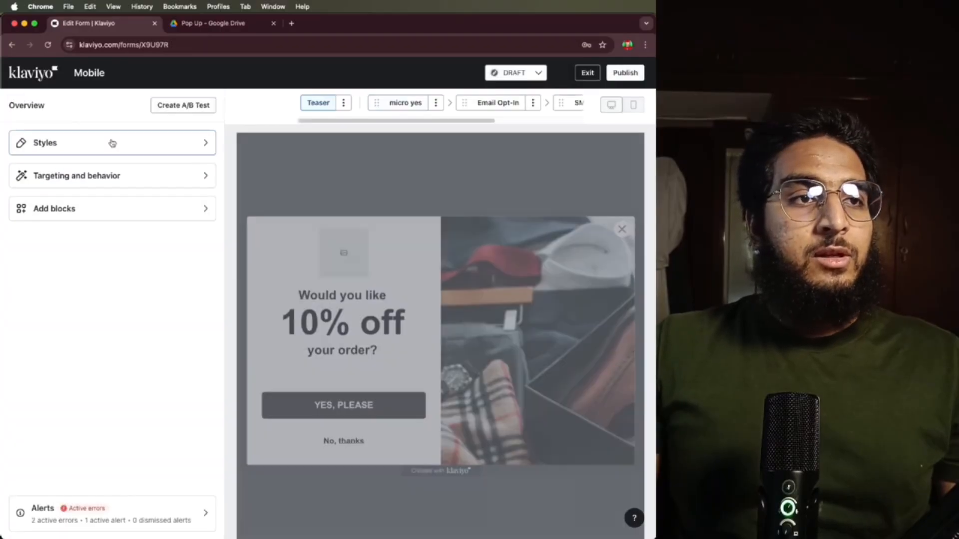
pyautogui.click(92, 180)
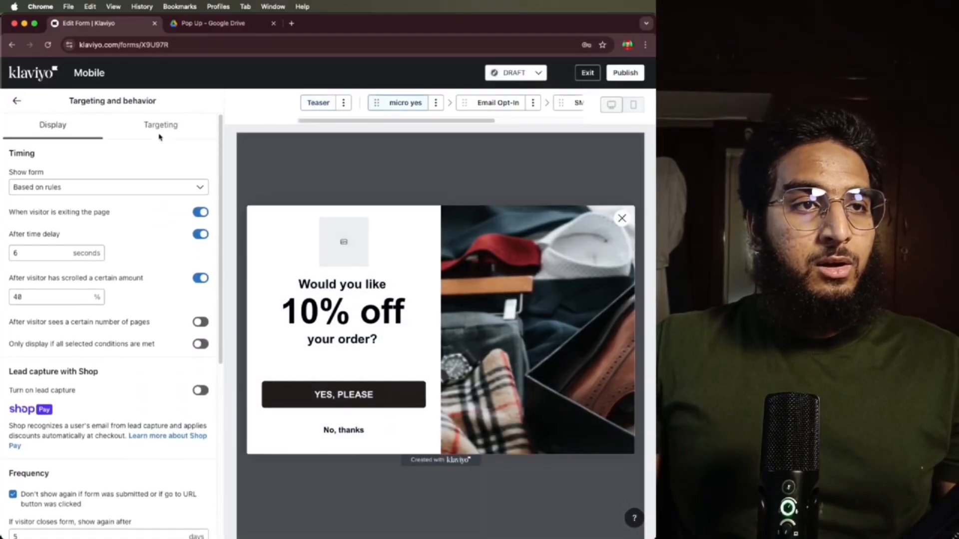
pyautogui.scroll(-6, 101, 224)
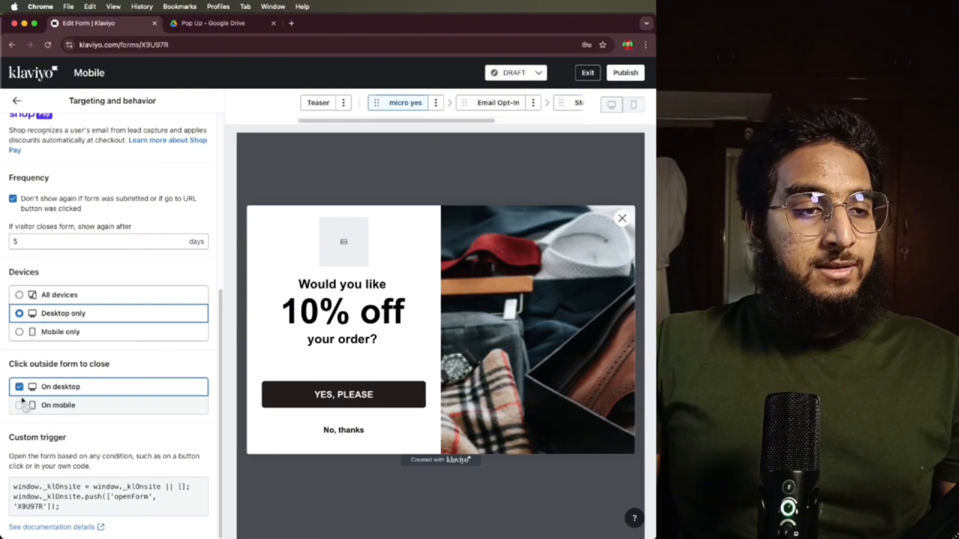
pyautogui.click(20, 332)
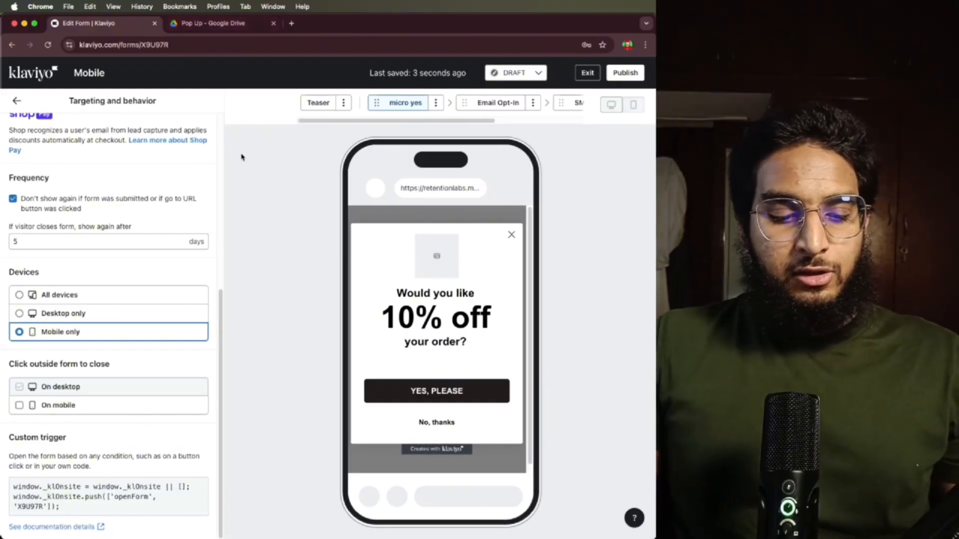
# - Switch to the Google Docs notes and check the recommended mobile trigger settings
pyautogui.press('super+grave')
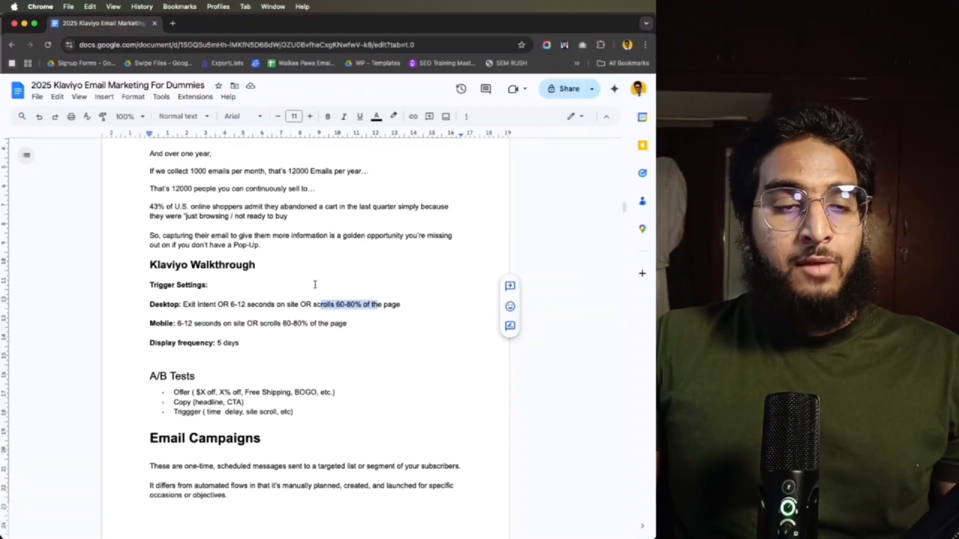
pyautogui.click(179, 313)
pyautogui.moveTo(151, 285); pyautogui.dragTo(199, 324)
pyautogui.click(198, 324)
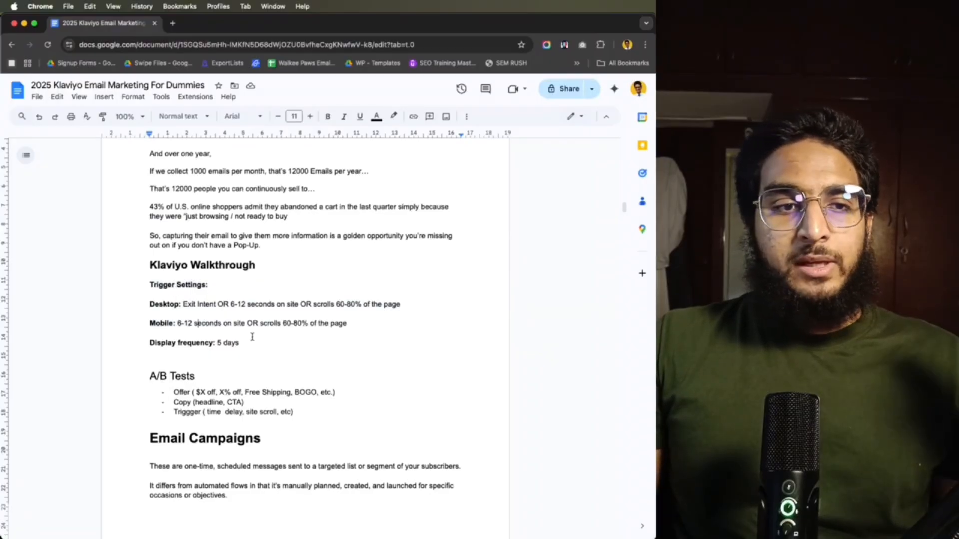
# - Read the A/B Tests section of the notes, covering the offer, copy and trigger ideas
pyautogui.scroll(-1, 252, 337)
pyautogui.scroll(-1, 180, 371)
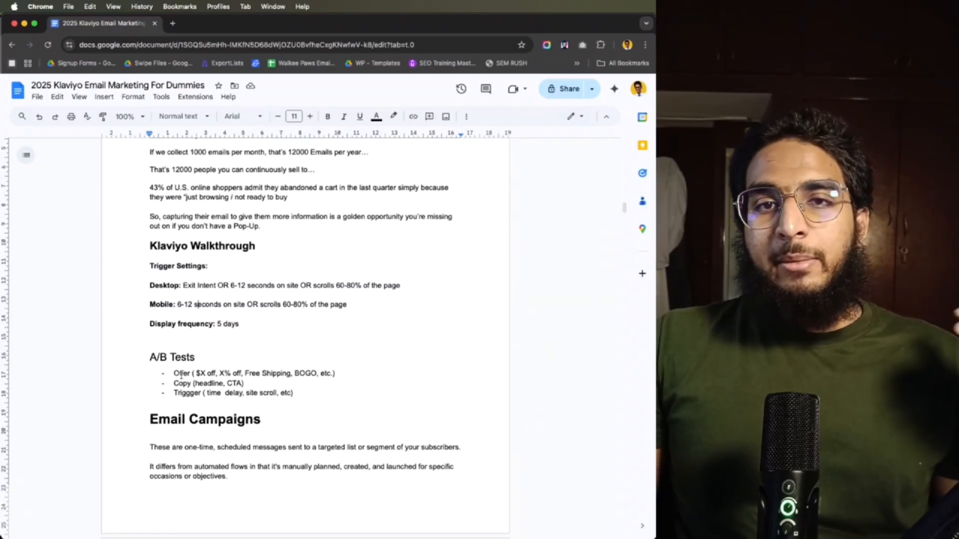
pyautogui.moveTo(175, 373); pyautogui.dragTo(290, 375)
pyautogui.click(337, 426)
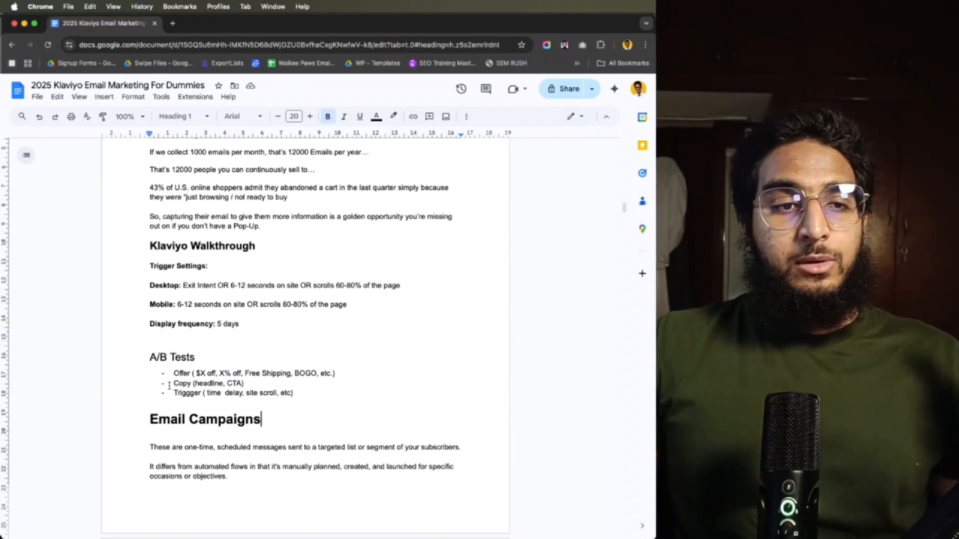
pyautogui.moveTo(170, 386); pyautogui.dragTo(350, 387)
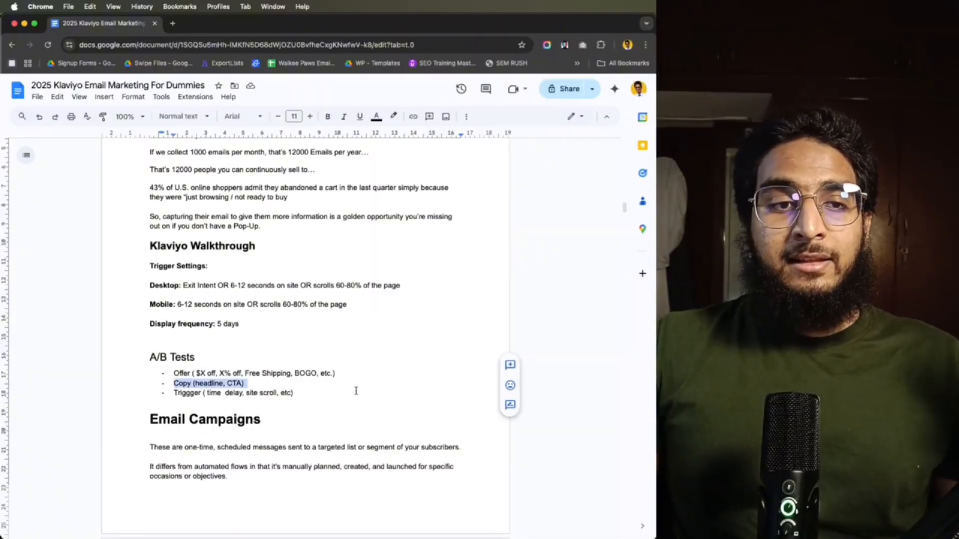
pyautogui.click(347, 400)
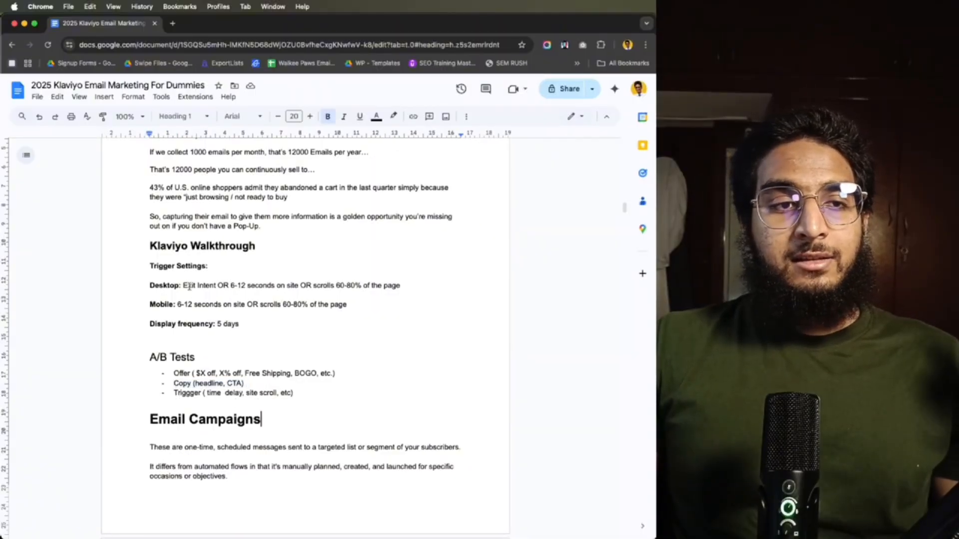
# - Read the Email Campaigns introduction in the notes, including the definition and the campaign examples
pyautogui.moveTo(232, 289); pyautogui.dragTo(246, 288)
pyautogui.click(246, 295)
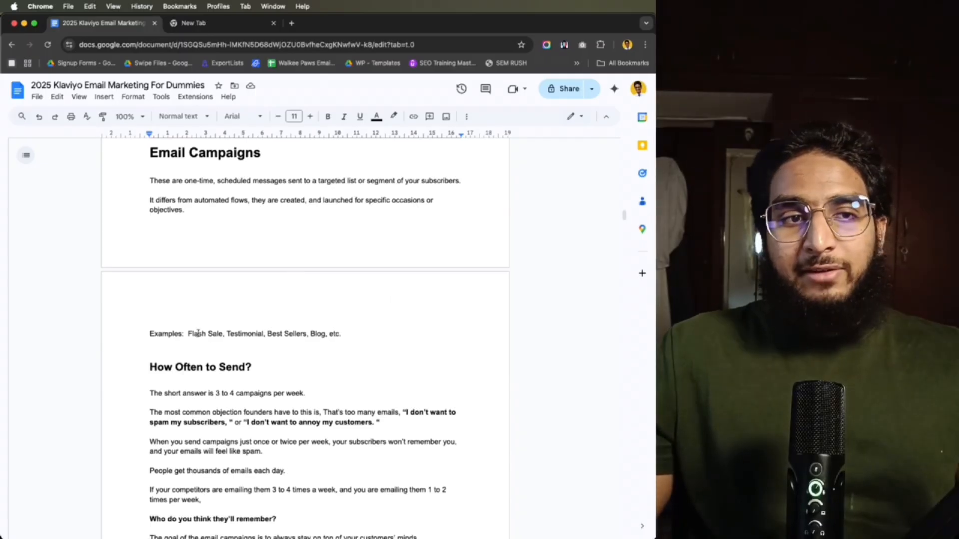
pyautogui.moveTo(189, 333); pyautogui.dragTo(208, 334)
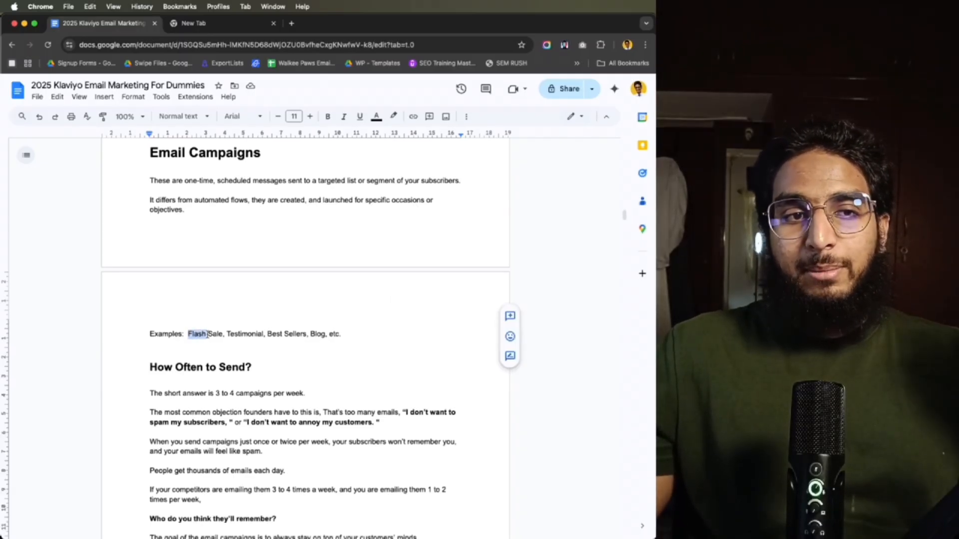
pyautogui.click(252, 367)
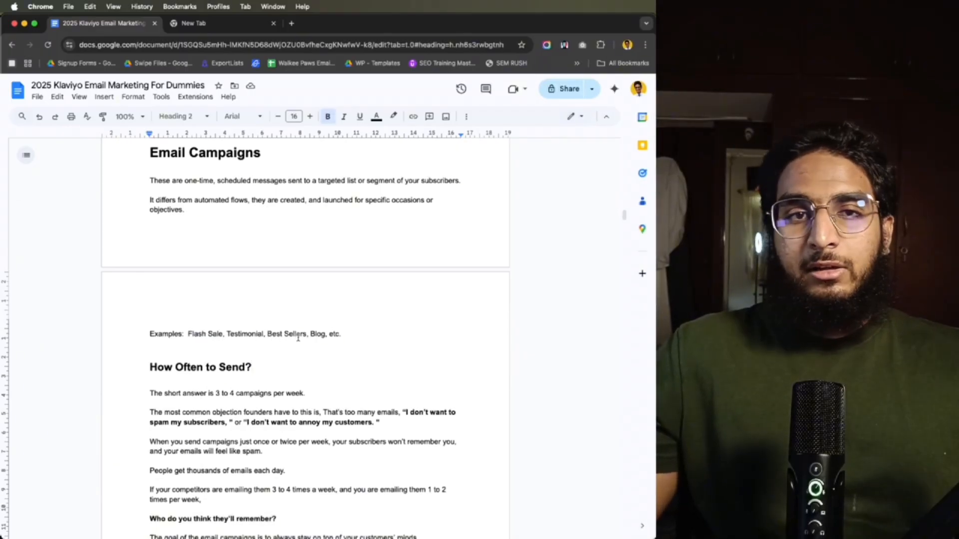
pyautogui.scroll(-1, 287, 360)
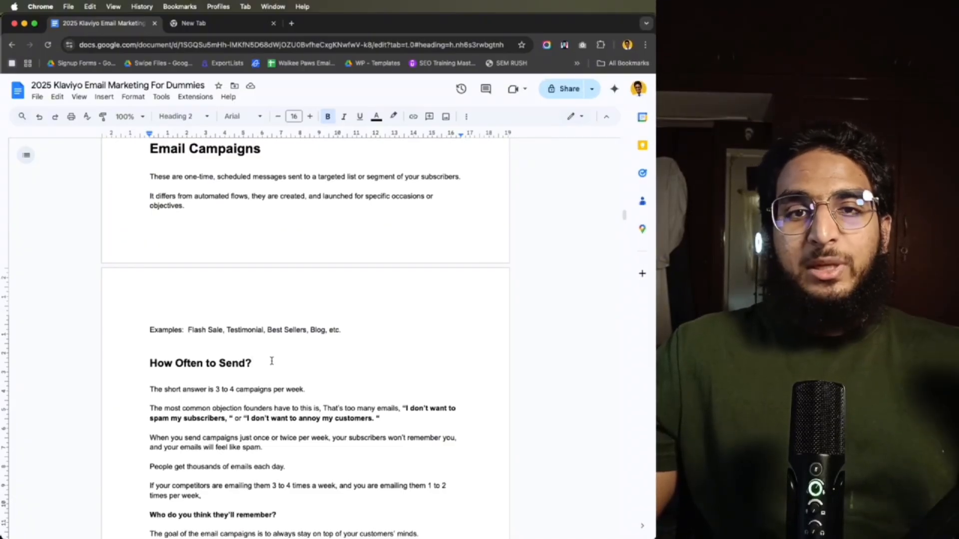
pyautogui.scroll(-1, 272, 360)
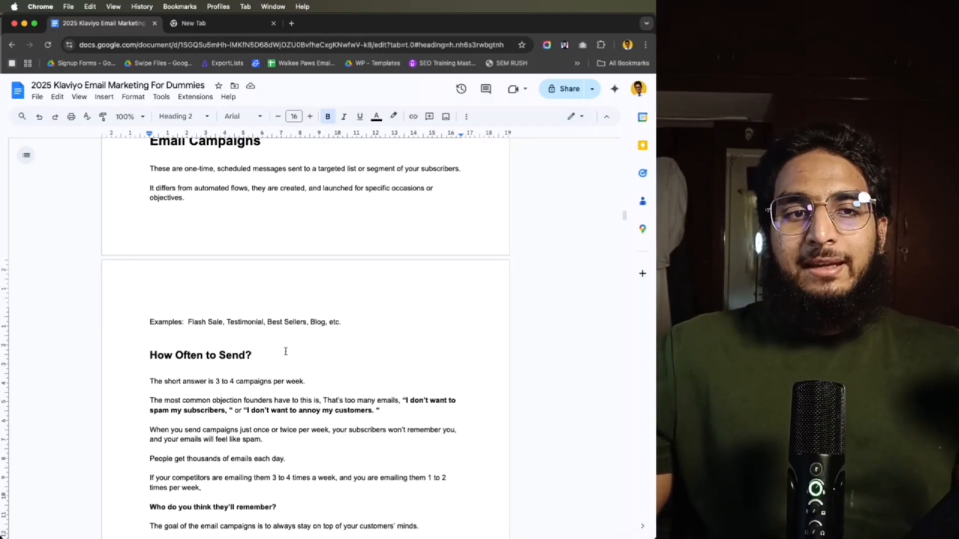
# - Read the How Often to Send section for the recommended campaign frequency and the reasoning behind it
pyautogui.moveTo(286, 352); pyautogui.dragTo(149, 355)
pyautogui.click(300, 371)
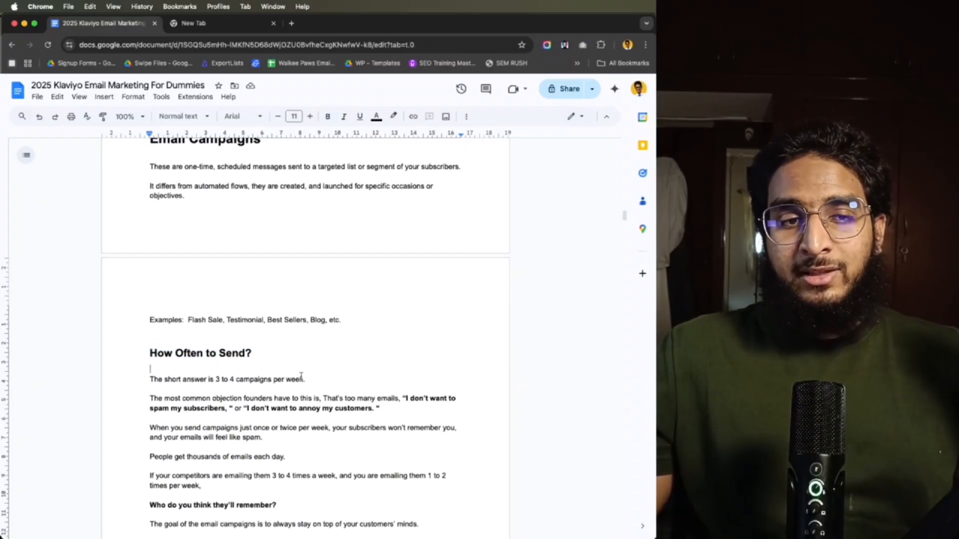
pyautogui.scroll(-1, 320, 390)
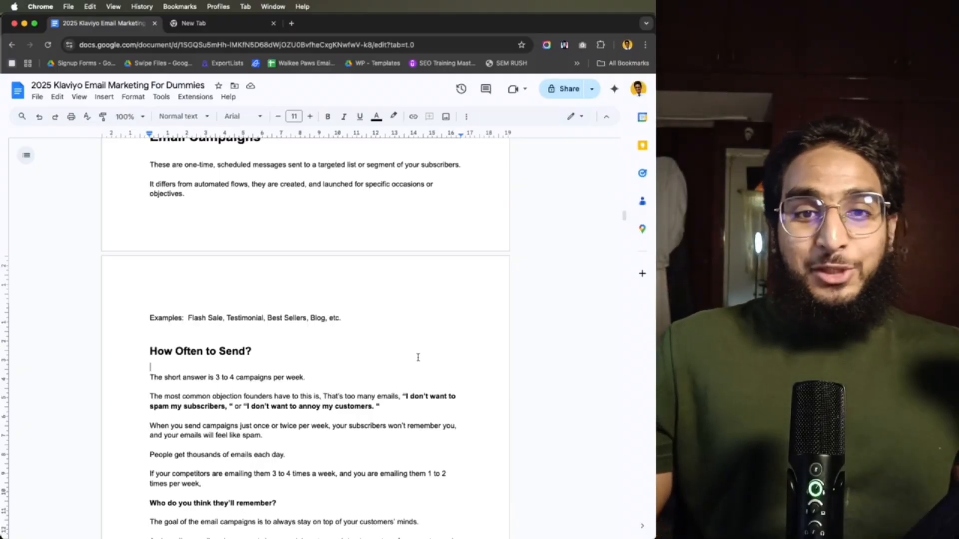
pyautogui.scroll(-2, 307, 400)
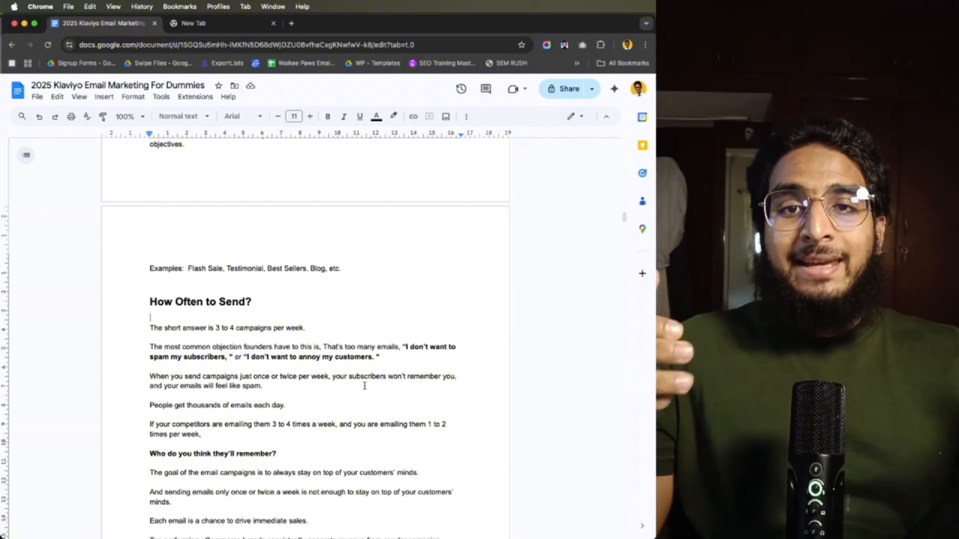
pyautogui.scroll(-1, 263, 413)
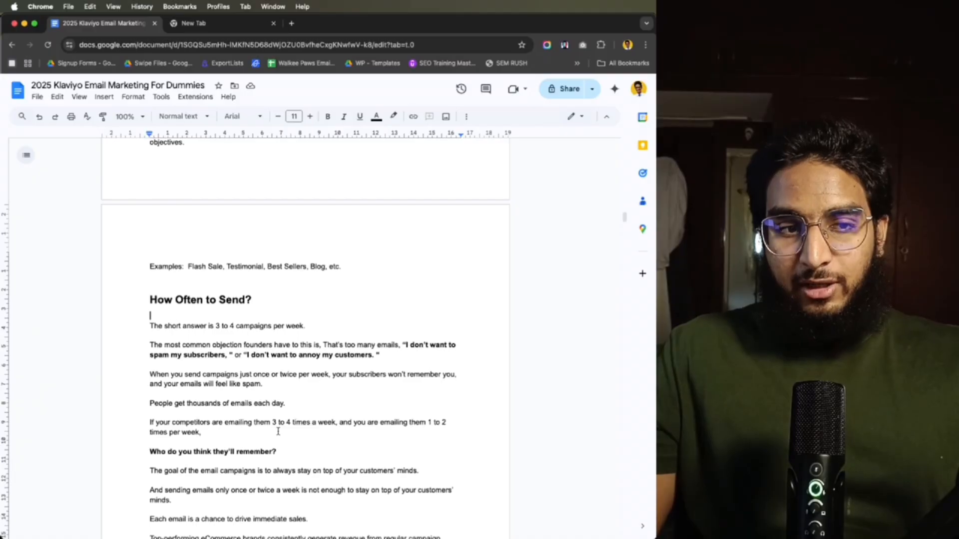
pyautogui.scroll(-1, 281, 427)
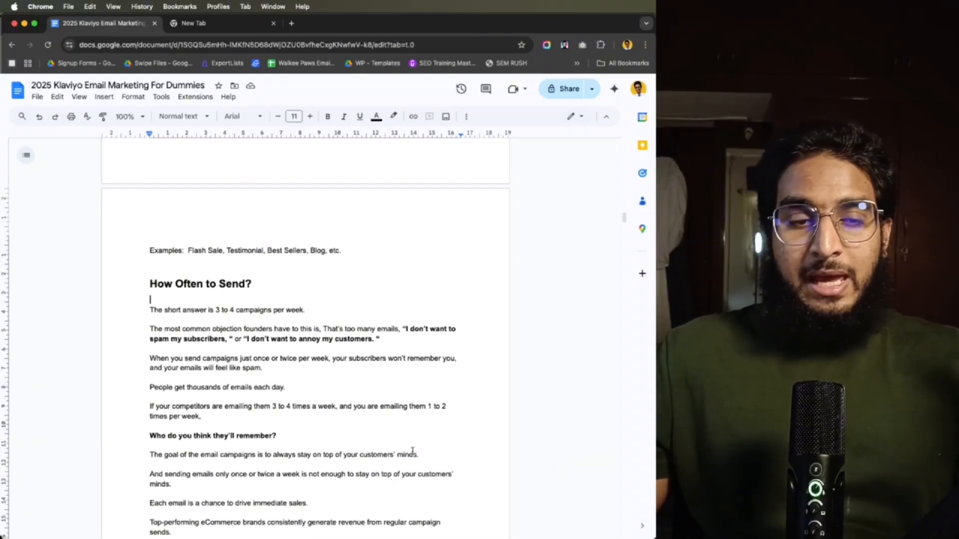
pyautogui.scroll(-5, 412, 451)
pyautogui.scroll(-5, 406, 417)
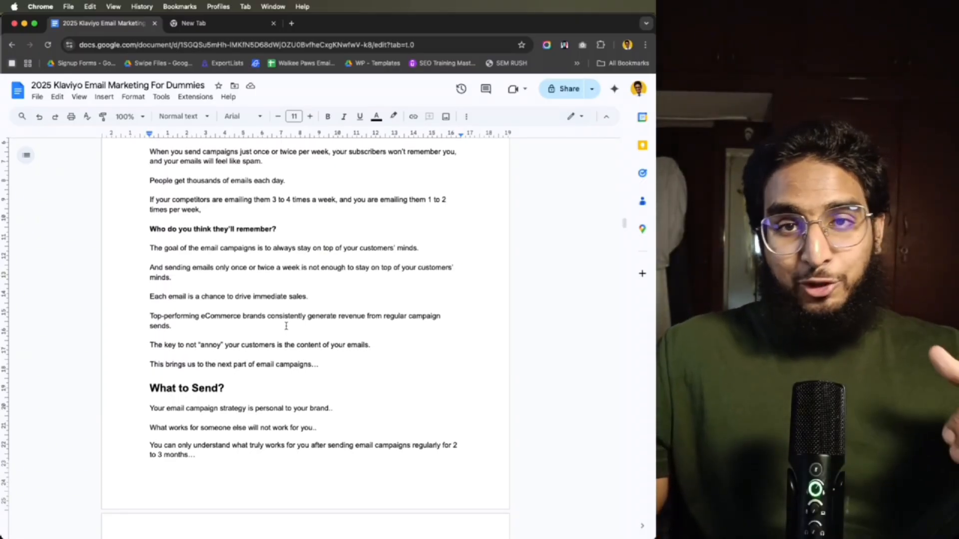
# - Review the What to Send section for advice on campaign strategy and the starting mix of email types
pyautogui.scroll(-1, 286, 333)
pyautogui.scroll(-1, 285, 334)
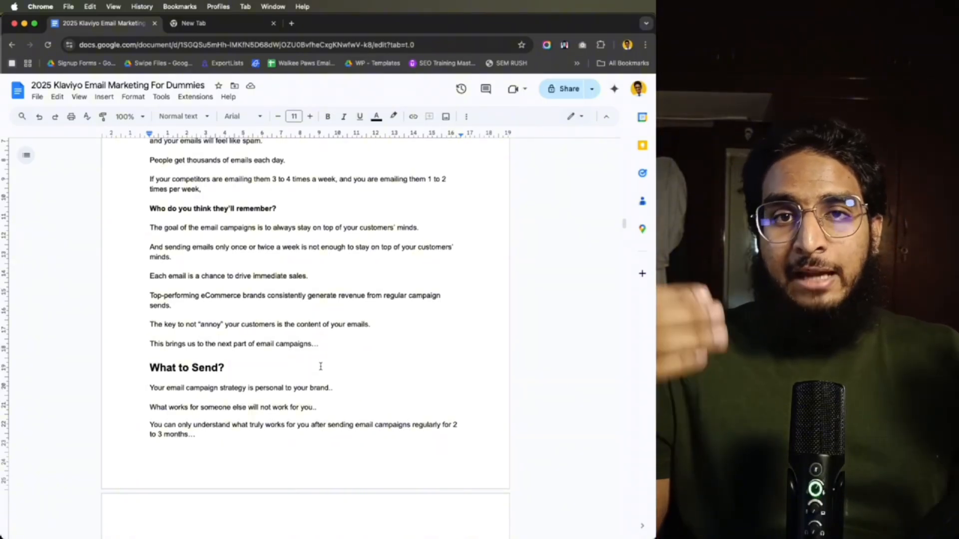
pyautogui.scroll(-5, 320, 367)
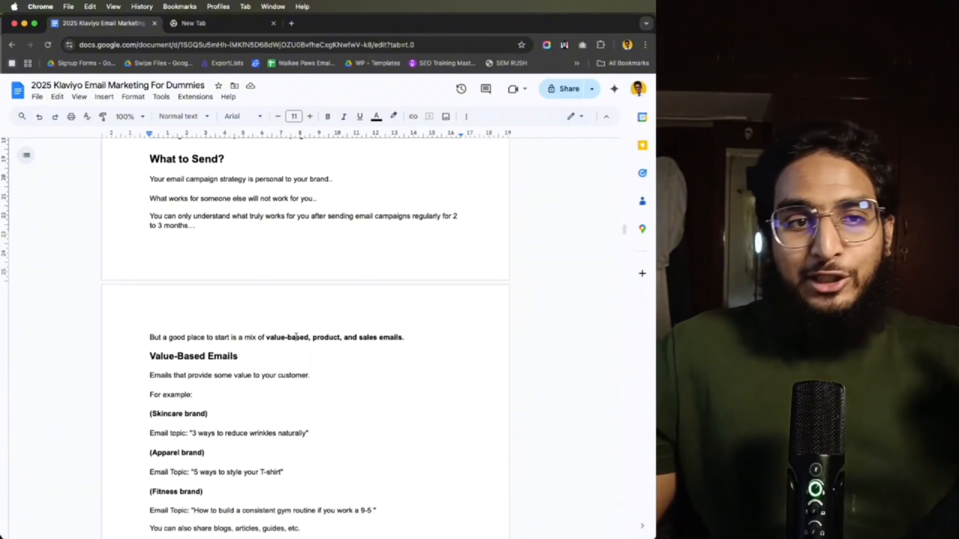
pyautogui.scroll(-1, 317, 353)
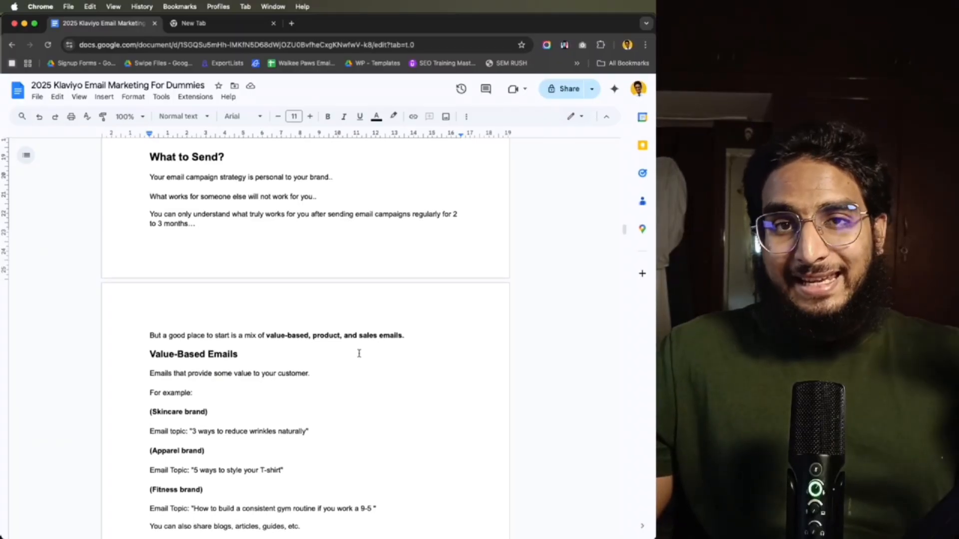
pyautogui.scroll(-1, 359, 353)
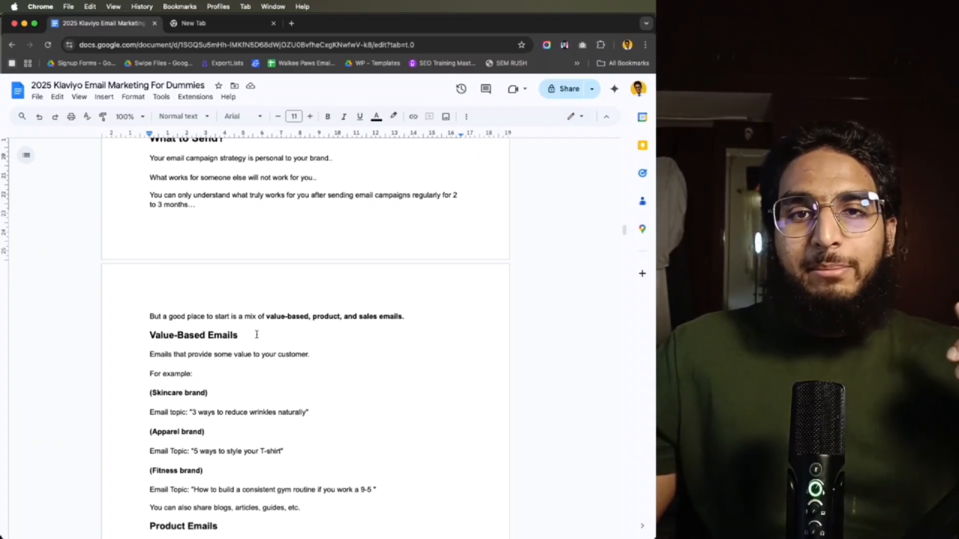
# - Examine the Value-Based Emails section and its example topics for skincare, apparel and fitness brands
pyautogui.click(61, 345)
pyautogui.click(264, 365)
pyautogui.scroll(-1, 237, 374)
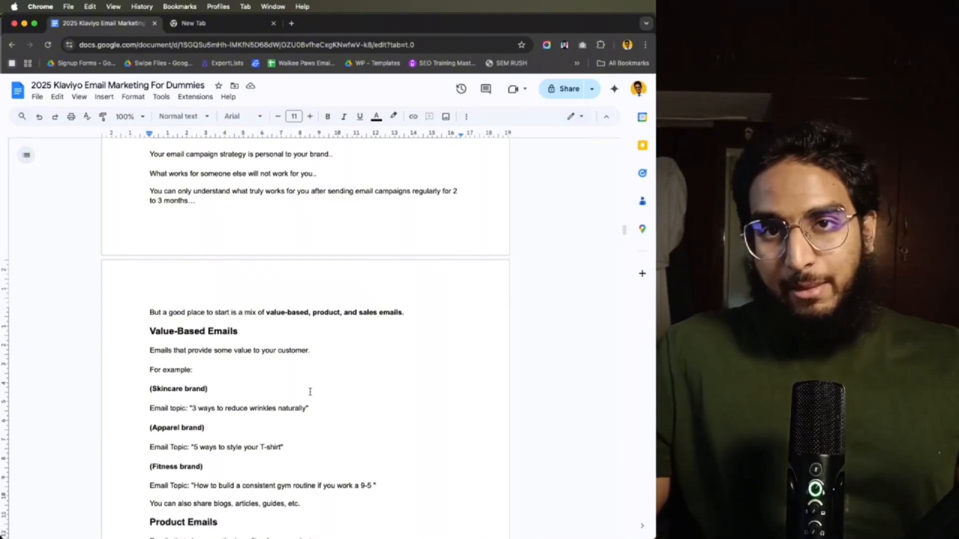
pyautogui.scroll(-1, 284, 382)
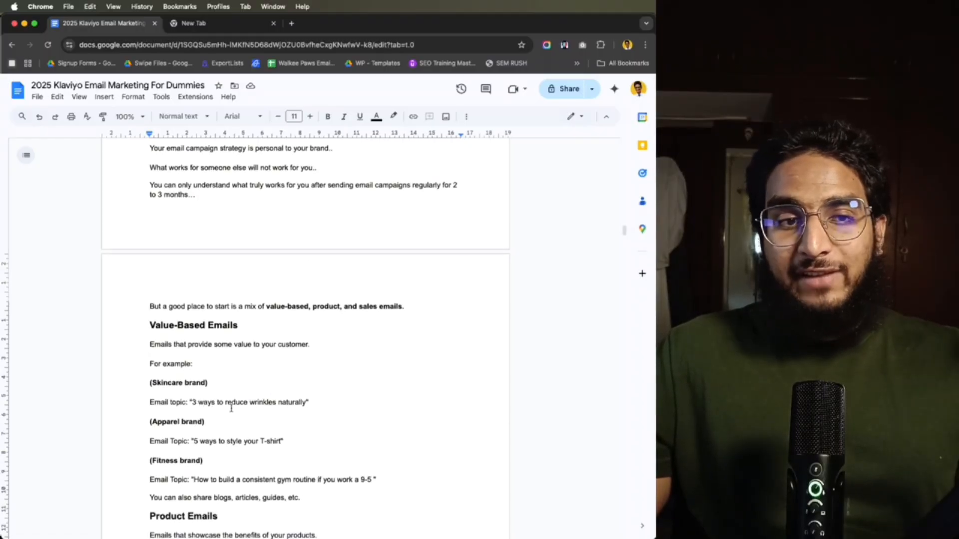
pyautogui.scroll(-1, 250, 409)
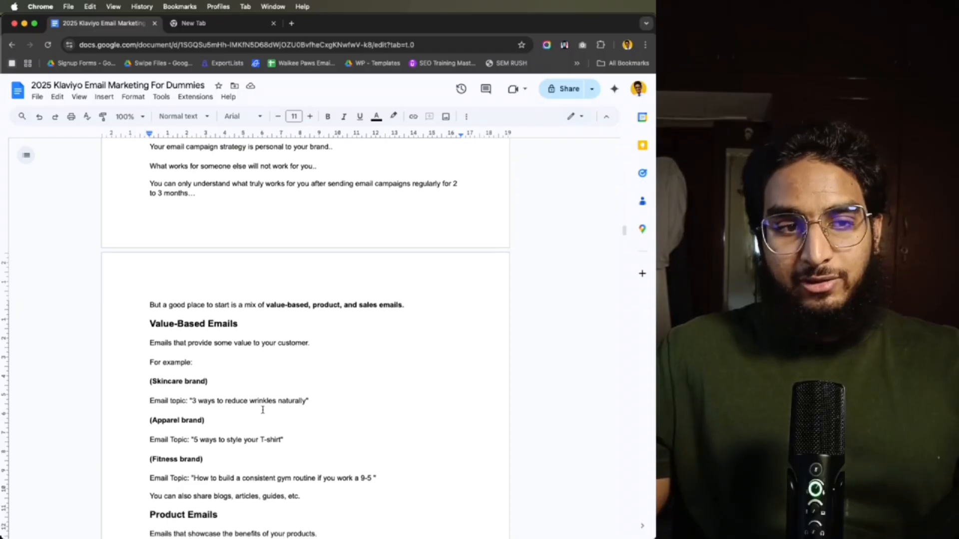
pyautogui.scroll(-3, 263, 410)
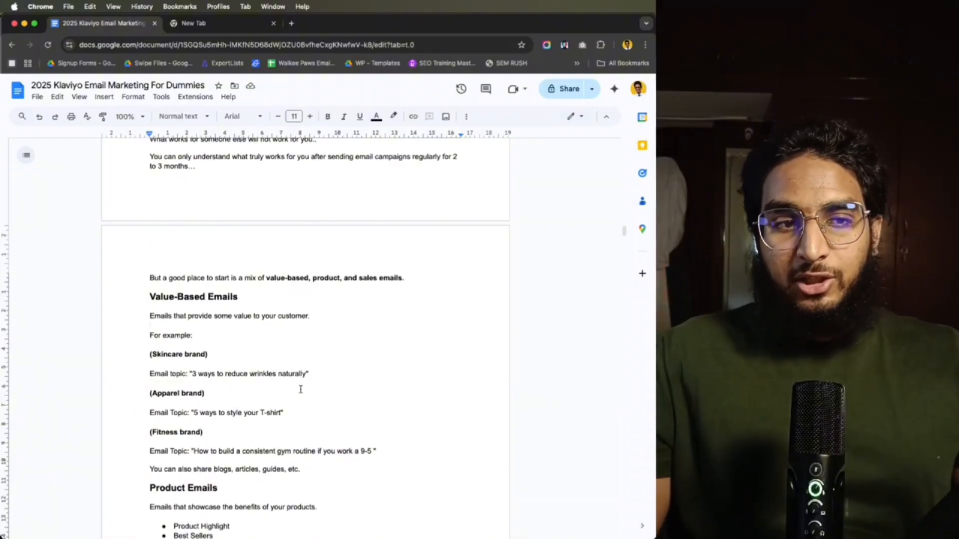
pyautogui.scroll(-3, 300, 389)
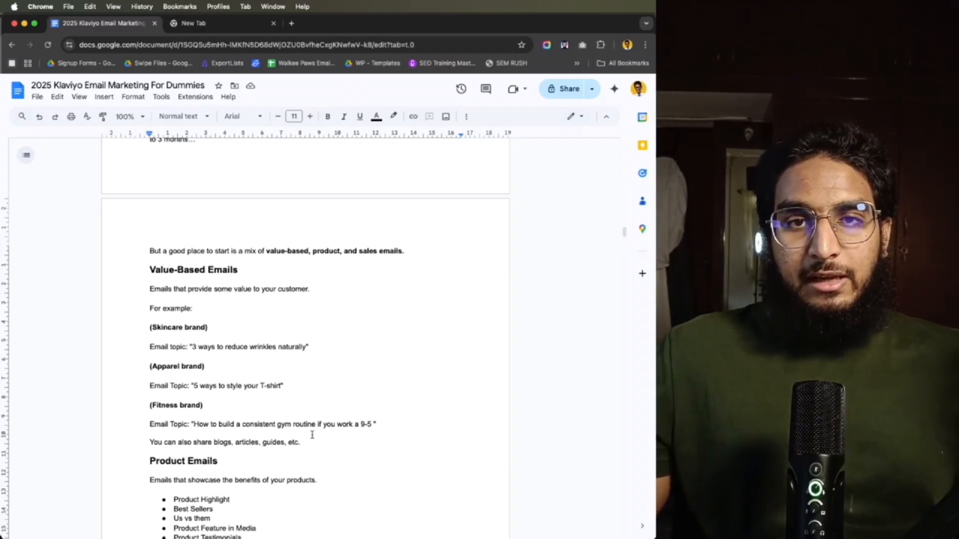
pyautogui.scroll(-1, 316, 437)
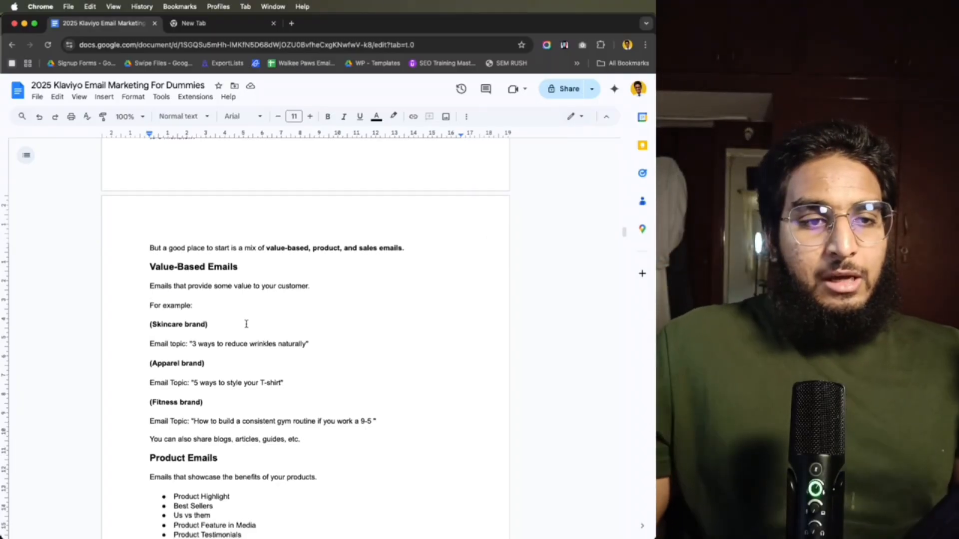
pyautogui.scroll(-1, 244, 329)
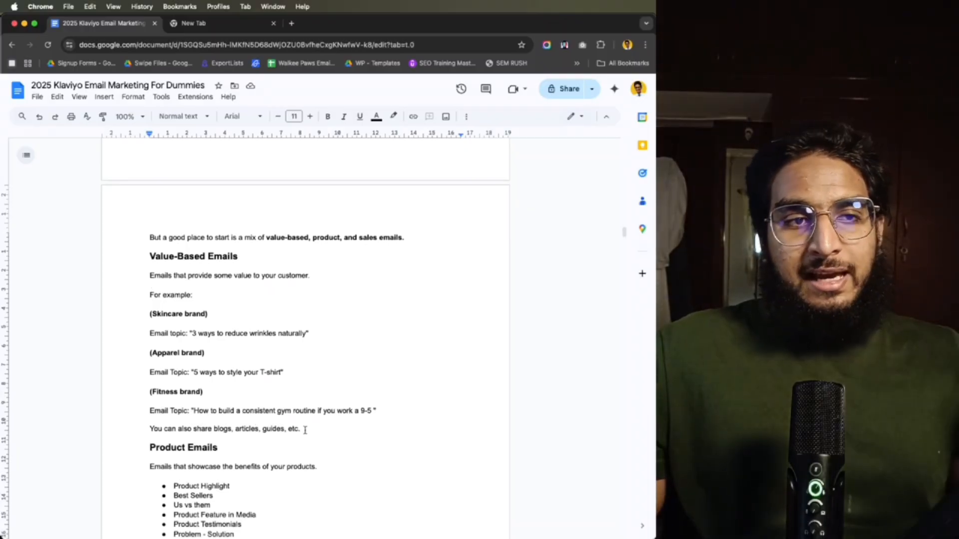
pyautogui.scroll(-1, 336, 381)
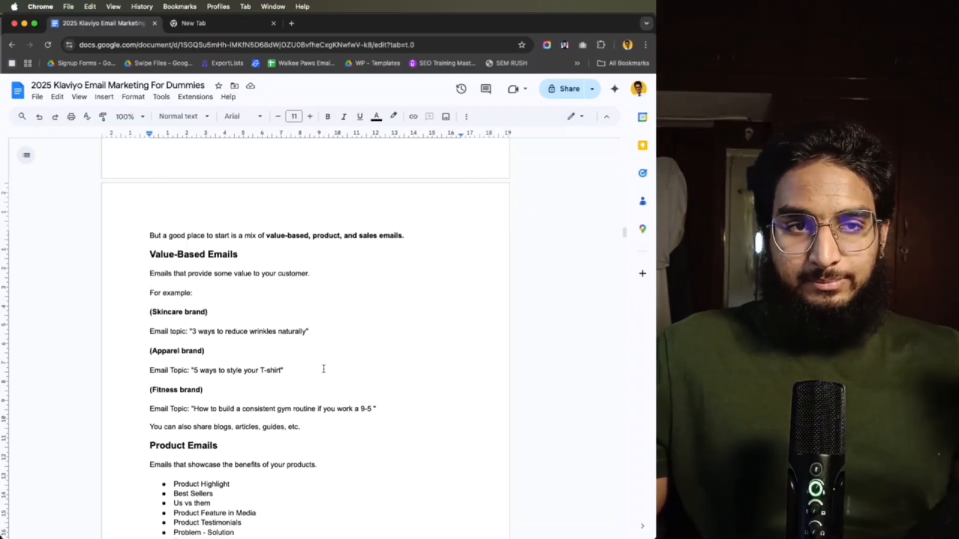
# - Go through the Product Emails section and its list of product-focused campaign ideas
pyautogui.scroll(-5, 300, 379)
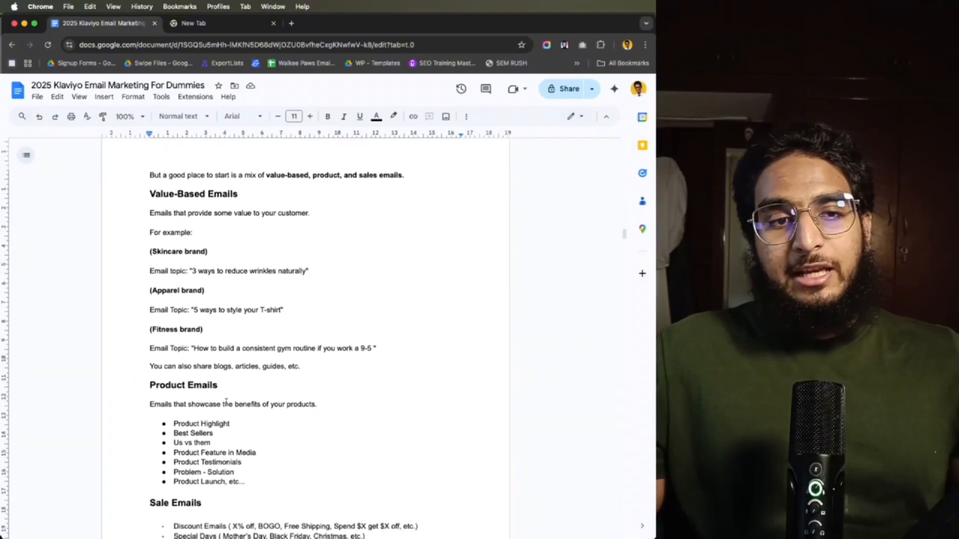
pyautogui.scroll(-1, 292, 438)
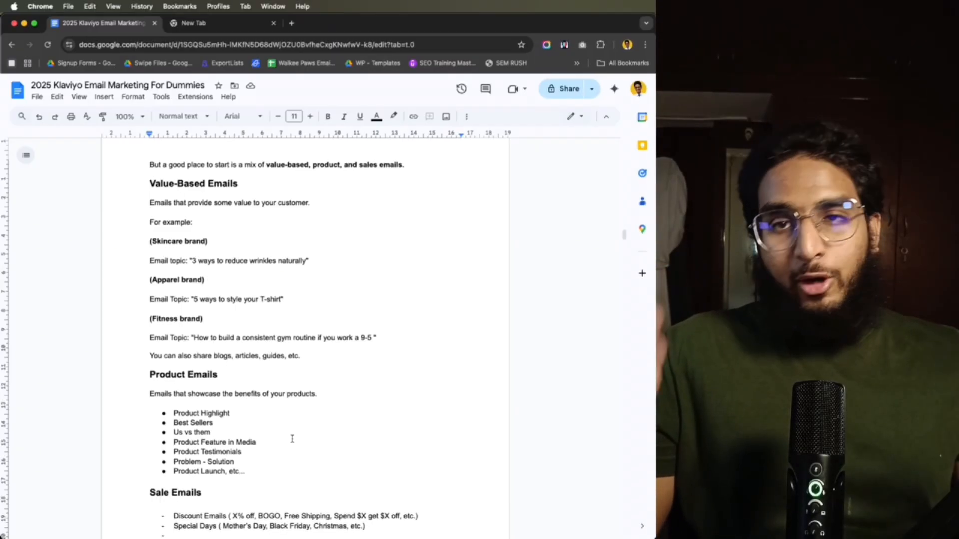
pyautogui.scroll(-1, 266, 434)
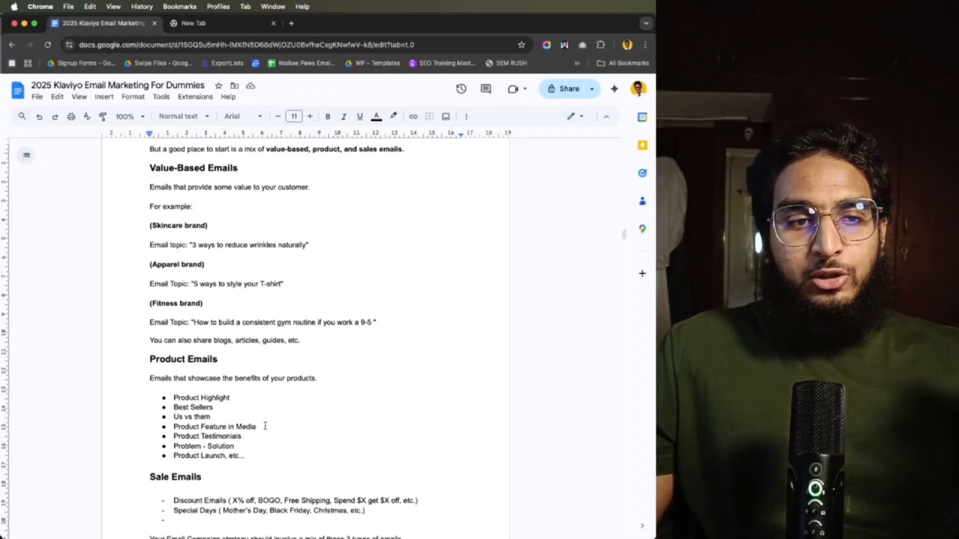
pyautogui.scroll(-1, 266, 418)
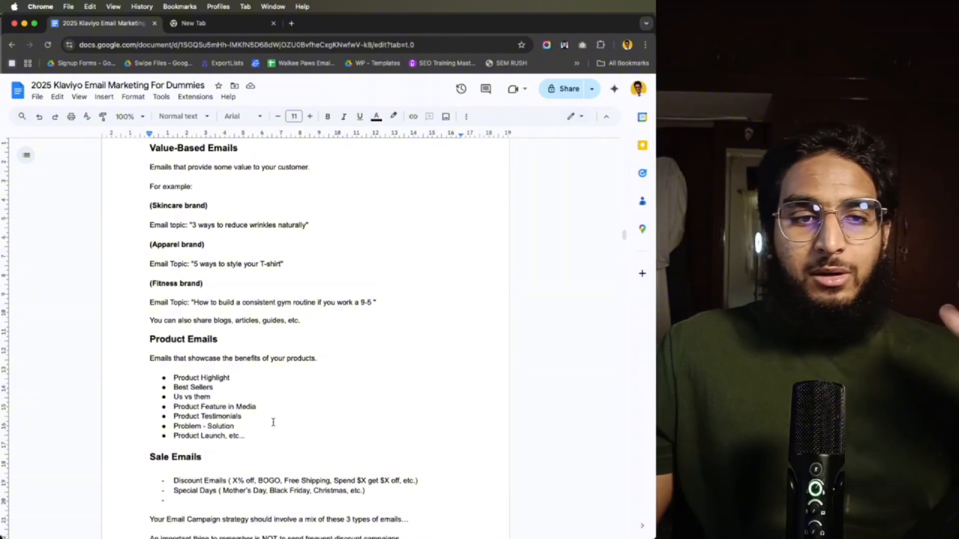
pyautogui.scroll(-1, 227, 389)
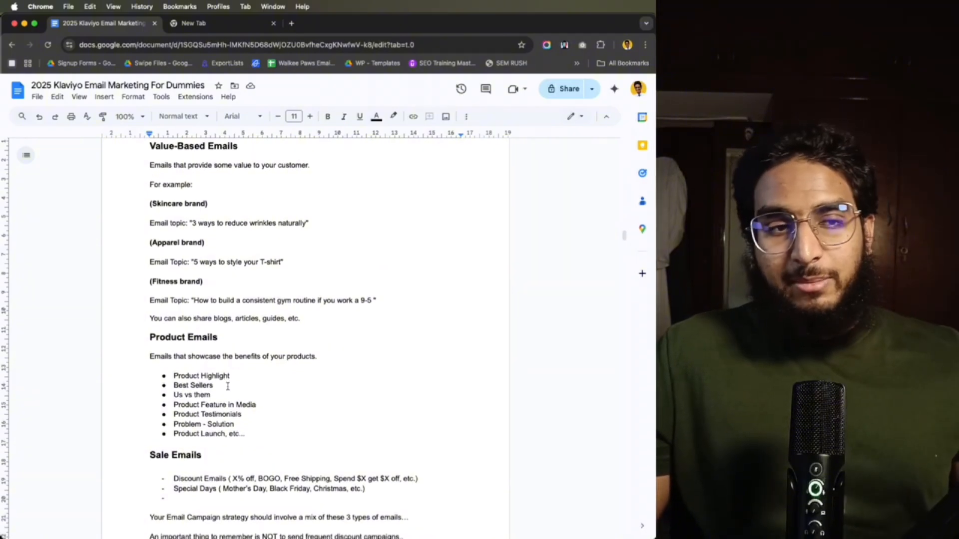
pyautogui.scroll(-4, 154, 328)
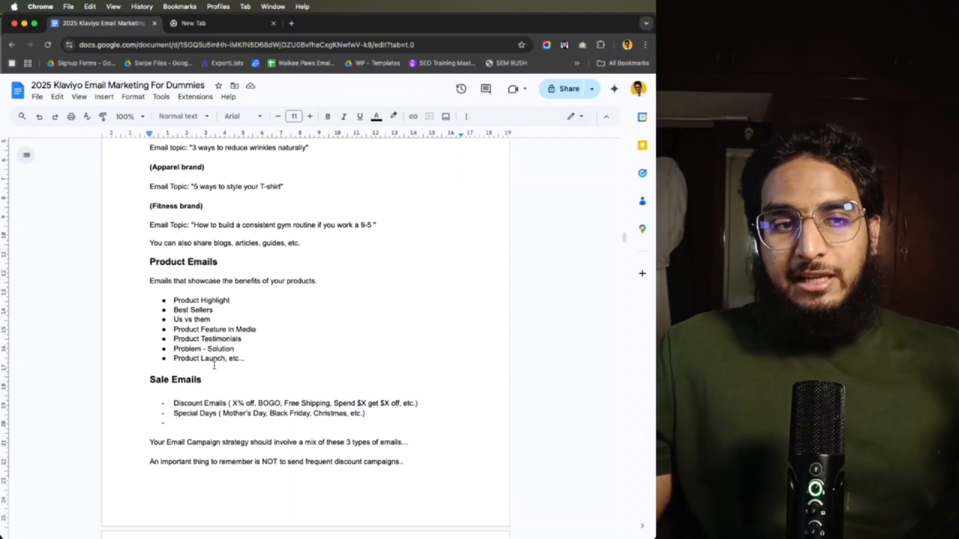
# - Read the Sale Emails section and the advice on discount frequency leading into Non-Discounted Email Campaigns
pyautogui.scroll(-1, 214, 365)
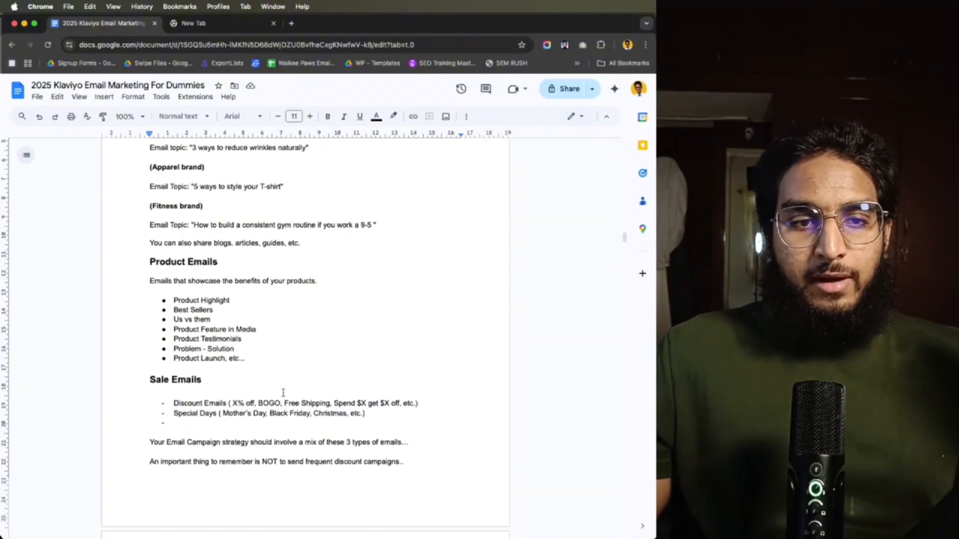
pyautogui.scroll(1, 230, 345)
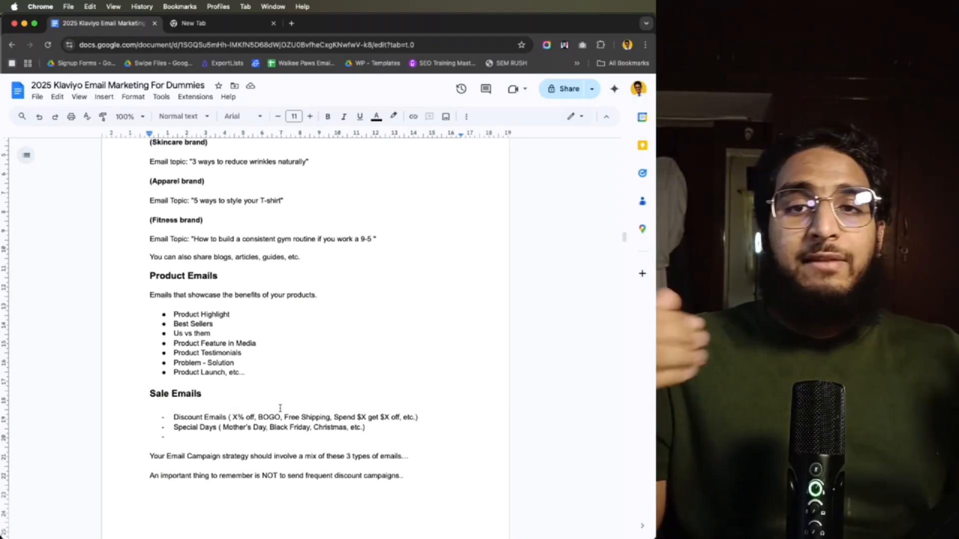
pyautogui.scroll(-5, 280, 408)
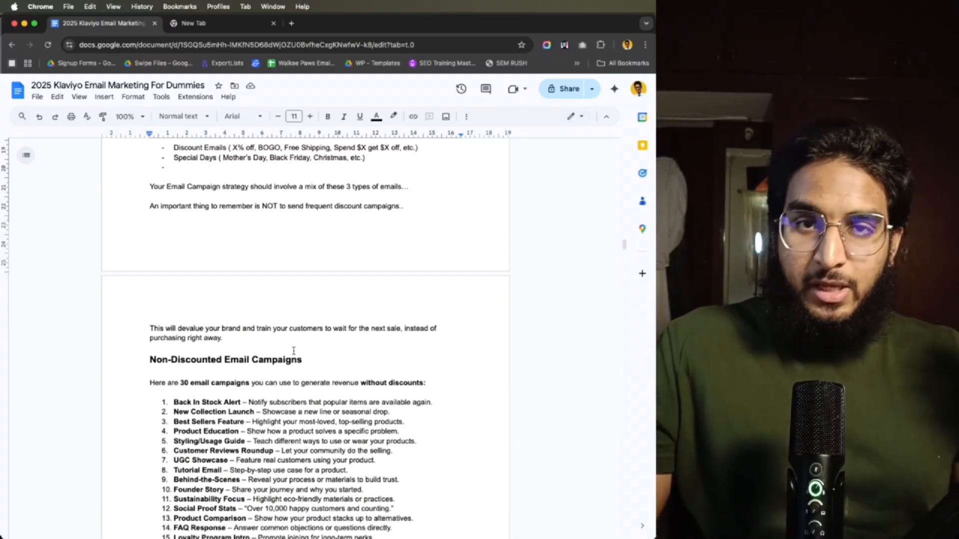
pyautogui.scroll(3, 295, 350)
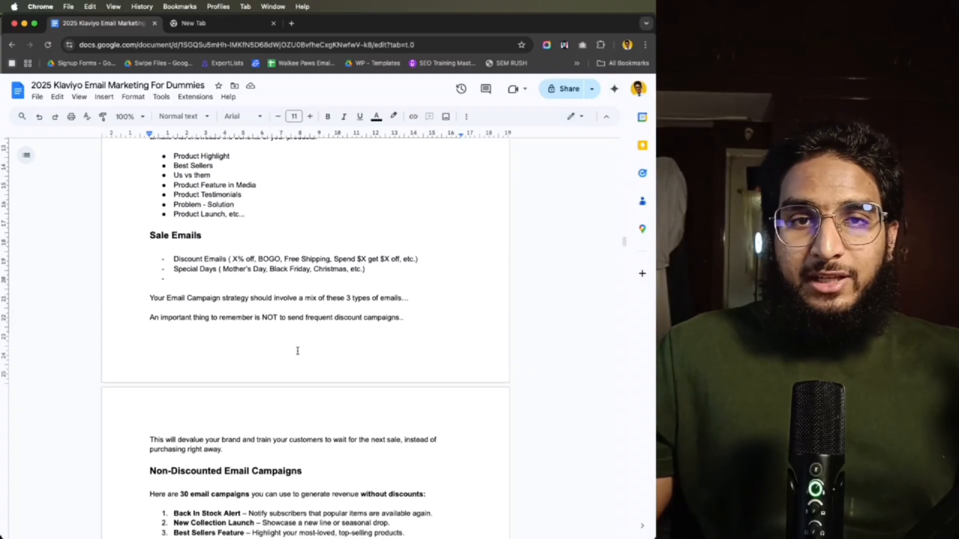
pyautogui.scroll(-1, 298, 351)
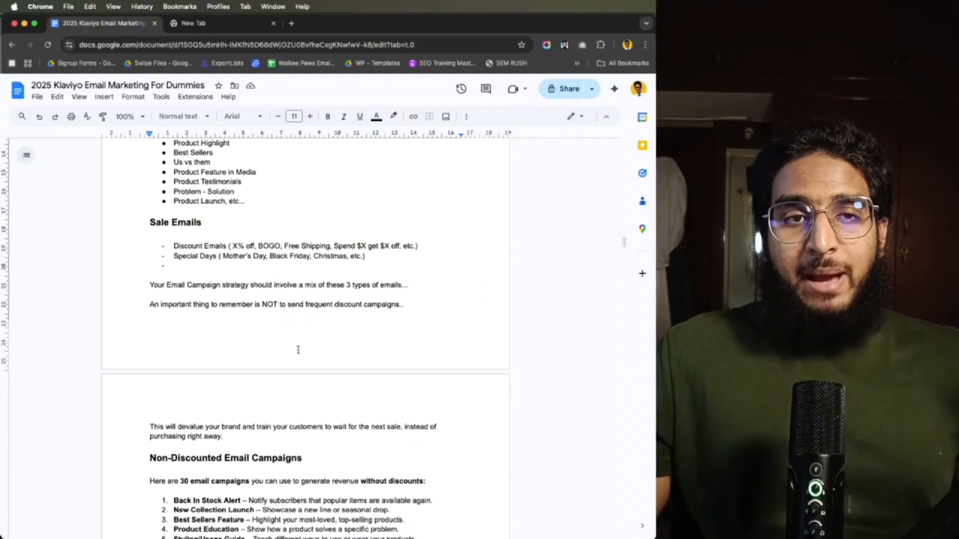
pyautogui.scroll(1, 299, 350)
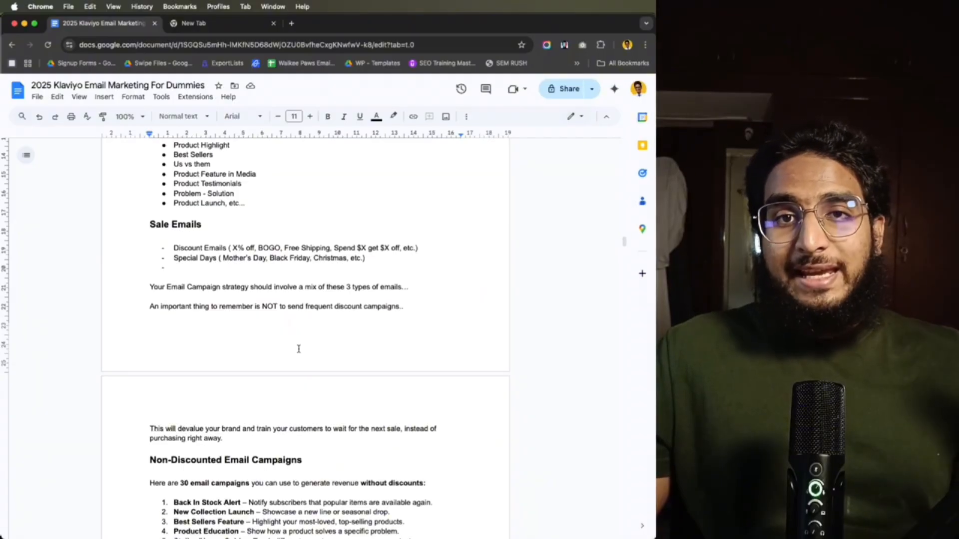
# - Revisit the notes on value-based, product and sale emails and how to mix the three types
pyautogui.scroll(-2, 299, 348)
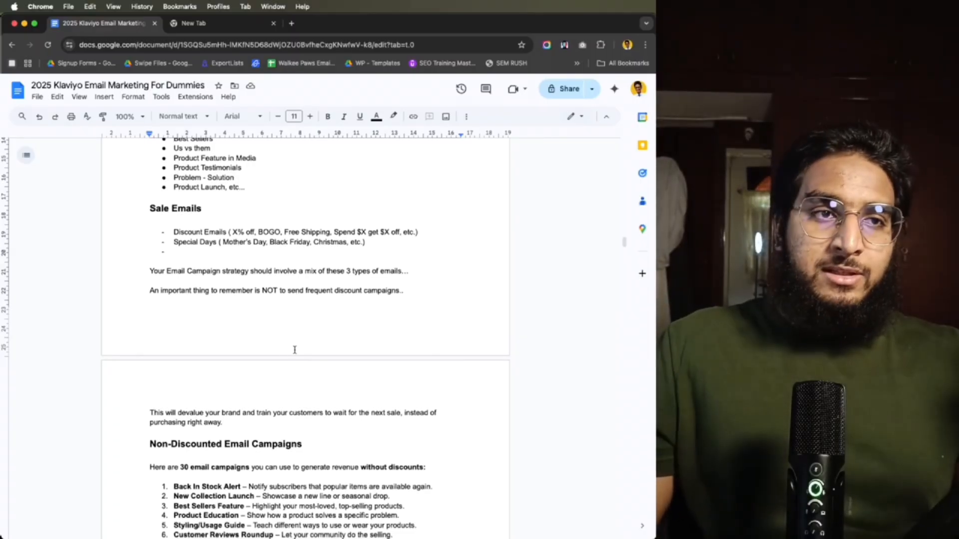
pyautogui.scroll(15, 295, 349)
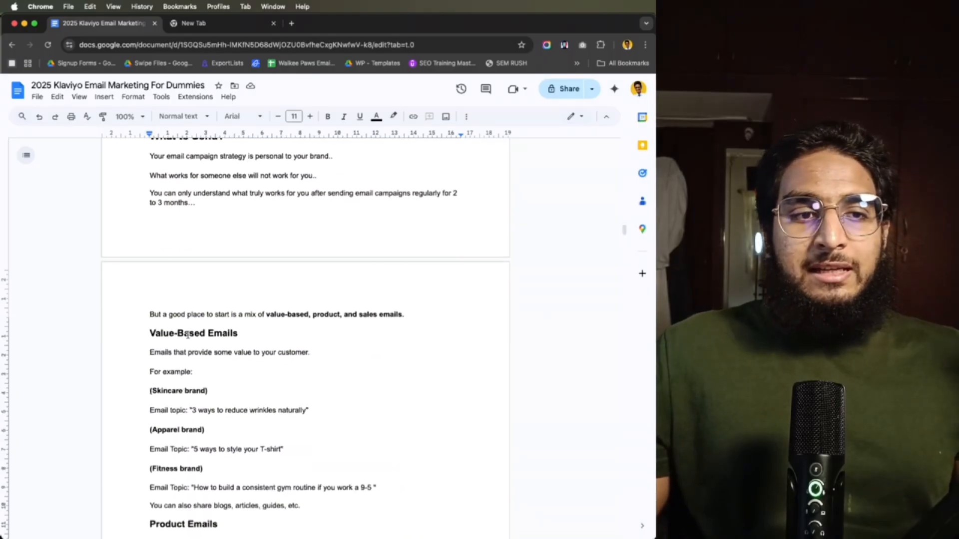
pyautogui.scroll(-5, 187, 335)
pyautogui.scroll(1, 179, 235)
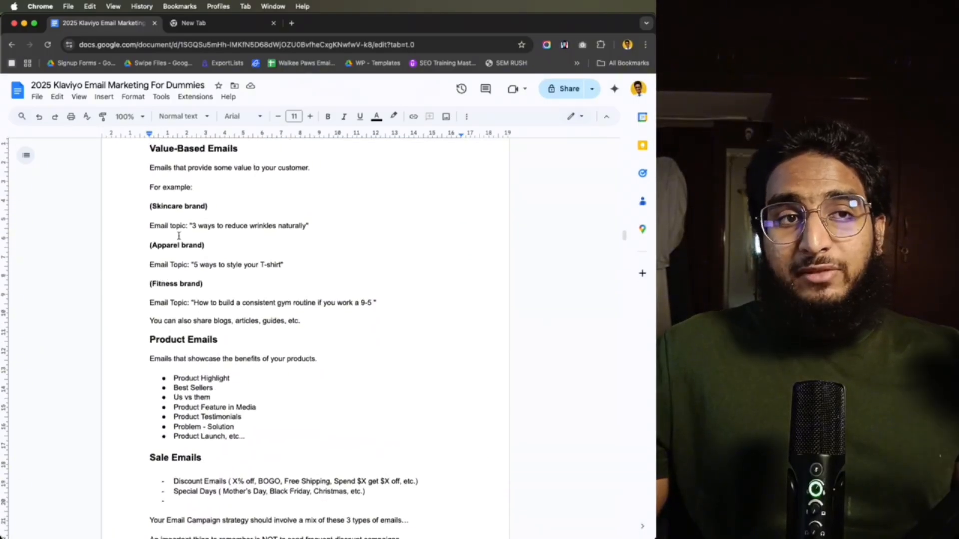
# - Review the list of 30 campaign ideas under Non-Discounted Email Campaigns, highlighting the whole list briefly
pyautogui.scroll(-9, 244, 264)
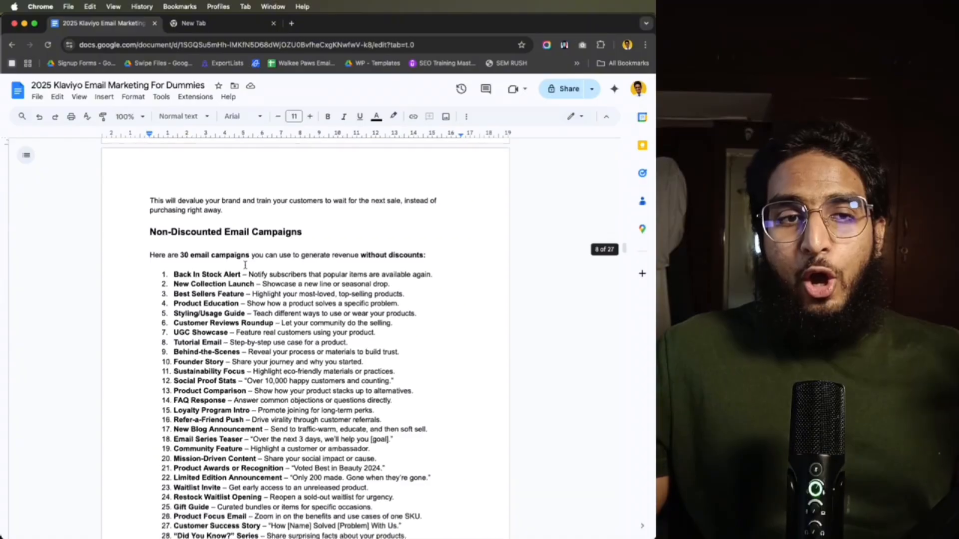
pyautogui.scroll(-2, 245, 264)
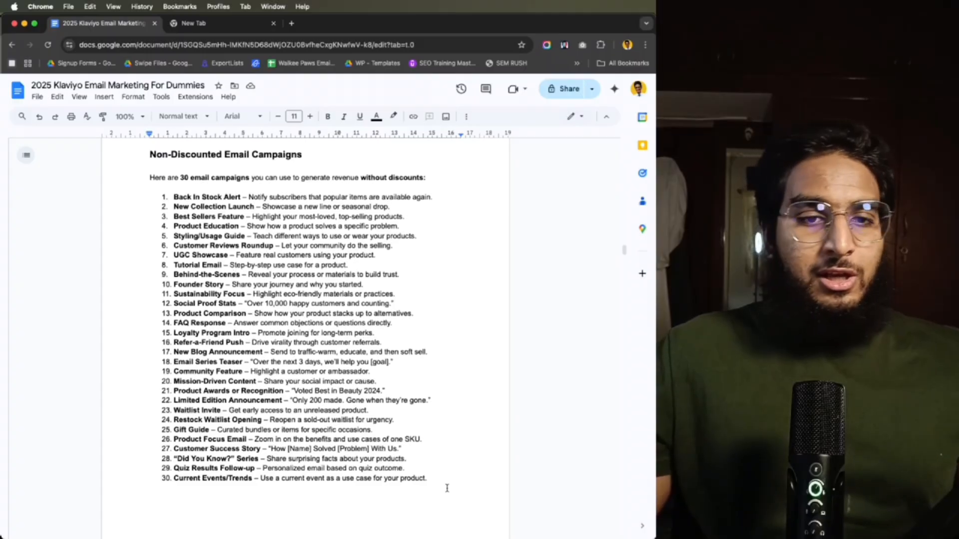
pyautogui.moveTo(447, 488); pyautogui.dragTo(172, 197)
pyautogui.click(168, 216)
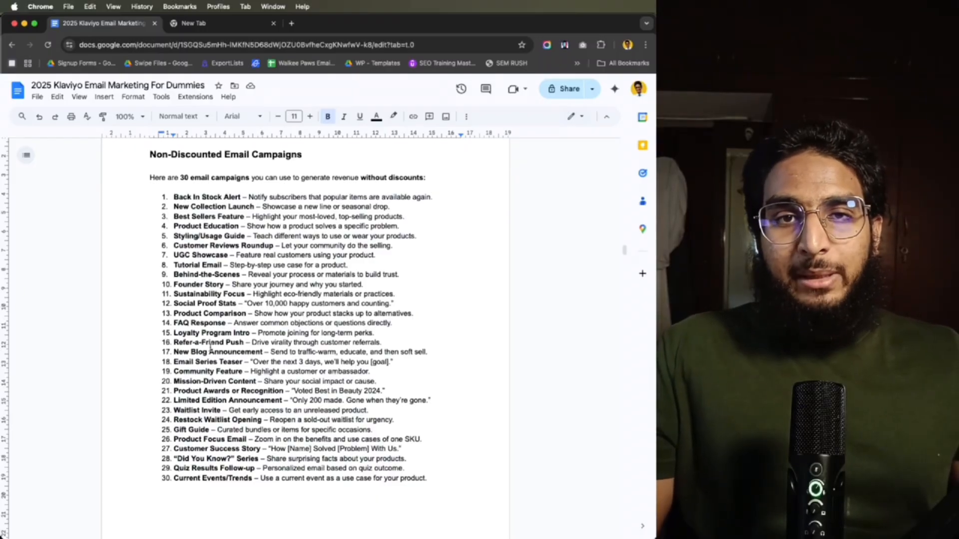
# - Read the How to Create A Campaign Calendar section with its four steps and example calendar
pyautogui.scroll(-5, 239, 375)
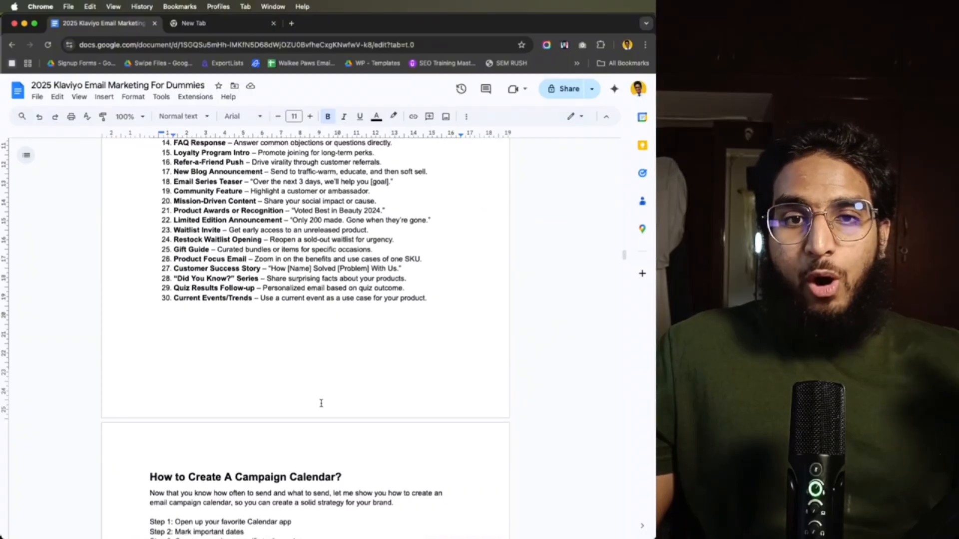
pyautogui.scroll(-2, 322, 400)
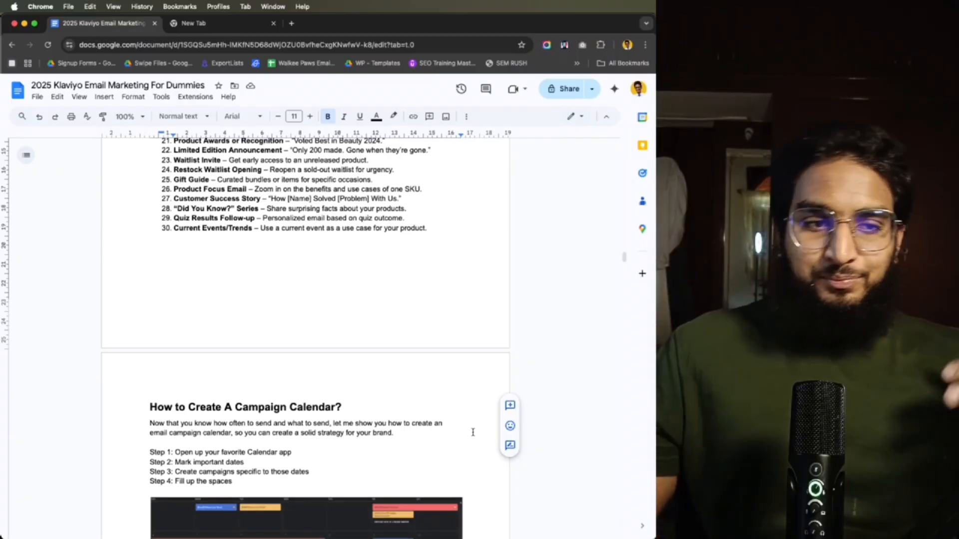
pyautogui.scroll(-2, 395, 415)
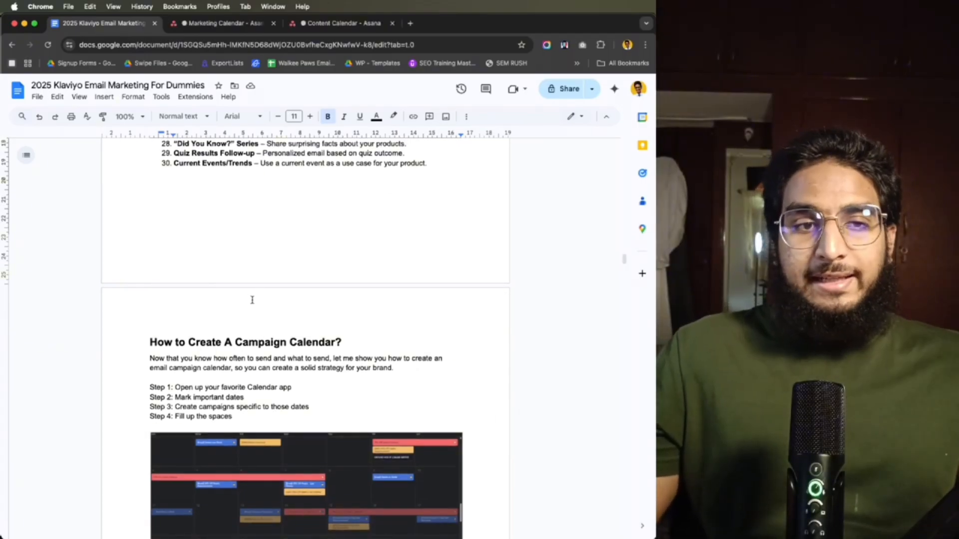
# - View the Content Calendar project in Asana, close the Marketing Calendar page and return to the campaign calendar notes
pyautogui.click(344, 23)
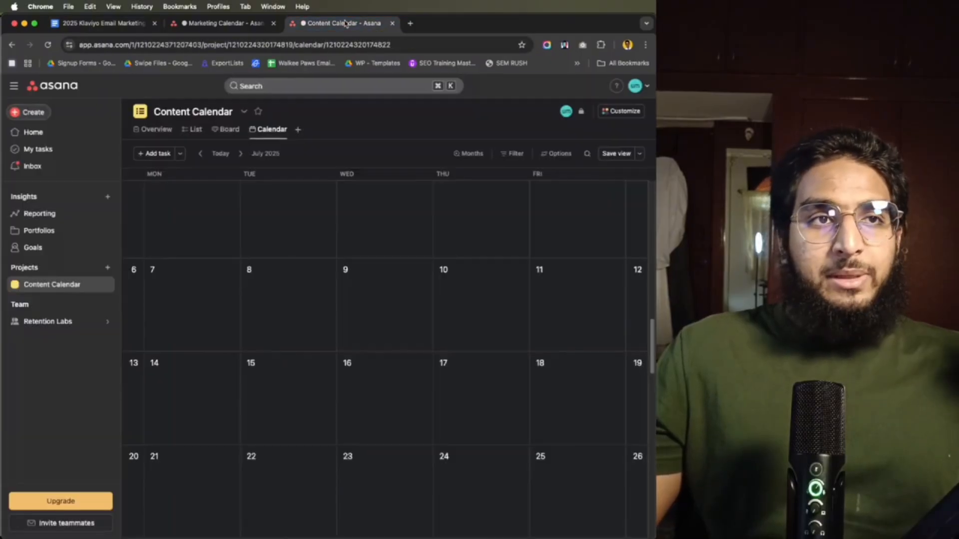
pyautogui.click(273, 24)
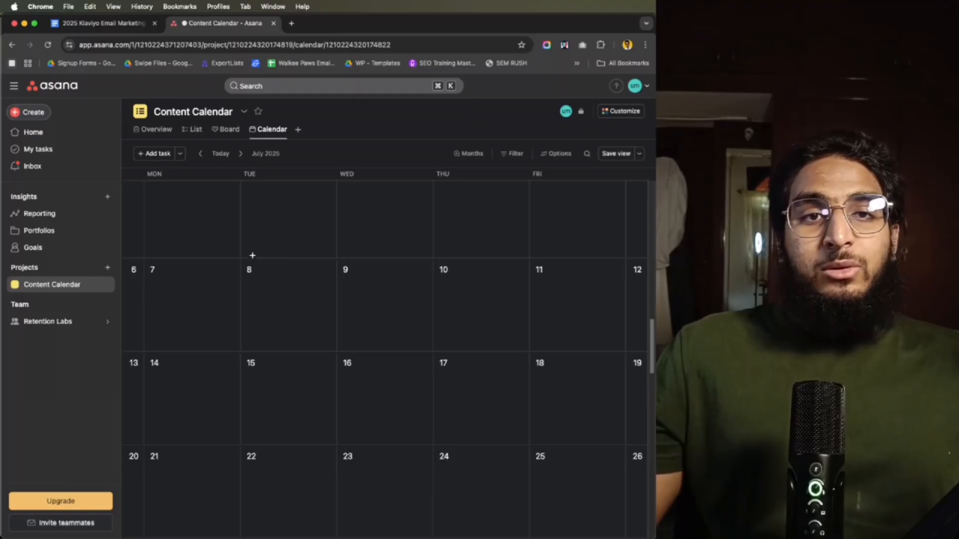
pyautogui.click(99, 25)
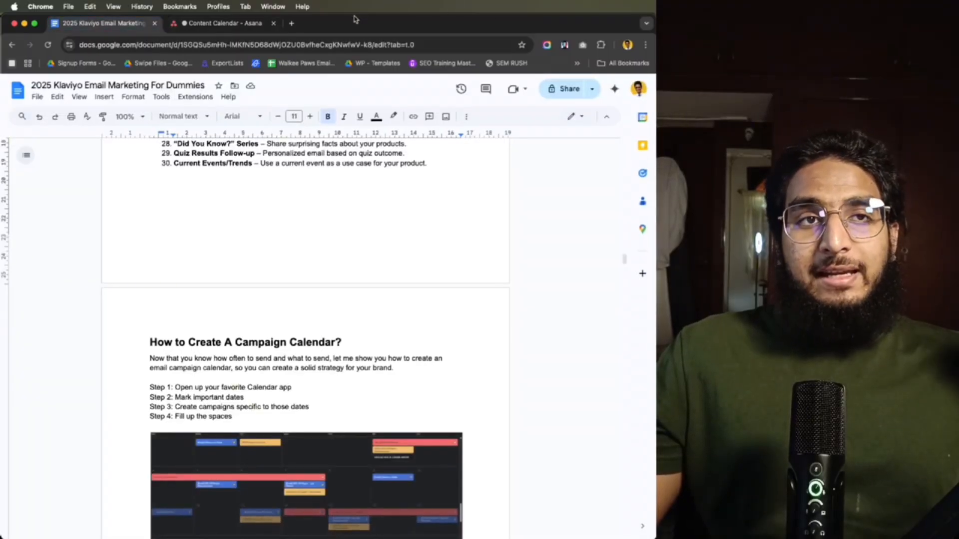
# - Check the July 2025 content calendar in Asana and enter a web search for US holidays in a new browser page
pyautogui.click(293, 24)
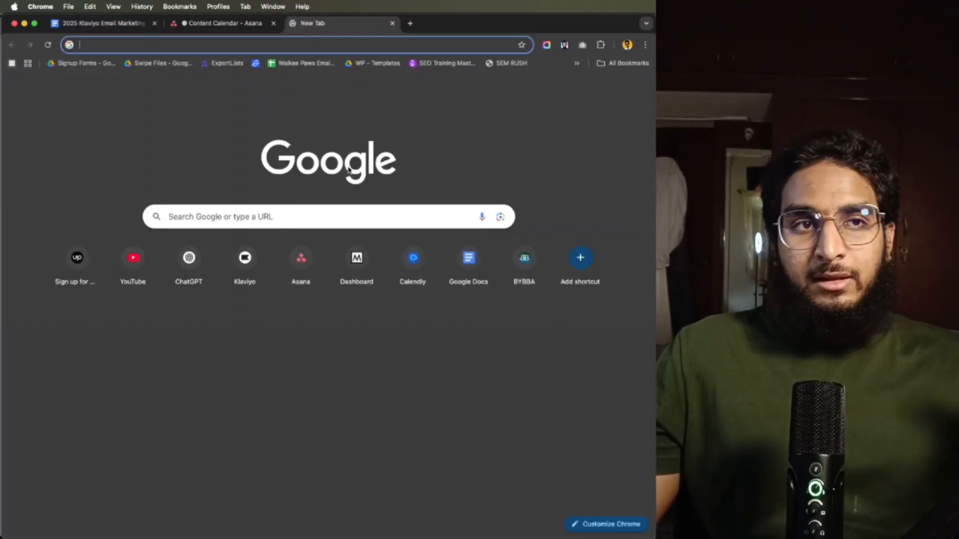
pyautogui.click(250, 30)
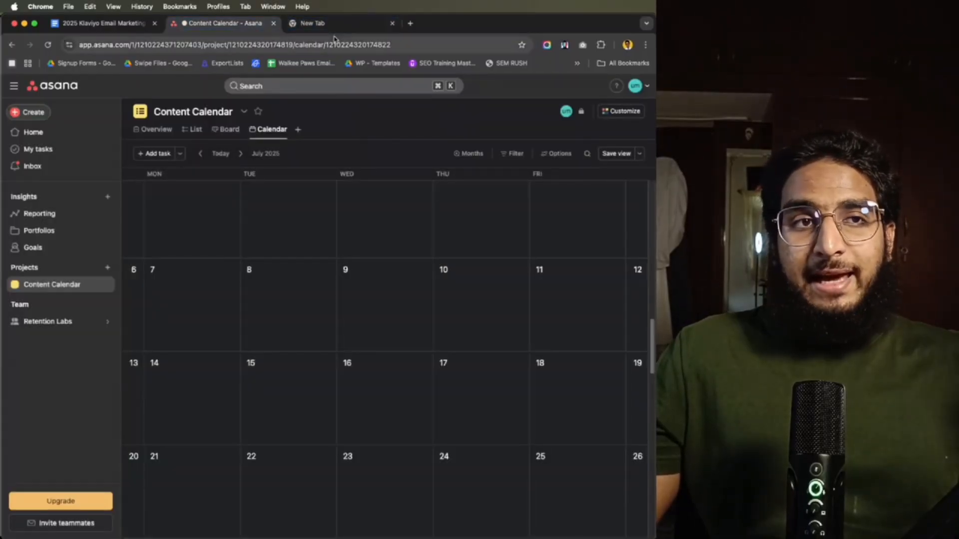
pyautogui.click(310, 26)
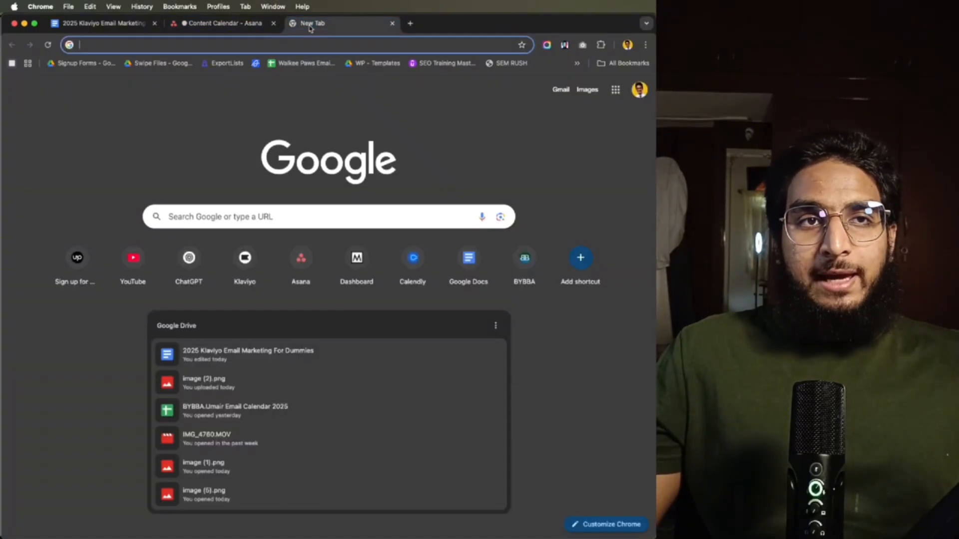
pyautogui.write('ju')
pyautogui.press('BackSpace')
pyautogui.press('BackSpace')
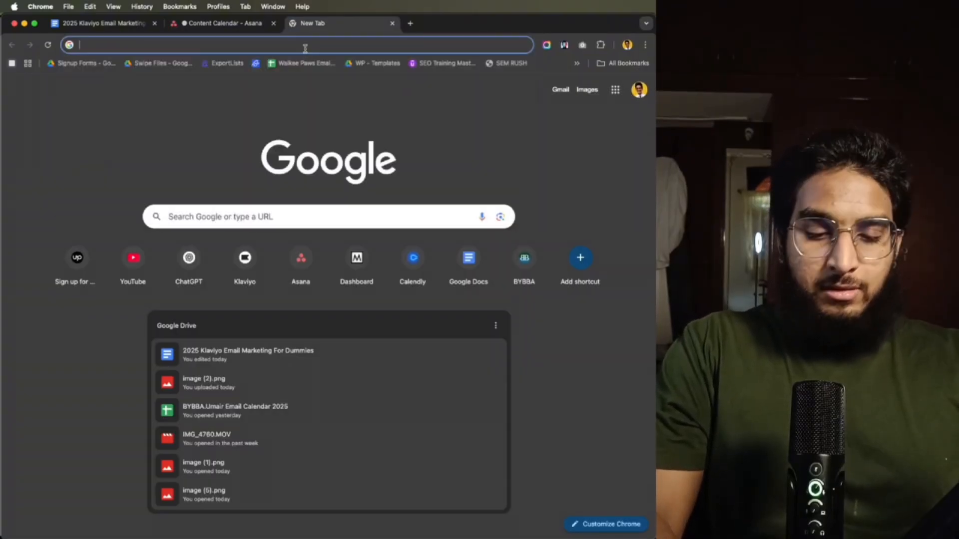
pyautogui.write('us holid')
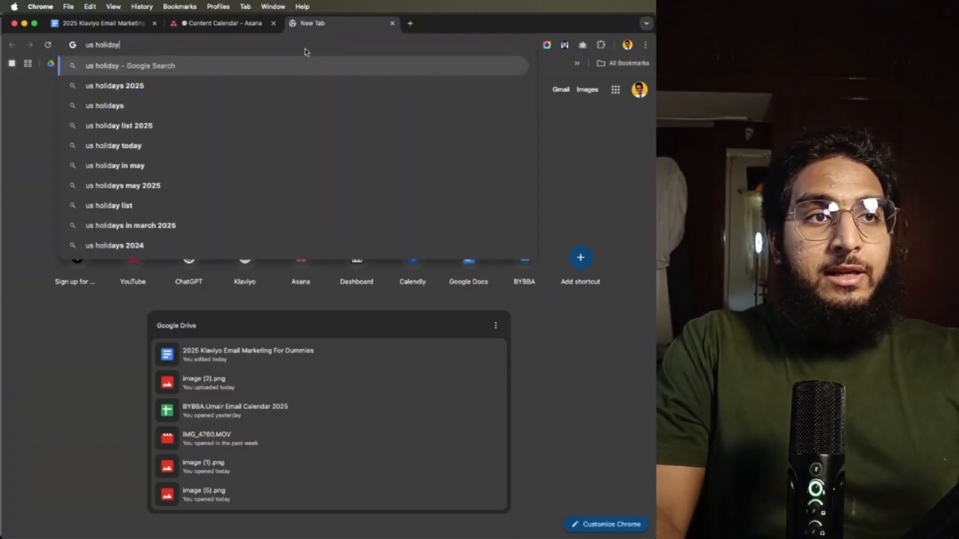
pyautogui.write('ays for ')
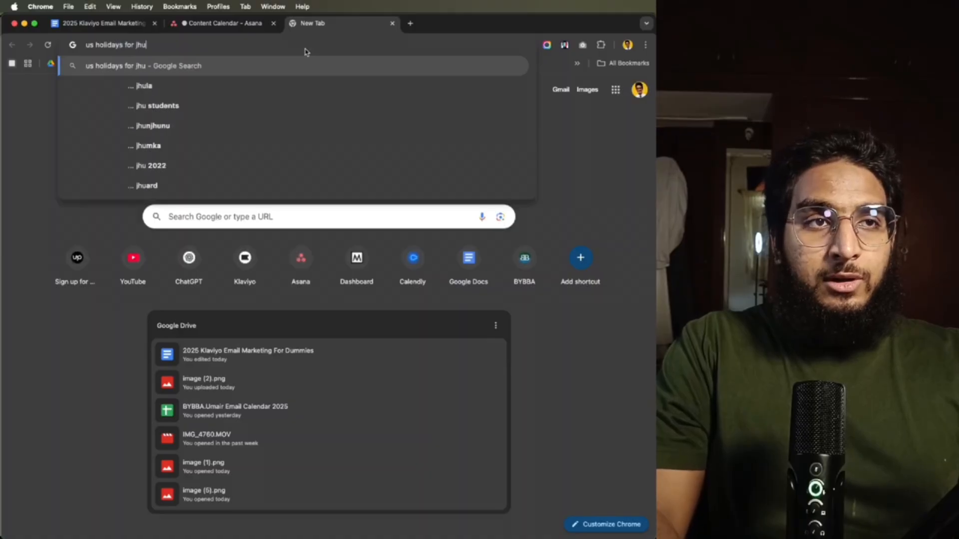
# - Search Google for "us holidays for july" and open Parade's July Holidays 2025 article
pyautogui.write('july')
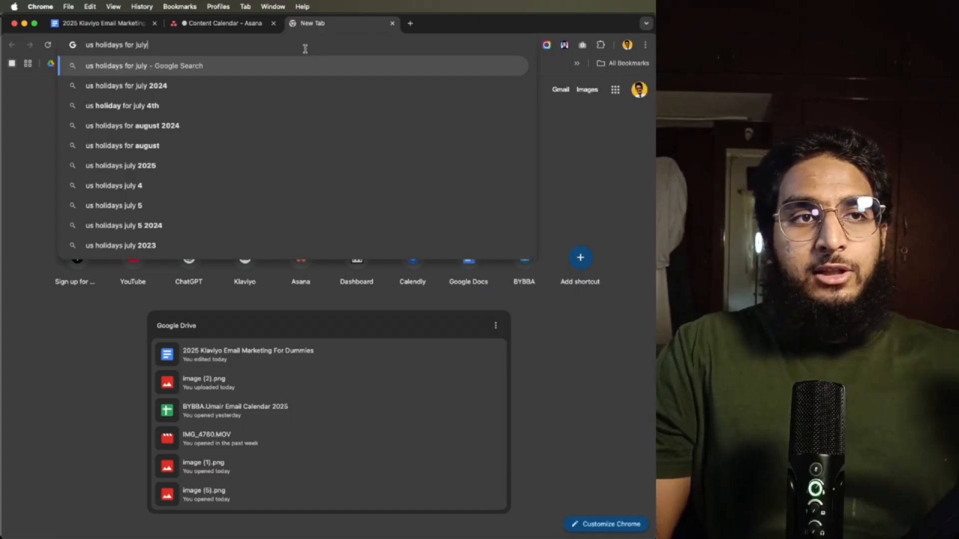
pyautogui.press('Return')
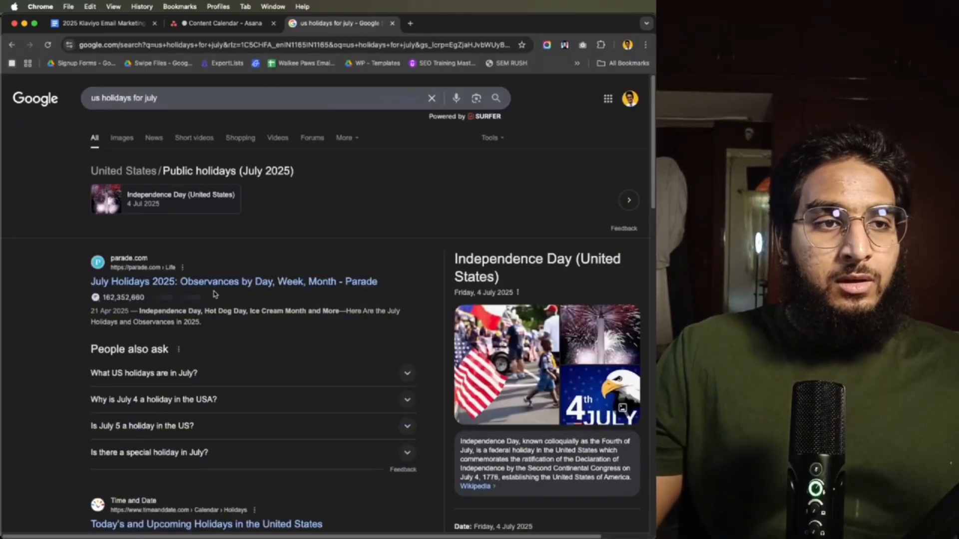
pyautogui.scroll(-5, 240, 258)
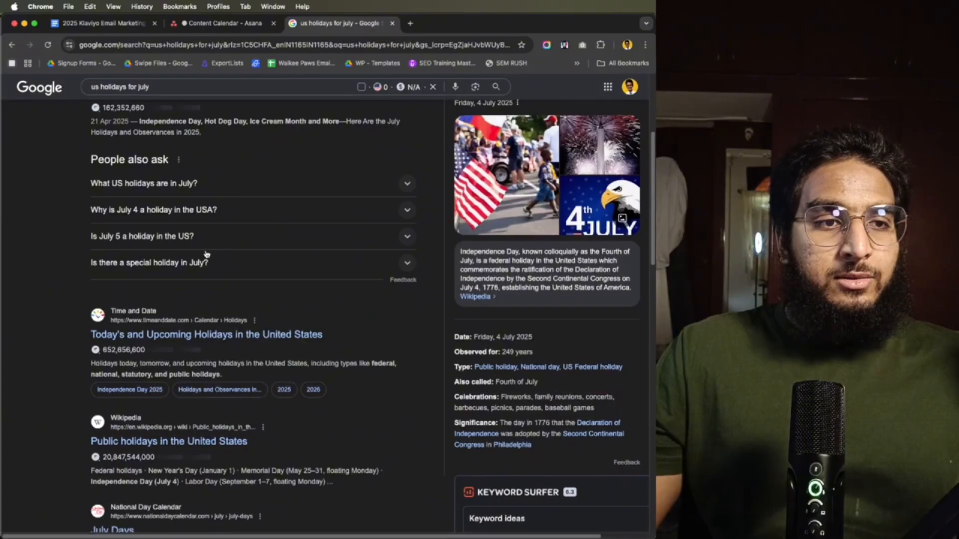
pyautogui.scroll(2, 206, 254)
pyautogui.click(208, 153)
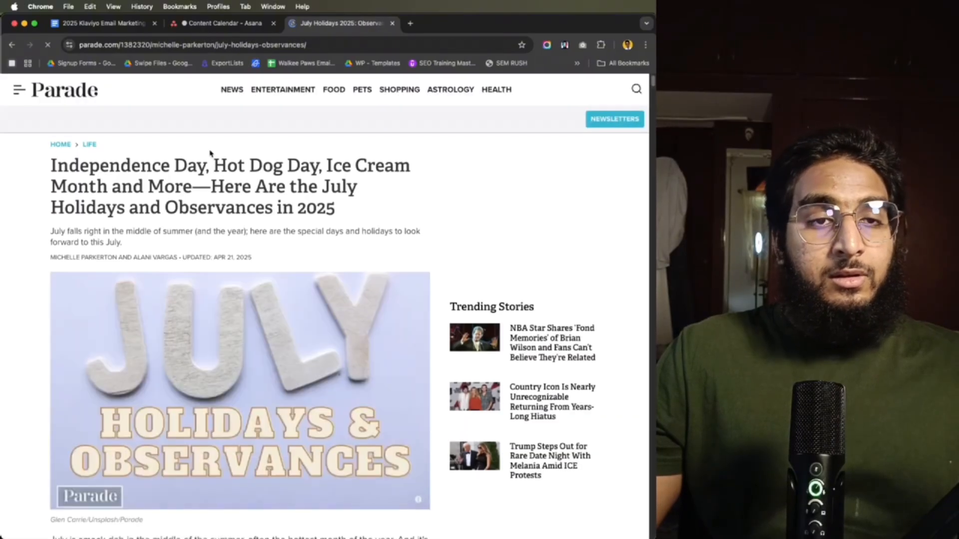
# - Examine the article's daily list of holidays and observances for July 1 to July 3 for campaign ideas
pyautogui.scroll(-20, 254, 222)
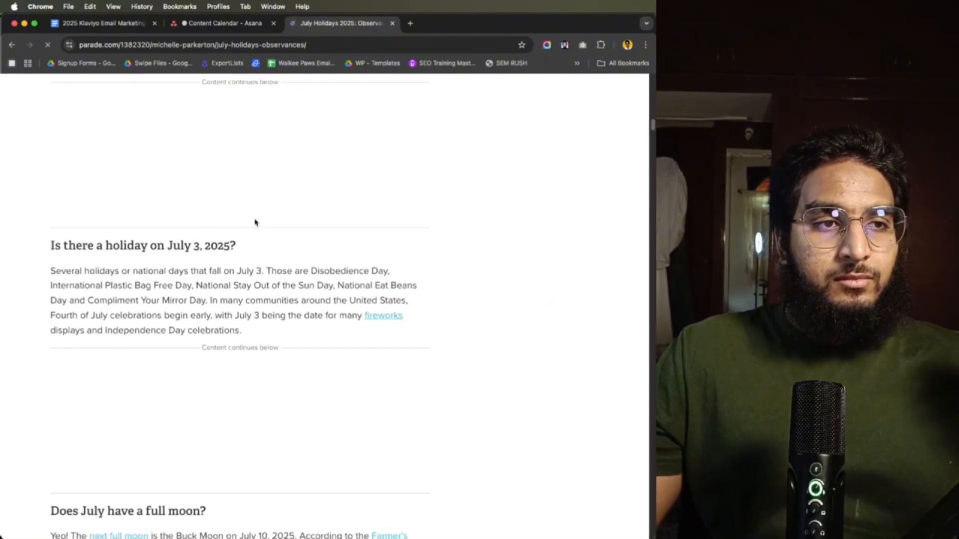
pyautogui.scroll(-14, 254, 221)
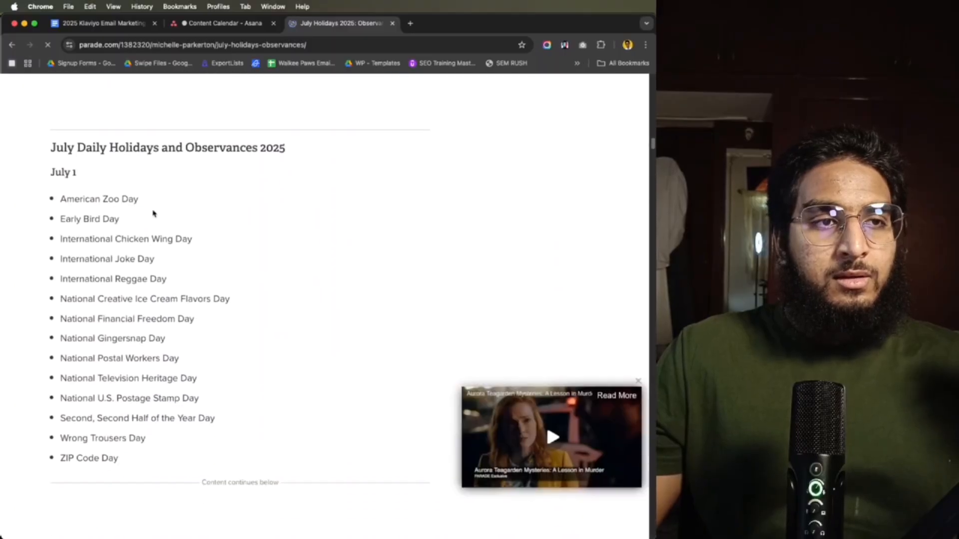
pyautogui.scroll(-4, 135, 216)
pyautogui.scroll(8, 135, 211)
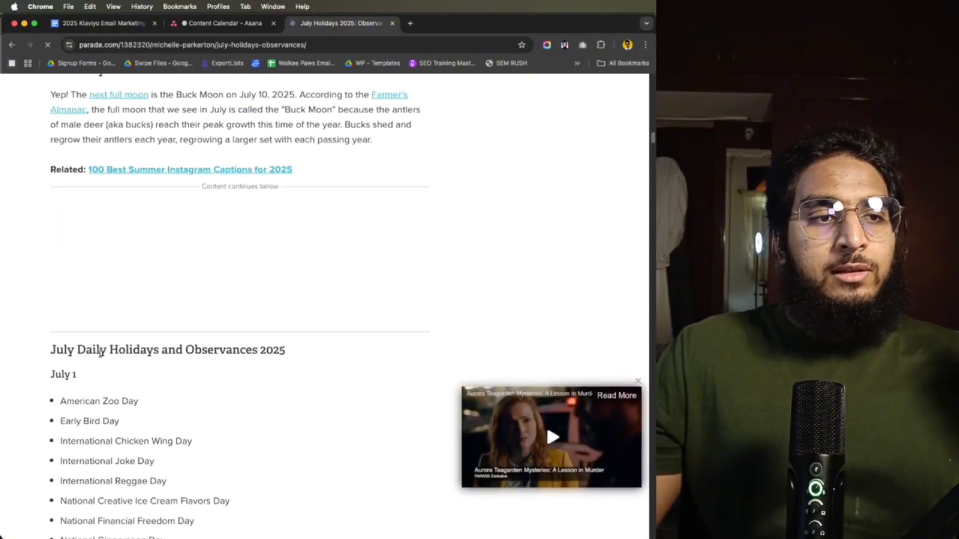
pyautogui.scroll(-13, 99, 353)
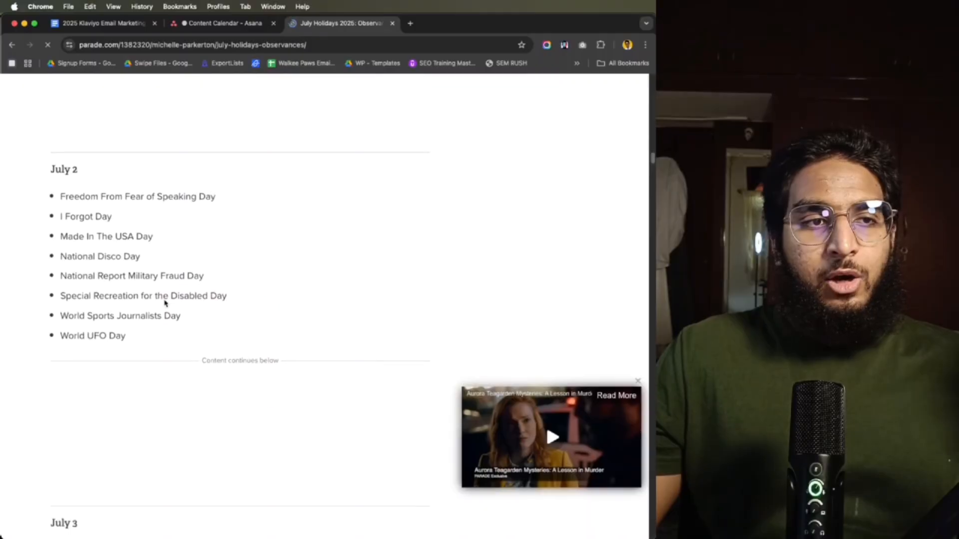
pyautogui.scroll(-2, 165, 302)
pyautogui.scroll(-8, 162, 319)
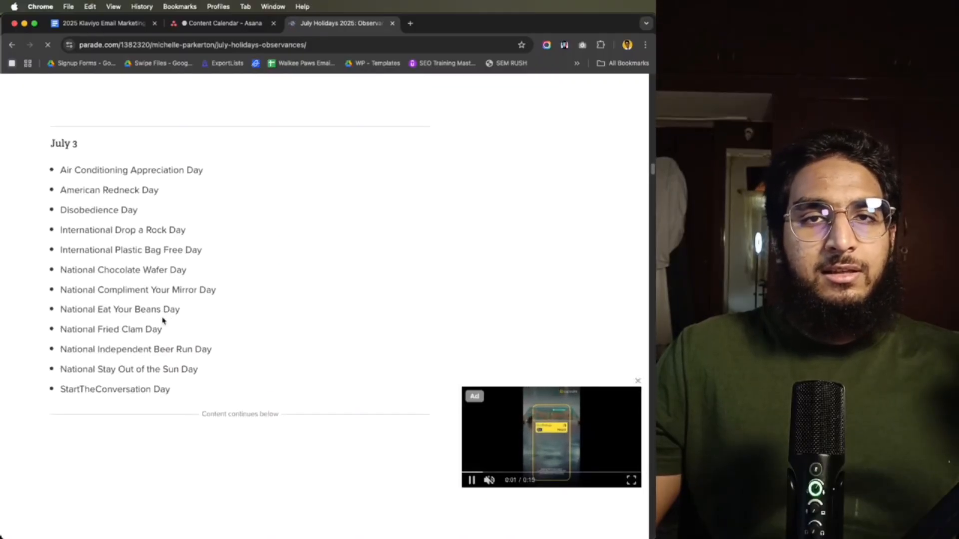
pyautogui.scroll(7, 144, 246)
pyautogui.scroll(-1, 152, 239)
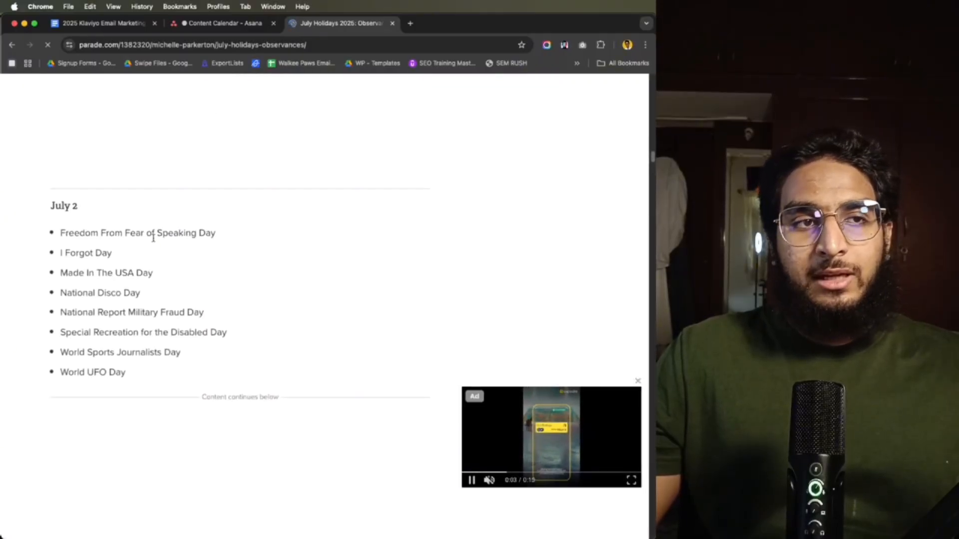
pyautogui.scroll(7, 153, 239)
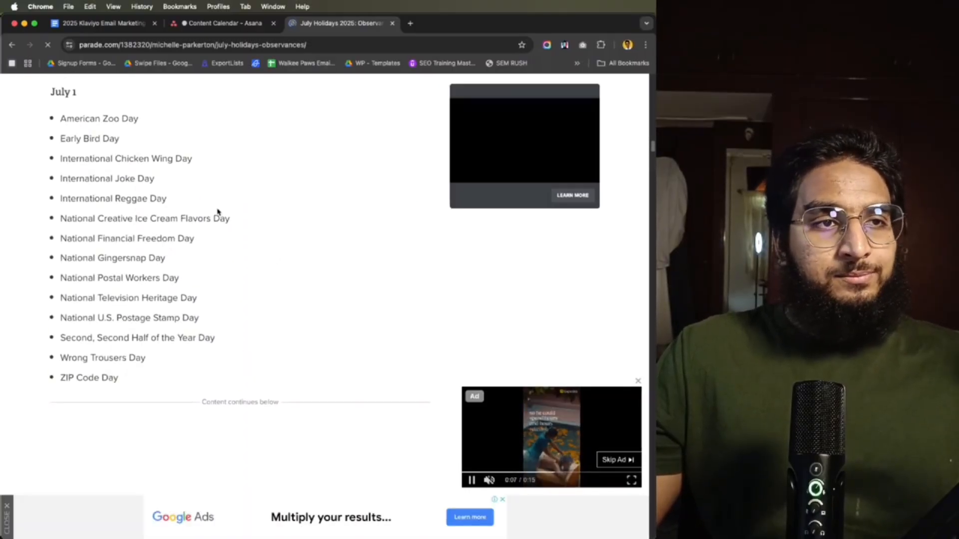
pyautogui.scroll(-1, 159, 261)
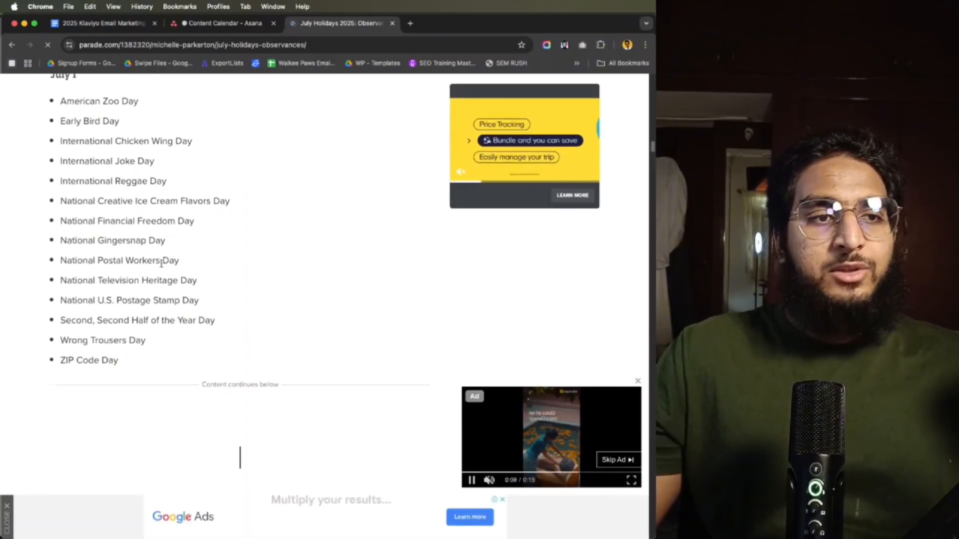
pyautogui.scroll(1, 193, 239)
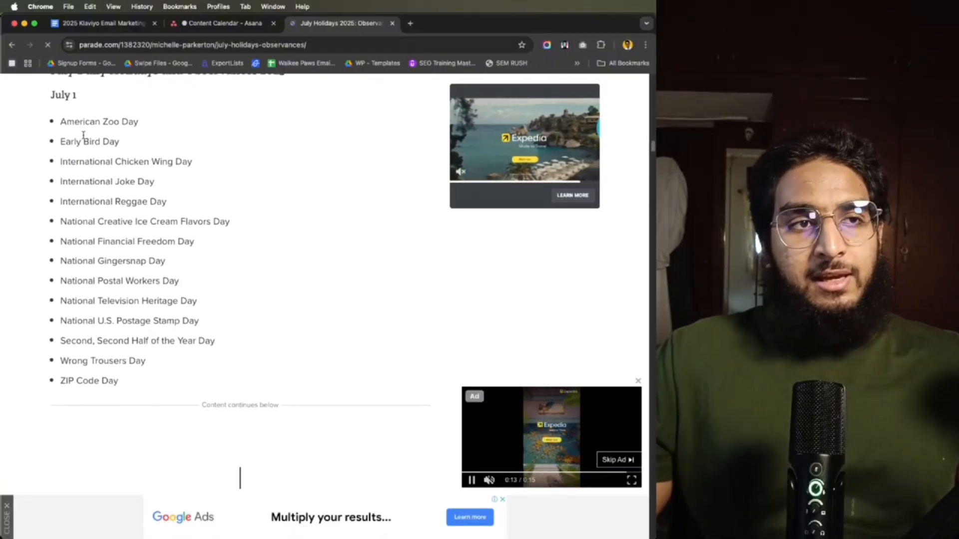
pyautogui.moveTo(55, 162); pyautogui.dragTo(192, 162)
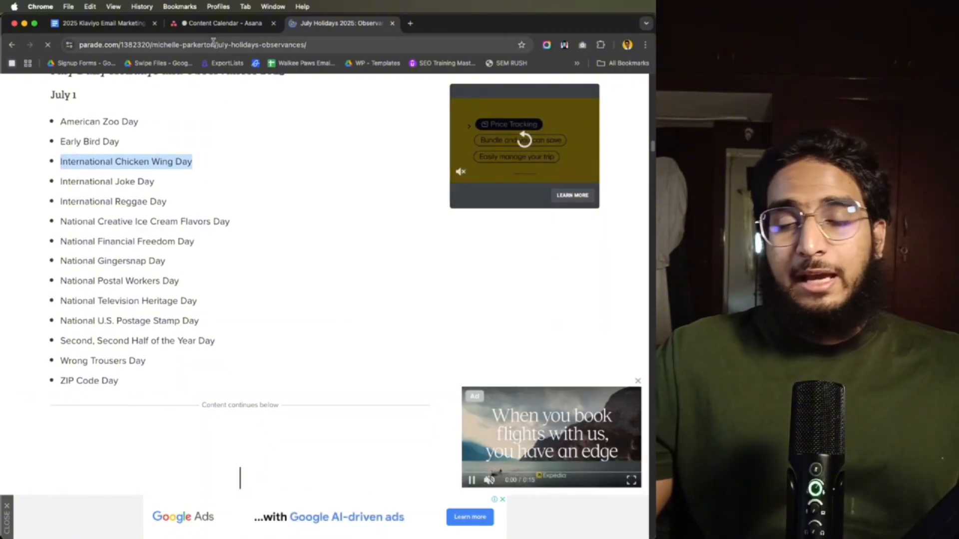
pyautogui.click(202, 368)
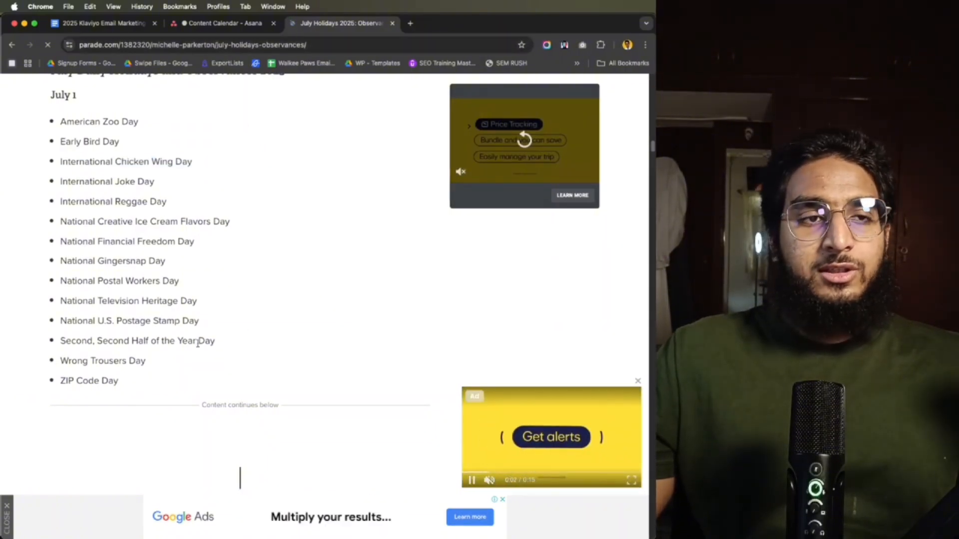
pyautogui.scroll(-6, 137, 391)
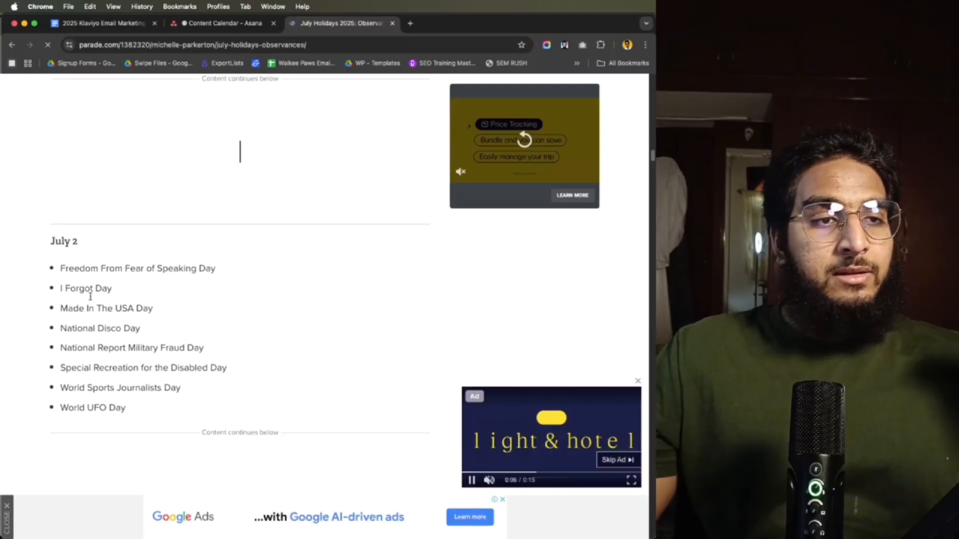
# - Switch to Asana's Content Calendar and add a task named "4th Of July" on July 4
pyautogui.click(219, 22)
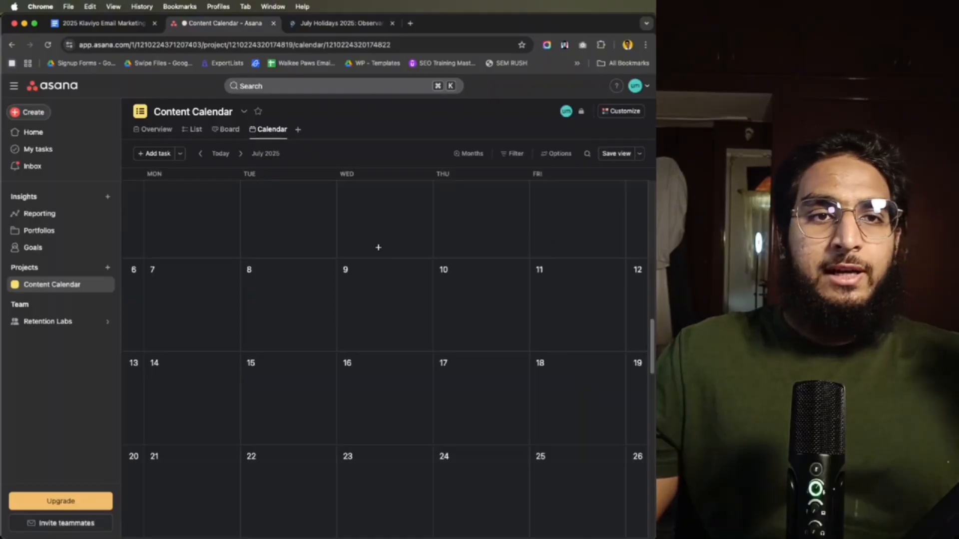
pyautogui.scroll(1, 378, 247)
pyautogui.click(553, 248)
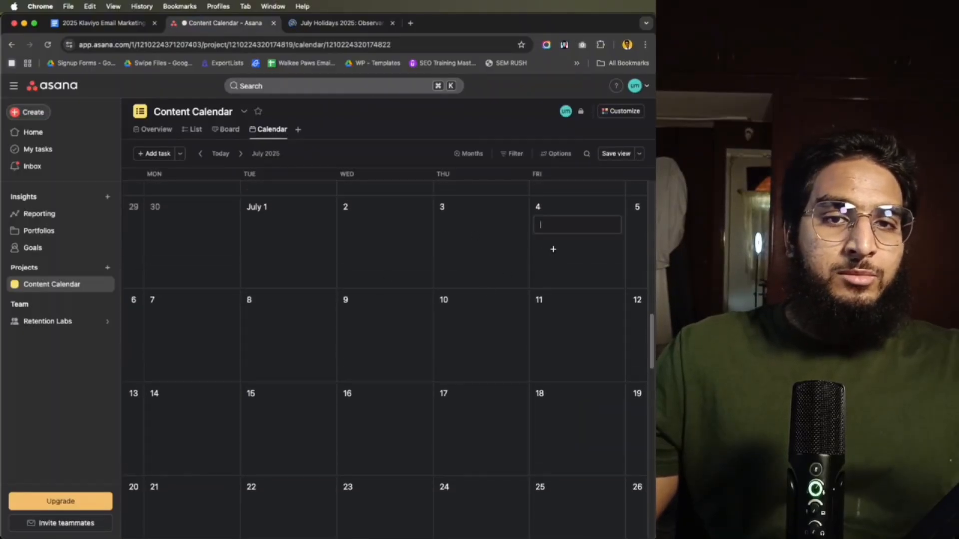
pyautogui.write('4th Of July')
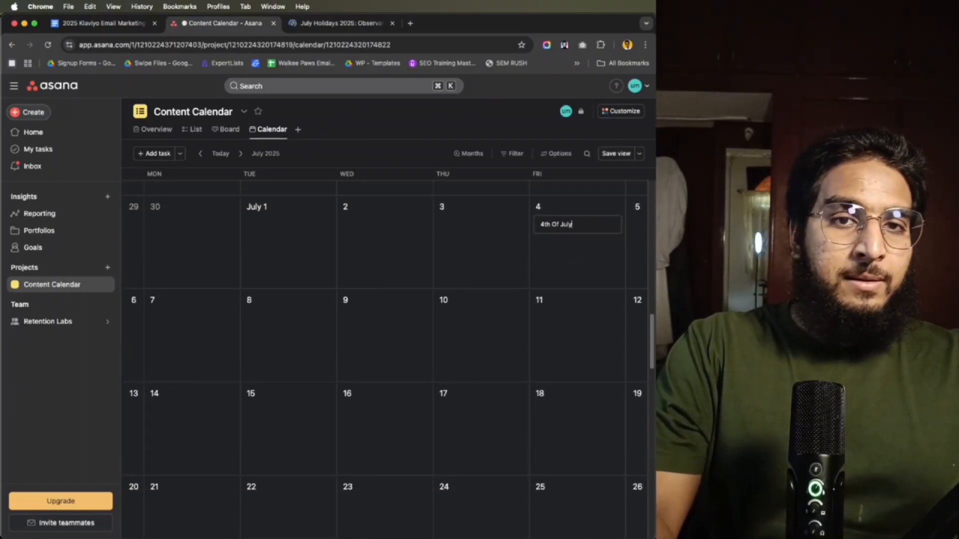
pyautogui.press('Return')
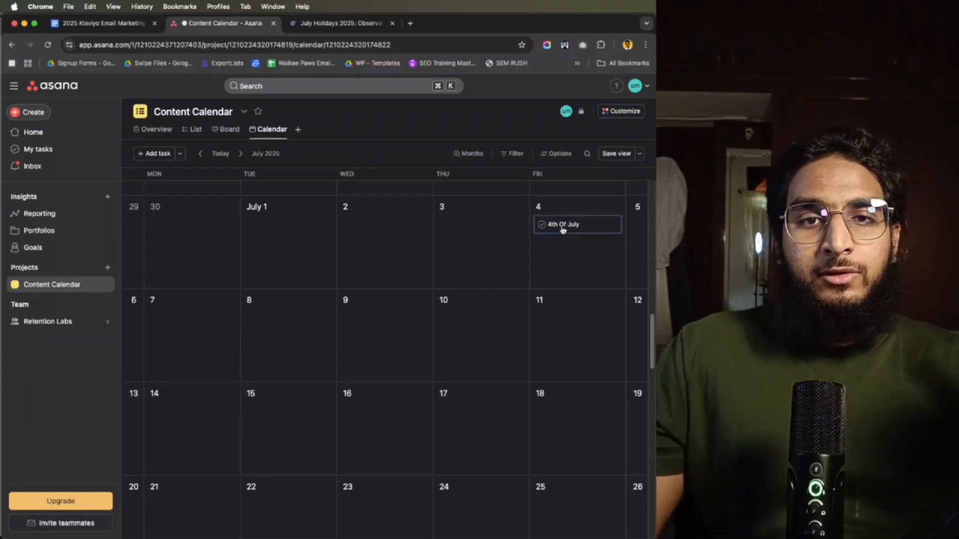
# - Add a task named "4th Of July Start" on July 1 in the calendar
pyautogui.click(299, 231)
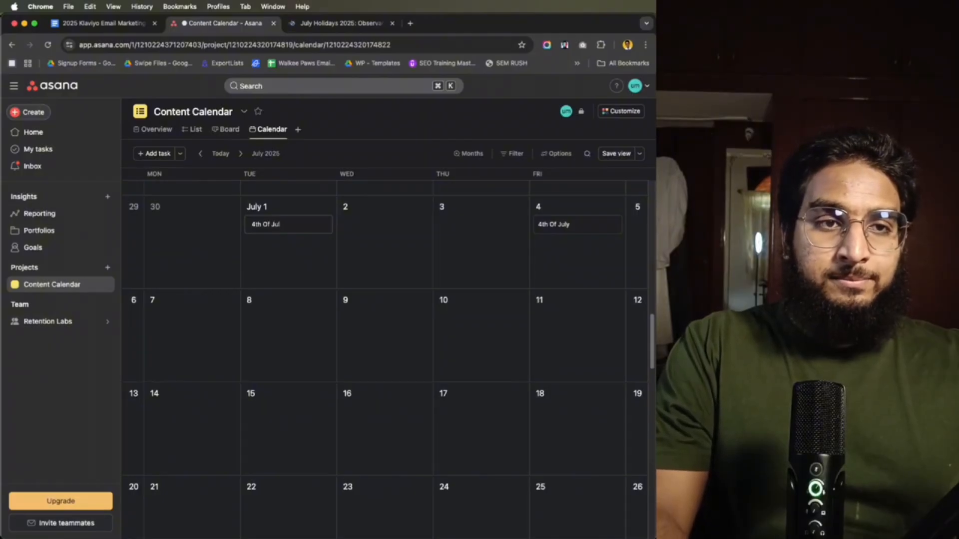
pyautogui.write('4th Of July Start')
pyautogui.press('Return')
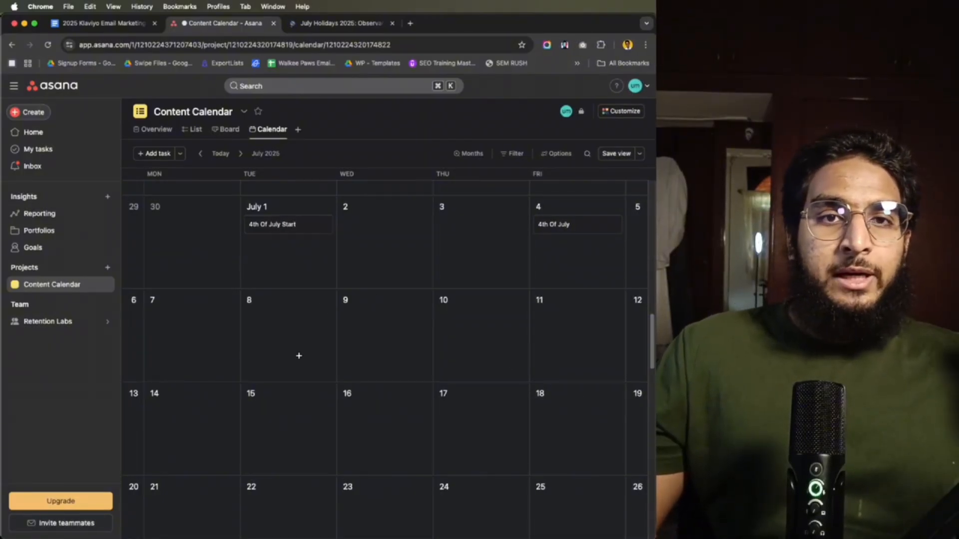
# - Add a task named "Last day 4th of July" on July 7 in the calendar
pyautogui.click(186, 335)
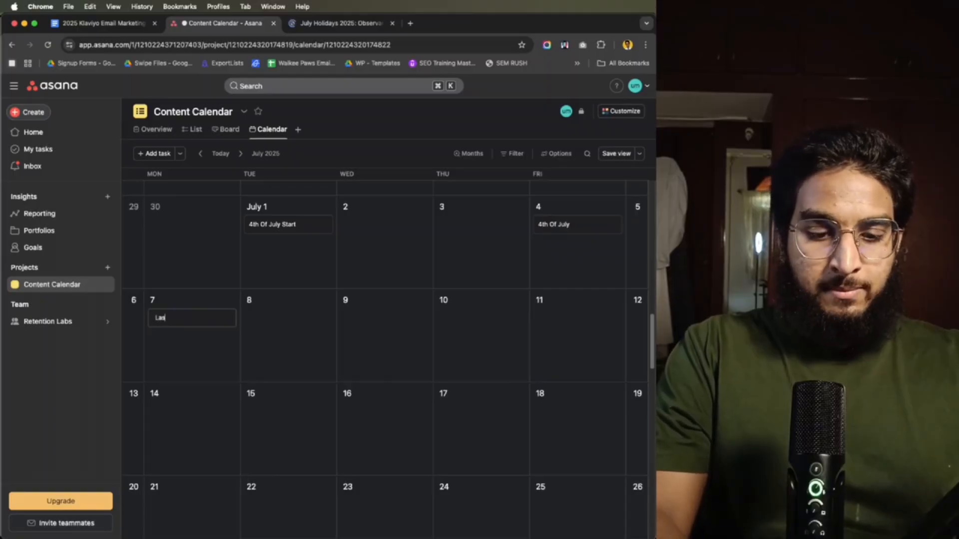
pyautogui.write('Last day for ')
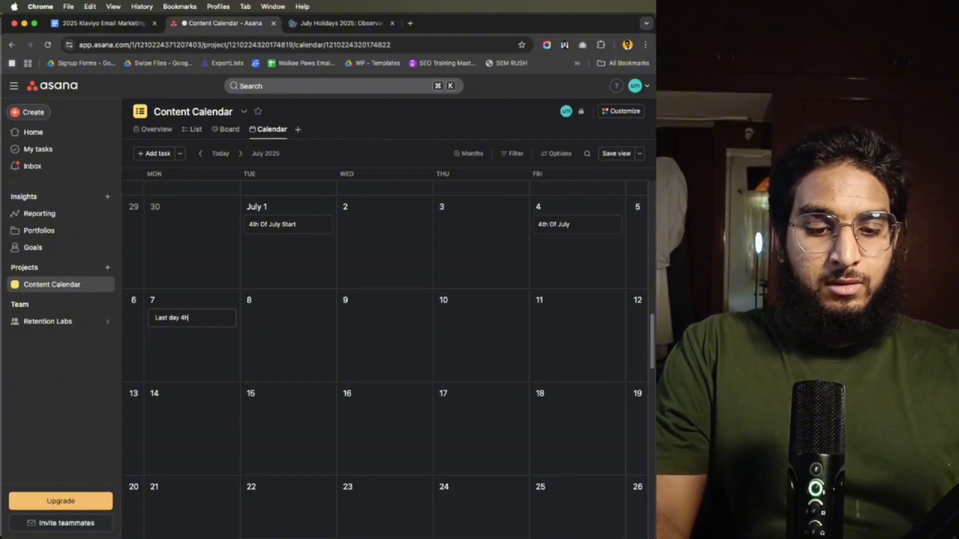
pyautogui.write('4th of J')
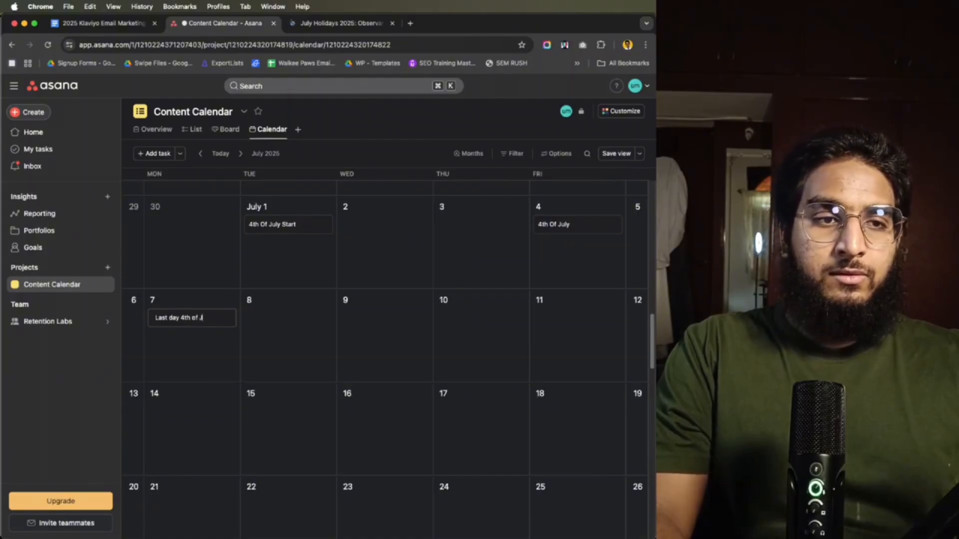
pyautogui.write('uly')
pyautogui.click(294, 401)
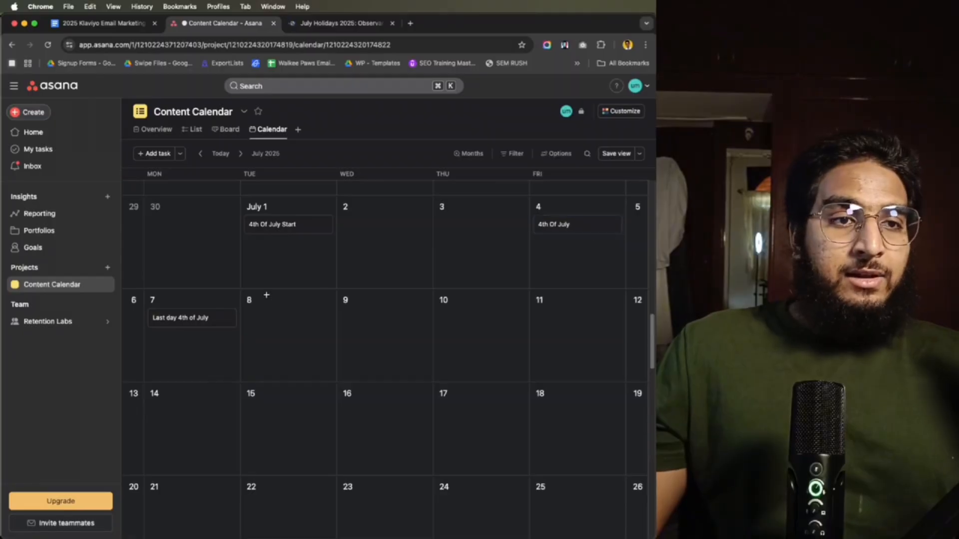
# - Rename the July 1 task as "Sale announcement" and close its details
pyautogui.click(292, 233)
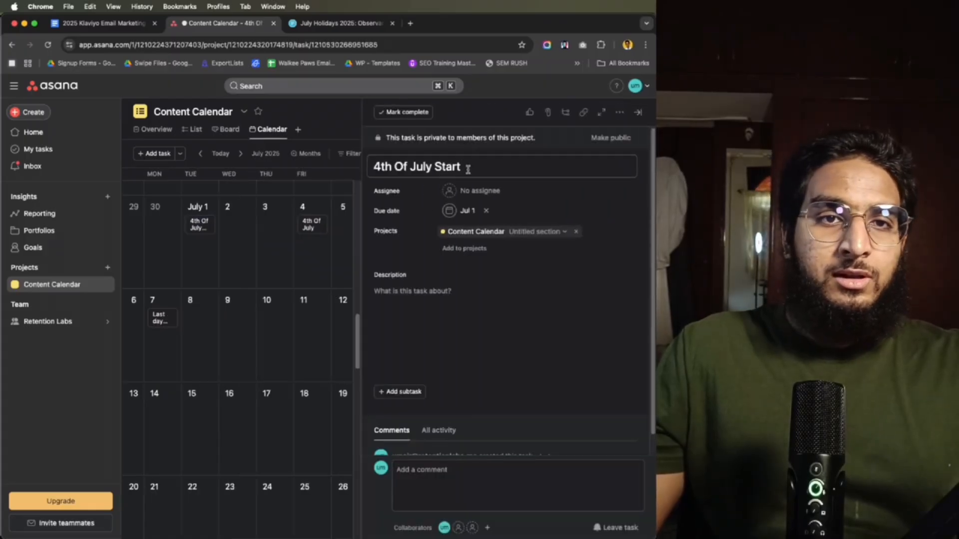
pyautogui.moveTo(425, 166); pyautogui.dragTo(373, 167)
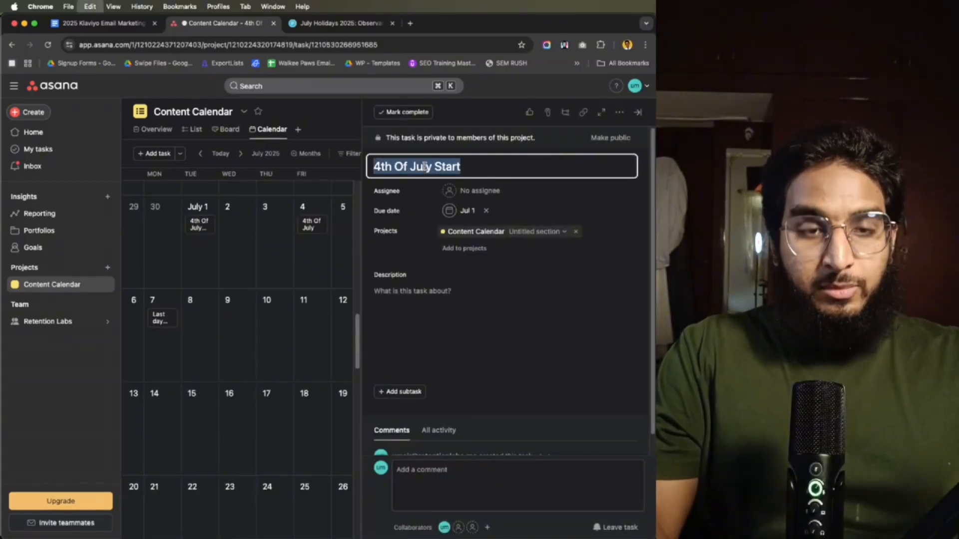
pyautogui.write('Sale announcement')
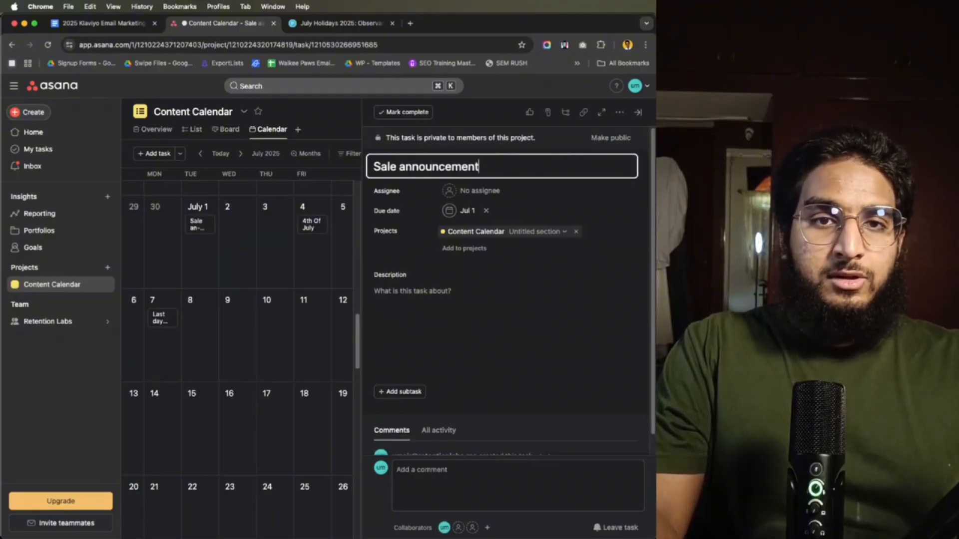
pyautogui.click(310, 257)
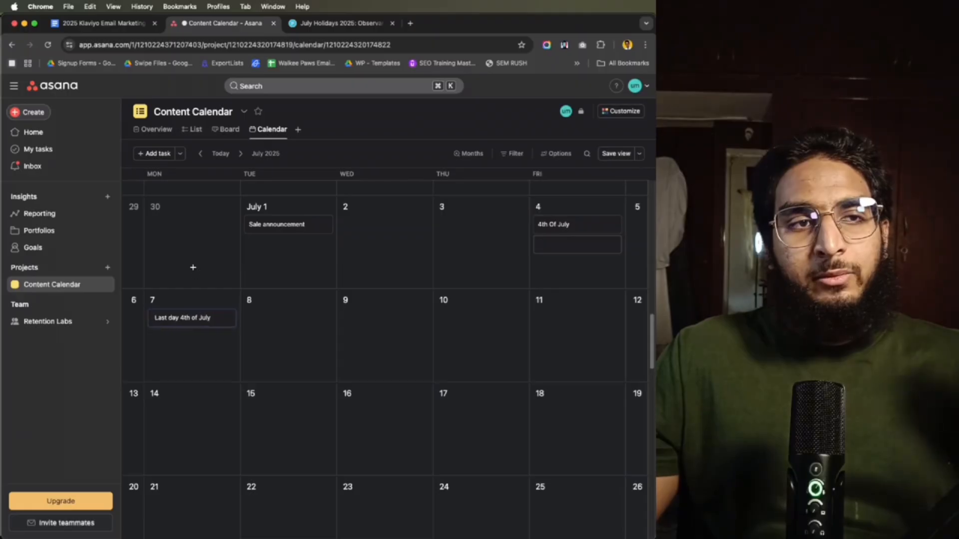
# - View the details of the "Last day 4th of July" task and close them
pyautogui.click(206, 322)
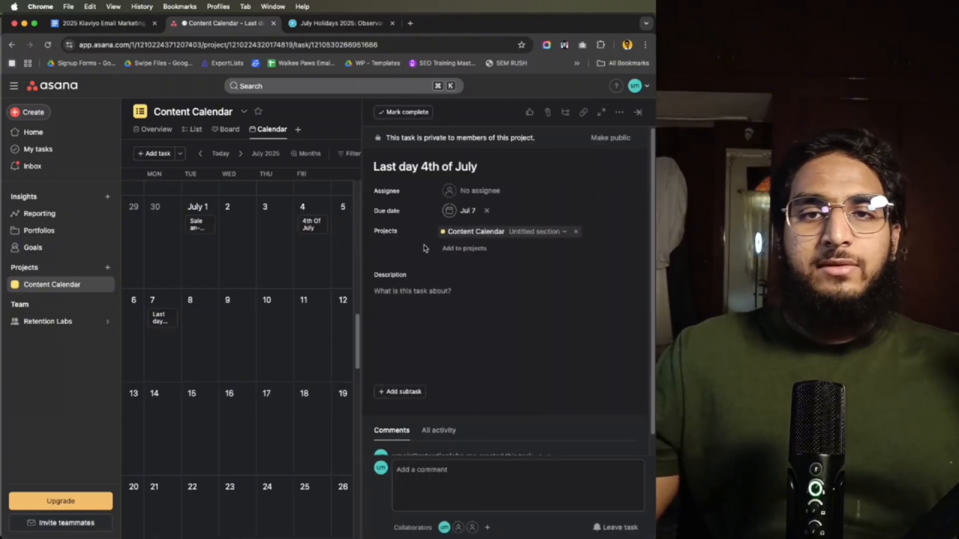
pyautogui.press('Escape')
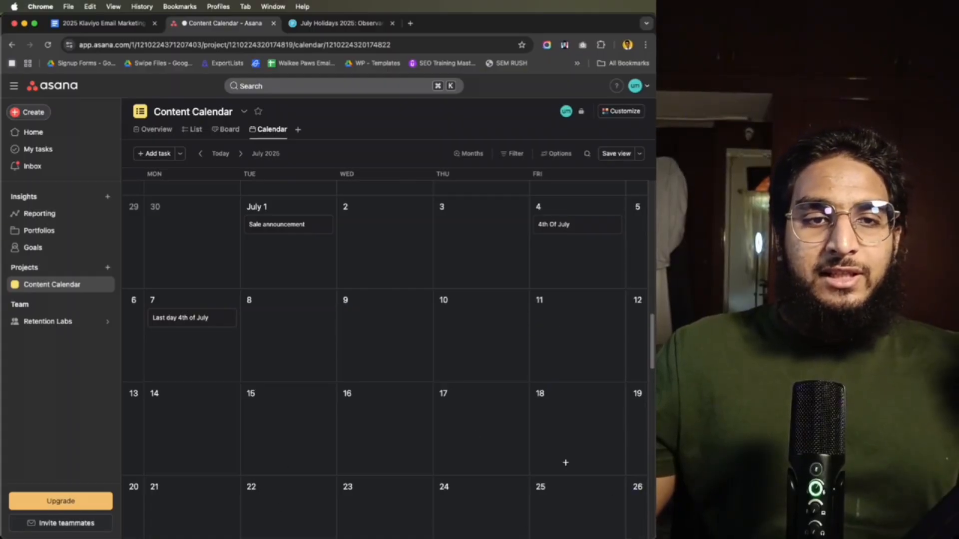
# - Examine the July 2025 holidays and observances from July 2 to July 14 in the Parade article
pyautogui.click(343, 18)
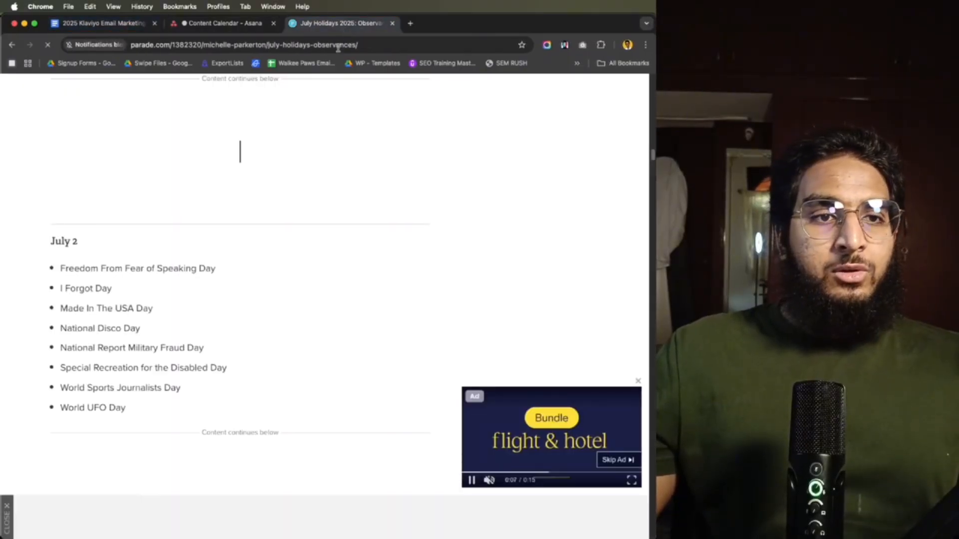
pyautogui.scroll(-4, 193, 349)
pyautogui.scroll(-5, 190, 352)
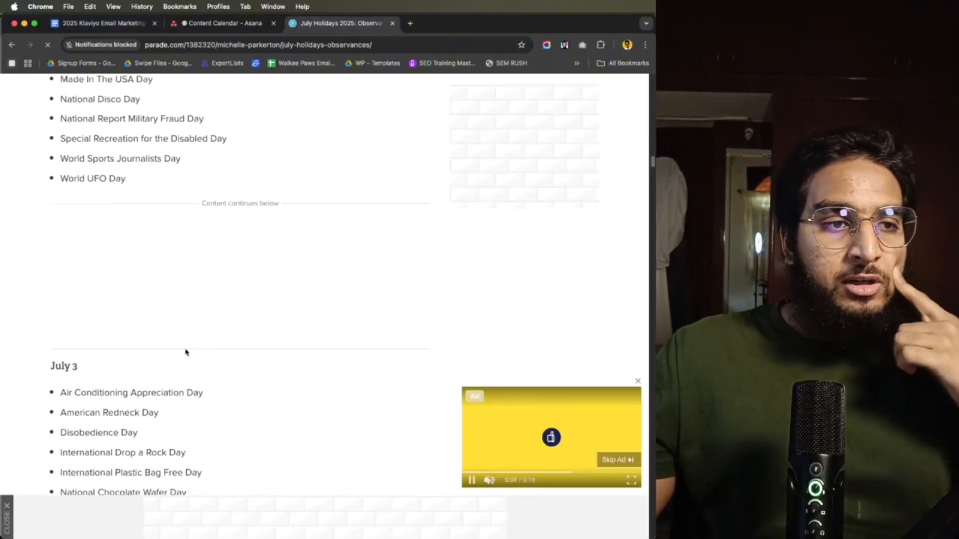
pyautogui.scroll(-20, 174, 351)
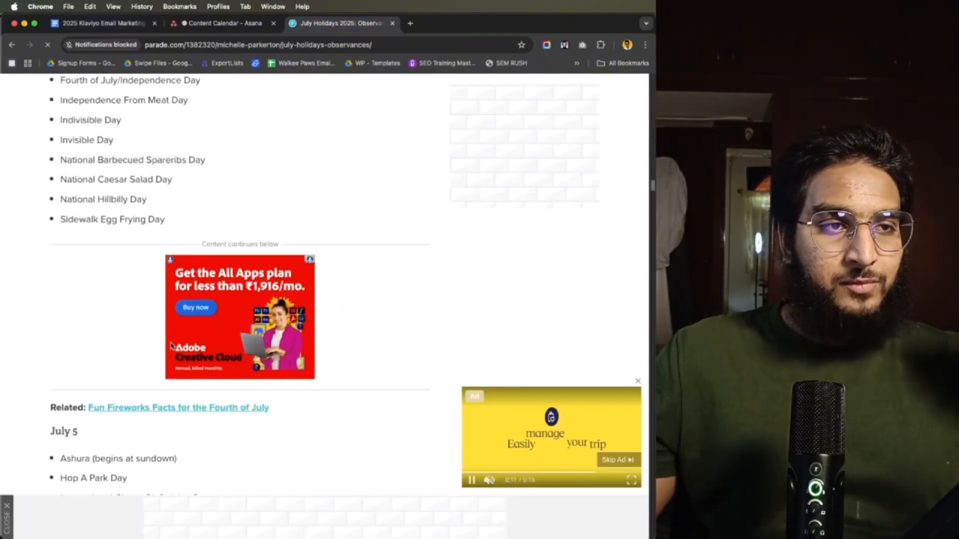
pyautogui.scroll(-12, 165, 356)
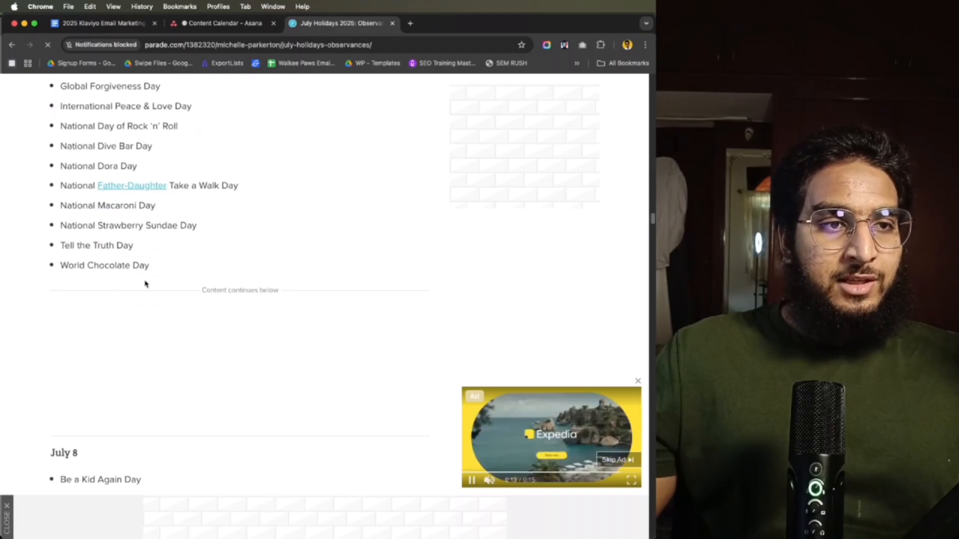
pyautogui.scroll(-3, 144, 285)
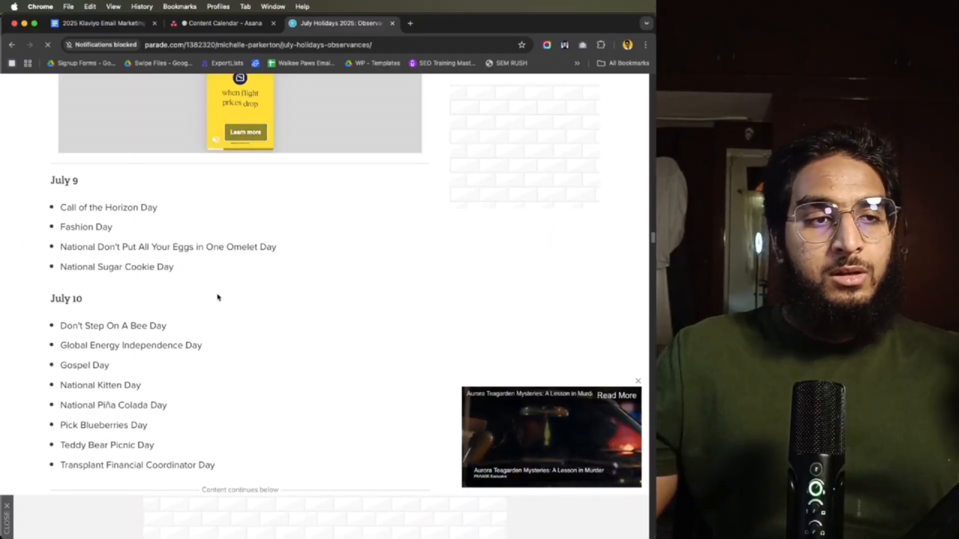
pyautogui.scroll(-1, 206, 260)
pyautogui.scroll(-1, 218, 228)
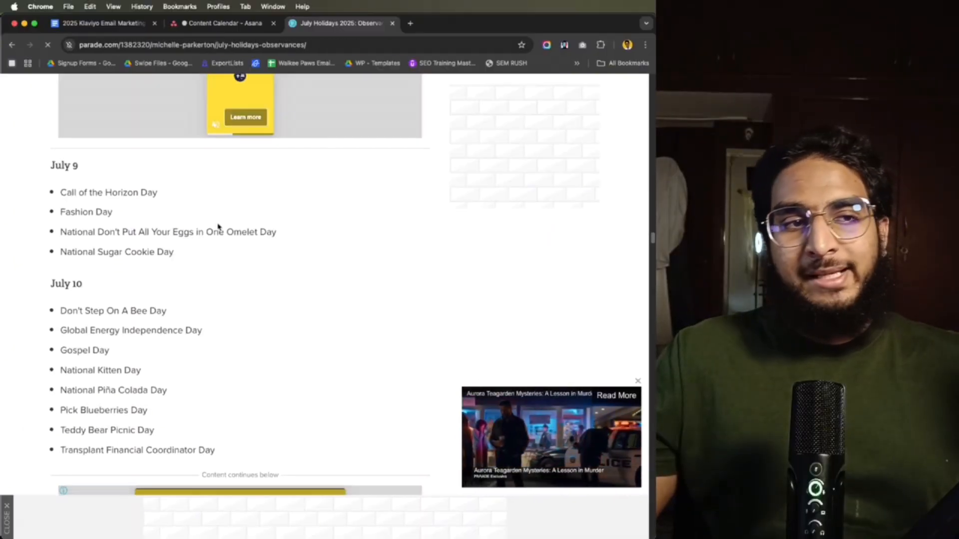
pyautogui.scroll(-2, 218, 228)
pyautogui.scroll(2, 217, 227)
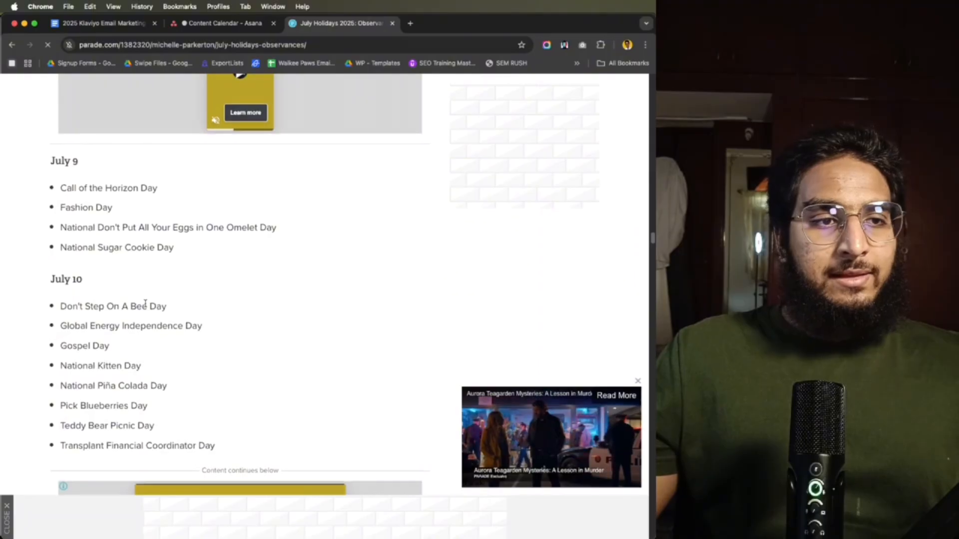
pyautogui.scroll(-1, 163, 374)
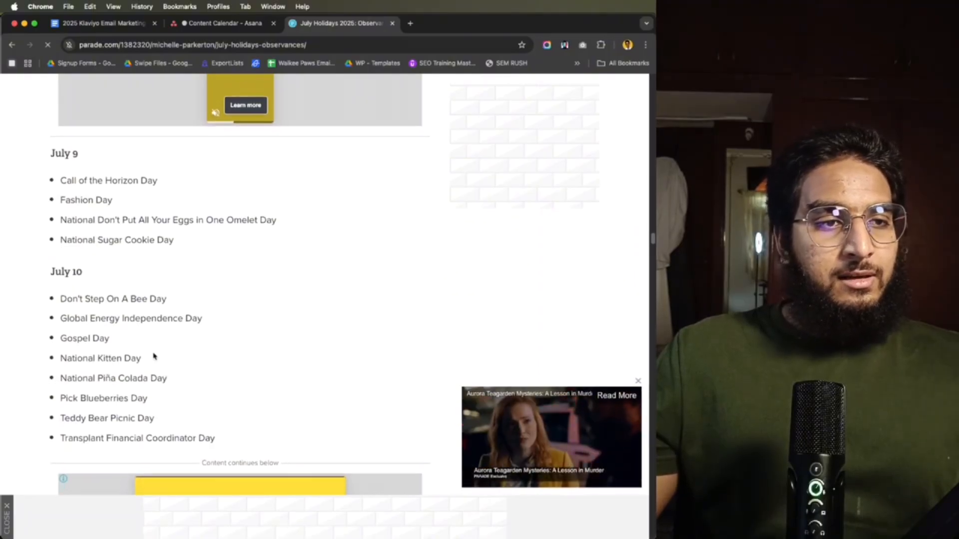
pyautogui.scroll(-2, 141, 365)
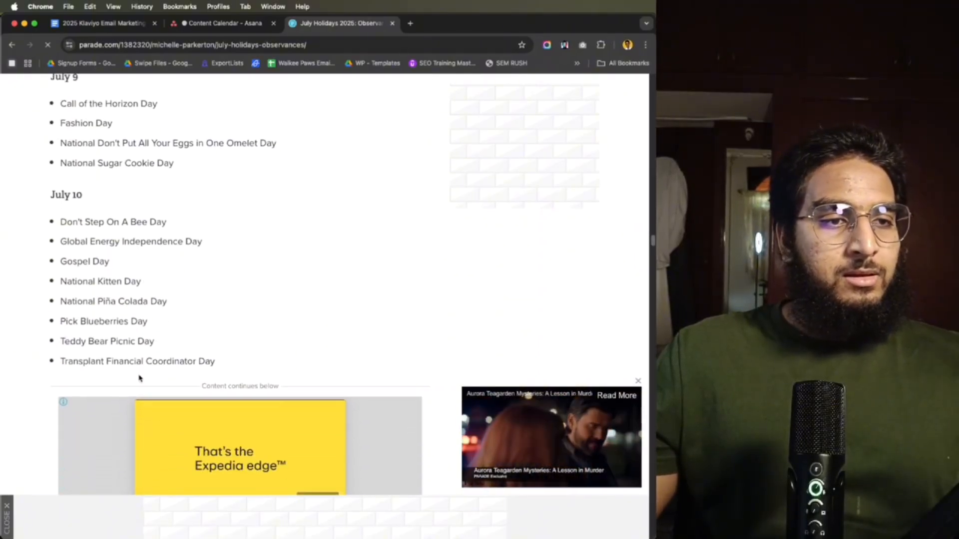
pyautogui.scroll(-5, 139, 378)
pyautogui.scroll(1, 139, 348)
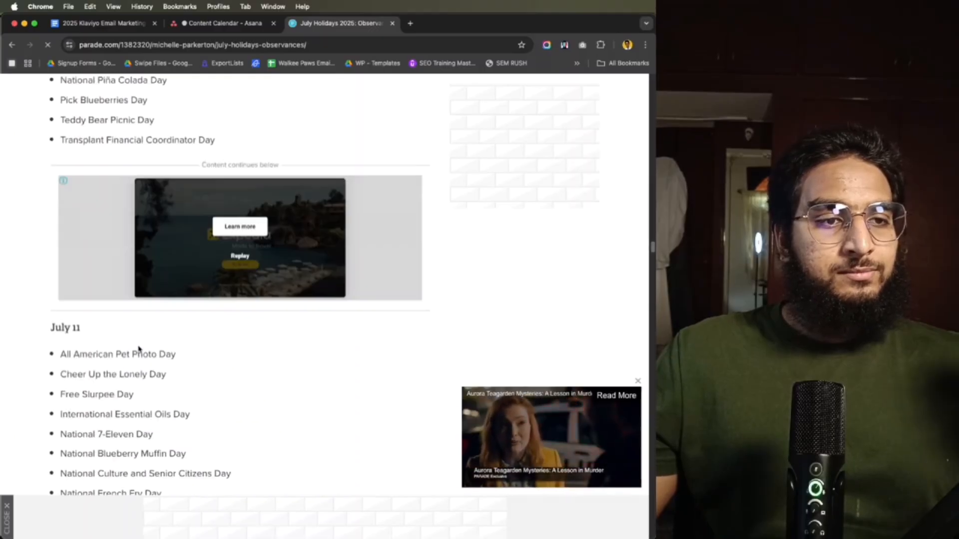
pyautogui.scroll(3, 158, 331)
pyautogui.scroll(-6, 179, 245)
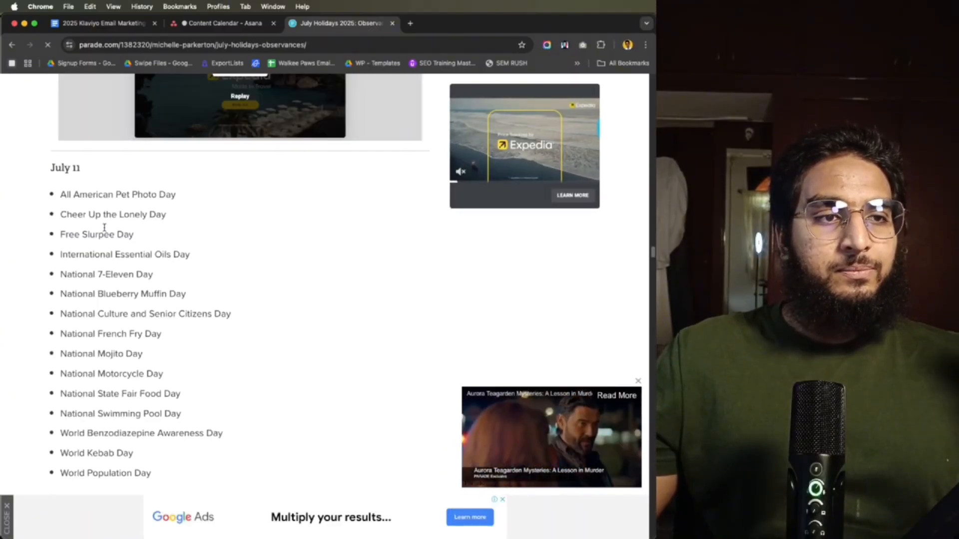
pyautogui.scroll(-15, 105, 234)
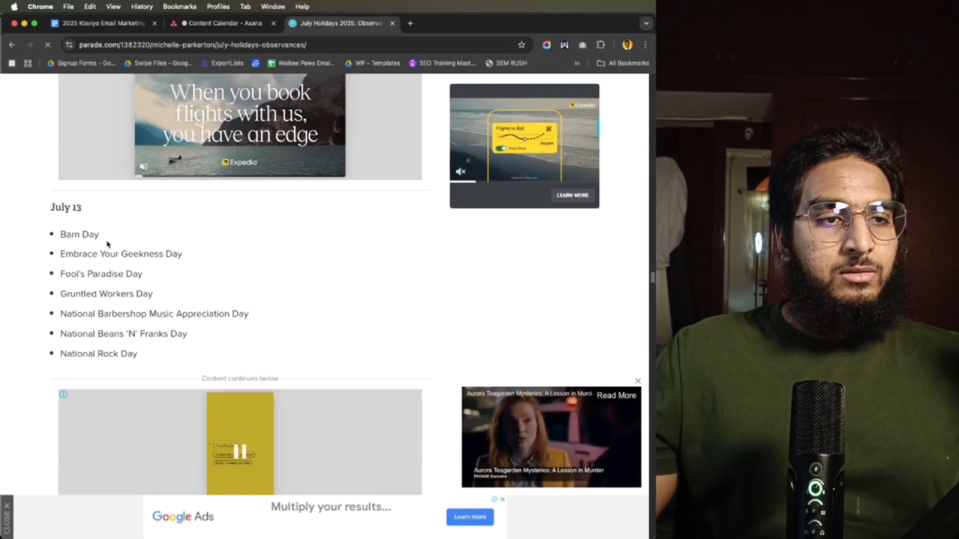
pyautogui.scroll(-2, 107, 244)
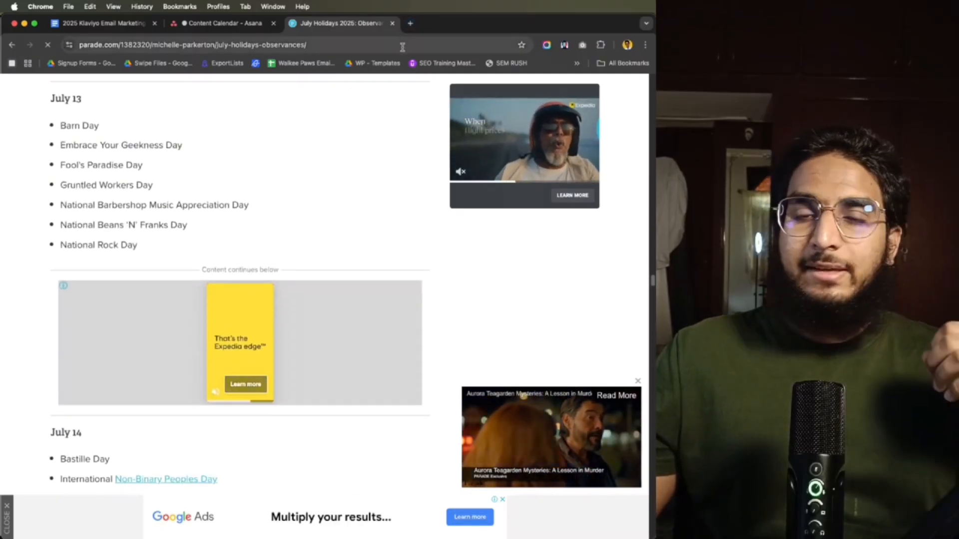
# - Search Google for "national holidays us 2025" in a new browser tab
pyautogui.click(410, 24)
pyautogui.write('na')
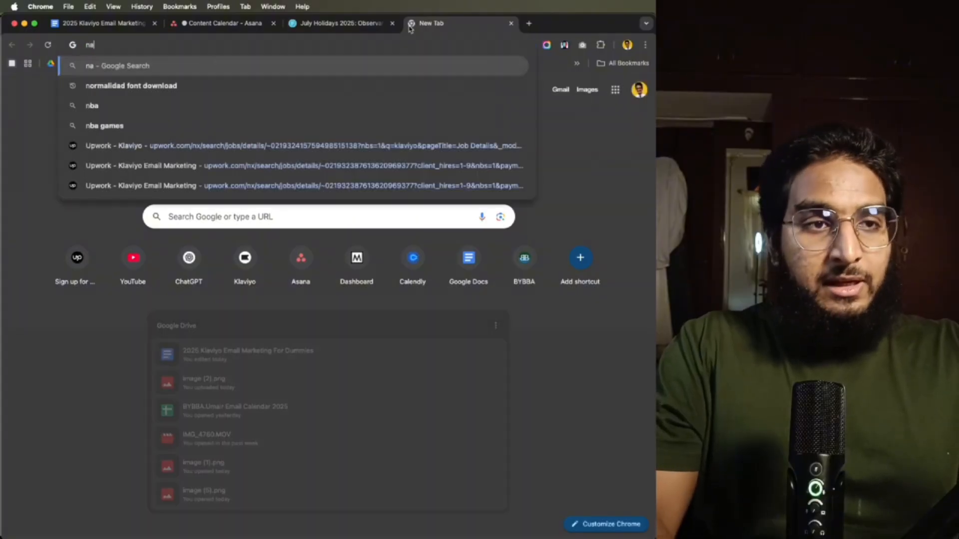
pyautogui.write('tional h')
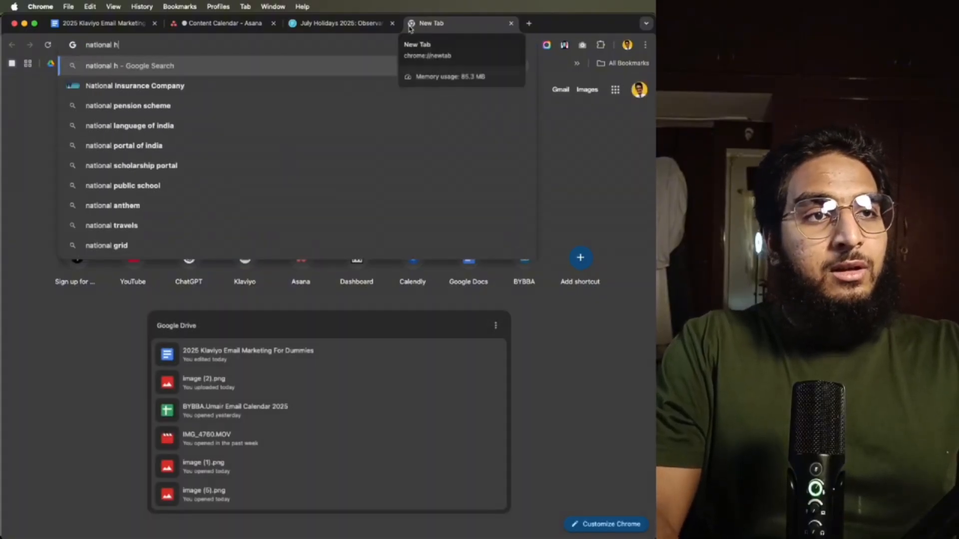
pyautogui.write('olidays u')
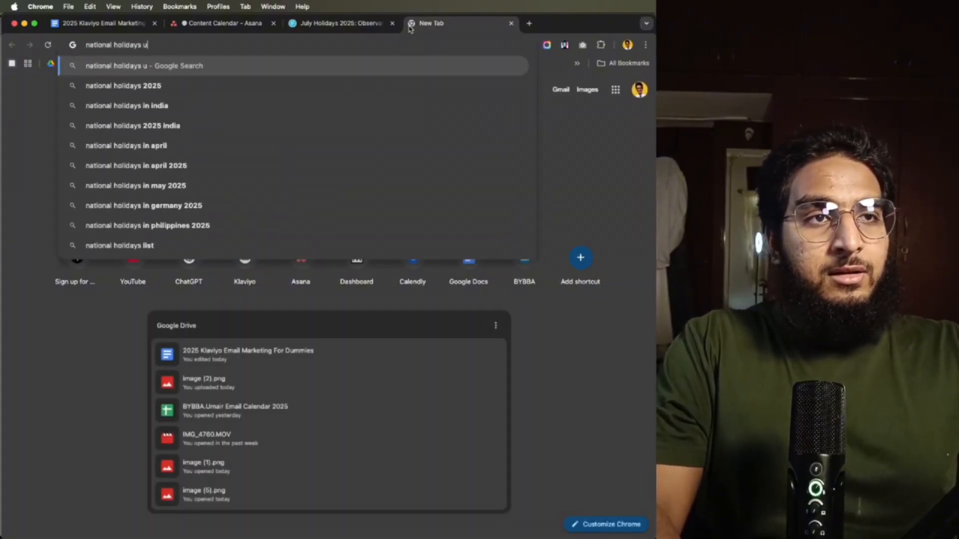
pyautogui.write('s 2025')
pyautogui.press('Return')
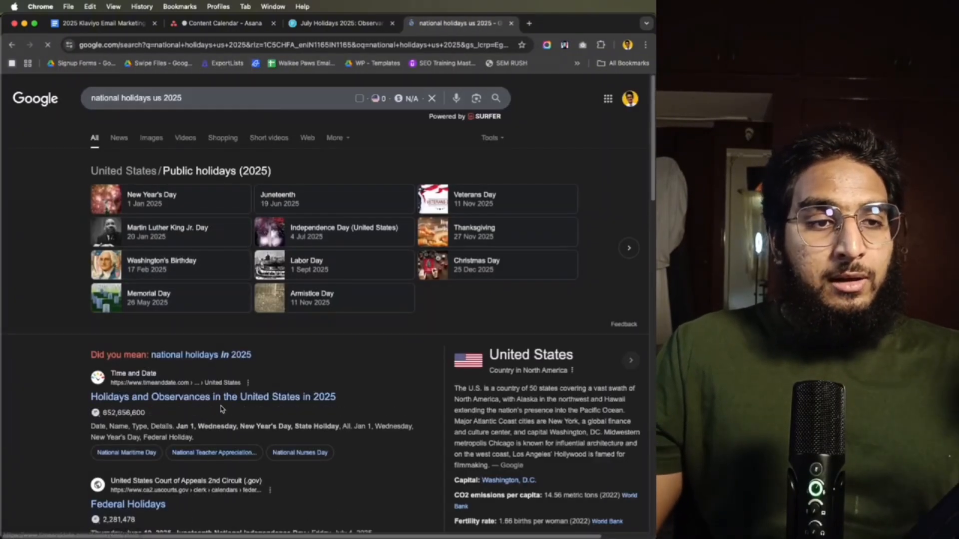
# - Open Time and Date's list of 2025 United States holidays and observances and review the July entries
pyautogui.click(227, 397)
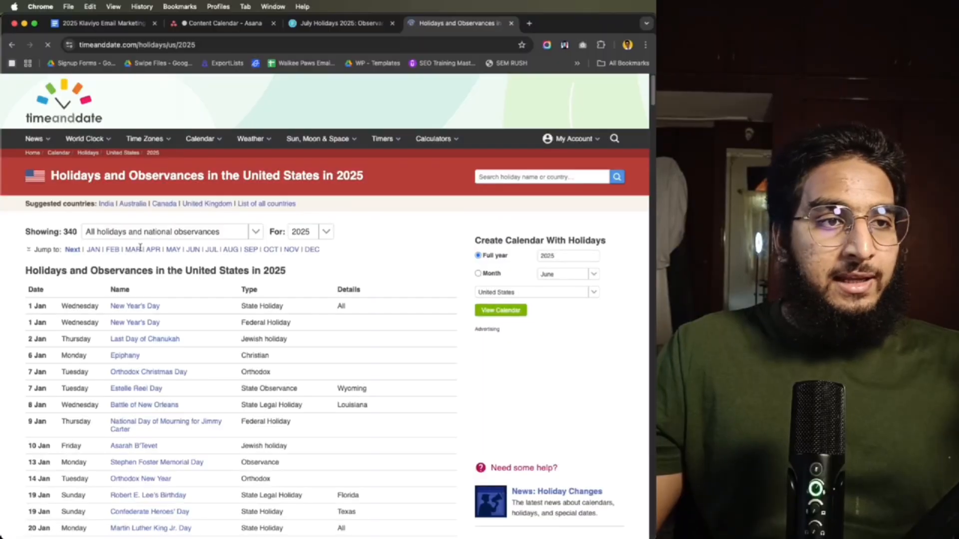
pyautogui.click(210, 251)
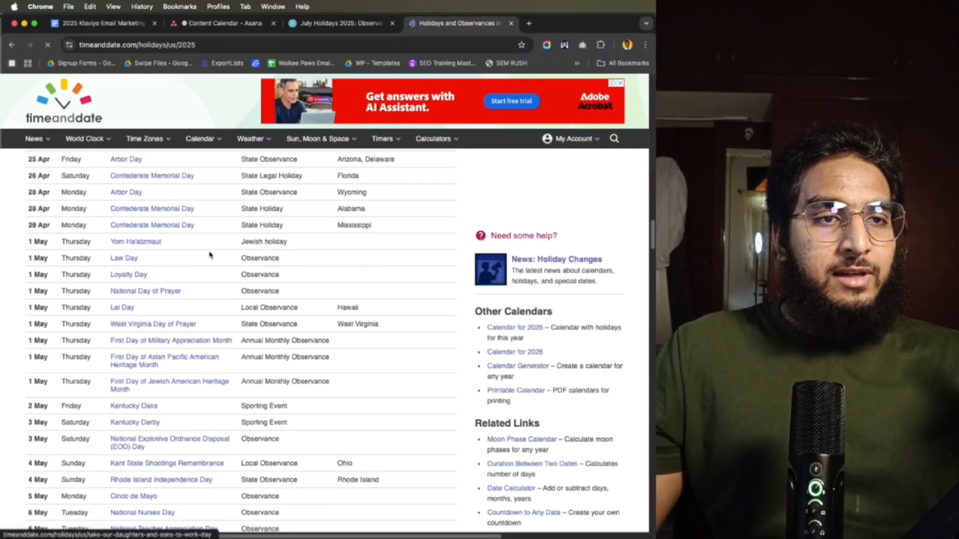
pyautogui.scroll(-1, 185, 289)
pyautogui.scroll(1, 179, 299)
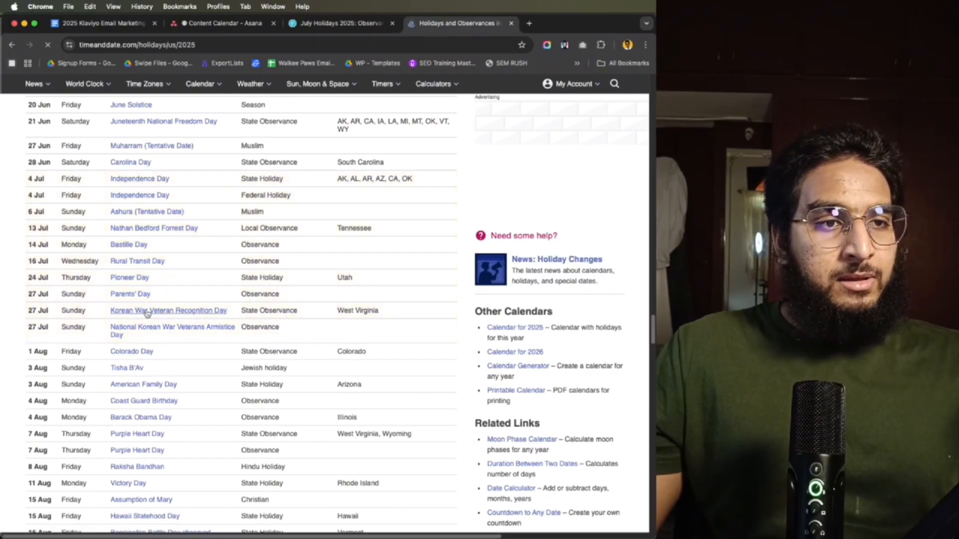
pyautogui.scroll(1, 143, 298)
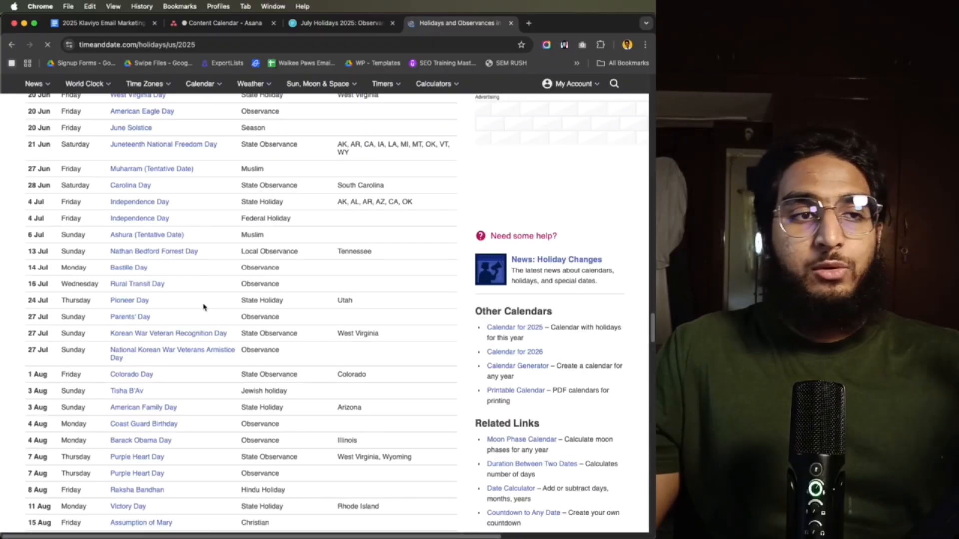
# - Compare the Asana content calendar with the July holidays listed on Parade and Time and Date
pyautogui.click(215, 23)
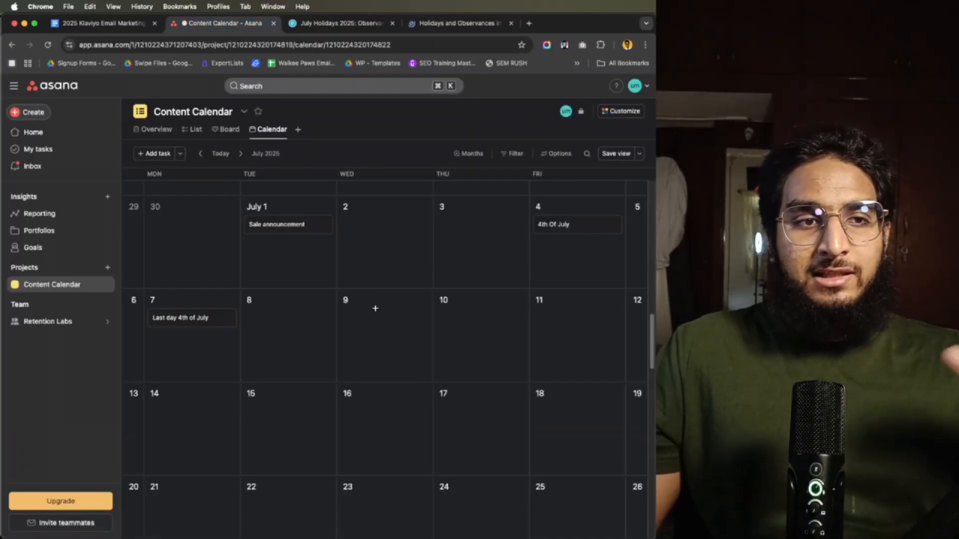
pyautogui.click(348, 26)
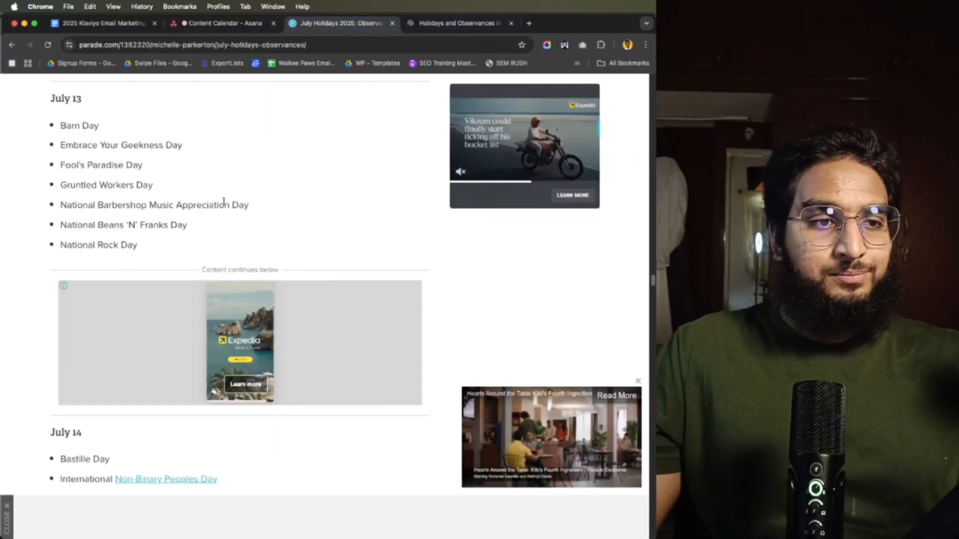
pyautogui.click(452, 23)
pyautogui.scroll(-1, 166, 312)
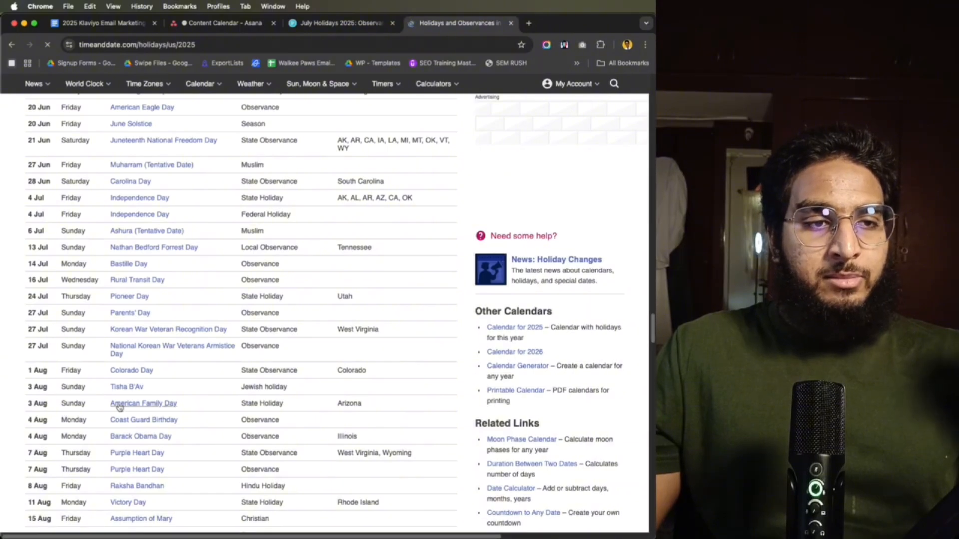
pyautogui.scroll(1, 131, 410)
pyautogui.click(340, 23)
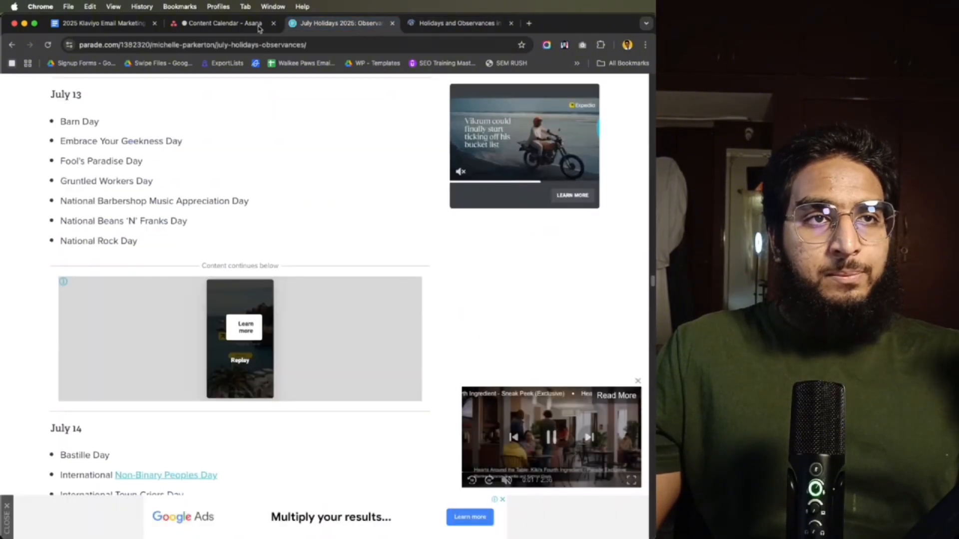
# - Add the tasks "SKINCARE ROUTINE" on July 9 and "BEST SELLER CAMPAIGN" on July 11 in the Asana calendar
pyautogui.click(222, 23)
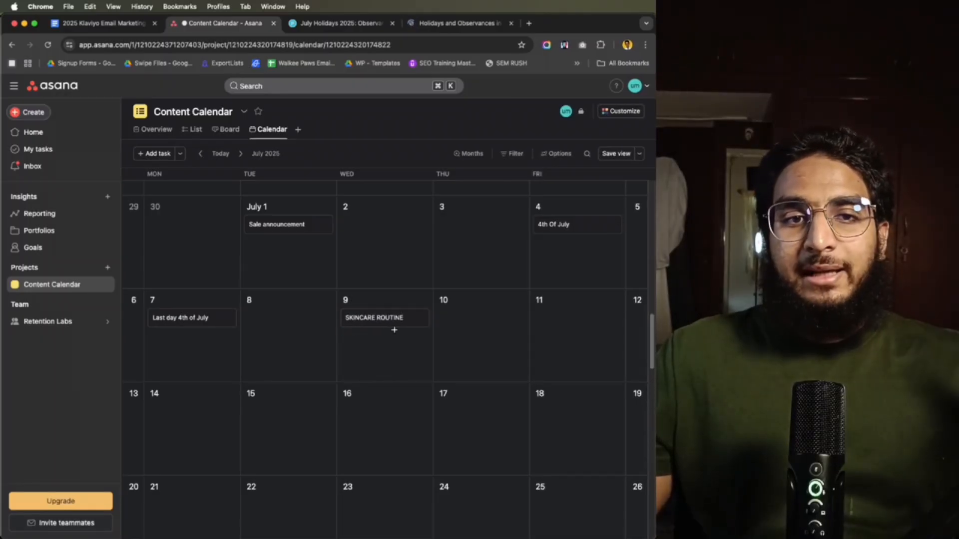
pyautogui.press('Return')
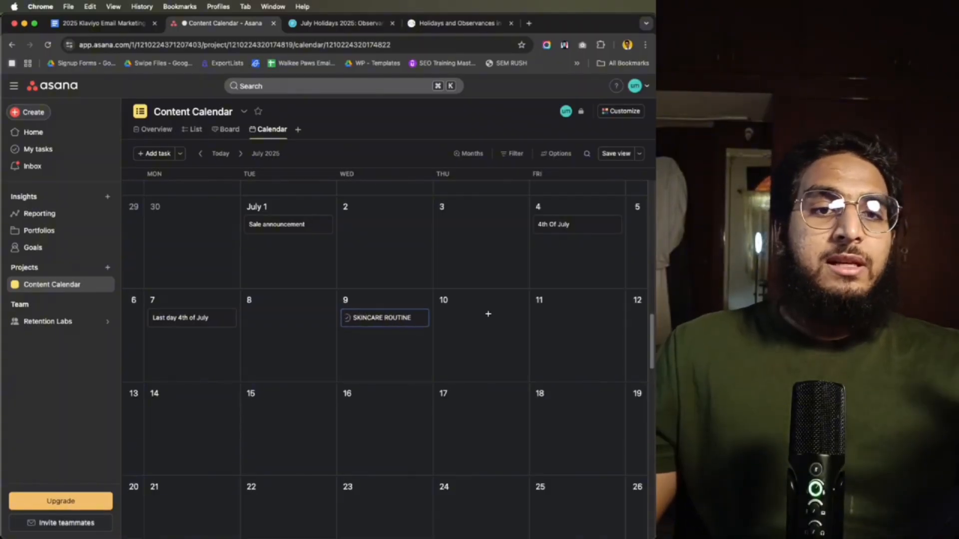
pyautogui.click(529, 299)
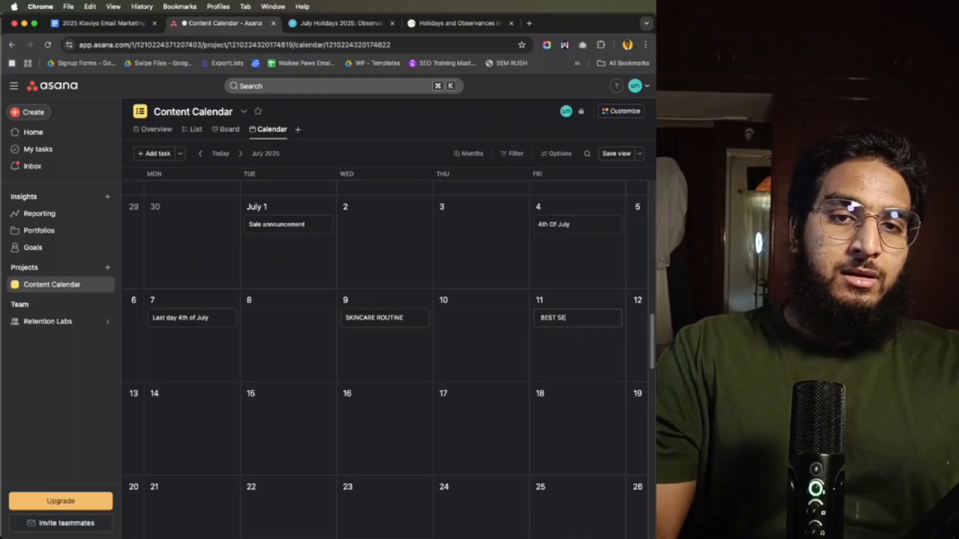
pyautogui.write('BEST SELLER CAMPAIGN')
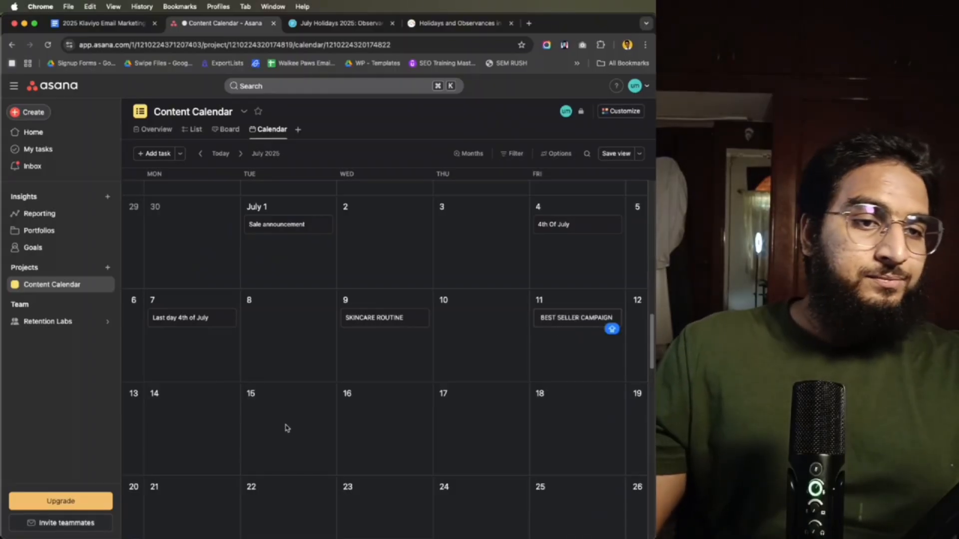
pyautogui.press('Return')
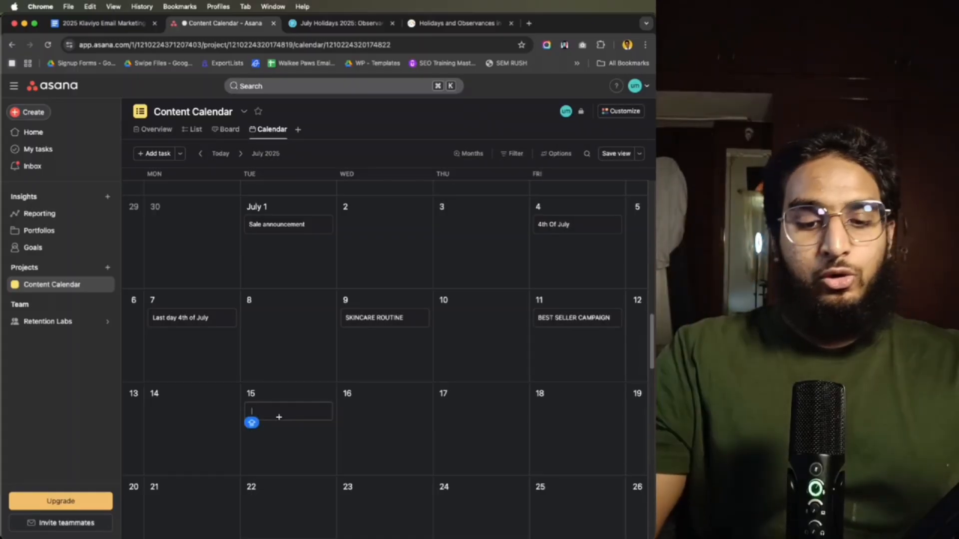
# - Add a task named "TESTIMONIAL" on July 15 in the calendar
pyautogui.write('TESTIMNO')
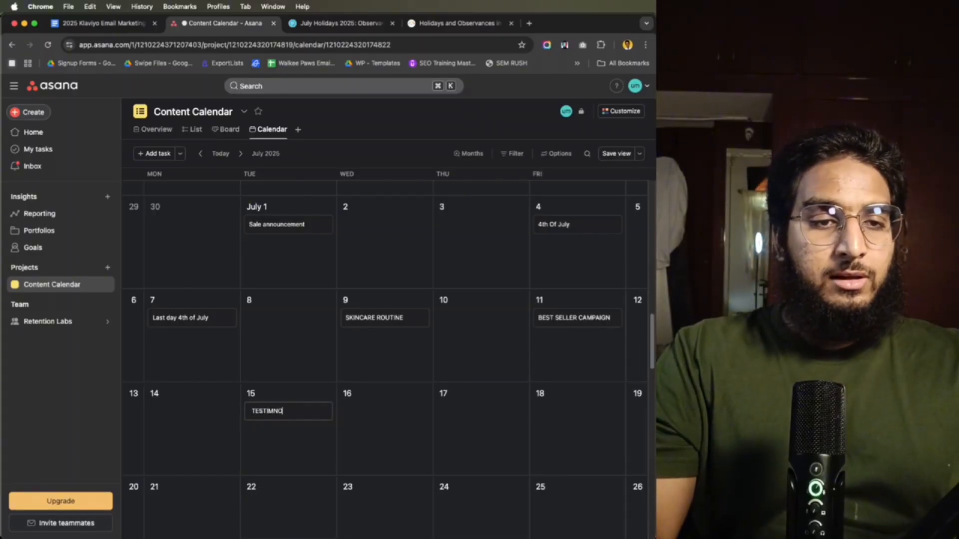
pyautogui.press('BackSpace')
pyautogui.press('BackSpace')
pyautogui.write('ONIAL')
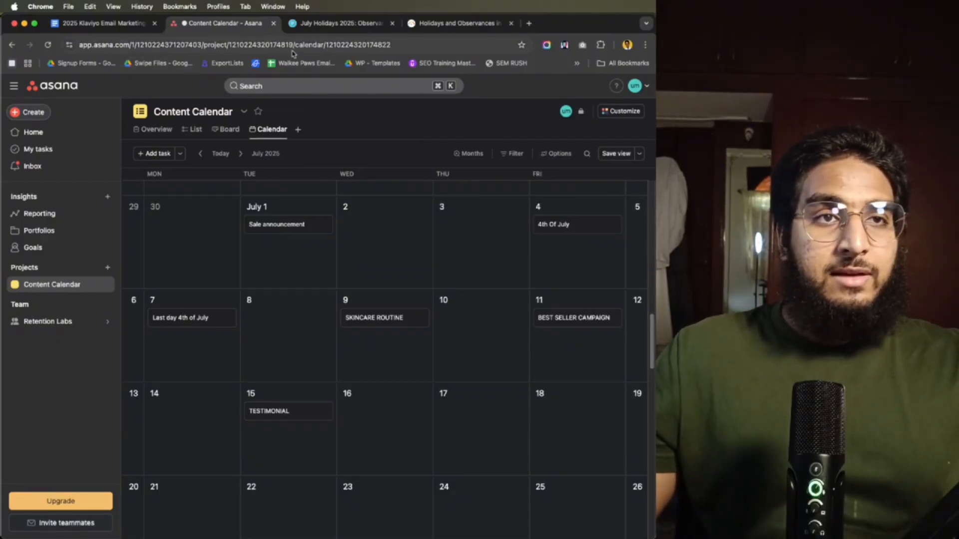
# - Review the Non-Discounted Email Campaigns ideas in the "2025 Klaviyo Email Marketing For Dummies" Google Doc
pyautogui.click(100, 23)
pyautogui.scroll(7, 252, 292)
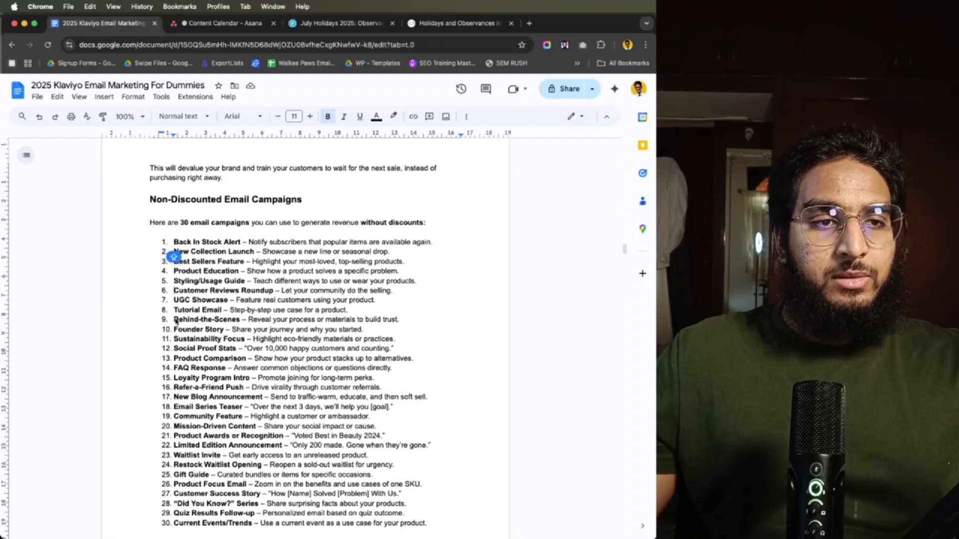
pyautogui.click(326, 24)
# - Switch to the Asana content calendar and add a task named "BEHIND THE SCENES" on July 17
pyautogui.click(208, 24)
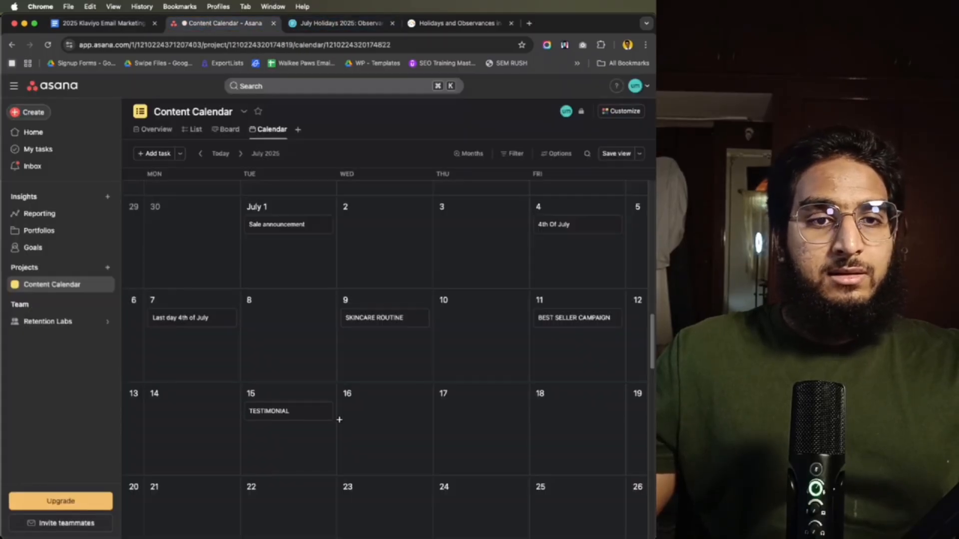
pyautogui.click(455, 431)
pyautogui.write('B')
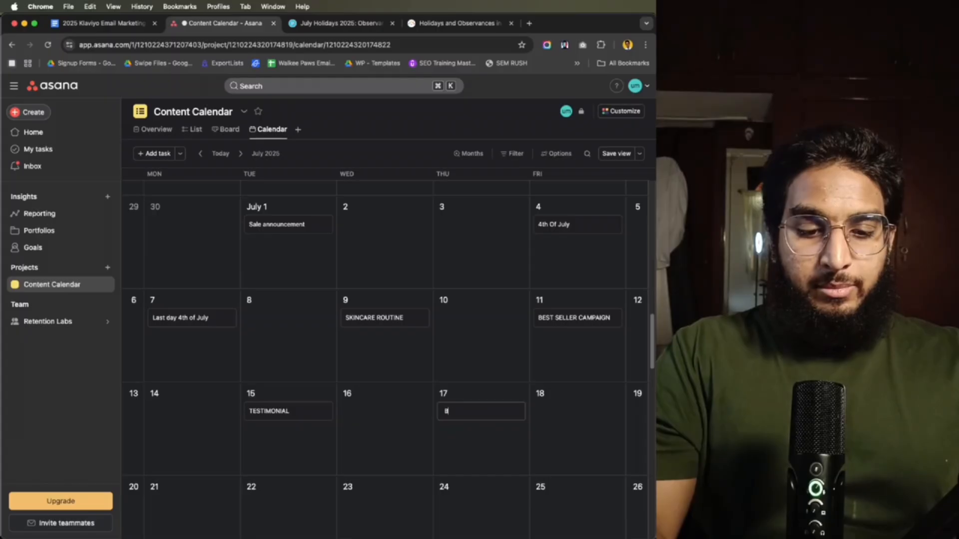
pyautogui.write('EHIND THE SCEN')
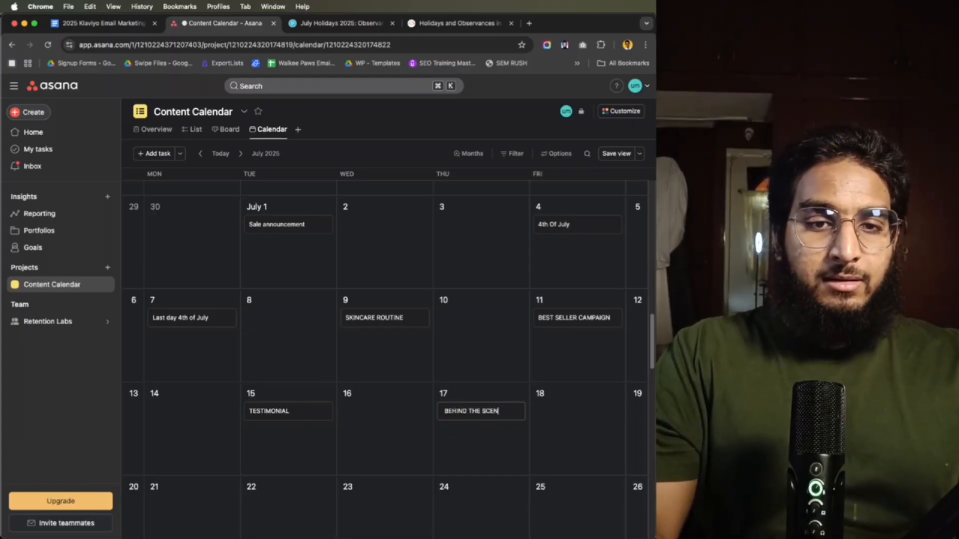
pyautogui.write('ES')
pyautogui.press('Return')
pyautogui.scroll(-3, 379, 289)
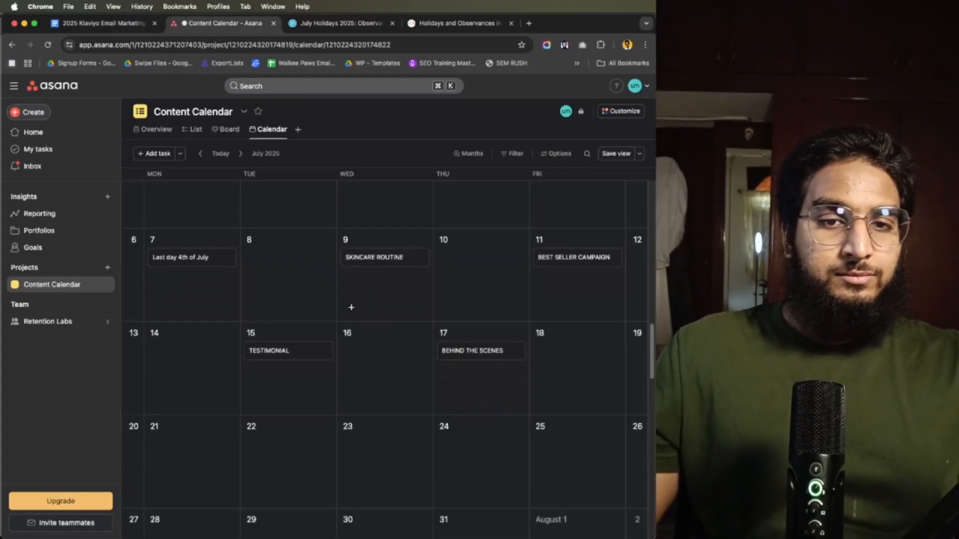
# - Move the "TESTIMONIAL" task to July 14 and the "BEHIND THE SCENES" task to July 16
pyautogui.scroll(1, 277, 356)
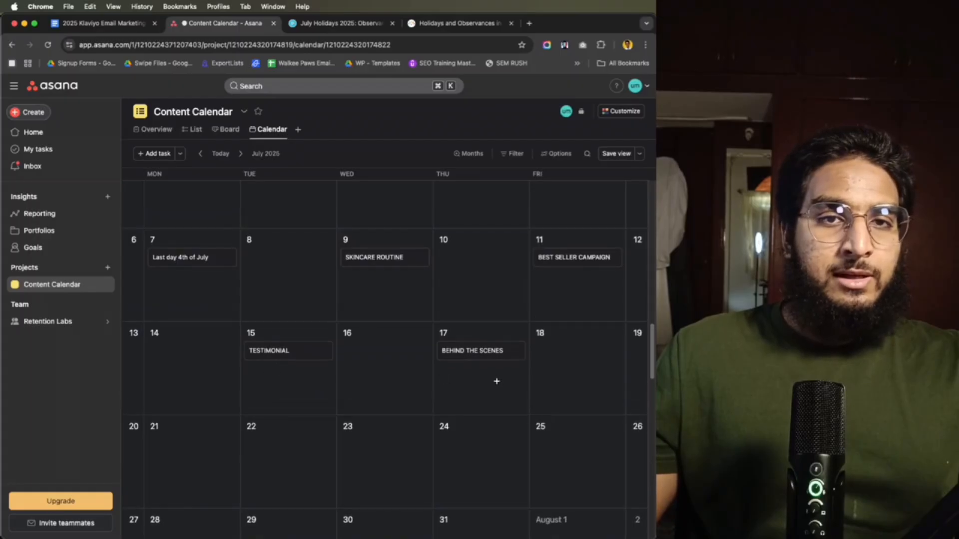
pyautogui.scroll(1, 524, 374)
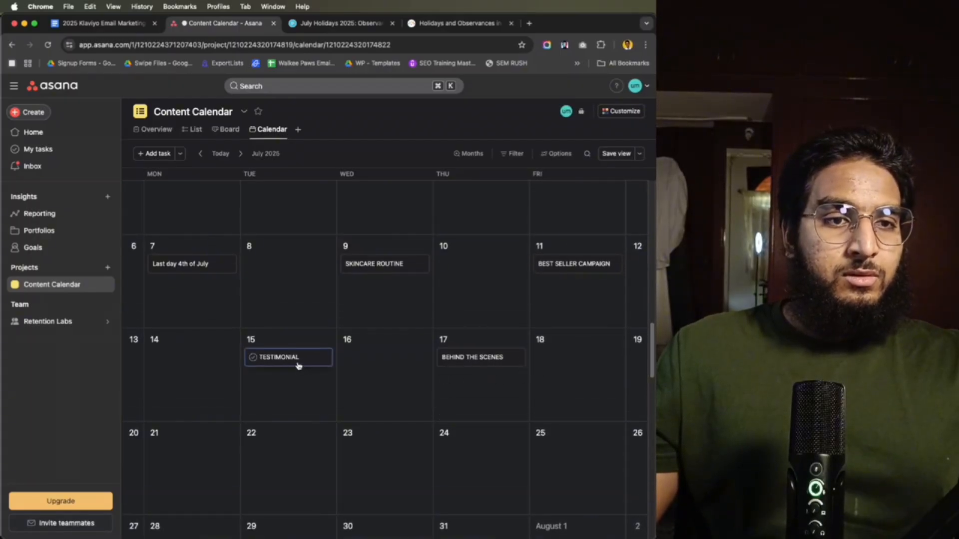
pyautogui.moveTo(297, 365); pyautogui.dragTo(182, 362)
pyautogui.moveTo(482, 359); pyautogui.dragTo(385, 360)
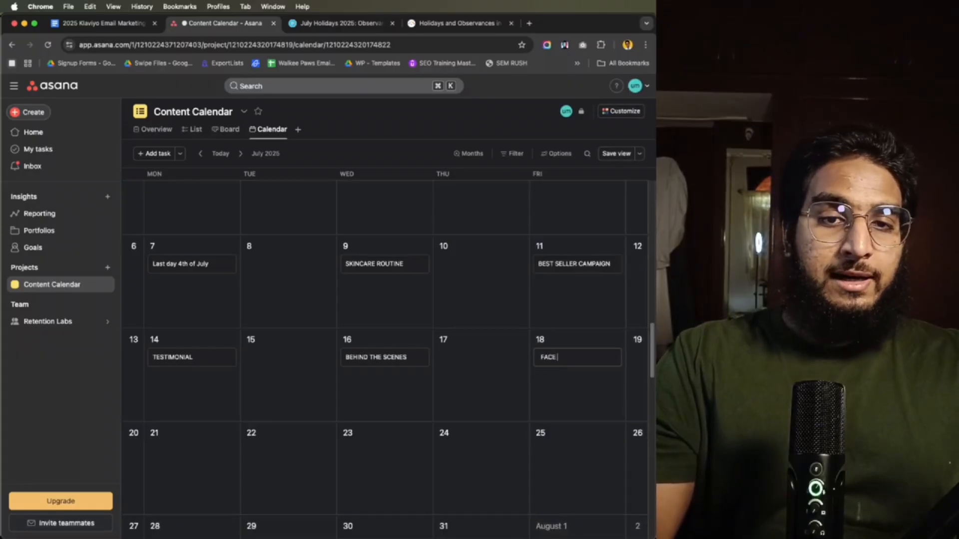
# - Add a task named "FACEFASH HIGFHLIGHT" on July 18 in the calendar
pyautogui.press('capslock')
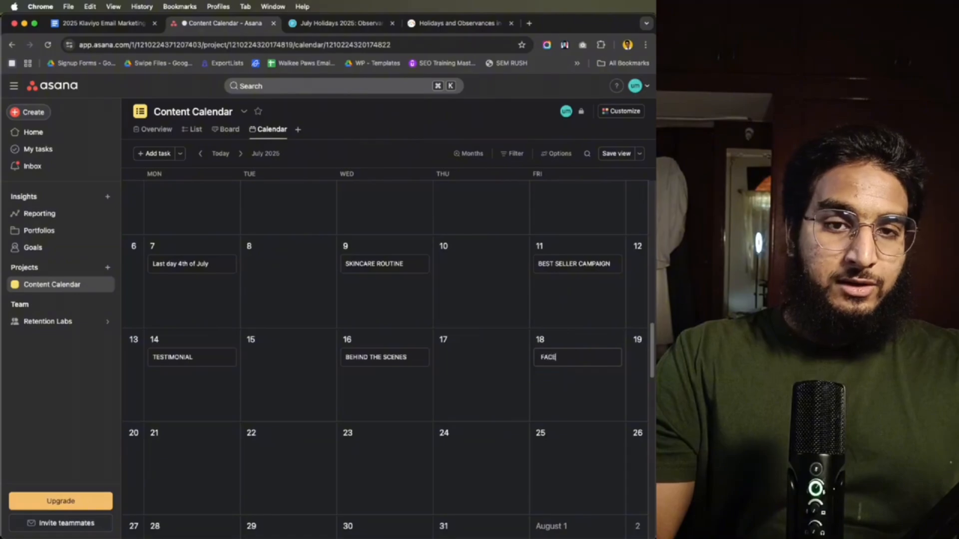
pyautogui.write('ACEFASH HIGFHLI')
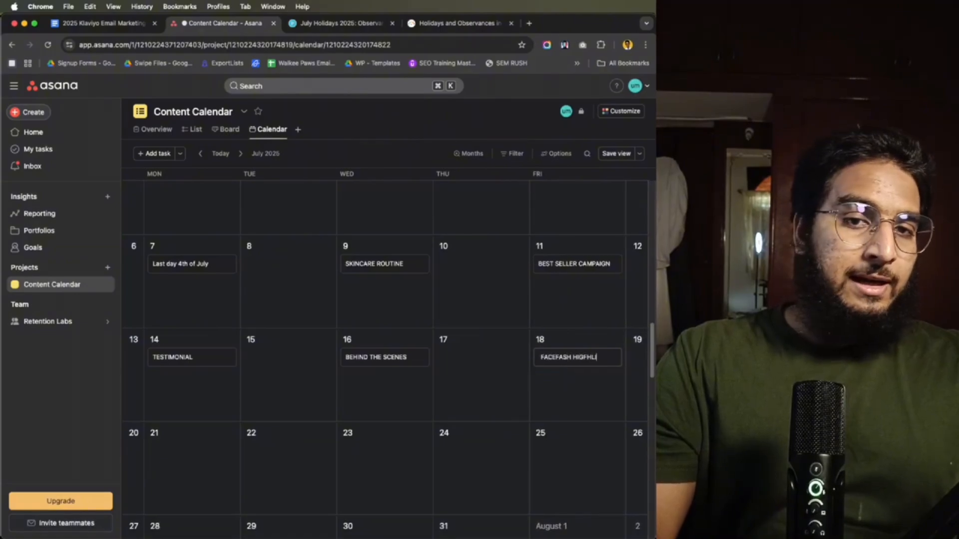
pyautogui.write('GHT')
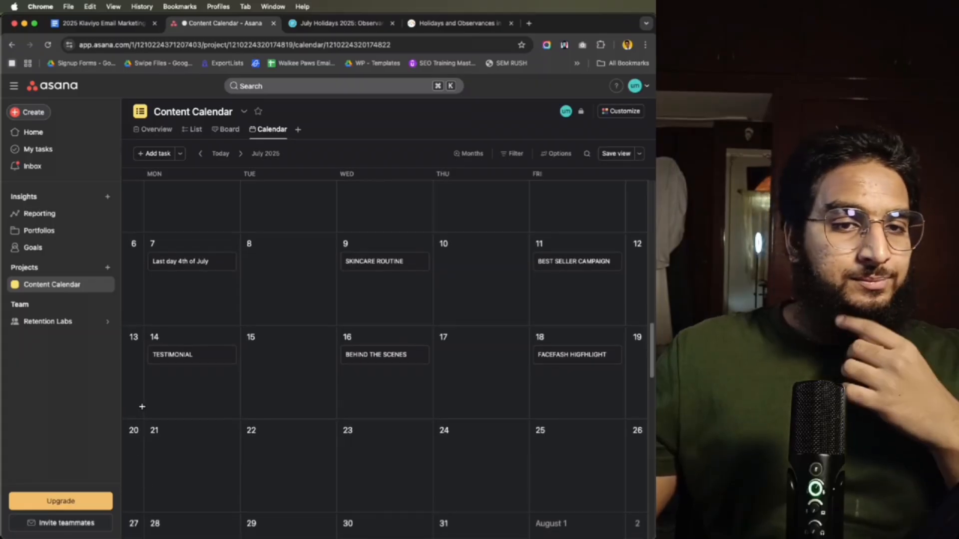
# - Consult the email type ideas in the Google Doc and add a task named "US VS THHEM" on July 21 in Asana
pyautogui.scroll(-2, 152, 417)
pyautogui.click(165, 416)
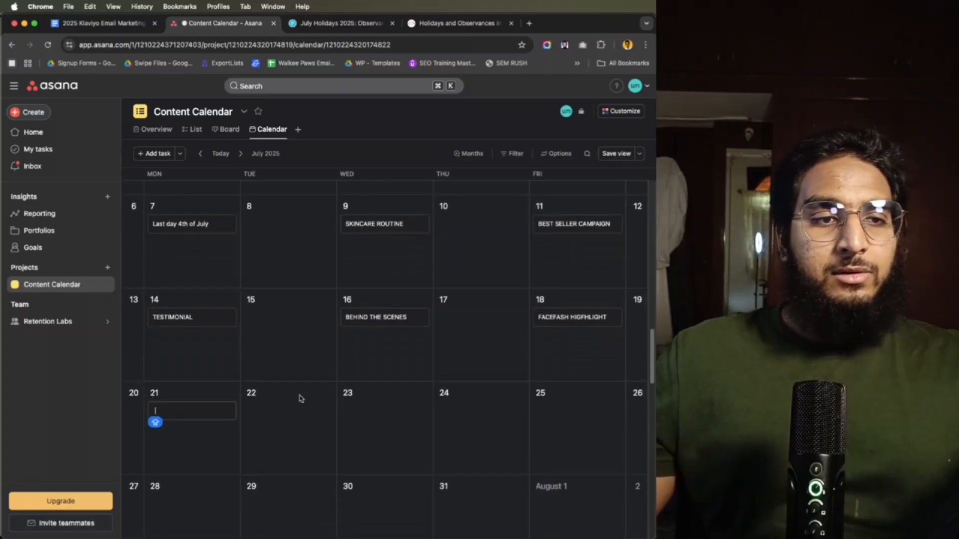
pyautogui.click(134, 25)
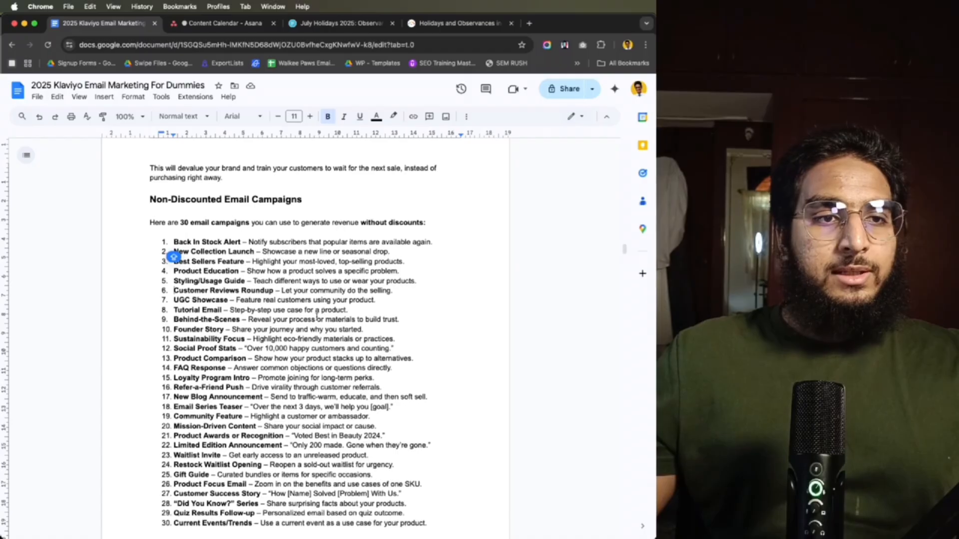
pyautogui.scroll(10, 317, 315)
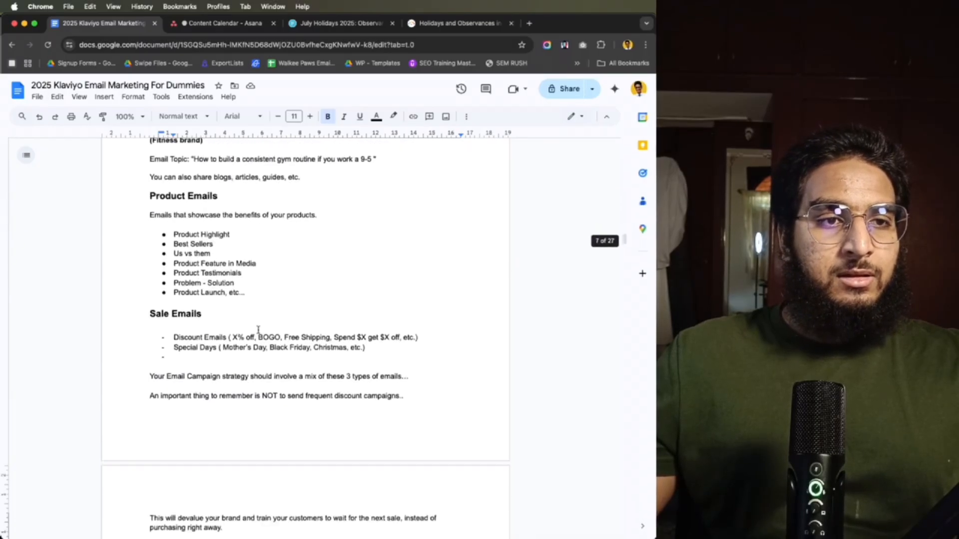
pyautogui.scroll(10, 258, 330)
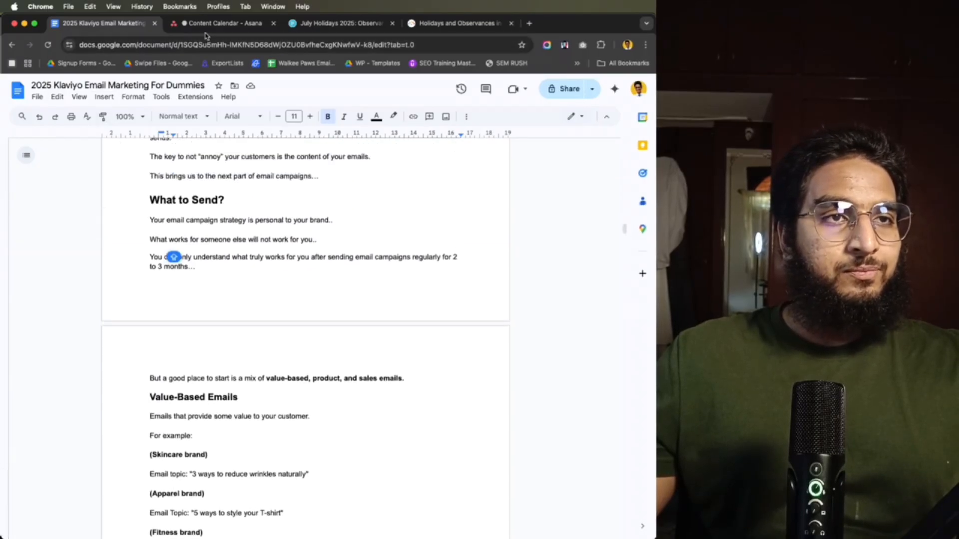
pyautogui.click(219, 23)
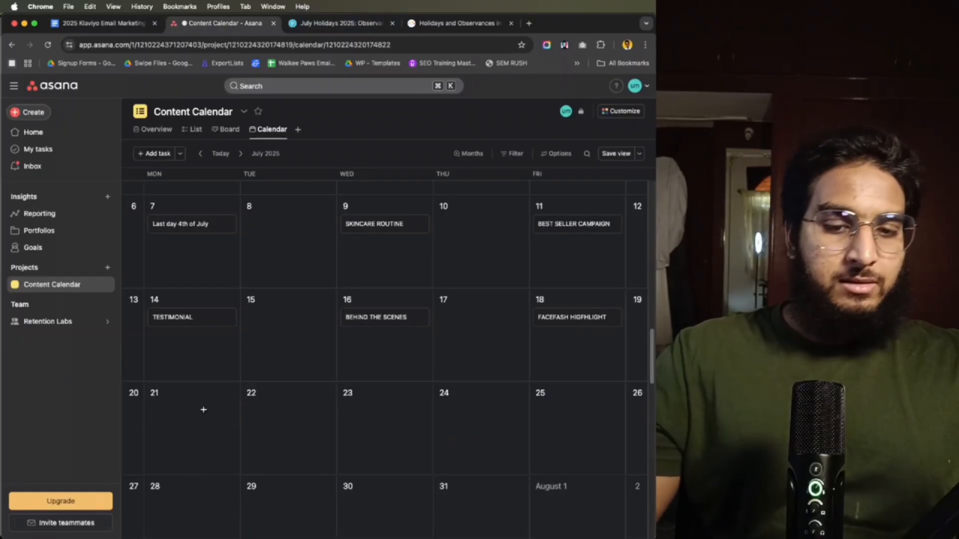
pyautogui.click(203, 409)
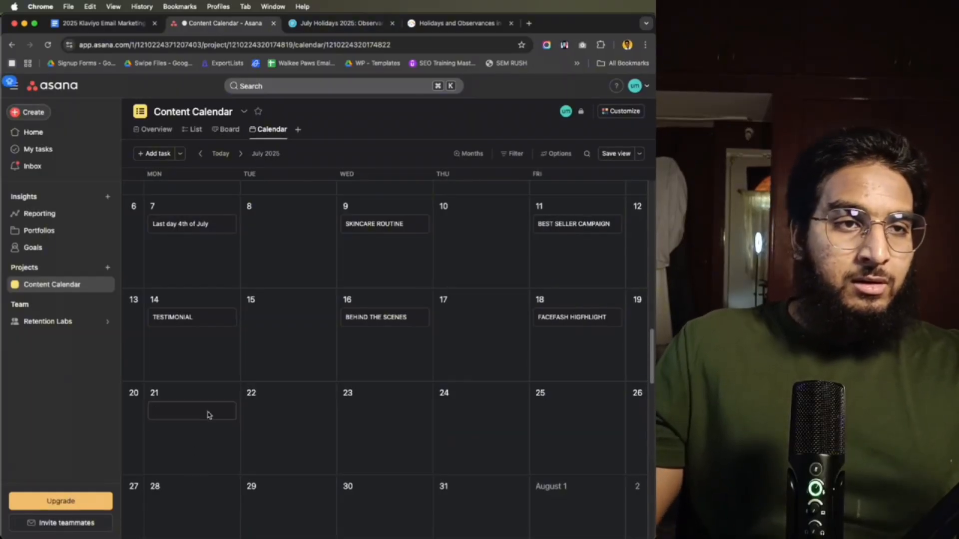
pyautogui.write('US VS THHEM')
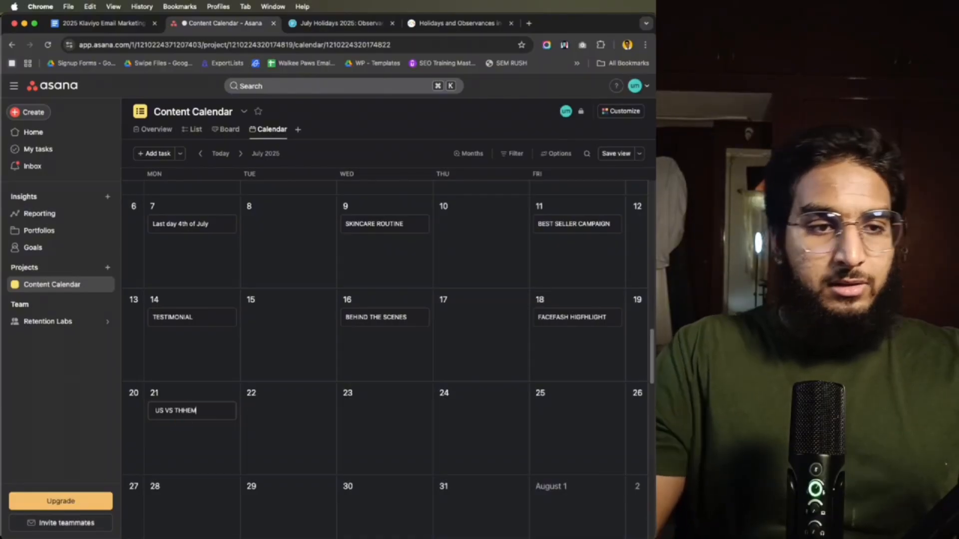
pyautogui.press('Return')
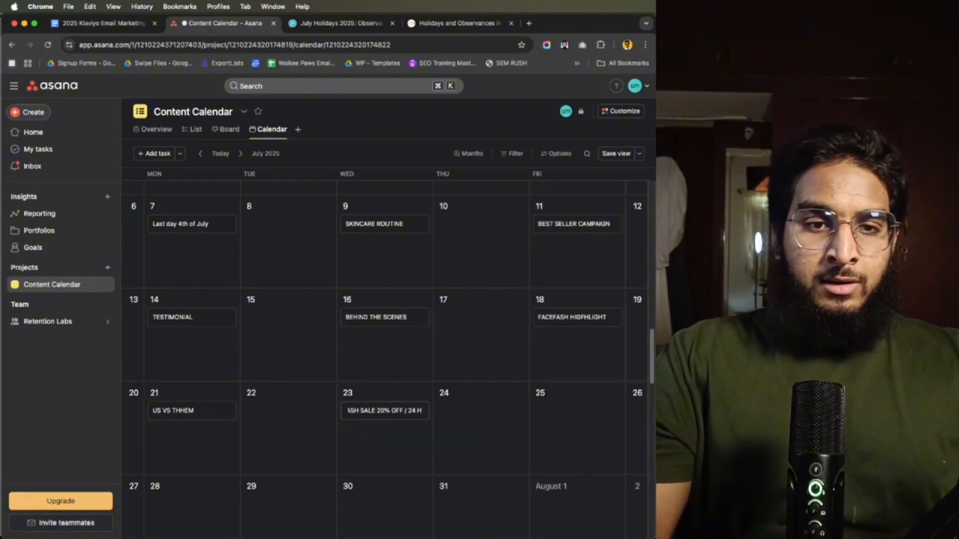
# - Add the tasks "FLASH SALE 20% OFF / 24 HRS ONLY" on July 23 and "HOW TO REDUCE ACENE" on July 25
pyautogui.write('LY')
pyautogui.press('Return')
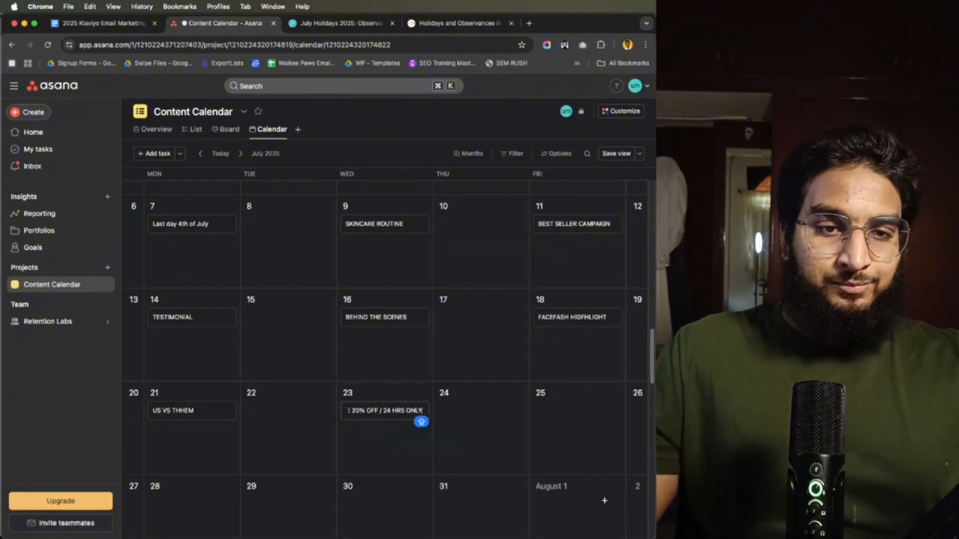
pyautogui.scroll(-3, 427, 435)
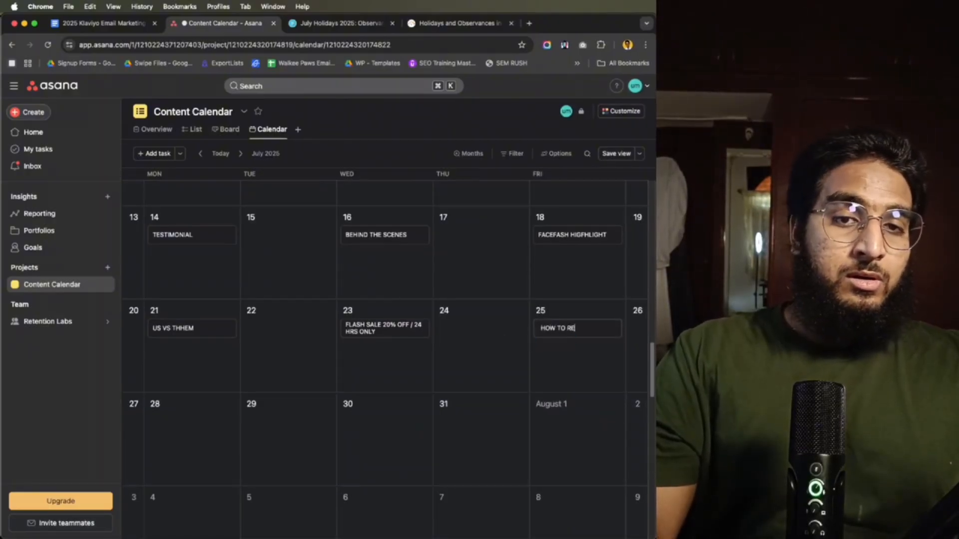
pyautogui.write('E ACENE')
pyautogui.press('Return')
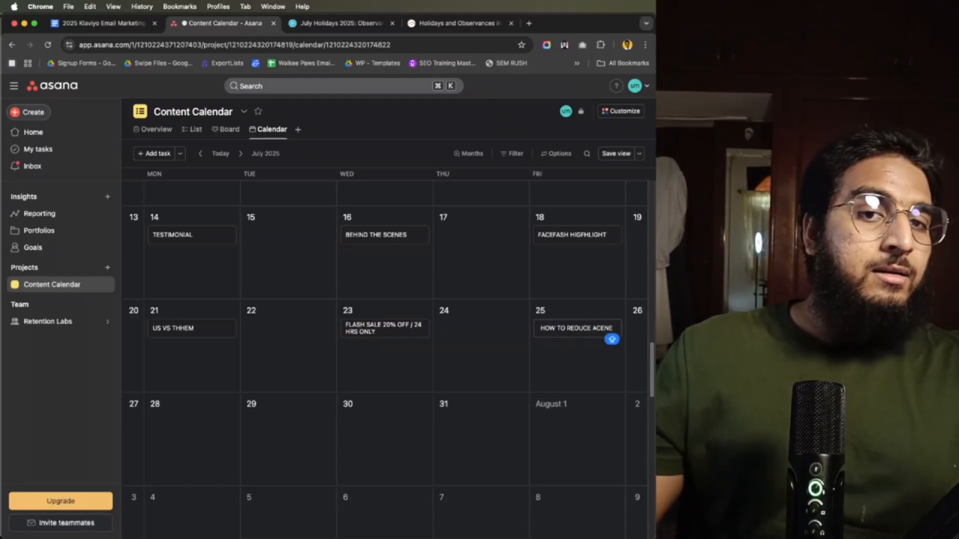
pyautogui.write('NE')
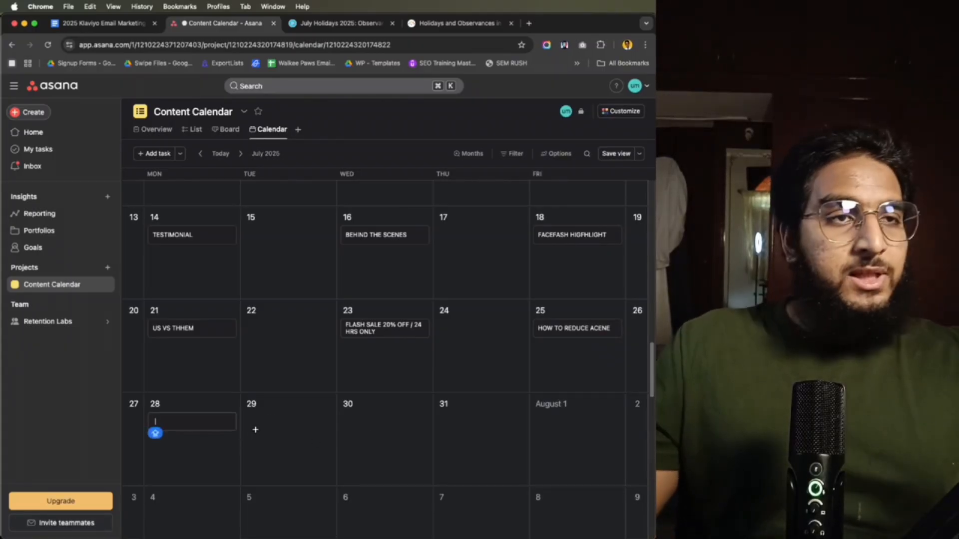
# - Check the Non-Discounted Email Campaigns list in the Google Doc and add a task named "FAQ'S" on July 28 in Asana
pyautogui.click(100, 23)
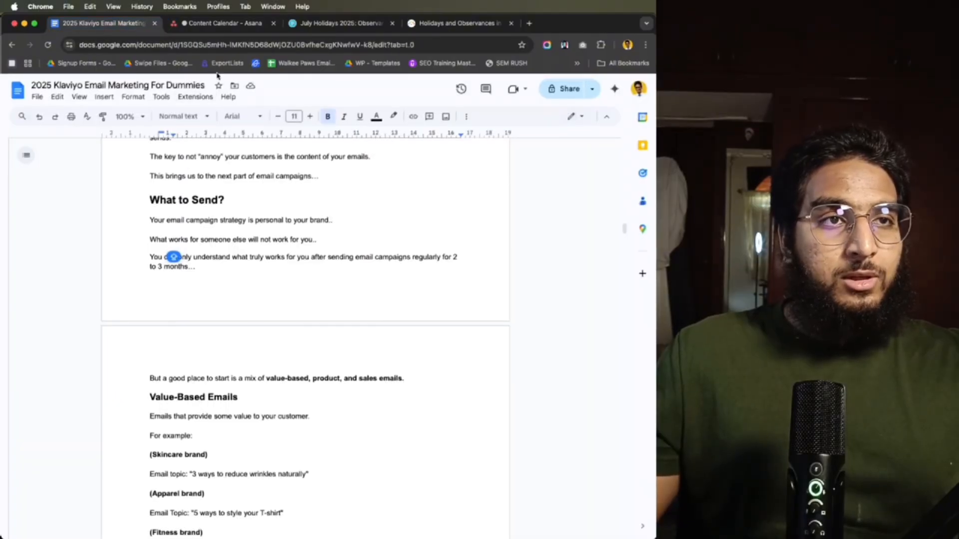
pyautogui.scroll(-15, 173, 257)
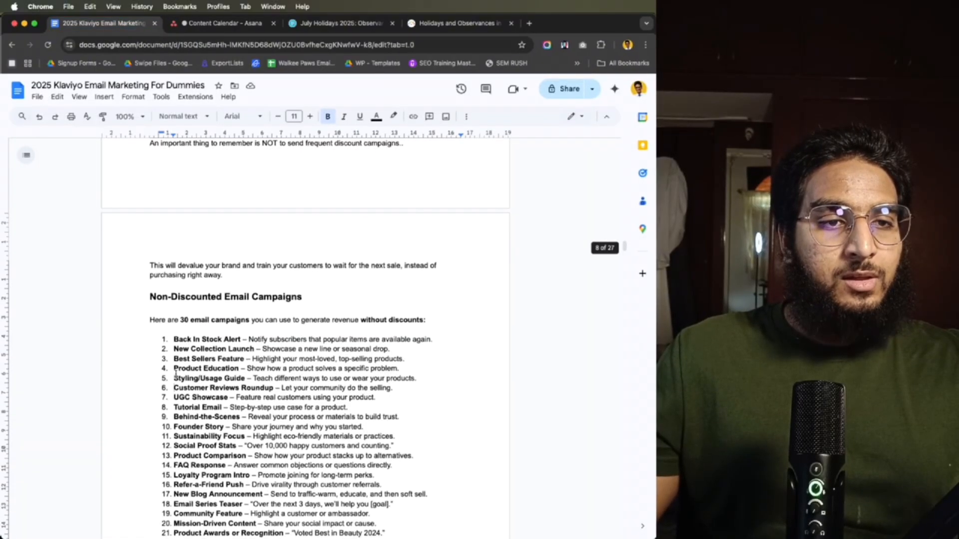
pyautogui.scroll(-1, 220, 383)
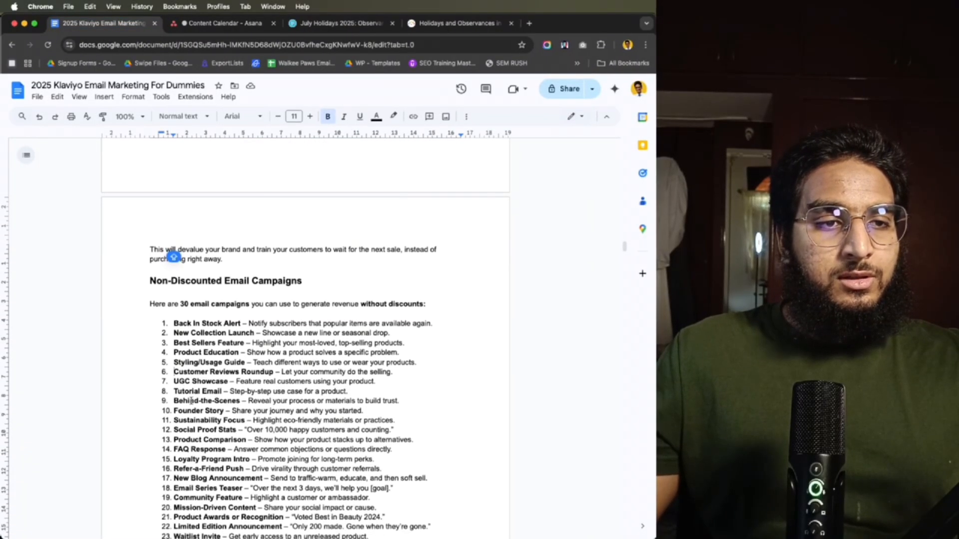
pyautogui.scroll(-1, 245, 407)
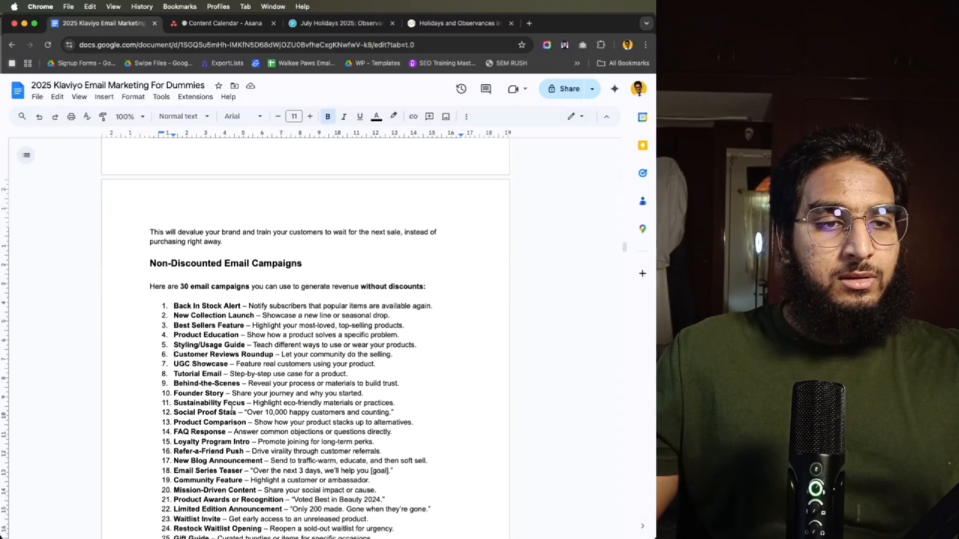
pyautogui.click(234, 23)
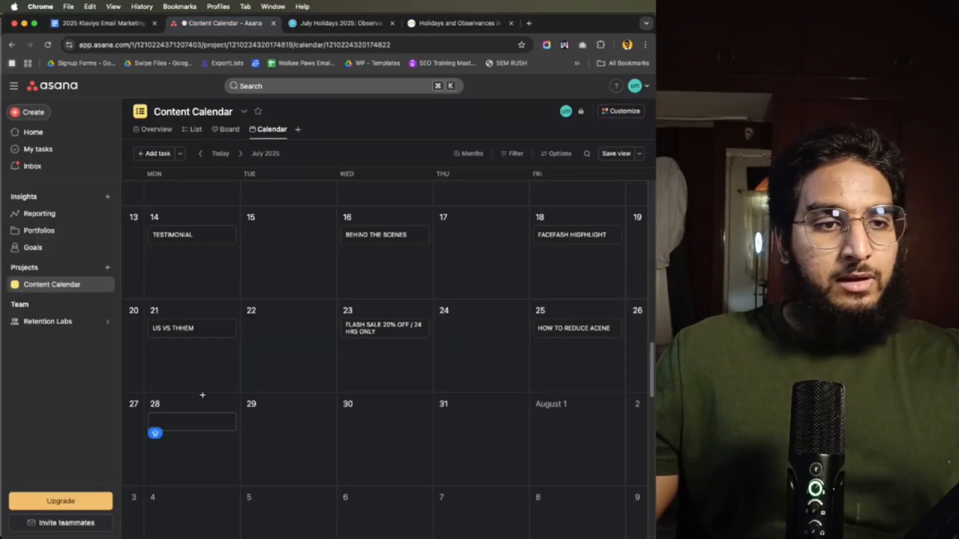
pyautogui.write("FAQ'S")
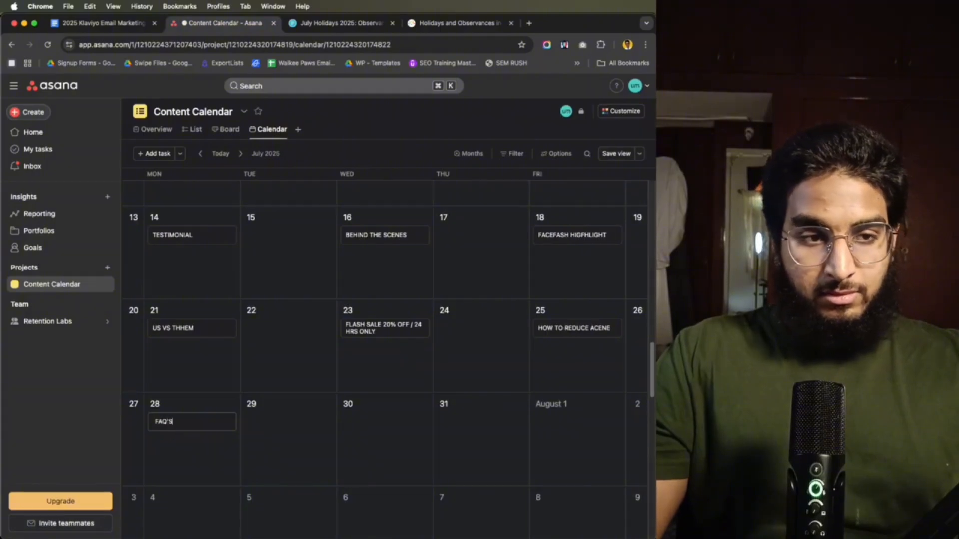
pyautogui.press('Tab')
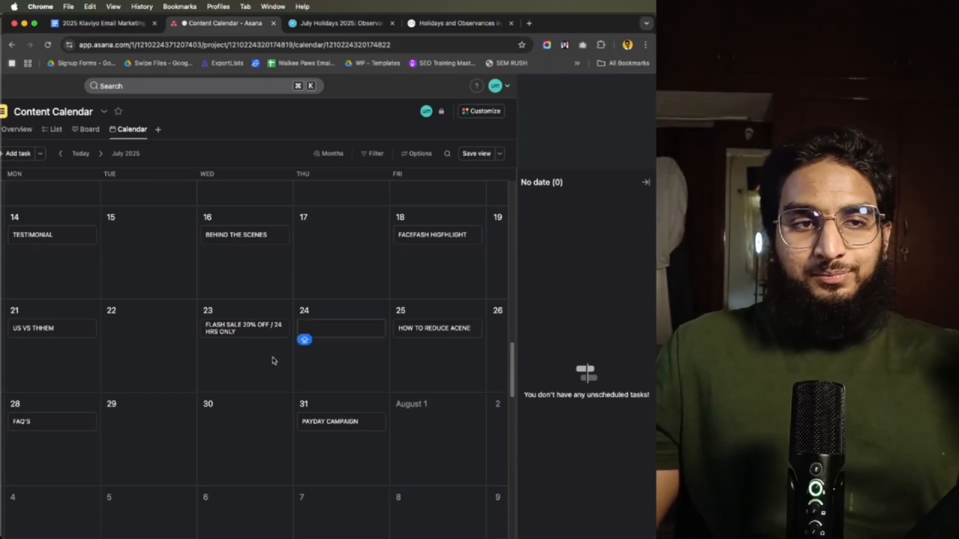
# - Switch from the Asana calendar to the Google Doc guide and find the list of email inspiration websites
pyautogui.scroll(1, 278, 356)
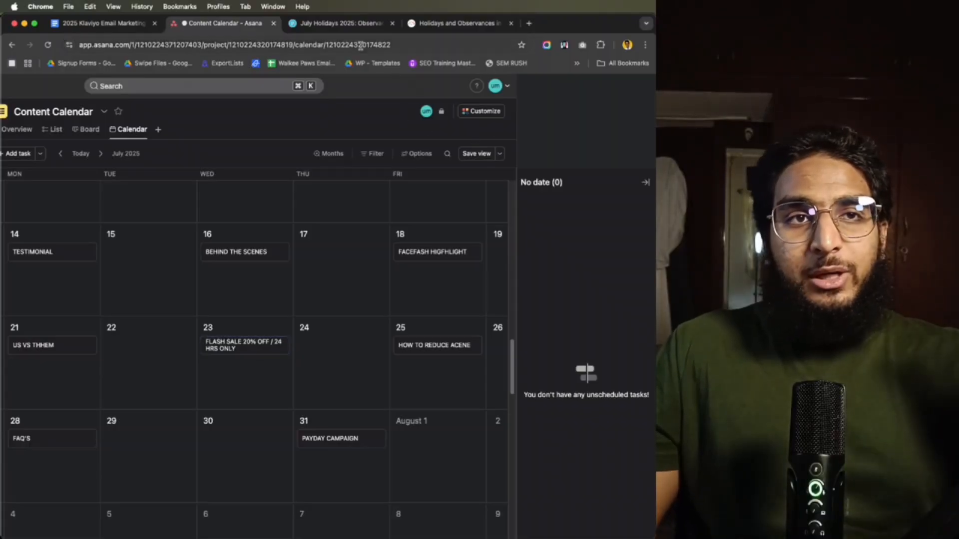
pyautogui.click(339, 24)
pyautogui.click(103, 23)
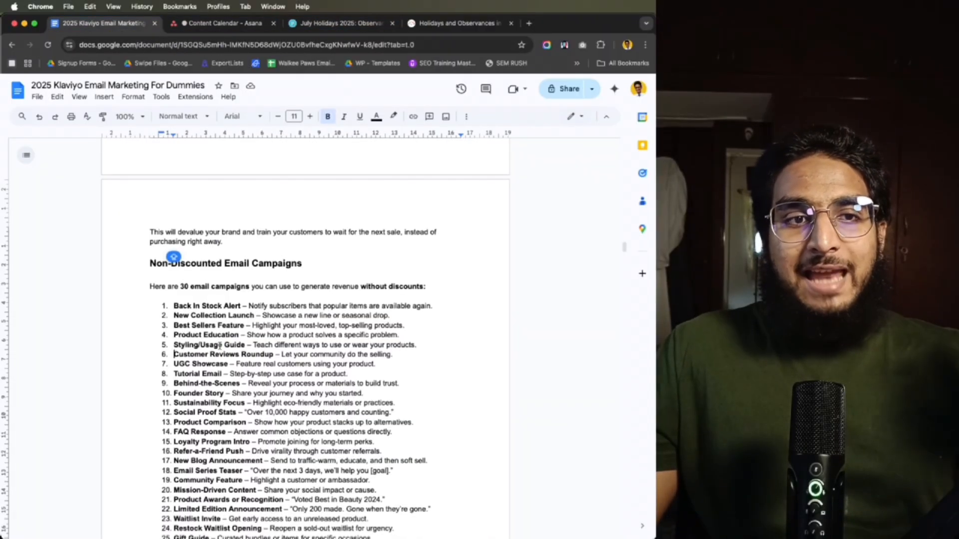
pyautogui.scroll(-15, 195, 206)
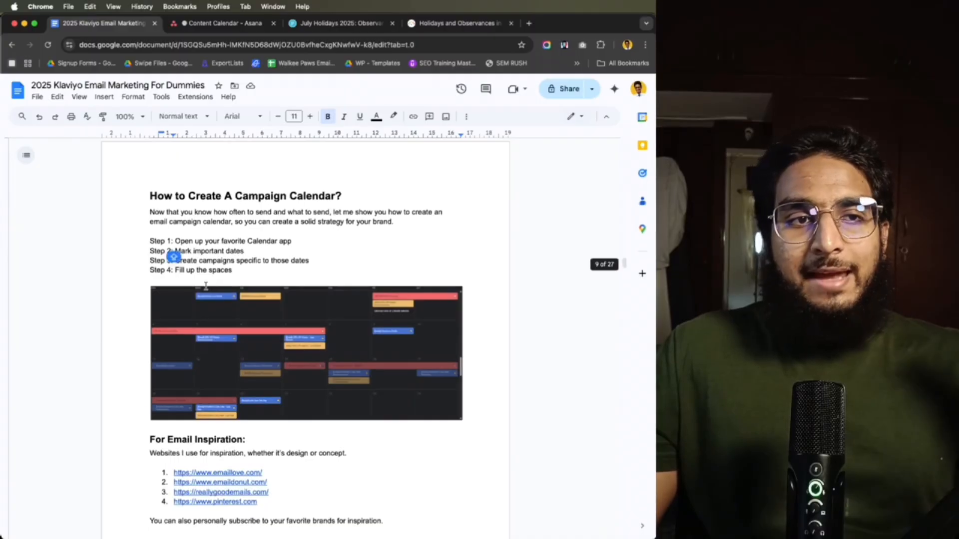
pyautogui.scroll(-3, 259, 287)
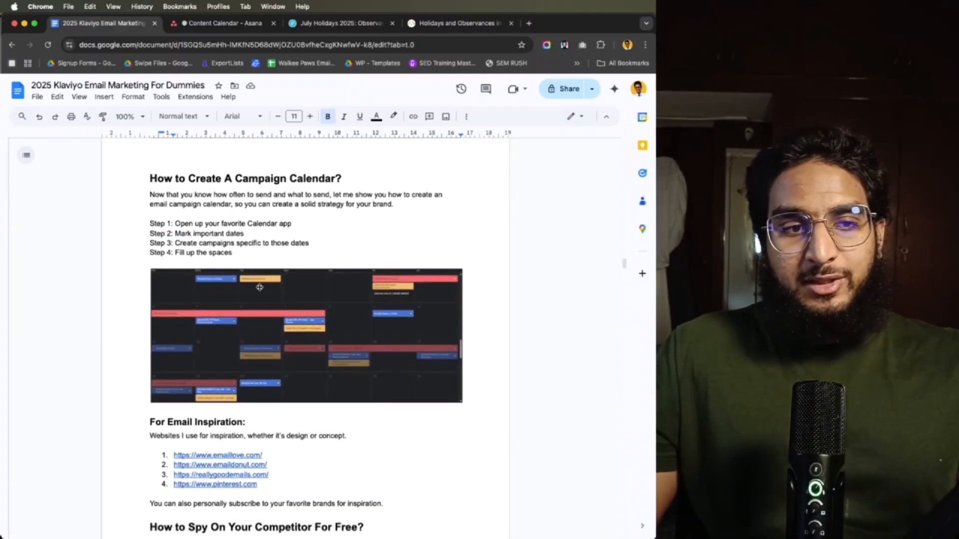
pyautogui.scroll(-2, 272, 294)
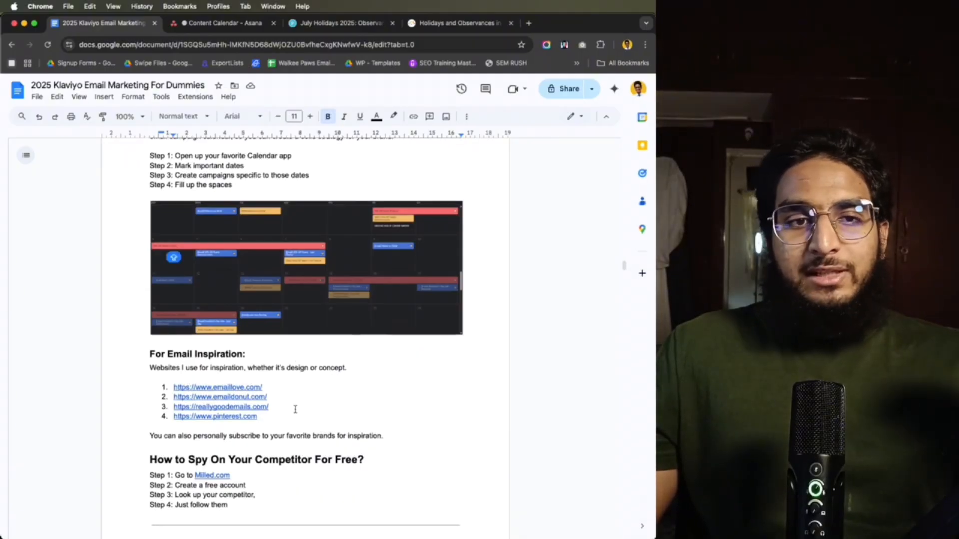
# - Open the Email Love website from the guide, browse its email designs and inspiration categories, and close the site
pyautogui.click(243, 388)
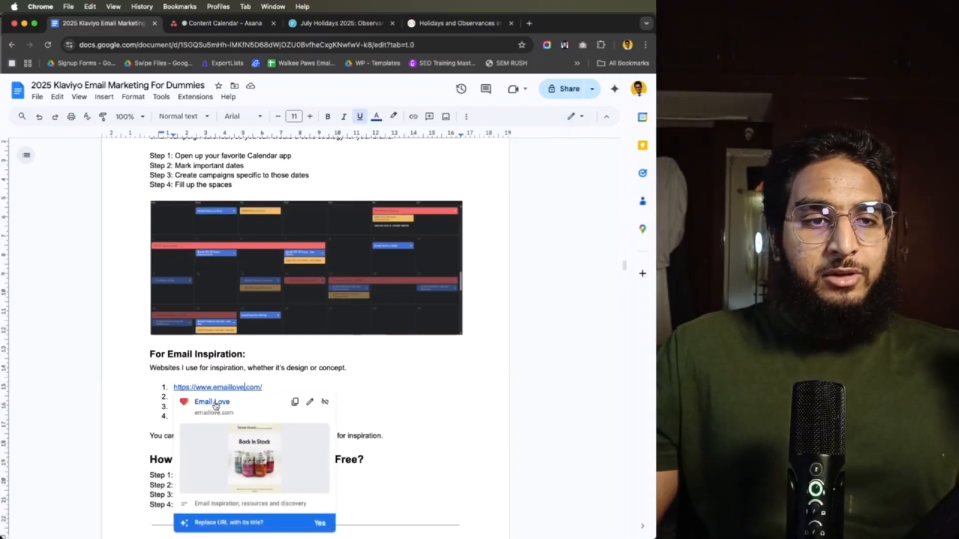
pyautogui.click(213, 402)
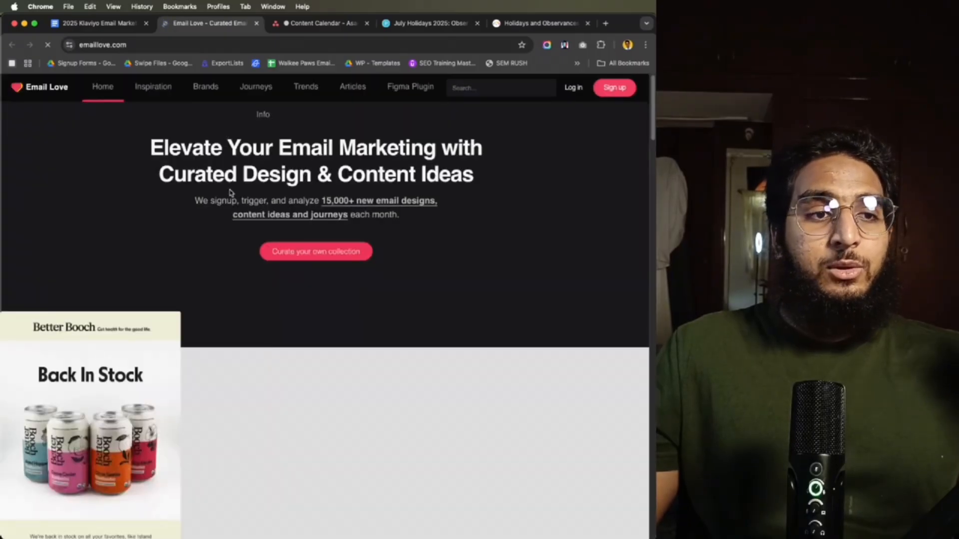
pyautogui.scroll(-10, 223, 134)
pyautogui.scroll(-10, 306, 239)
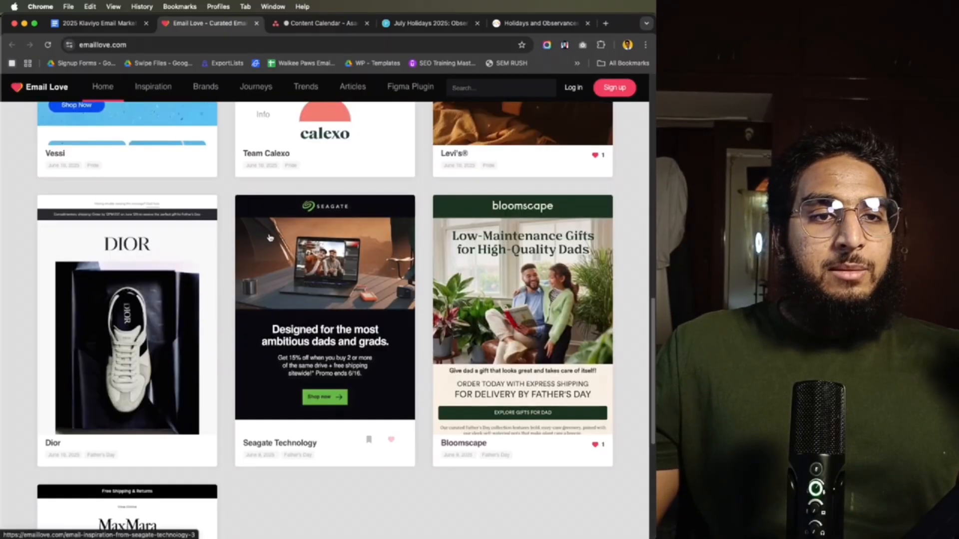
pyautogui.scroll(15, 291, 233)
pyautogui.scroll(3, 292, 232)
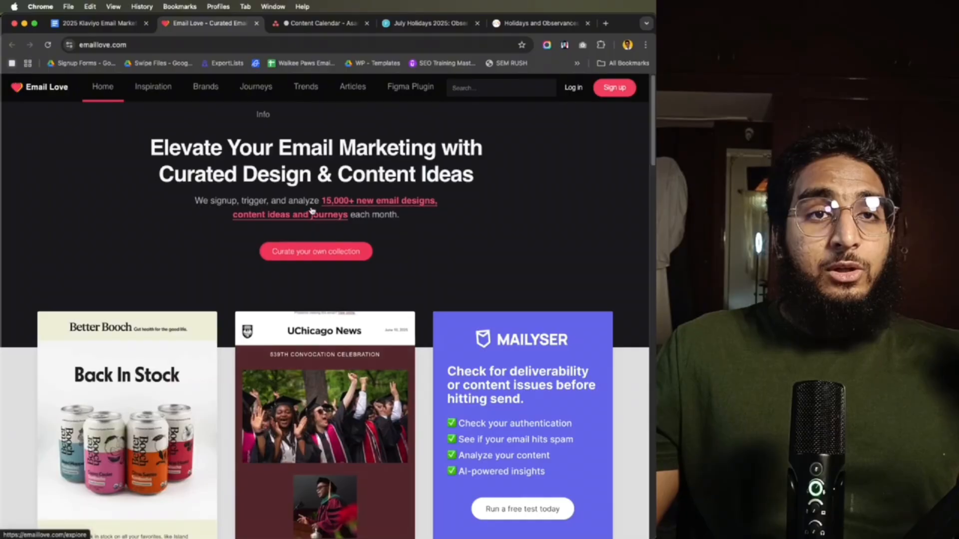
pyautogui.moveTo(153, 92)
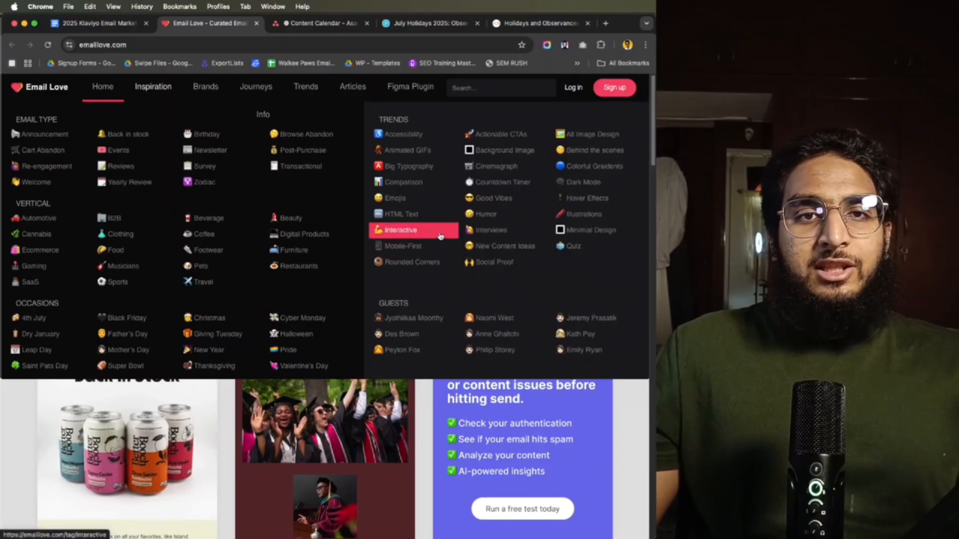
pyautogui.click(256, 23)
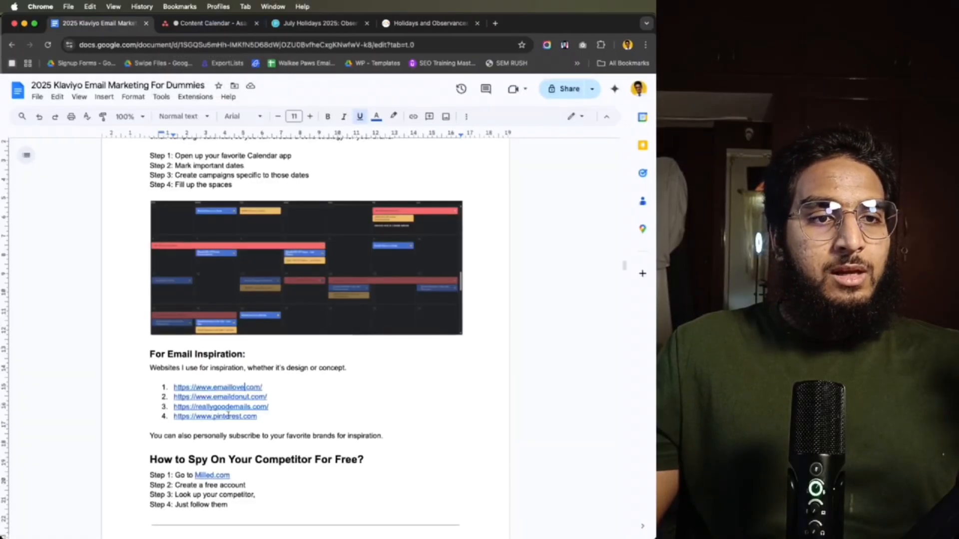
# - Review the other inspiration websites listed in the guide and preview the emaildonut.com link
pyautogui.moveTo(257, 416); pyautogui.dragTo(162, 374)
pyautogui.click(353, 423)
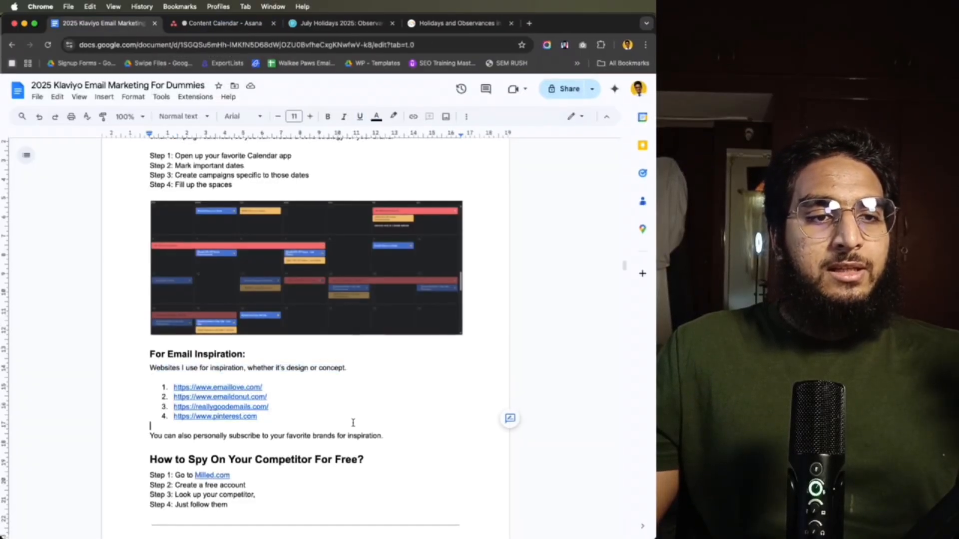
pyautogui.scroll(-1, 298, 418)
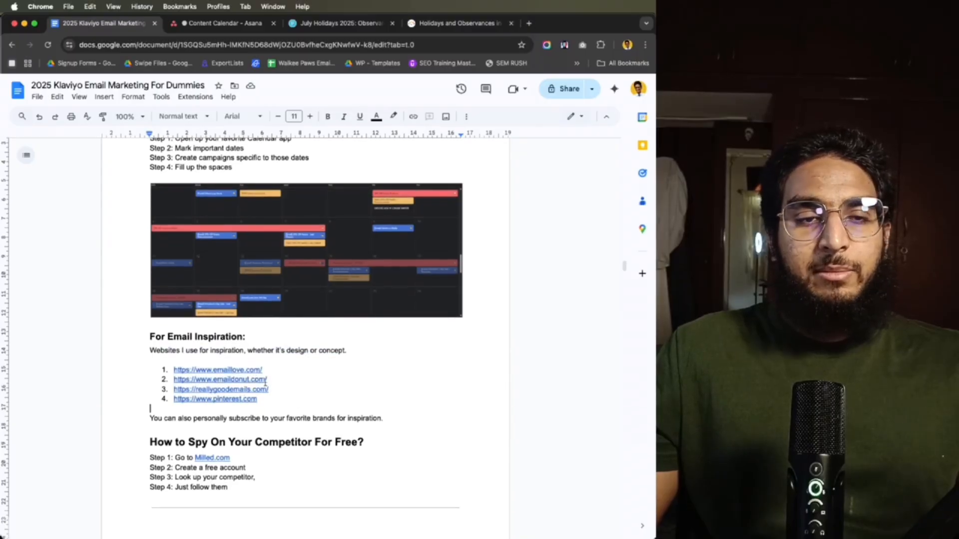
pyautogui.click(264, 381)
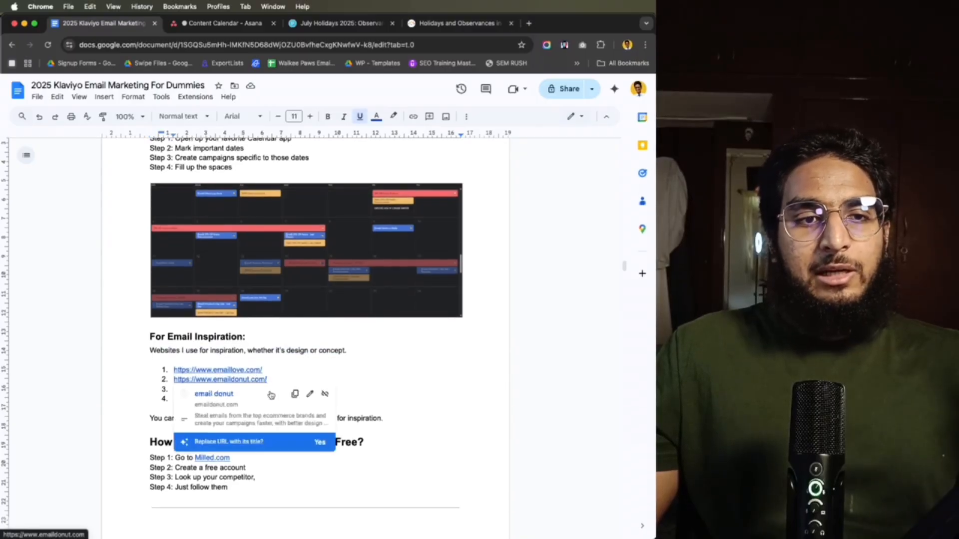
pyautogui.click(287, 380)
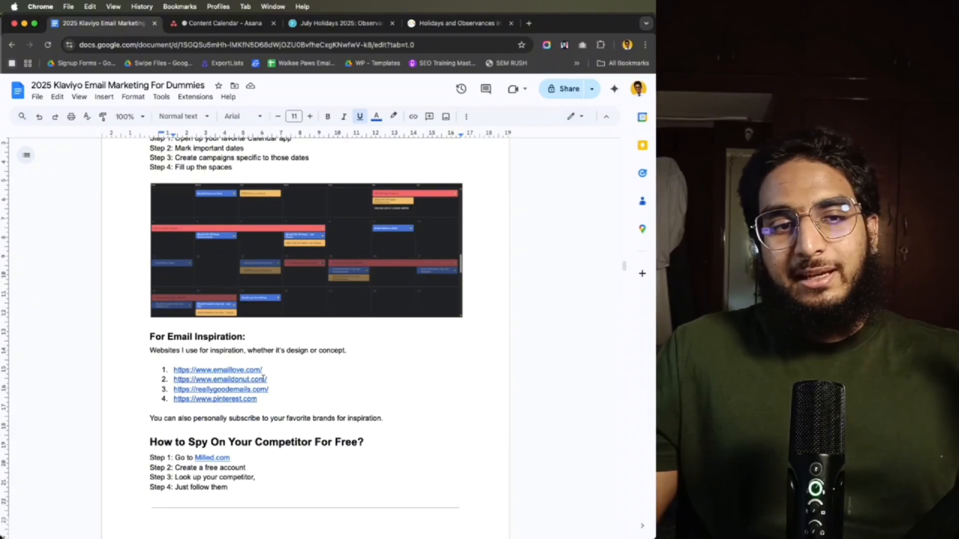
pyautogui.click(263, 380)
pyautogui.click(396, 368)
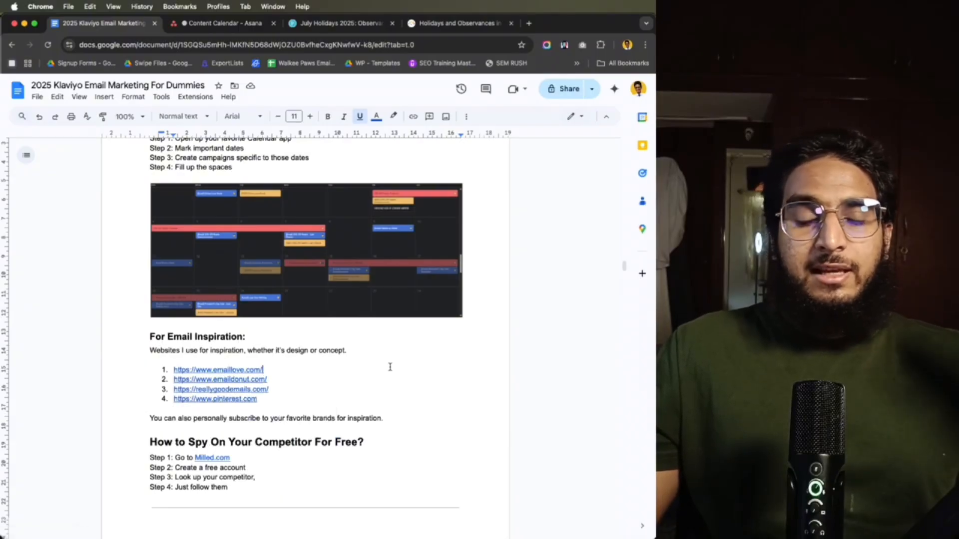
pyautogui.scroll(-1, 397, 381)
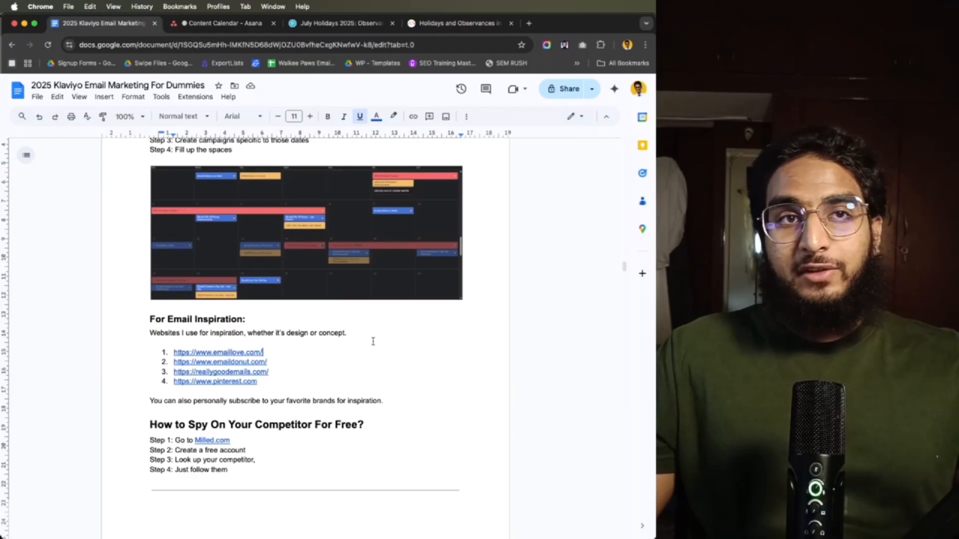
# - Open Milled.com from the guide's competitor-spying section, check the listed steps, and go to the site's brand search
pyautogui.click(216, 435)
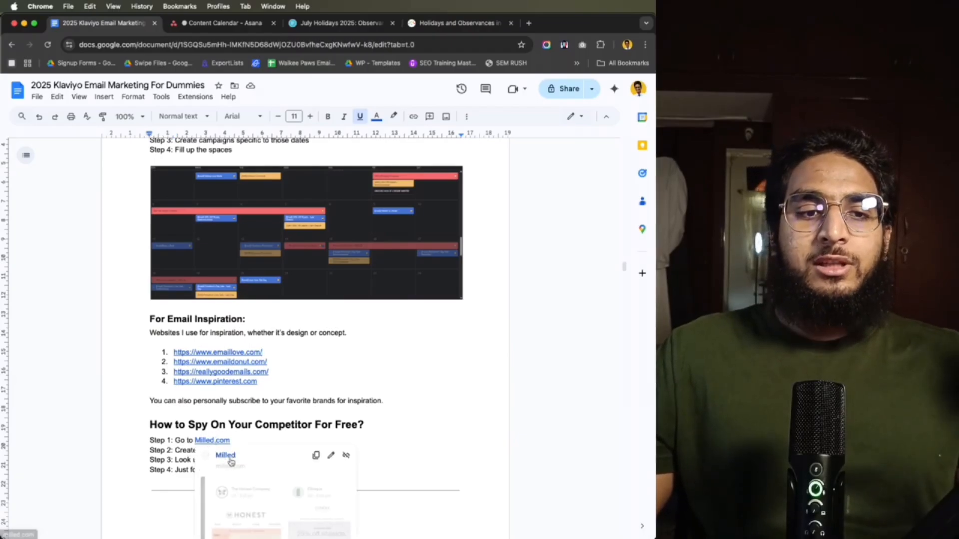
pyautogui.click(239, 452)
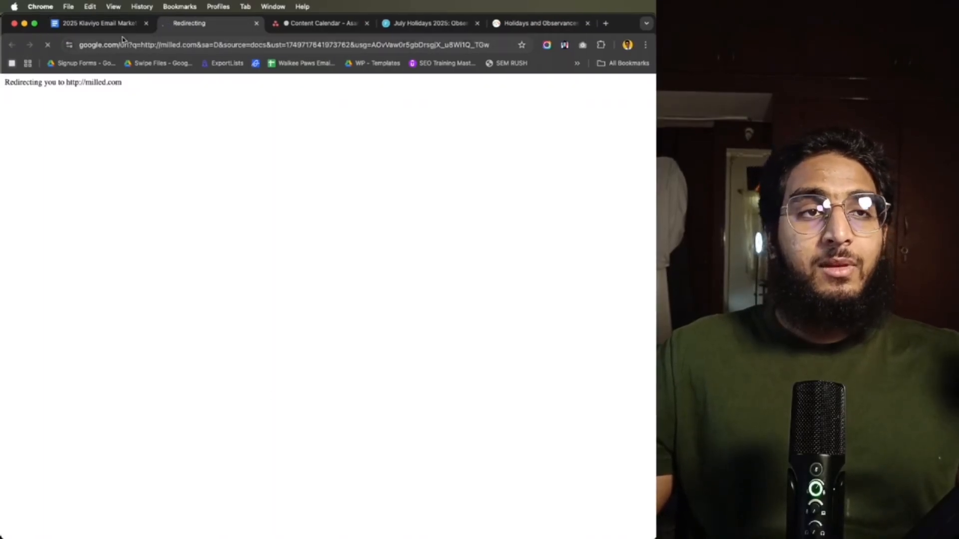
pyautogui.click(101, 29)
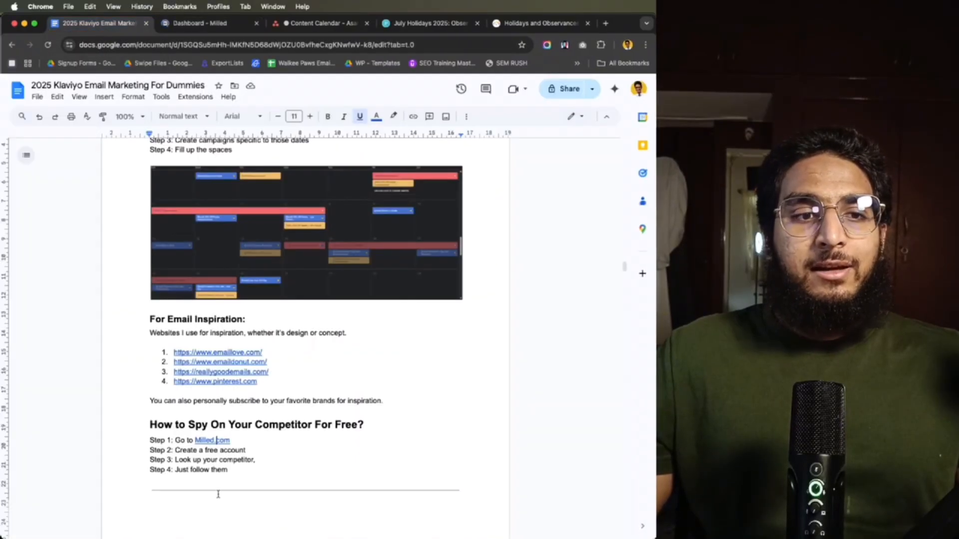
pyautogui.click(196, 24)
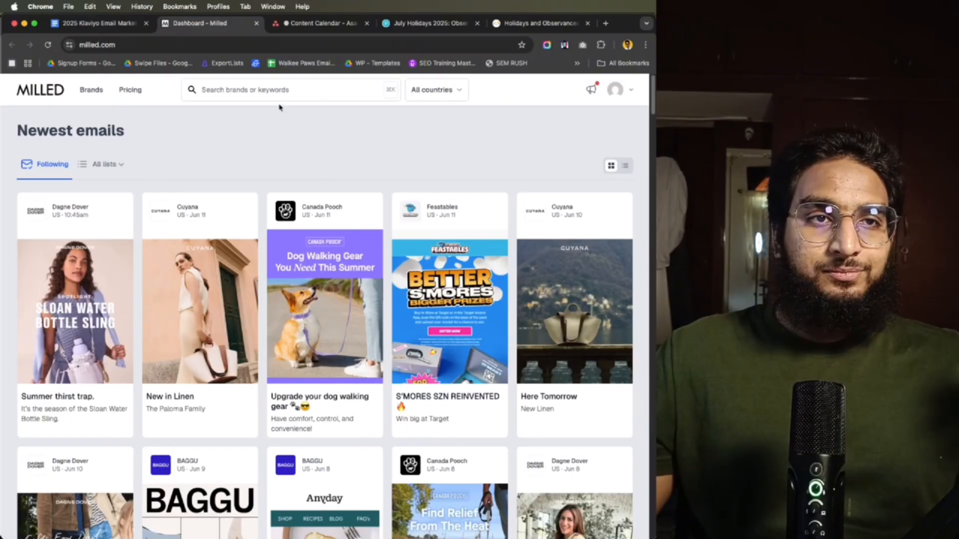
pyautogui.click(231, 92)
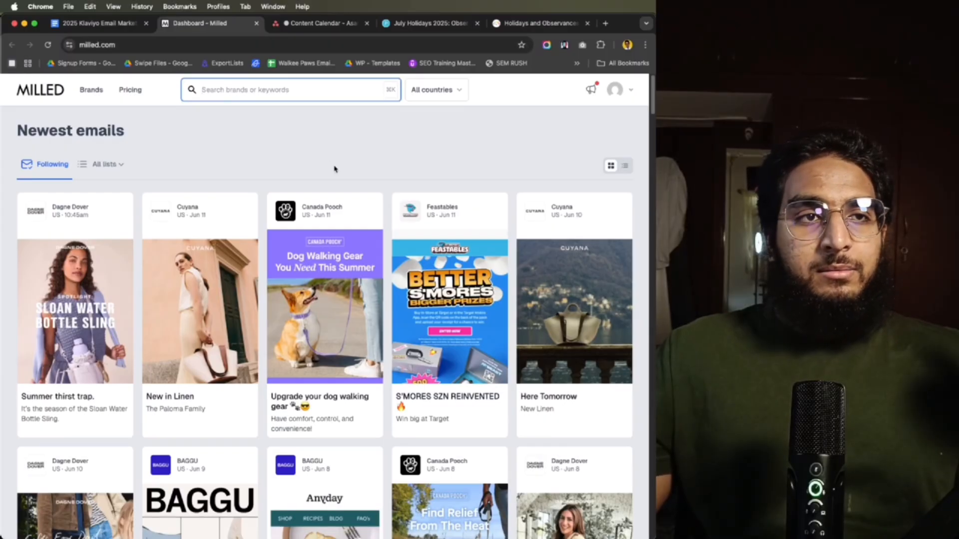
# - Search Google for "gymshark's competitors" in the browser tab showing the 2025 US holidays list
pyautogui.click(536, 24)
pyautogui.click(438, 44)
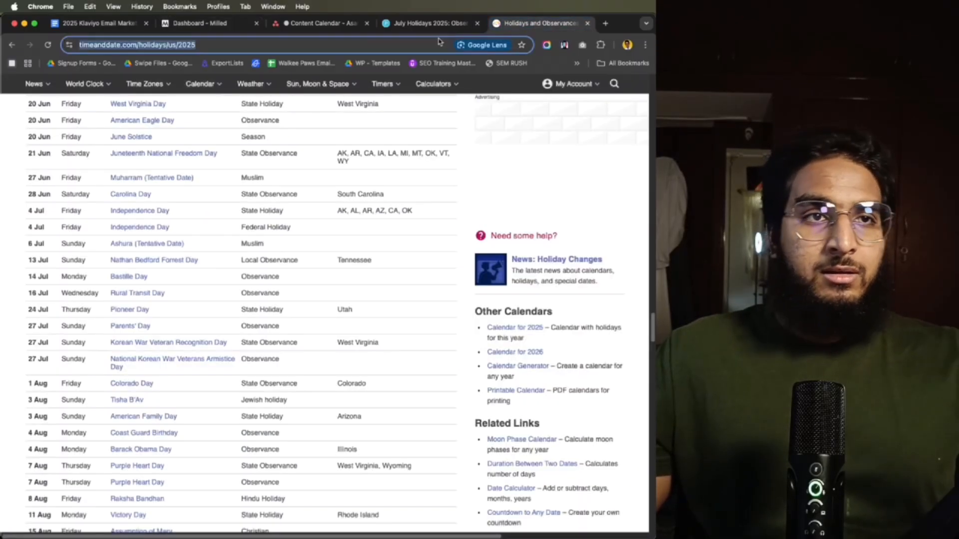
pyautogui.write('gymsharks competi')
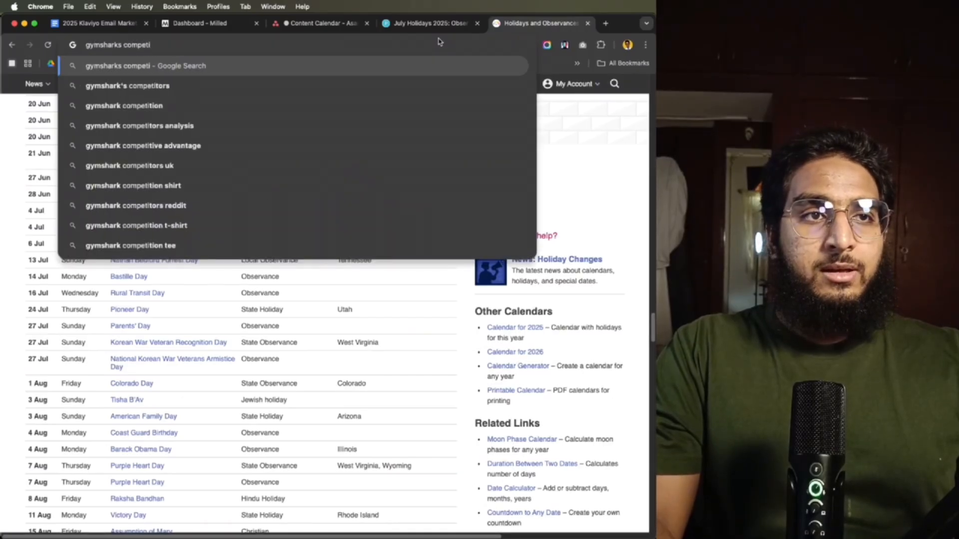
pyautogui.press('Down')
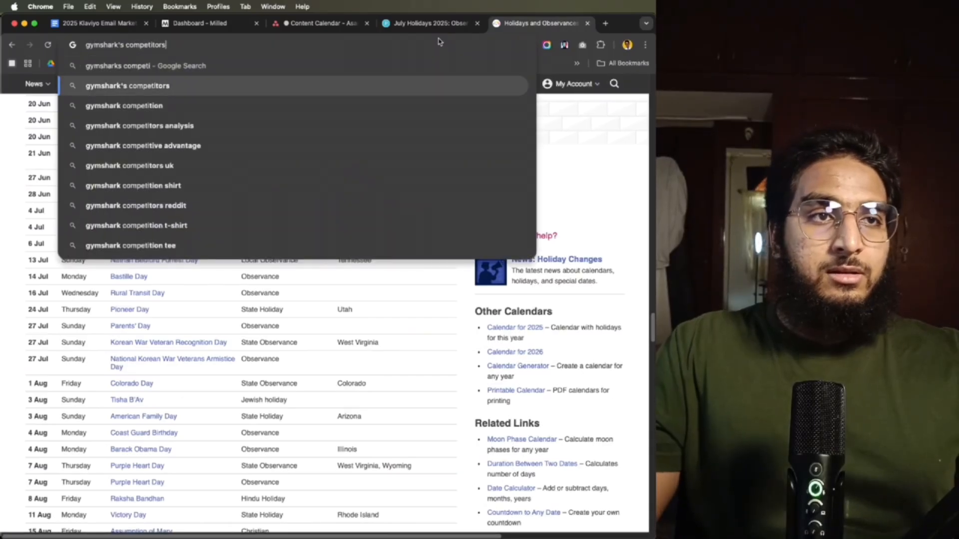
pyautogui.press('Return')
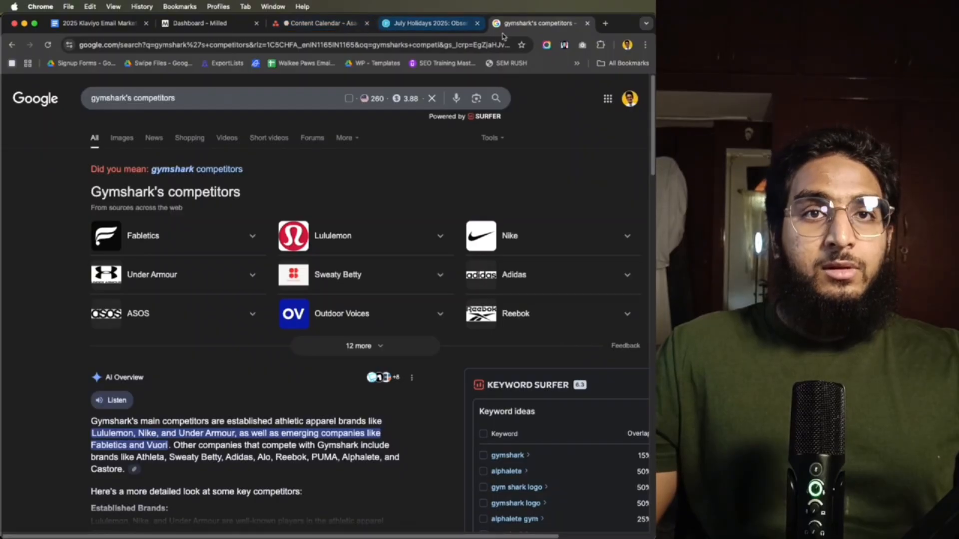
# - Search Milled for the brand "lululemon" and complete the human verification to open its page
pyautogui.click(200, 23)
pyautogui.click(218, 96)
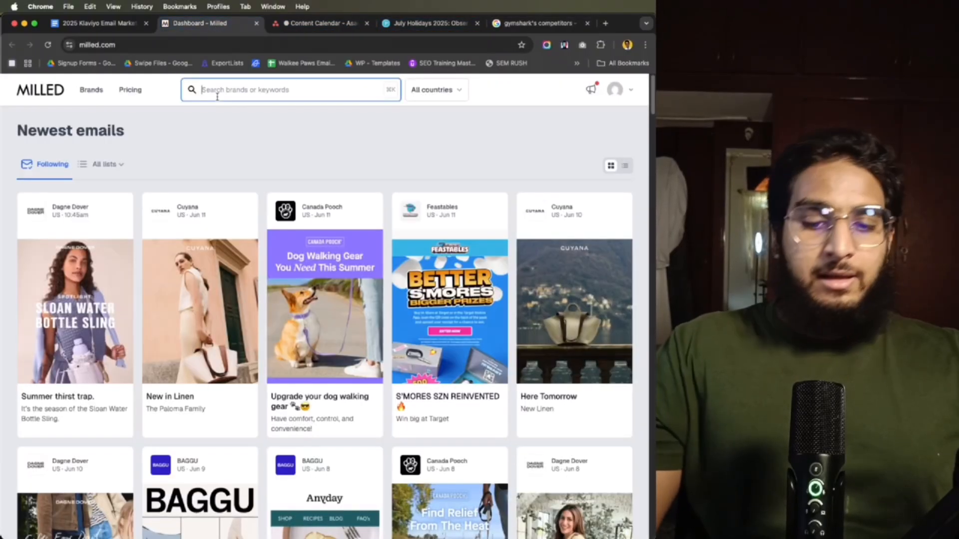
pyautogui.write('lululemon')
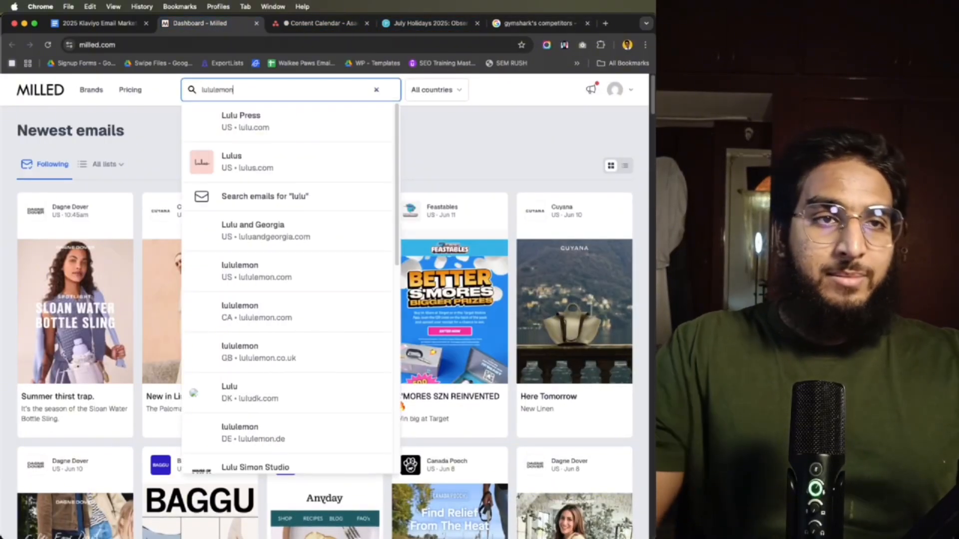
pyautogui.press('Return')
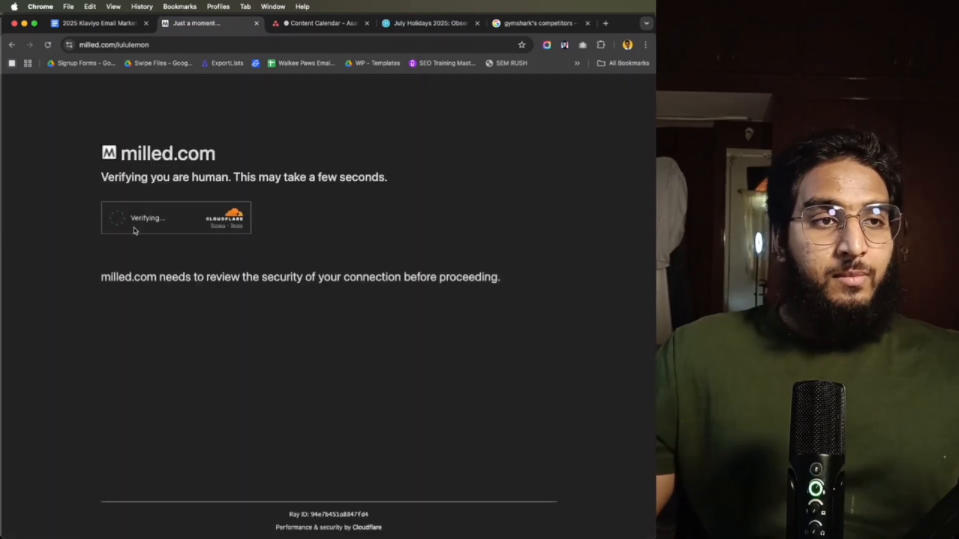
pyautogui.click(120, 220)
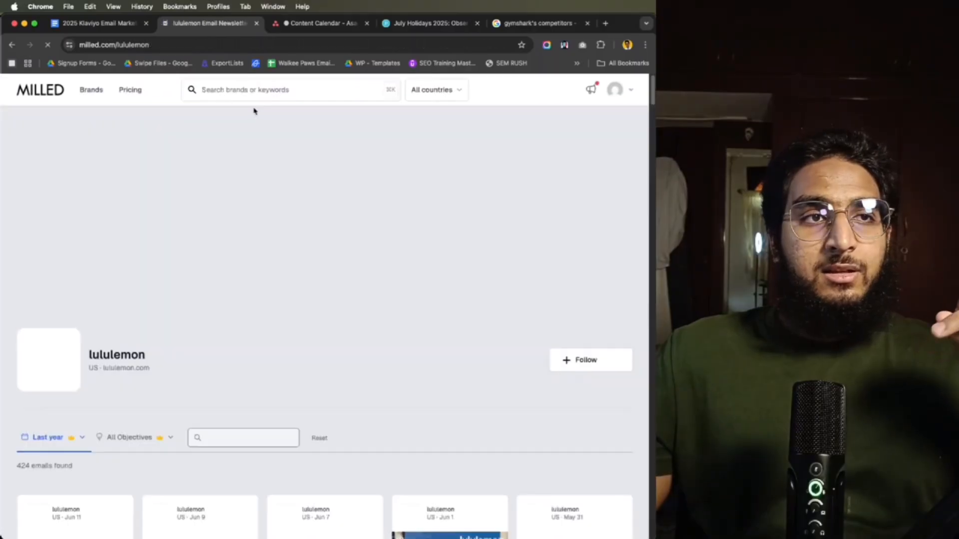
# - Browse lululemon's past campaign emails on Milled and return to the dashboard of newest emails
pyautogui.scroll(-5, 253, 234)
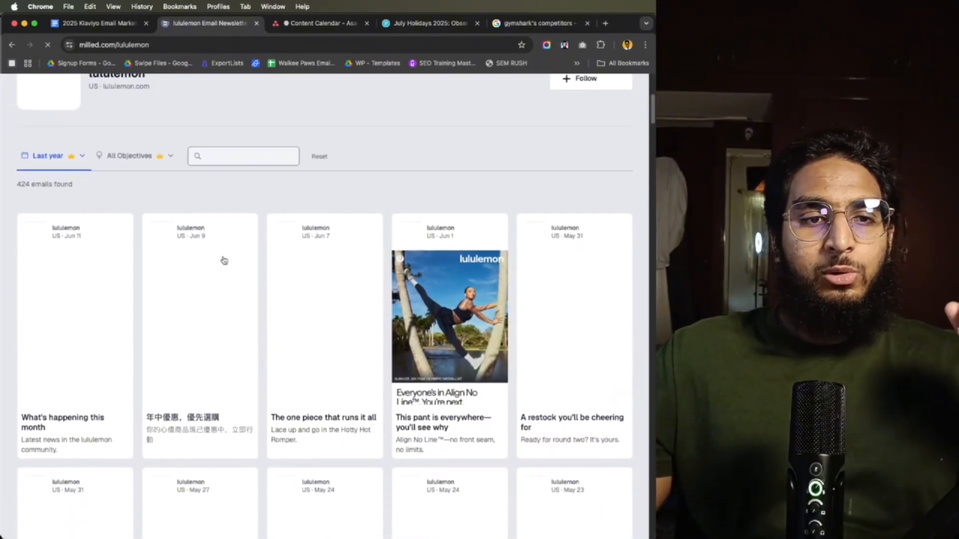
pyautogui.scroll(-5, 244, 269)
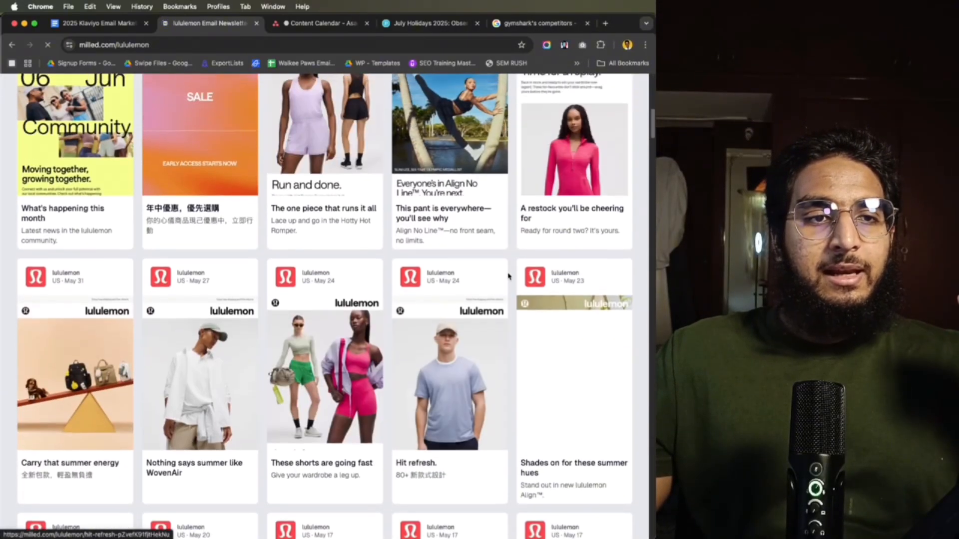
pyautogui.scroll(-10, 149, 278)
pyautogui.scroll(-20, 148, 278)
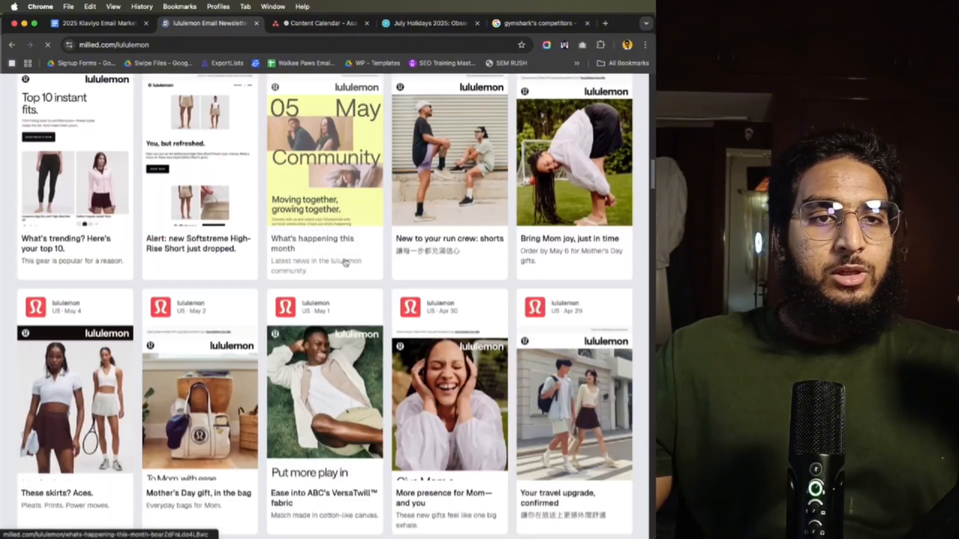
pyautogui.scroll(20, 328, 321)
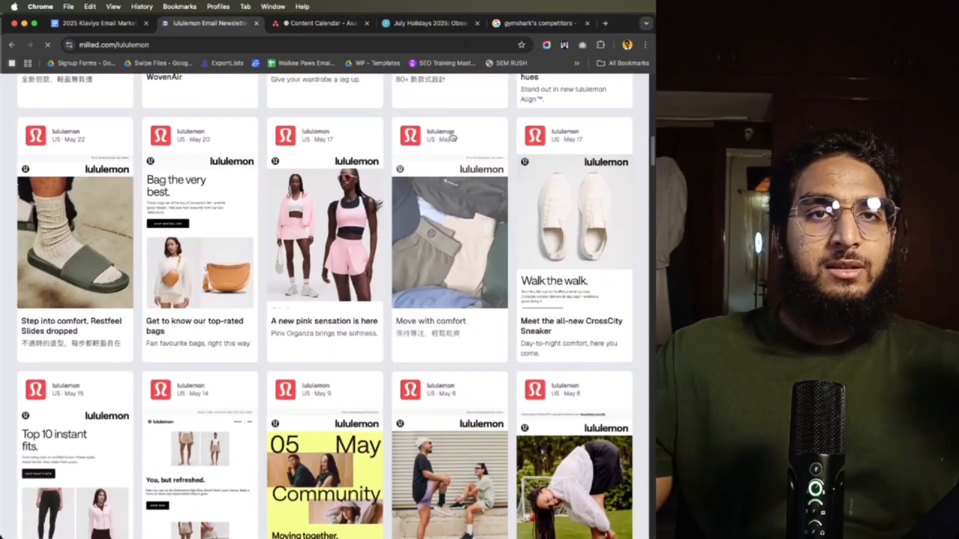
pyautogui.click(11, 46)
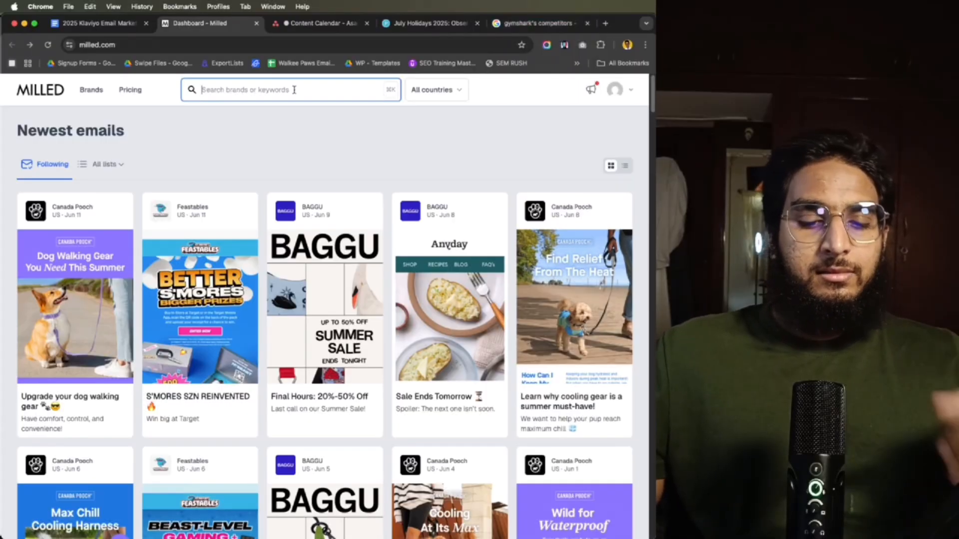
# - Open the Feastables brand page on Milled and browse the brand's past campaign emails
pyautogui.click(193, 208)
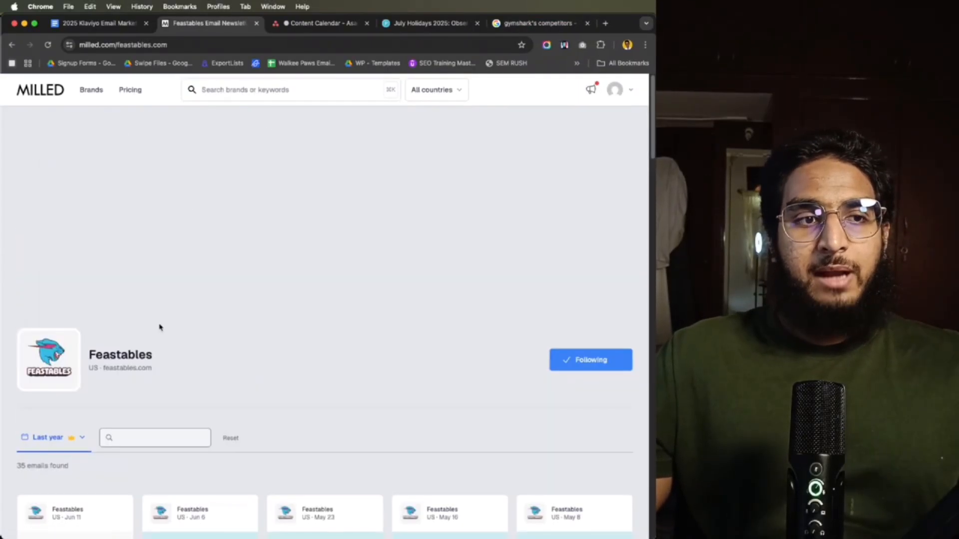
pyautogui.scroll(-5, 112, 345)
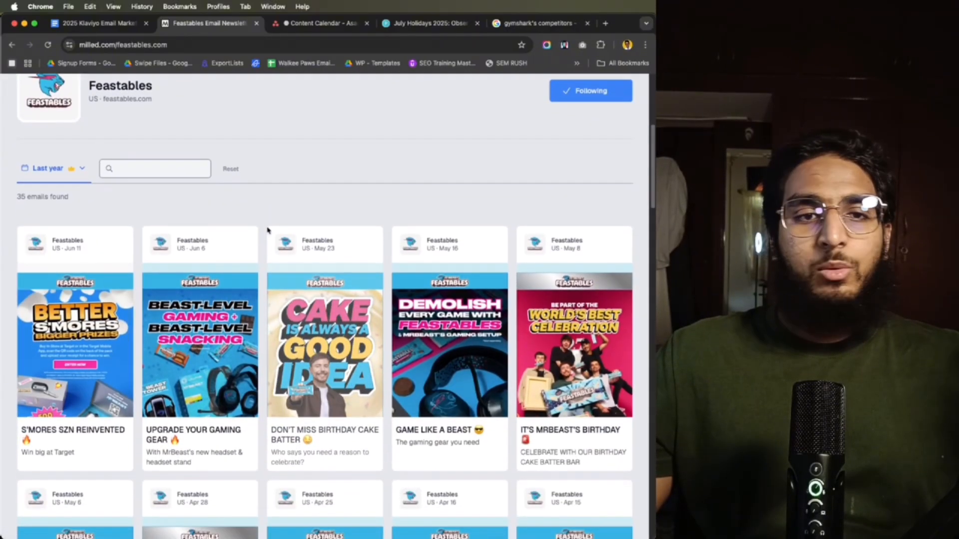
pyautogui.scroll(1, 267, 230)
pyautogui.scroll(-9, 268, 230)
pyautogui.scroll(2, 349, 232)
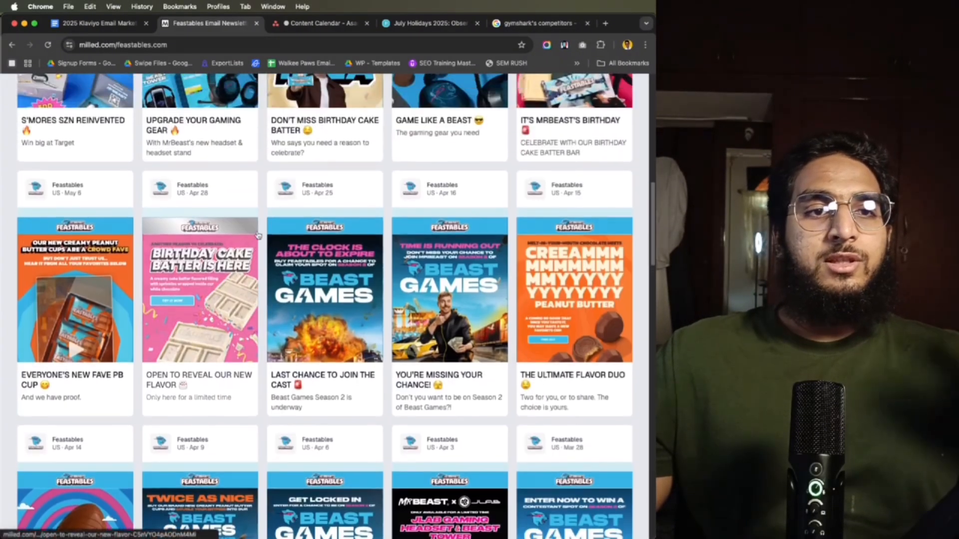
pyautogui.scroll(10, 418, 234)
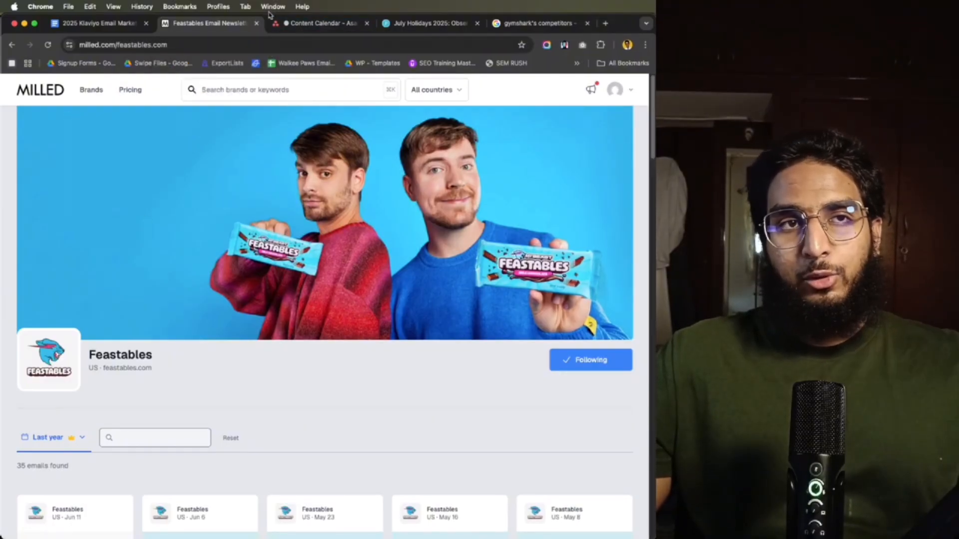
# - Close Milled and return to the 2025 Klaviyo email marketing guide, continuing past the competitor-spying section
pyautogui.click(256, 24)
pyautogui.click(100, 23)
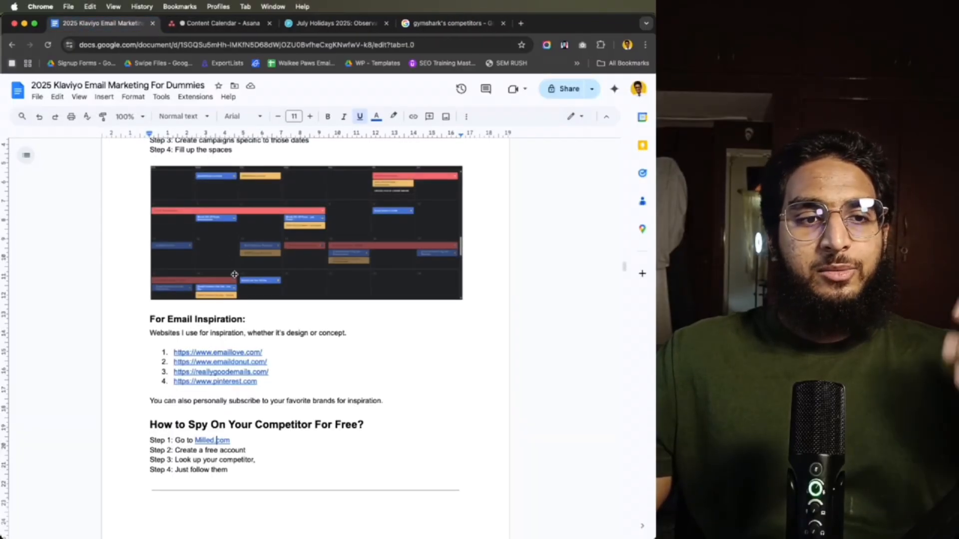
pyautogui.scroll(-3, 248, 299)
pyautogui.scroll(-10, 249, 299)
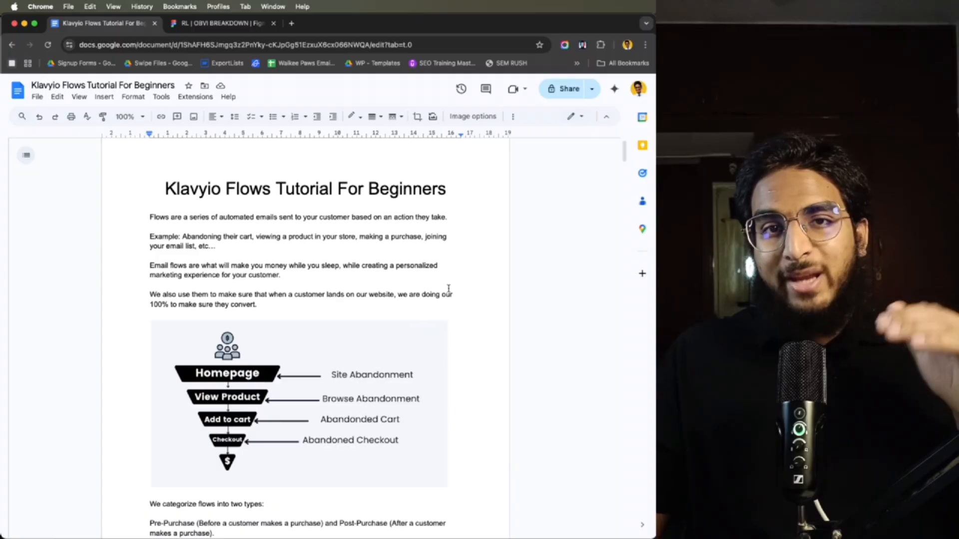
# - Read the Klaviyo flows tutorial's introduction, covering the abandonment funnel diagram, the pre-purchase and post-purchase flow types, and the core flows
pyautogui.scroll(-1, 446, 296)
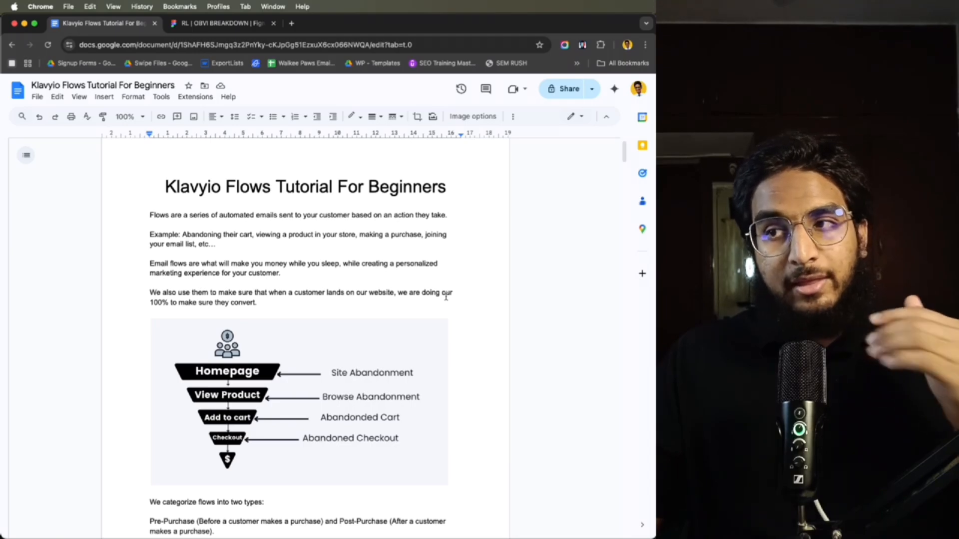
pyautogui.scroll(-3, 446, 297)
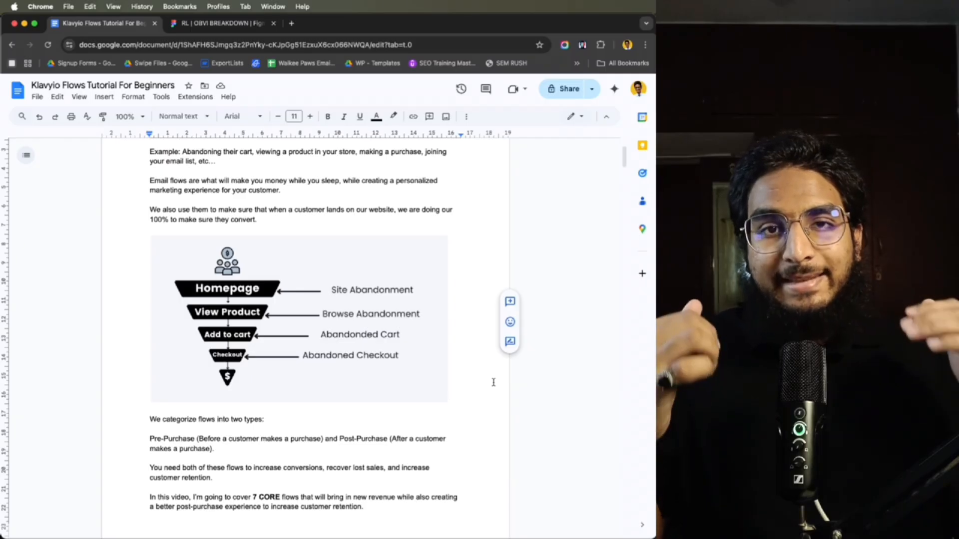
pyautogui.scroll(-1, 470, 358)
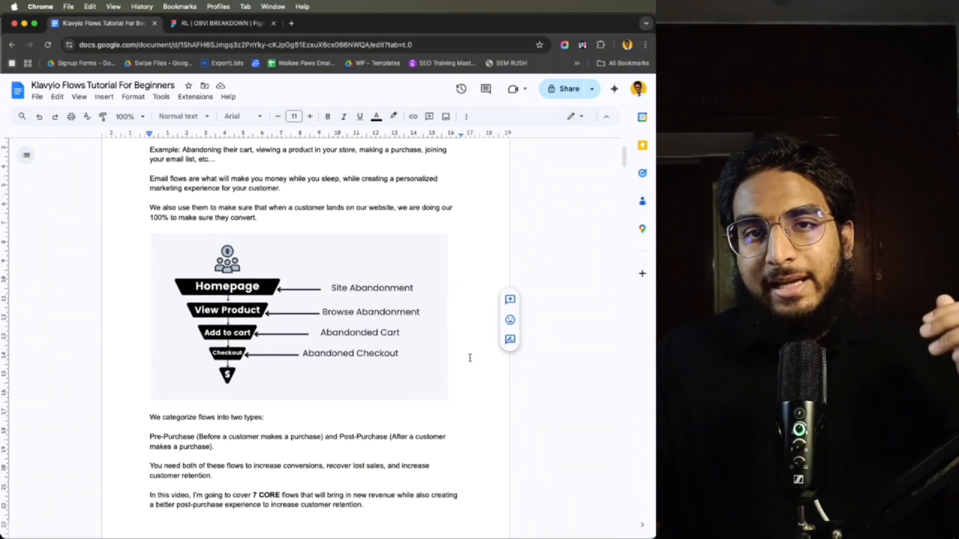
pyautogui.scroll(-2, 459, 339)
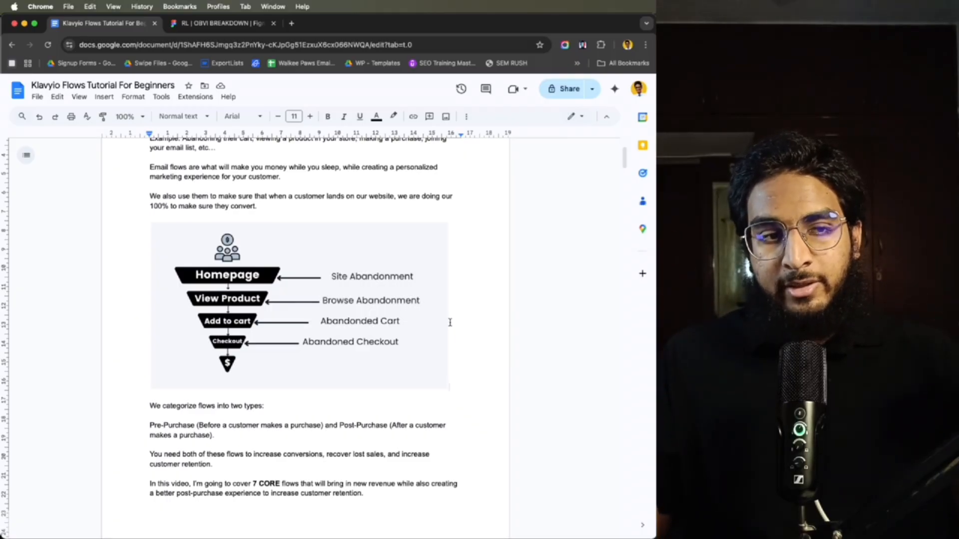
pyautogui.scroll(-1, 549, 300)
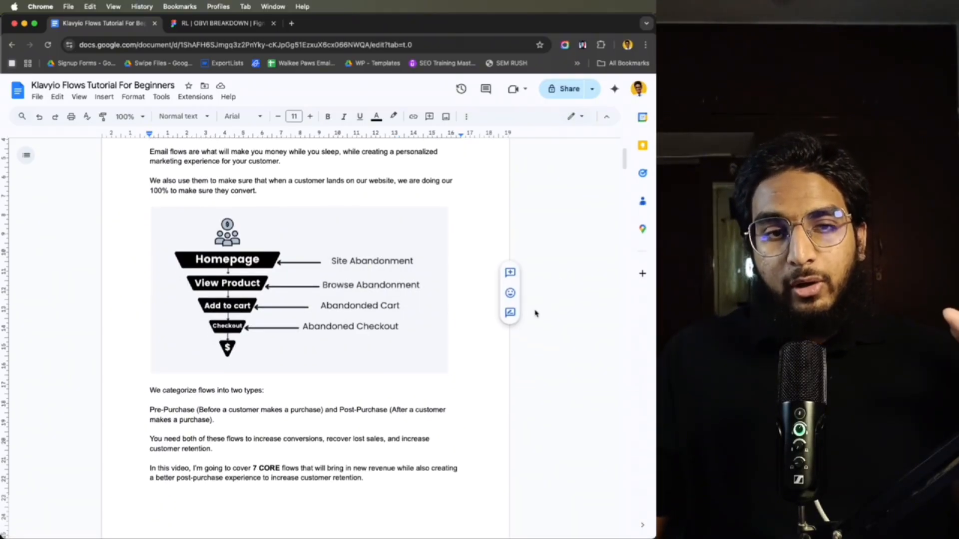
pyautogui.scroll(-1, 533, 322)
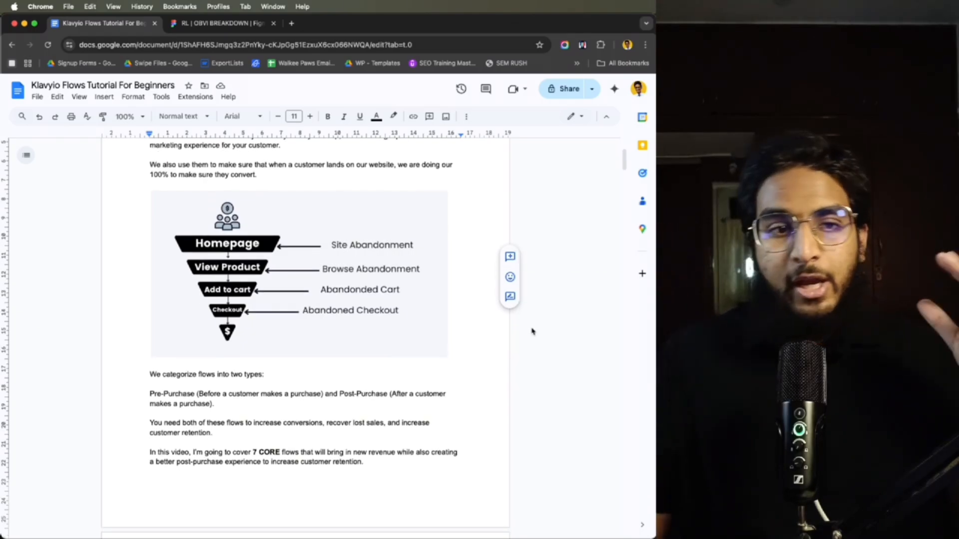
pyautogui.scroll(-2, 532, 335)
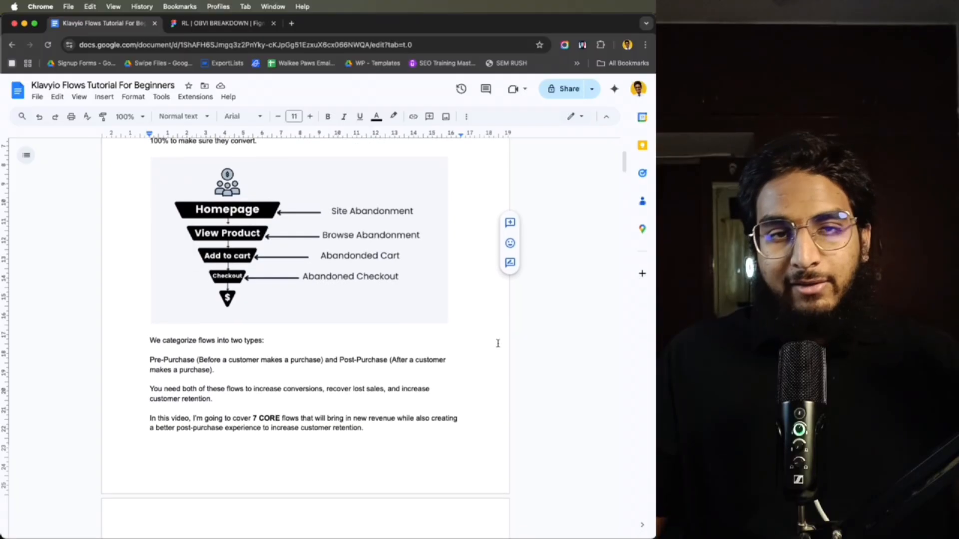
pyautogui.scroll(-1, 498, 344)
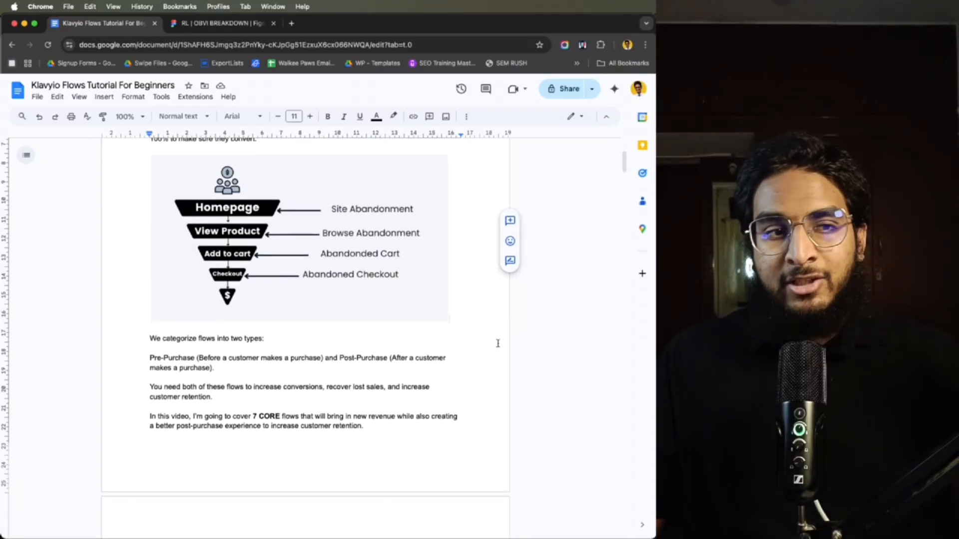
pyautogui.scroll(-1, 511, 362)
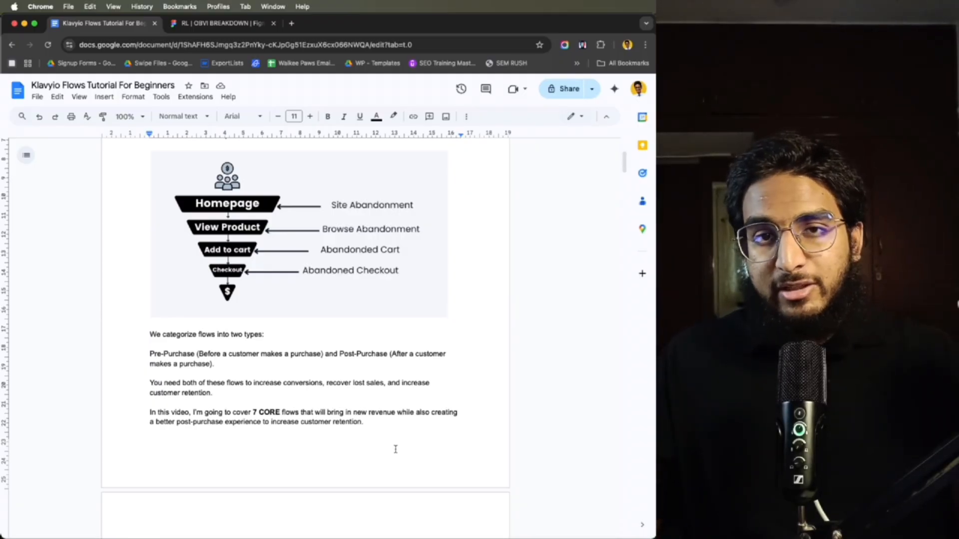
pyautogui.scroll(-5, 401, 438)
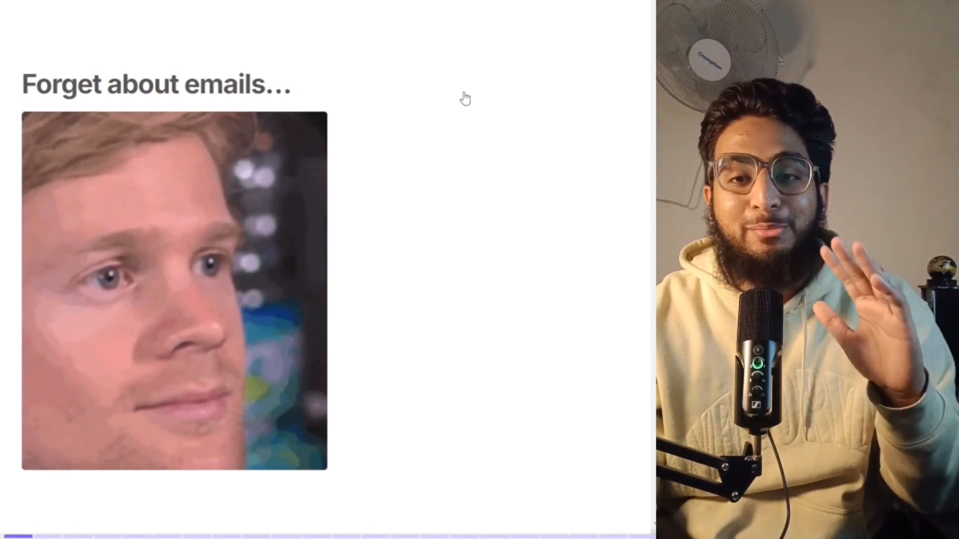
pyautogui.click(465, 99)
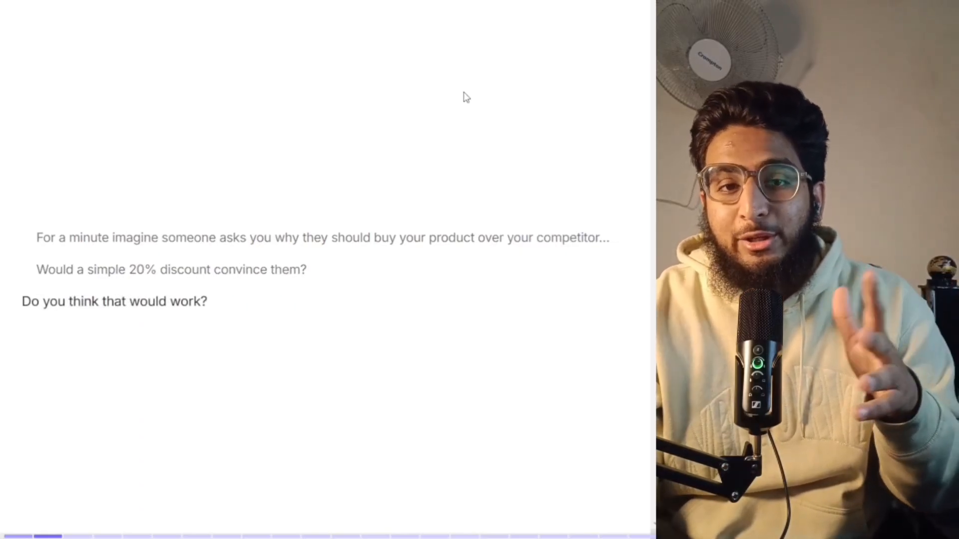
pyautogui.press('Right')
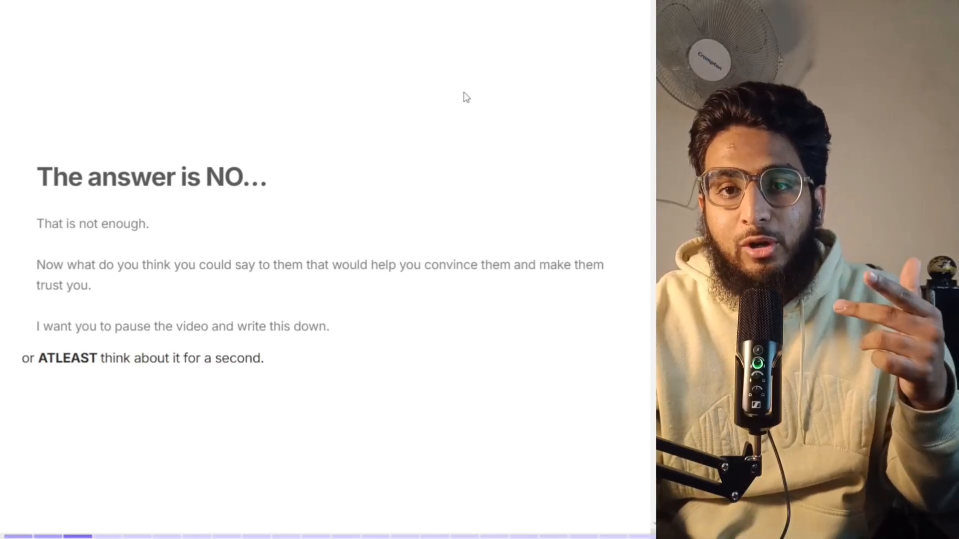
pyautogui.press('Right')
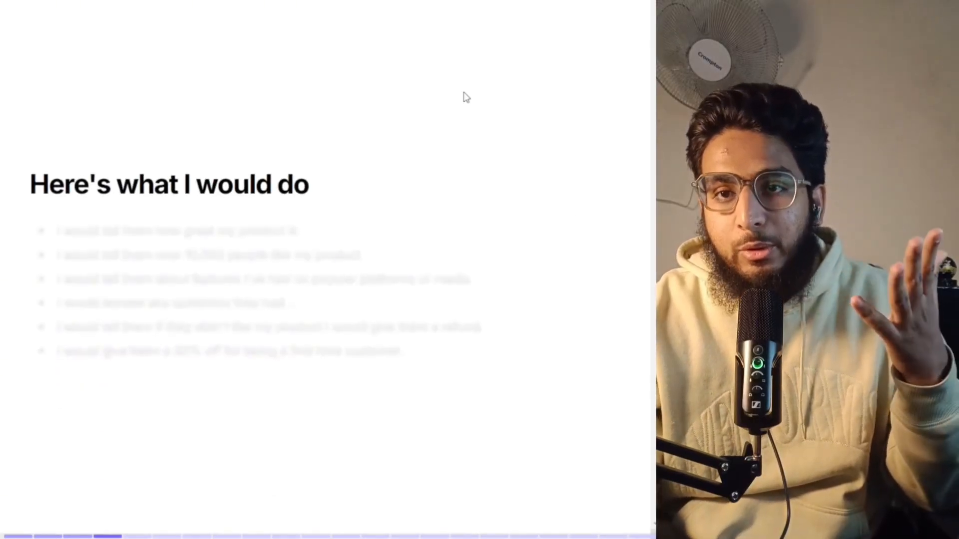
pyautogui.press('Right')
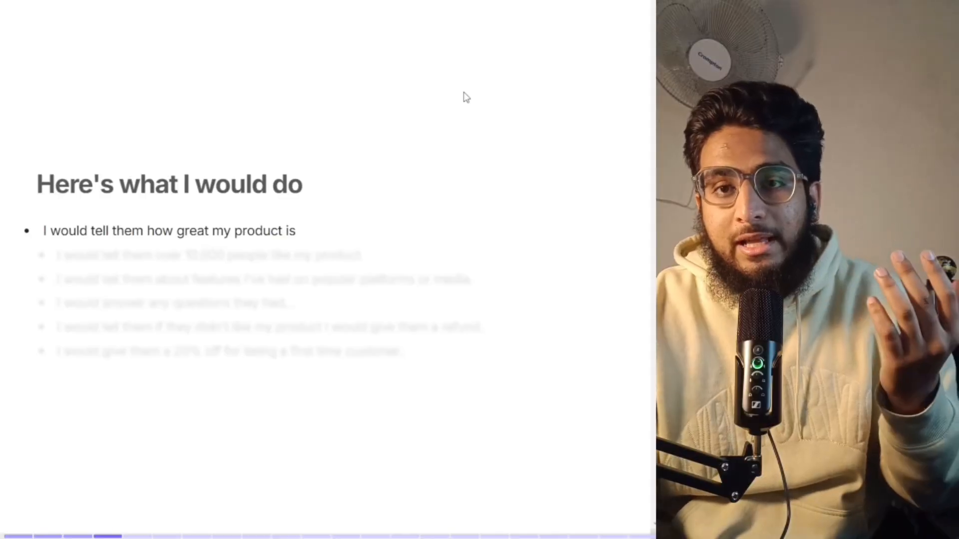
pyautogui.press('Right')
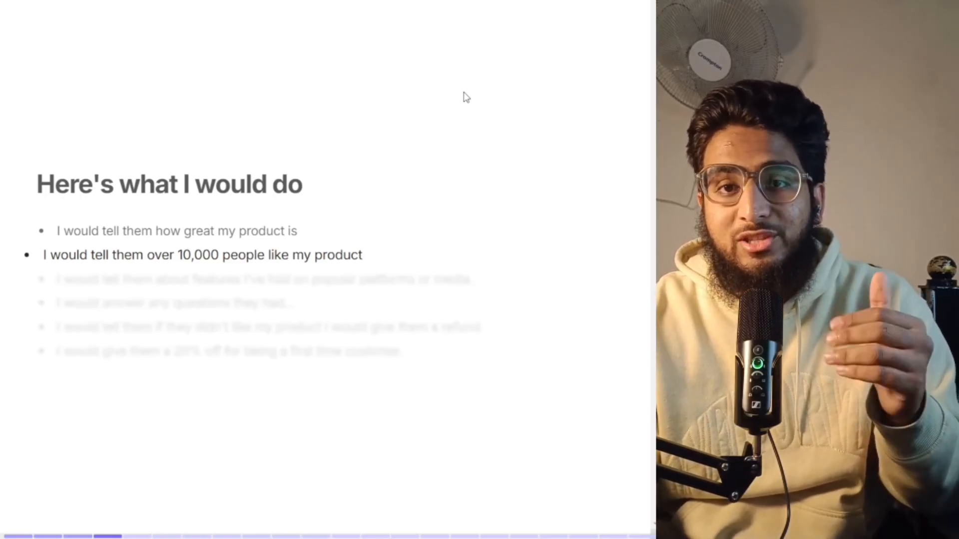
pyautogui.press('Right')
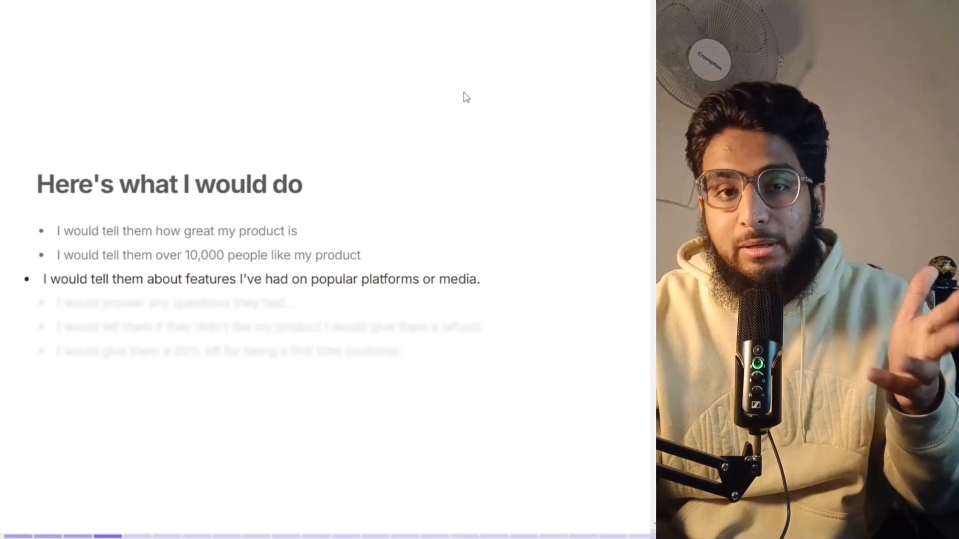
pyautogui.press('Right')
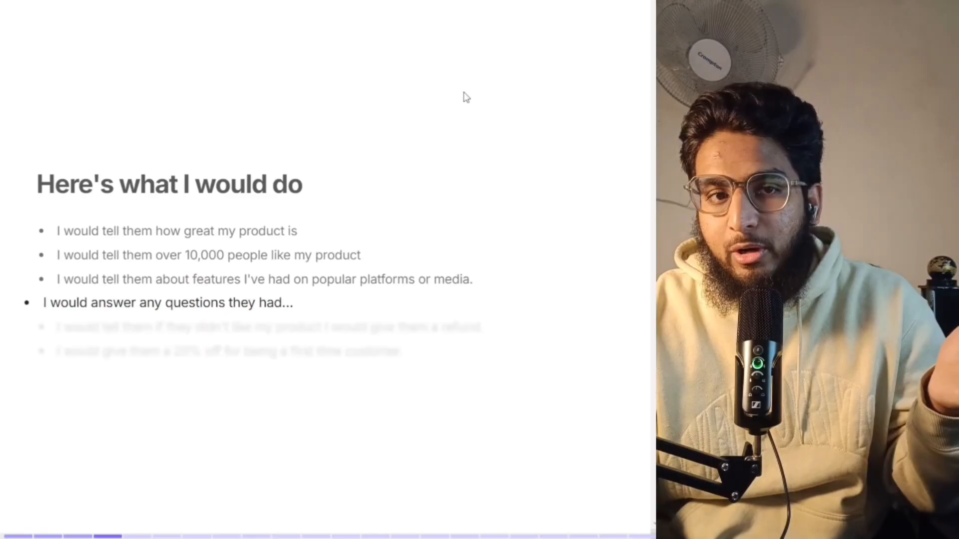
pyautogui.press('Right')
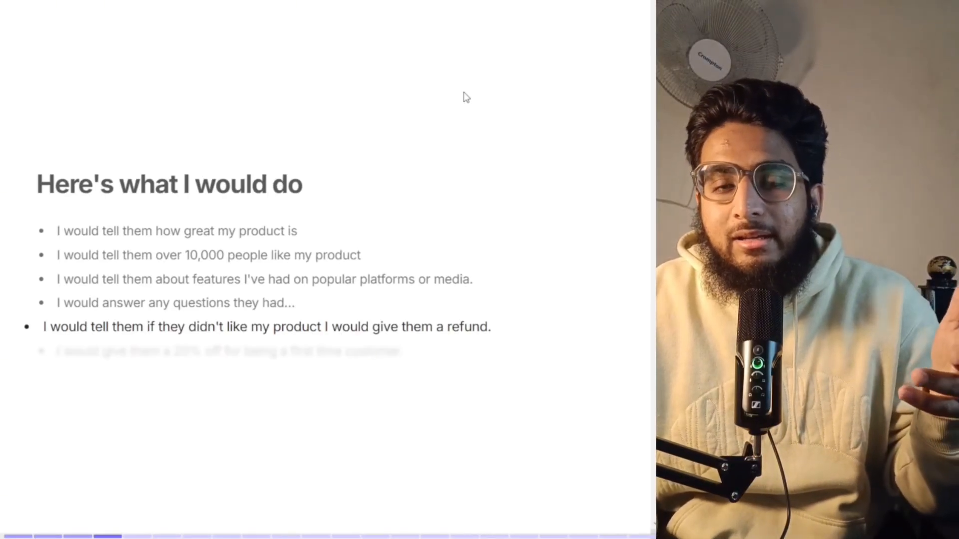
pyautogui.press('Right')
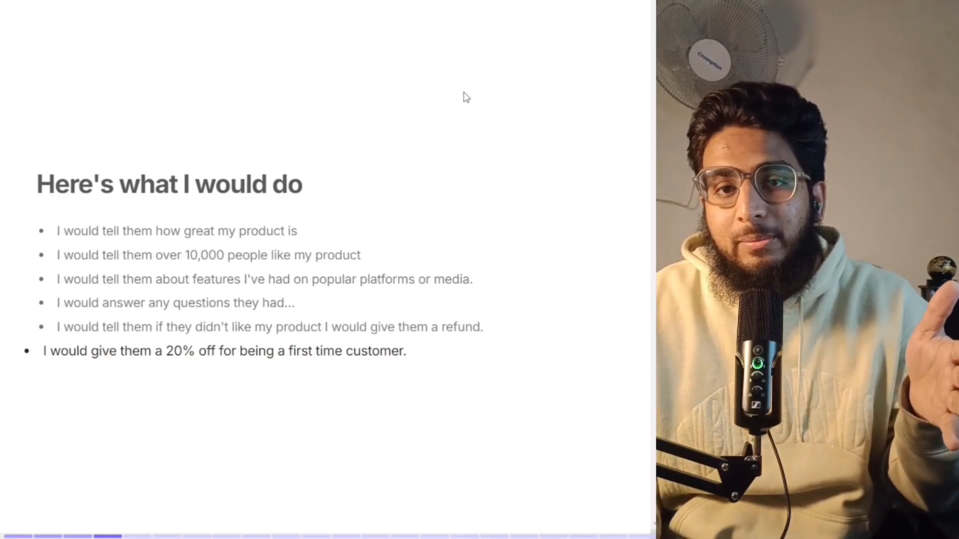
pyautogui.press('Right')
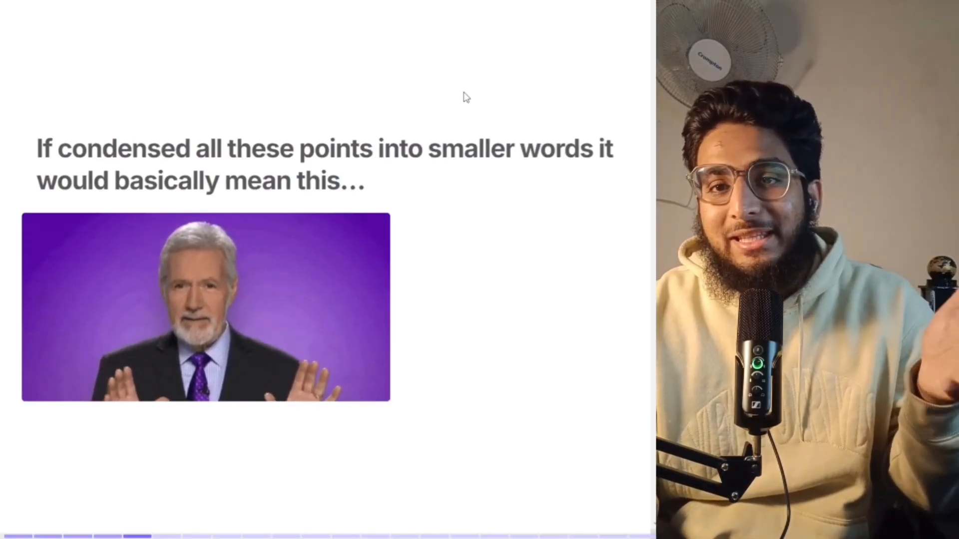
pyautogui.press('Right')
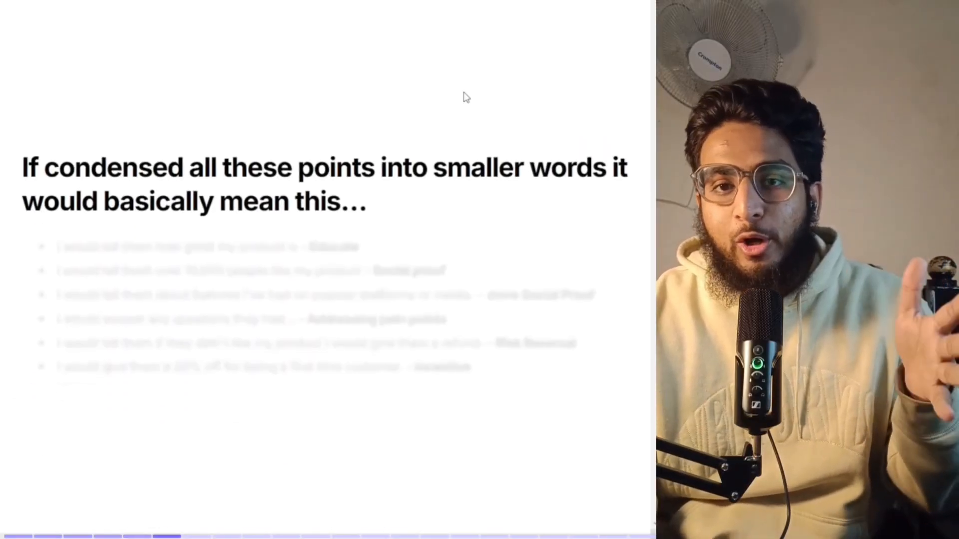
pyautogui.press('Right')
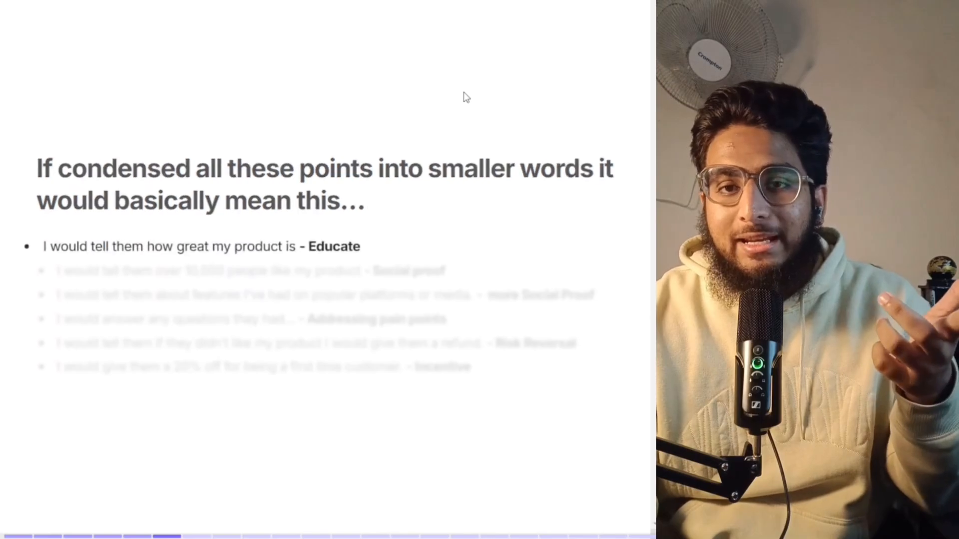
pyautogui.press('Right')
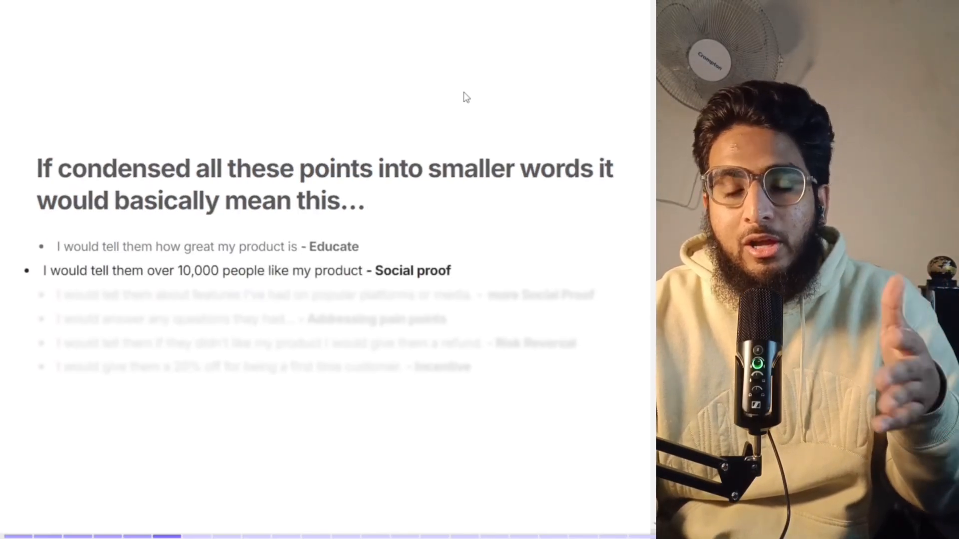
pyautogui.press('Right')
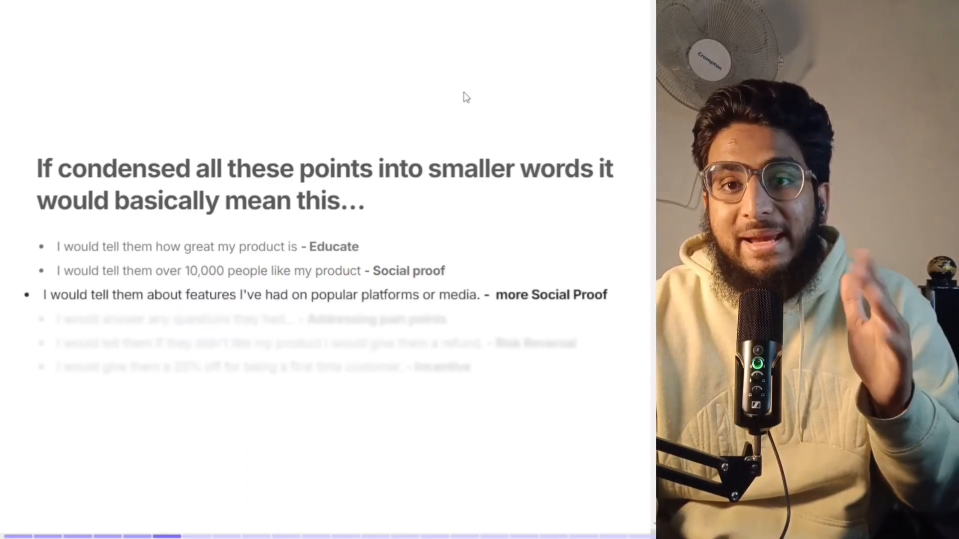
pyautogui.press('Right')
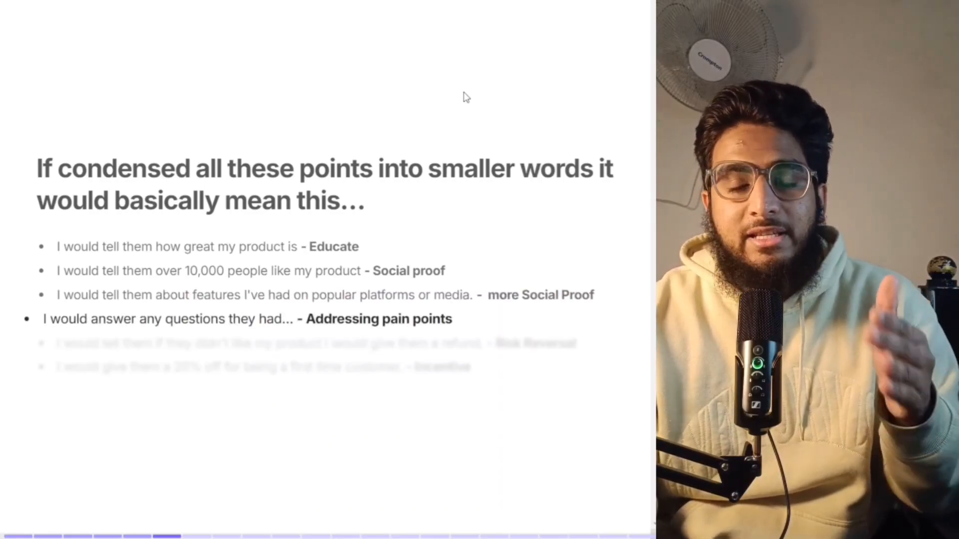
pyautogui.press('Right')
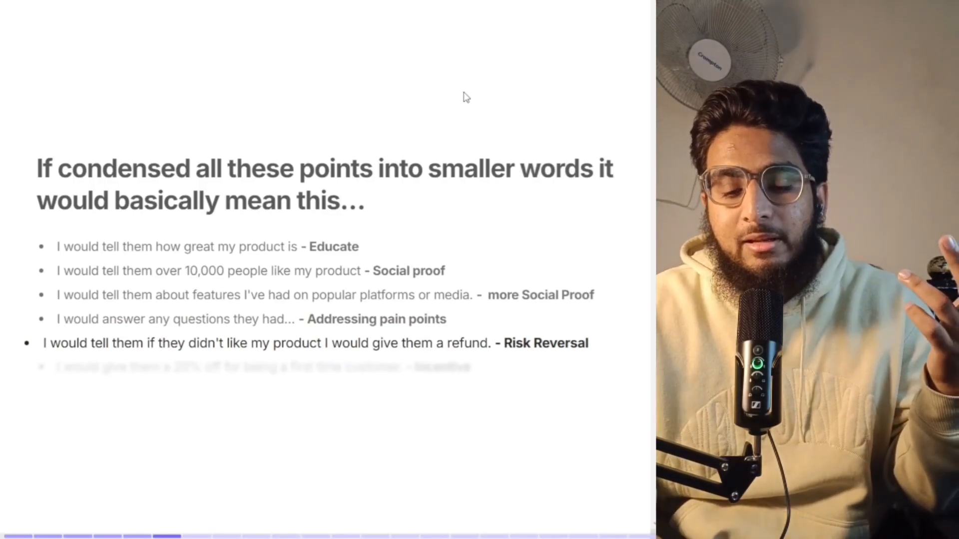
pyautogui.press('Right')
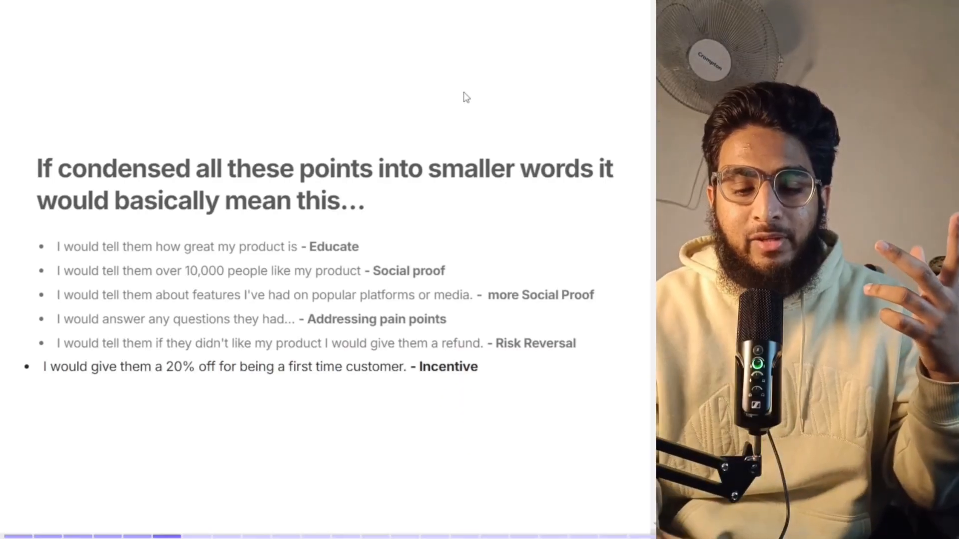
pyautogui.press('Right')
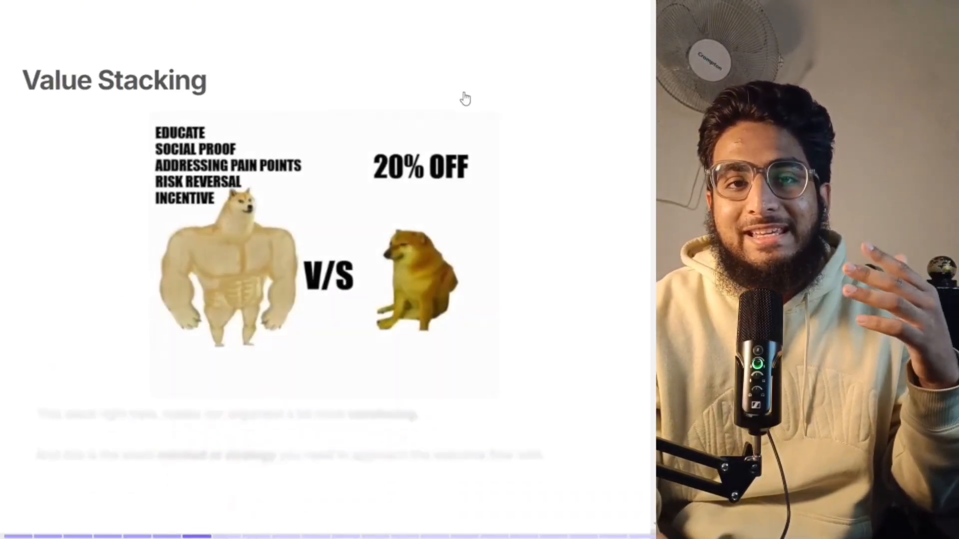
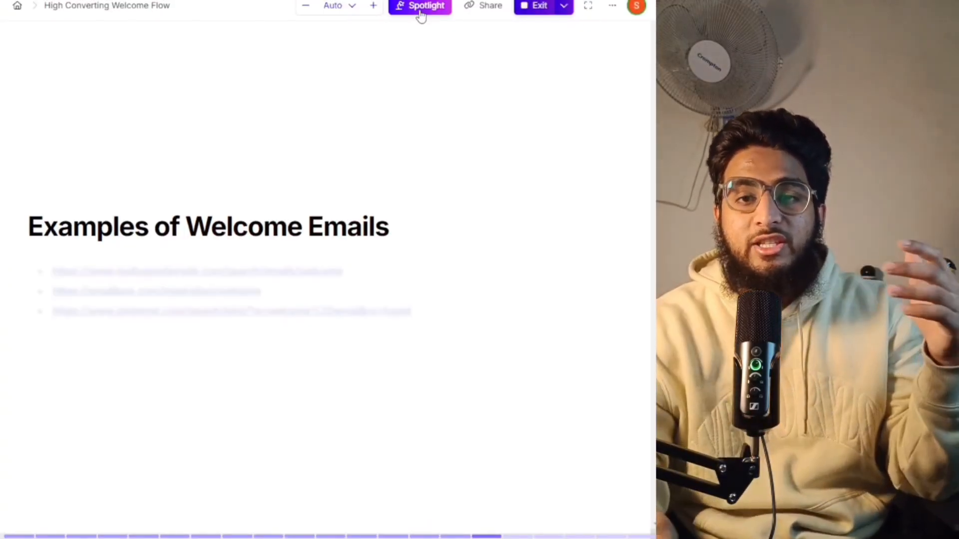
# - Reveal the guide's welcome email example links and browse the welcome emails on the inspiration sites, including Pinterest's "welcome email" pins
pyautogui.press('Down')
pyautogui.press('Down')
pyautogui.press('Down')
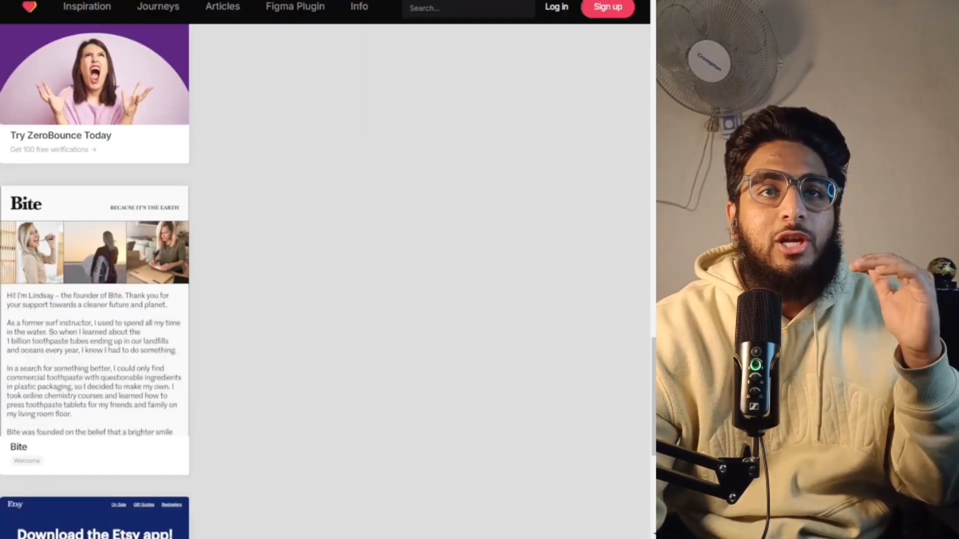
pyautogui.scroll(5, 196, 179)
pyautogui.scroll(10, 181, 183)
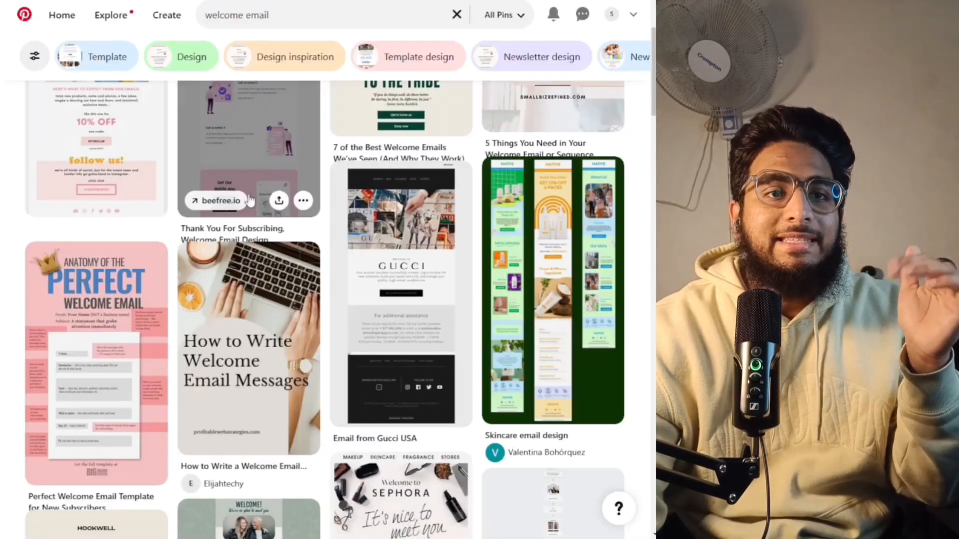
pyautogui.scroll(-5, 226, 196)
pyautogui.scroll(7, 554, 349)
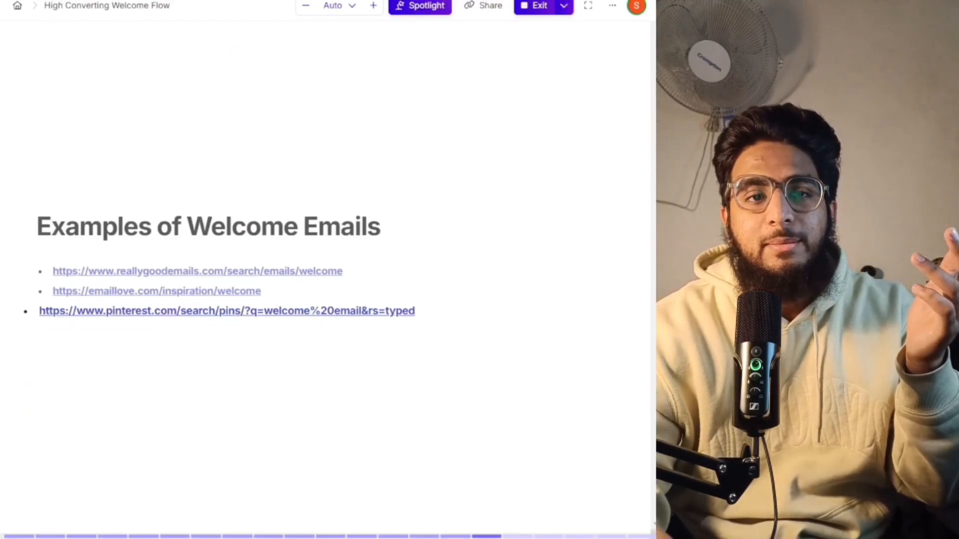
# - Read the "How to create emails?" section of the High Converting Welcome Flow guide, covering Canva or Figma and text versus graphic emails
pyautogui.press('Right')
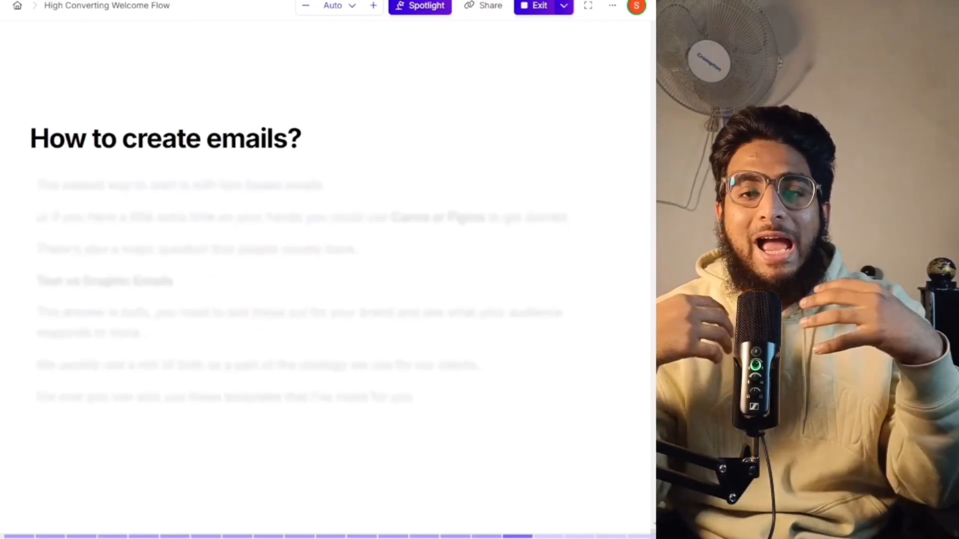
pyautogui.press('Right')
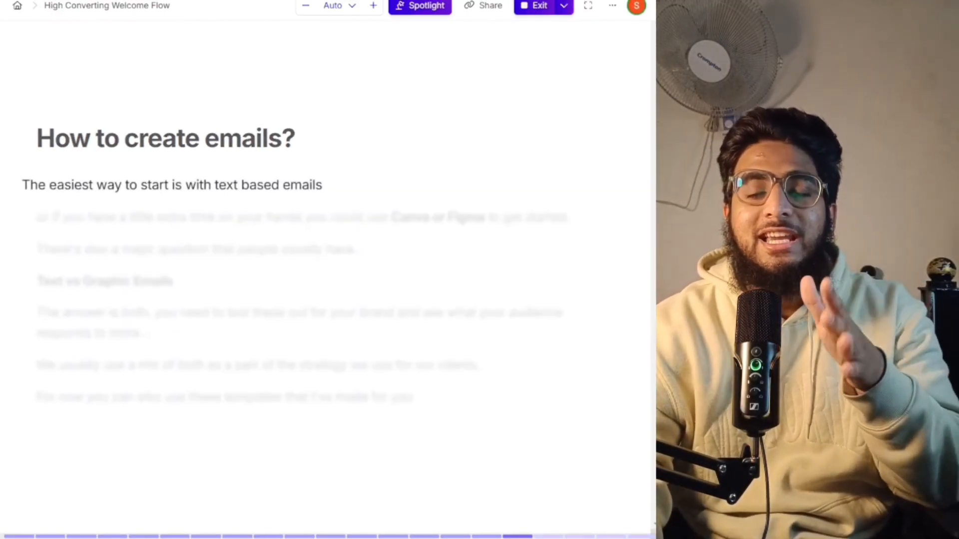
pyautogui.press('Right')
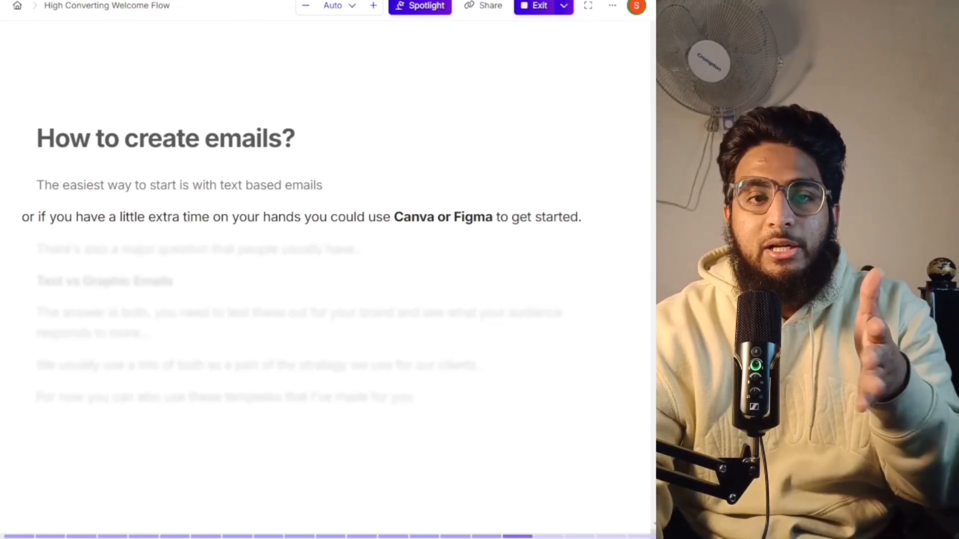
pyautogui.press('Right')
pyautogui.press('Right')
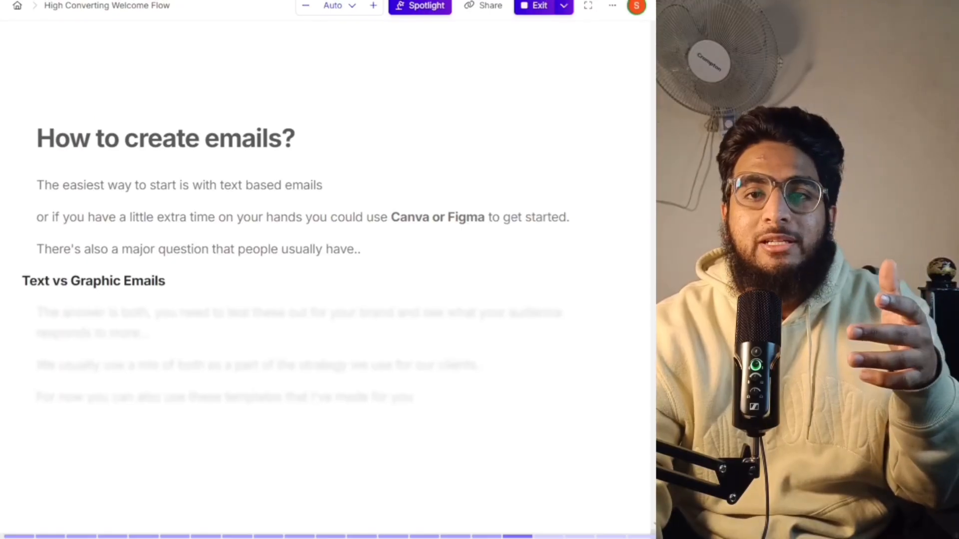
pyautogui.press('Right')
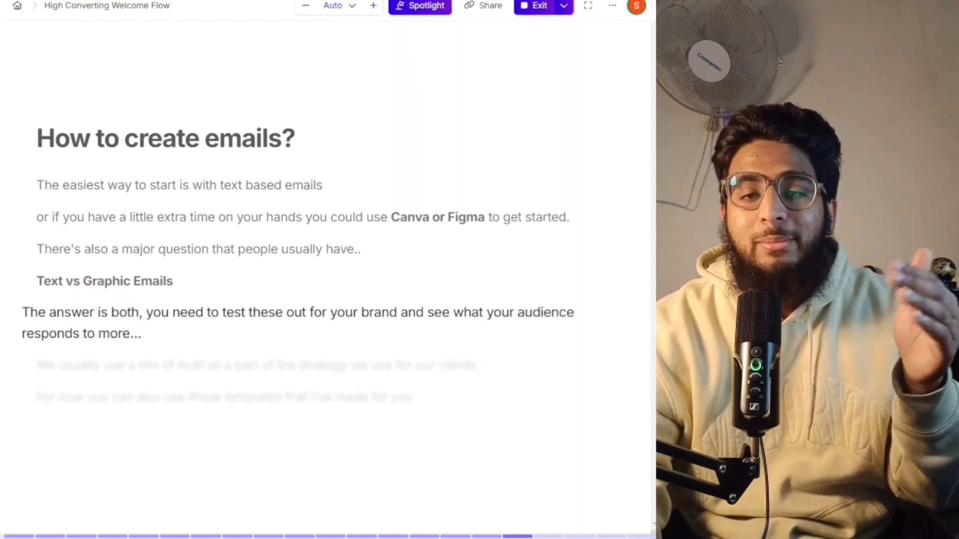
pyautogui.press('Down')
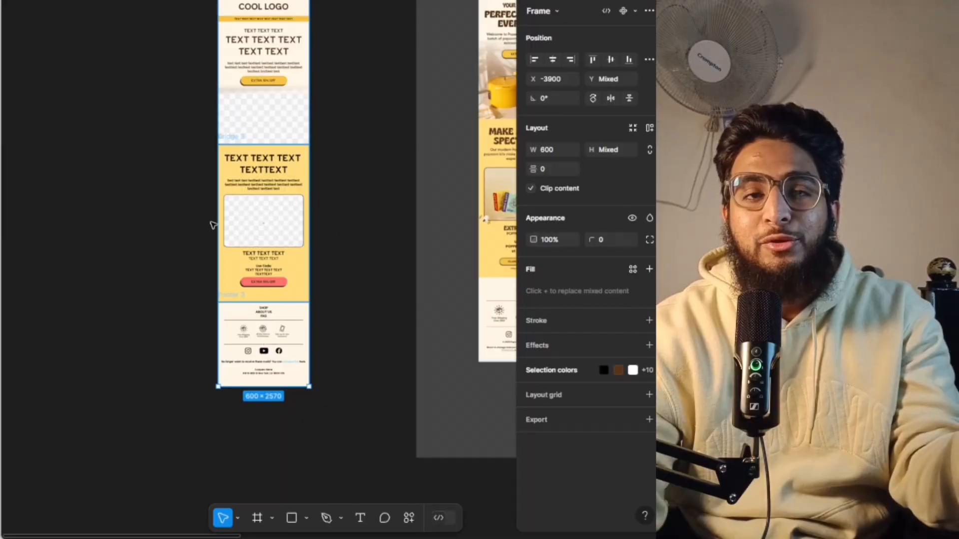
# - Switch to the Figma welcome email templates, look over the designs, and open the main headline of the Hero 6 copy for editing
pyautogui.scroll(-2, 131, 207)
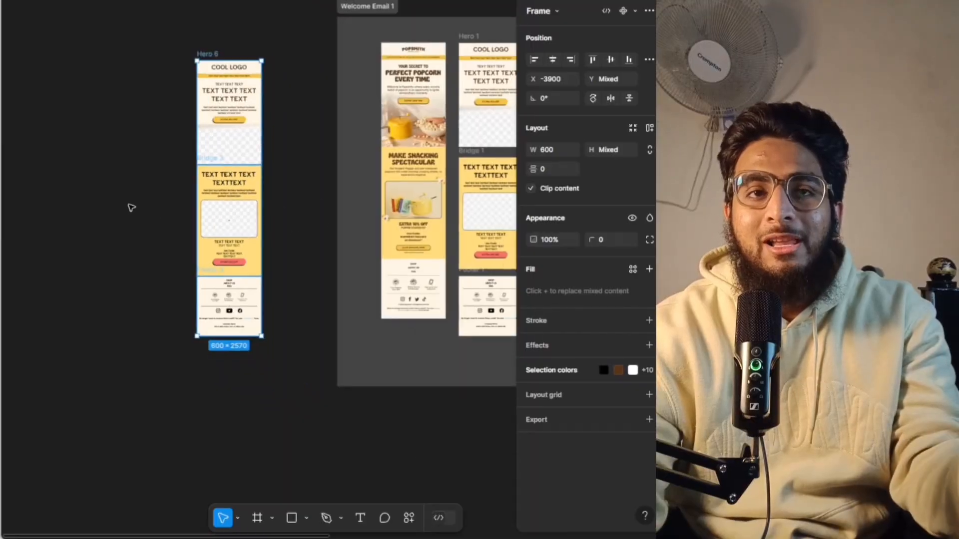
pyautogui.scroll(-5, 135, 122)
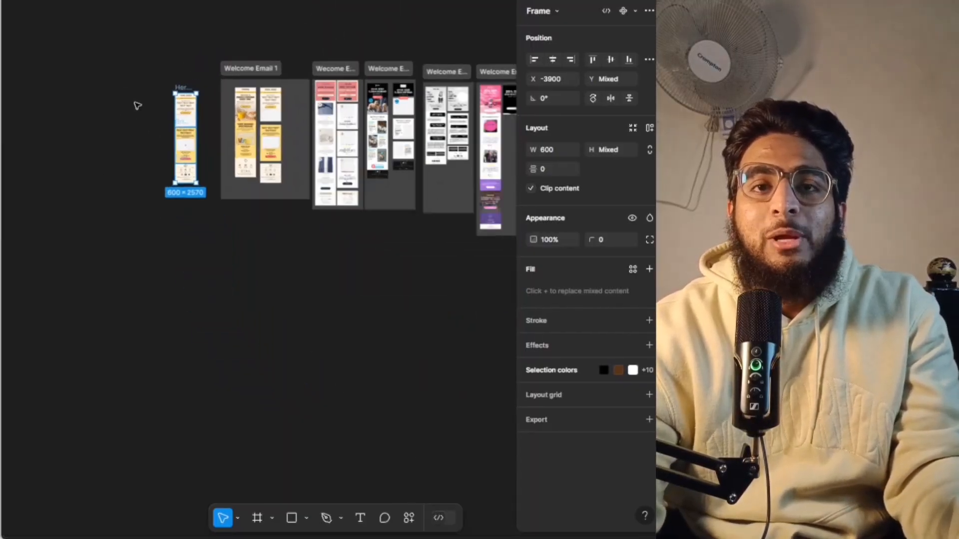
pyautogui.scroll(4, 260, 103)
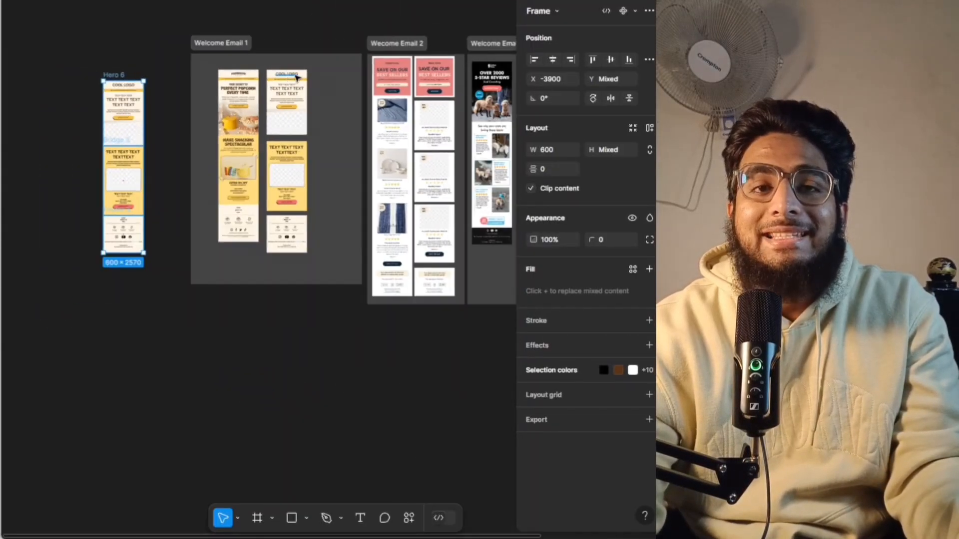
pyautogui.scroll(3, 106, 80)
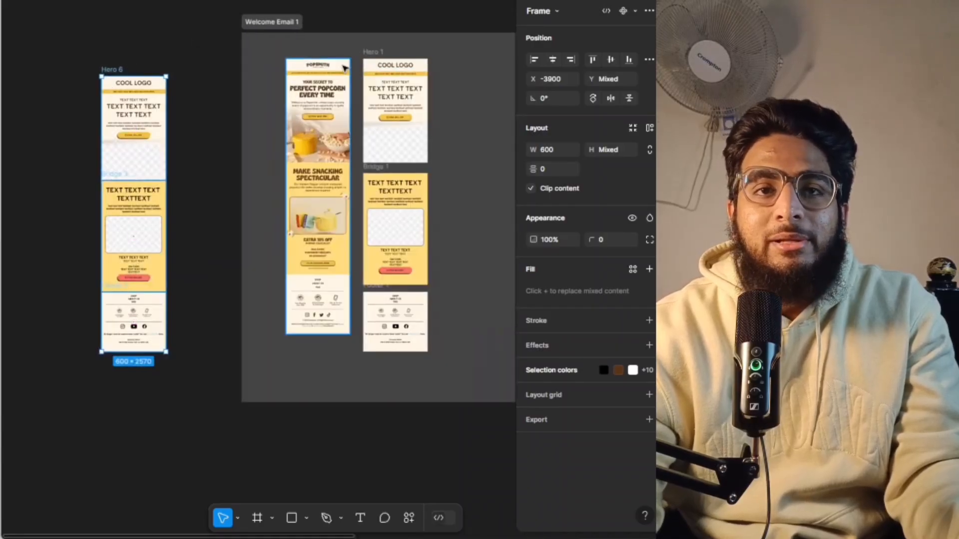
pyautogui.scroll(2, 143, 119)
pyautogui.click(121, 102)
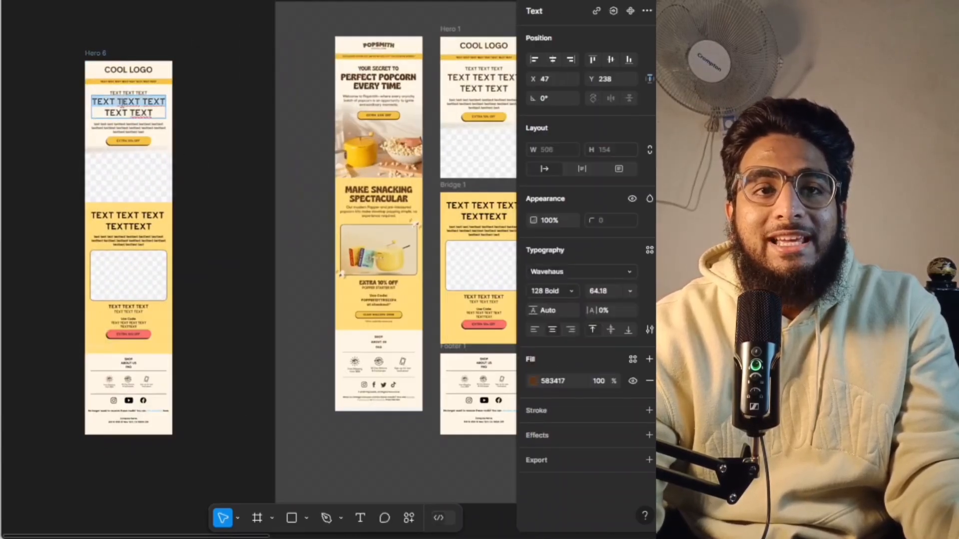
# - Try filling the image placeholder in the Hero 1 section with a photo of a dog in a Santa outfit, and undo it
pyautogui.doubleClick(466, 169)
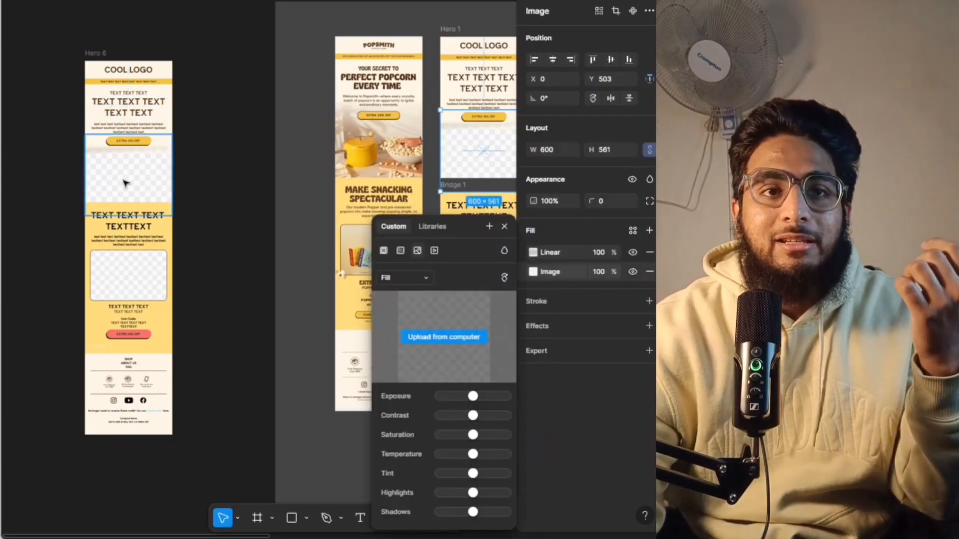
pyautogui.click(125, 183)
pyautogui.doubleClick(455, 160)
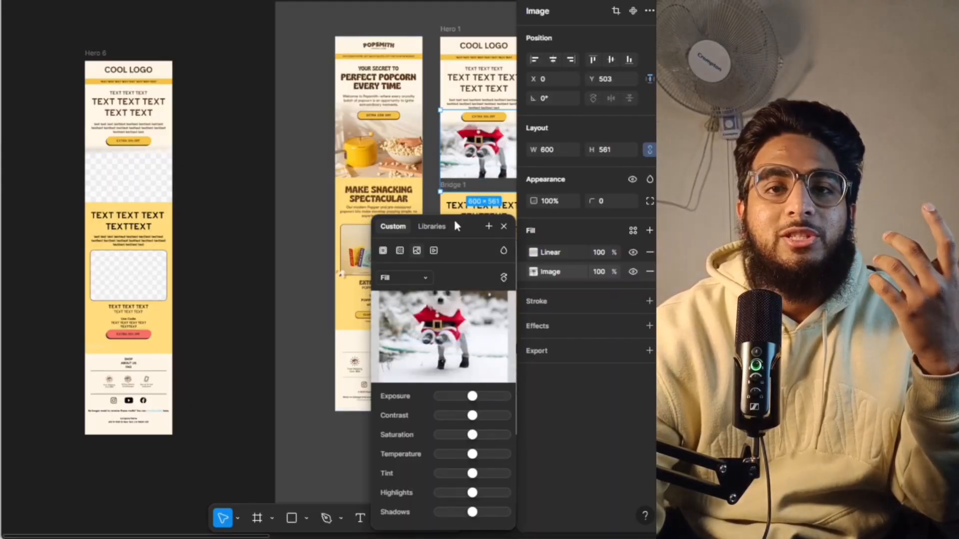
pyautogui.click(432, 225)
pyautogui.moveTo(433, 224); pyautogui.dragTo(214, 110)
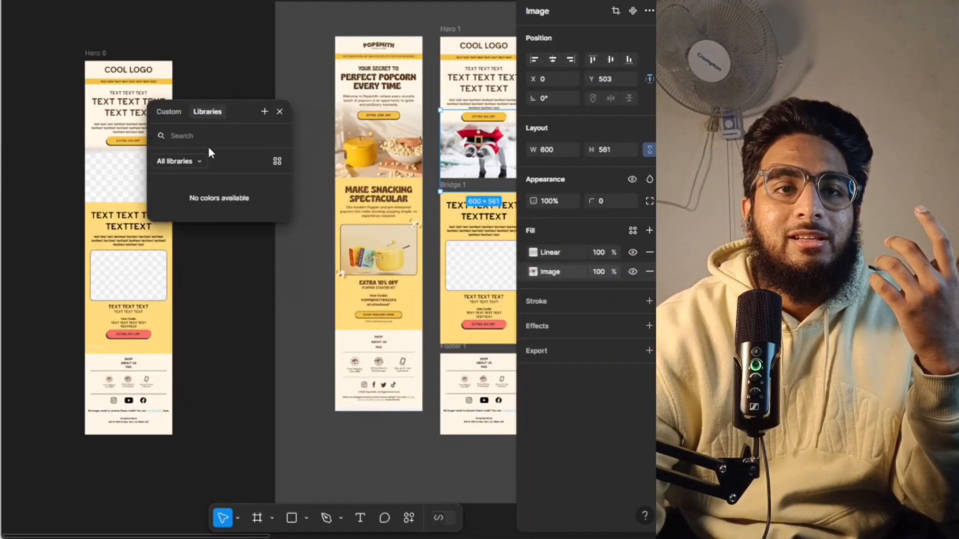
pyautogui.click(334, 120)
pyautogui.click(482, 150)
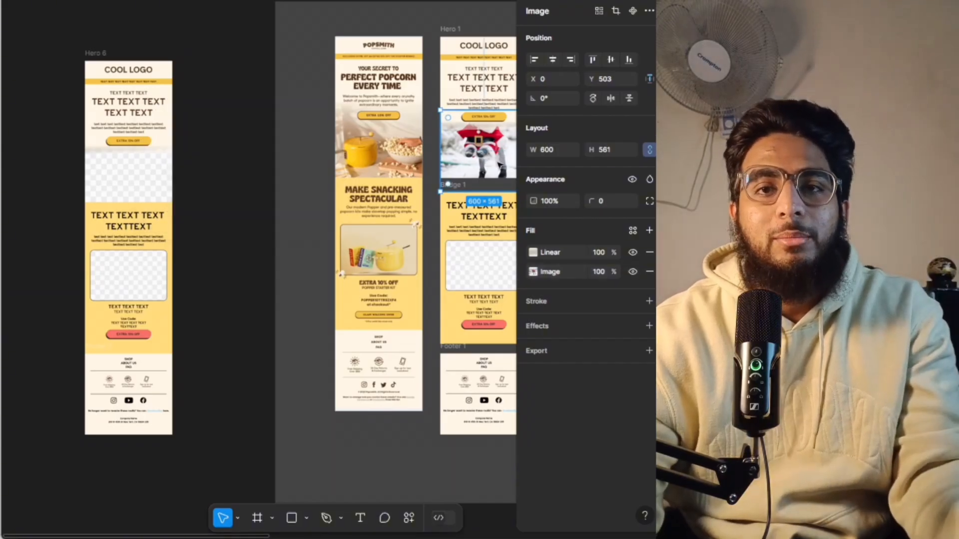
pyautogui.click(533, 271)
pyautogui.hotkey('ctrl', 'z')
# - Compare the finished Popsmith email with its blank hero, bridge and footer sections in Welcome Email 1, and glance at Welcome Email 2
pyautogui.hscroll(5, 194, 170)
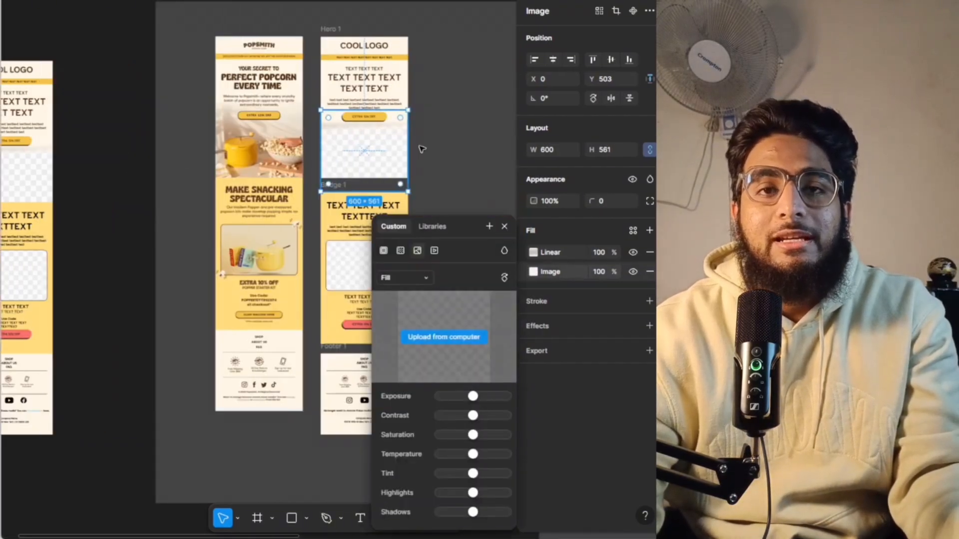
pyautogui.scroll(-3, 197, 176)
pyautogui.click(198, 175)
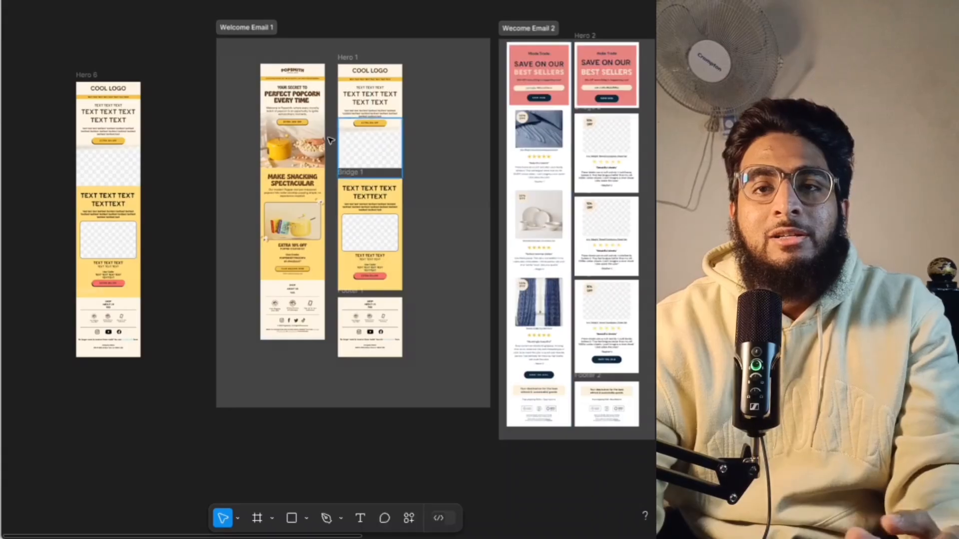
pyautogui.scroll(3, 307, 39)
pyautogui.scroll(3, 266, 25)
pyautogui.scroll(-3, 203, 23)
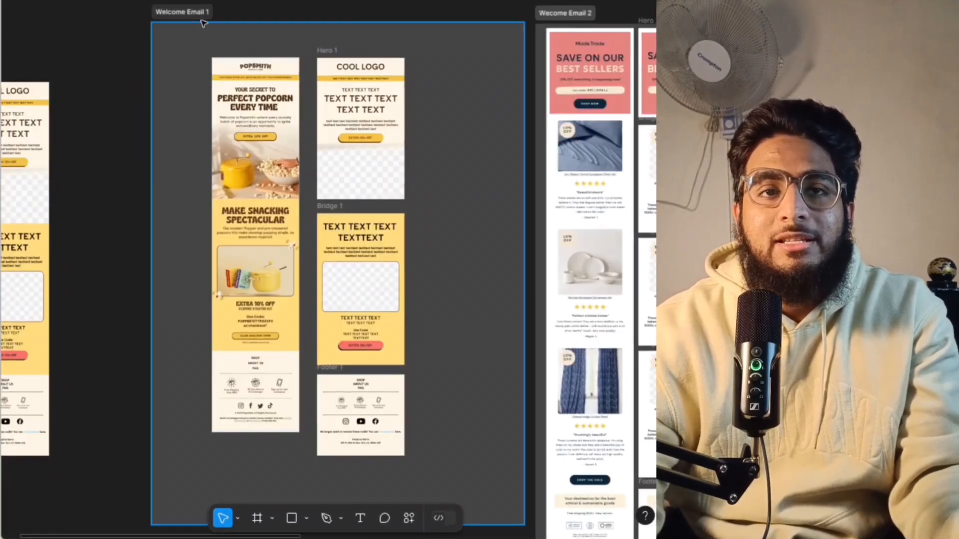
pyautogui.scroll(-3, 305, 75)
pyautogui.scroll(2, 452, 202)
# - Inspect the image placeholder and headline text of the Bridge 1 section, and view the sections above and below it
pyautogui.click(321, 220)
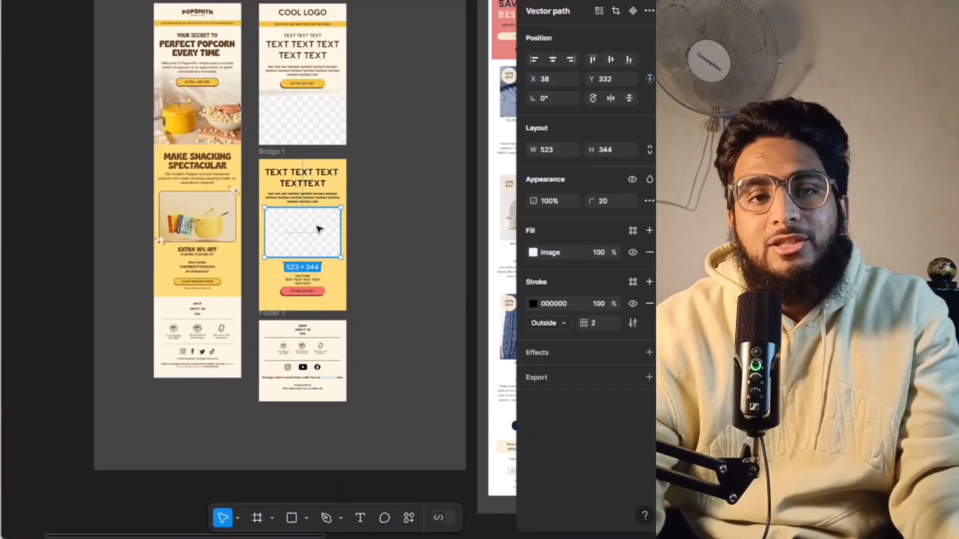
pyautogui.click(312, 182)
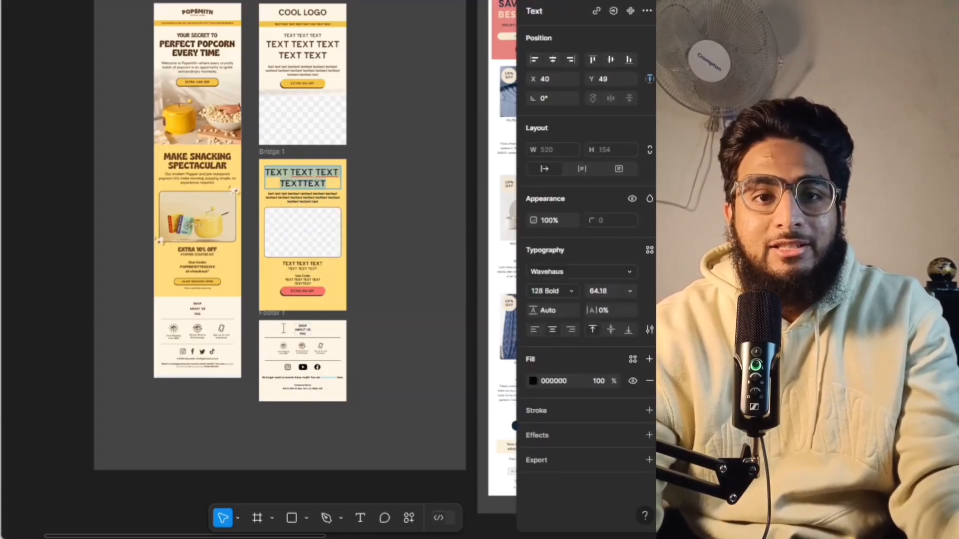
pyautogui.scroll(-2, 318, 263)
pyautogui.click(99, 262)
pyautogui.scroll(5, 250, 214)
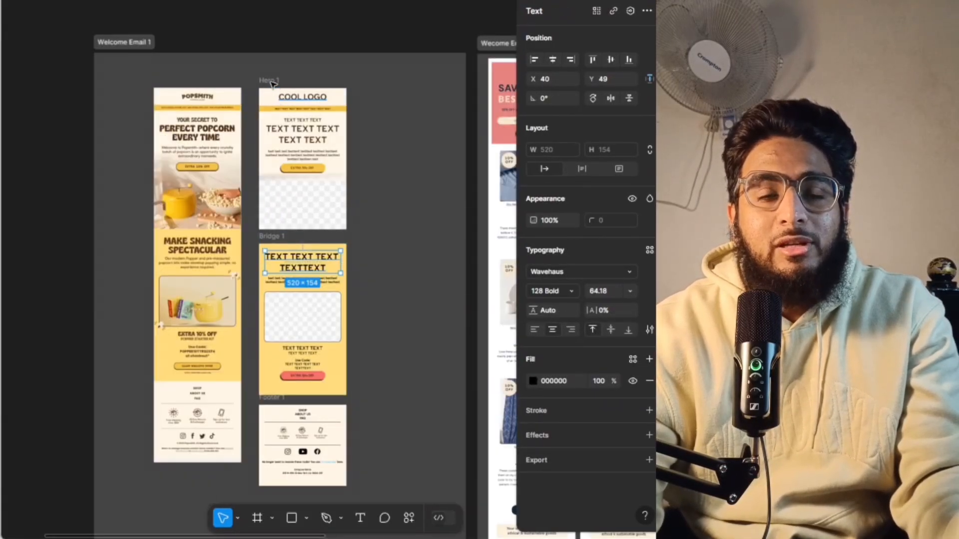
pyautogui.scroll(-4, 308, 100)
pyautogui.scroll(3, 264, 233)
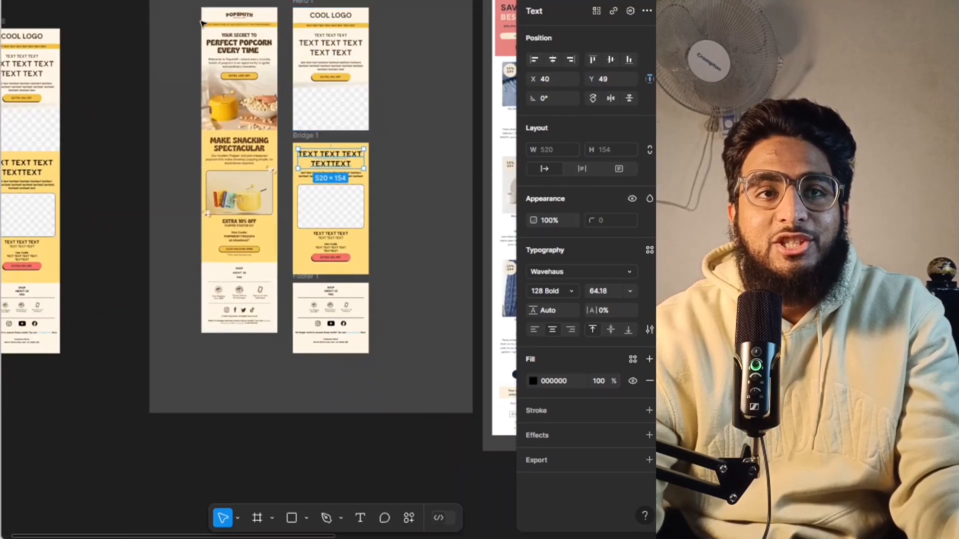
# - Move the Hero 6 frame away from its stacked layout and align it back directly above the bridge section
pyautogui.scroll(-3, 535, 183)
pyautogui.click(136, 62)
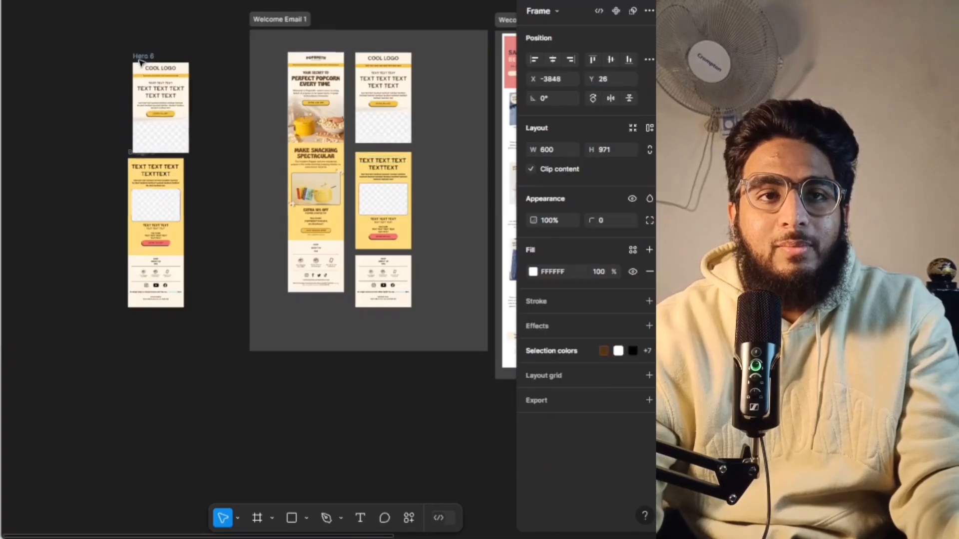
pyautogui.scroll(5, 133, 160)
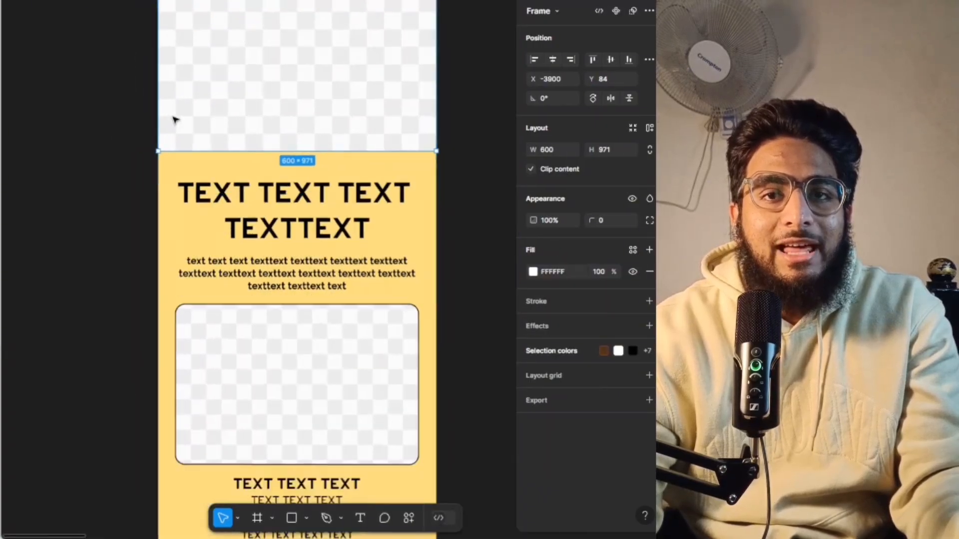
pyautogui.scroll(-3, 156, 154)
pyautogui.scroll(3, 85, 240)
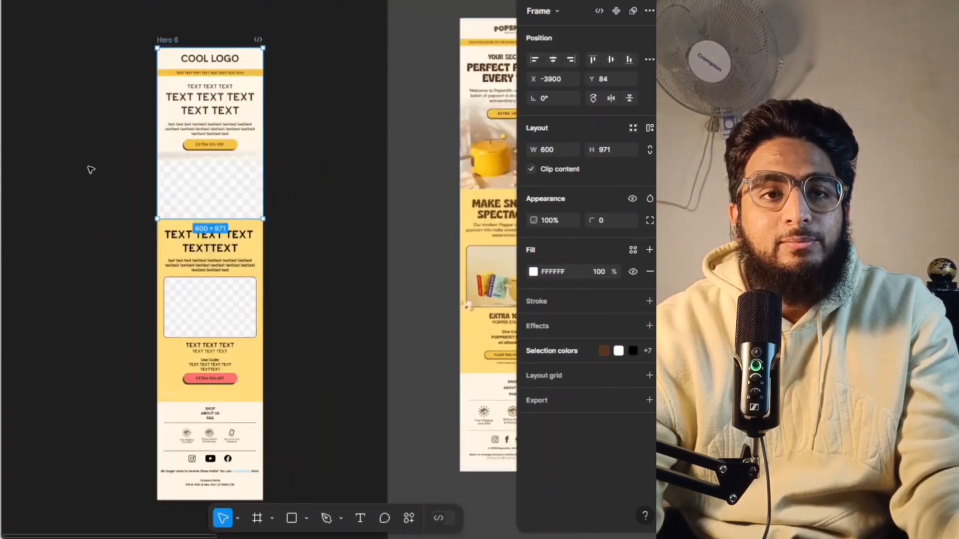
# - Combine the stacked hero, bridge and footer sections outside Welcome Email 1 into a single frame
pyautogui.click(124, 23)
pyautogui.moveTo(125, 23); pyautogui.dragTo(306, 499)
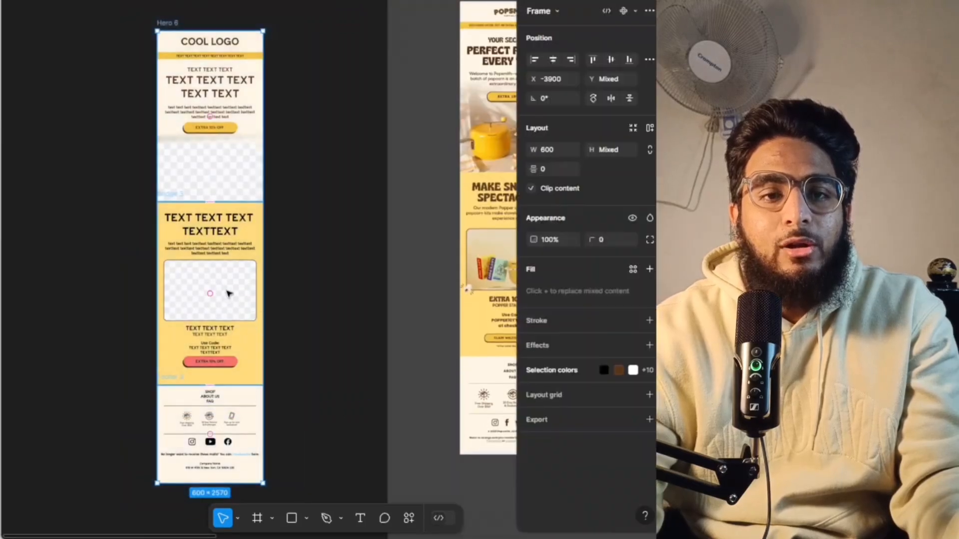
pyautogui.rightClick(183, 179)
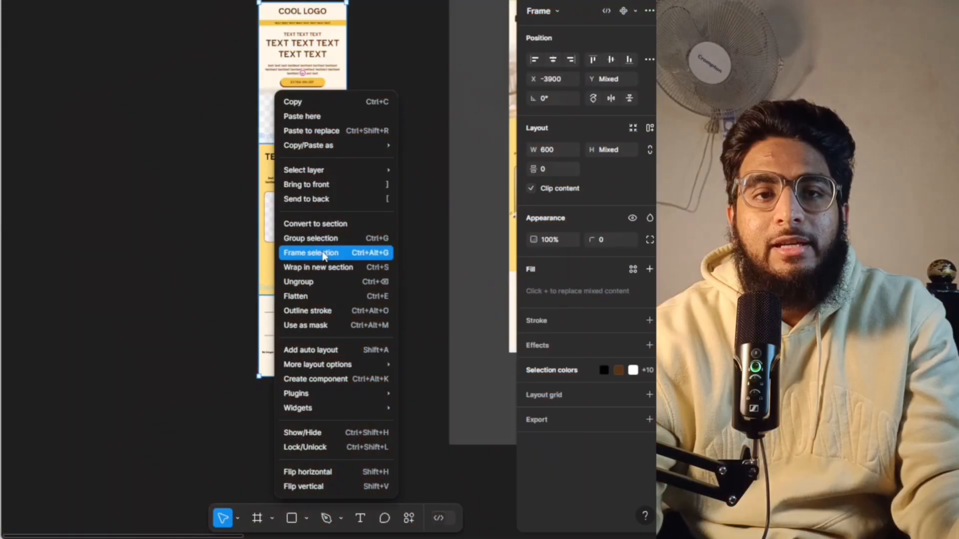
pyautogui.click(319, 251)
pyautogui.click(392, 150)
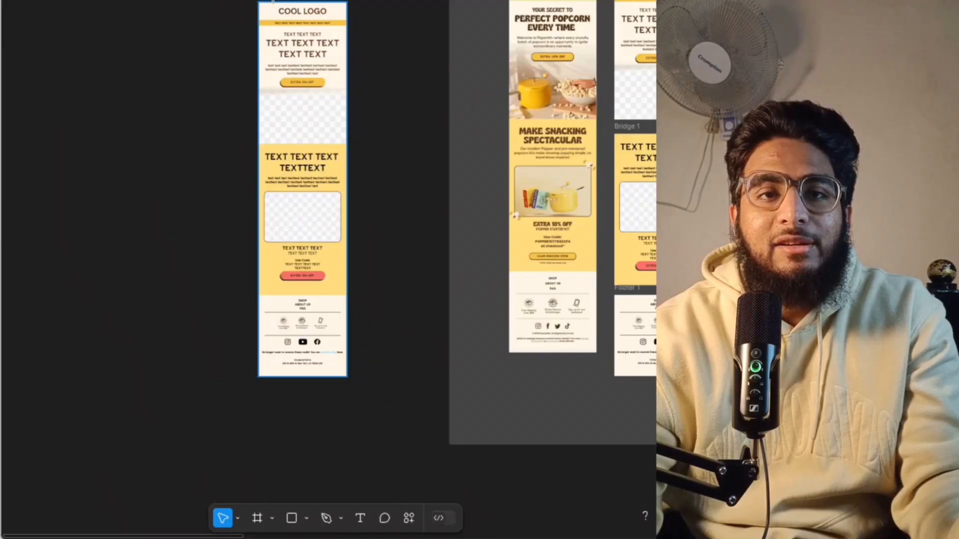
# - Move the combined email frame slightly farther from the Welcome Email 1 section and select the whole frame
pyautogui.moveTo(270, 1); pyautogui.dragTo(228, 12)
pyautogui.scroll(-1, 389, 141)
pyautogui.click(388, 141)
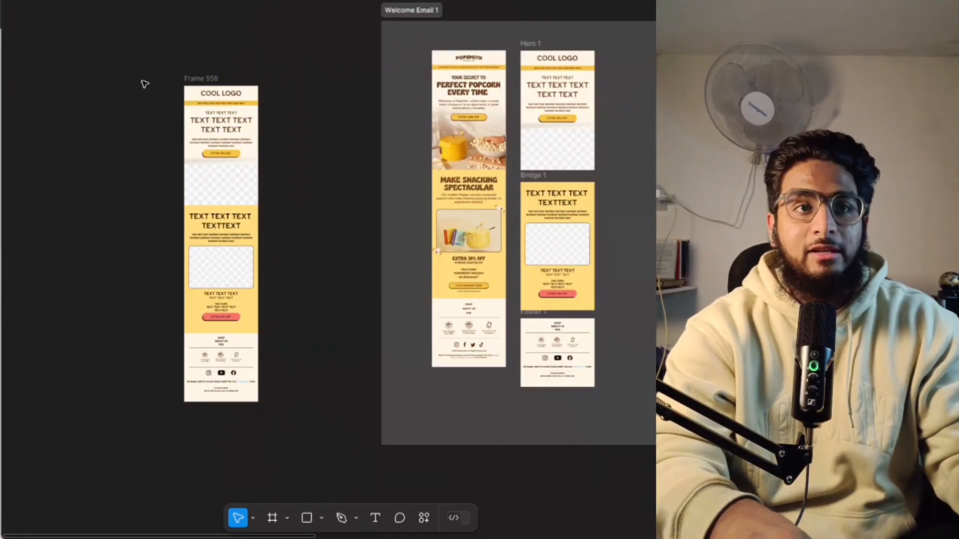
pyautogui.moveTo(151, 63); pyautogui.dragTo(353, 408)
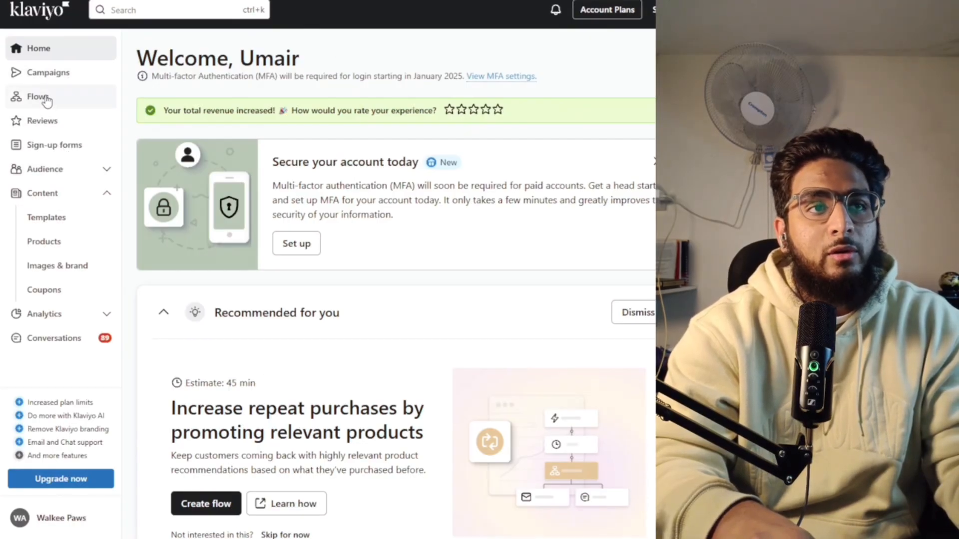
# - In Klaviyo, start creating a flow and open the Welcome Series template for Customer v. Non-Customer
pyautogui.click(65, 100)
pyautogui.click(635, 93)
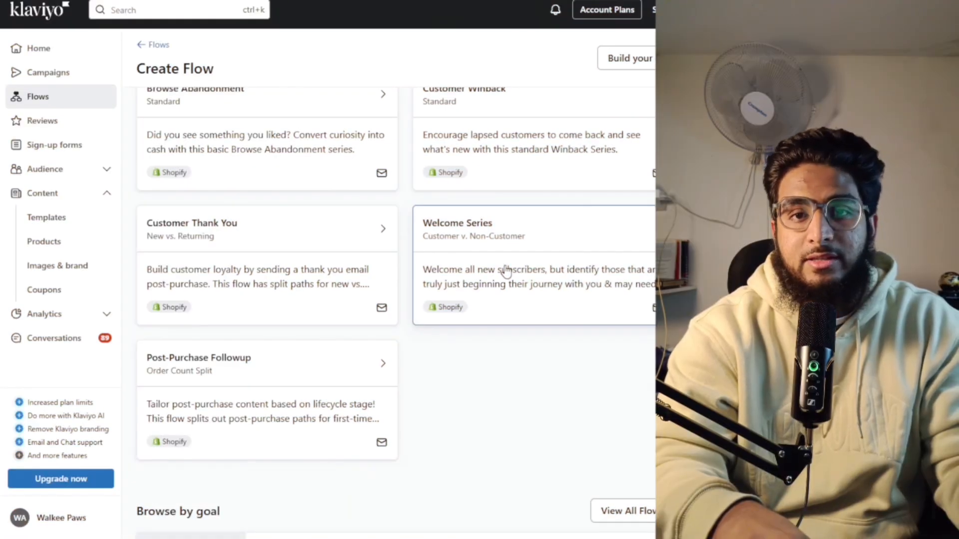
pyautogui.click(506, 271)
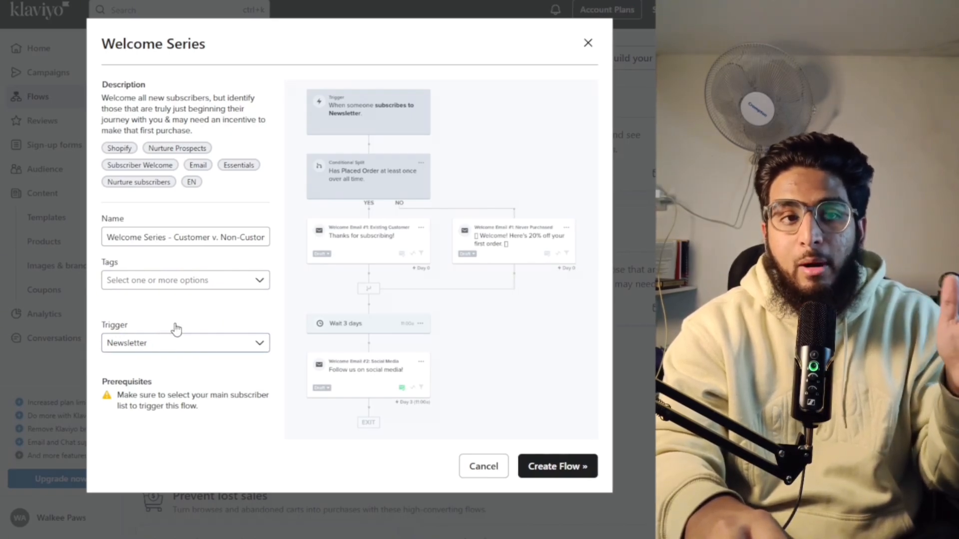
# - Keep Newsletter as the trigger list, name the flow TESTgffsdgfdsg and create it
pyautogui.click(169, 347)
pyautogui.click(155, 194)
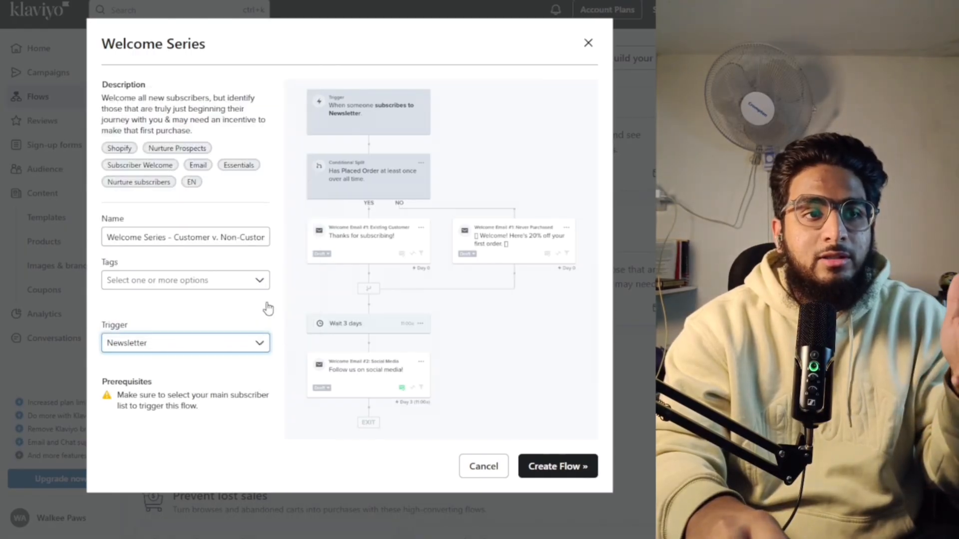
pyautogui.click(164, 242)
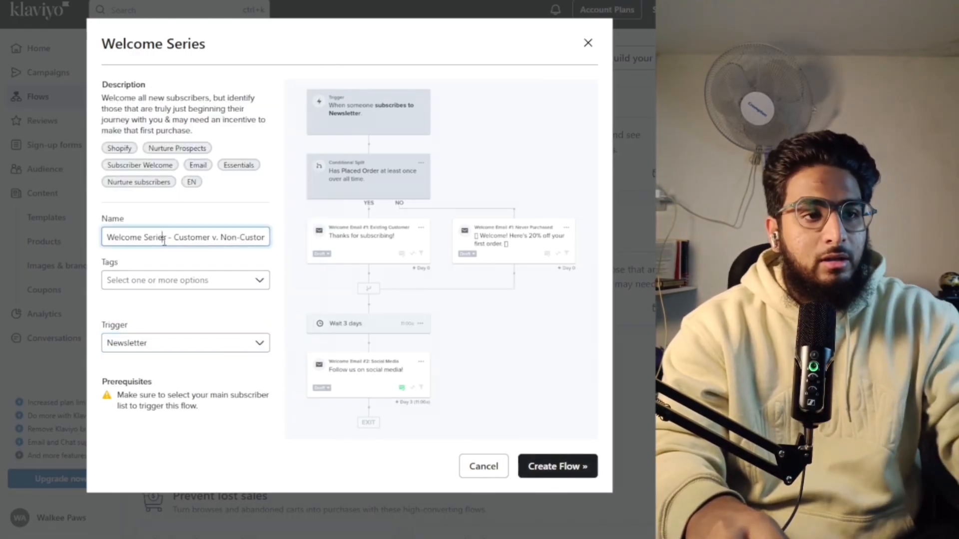
pyautogui.hotkey('ctrl', 'a')
pyautogui.write('TESTgffsdgfds')
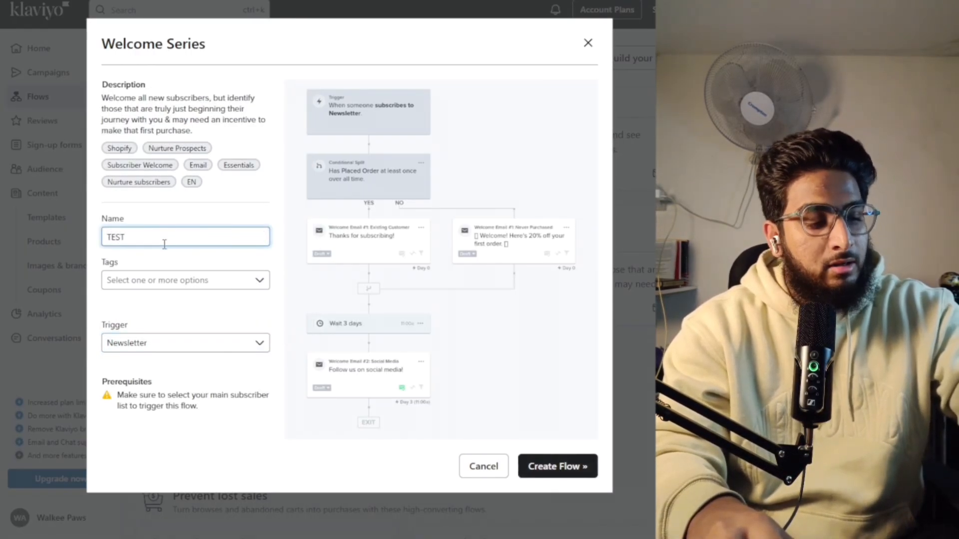
pyautogui.write('g')
pyautogui.click(544, 466)
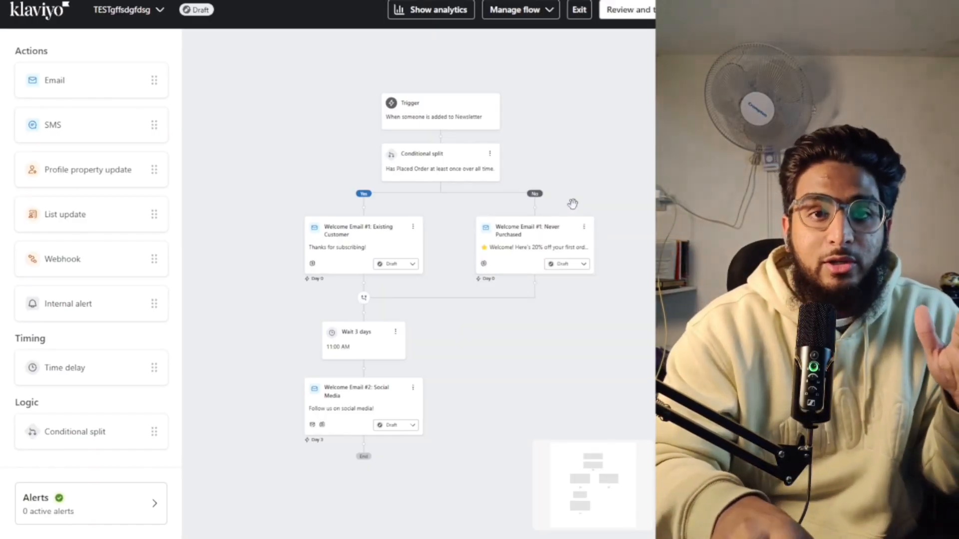
# - Open the Welcome Email #1: Never Purchased email and review its subject, sender and template details
pyautogui.scroll(-2, 491, 250)
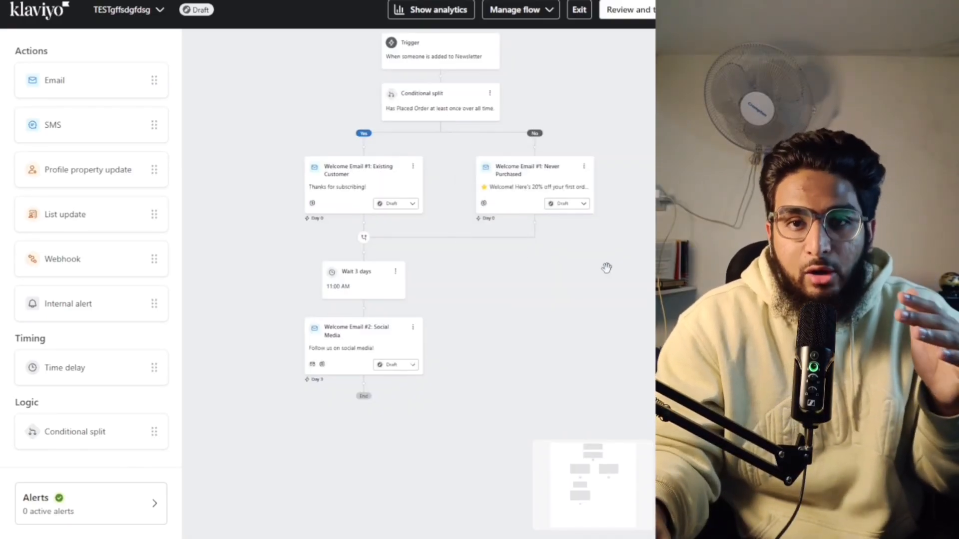
pyautogui.click(521, 196)
pyautogui.scroll(-4, 593, 228)
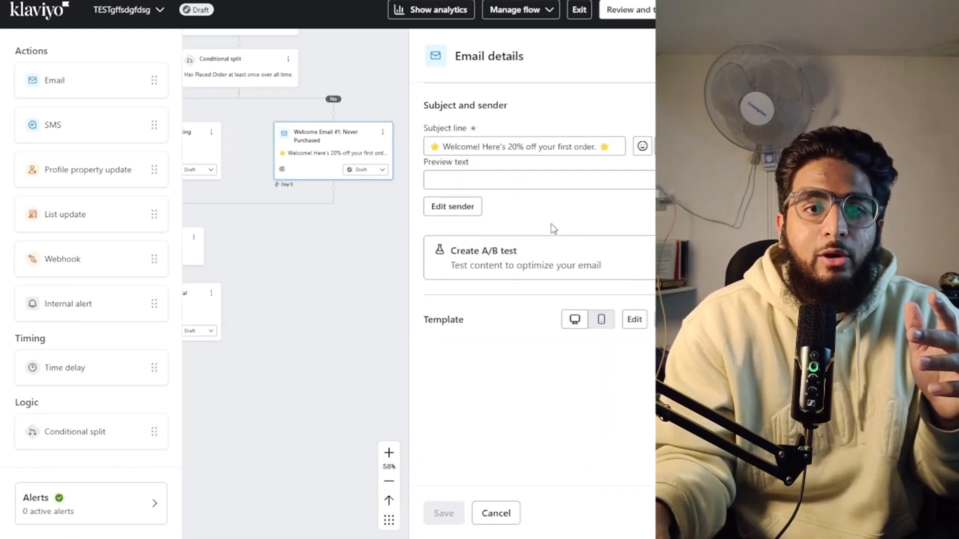
pyautogui.scroll(3, 549, 227)
pyautogui.click(670, 56)
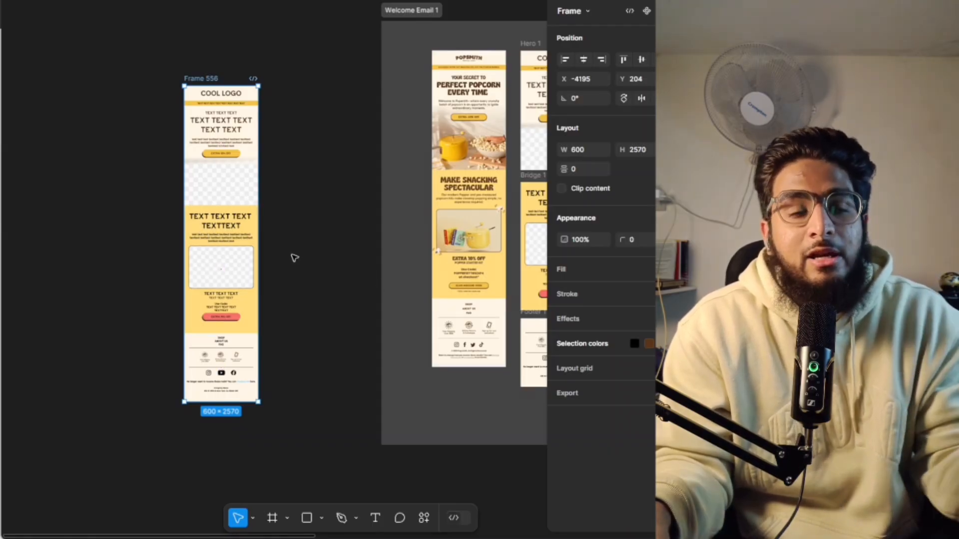
# - In Figma, slice the hero of Frame 556 from the logo to just below the button, about 600 × 584
pyautogui.press('Escape')
pyautogui.scroll(5, 157, 113)
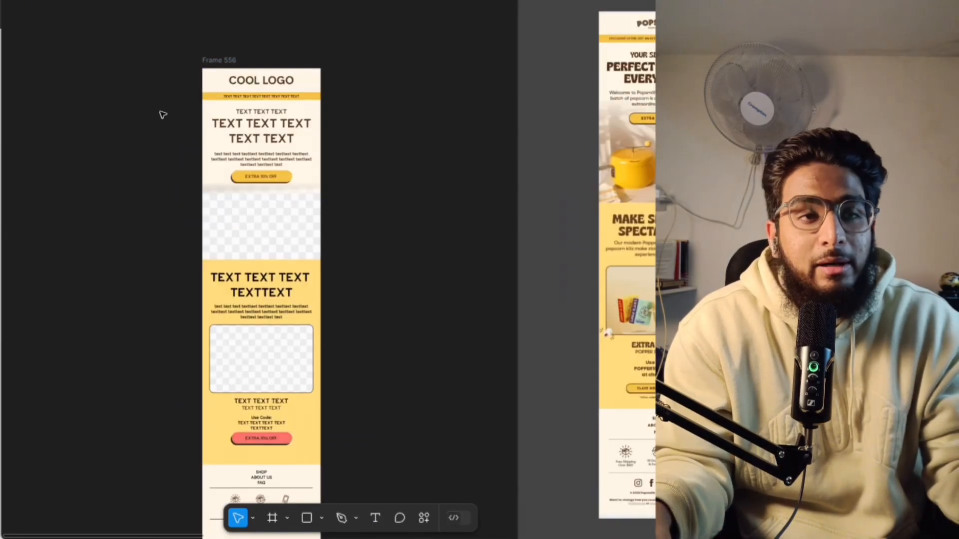
pyautogui.press('s')
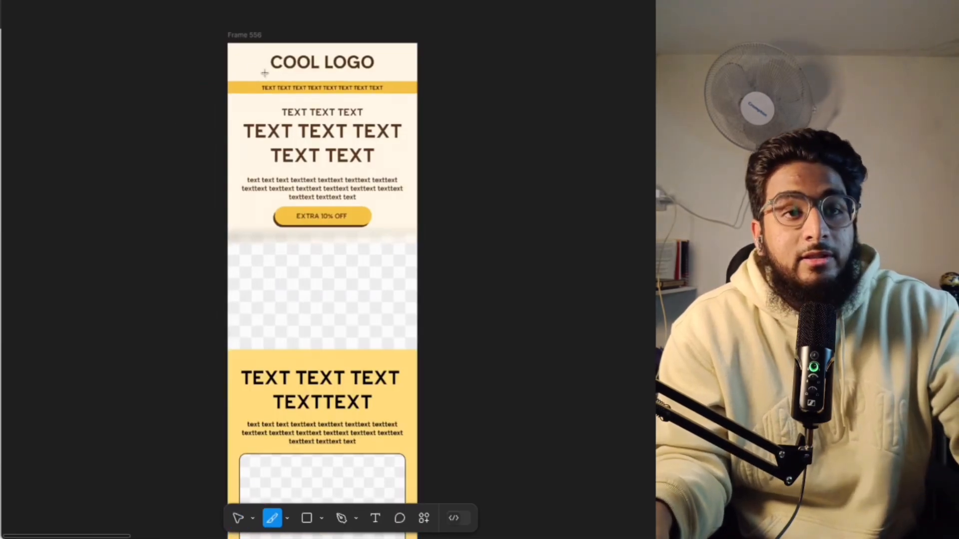
pyautogui.moveTo(224, 43); pyautogui.dragTo(417, 229)
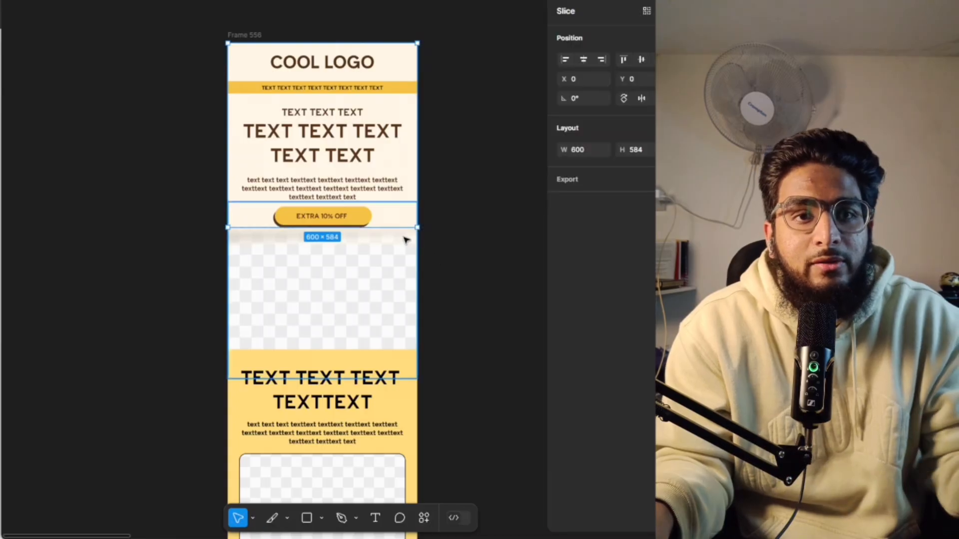
pyautogui.click(188, 249)
# - Add a slice of about 600 × 386 over the hero's image placeholder, down to the yellow bridge section
pyautogui.press('s')
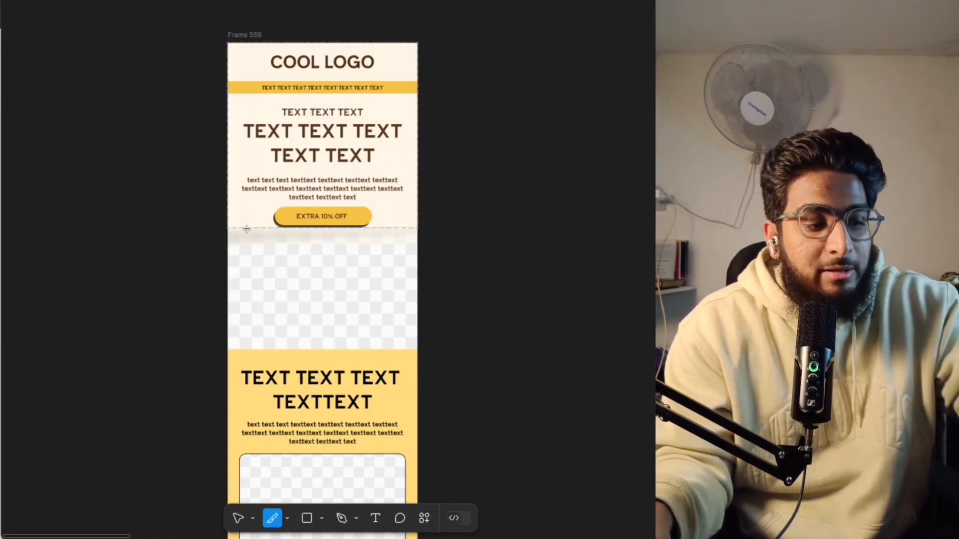
pyautogui.moveTo(227, 228); pyautogui.dragTo(418, 350)
pyautogui.scroll(-4, 405, 307)
pyautogui.click(187, 235)
# - Cover the yellow bridge section with two adjoining slices, about 600 × 473 above and 600 × 569 below, meeting inside the image placeholder
pyautogui.press('s')
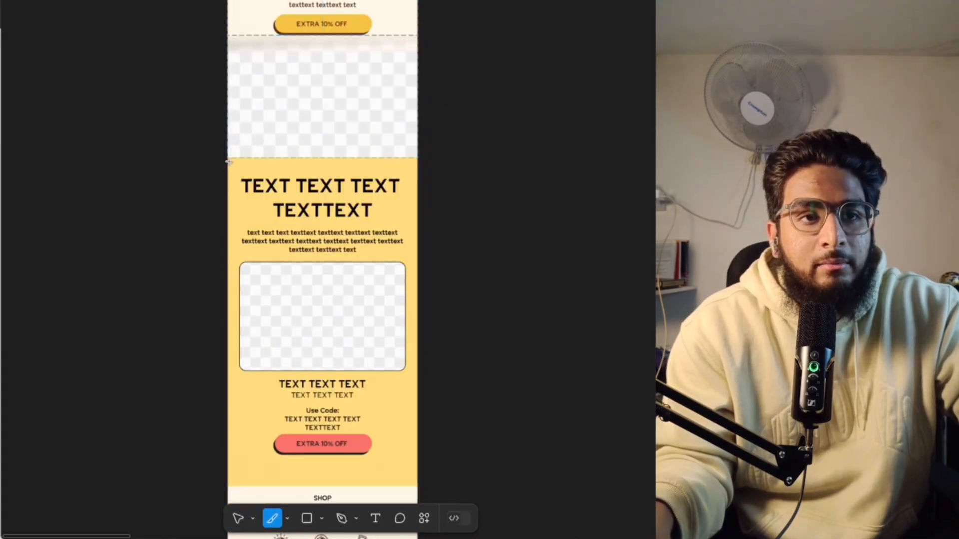
pyautogui.moveTo(227, 159); pyautogui.dragTo(418, 306)
pyautogui.moveTo(387, 159); pyautogui.dragTo(388, 157)
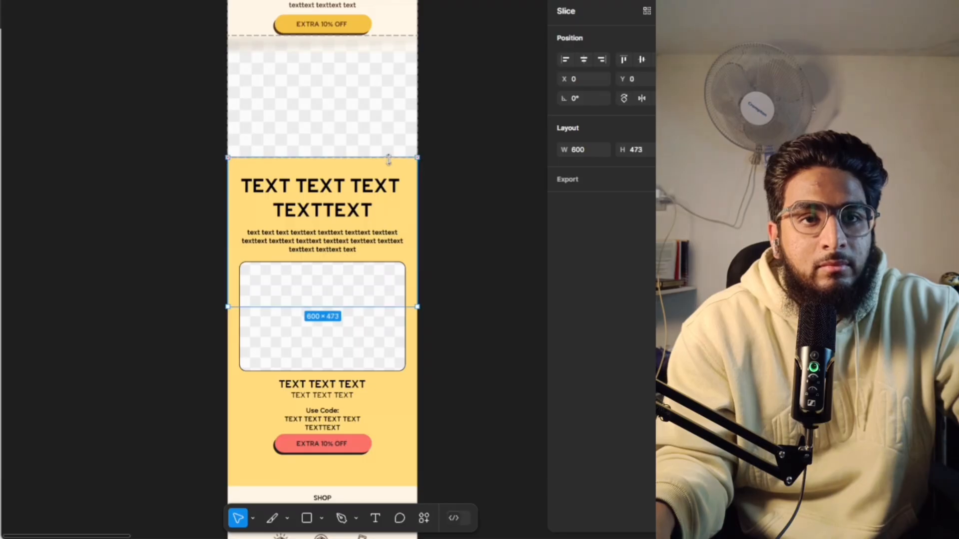
pyautogui.click(214, 288)
pyautogui.press('s')
pyautogui.moveTo(236, 313); pyautogui.dragTo(418, 485)
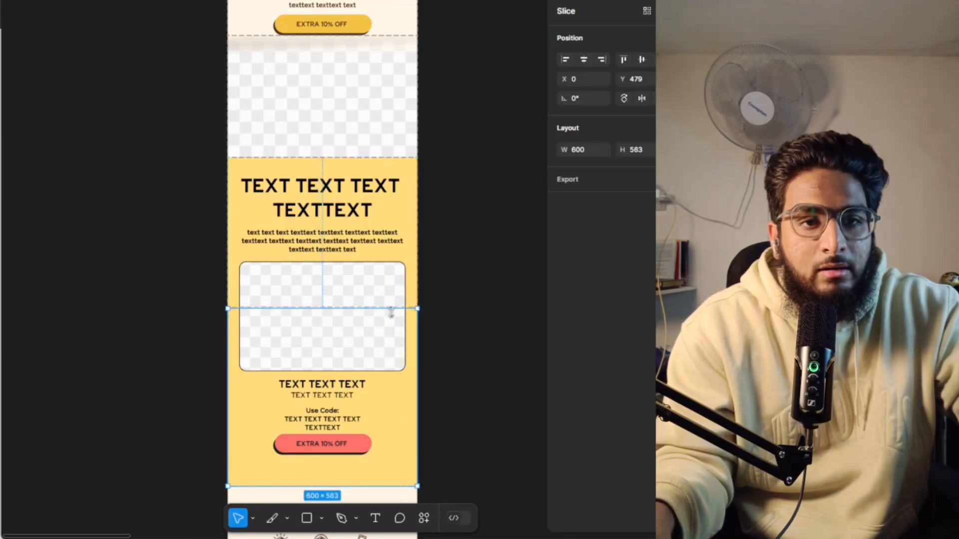
pyautogui.moveTo(391, 312); pyautogui.dragTo(392, 309)
# - Slice the whole footer section at about 600 × 557, aligned with the bottom edge of the bridge
pyautogui.scroll(-8, 380, 314)
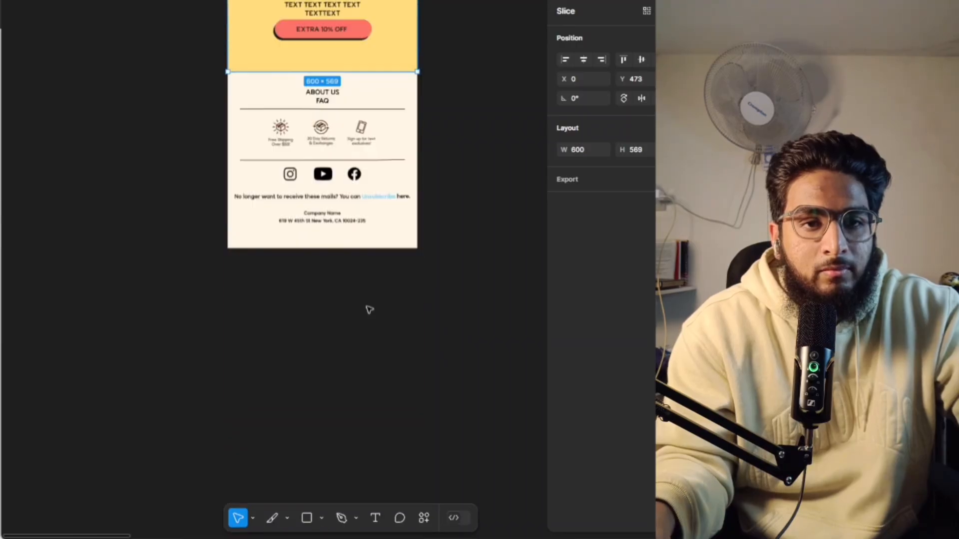
pyautogui.scroll(1, 237, 220)
pyautogui.press('s')
pyautogui.moveTo(227, 120); pyautogui.dragTo(418, 295)
pyautogui.moveTo(406, 120); pyautogui.dragTo(406, 119)
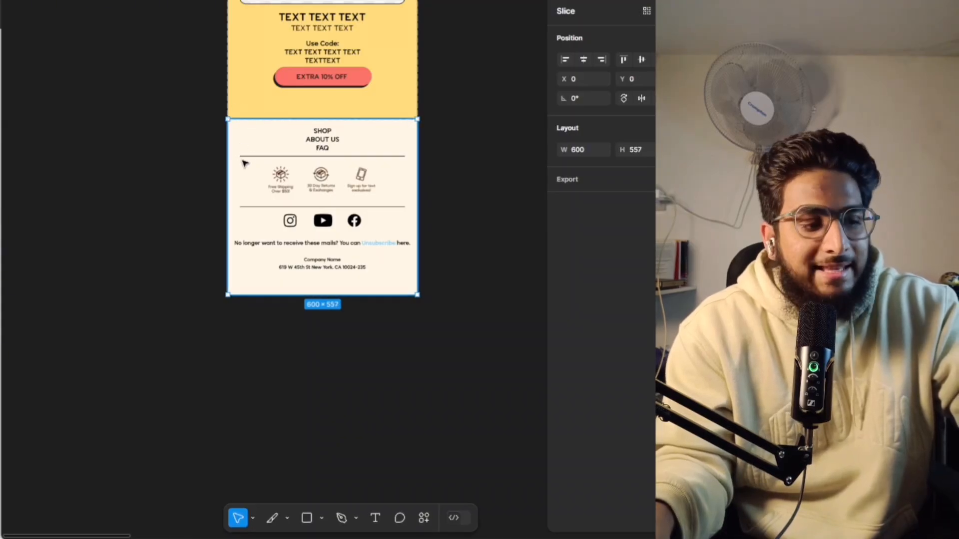
pyautogui.scroll(1, 243, 160)
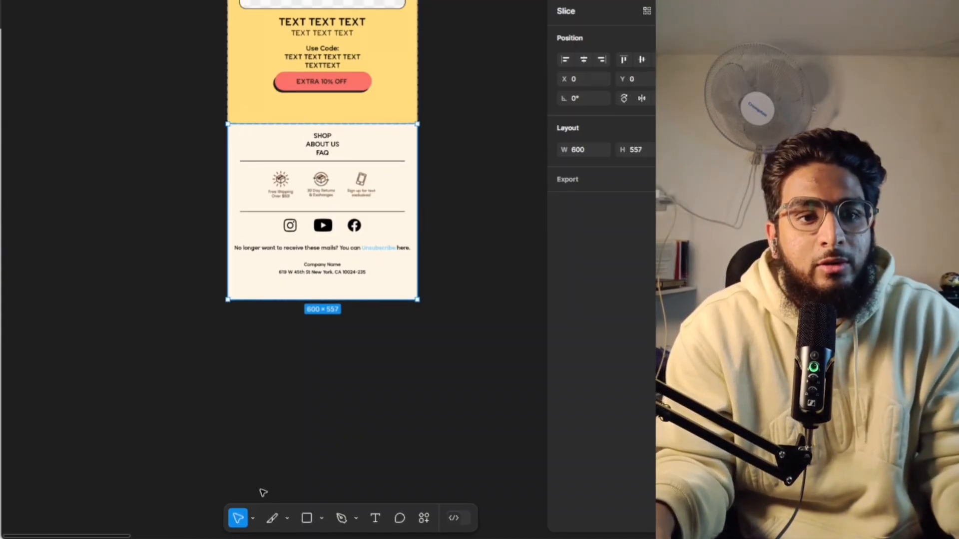
# - Choose the Slice tool and place a default 100 × 100 slice on the empty canvas beside the frame
pyautogui.click(272, 519)
pyautogui.click(287, 518)
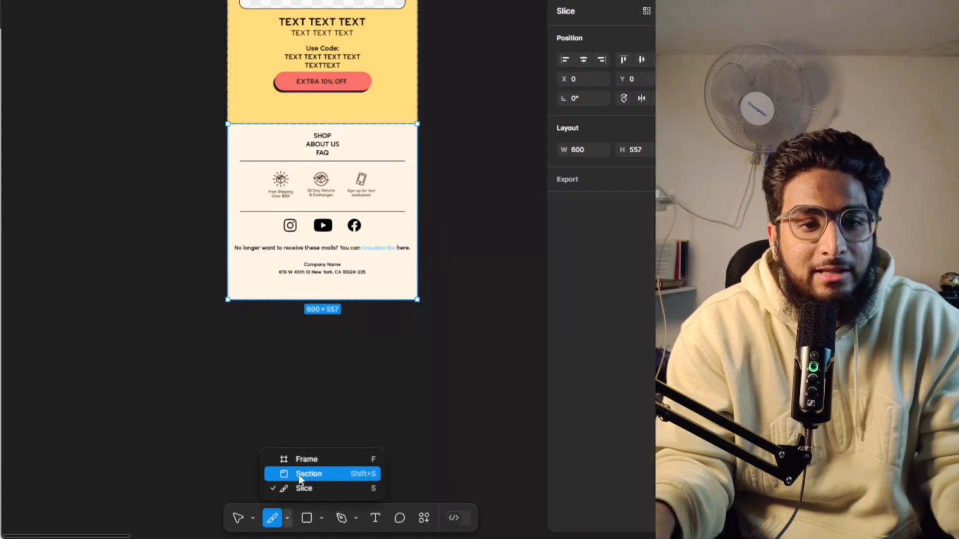
pyautogui.click(300, 489)
pyautogui.scroll(1, 141, 252)
pyautogui.click(142, 252)
pyautogui.scroll(6, 180, 261)
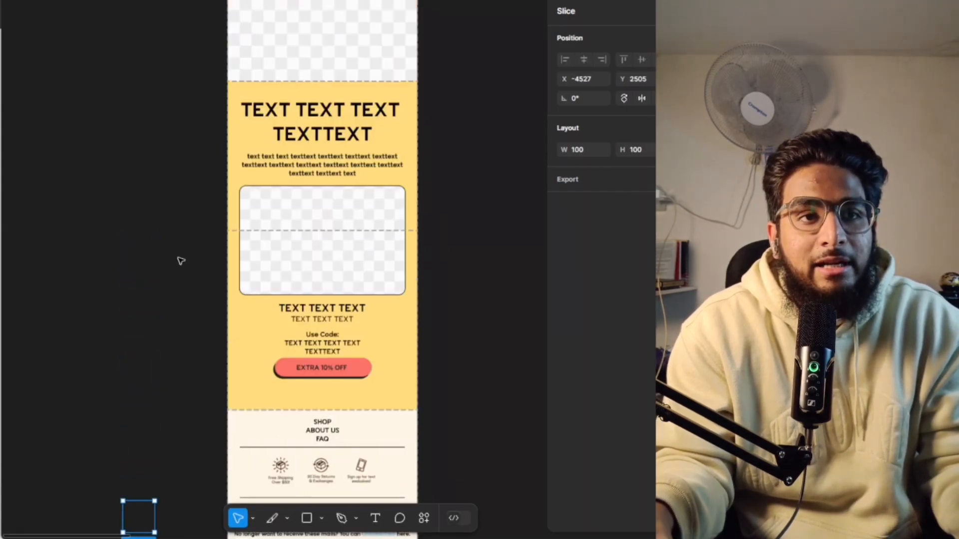
pyautogui.scroll(5, 241, 228)
# - Show the layer list and move Slice 4 out of Bridge 3 to the top level of Frame 556
pyautogui.click(241, 211)
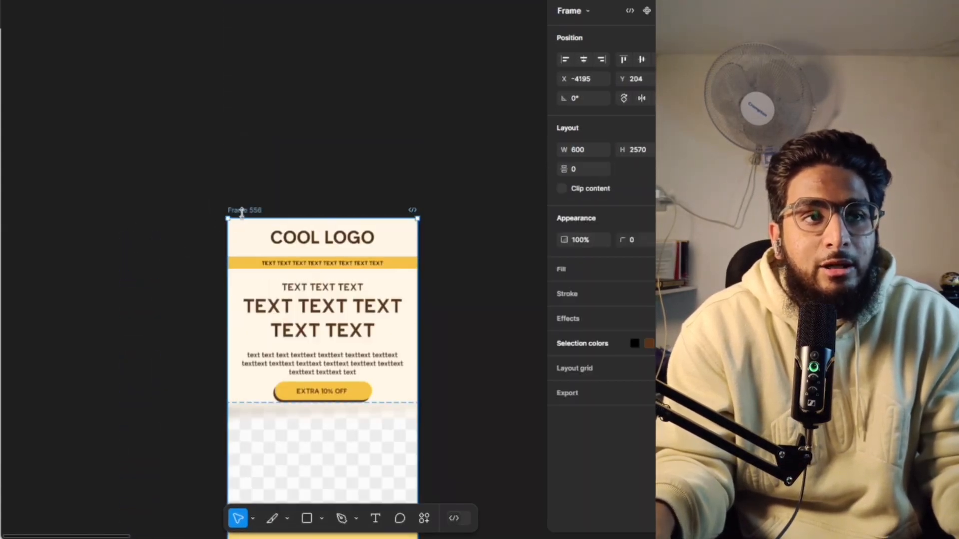
pyautogui.click(134, 1)
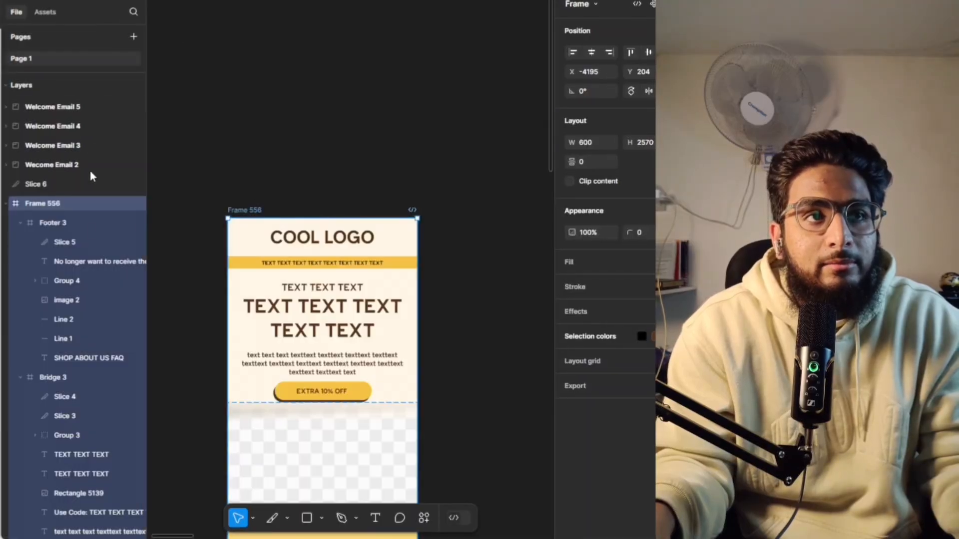
pyautogui.click(89, 243)
pyautogui.click(65, 205)
pyautogui.click(70, 242)
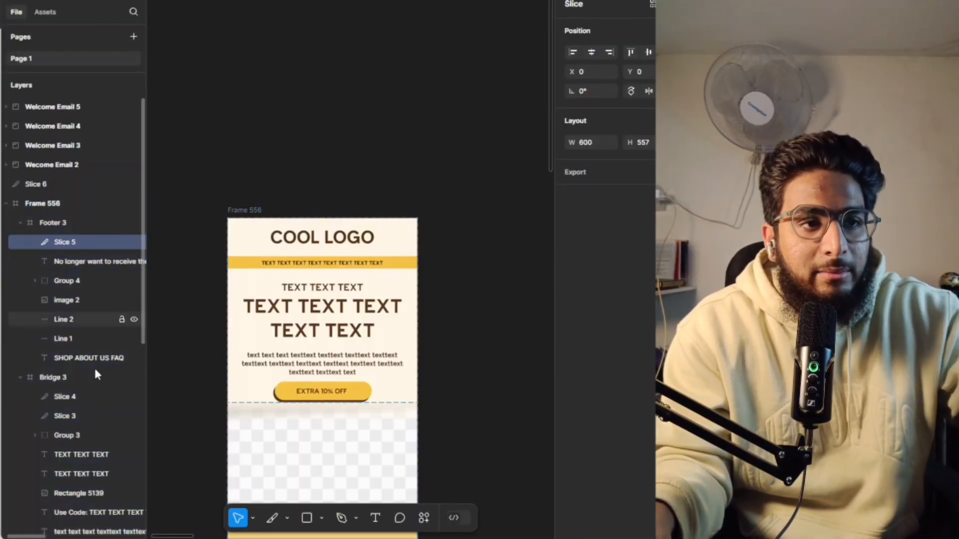
pyautogui.moveTo(83, 396); pyautogui.dragTo(67, 215)
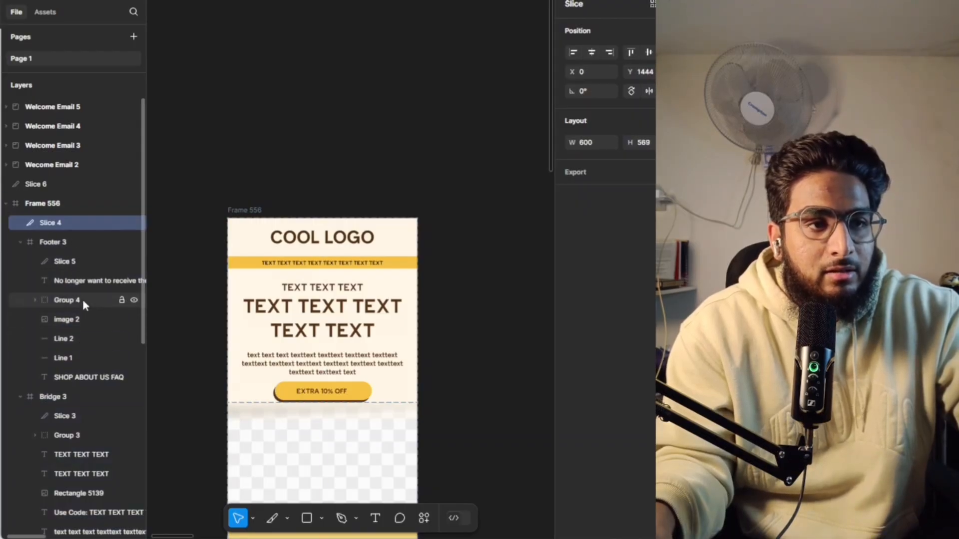
# - Move the remaining email slices to the top level of Frame 556 and order them from Slice 1 to Slice 5
pyautogui.click(73, 264)
pyautogui.scroll(-5, 72, 389)
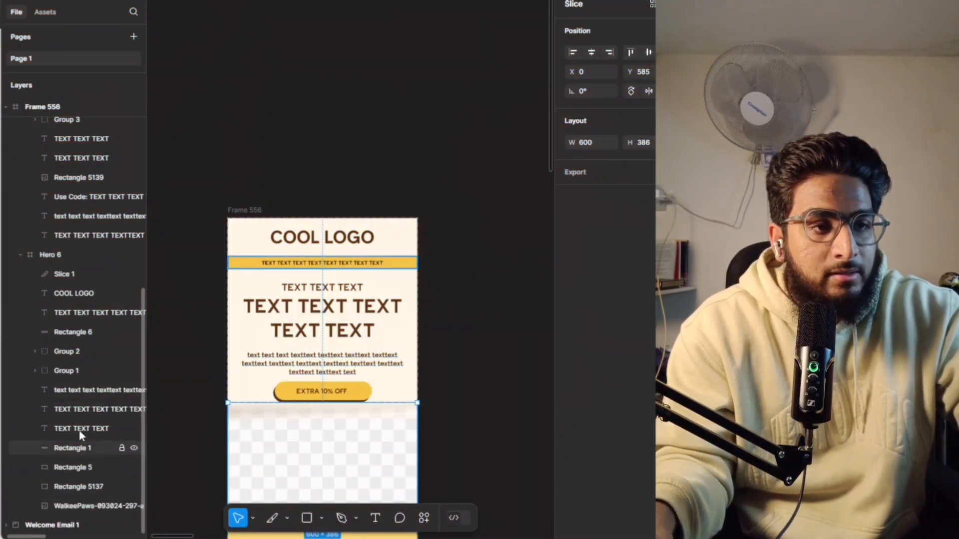
pyautogui.scroll(4, 81, 449)
pyautogui.click(65, 455)
pyautogui.moveTo(92, 342); pyautogui.dragTo(71, 217)
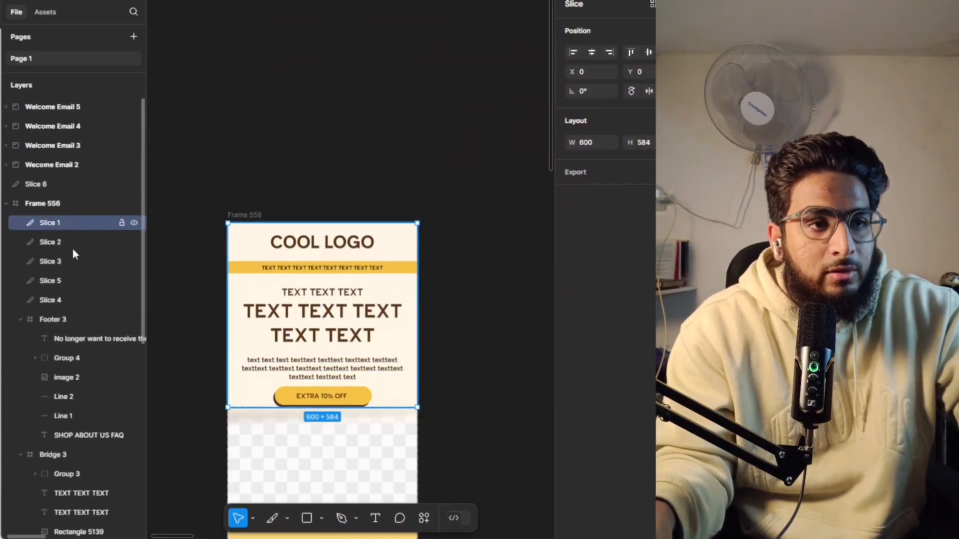
pyautogui.moveTo(70, 299); pyautogui.dragTo(117, 270)
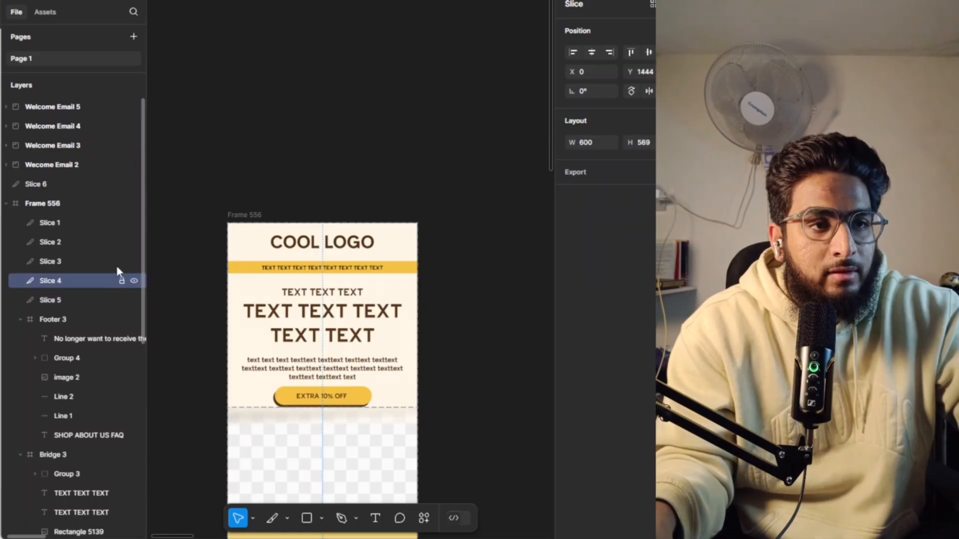
# - Add a 1x PNG export setting to Slice 1 and show its export preview
pyautogui.click(56, 223)
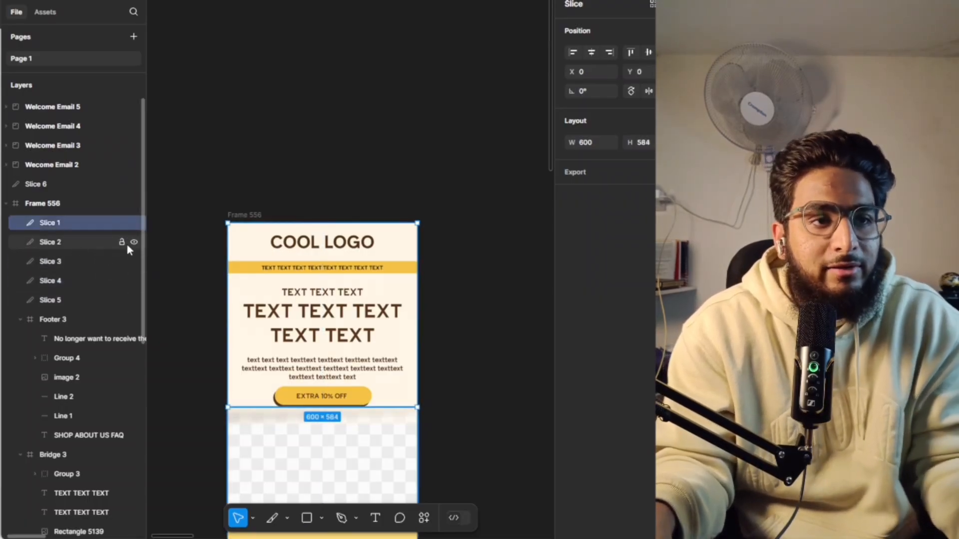
pyautogui.click(598, 175)
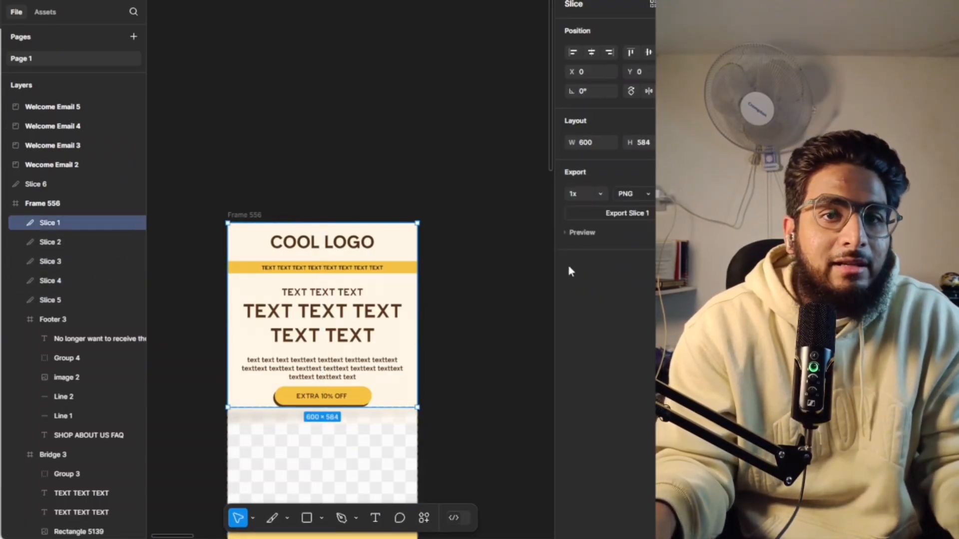
pyautogui.click(567, 233)
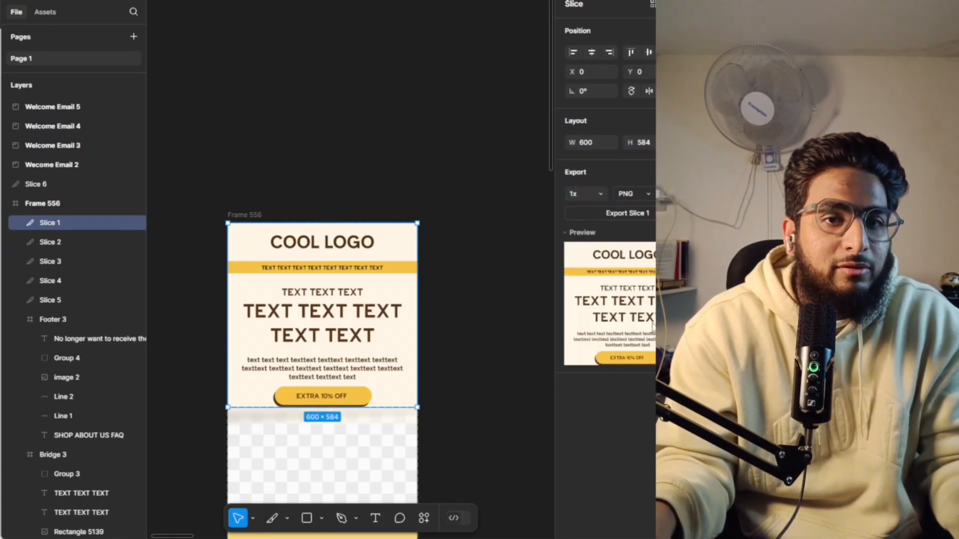
# - Select Slice 1 through Slice 5 in Frame 556 together and start exporting all five layers
pyautogui.click(89, 243)
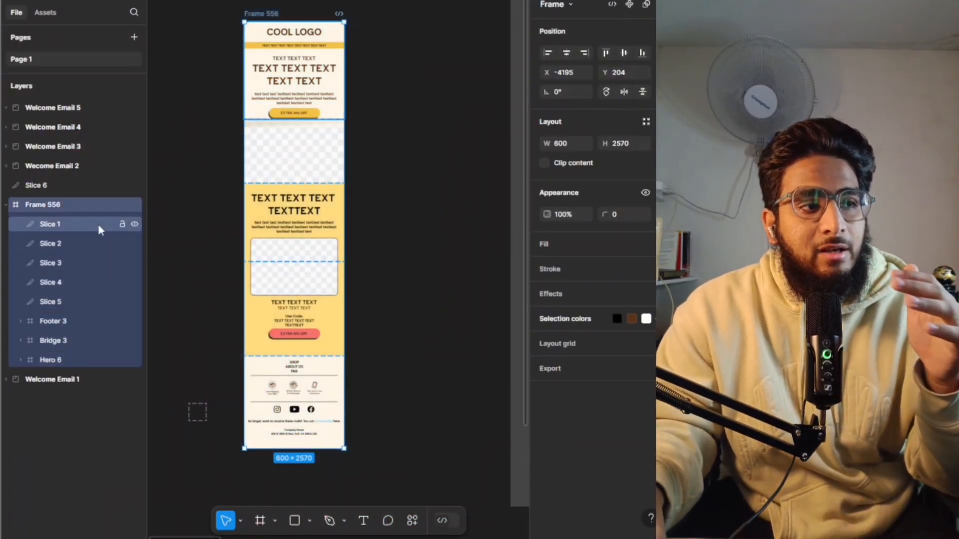
pyautogui.click(98, 223)
pyautogui.keyDown('shift'); pyautogui.click(74, 243); pyautogui.keyUp('shift')
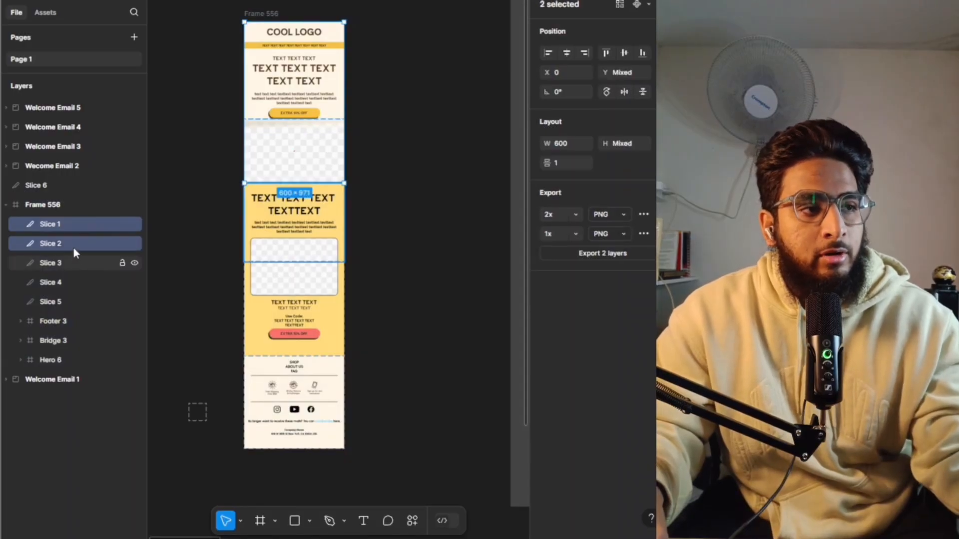
pyautogui.keyDown('shift'); pyautogui.click(70, 263); pyautogui.keyUp('shift')
pyautogui.keyDown('shift'); pyautogui.click(71, 283); pyautogui.keyUp('shift')
pyautogui.keyDown('shift'); pyautogui.click(69, 302); pyautogui.keyUp('shift')
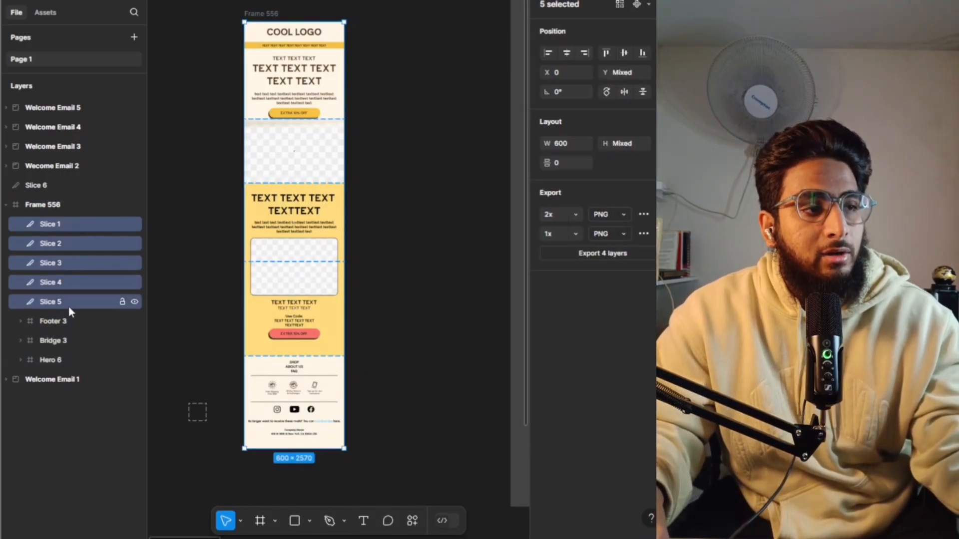
pyautogui.click(626, 253)
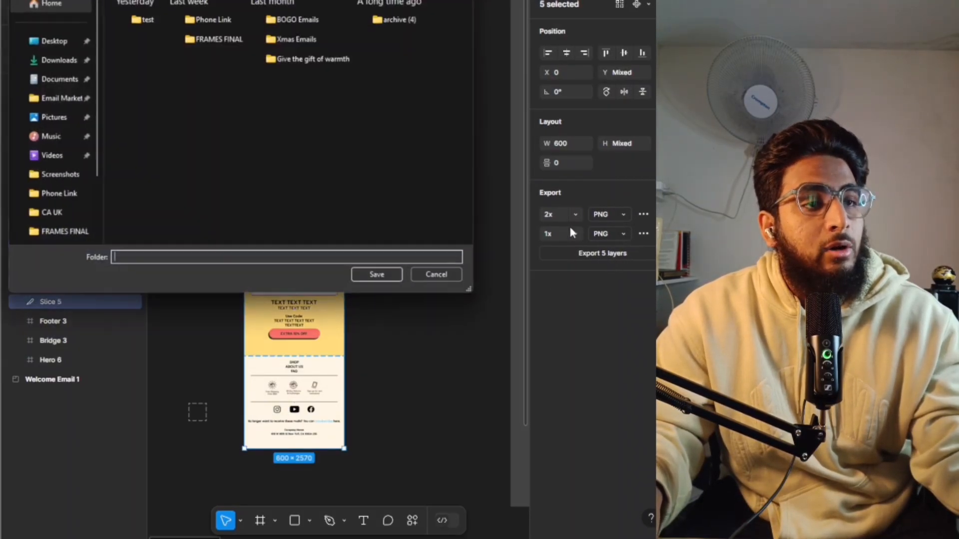
# - Create a folder named yt in the export destination and save the five exported slices into it
pyautogui.rightClick(212, 137)
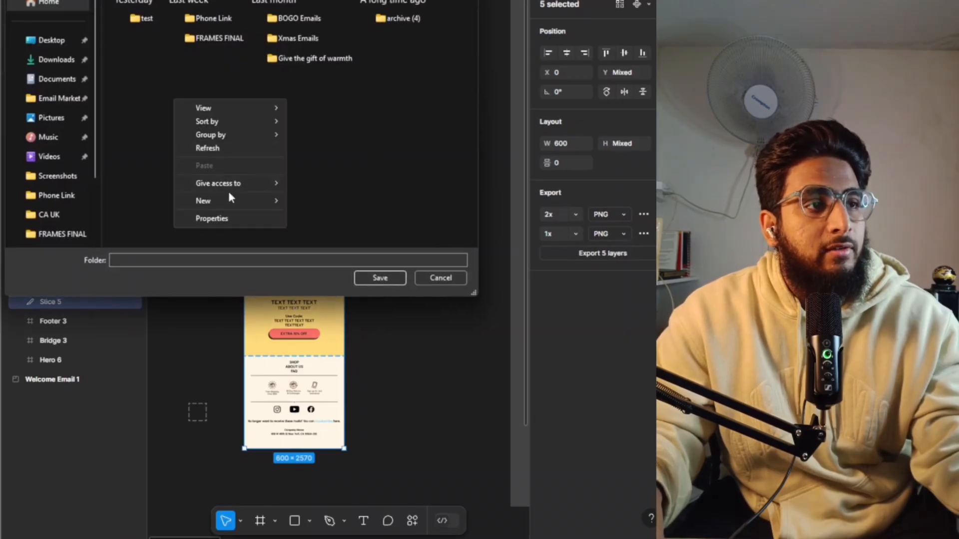
pyautogui.moveTo(230, 201)
pyautogui.click(338, 201)
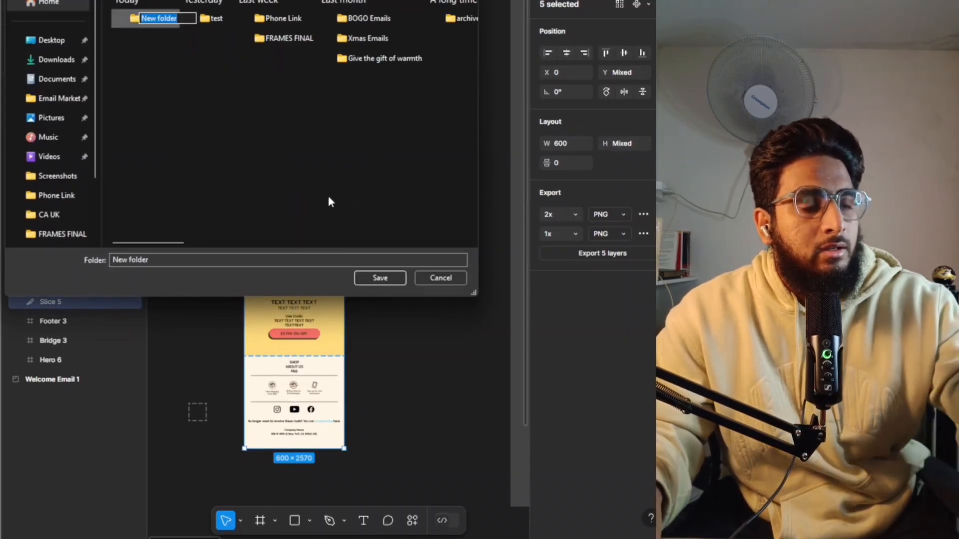
pyautogui.write('yt')
pyautogui.press('Return')
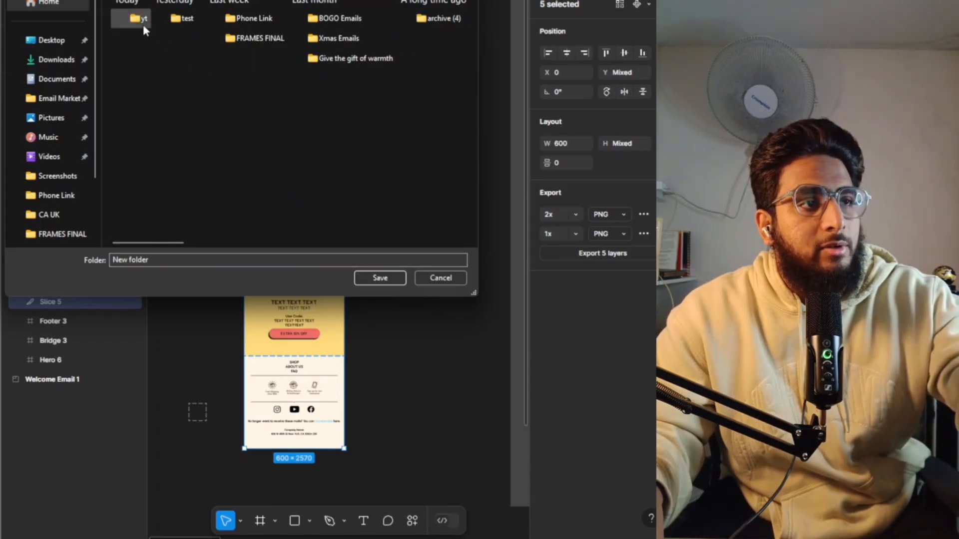
pyautogui.click(143, 25)
pyautogui.click(378, 280)
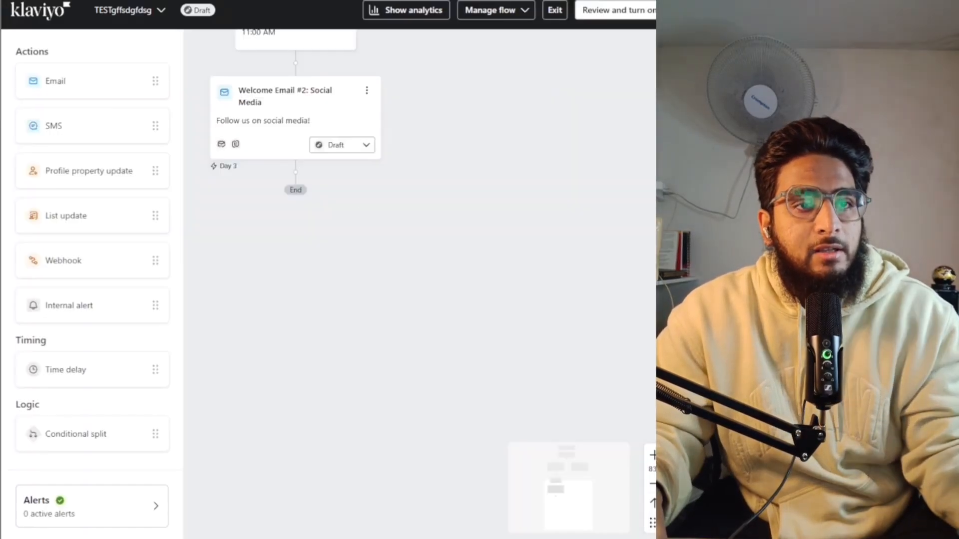
# - Leave the Klaviyo flow view and open the TinyPNG (Tinify) image compression site in a browser tab
pyautogui.scroll(5, 480, 291)
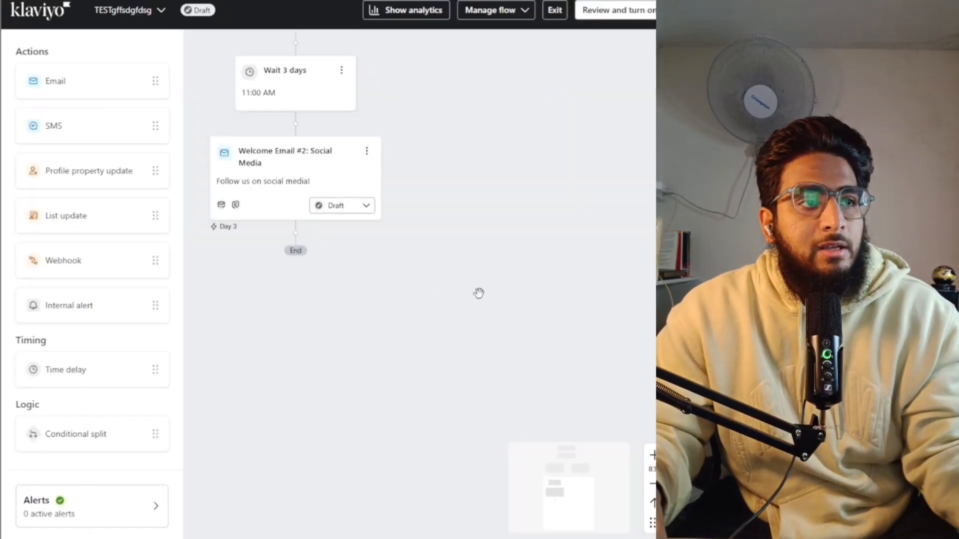
pyautogui.click(652, 483)
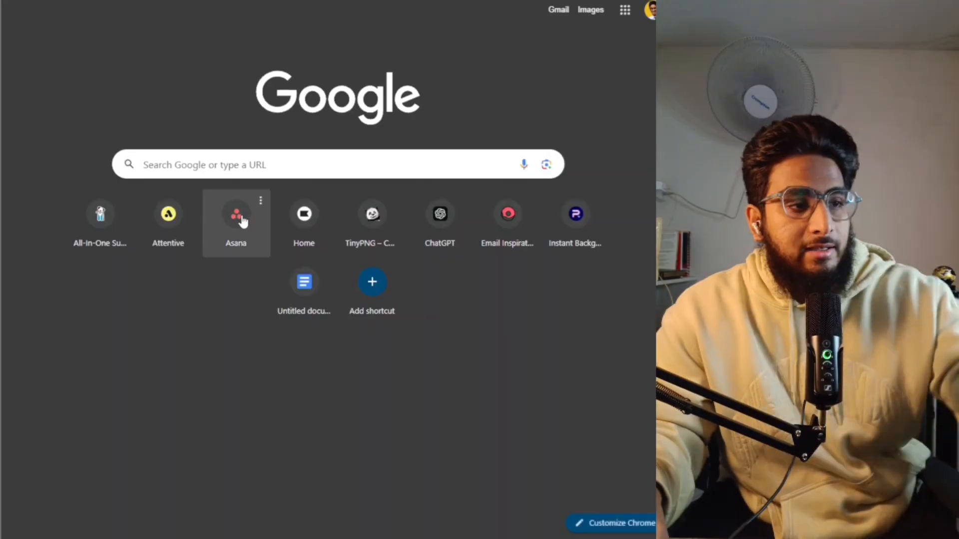
pyautogui.write('tiny')
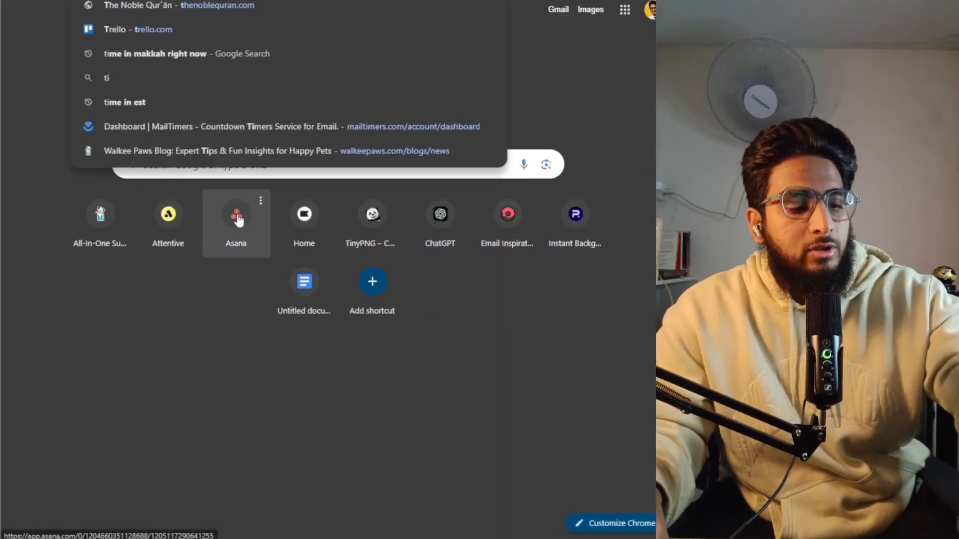
pyautogui.click(303, 1)
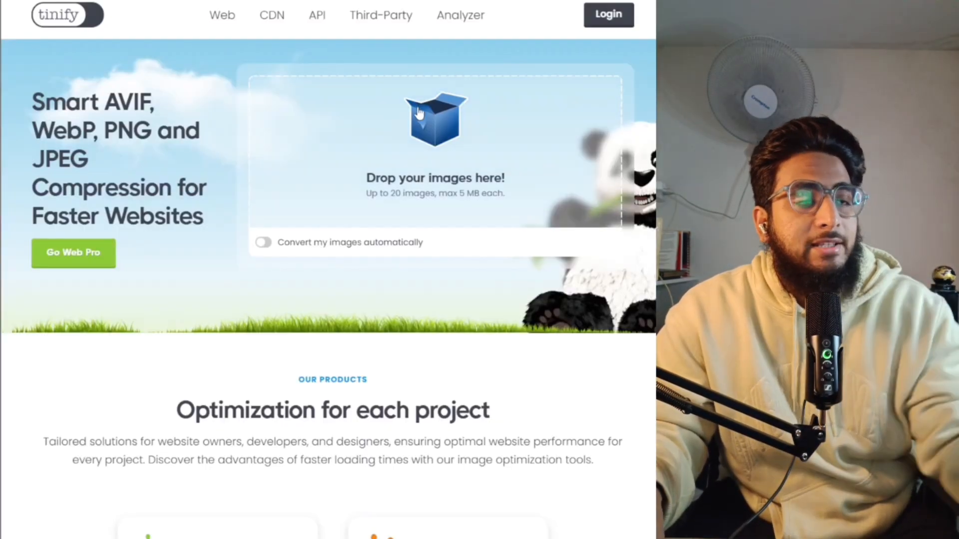
# - Choose Slice 1 through Slice 5 from the test folder as the images to compress
pyautogui.click(454, 95)
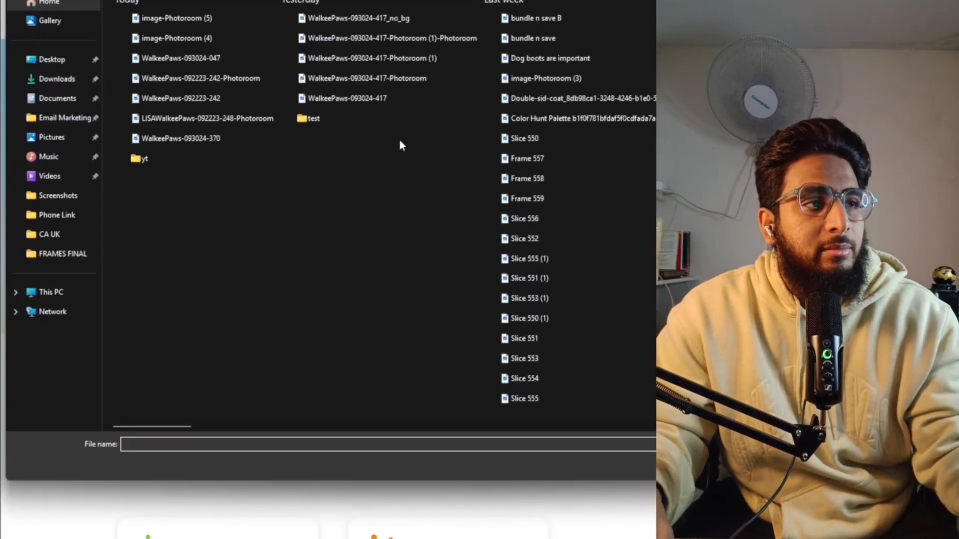
pyautogui.click(200, 159)
pyautogui.doubleClick(347, 113)
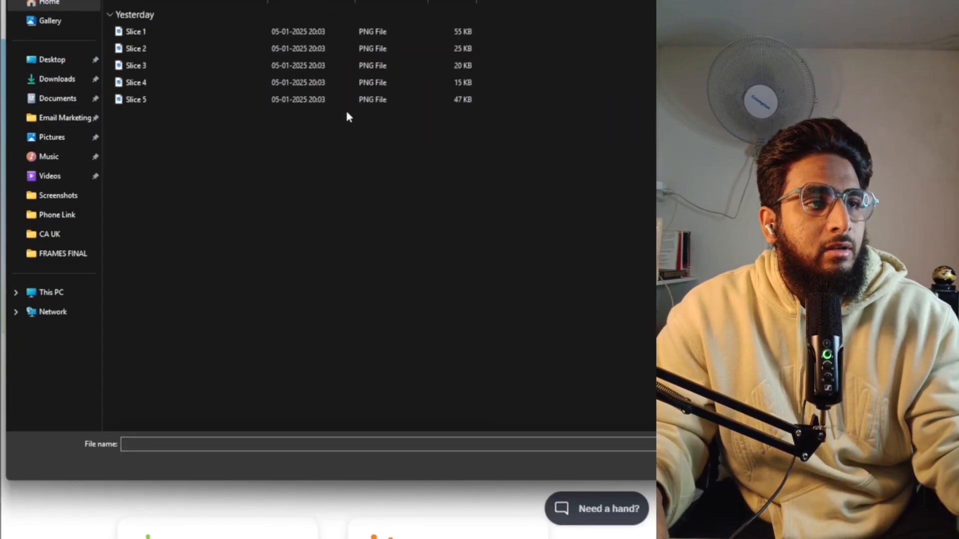
pyautogui.moveTo(454, 167); pyautogui.dragTo(280, 41)
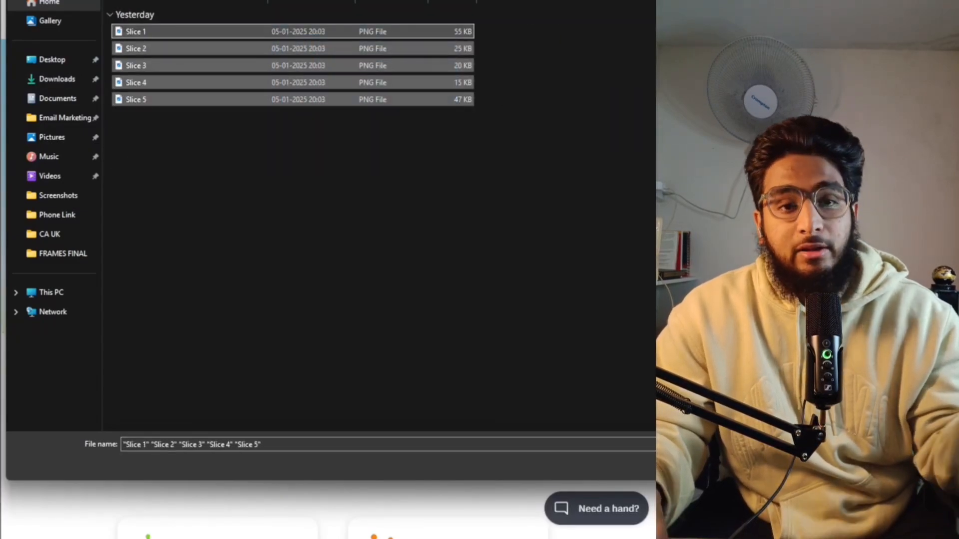
pyautogui.press('Return')
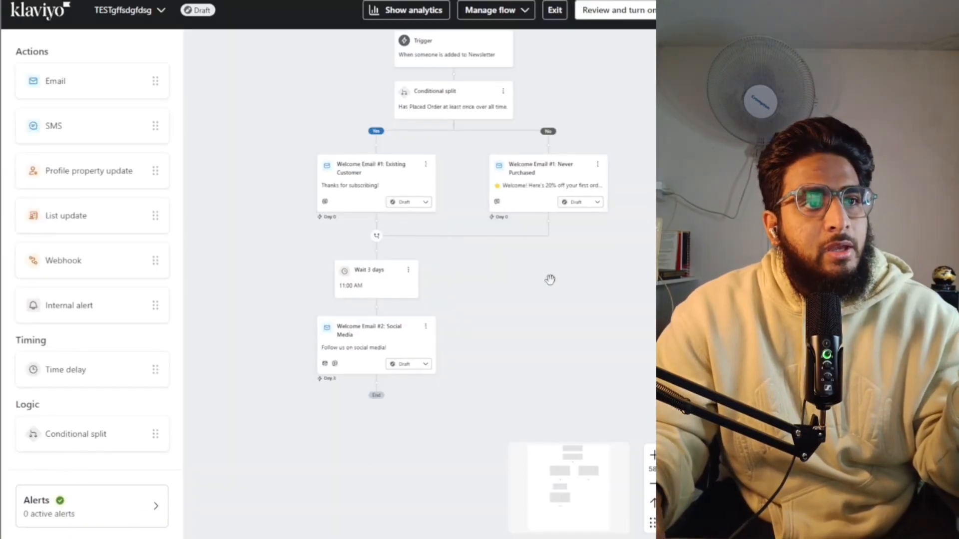
# - Return to the Klaviyo flow and open the Welcome Email #1: Never Purchased message for editing
pyautogui.scroll(3, 550, 278)
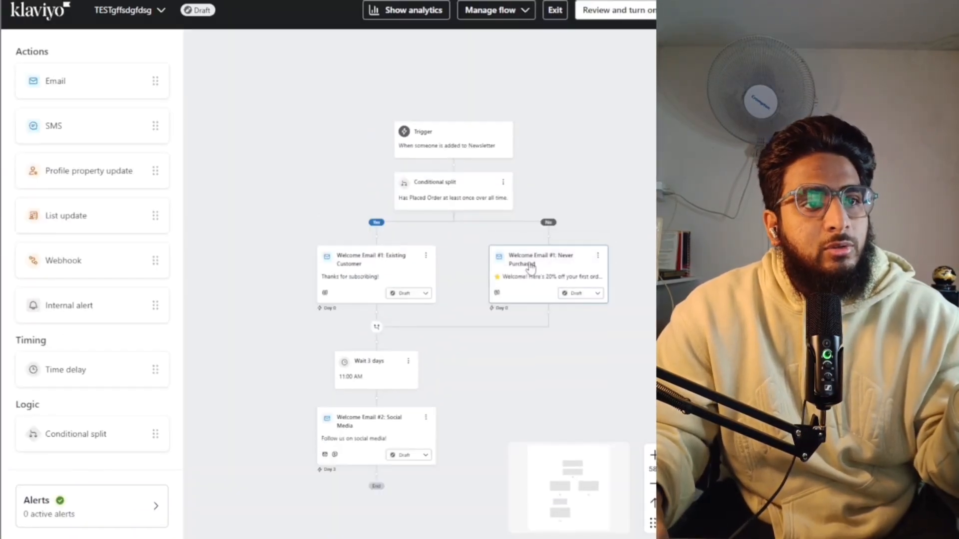
pyautogui.click(597, 256)
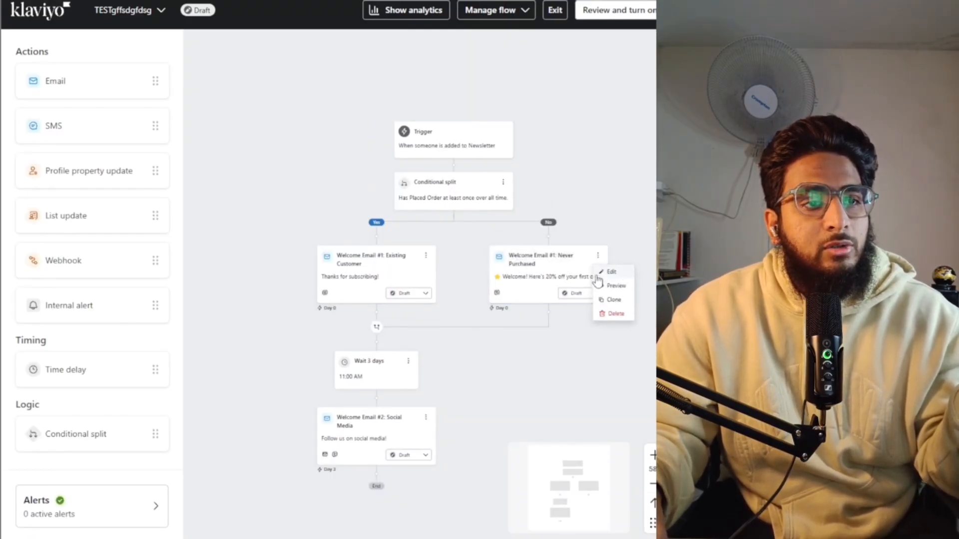
pyautogui.click(615, 273)
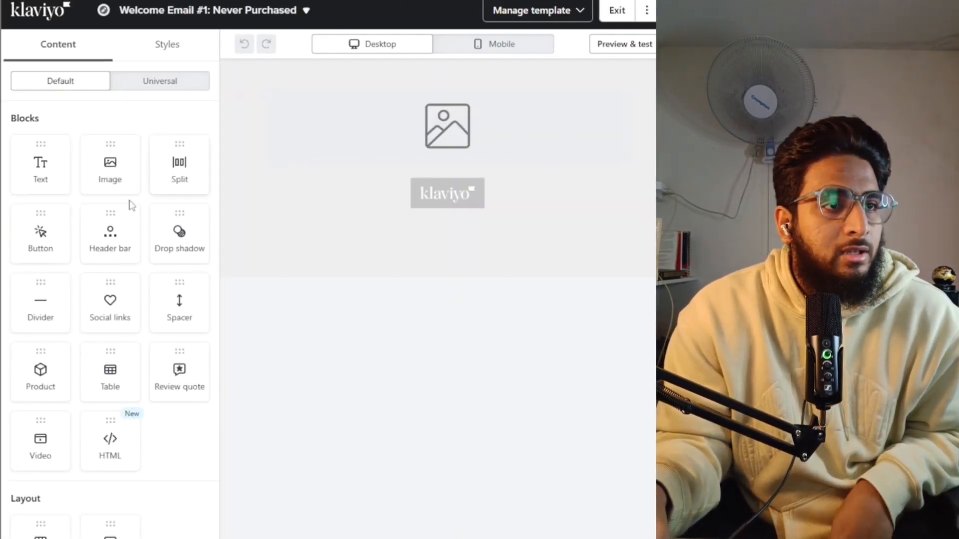
# - Replace the empty image block with a new Image block and upload Slice 1 from the test folder into it
pyautogui.click(253, 147)
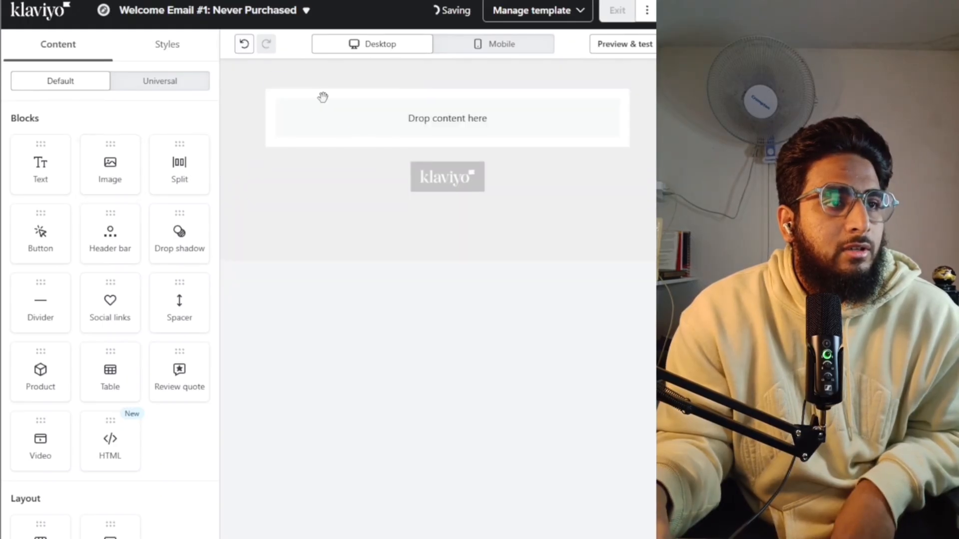
pyautogui.moveTo(120, 180); pyautogui.dragTo(265, 131)
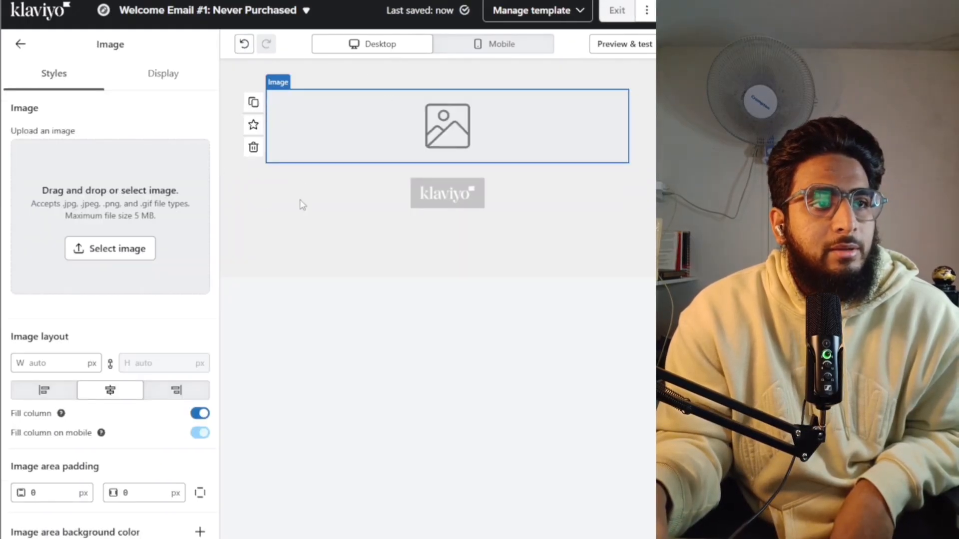
pyautogui.click(106, 246)
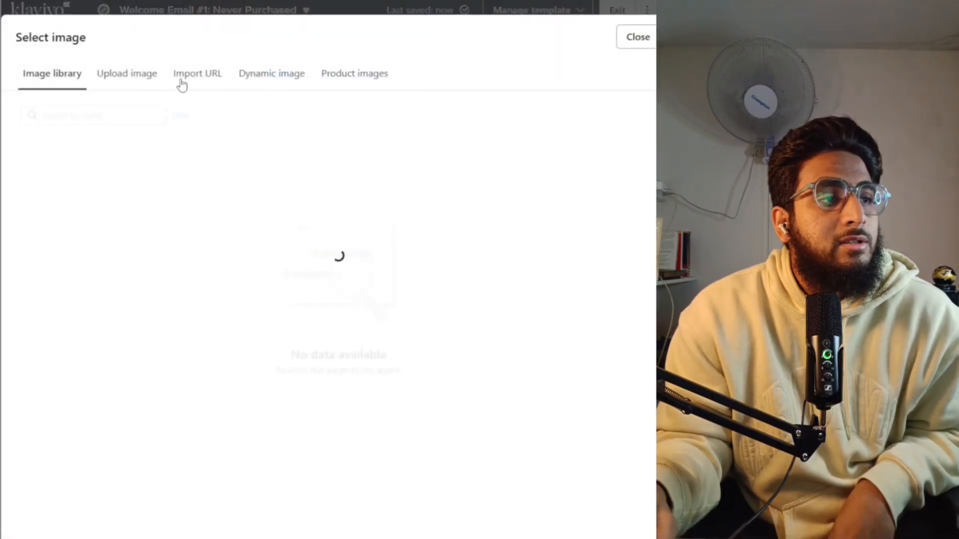
pyautogui.click(132, 76)
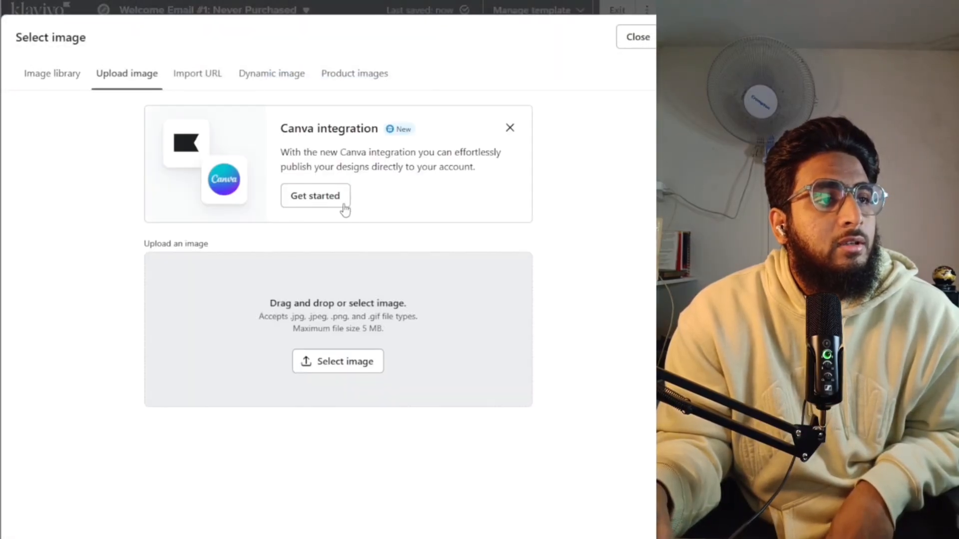
pyautogui.click(341, 357)
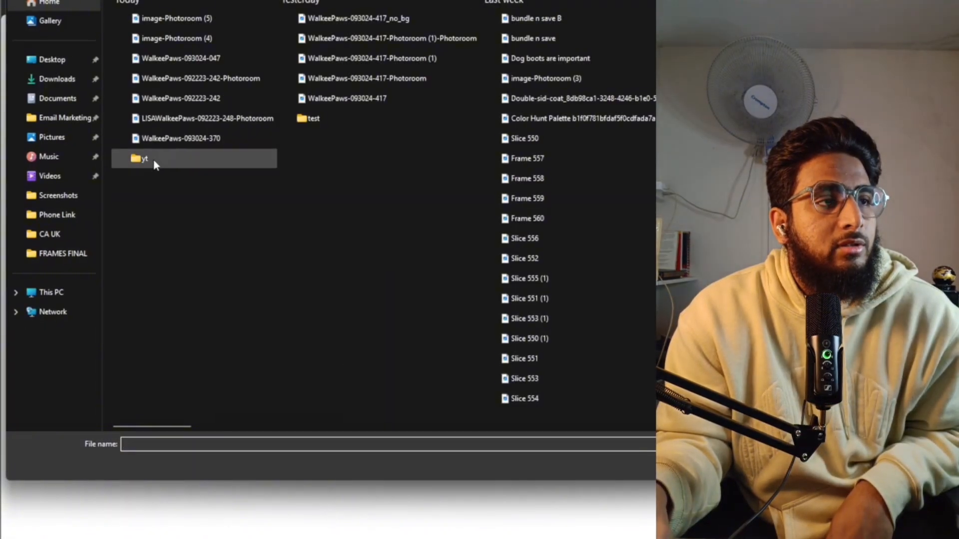
pyautogui.doubleClick(317, 124)
pyautogui.click(164, 31)
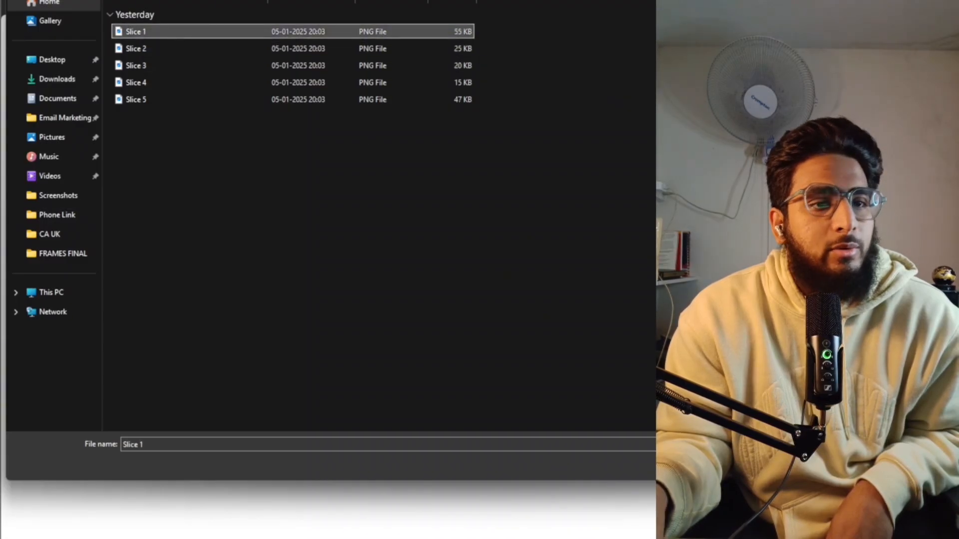
pyautogui.press('Return')
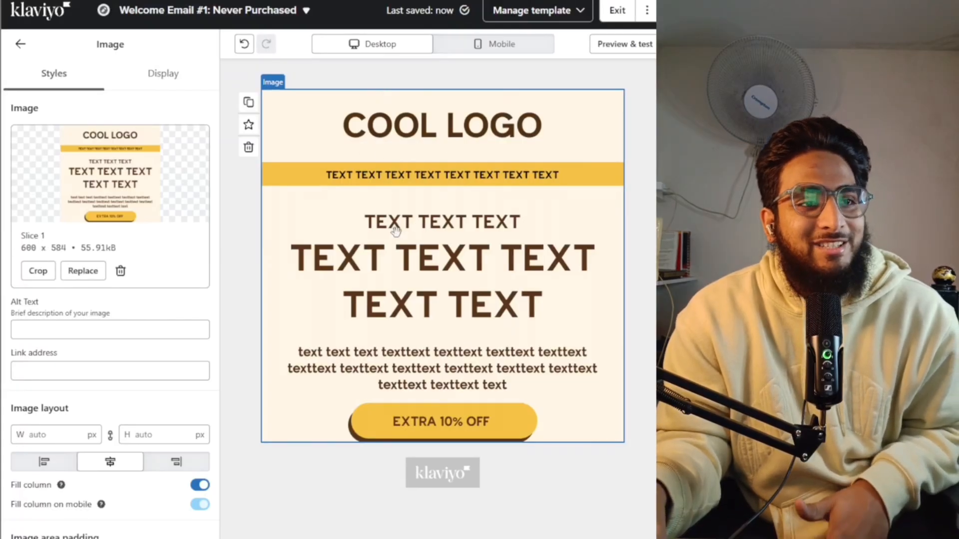
# - Duplicate the Slice 1 image block directly below itself and delete the copy
pyautogui.scroll(-1, 411, 322)
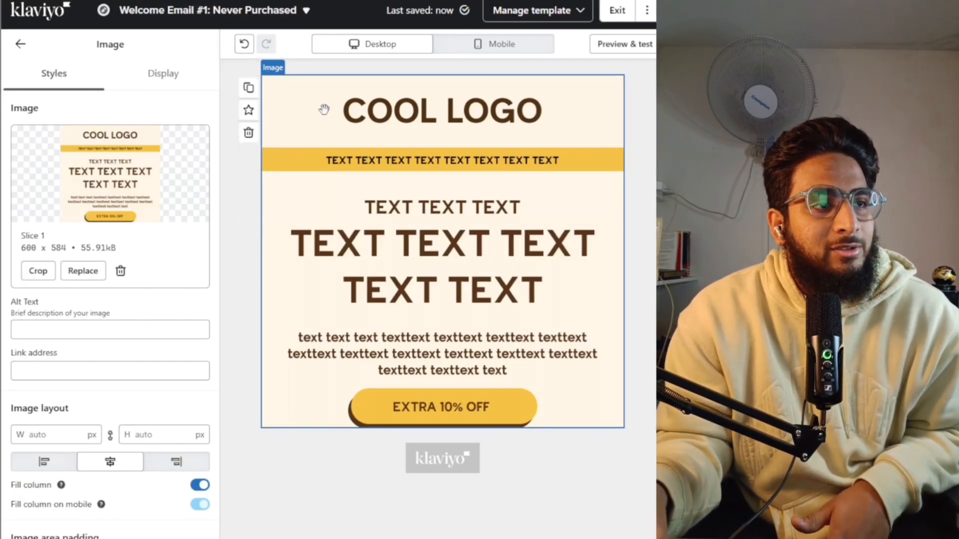
pyautogui.click(248, 89)
pyautogui.scroll(-5, 472, 339)
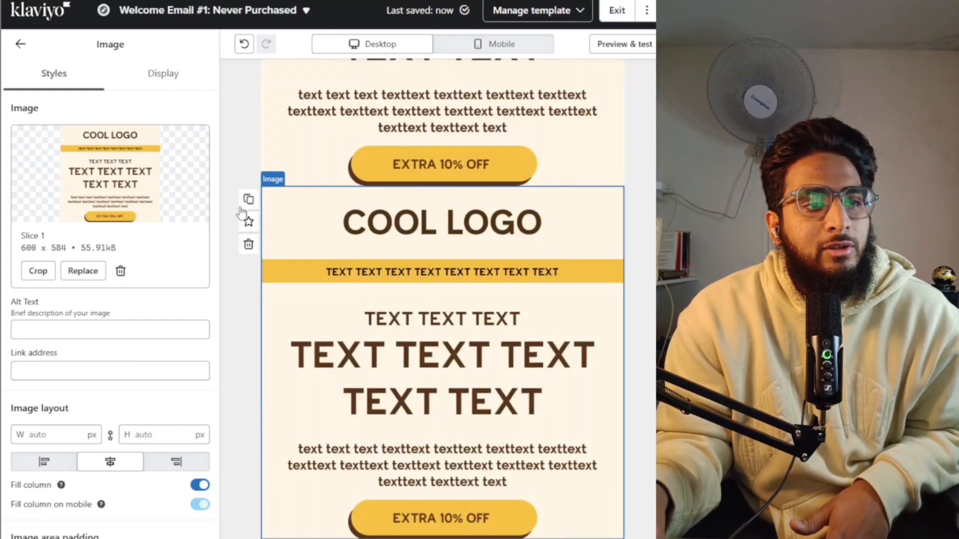
pyautogui.click(249, 244)
# - Review the assembled email from the Slice 1 header down to the footer section
pyautogui.scroll(-7, 534, 221)
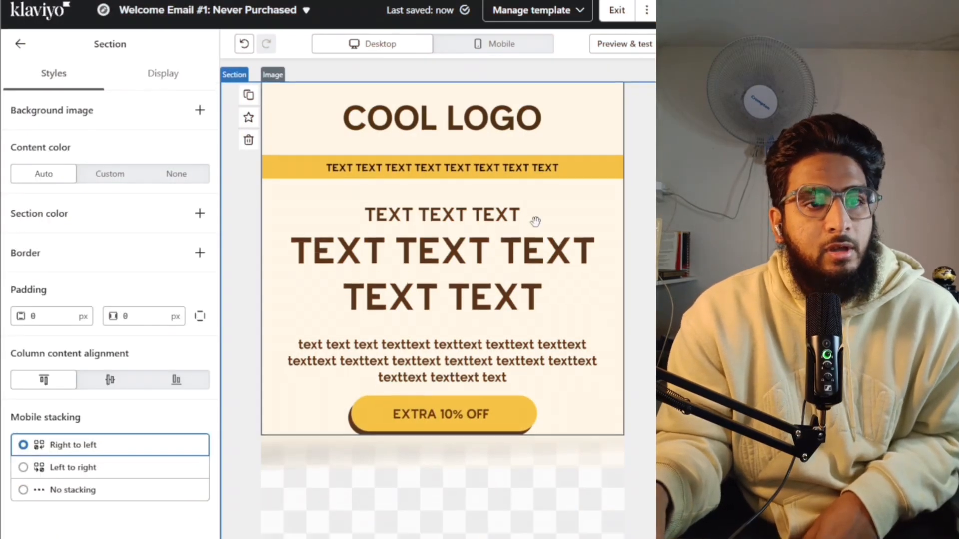
pyautogui.scroll(-6, 539, 171)
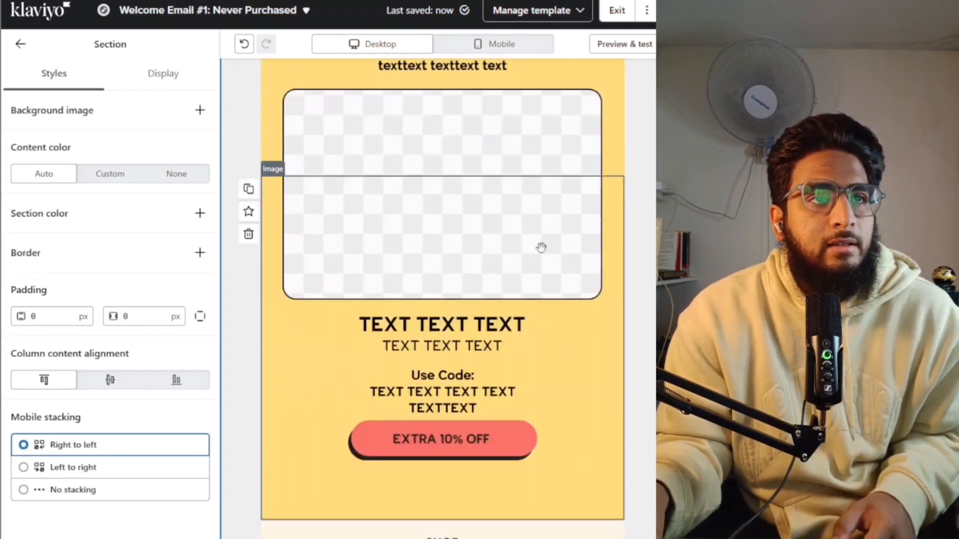
pyautogui.scroll(-4, 542, 249)
pyautogui.scroll(-4, 549, 280)
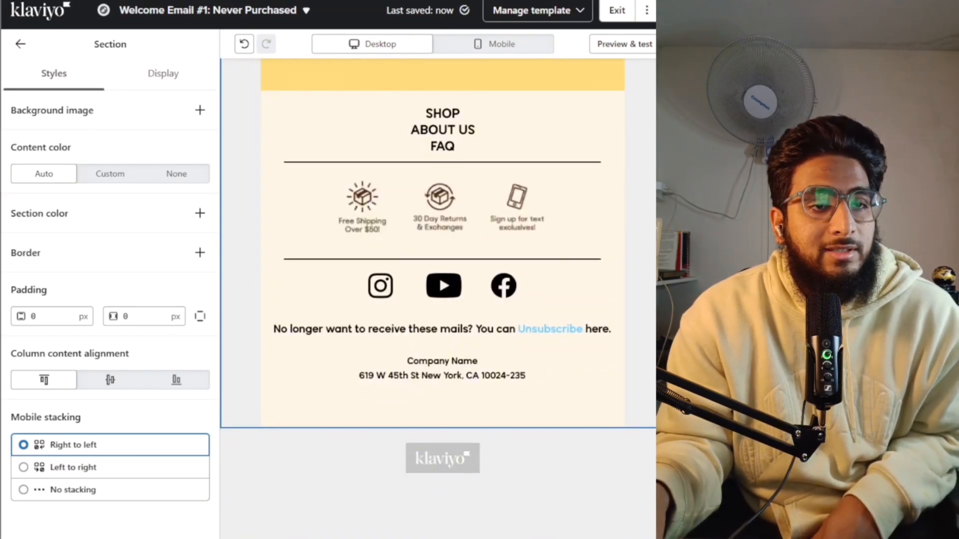
pyautogui.scroll(8, 629, 253)
pyautogui.scroll(8, 467, 223)
# - Select the Slice 1 image block and examine its alt text and link address settings
pyautogui.click(466, 223)
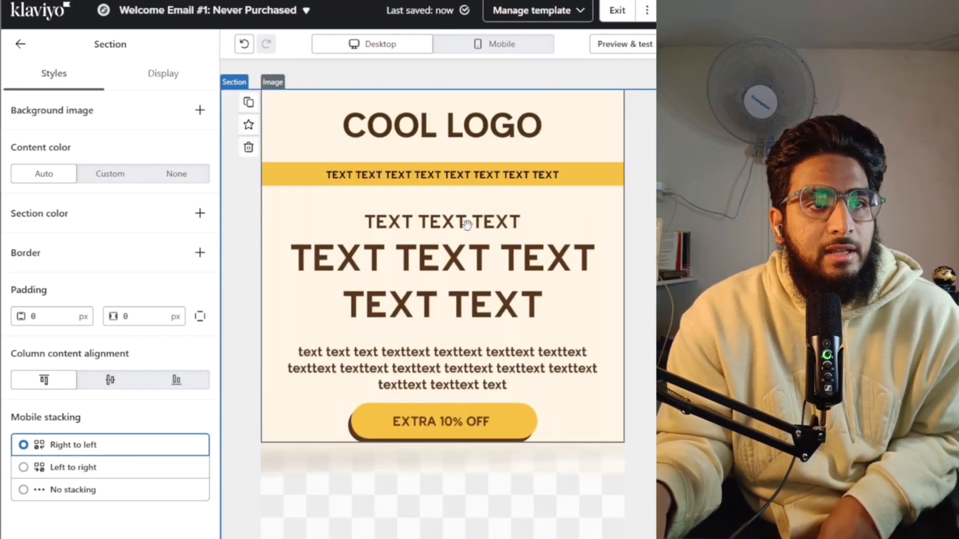
pyautogui.scroll(-4, 496, 331)
pyautogui.scroll(3, 488, 323)
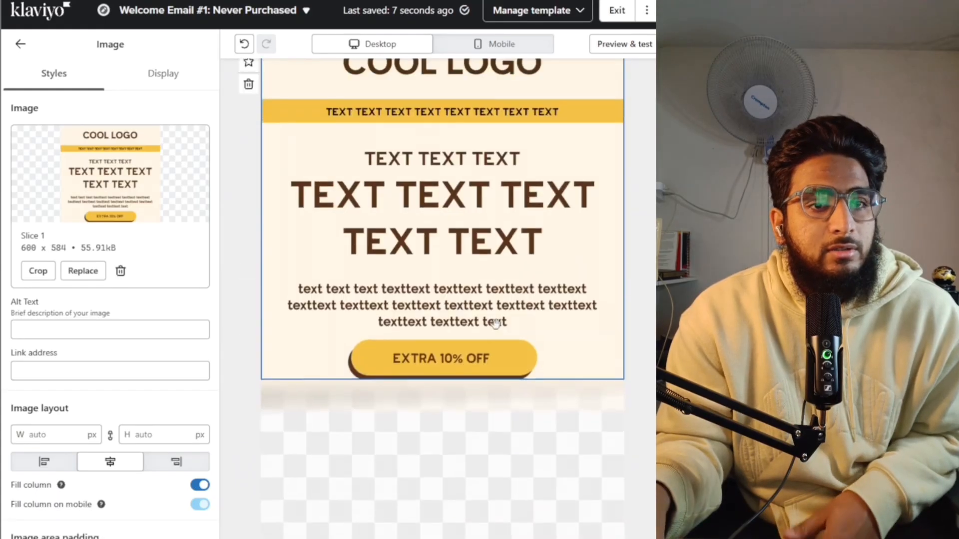
pyautogui.scroll(2, 546, 223)
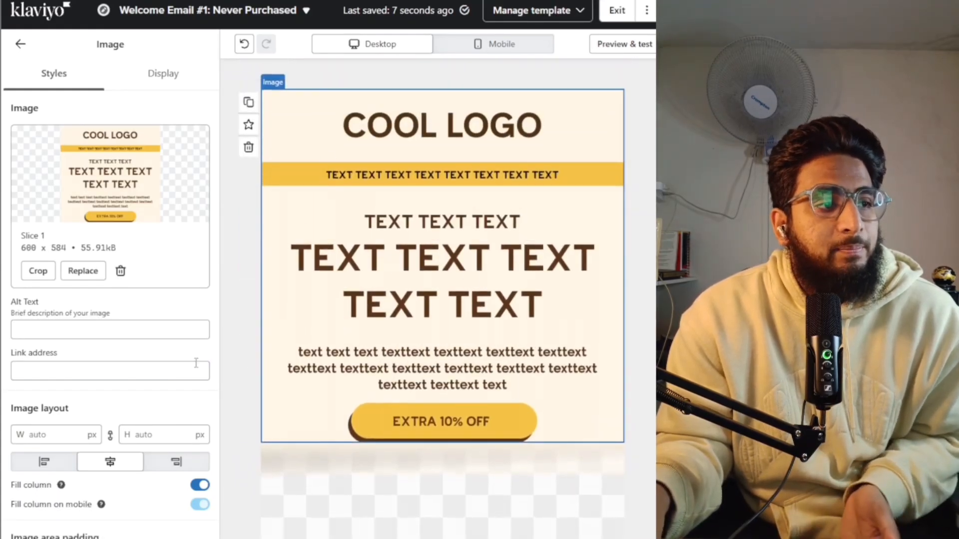
pyautogui.click(159, 329)
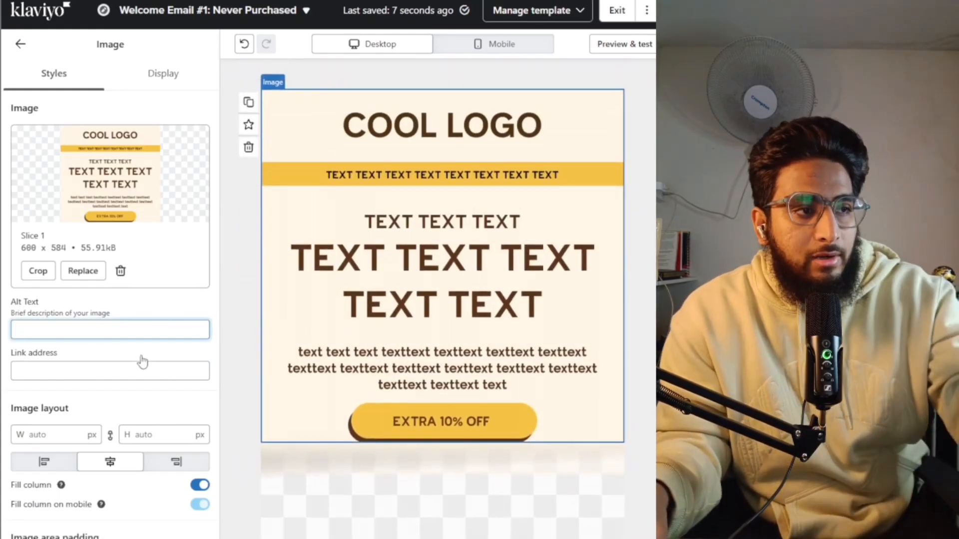
pyautogui.moveTo(113, 314); pyautogui.dragTo(27, 313)
pyautogui.click(55, 372)
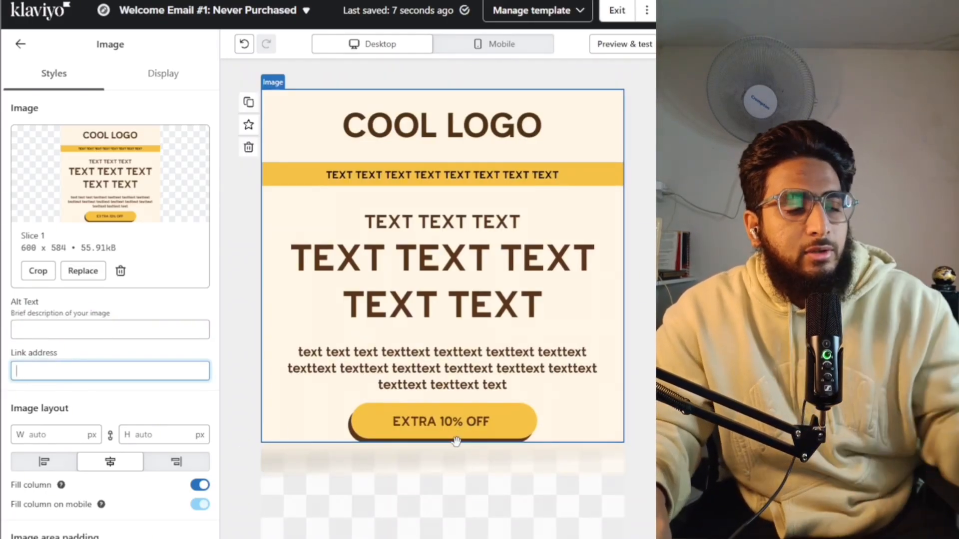
pyautogui.click(458, 420)
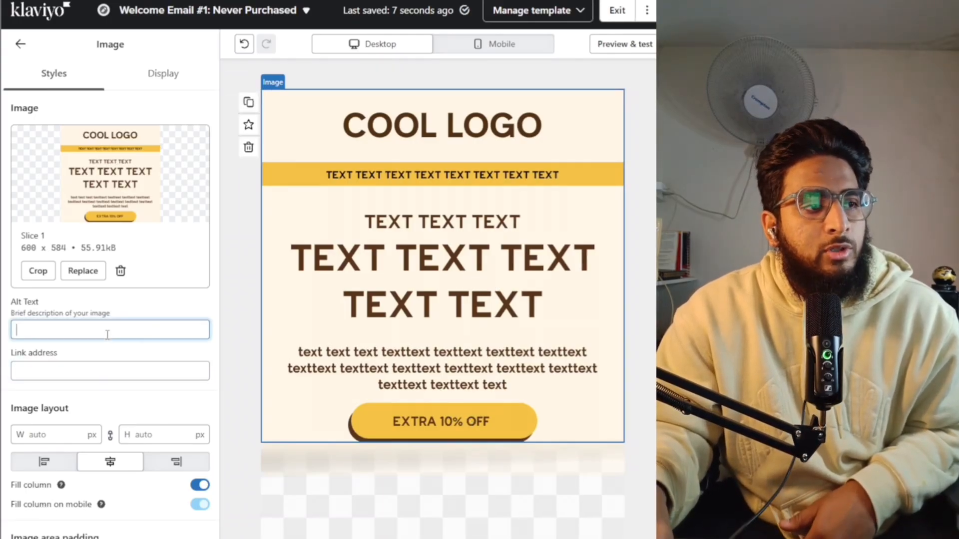
# - Select the image blocks below Slice 1 in turn, down to Slice 4, to examine their alt text and link settings
pyautogui.scroll(-5, 384, 272)
pyautogui.click(384, 273)
pyautogui.scroll(-3, 400, 310)
pyautogui.click(436, 368)
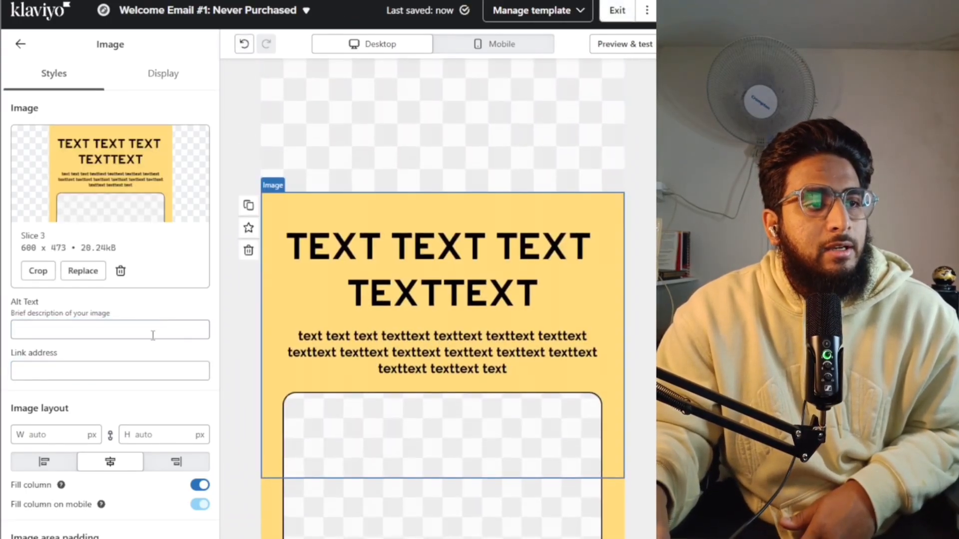
pyautogui.scroll(-4, 152, 333)
pyautogui.scroll(-5, 469, 389)
pyautogui.click(439, 291)
pyautogui.scroll(3, 519, 301)
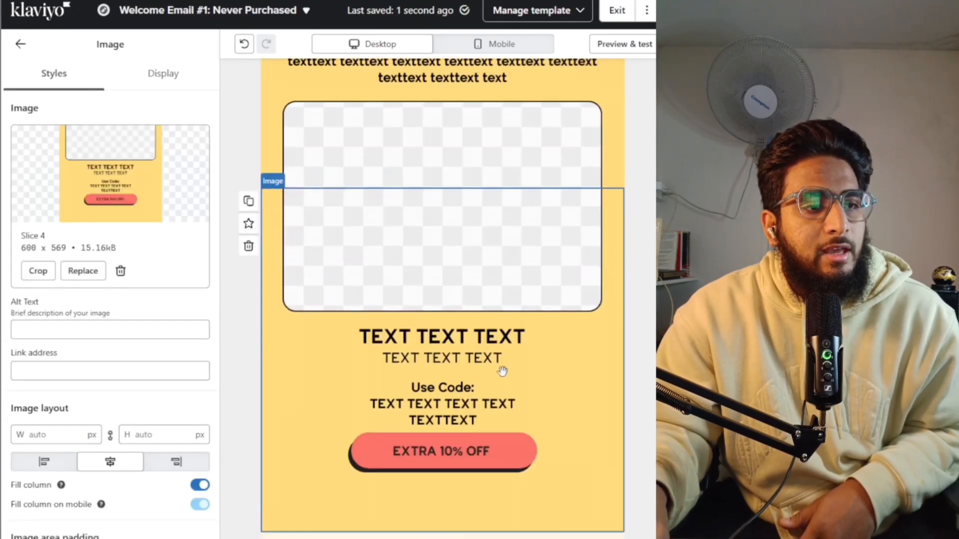
# - Select the Slice 3 and Slice 5 image blocks and examine their empty alt text and link address settings
pyautogui.click(427, 188)
pyautogui.scroll(1, 427, 187)
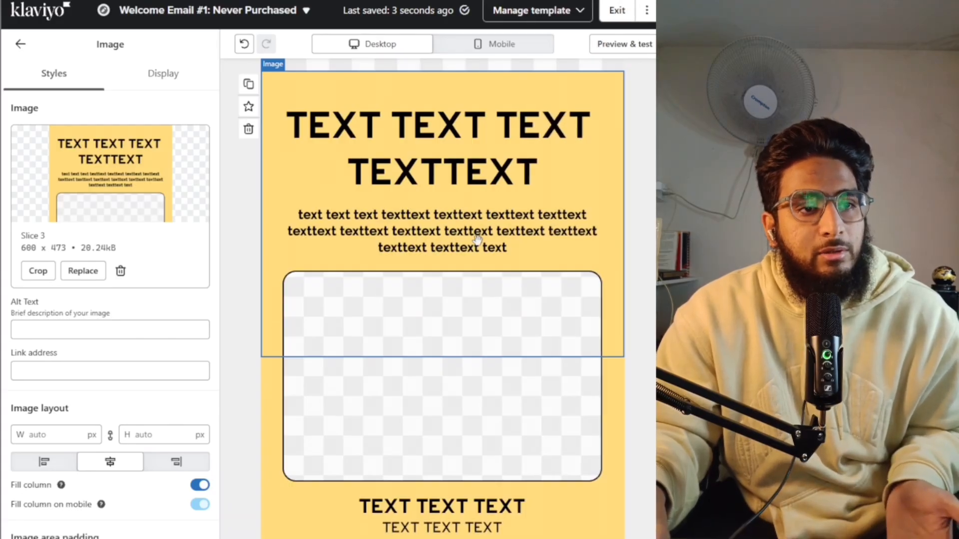
pyautogui.click(32, 370)
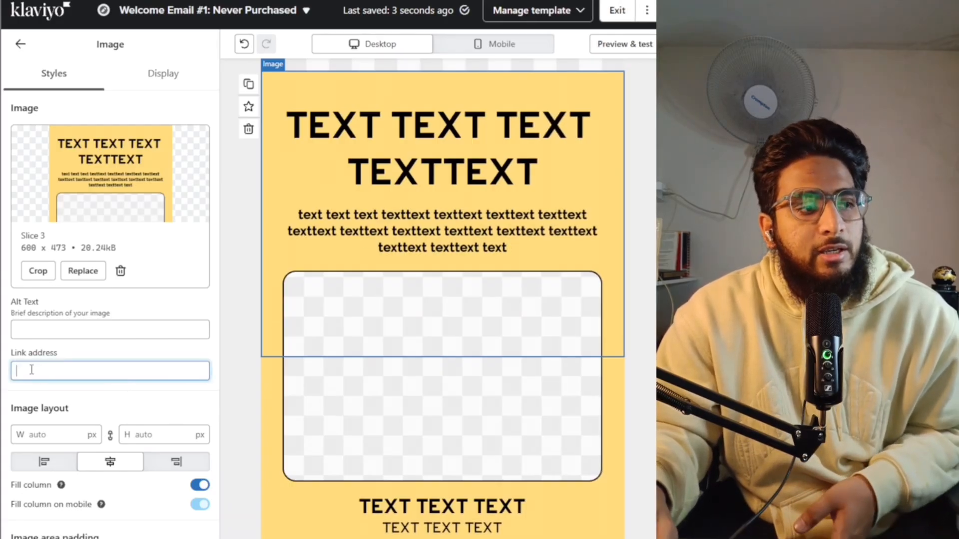
pyautogui.click(29, 335)
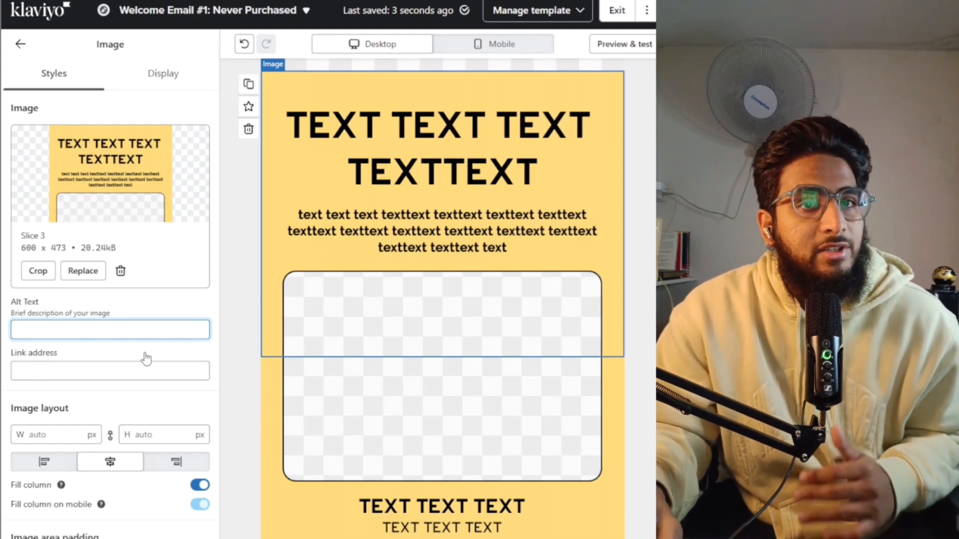
pyautogui.scroll(-15, 343, 379)
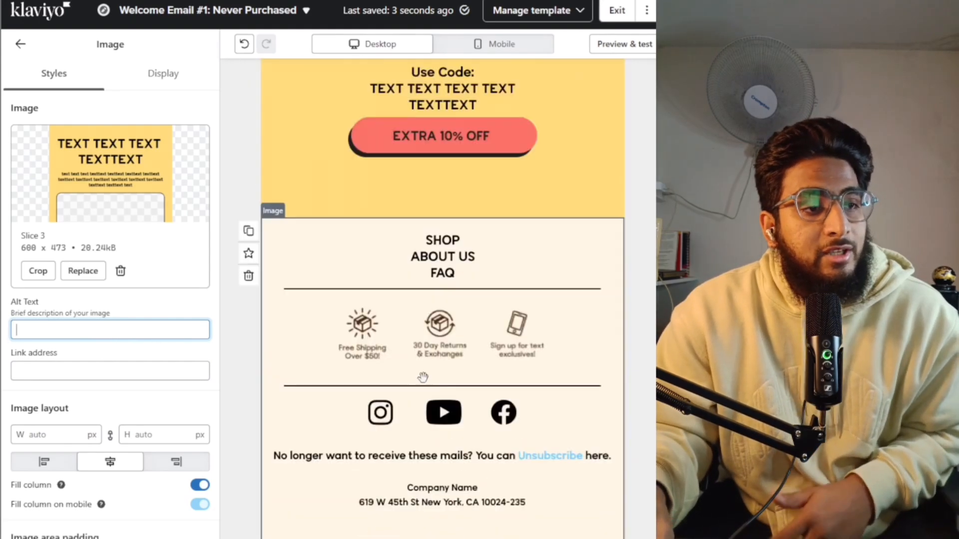
pyautogui.click(523, 291)
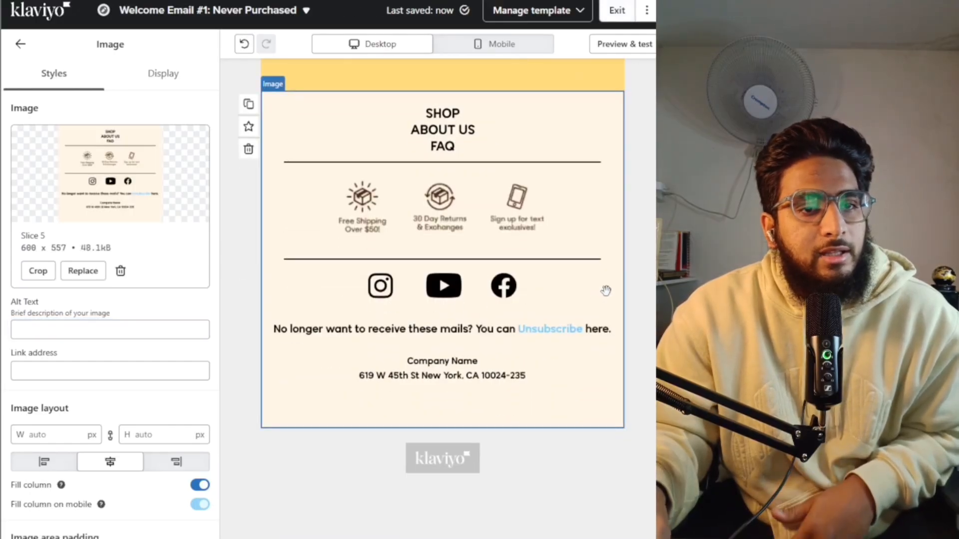
pyautogui.scroll(15, 360, 318)
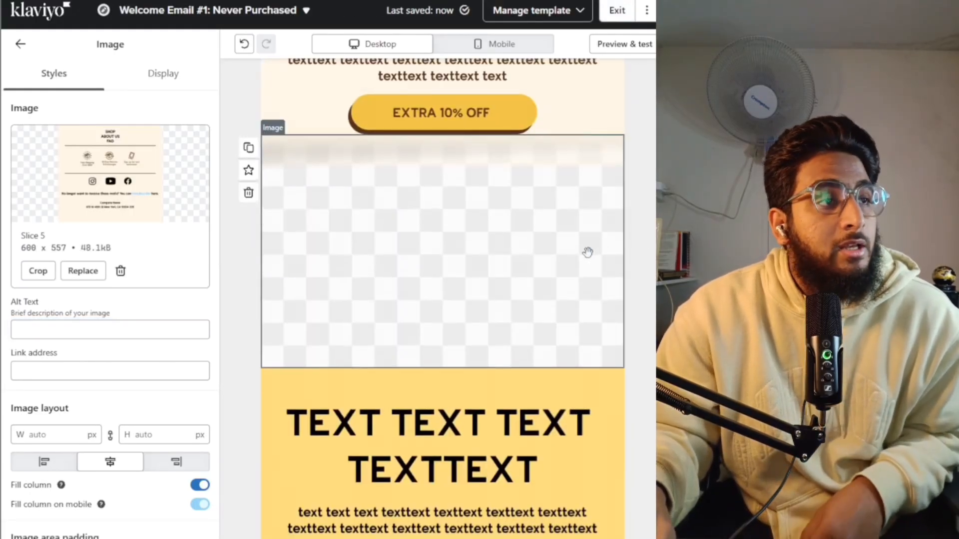
pyautogui.scroll(3, 535, 285)
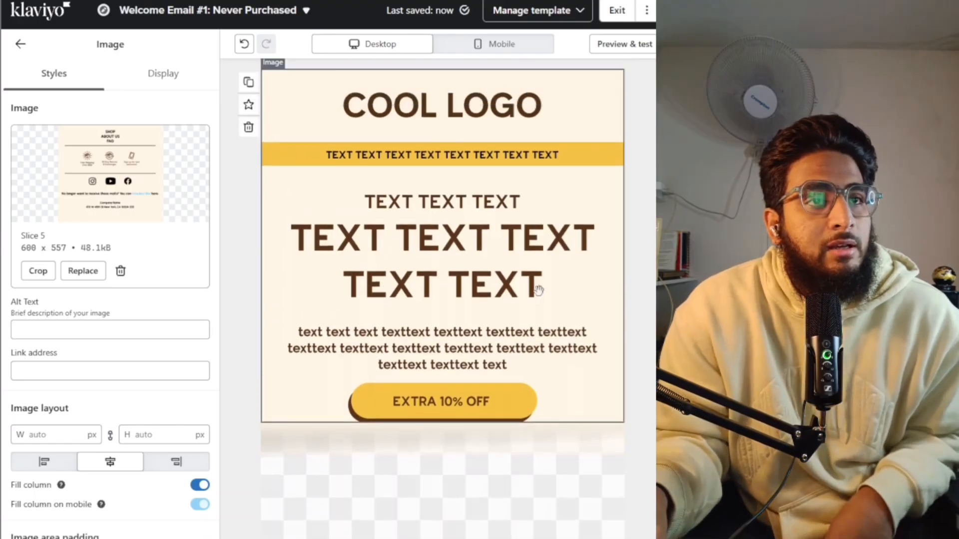
# - Exit the template editor and examine the message's subject line, sender name and additional email editing options
pyautogui.click(617, 10)
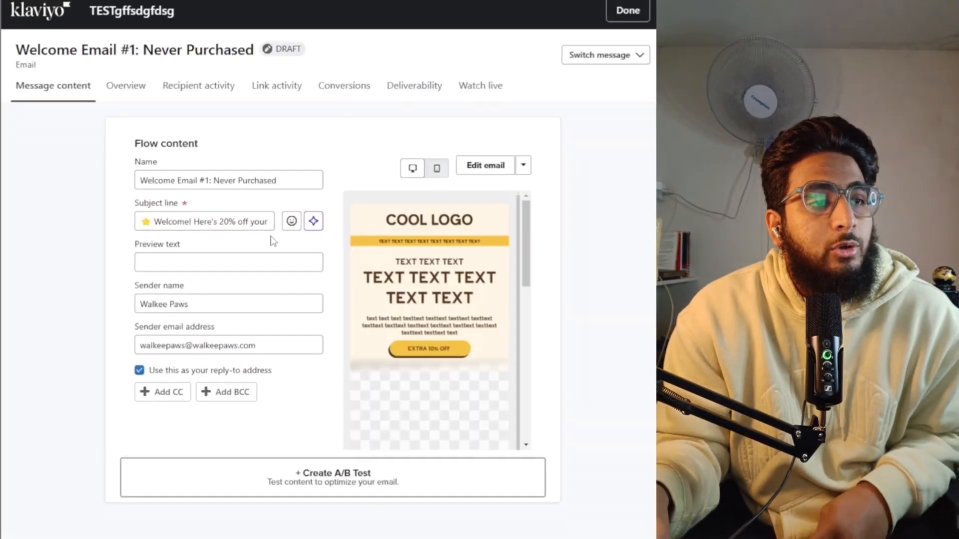
pyautogui.click(235, 221)
pyautogui.moveTo(187, 281); pyautogui.dragTo(137, 274)
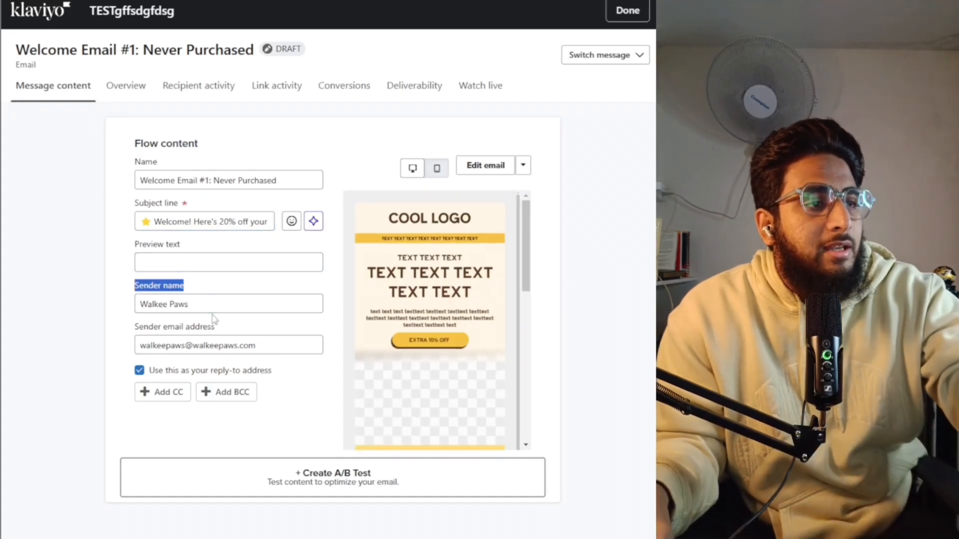
pyautogui.click(447, 188)
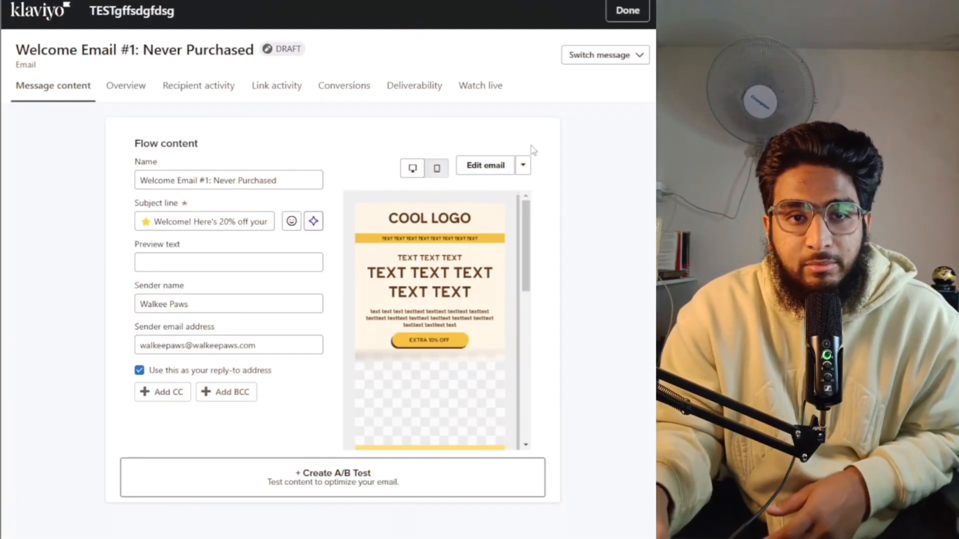
pyautogui.click(523, 165)
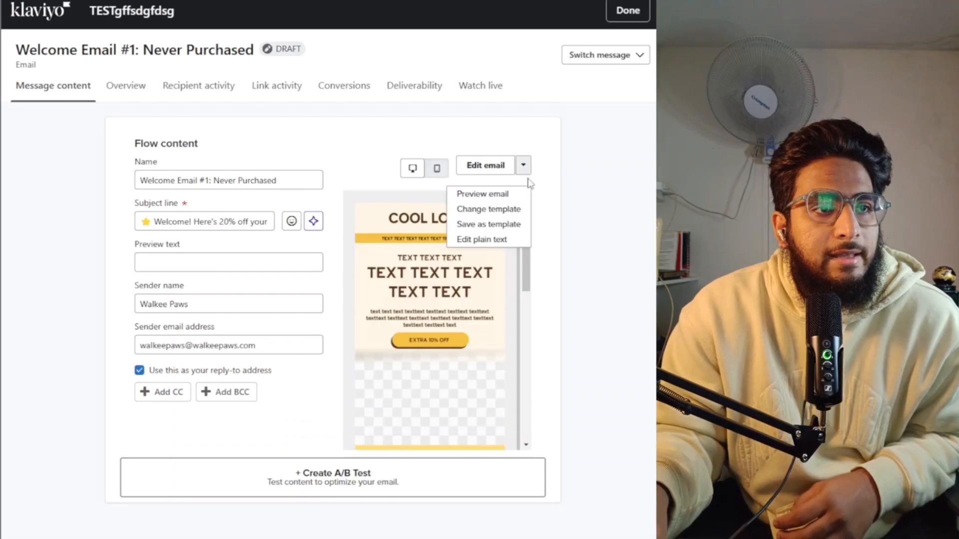
pyautogui.click(586, 204)
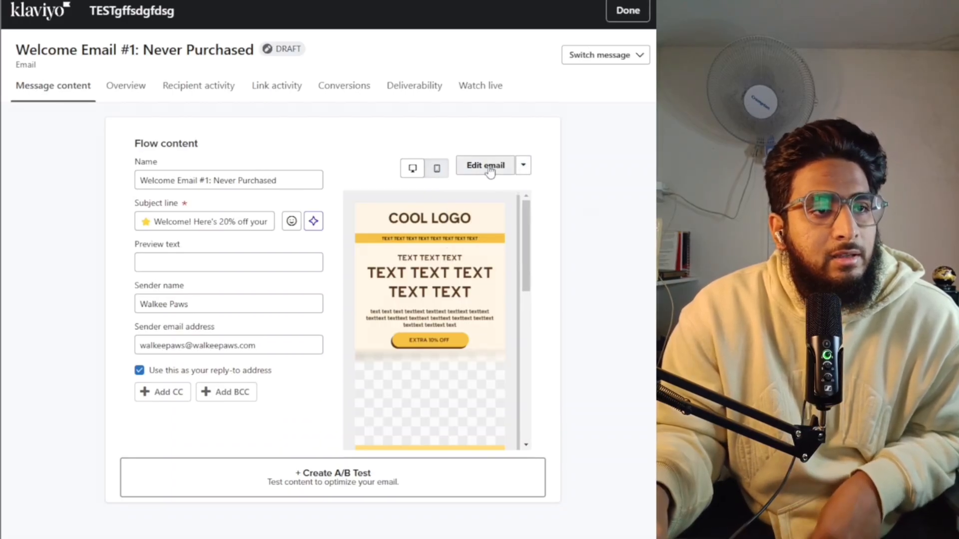
# - Reopen the email in the editor and look at its preview and test-send form without sending a test
pyautogui.click(493, 170)
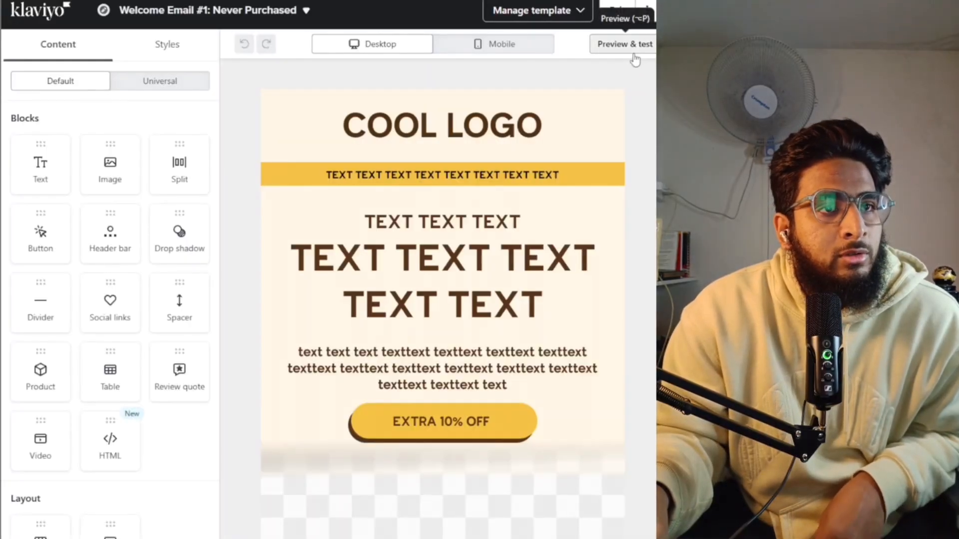
pyautogui.click(599, 45)
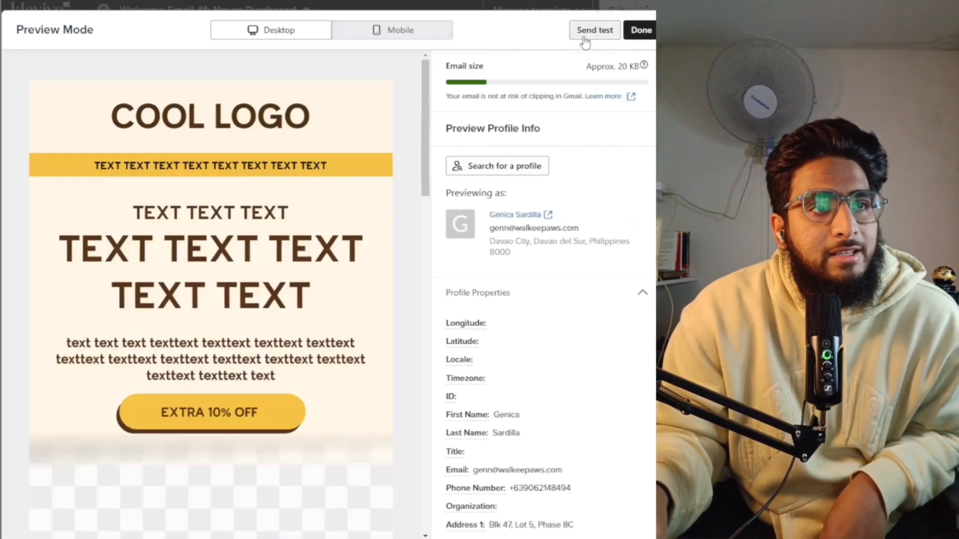
pyautogui.click(583, 38)
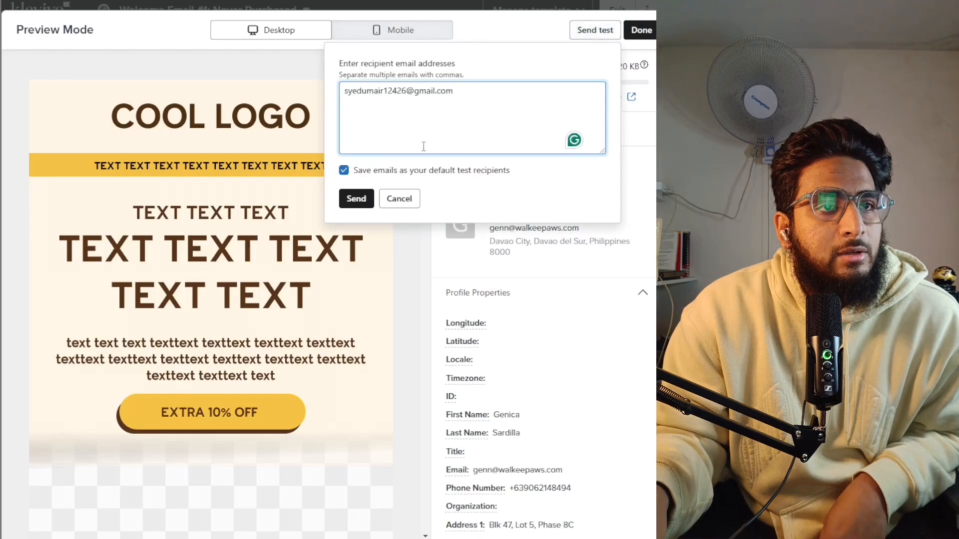
pyautogui.click(398, 198)
pyautogui.click(640, 30)
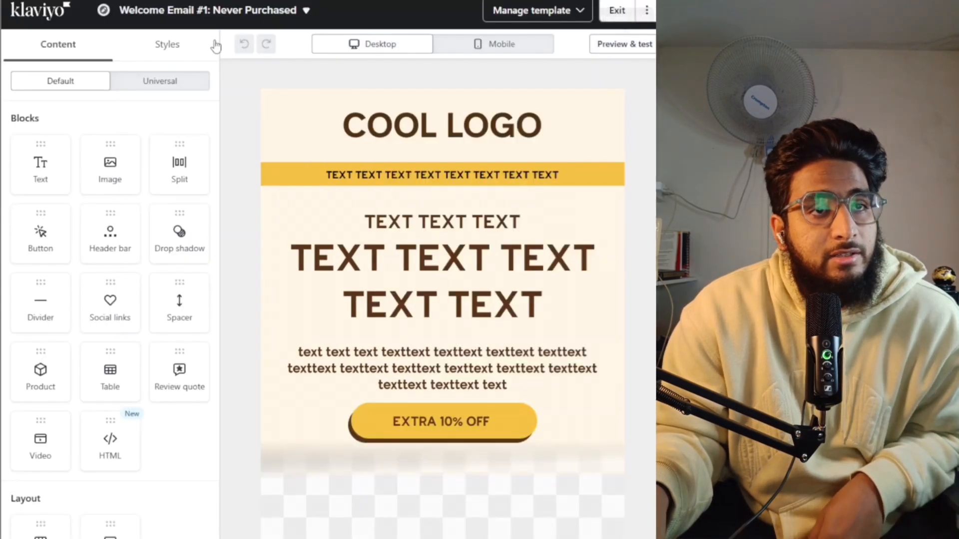
# - Return to the flow and add a 1-day time delay after Welcome Email #1: Never Purchased on the No branch
pyautogui.click(50, 21)
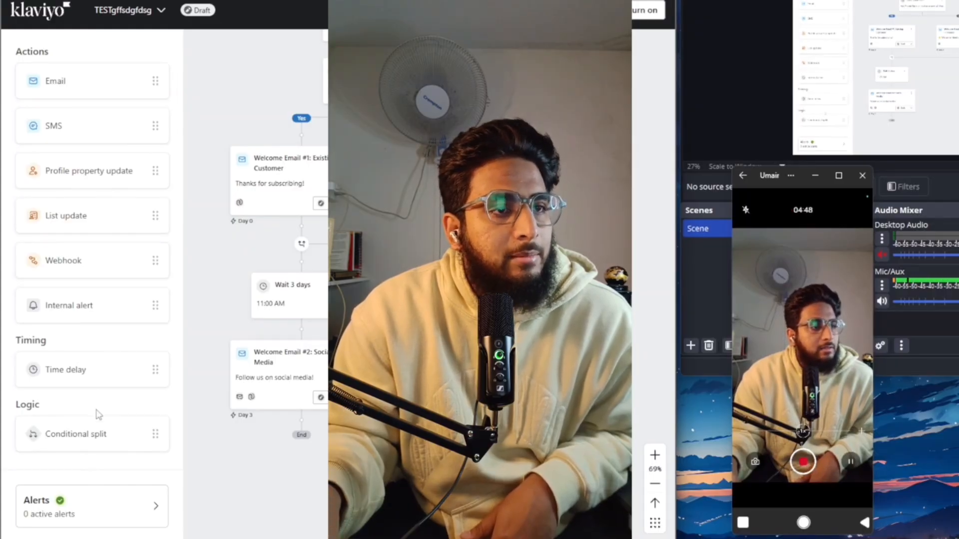
pyautogui.moveTo(79, 375); pyautogui.dragTo(535, 232)
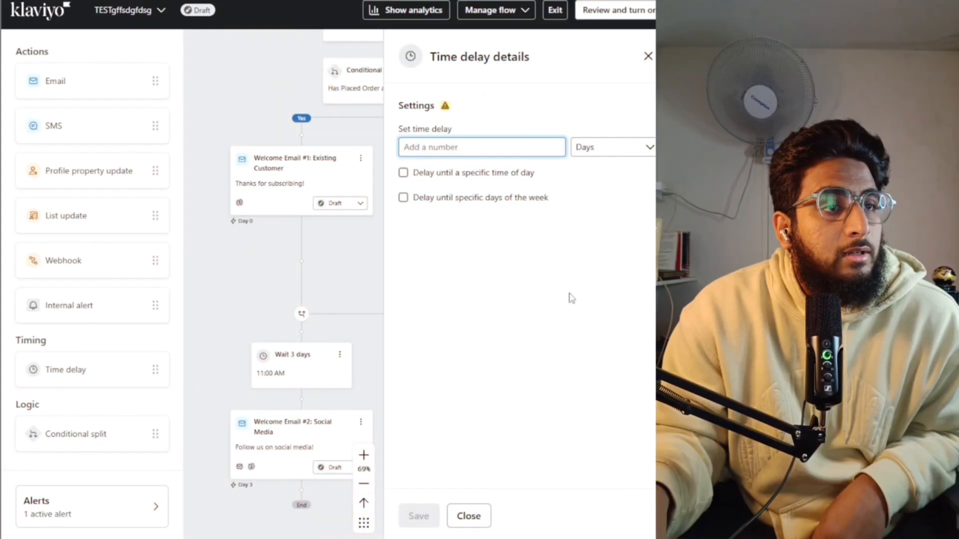
pyautogui.write('1')
pyautogui.click(416, 514)
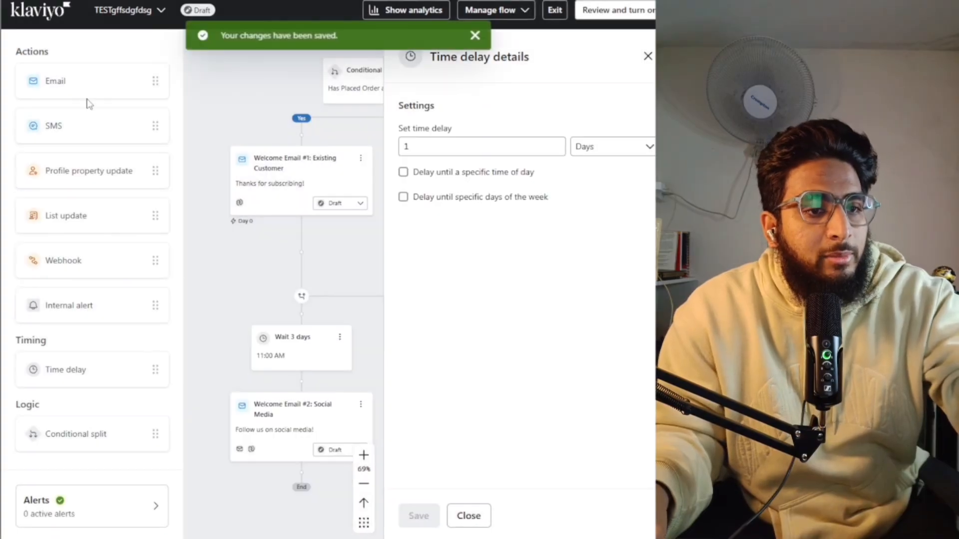
# - Add a new email action below the 1-day delay on the No branch
pyautogui.moveTo(75, 78); pyautogui.dragTo(377, 284)
pyautogui.click(465, 516)
pyautogui.moveTo(56, 81); pyautogui.dragTo(507, 276)
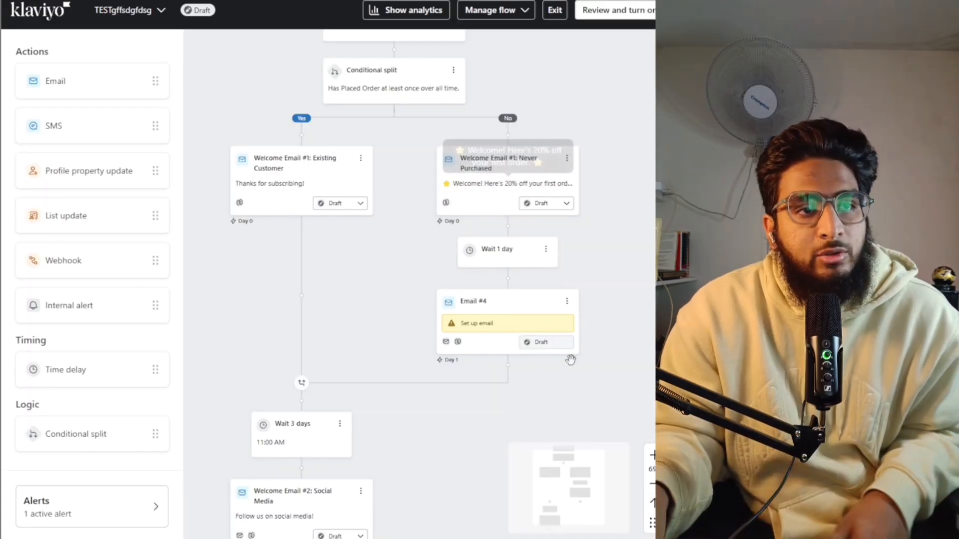
# - Delete the 3-day delay and the Welcome Email #2: Social Media message below the point where the branches rejoin
pyautogui.scroll(-2, 202, 130)
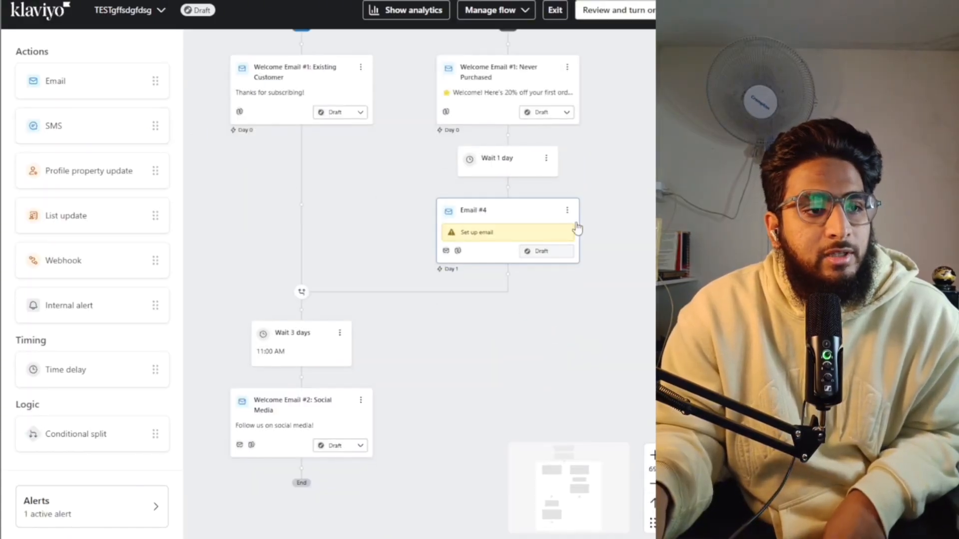
pyautogui.click(341, 333)
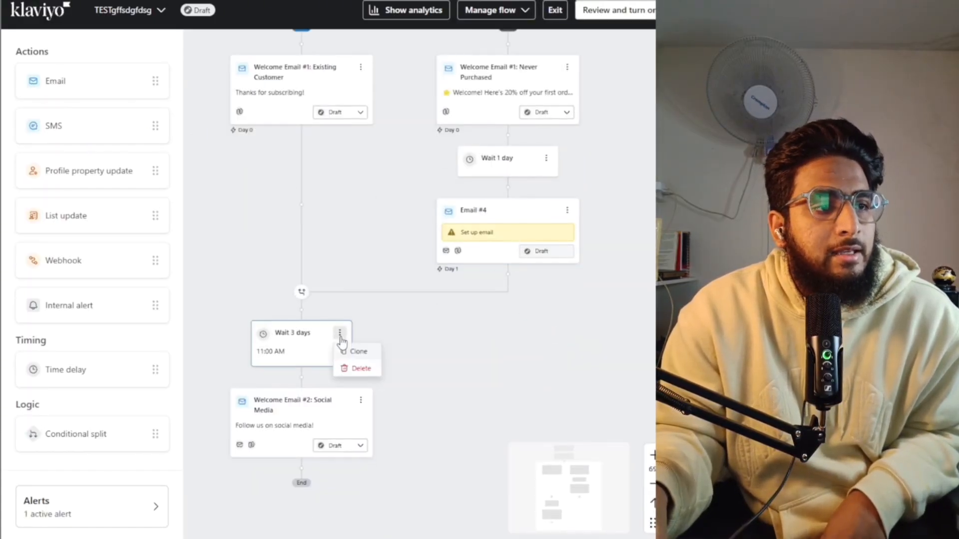
pyautogui.click(368, 367)
pyautogui.click(454, 320)
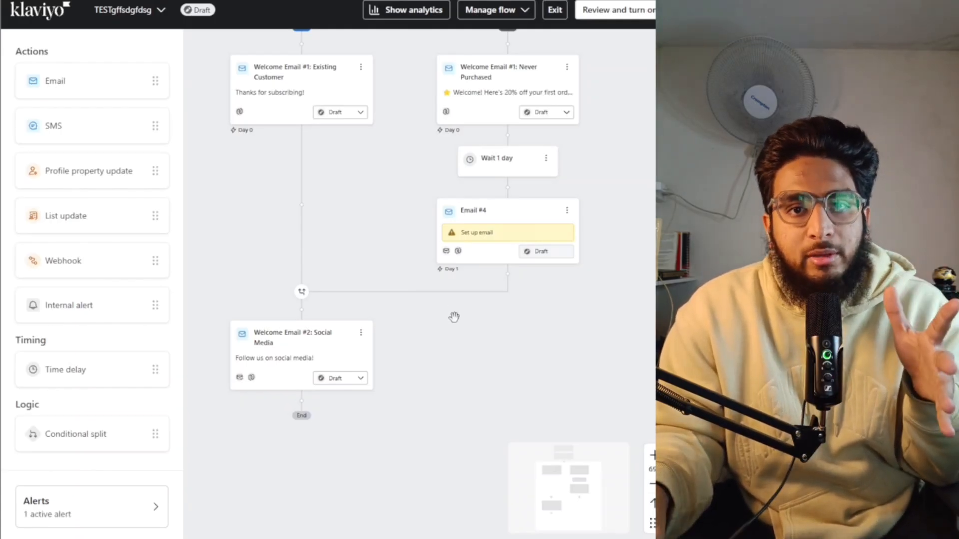
pyautogui.click(360, 333)
pyautogui.click(382, 402)
pyautogui.click(482, 305)
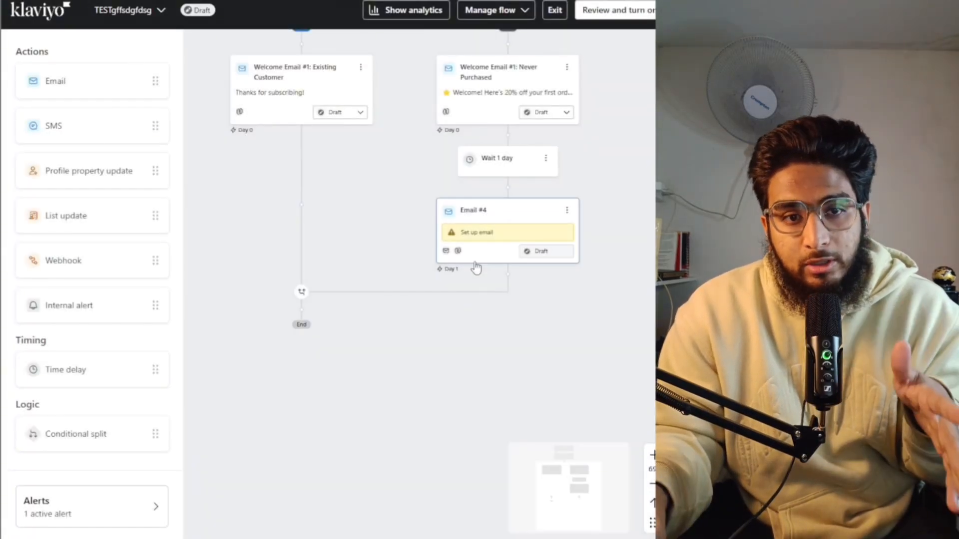
pyautogui.scroll(2, 475, 268)
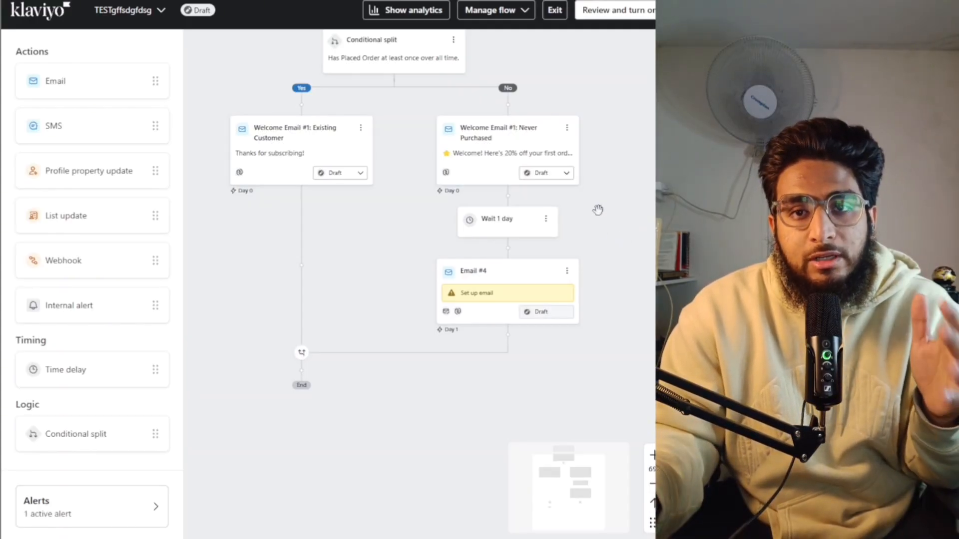
pyautogui.scroll(3, 425, 274)
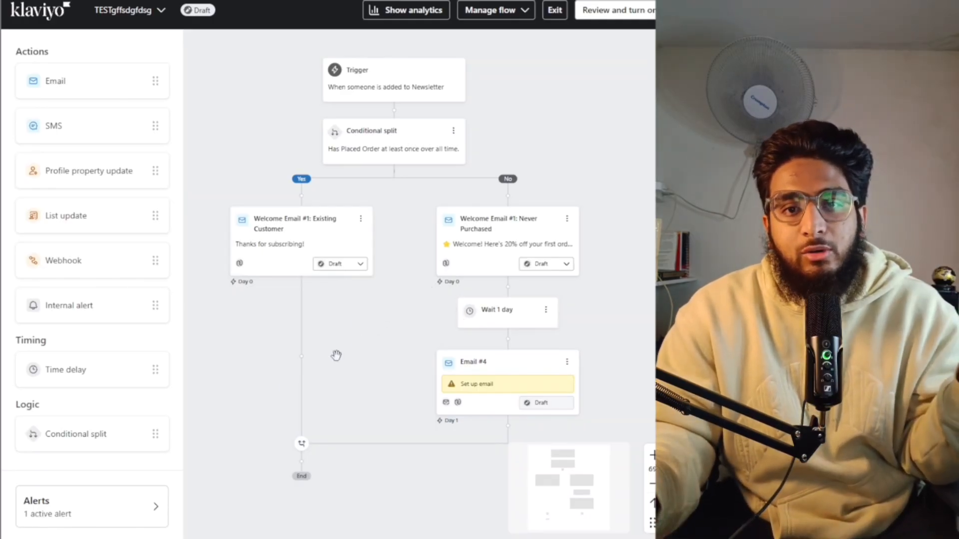
pyautogui.scroll(-1, 281, 304)
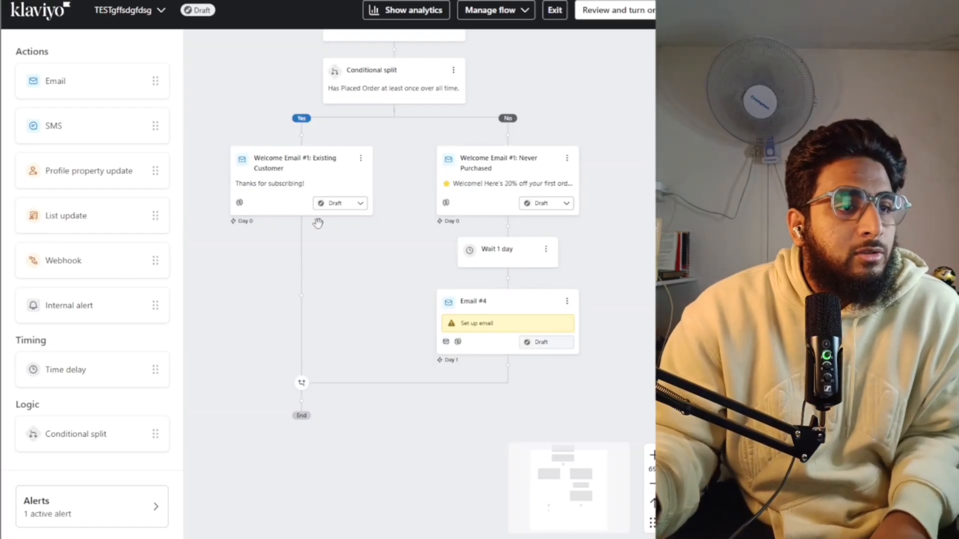
pyautogui.scroll(1, 317, 223)
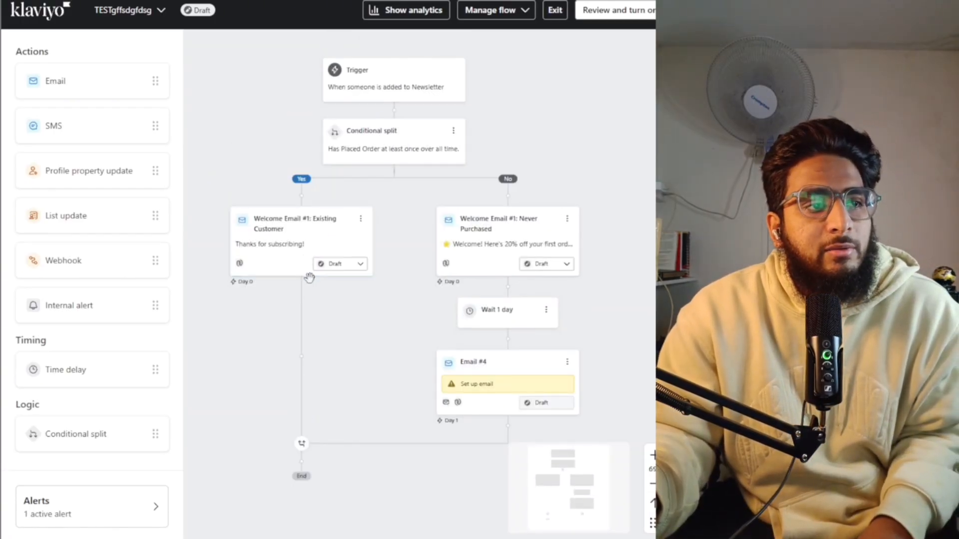
# - Add a time delay below Email #4 on the No branch and set it to 11 days
pyautogui.scroll(-2, 529, 330)
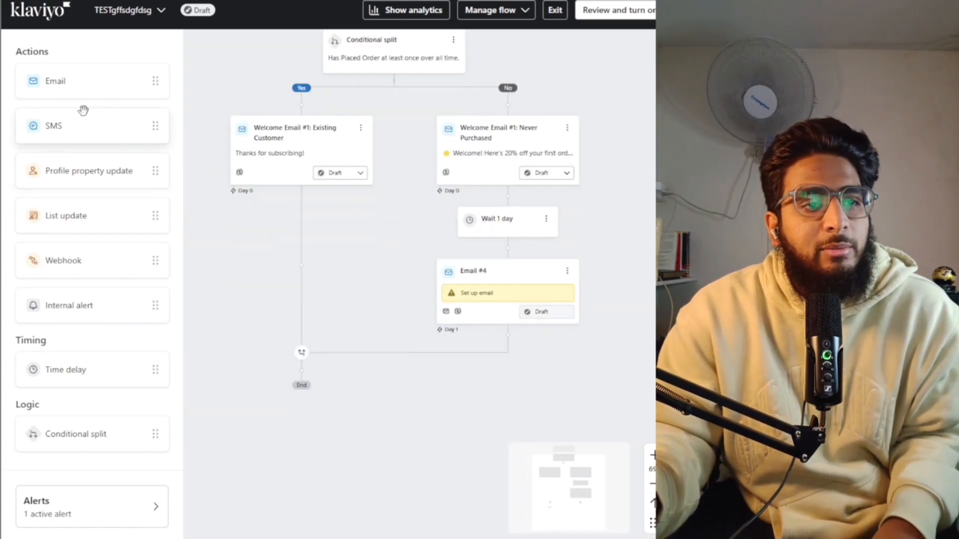
pyautogui.moveTo(77, 372); pyautogui.dragTo(507, 344)
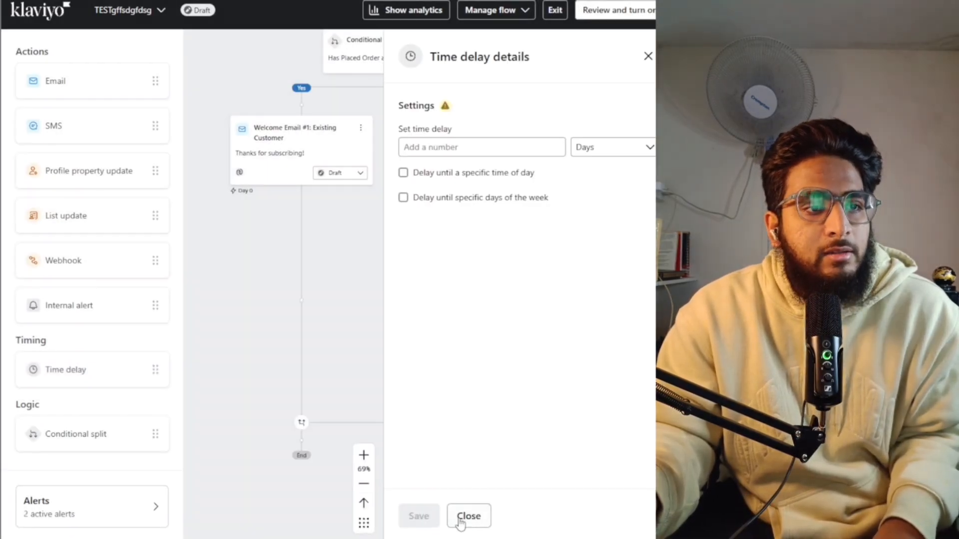
pyautogui.click(508, 150)
pyautogui.write('2')
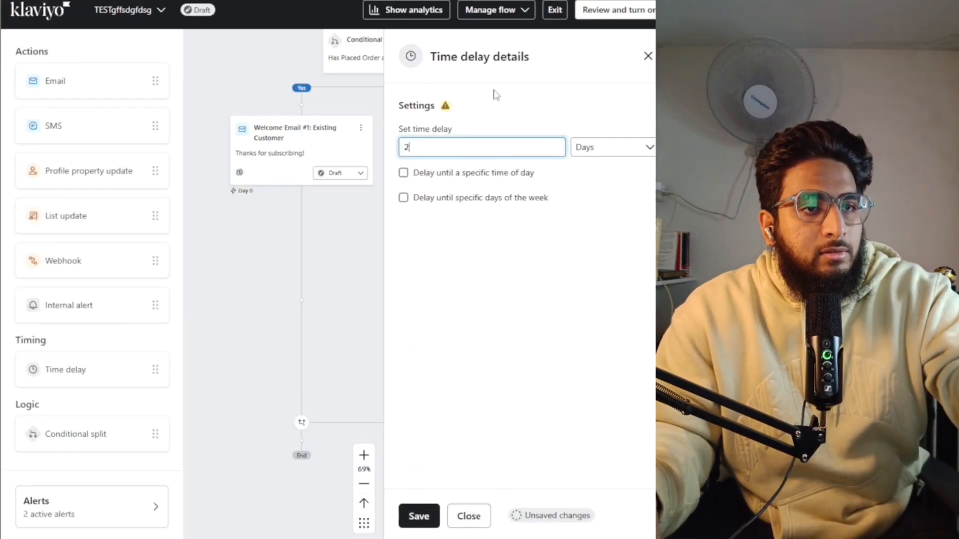
pyautogui.press('BackSpace')
pyautogui.write('11')
pyautogui.click(417, 516)
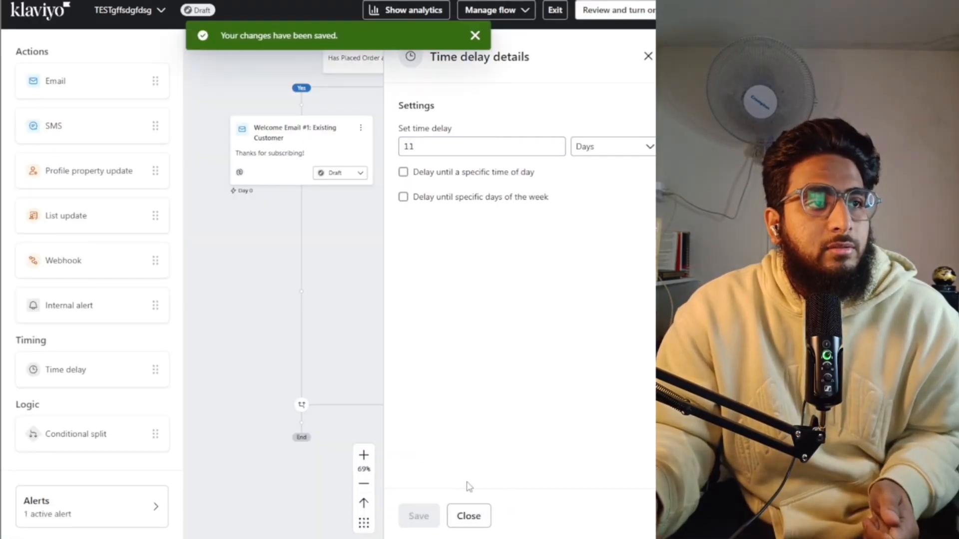
pyautogui.click(474, 519)
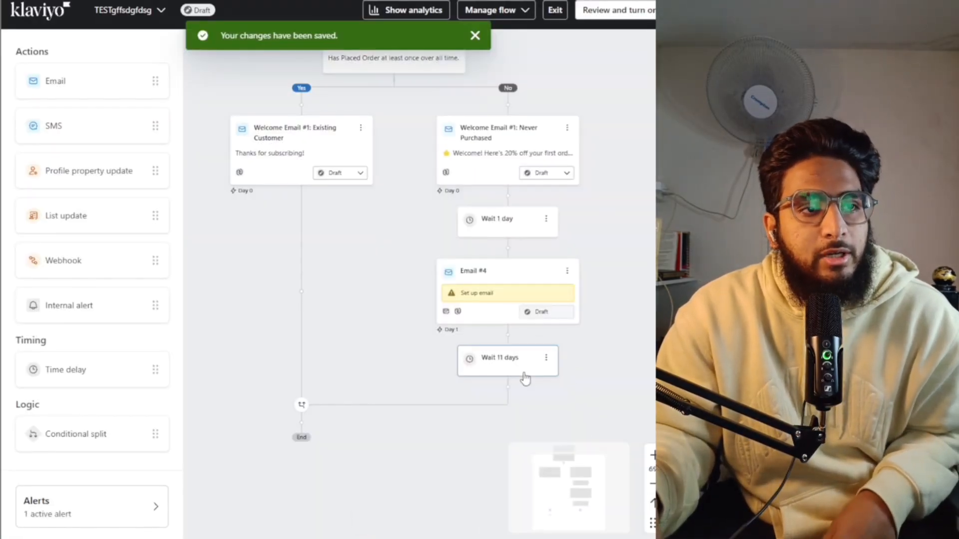
# - Delete the 11-day time delay below Email #4
pyautogui.click(546, 357)
pyautogui.click(558, 390)
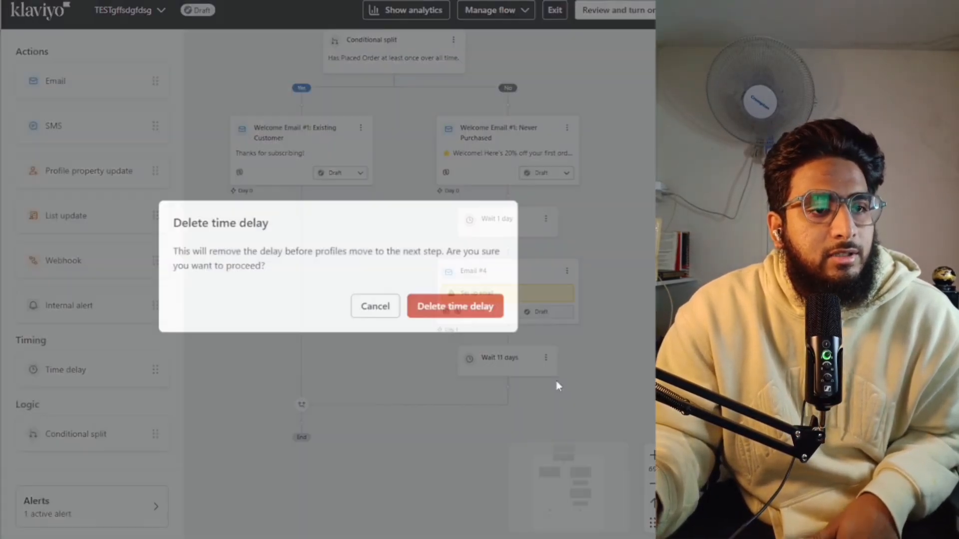
pyautogui.click(500, 303)
# - Add new email actions to the flow below Email #4
pyautogui.click(547, 219)
pyautogui.click(558, 238)
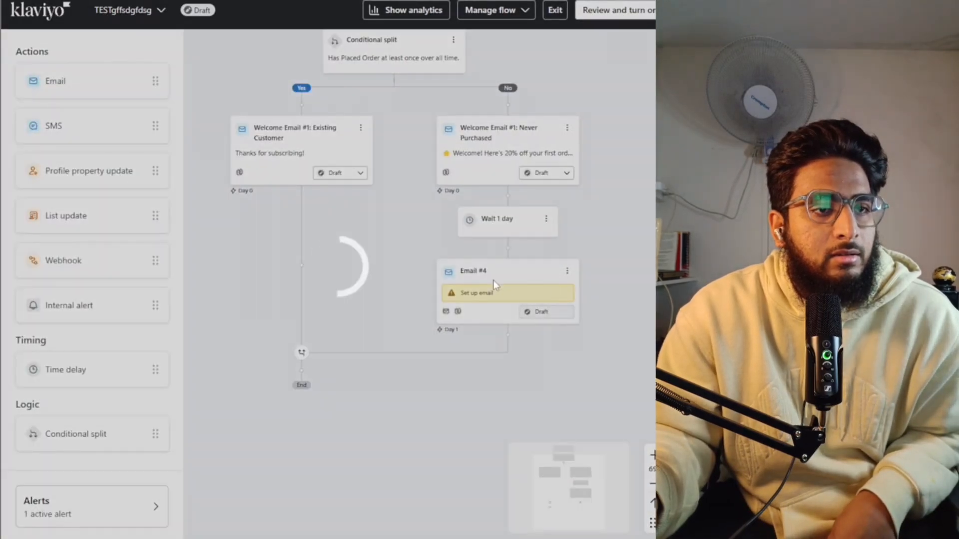
pyautogui.click(453, 524)
pyautogui.moveTo(499, 289); pyautogui.dragTo(487, 393)
pyautogui.moveTo(77, 82); pyautogui.dragTo(475, 505)
pyautogui.click(468, 515)
pyautogui.moveTo(109, 90); pyautogui.dragTo(514, 399)
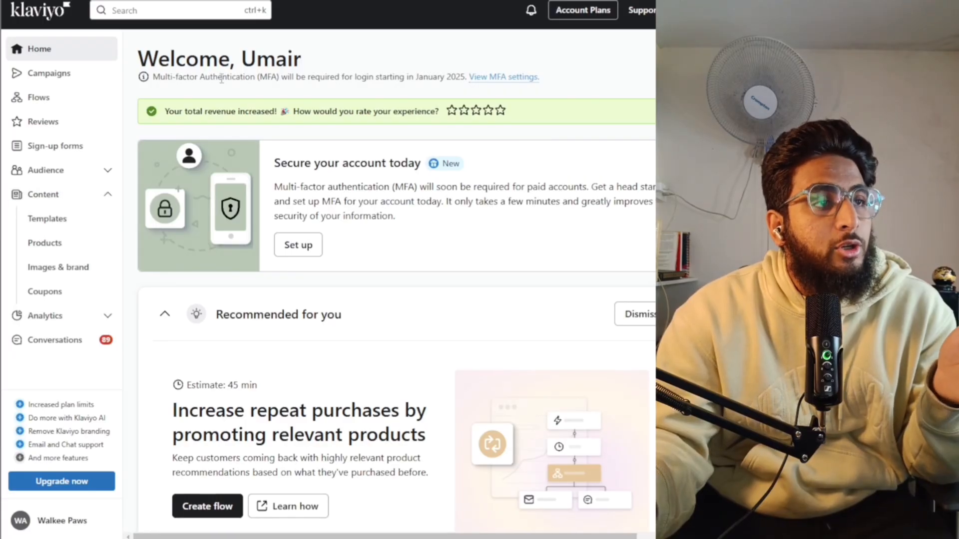
# - Open the form for creating a new coupon in the content section of the account
pyautogui.click(70, 196)
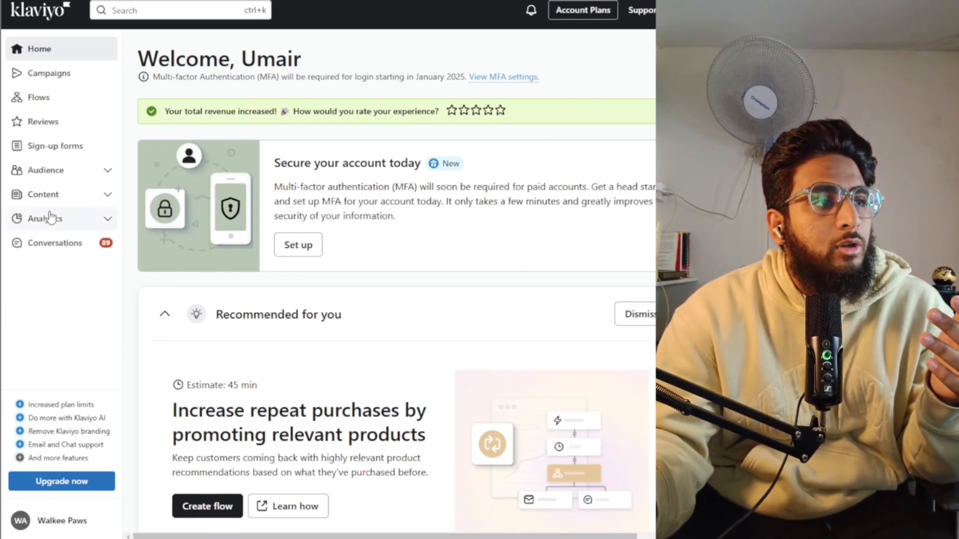
pyautogui.click(98, 197)
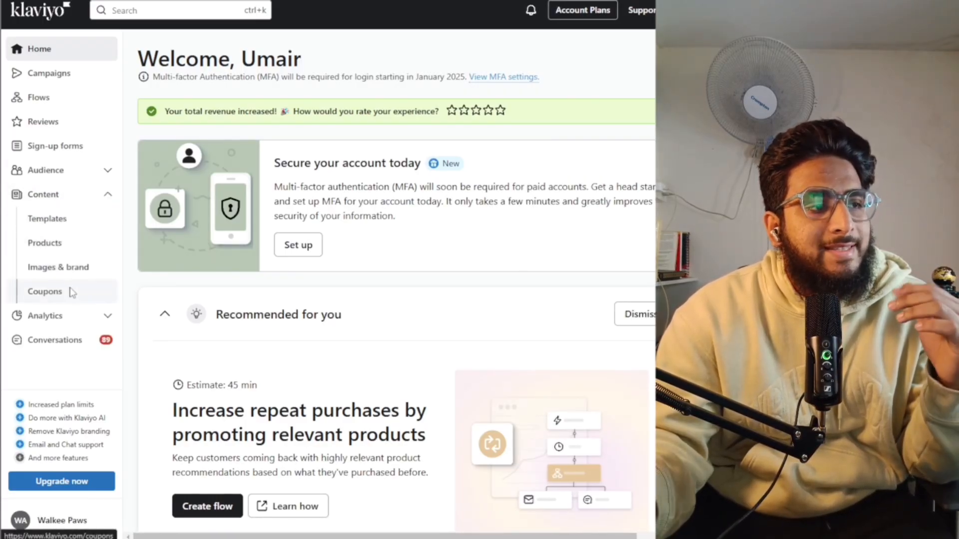
pyautogui.click(71, 293)
pyautogui.click(582, 61)
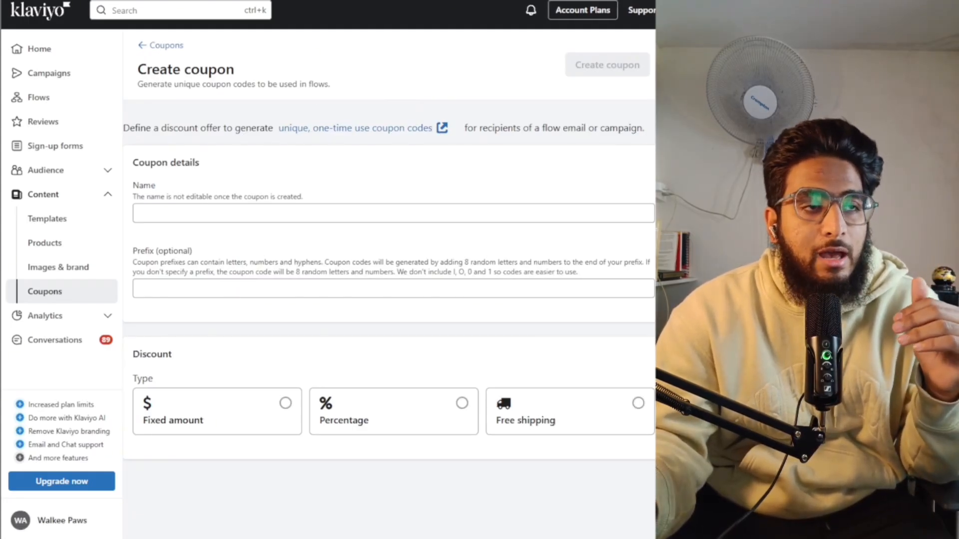
# - Consult the notes on setting up coupon codes in Klaviyo and return to a blank coupon creation form
pyautogui.click(165, 0)
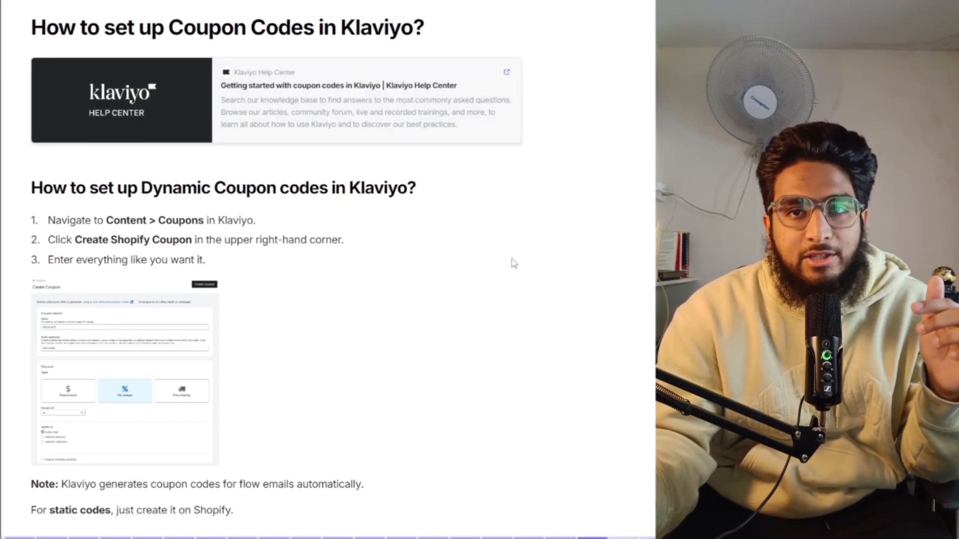
pyautogui.click(382, 120)
pyautogui.scroll(-4, 370, 306)
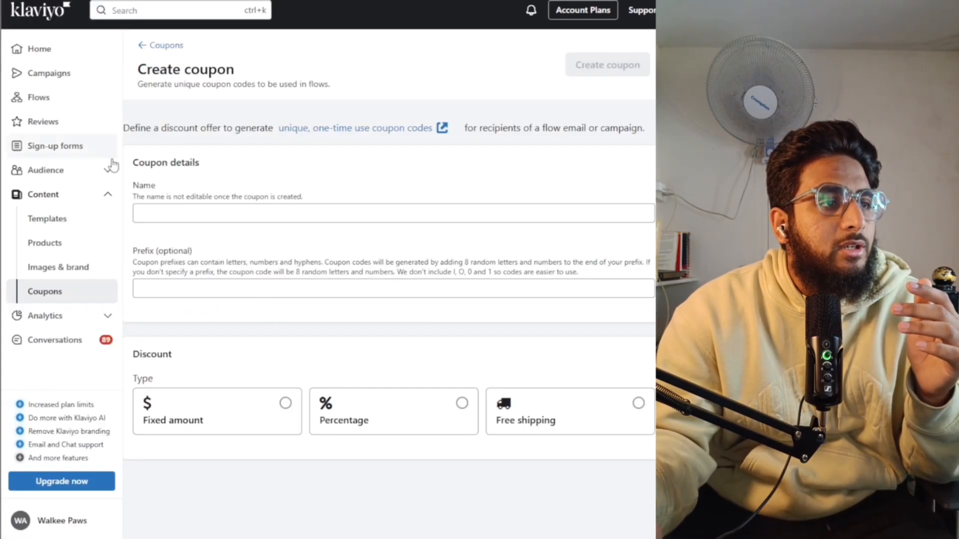
pyautogui.click(158, 48)
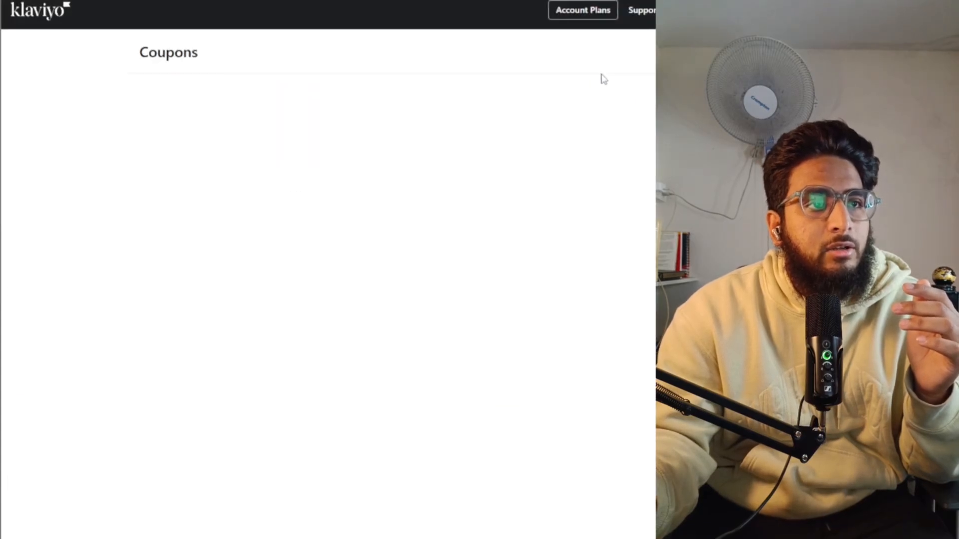
pyautogui.click(591, 54)
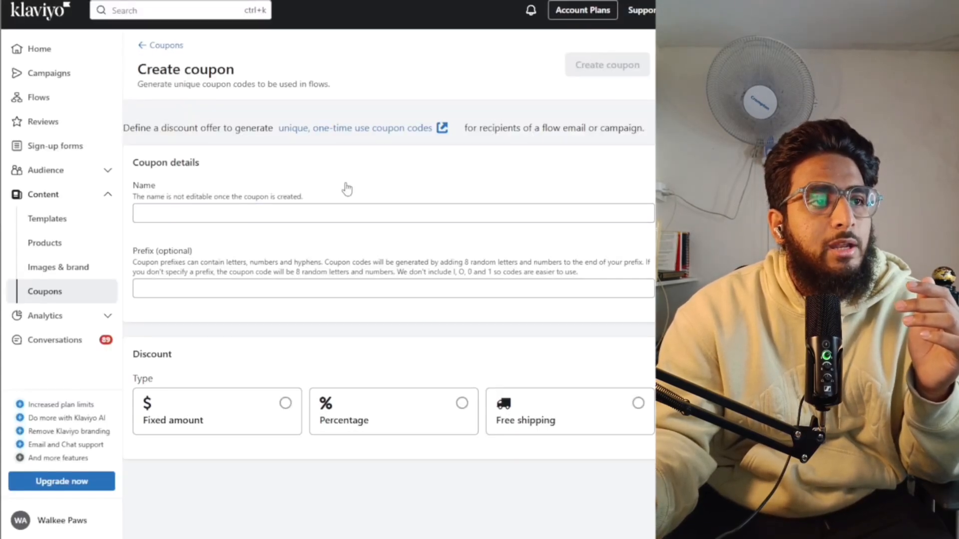
pyautogui.click(316, 220)
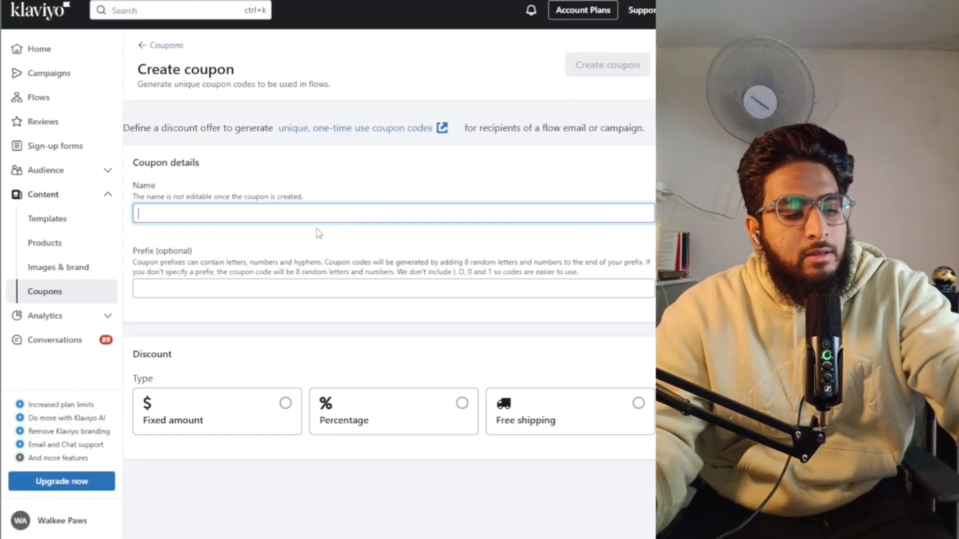
pyautogui.write('YTWEI')
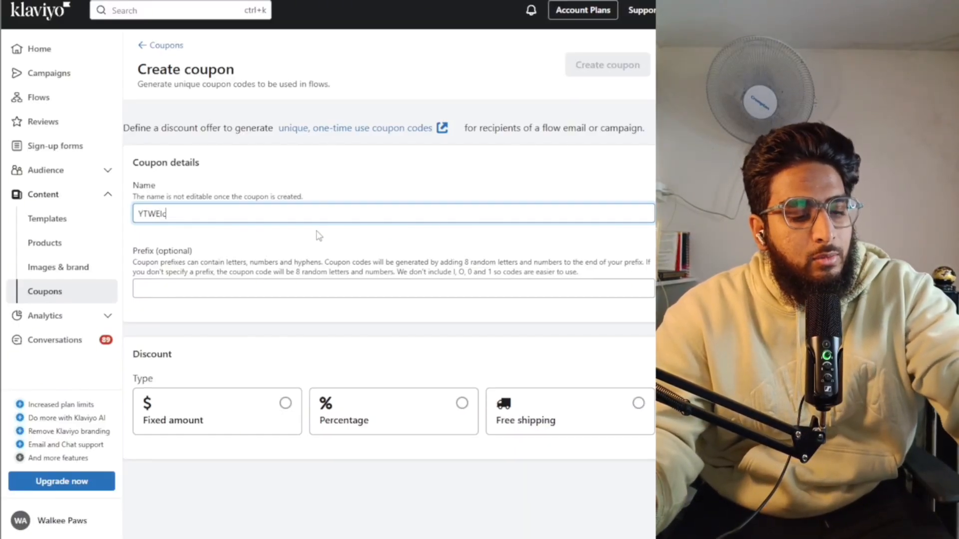
pyautogui.write('come')
pyautogui.doubleClick(294, 215)
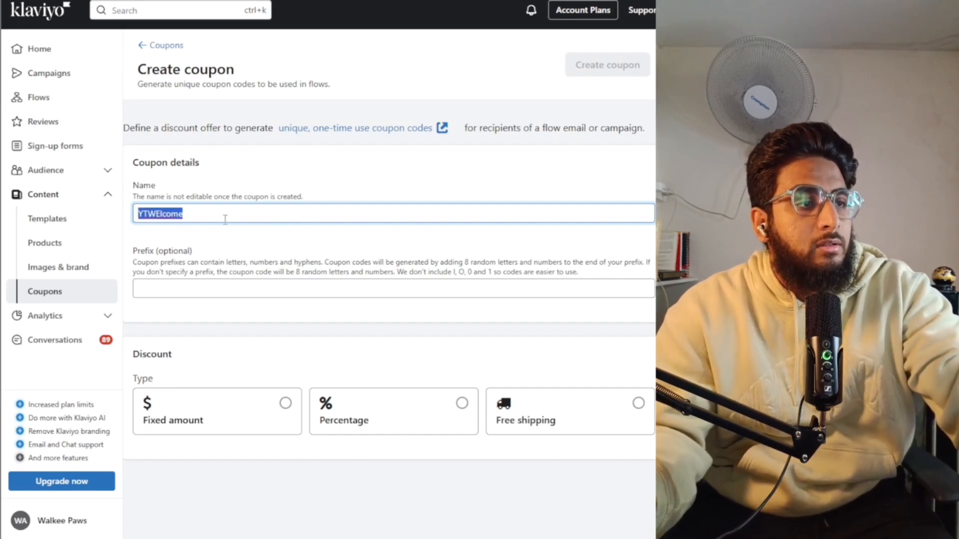
pyautogui.press('BackSpace')
# - Name the coupon ytwelcome and set its code prefix to WEL20
pyautogui.write('yt')
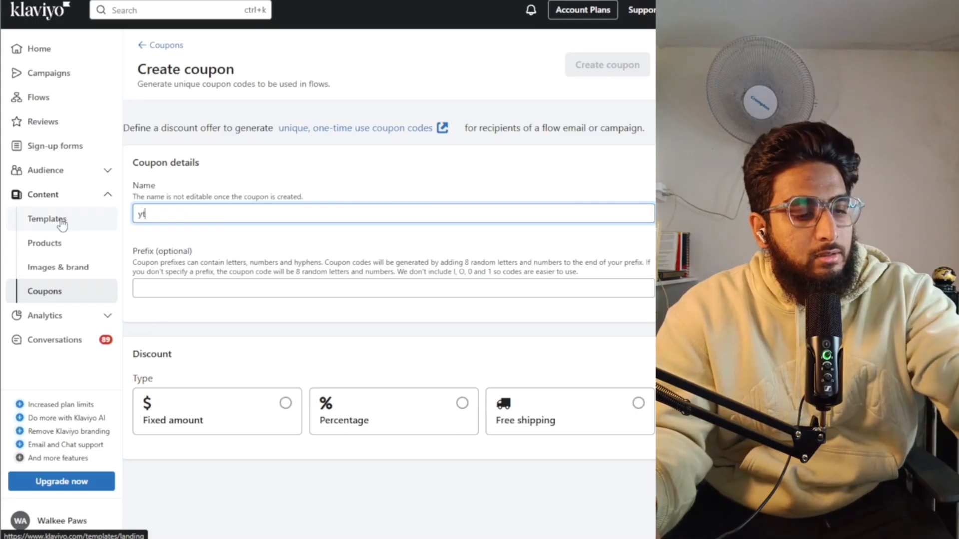
pyautogui.write('welcome')
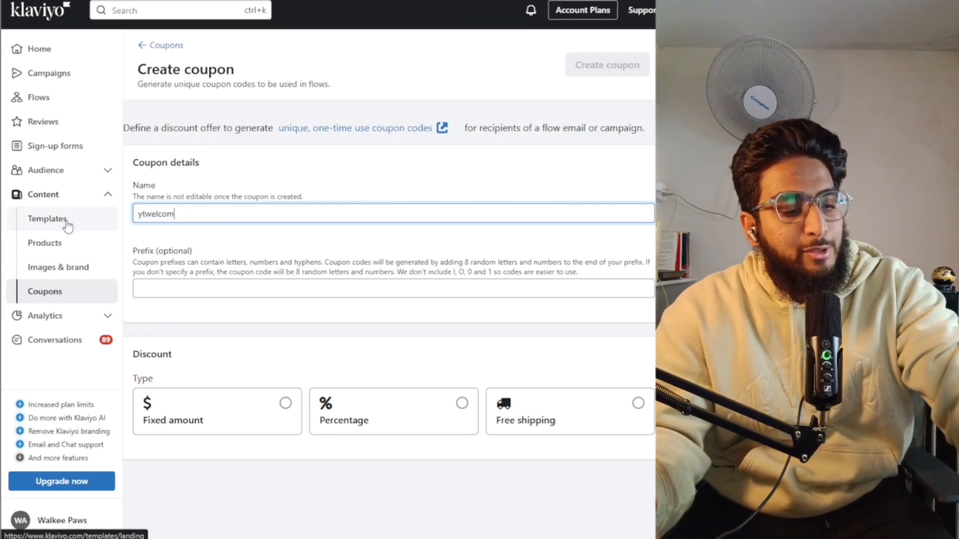
pyautogui.click(208, 289)
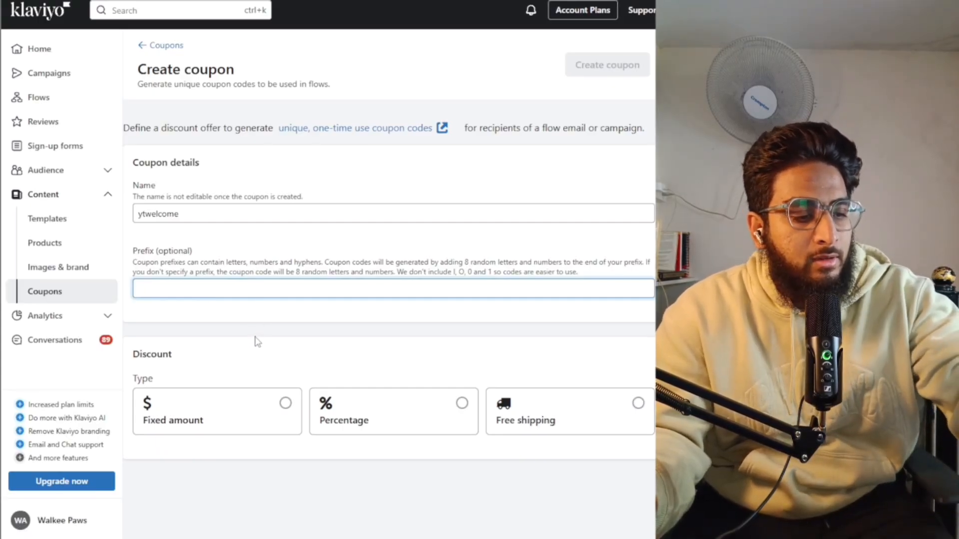
pyautogui.write('WEL')
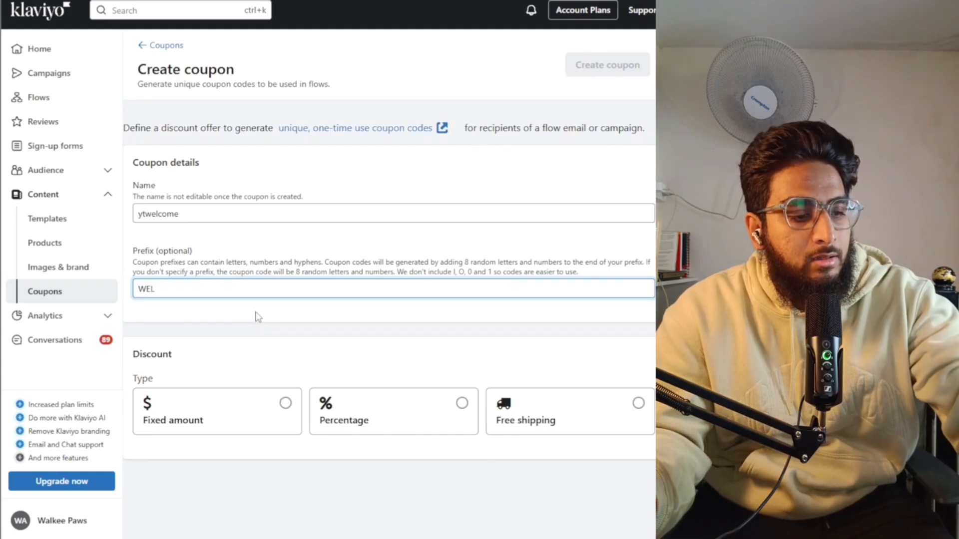
pyautogui.write('20')
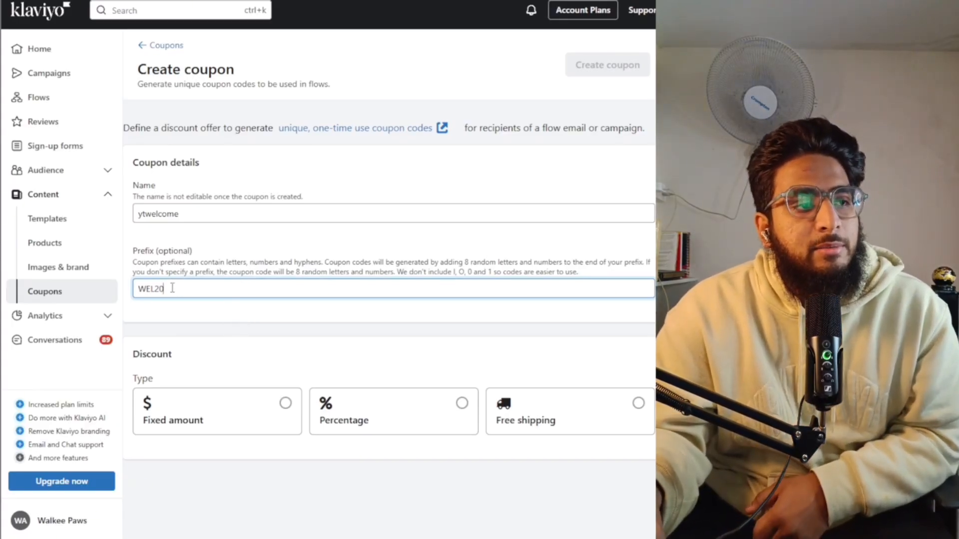
# - Examine the coupon's prefix entry and the explanation of how unique codes are generated from it
pyautogui.moveTo(172, 288); pyautogui.dragTo(133, 291)
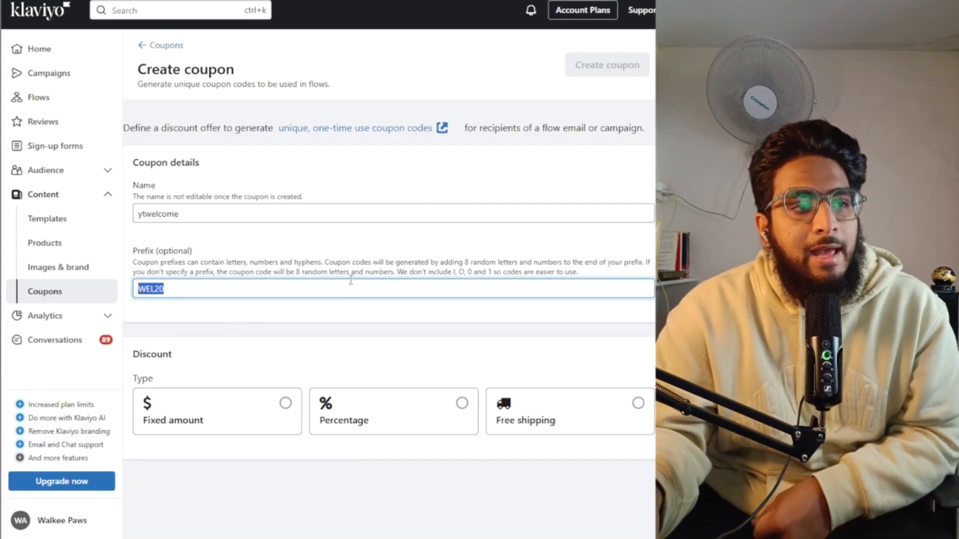
pyautogui.moveTo(464, 262); pyautogui.dragTo(563, 259)
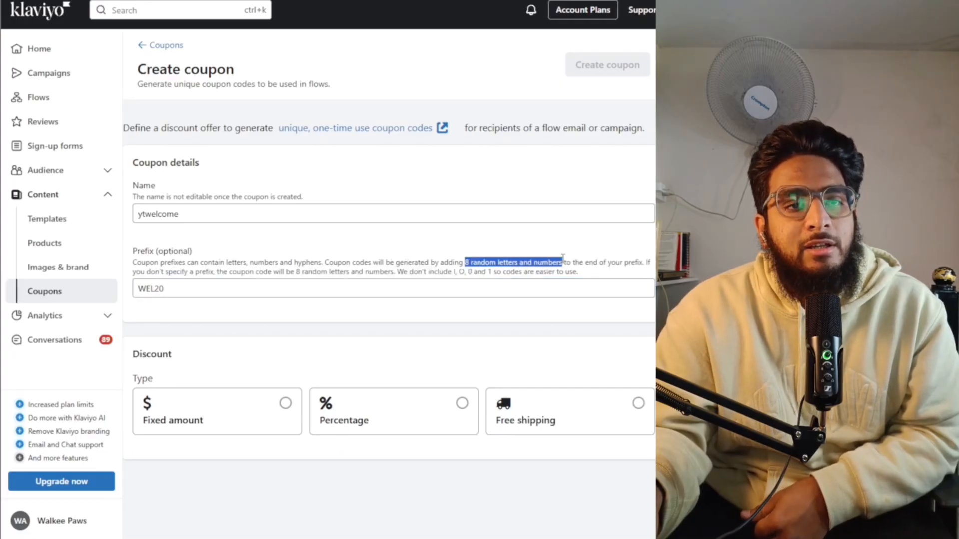
pyautogui.click(240, 290)
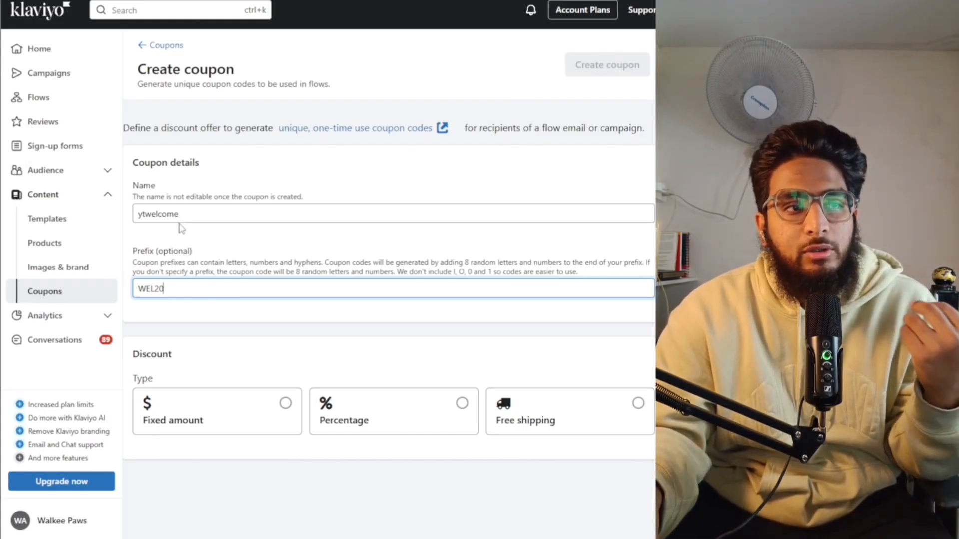
pyautogui.doubleClick(180, 287)
pyautogui.click(195, 311)
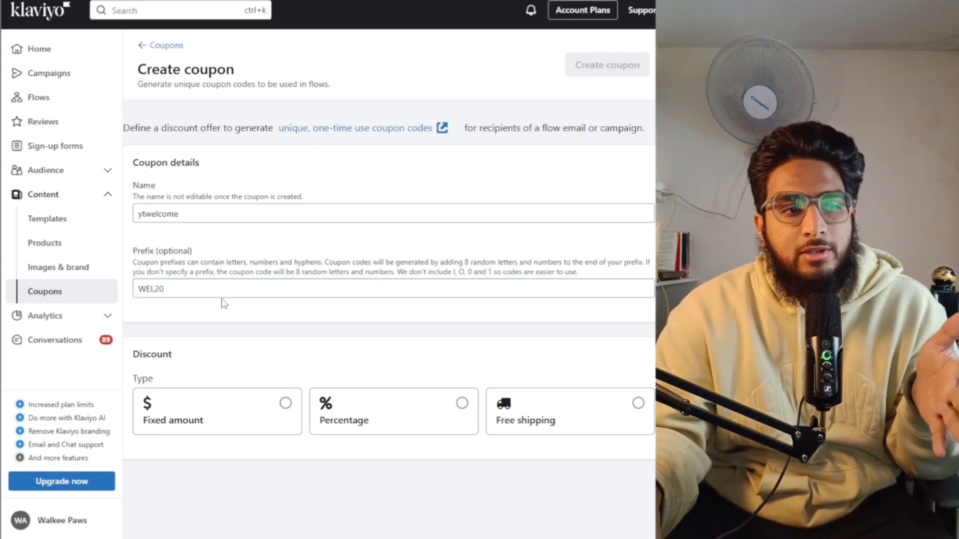
pyautogui.moveTo(203, 291); pyautogui.dragTo(137, 299)
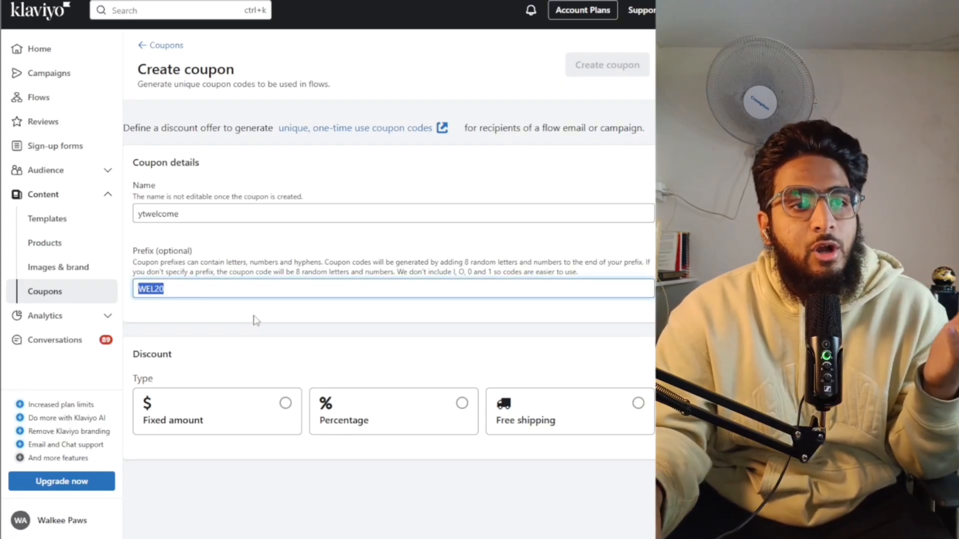
pyautogui.scroll(-1, 324, 320)
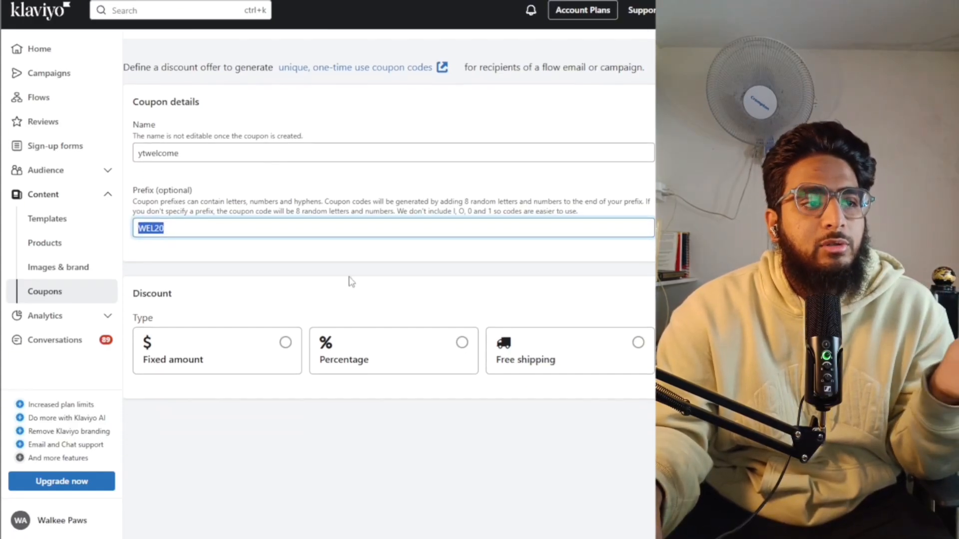
pyautogui.click(317, 276)
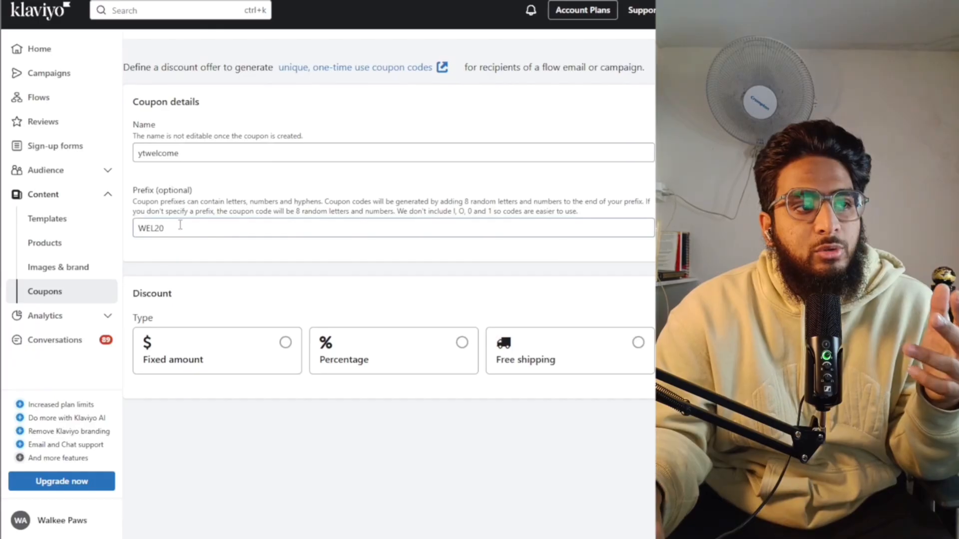
pyautogui.moveTo(180, 225); pyautogui.dragTo(137, 227)
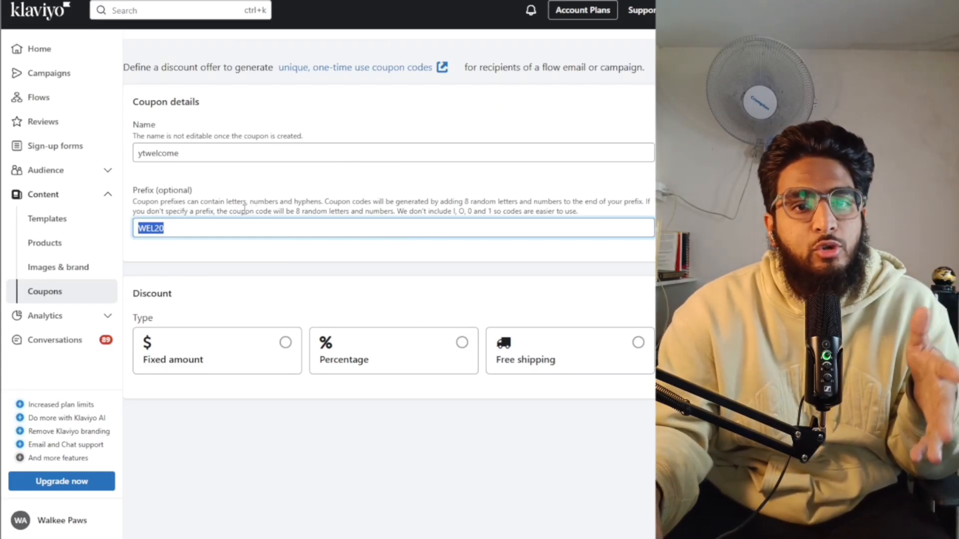
pyautogui.click(310, 248)
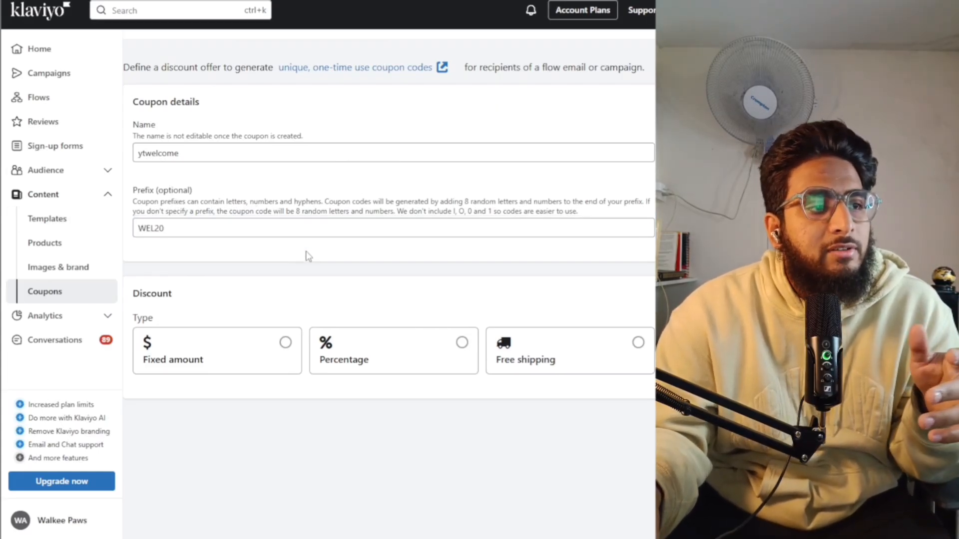
# - Choose a percentage discount for the coupon and set it to 20% off
pyautogui.click(367, 346)
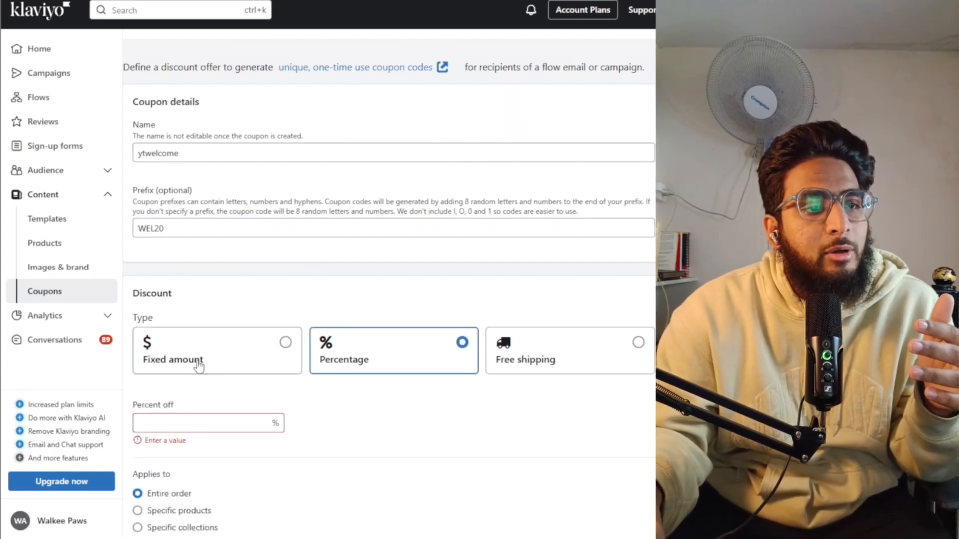
pyautogui.scroll(-1, 272, 358)
pyautogui.click(242, 362)
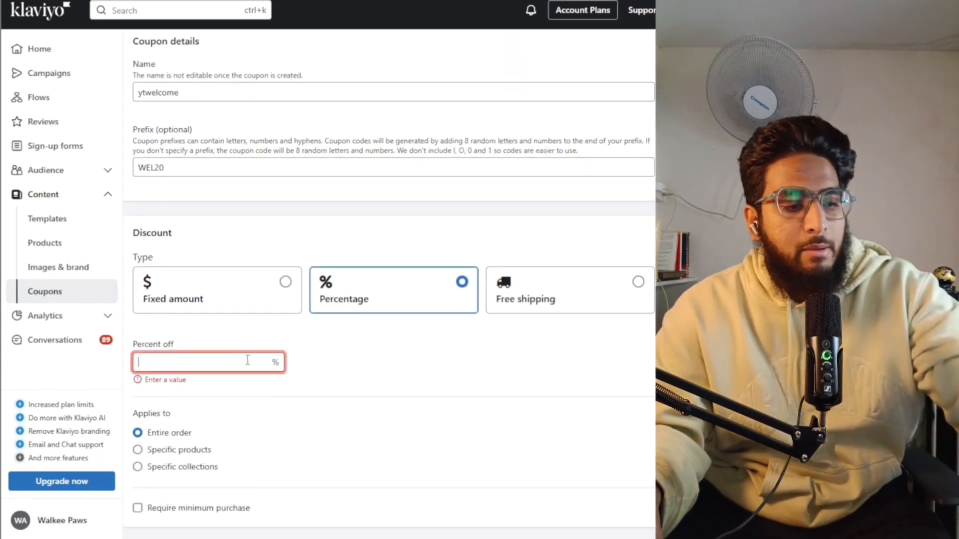
pyautogui.write('20')
# - Review the coupon's active dates and make it expire on a specific date, Jan 06, 2025
pyautogui.scroll(-1, 246, 387)
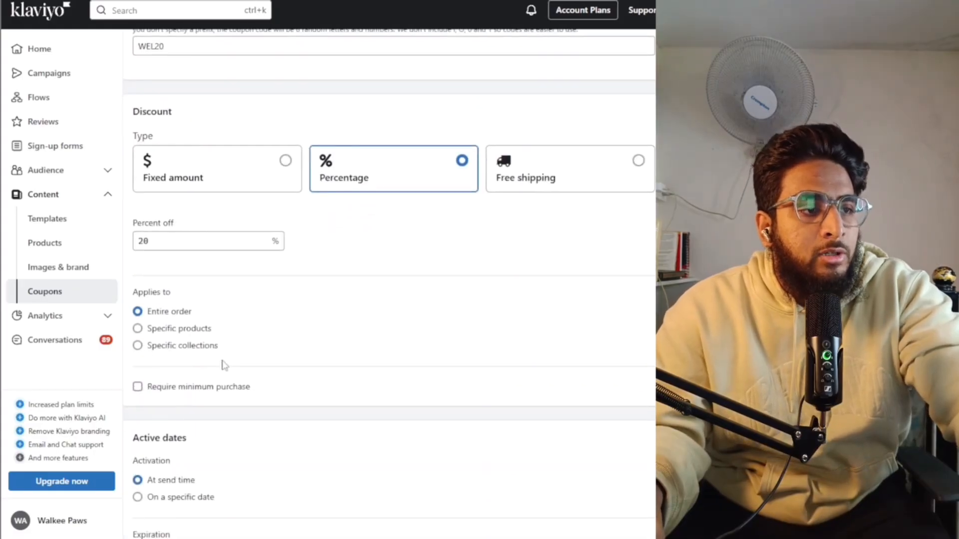
pyautogui.scroll(-2, 235, 349)
pyautogui.scroll(-1, 187, 334)
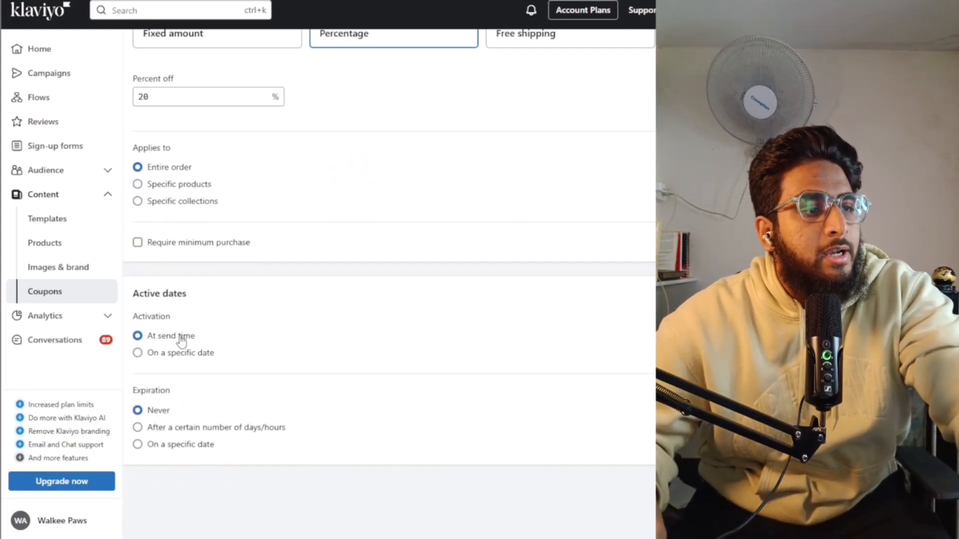
pyautogui.moveTo(143, 296); pyautogui.dragTo(186, 295)
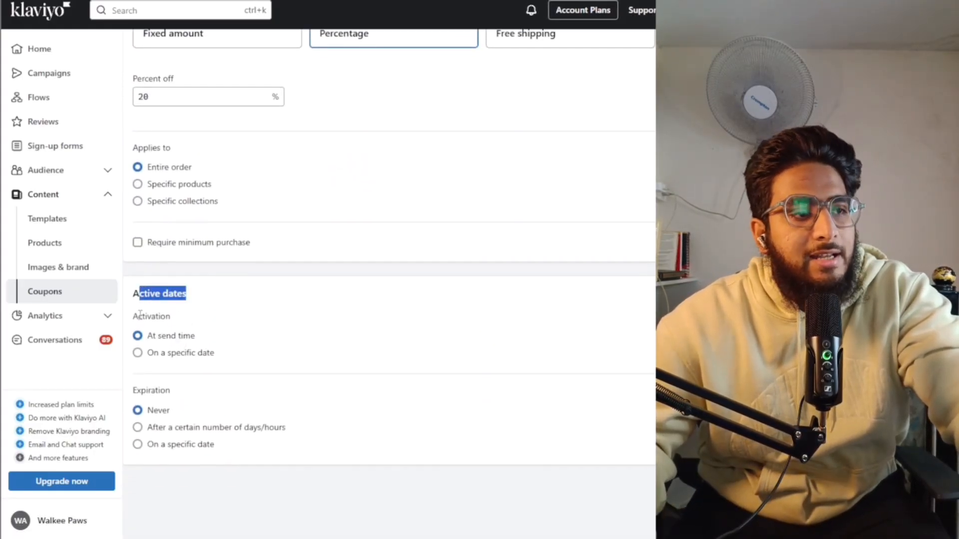
pyautogui.moveTo(134, 317); pyautogui.dragTo(188, 321)
pyautogui.click(207, 325)
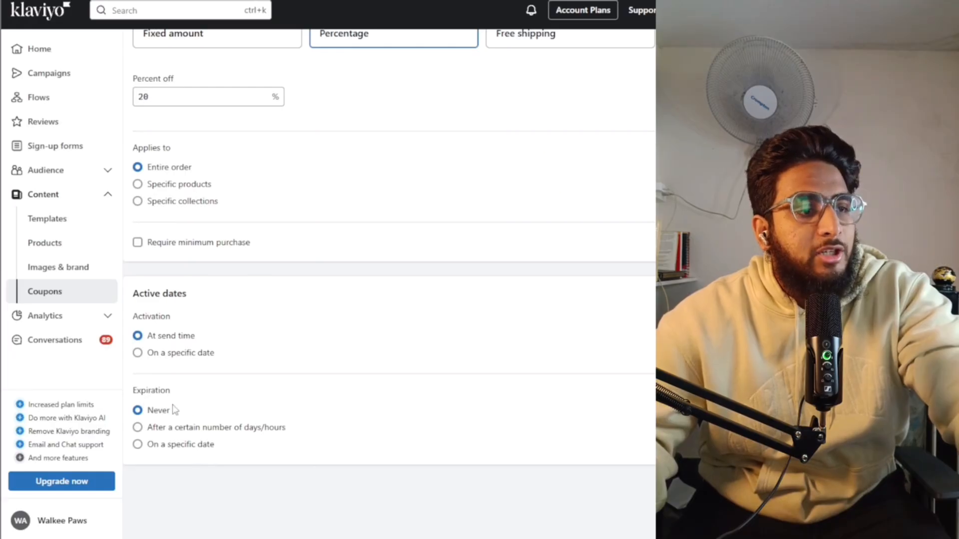
pyautogui.click(152, 444)
pyautogui.click(225, 472)
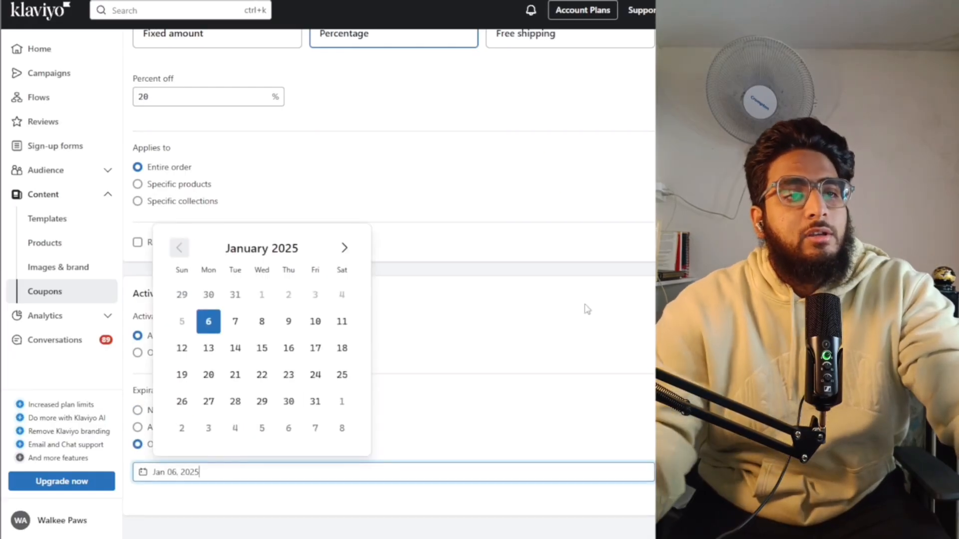
pyautogui.click(632, 300)
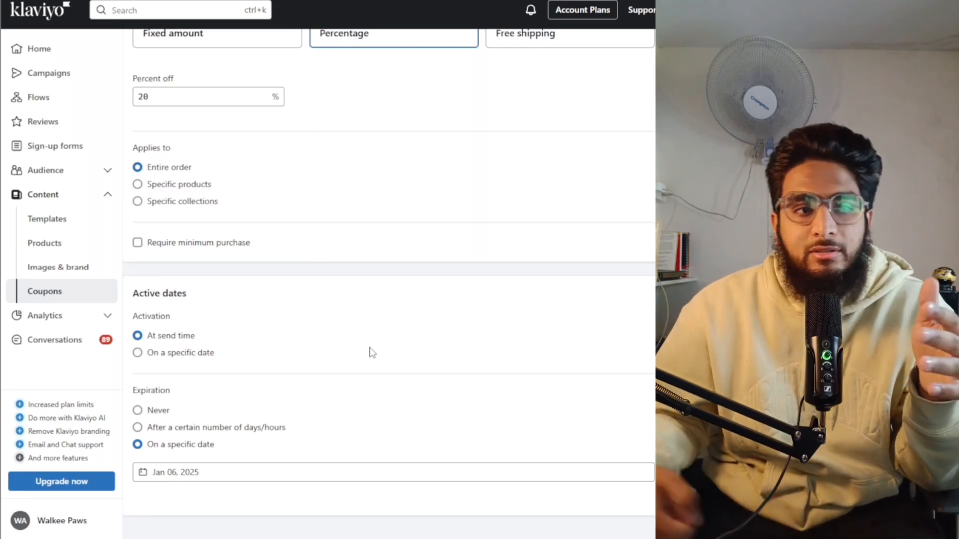
pyautogui.scroll(-1, 331, 413)
pyautogui.scroll(8, 414, 408)
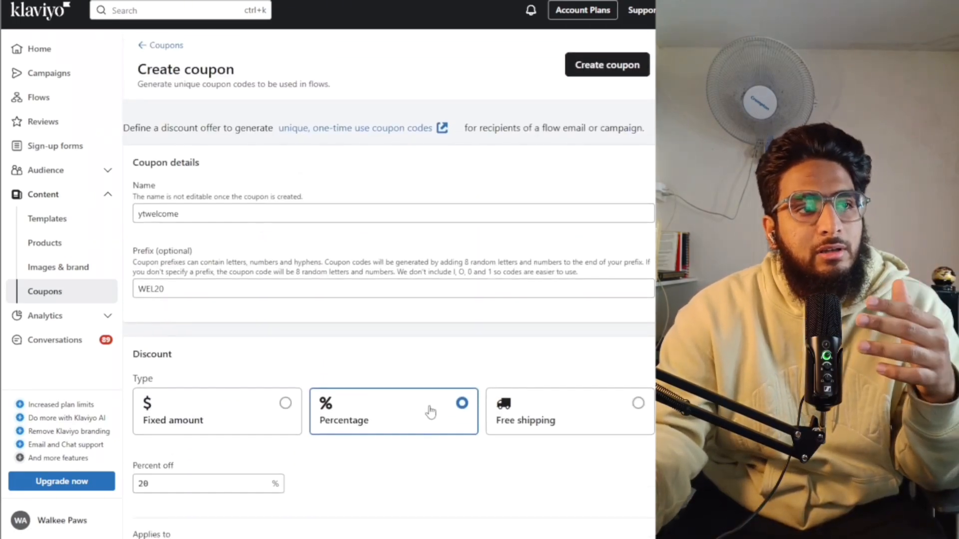
# - Review the remaining settings of the ytwelcome coupon and create it
pyautogui.scroll(-3, 429, 399)
pyautogui.scroll(-5, 430, 387)
pyautogui.scroll(9, 415, 403)
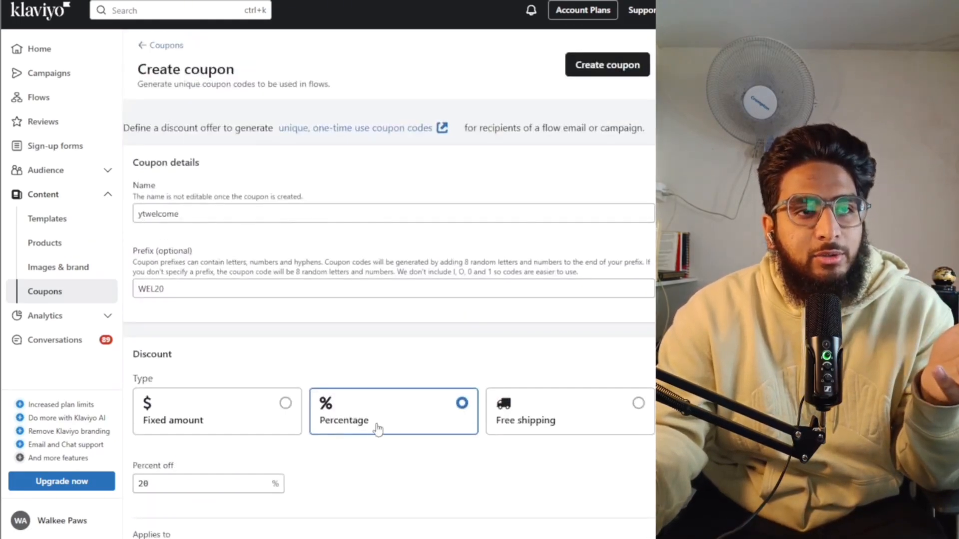
pyautogui.click(585, 67)
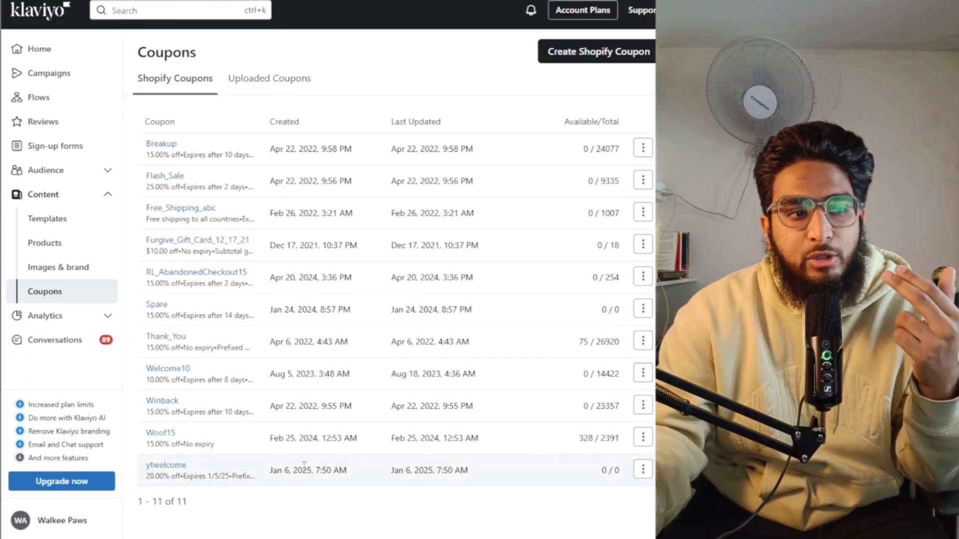
# - Return to the welcome flow and open the template of Welcome Email #1: Never Purchased for editing
pyautogui.click(187, 1)
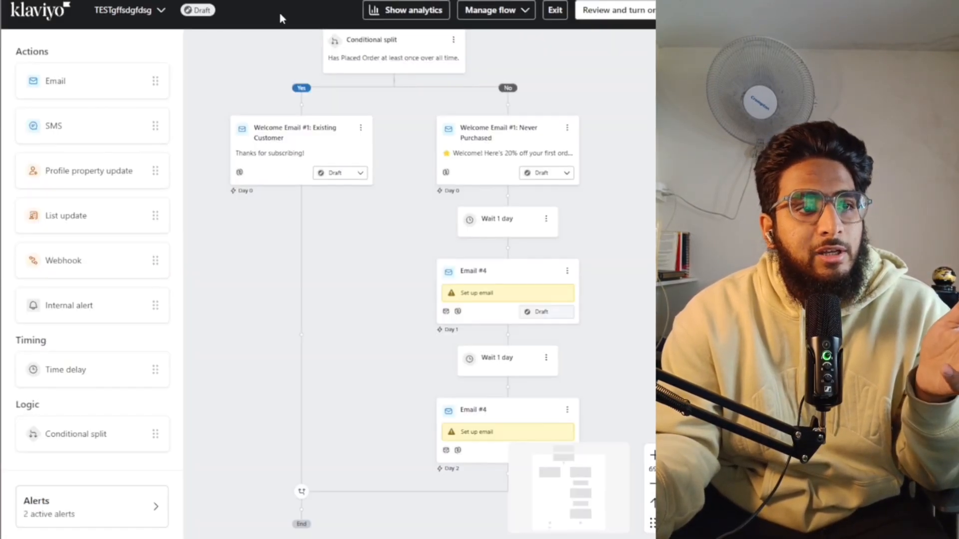
pyautogui.click(566, 128)
pyautogui.click(582, 146)
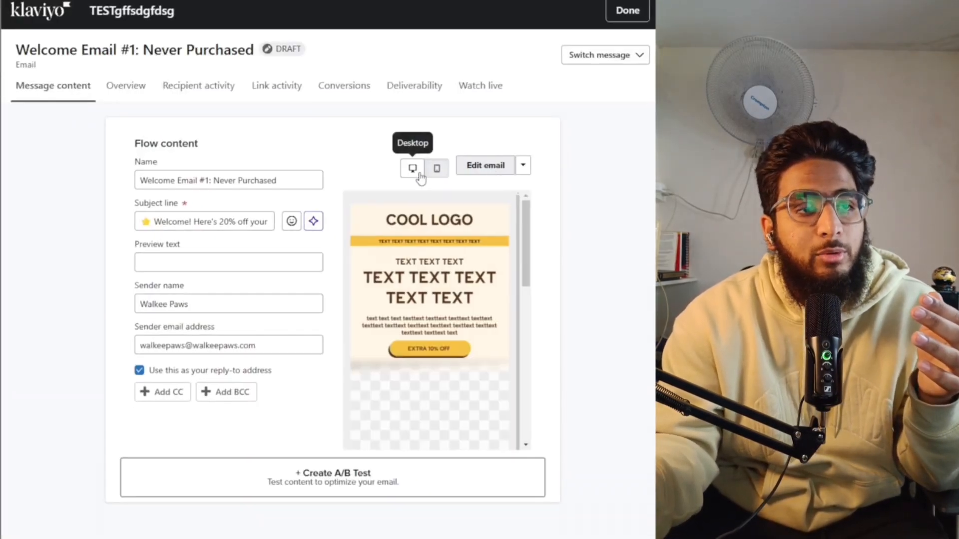
pyautogui.click(485, 166)
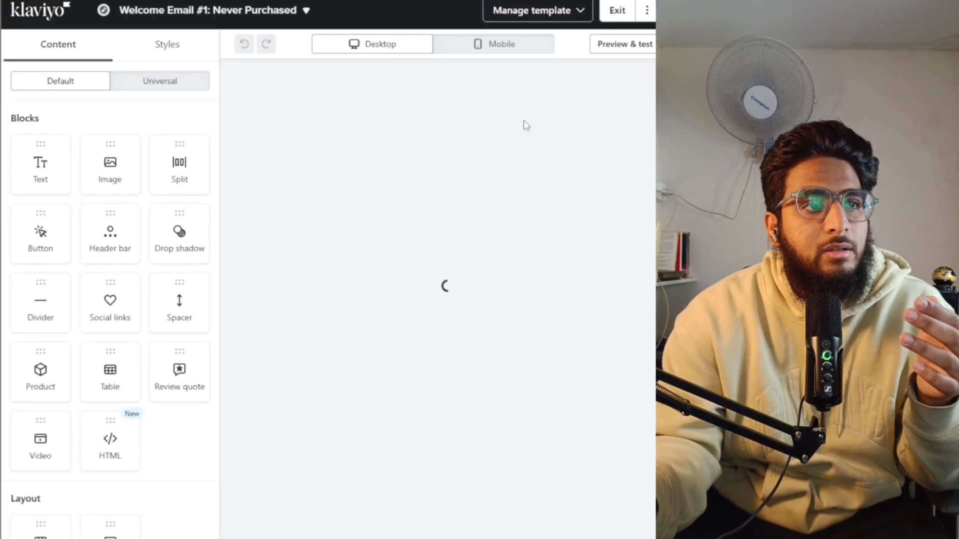
# - Add a text block below the EXTRA 10% OFF button and fill it with the help article's coupon_code tag, pasted as text only
pyautogui.scroll(-3, 421, 280)
pyautogui.moveTo(53, 172); pyautogui.dragTo(432, 333)
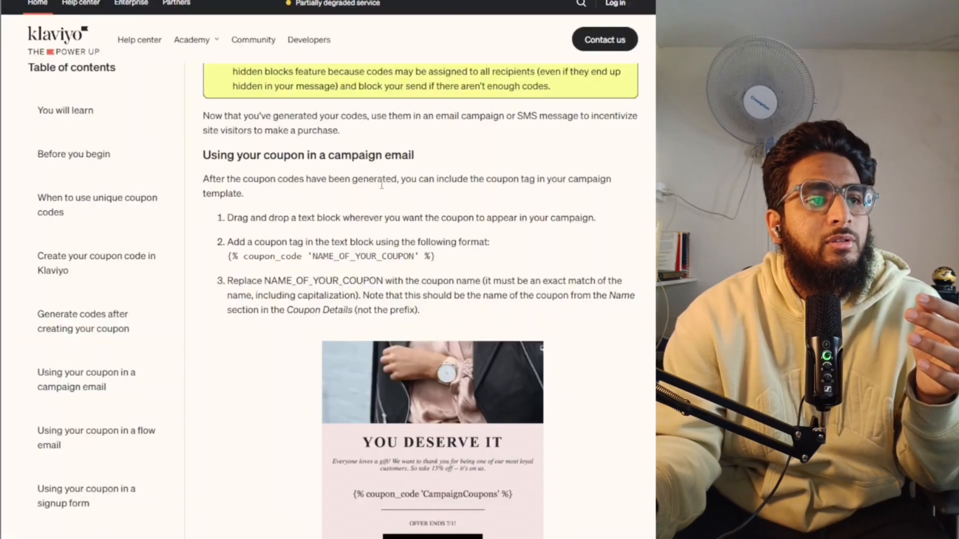
pyautogui.moveTo(228, 256); pyautogui.dragTo(435, 256)
pyautogui.press('super+c')
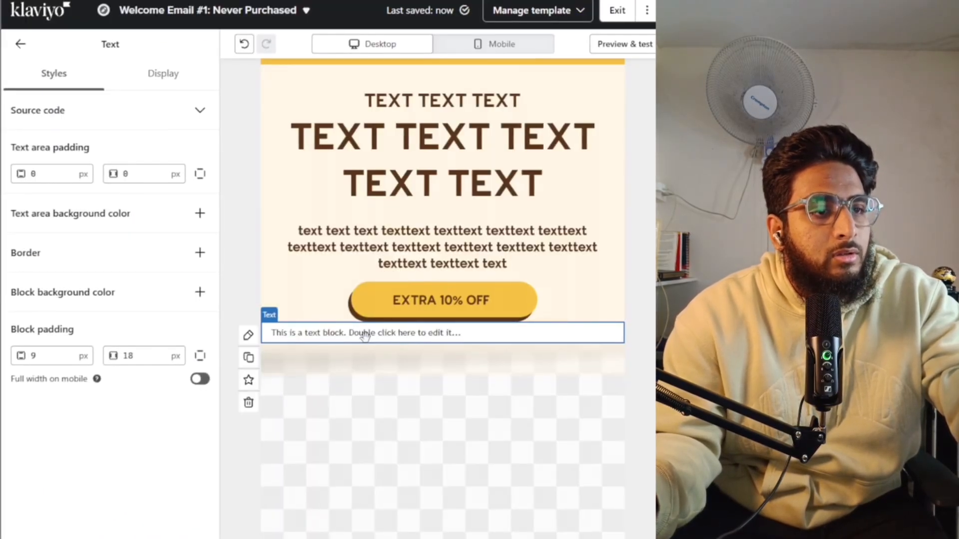
pyautogui.doubleClick(367, 333)
pyautogui.hotkey('ctrl', 'v')
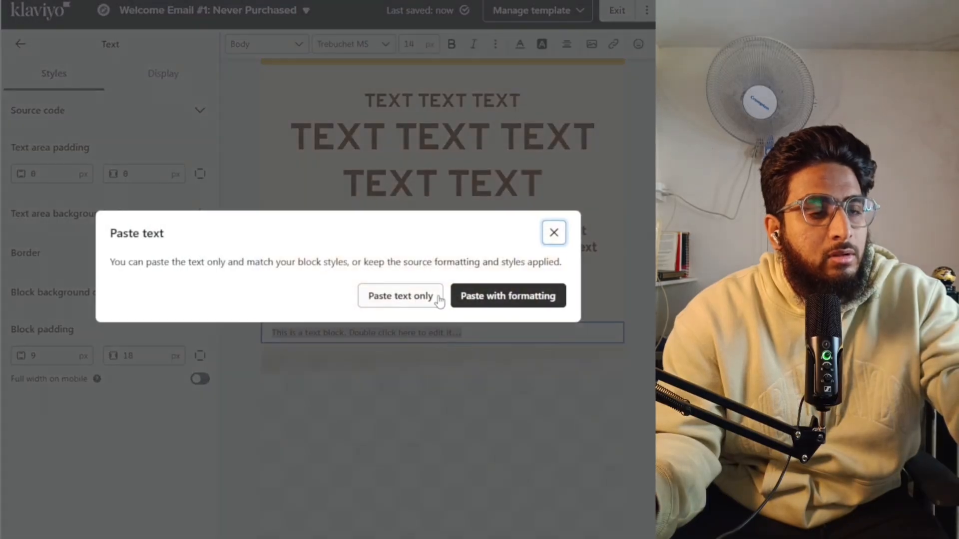
pyautogui.click(400, 296)
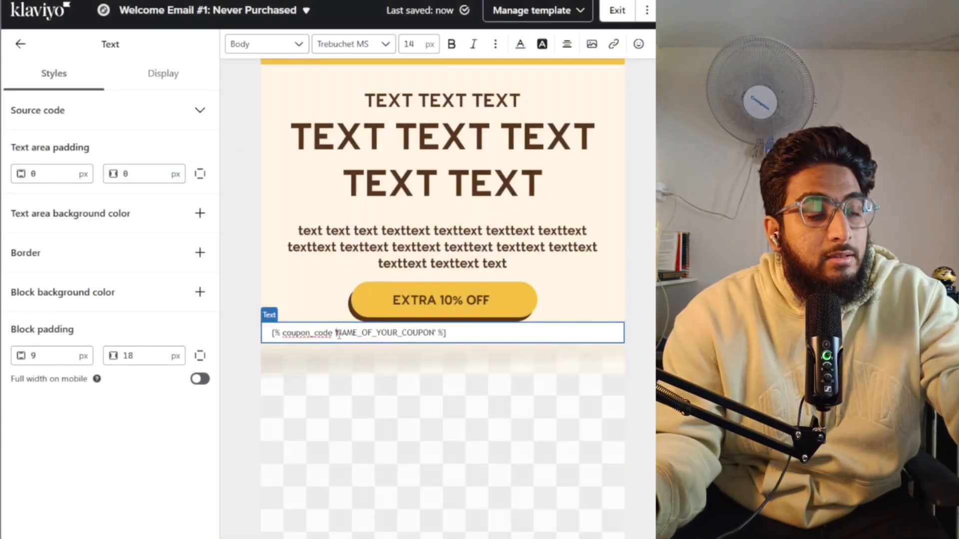
# - Replace the NAME_OF_YOUR_COUPON placeholder in the coupon tag with ytwelcome
pyautogui.moveTo(339, 334); pyautogui.dragTo(434, 333)
pyautogui.press('BackSpace')
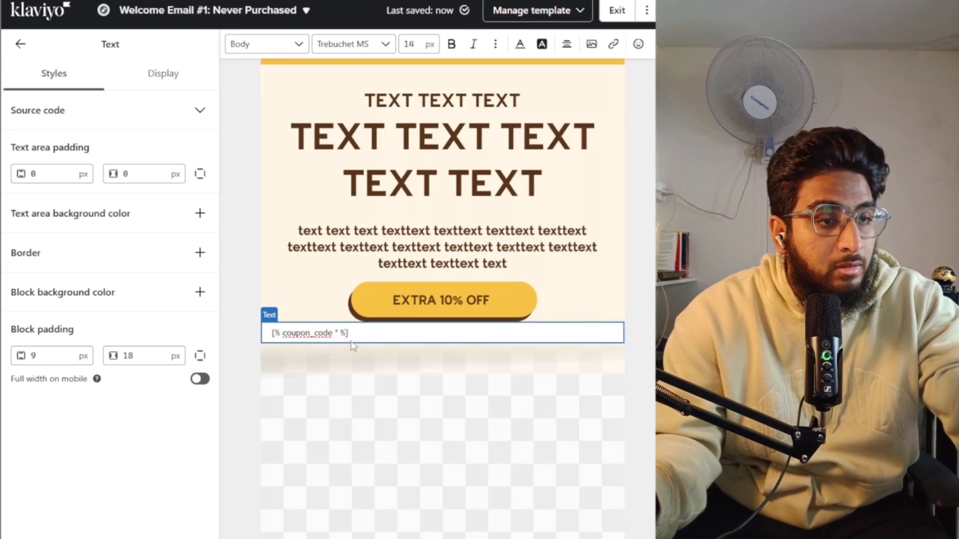
pyautogui.hotkey('ctrl', 'z')
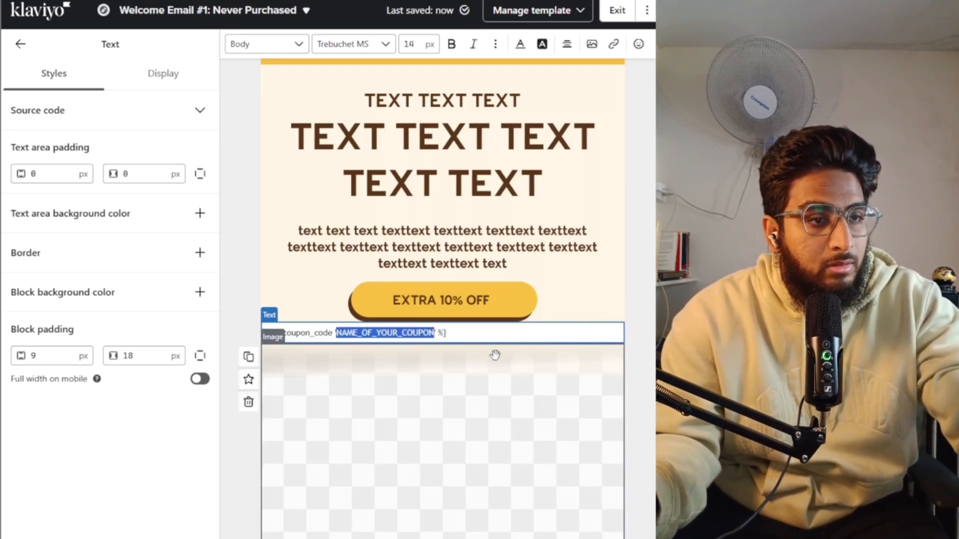
pyautogui.press('BackSpace')
pyautogui.write('yt')
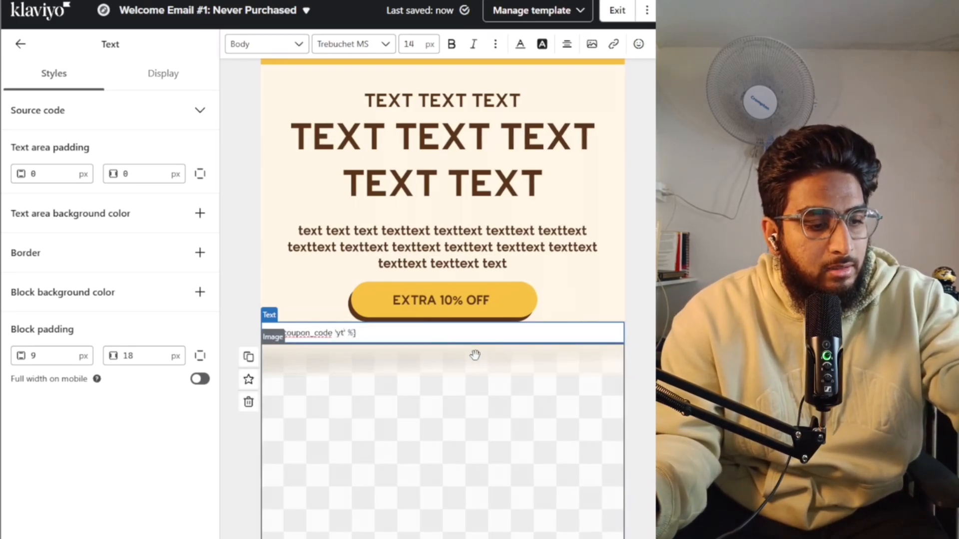
pyautogui.write('welcom')
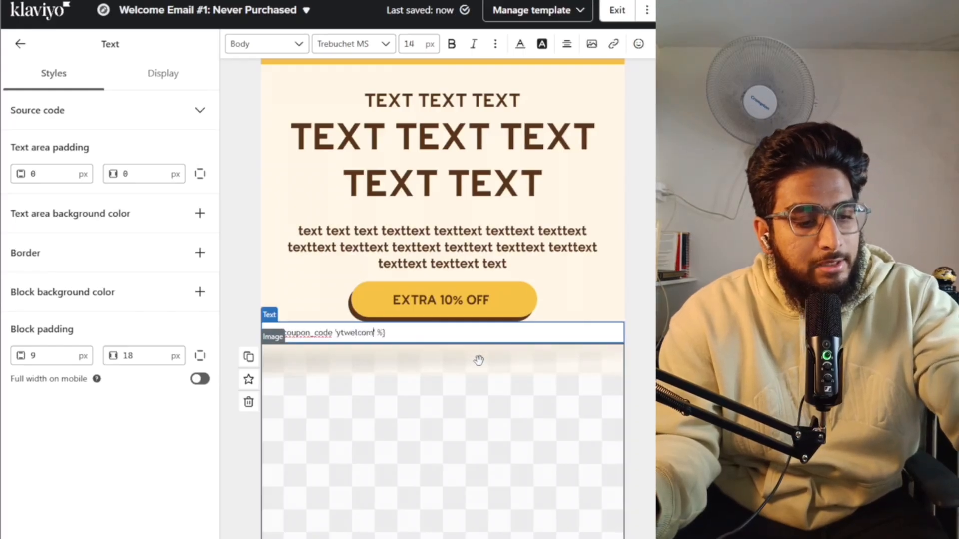
pyautogui.write('e')
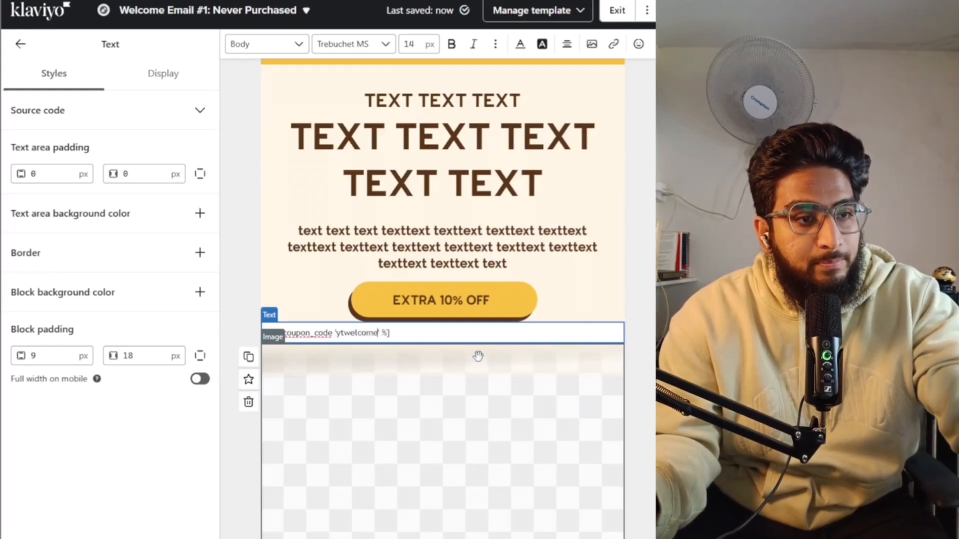
pyautogui.click(490, 412)
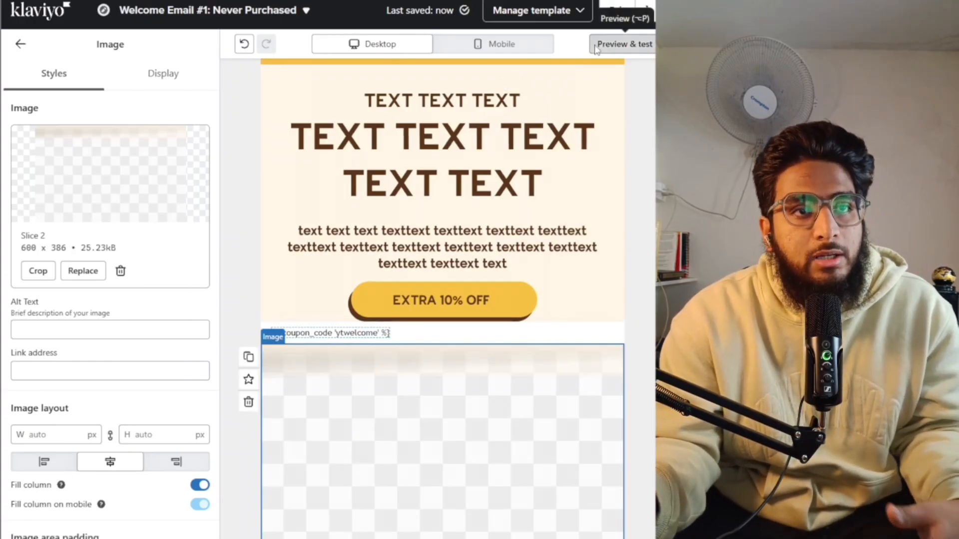
# - Preview the email and examine how the coupon tag renders below the EXTRA 10% OFF button
pyautogui.click(596, 46)
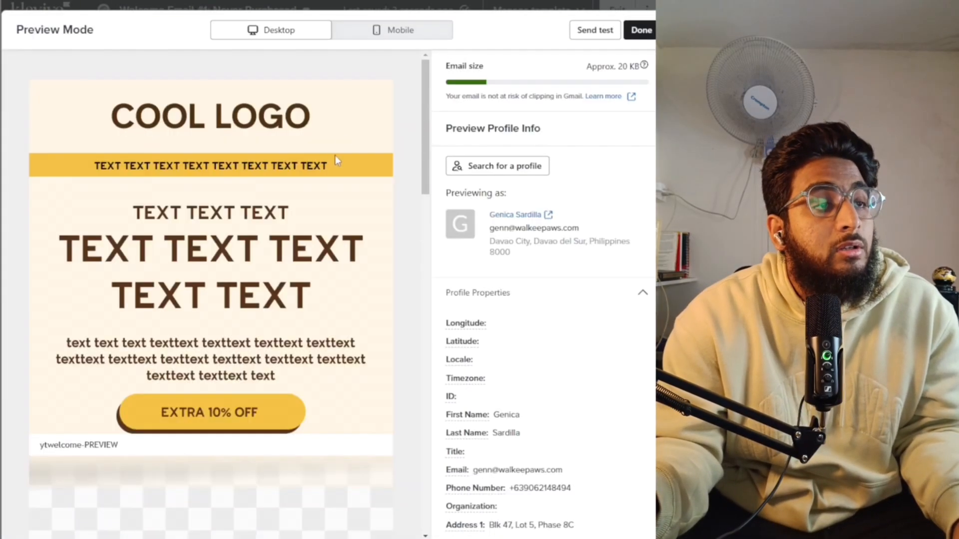
pyautogui.scroll(-3, 296, 316)
pyautogui.moveTo(133, 323); pyautogui.dragTo(181, 330)
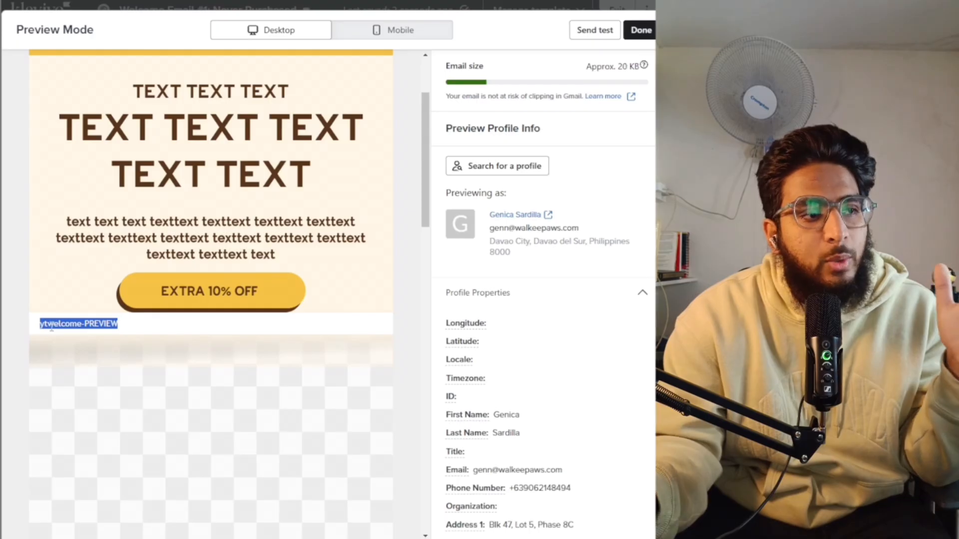
pyautogui.moveTo(30, 323); pyautogui.dragTo(150, 329)
pyautogui.click(158, 338)
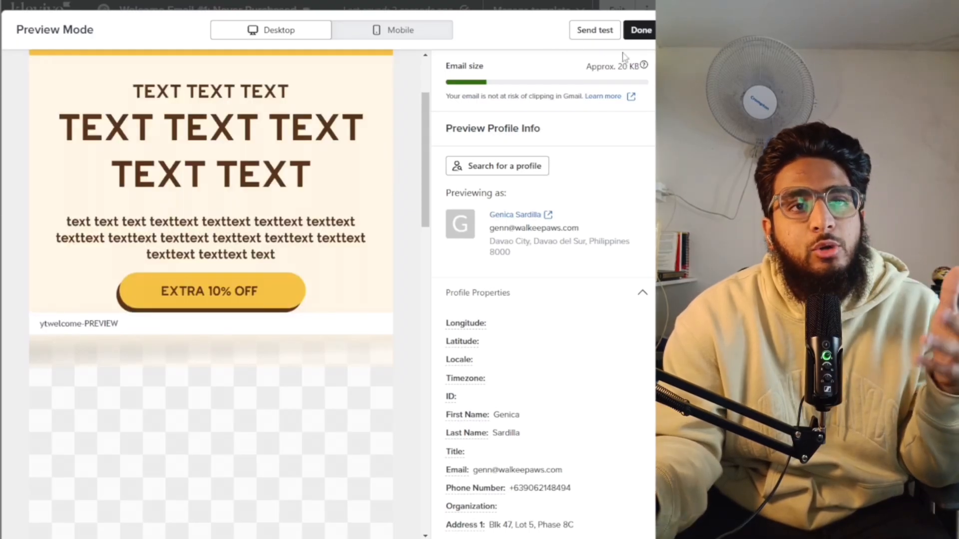
pyautogui.click(635, 38)
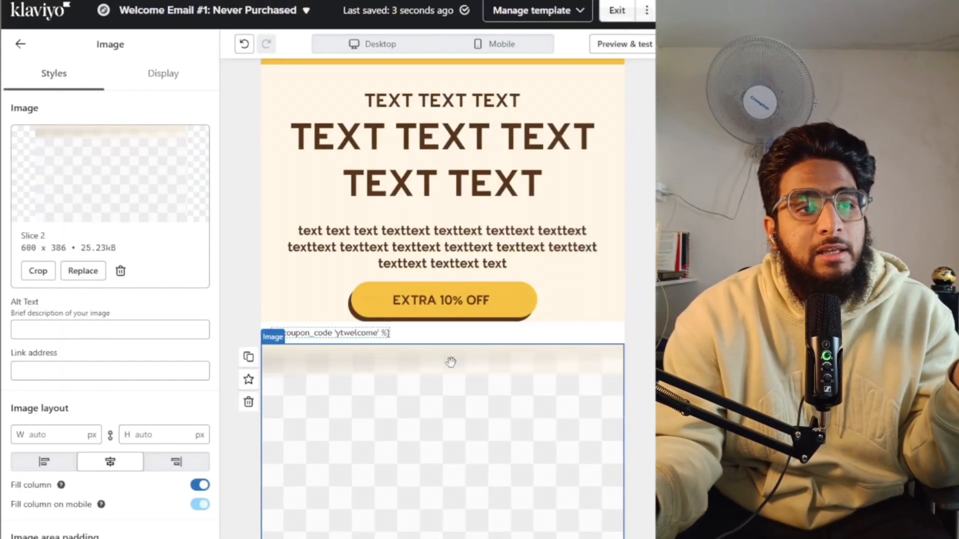
# - Leave the finished email, return to the flow, and open the flow's Review and turn on settings
pyautogui.click(388, 334)
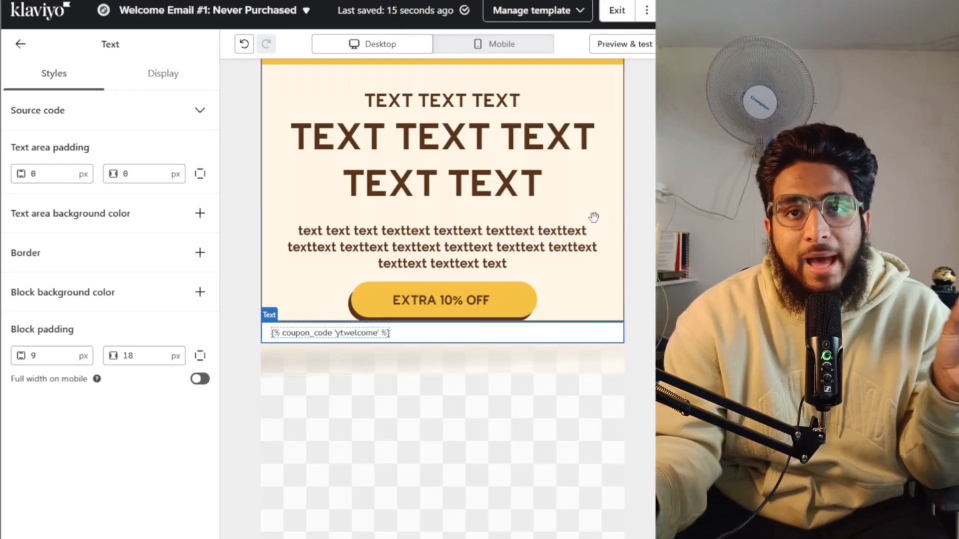
pyautogui.scroll(2, 534, 65)
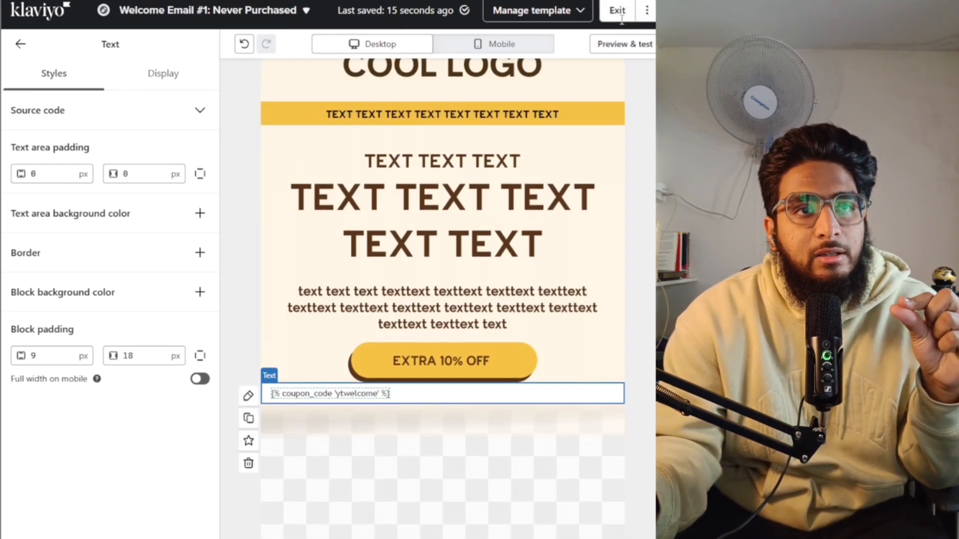
pyautogui.click(619, 15)
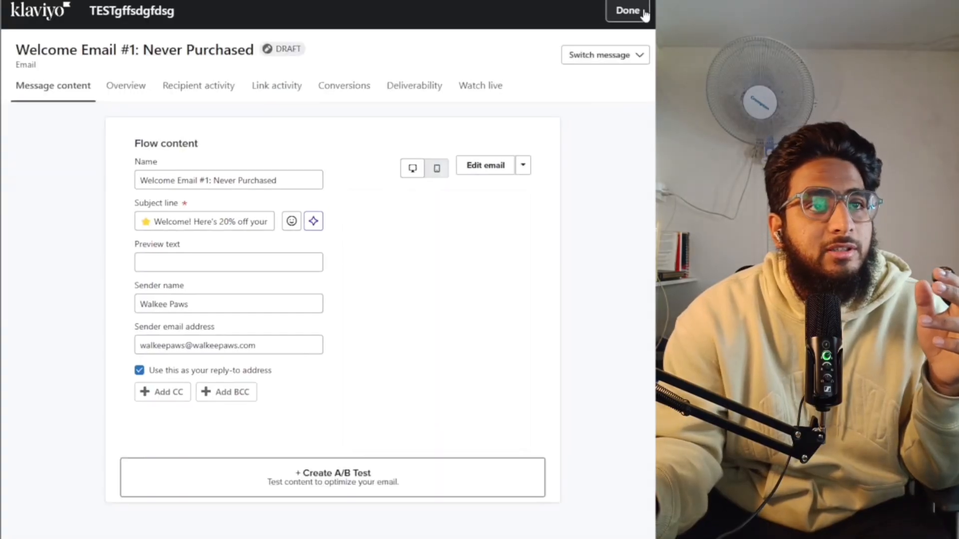
pyautogui.click(628, 11)
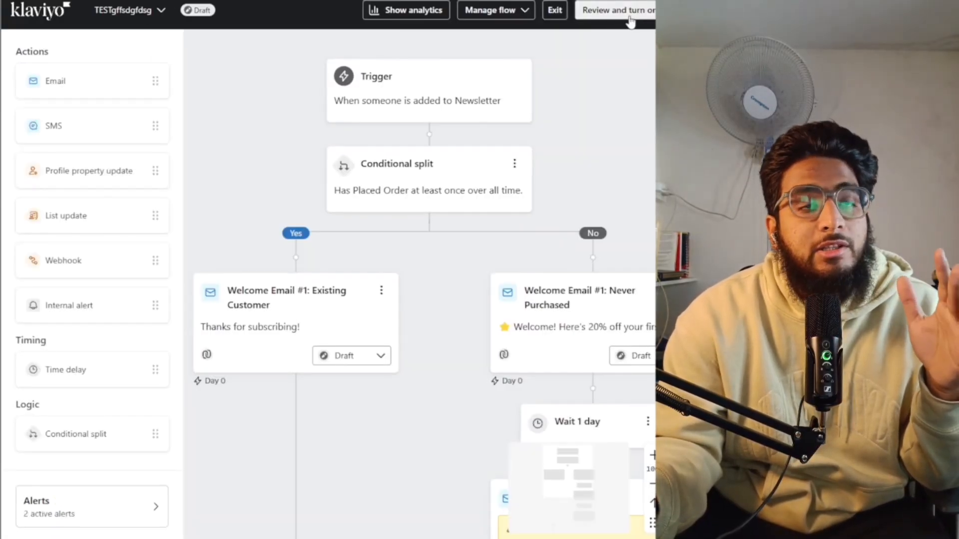
pyautogui.click(619, 11)
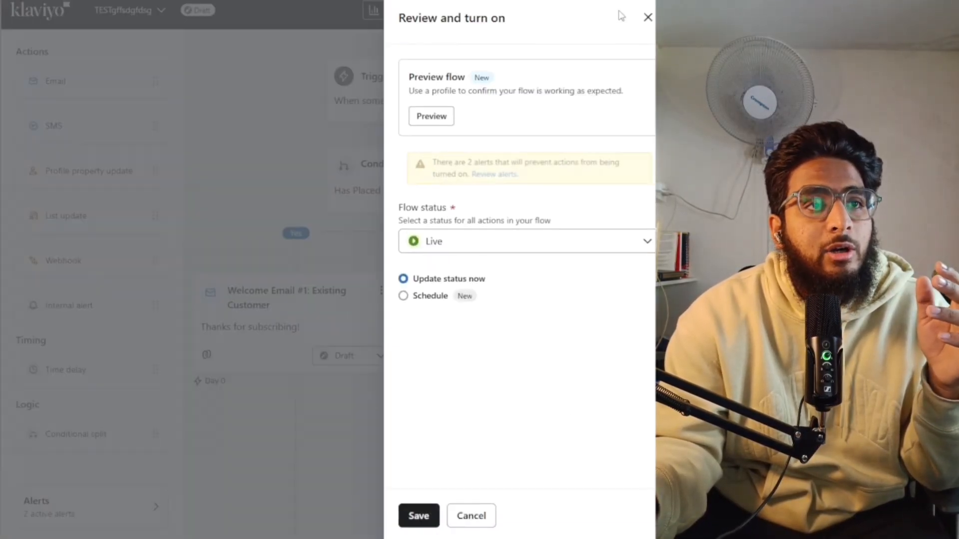
pyautogui.click(457, 254)
pyautogui.click(456, 272)
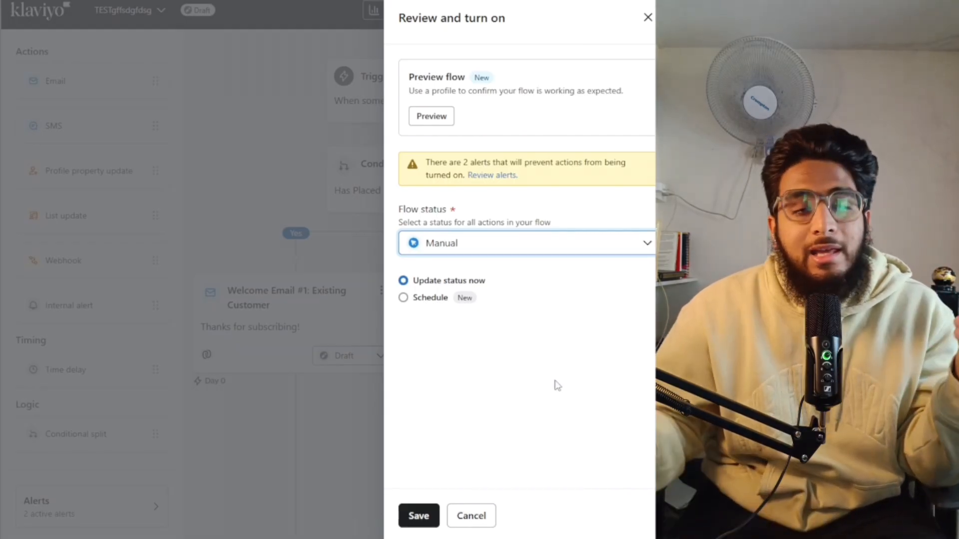
pyautogui.click(471, 516)
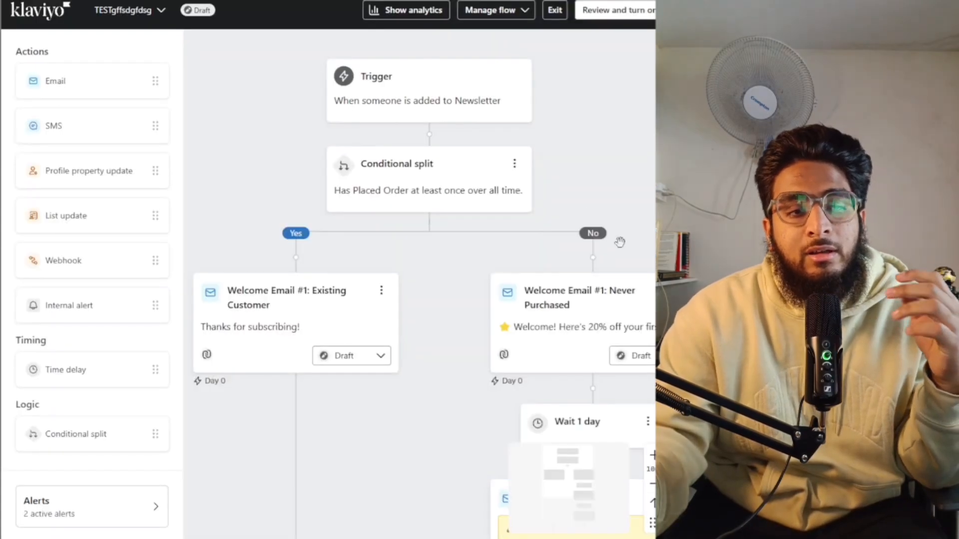
# - Examine the welcome flow's layout from the newsletter trigger and conditional split down to the emails and one-day delays
pyautogui.click(652, 483)
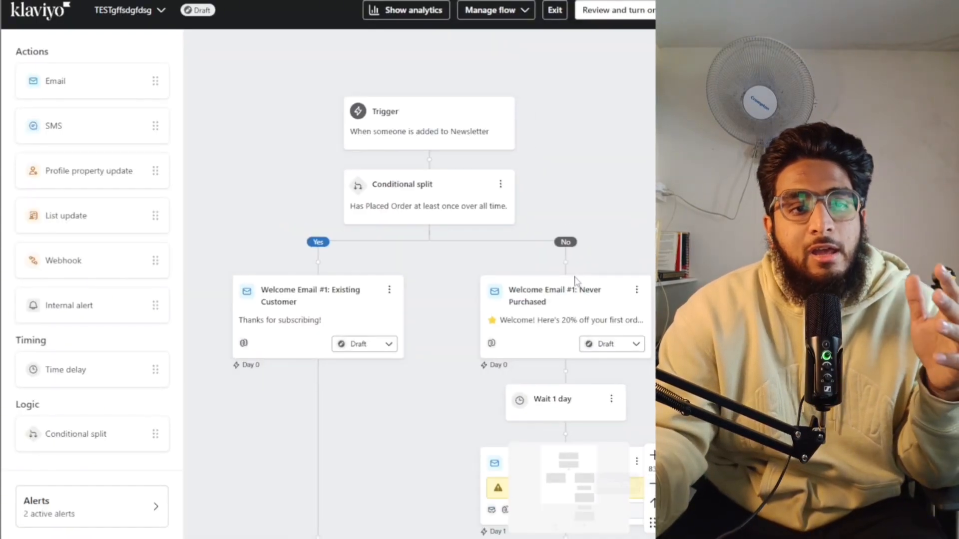
pyautogui.click(652, 483)
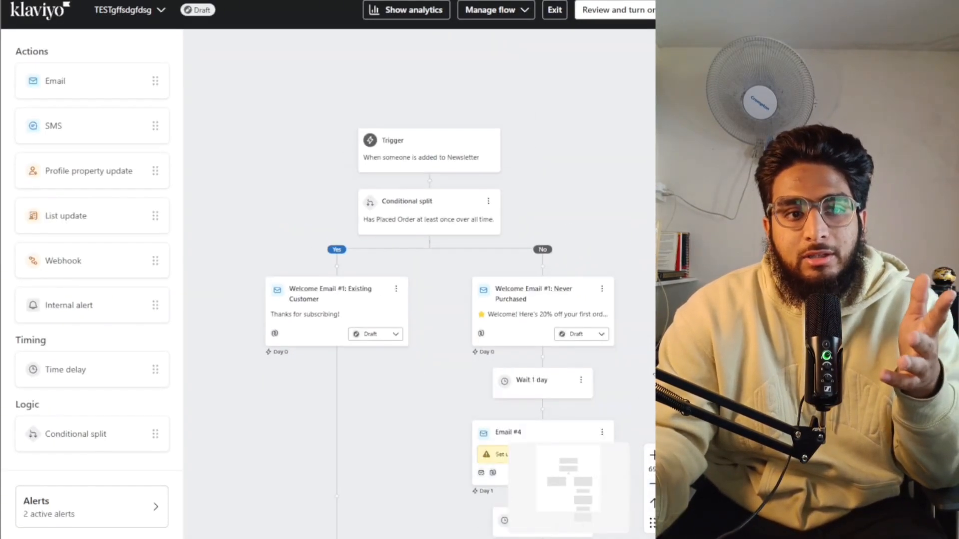
pyautogui.click(653, 455)
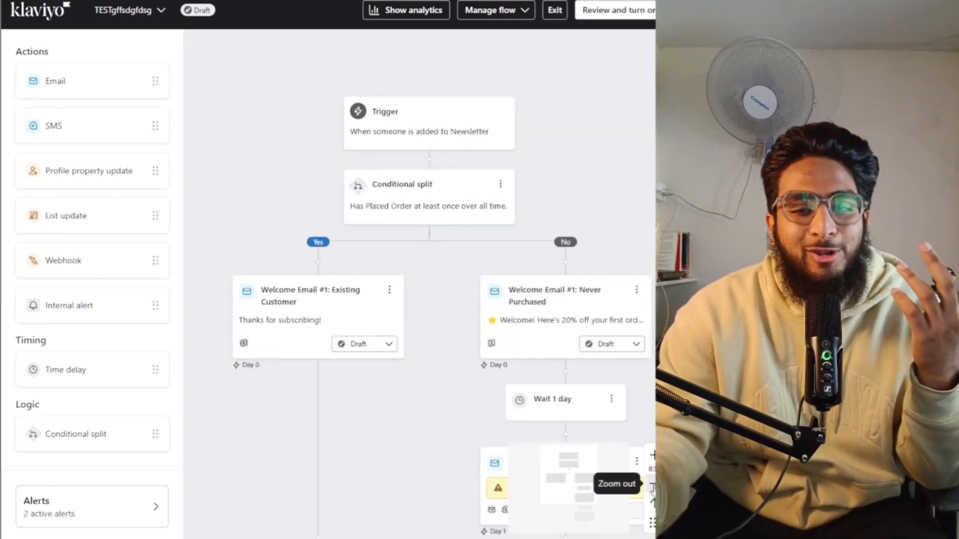
pyautogui.click(652, 483)
pyautogui.scroll(-3, 638, 245)
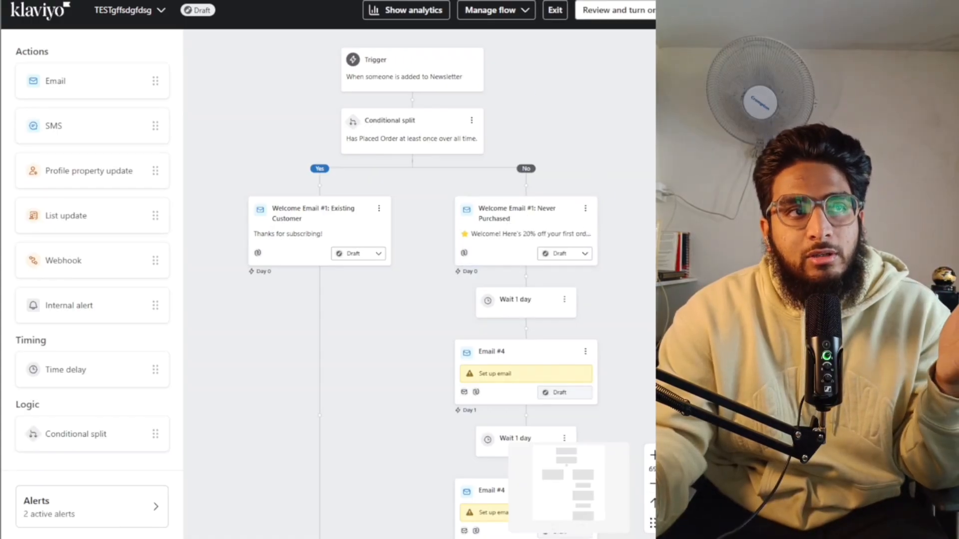
pyautogui.moveTo(644, 538)
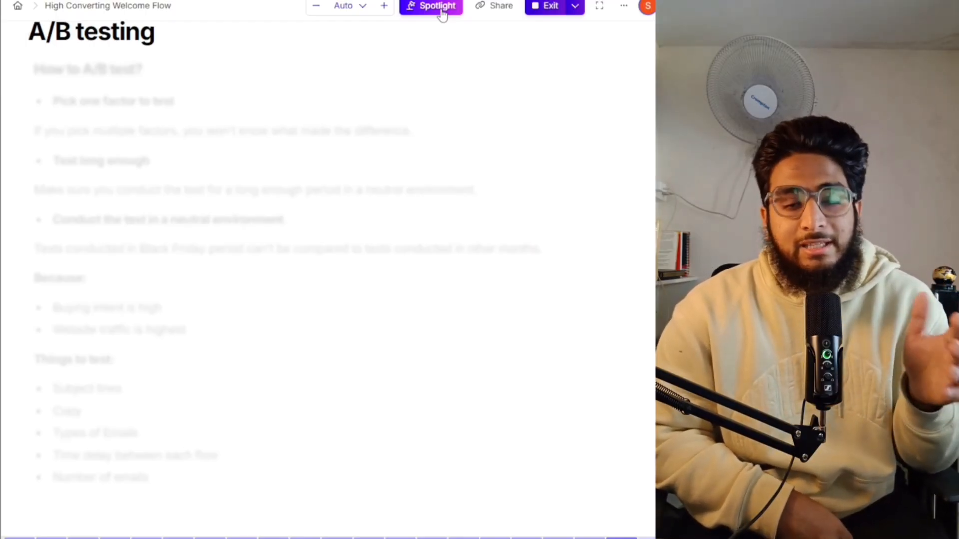
# - Go through the A/B testing slide's points in spotlight mode, from how to A/B test to the number of emails
pyautogui.press('Down')
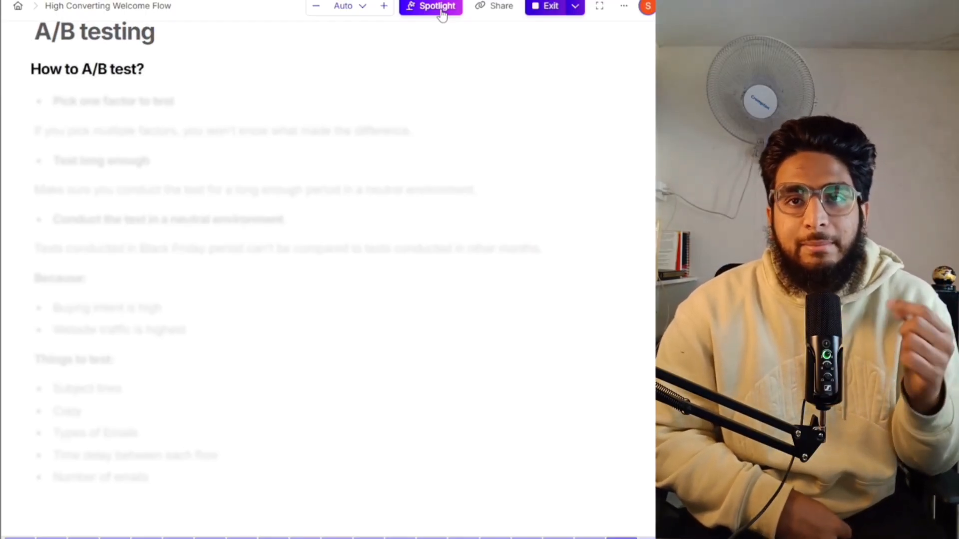
pyautogui.press('Down')
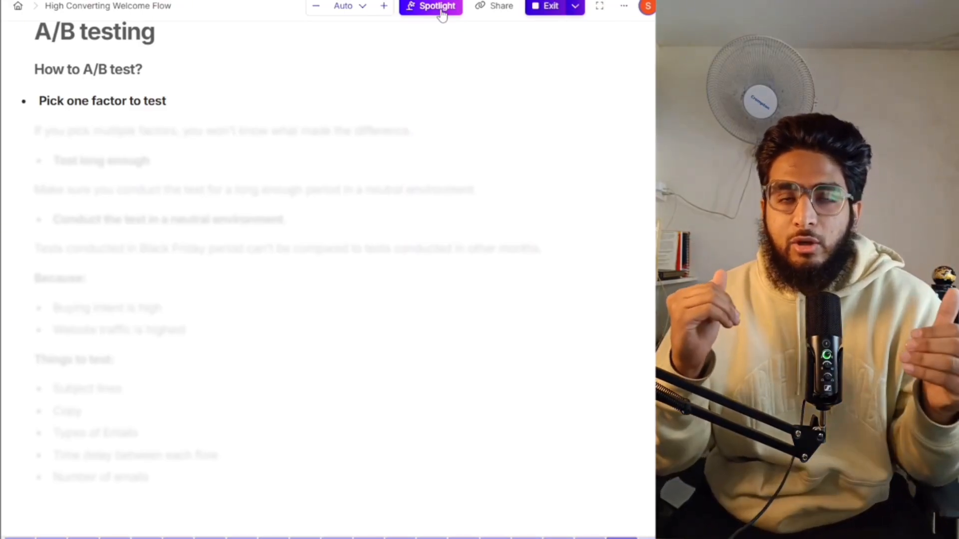
pyautogui.press('Down')
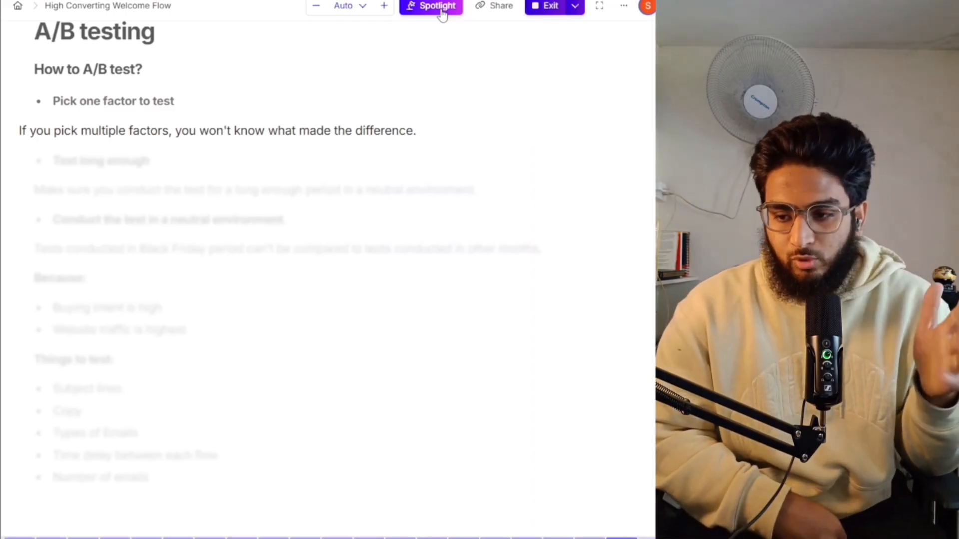
pyautogui.press('Down')
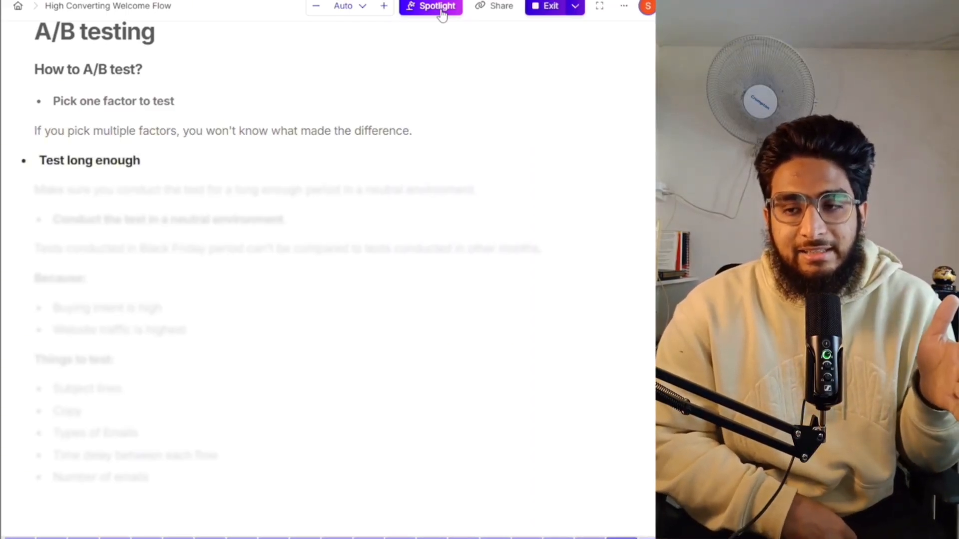
pyautogui.press('Down')
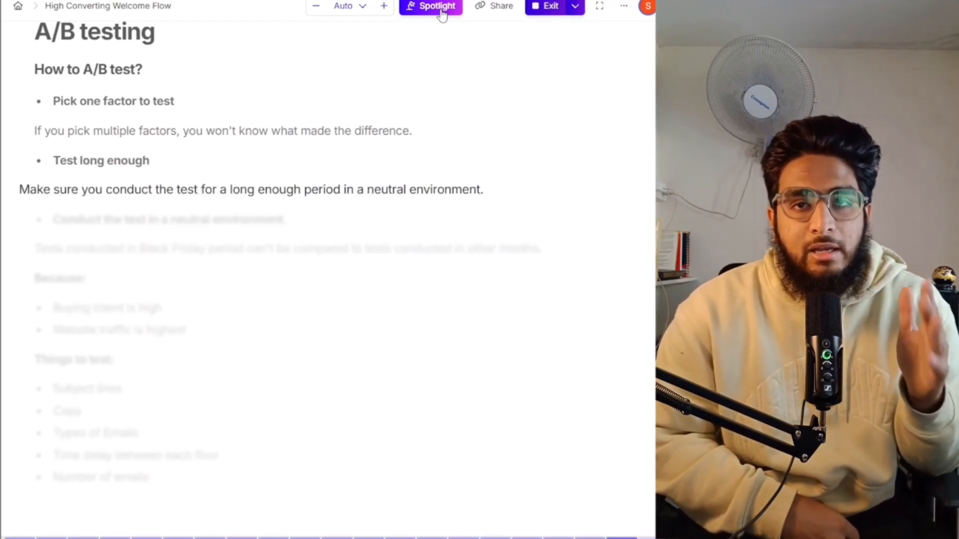
pyautogui.press('Down')
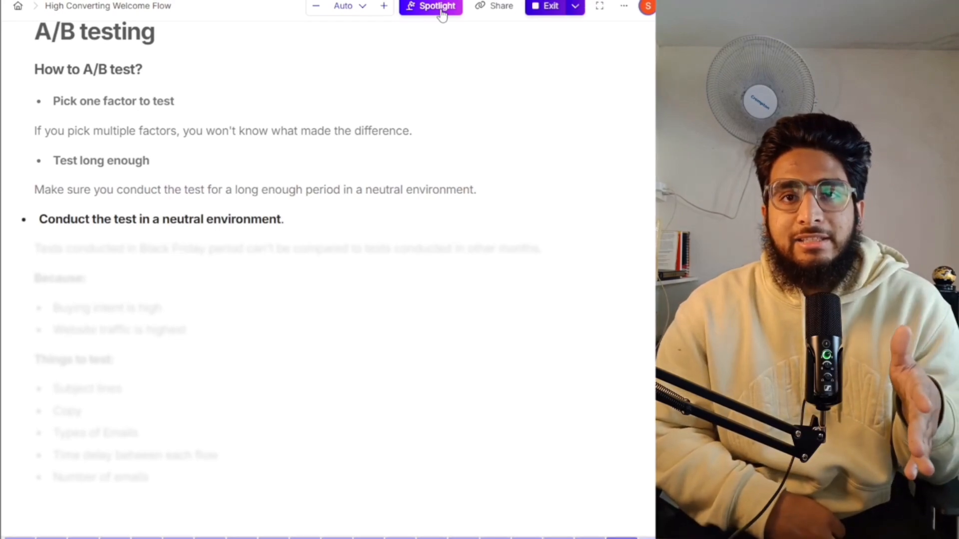
pyautogui.press('Down')
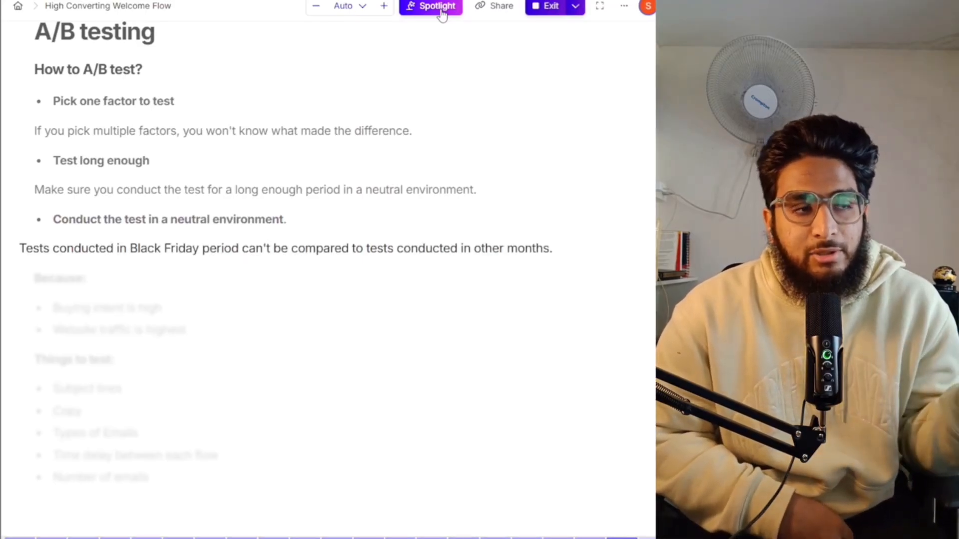
pyautogui.press('Down')
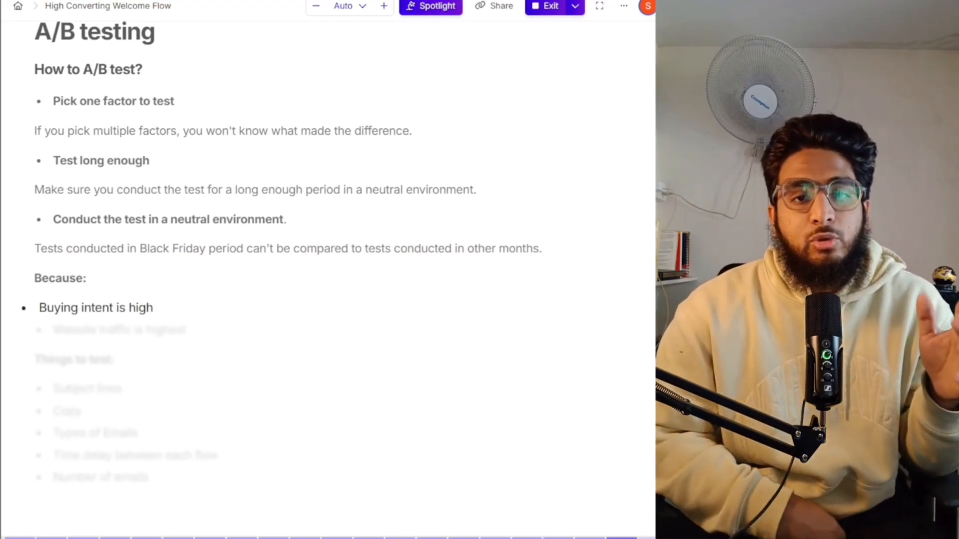
pyautogui.press('Down')
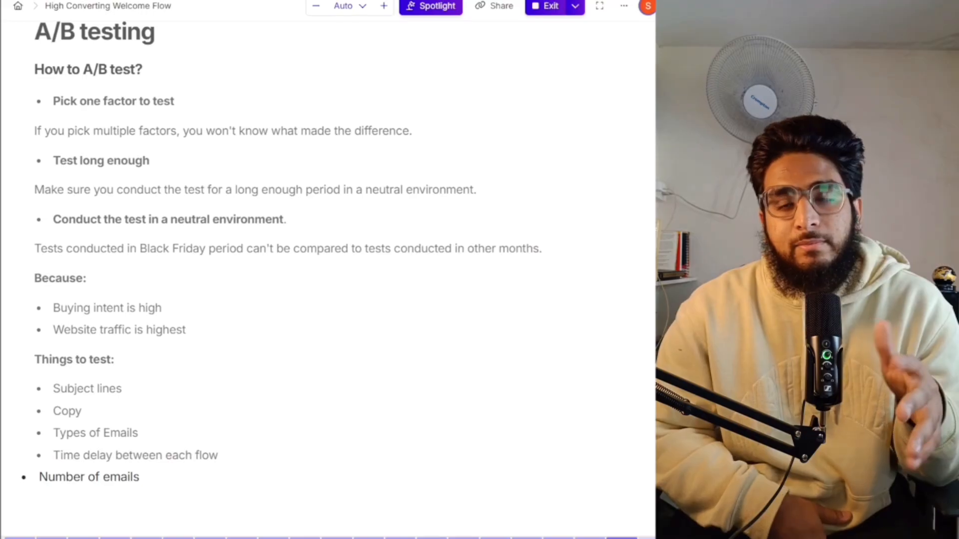
# - Advance to the Bonus Tips slide and go through its tips one at a time in spotlight mode
pyautogui.press('Right')
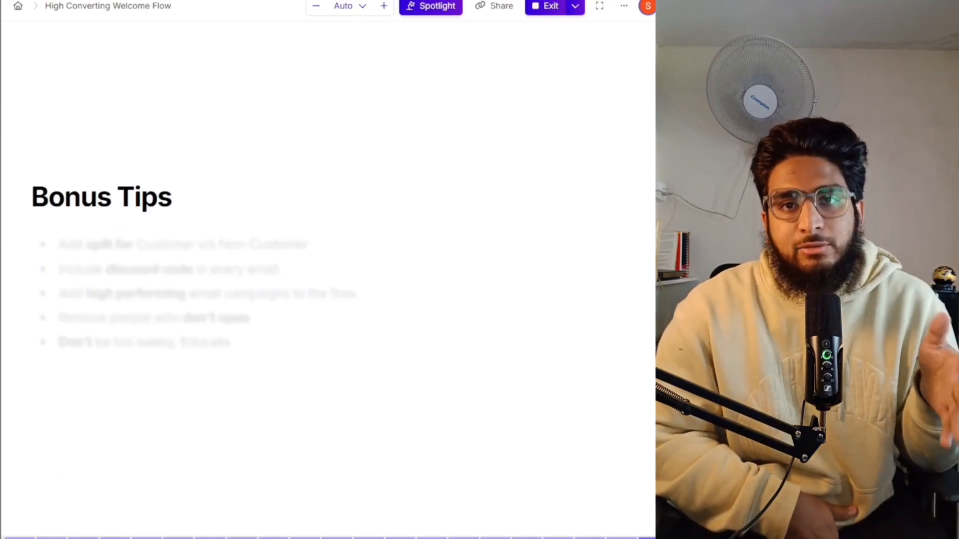
pyautogui.press('Right')
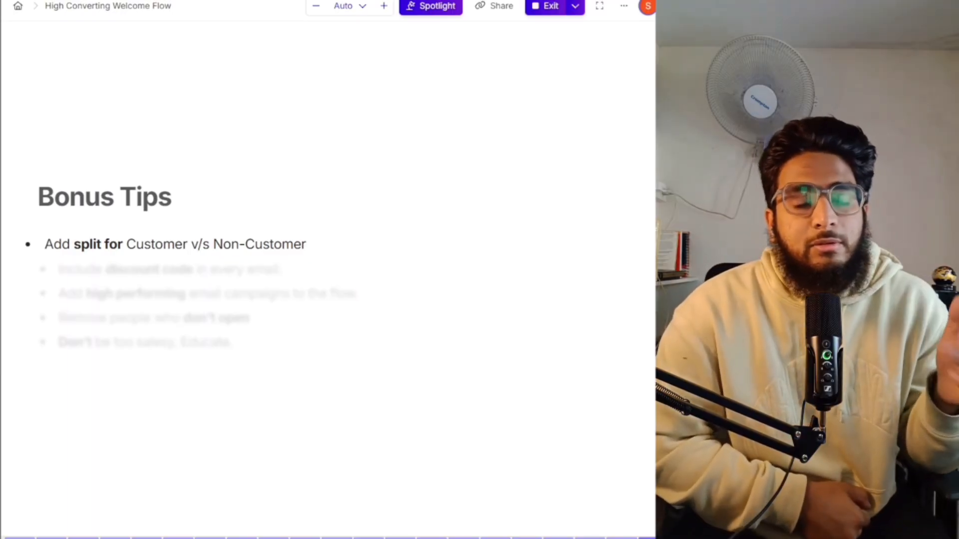
pyautogui.press('Down')
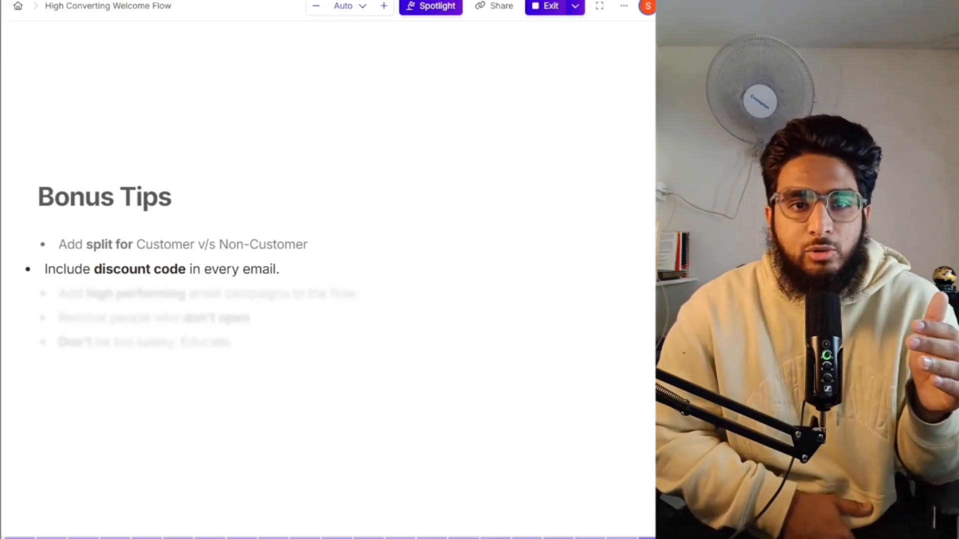
pyautogui.press('Down')
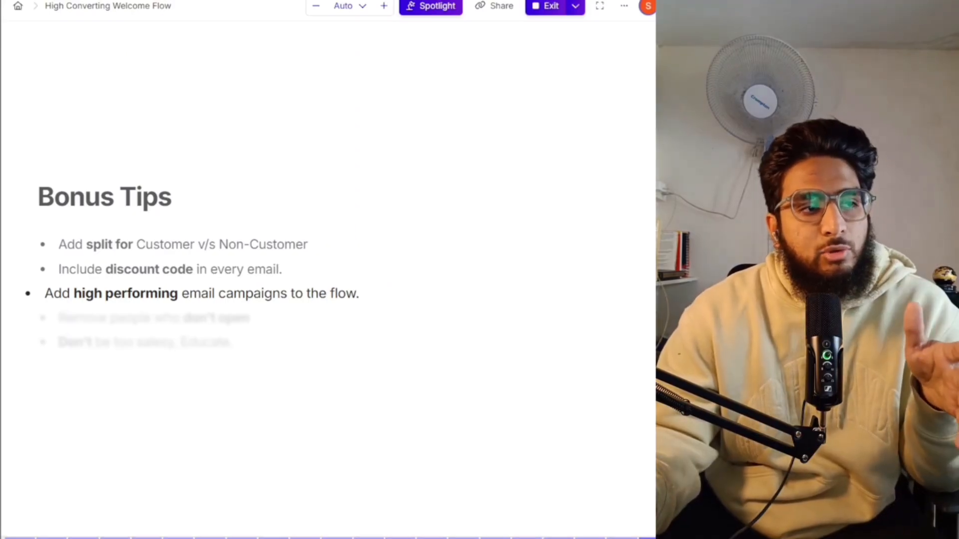
pyautogui.press('Down')
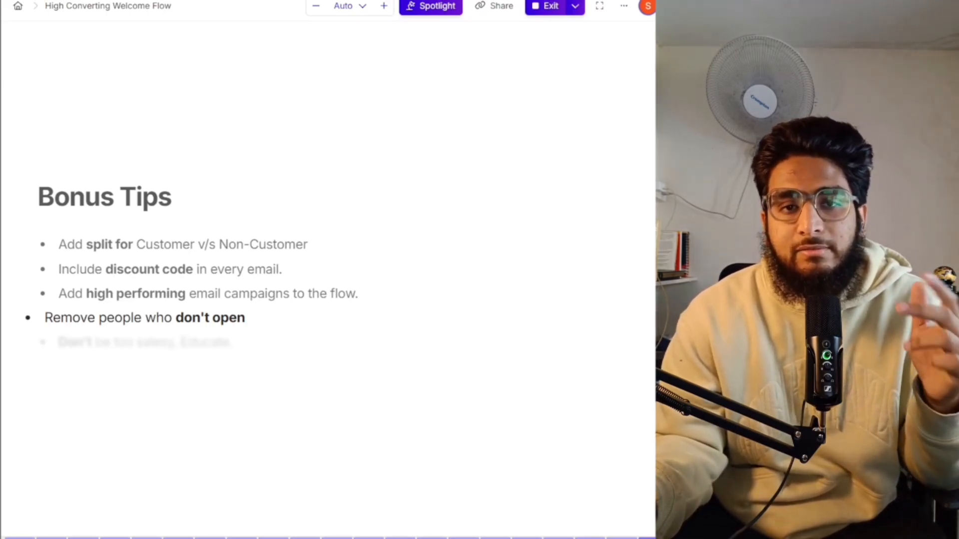
pyautogui.press('Down')
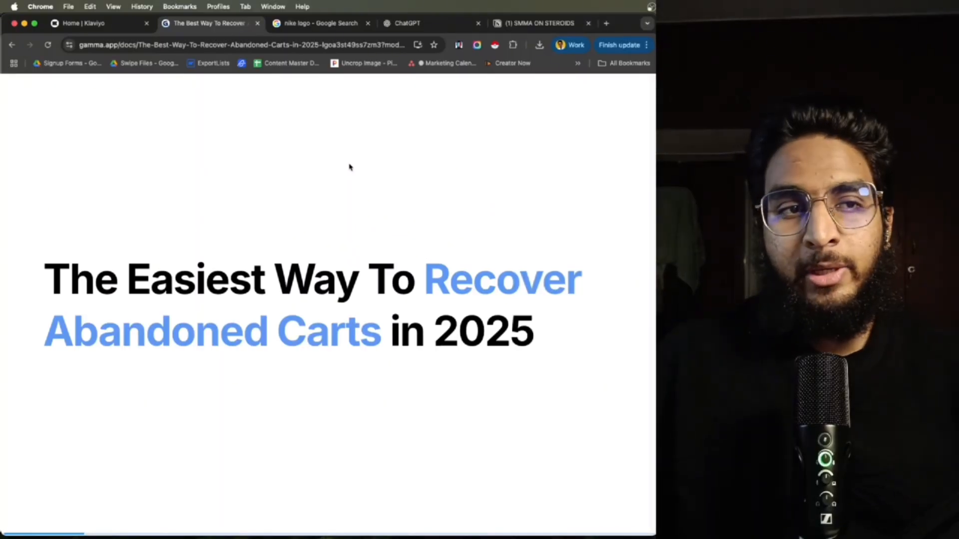
# - Advance the abandoned cart presentation to the strategy slide and view the Chewy email example enlarged
pyautogui.press('Right')
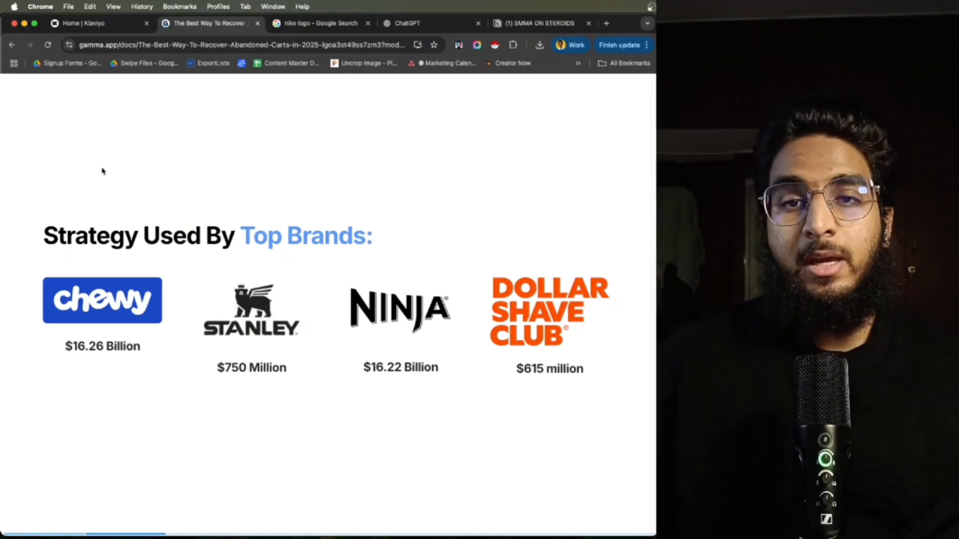
pyautogui.press('Right')
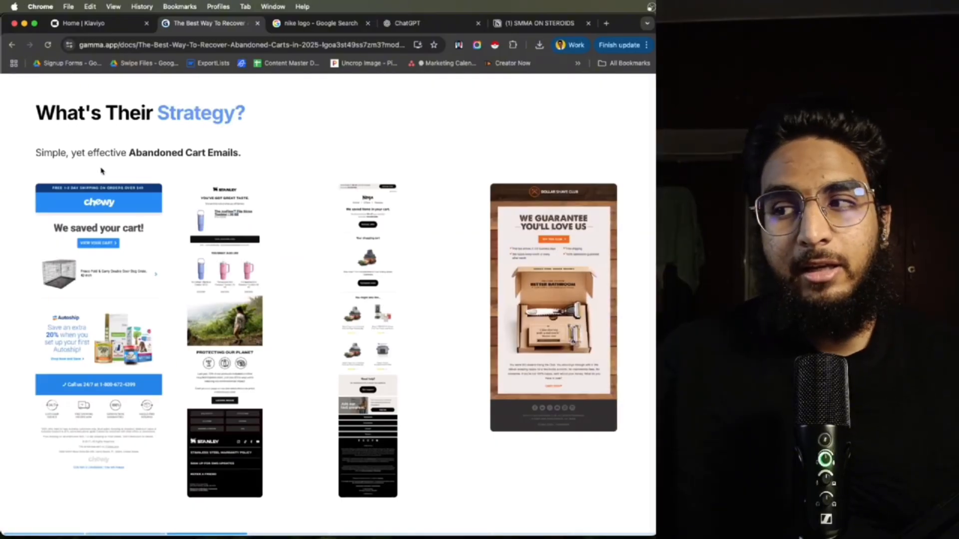
pyautogui.click(96, 239)
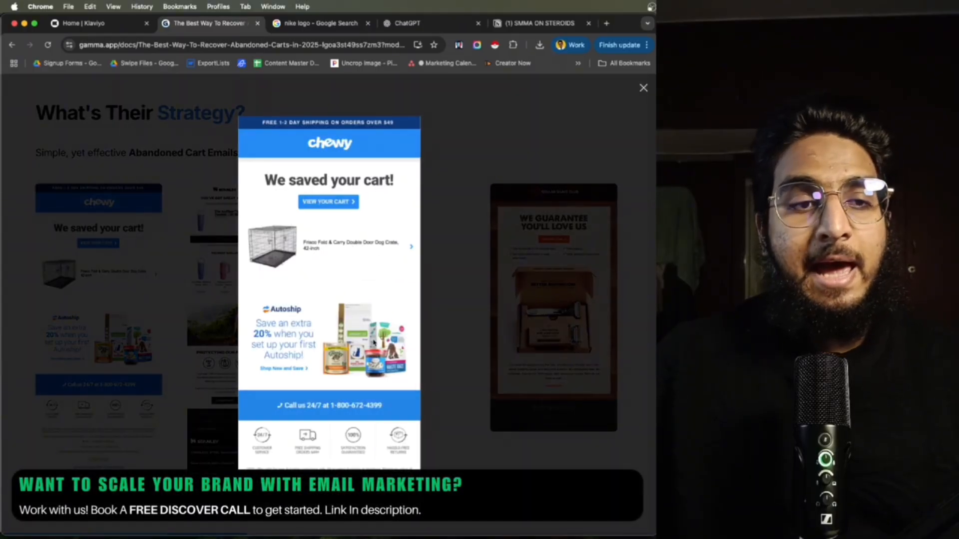
pyautogui.click(441, 353)
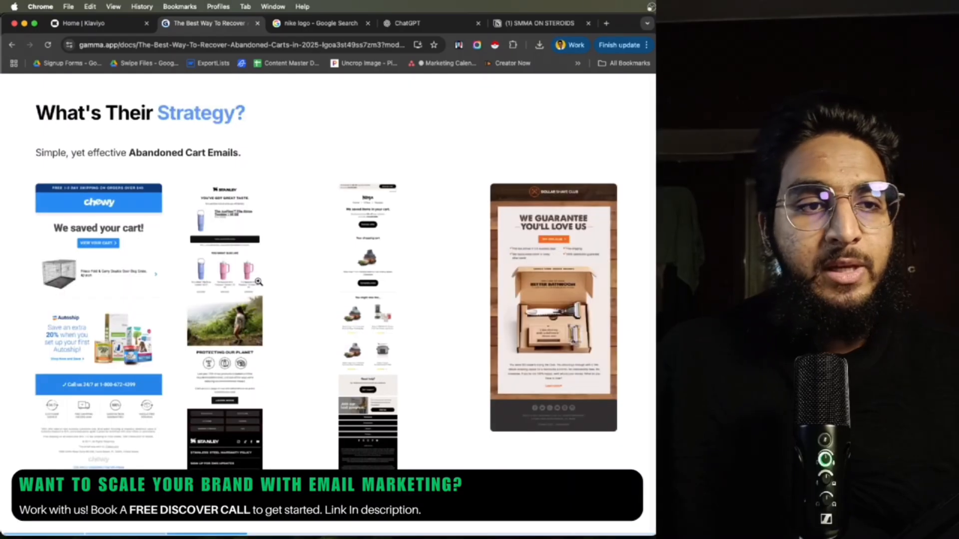
# - View the Stanley and Dollar Shave Club abandoned cart emails enlarged, including the Stanley product and recommendation sections
pyautogui.click(236, 241)
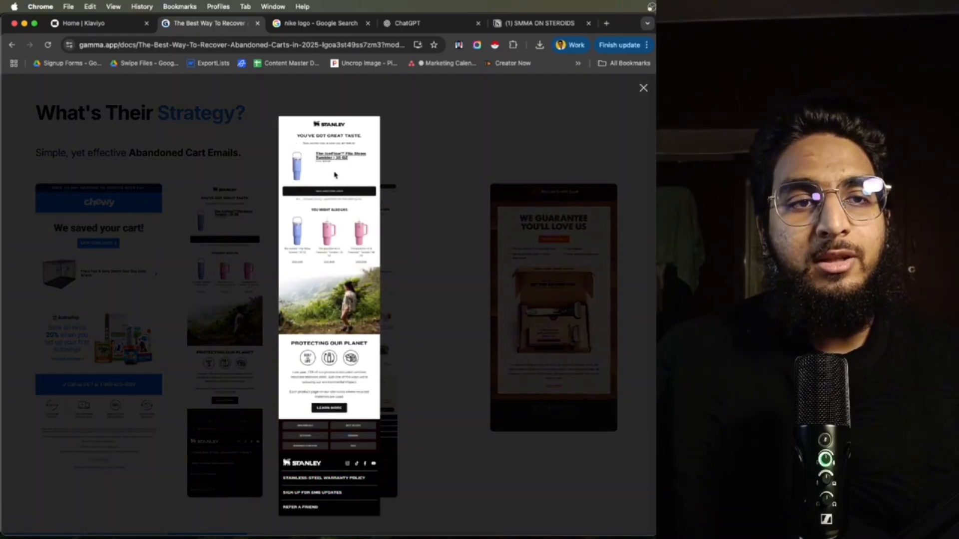
pyautogui.scroll(5, 352, 160)
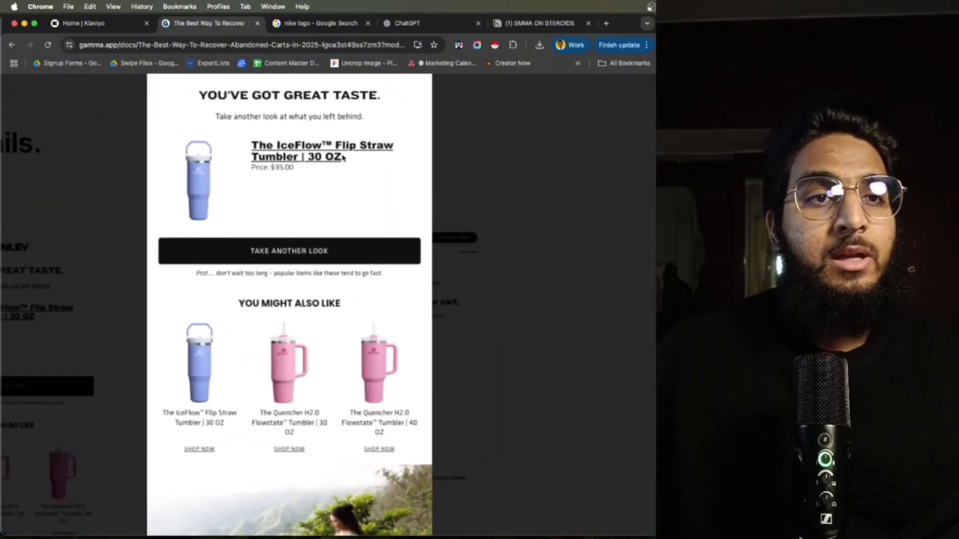
pyautogui.scroll(3, 344, 159)
pyautogui.scroll(-2, 318, 316)
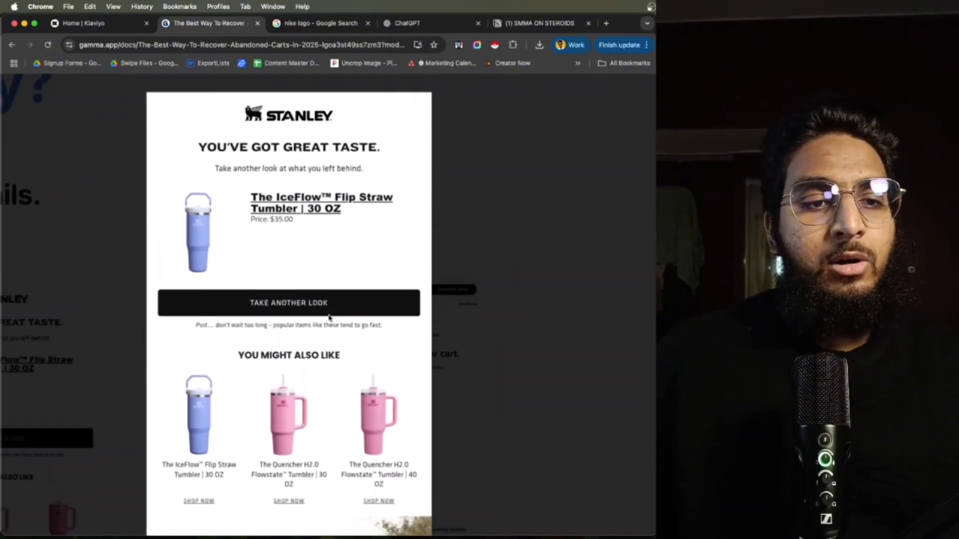
pyautogui.click(478, 368)
pyautogui.scroll(-5, 479, 367)
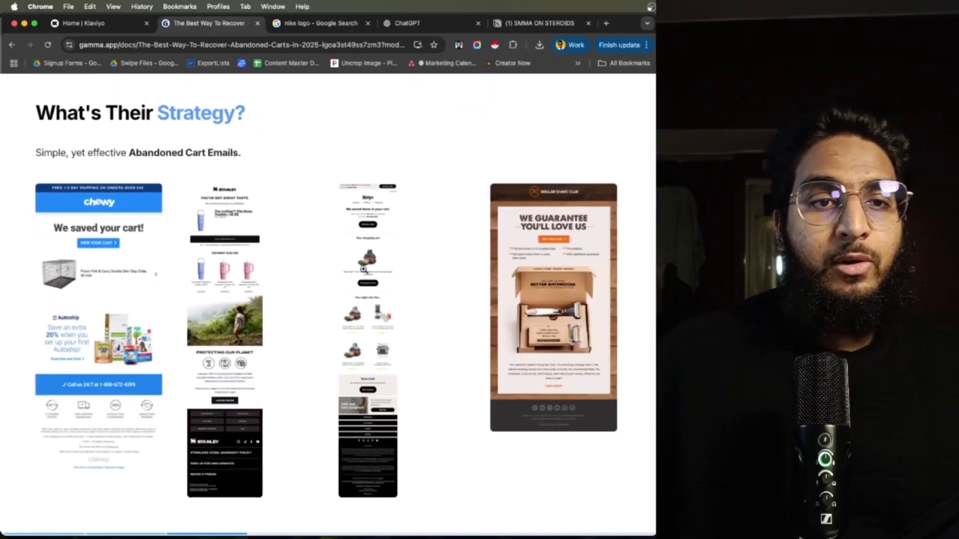
pyautogui.click(521, 251)
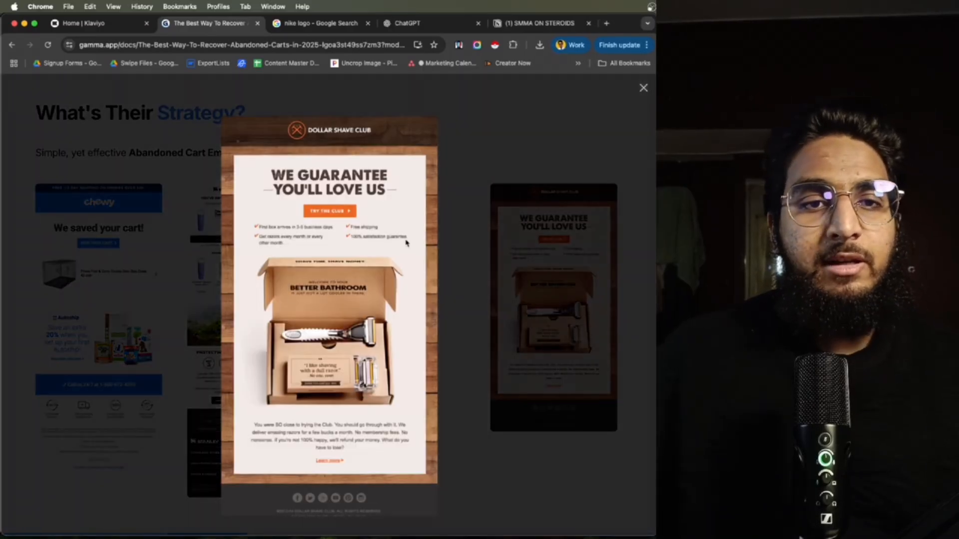
pyautogui.click(489, 230)
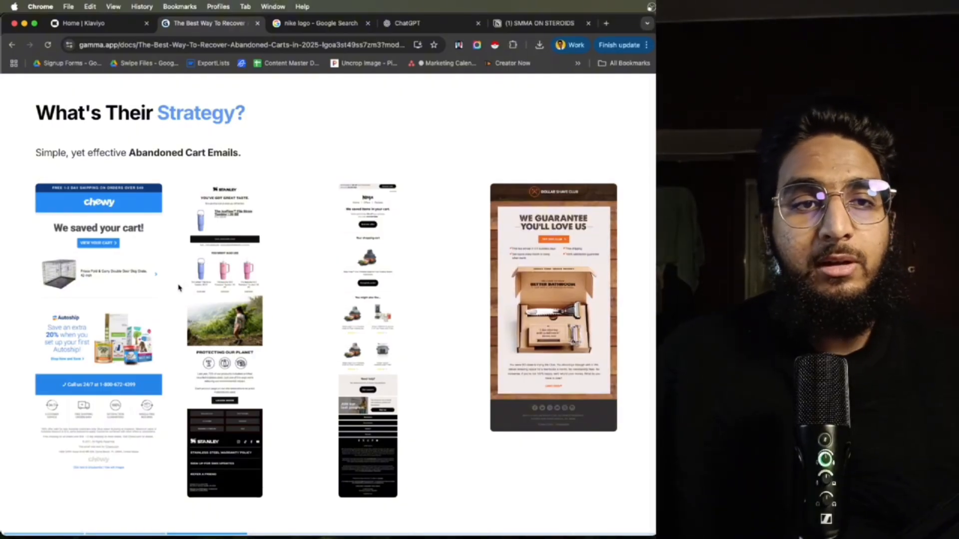
# - Advance to the High Converting Abandoned Email Checklist slide, and switch to the Klaviyo dashboard
pyautogui.press('Right')
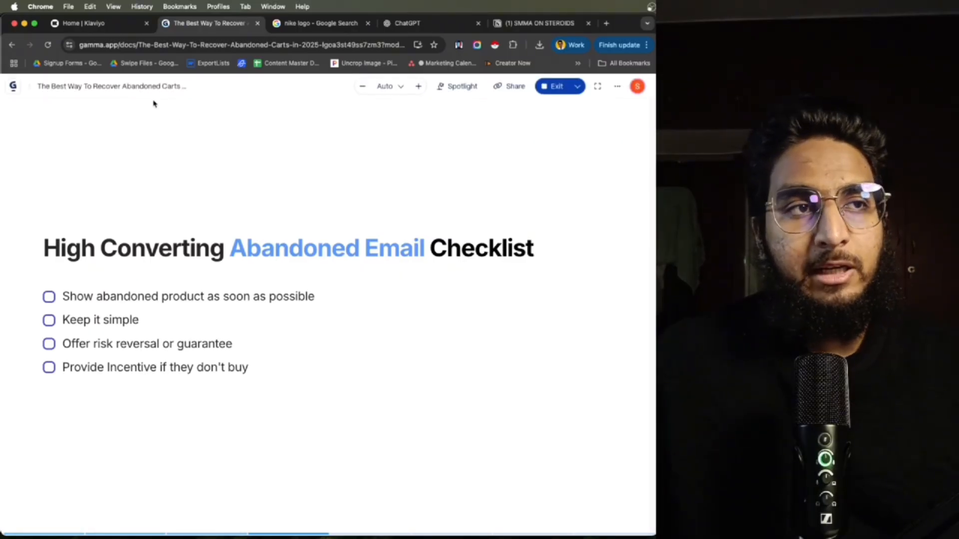
pyautogui.click(100, 25)
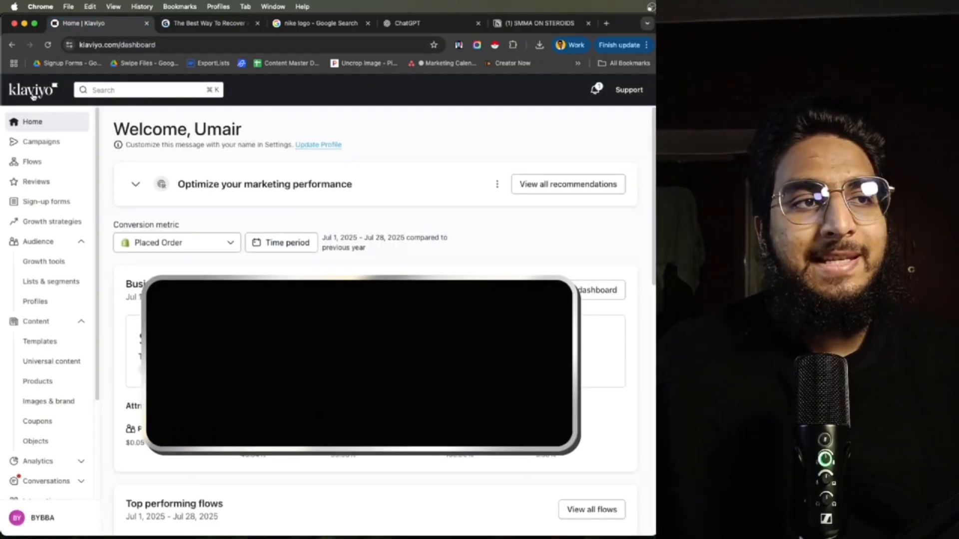
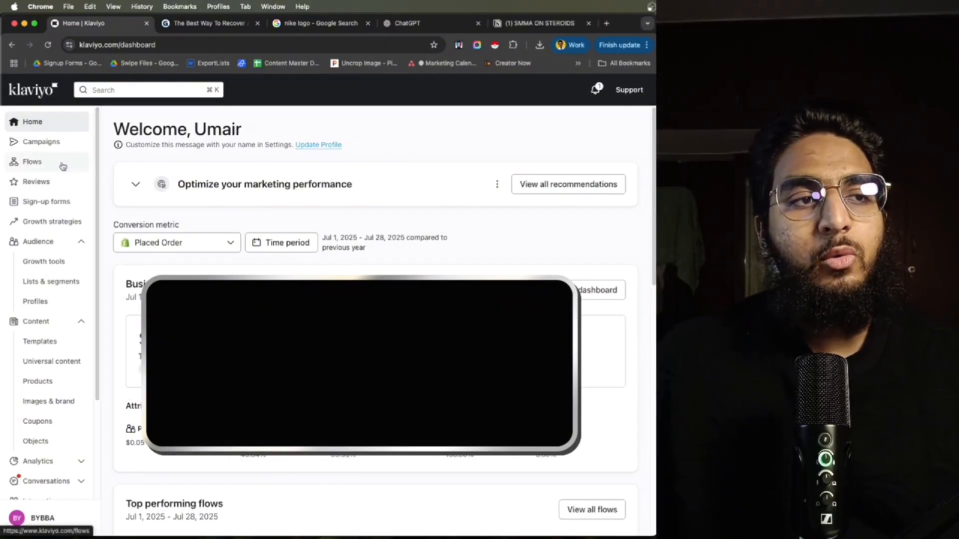
# - Create a flow from the email-and-SMS Abandoned Cart Reminder template with the Added to Cart trigger, searching the flow library for "abandoned cart"
pyautogui.click(26, 163)
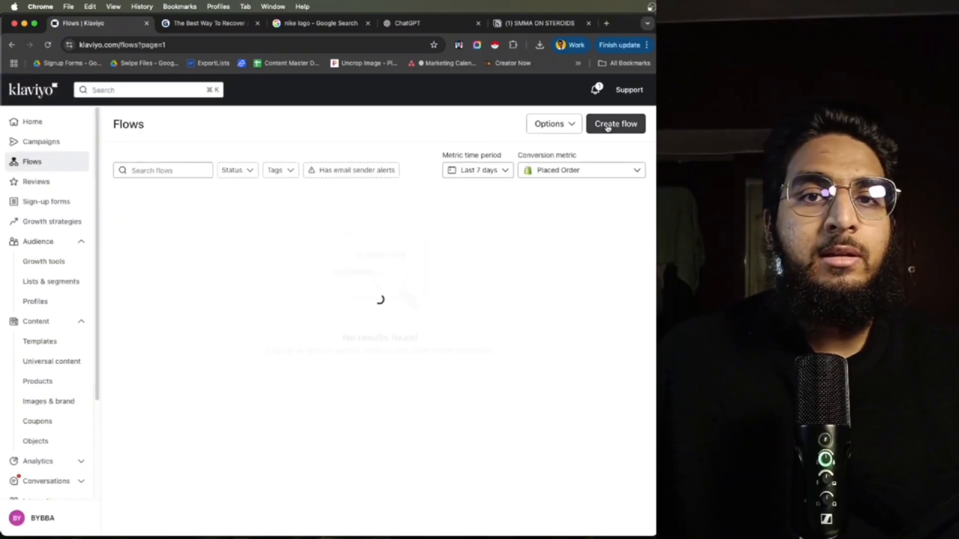
pyautogui.click(616, 124)
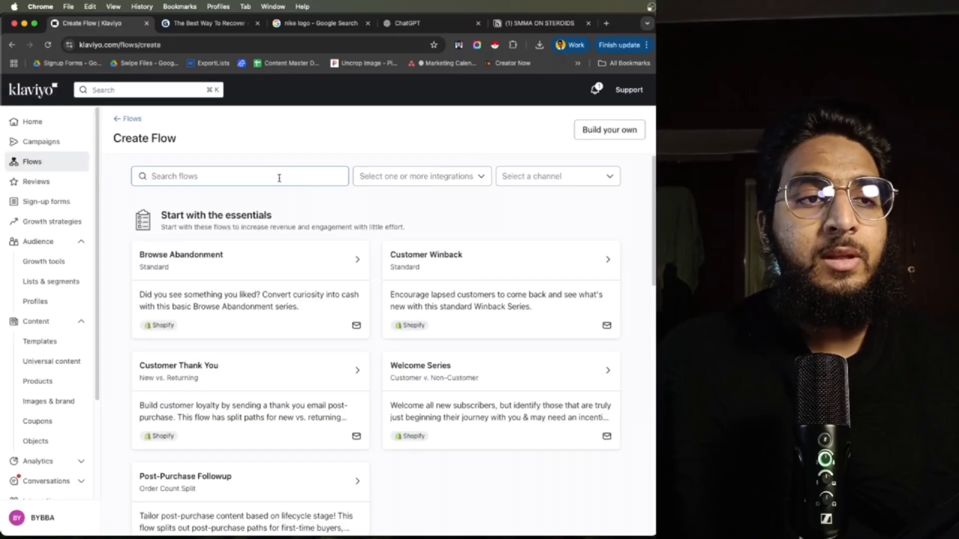
pyautogui.click(278, 177)
pyautogui.write('abandoned cart')
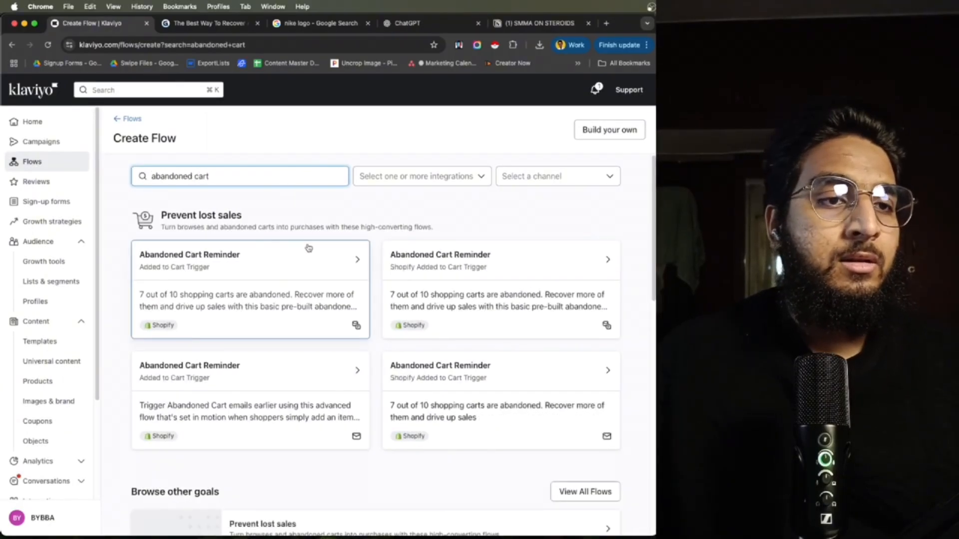
pyautogui.click(328, 272)
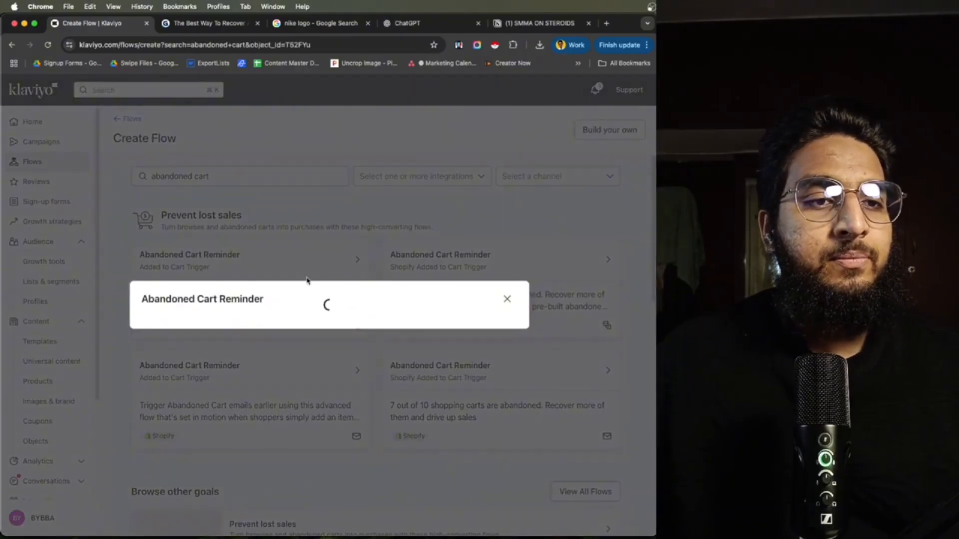
pyautogui.click(506, 473)
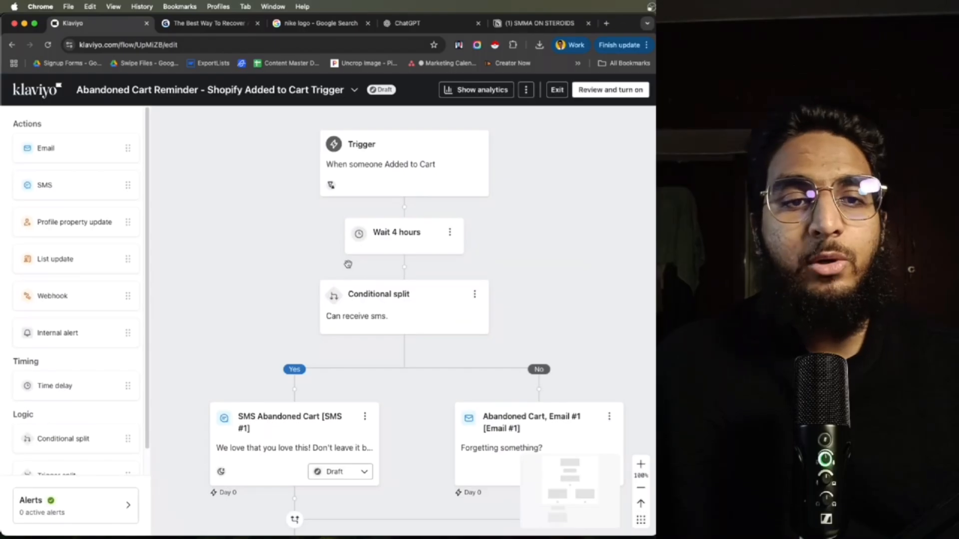
# - Examine the abandoned cart flow's structure from trigger to last email, including the details of the SMS #1 message
pyautogui.scroll(-5, 349, 264)
pyautogui.scroll(-1, 348, 266)
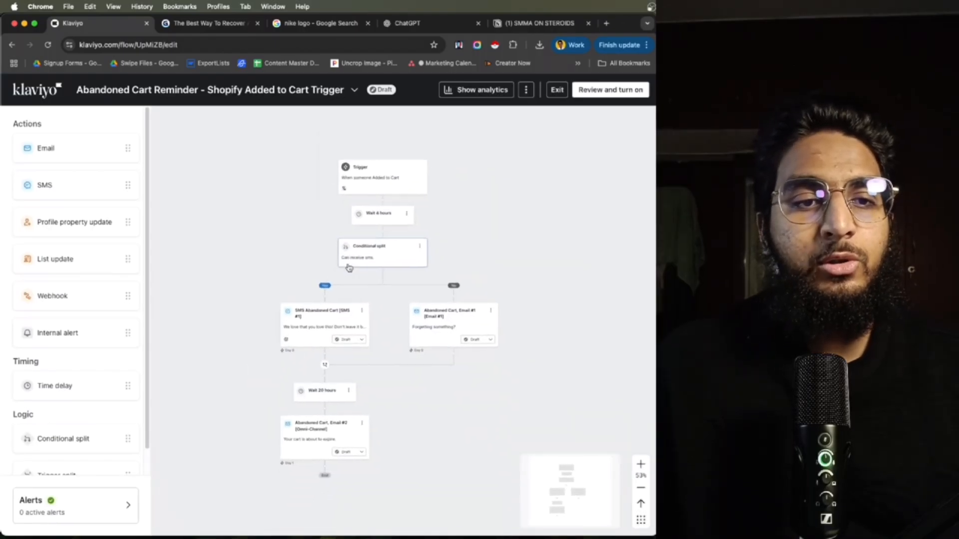
pyautogui.scroll(3, 329, 283)
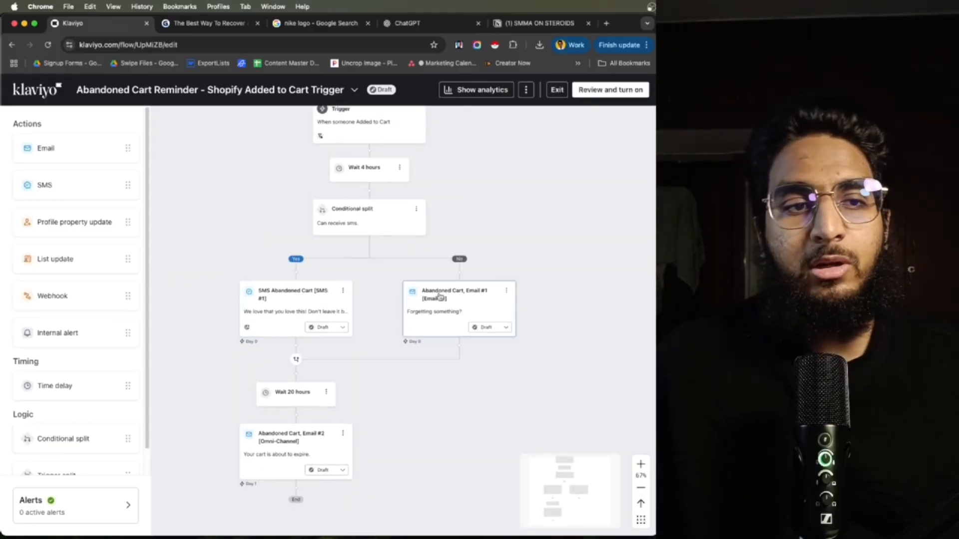
pyautogui.scroll(1, 273, 253)
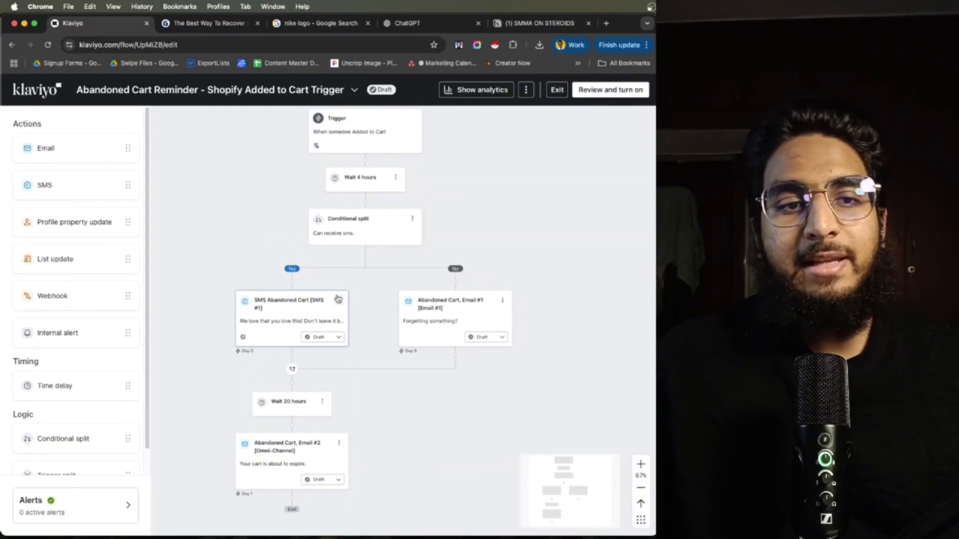
pyautogui.scroll(1, 273, 221)
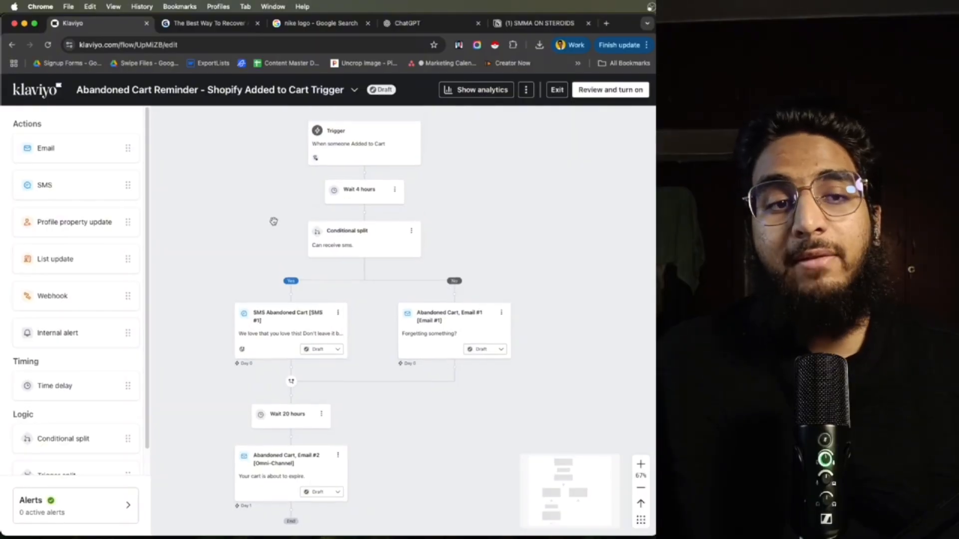
pyautogui.scroll(-1, 282, 254)
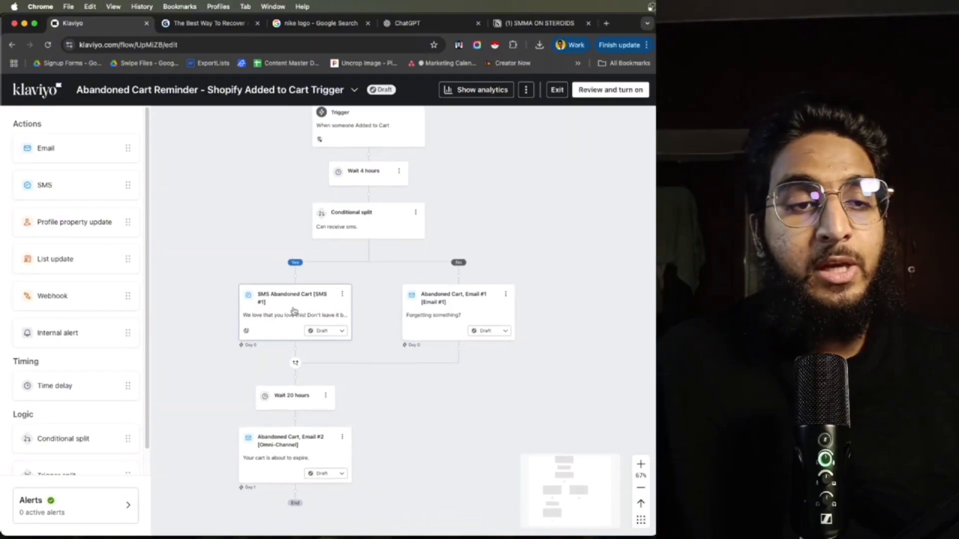
pyautogui.click(332, 318)
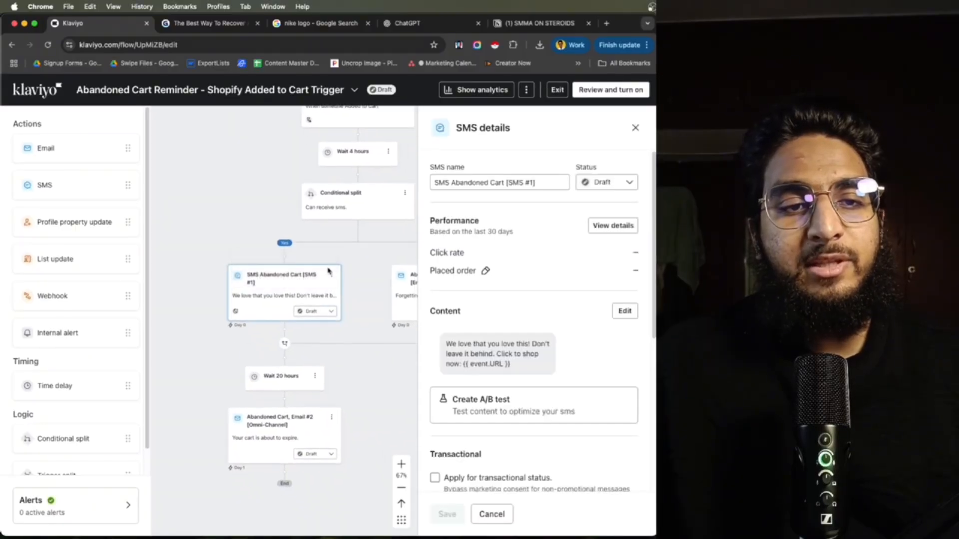
pyautogui.click(635, 128)
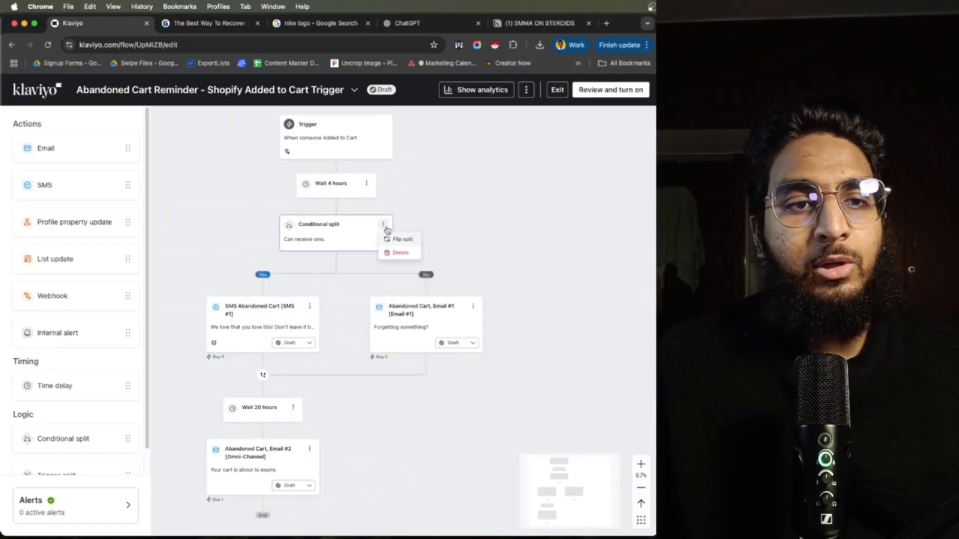
# - Delete the conditional split together with its Yes path, leaving only the email messages in the flow
pyautogui.click(400, 252)
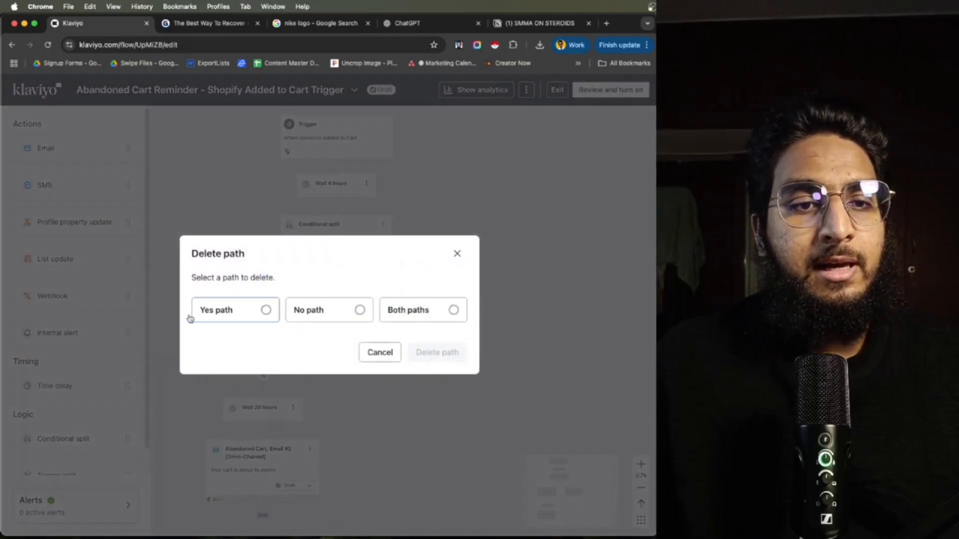
pyautogui.click(223, 315)
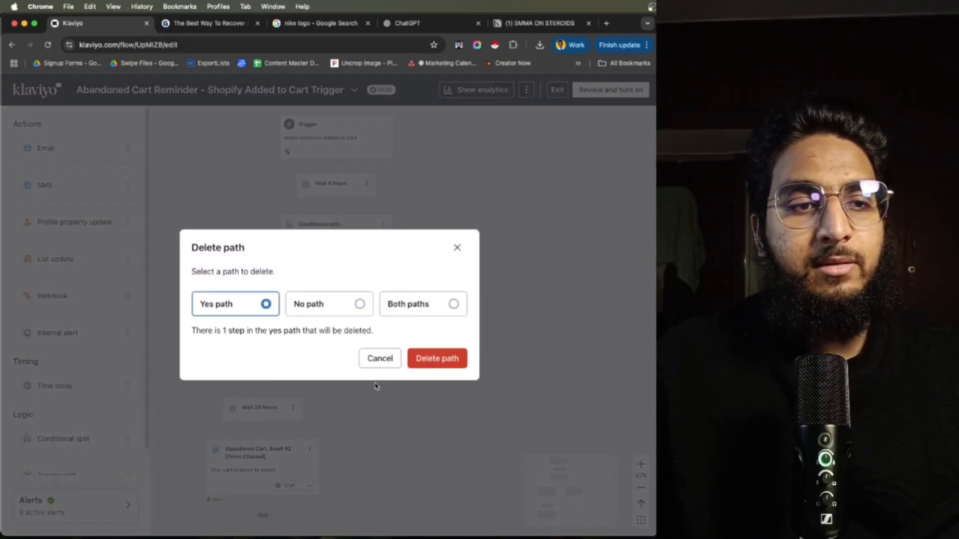
pyautogui.click(435, 361)
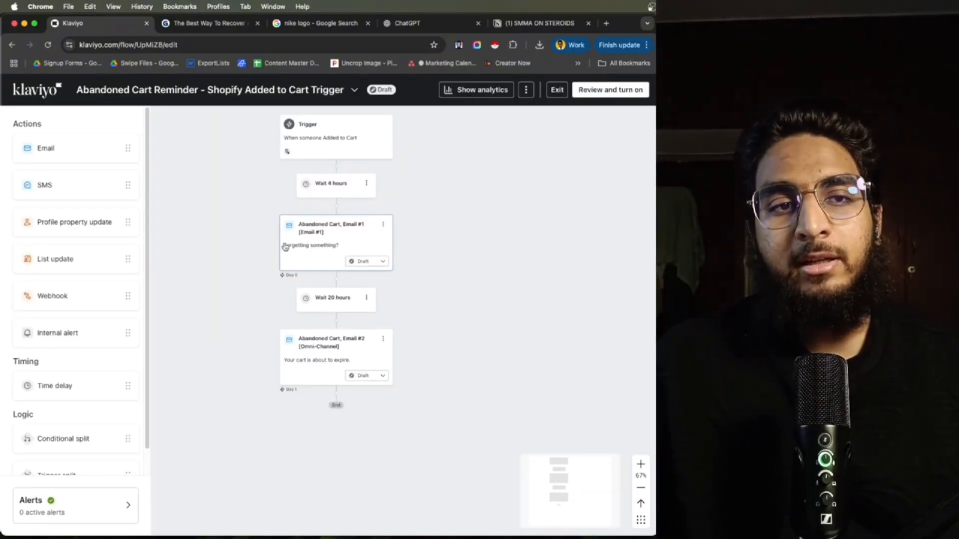
# - Open the details of Abandoned Cart Email #1 and review its subject line, preview text and template
pyautogui.click(388, 235)
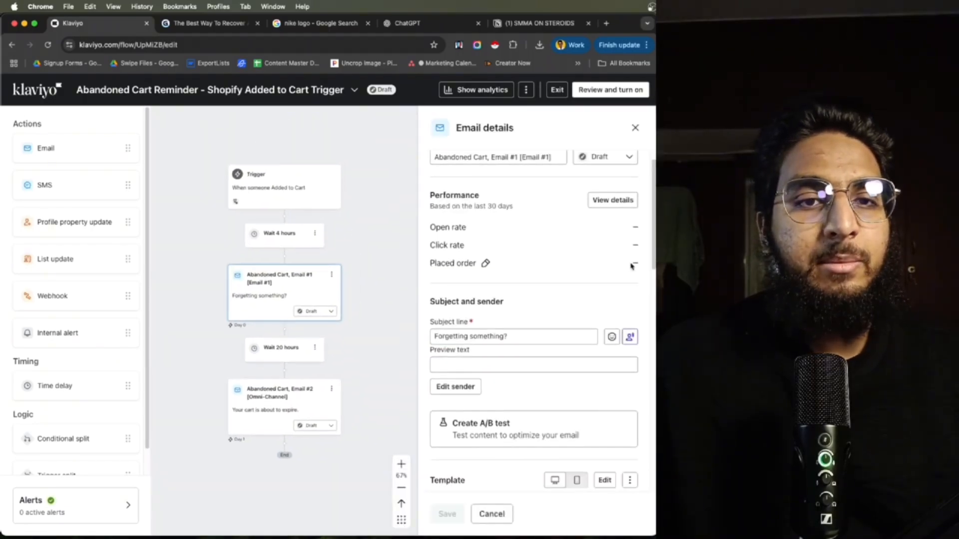
pyautogui.scroll(-3, 514, 194)
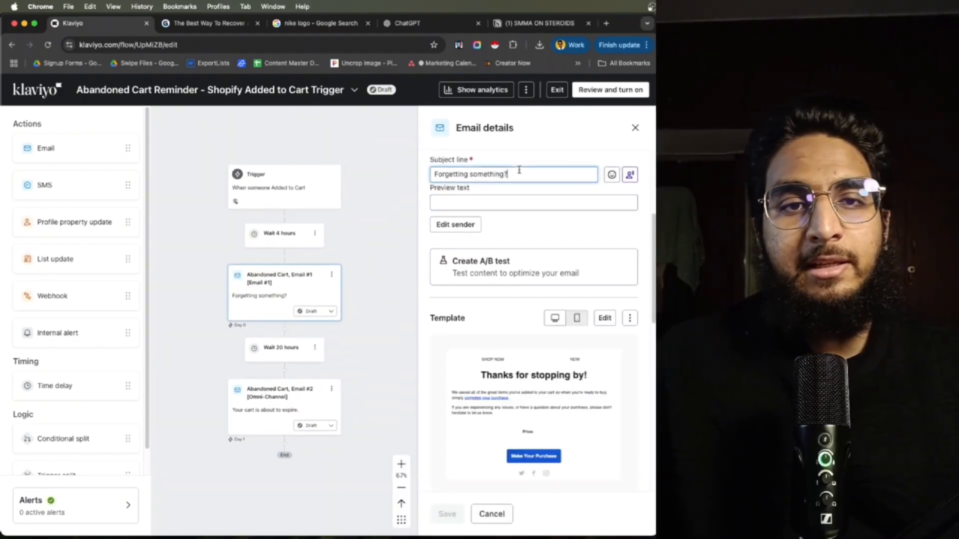
pyautogui.click(490, 202)
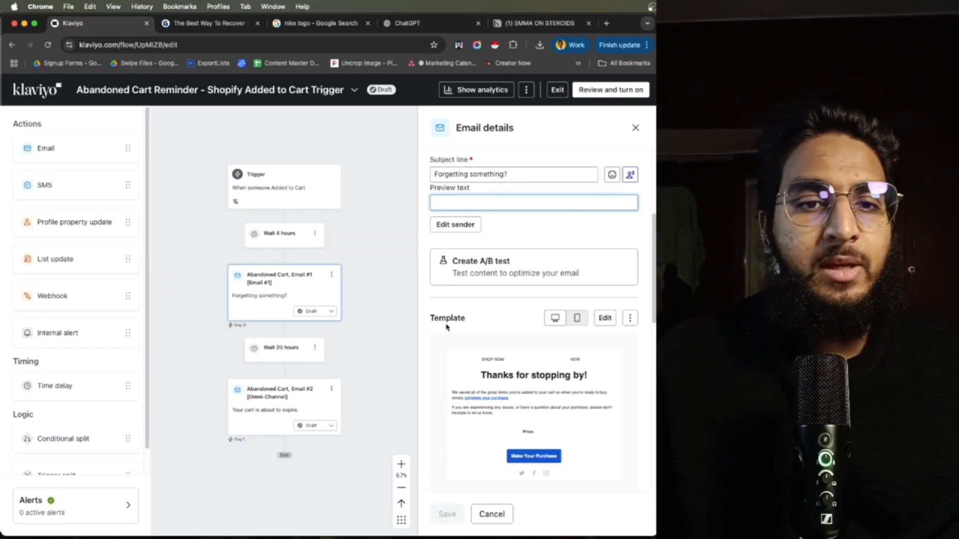
pyautogui.scroll(-1, 490, 325)
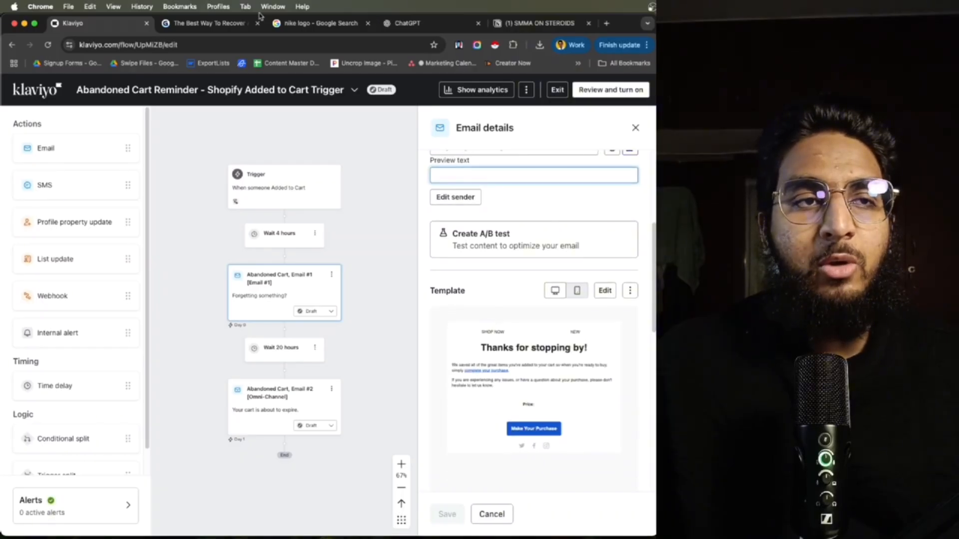
# - Switch to the Gamma presentation, view the Stanley email enlarged on the strategy slide, and return to Klaviyo
pyautogui.click(207, 28)
pyautogui.press('Left')
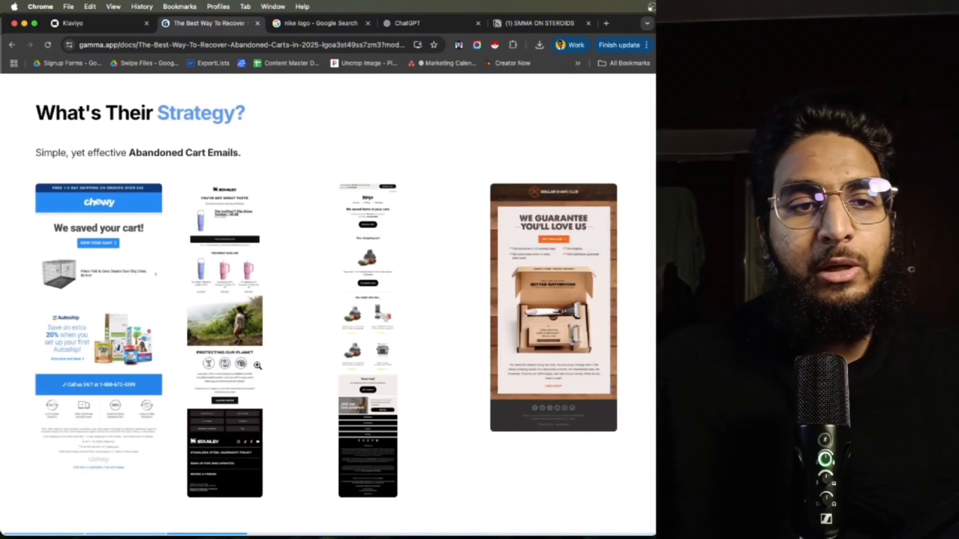
pyautogui.click(258, 314)
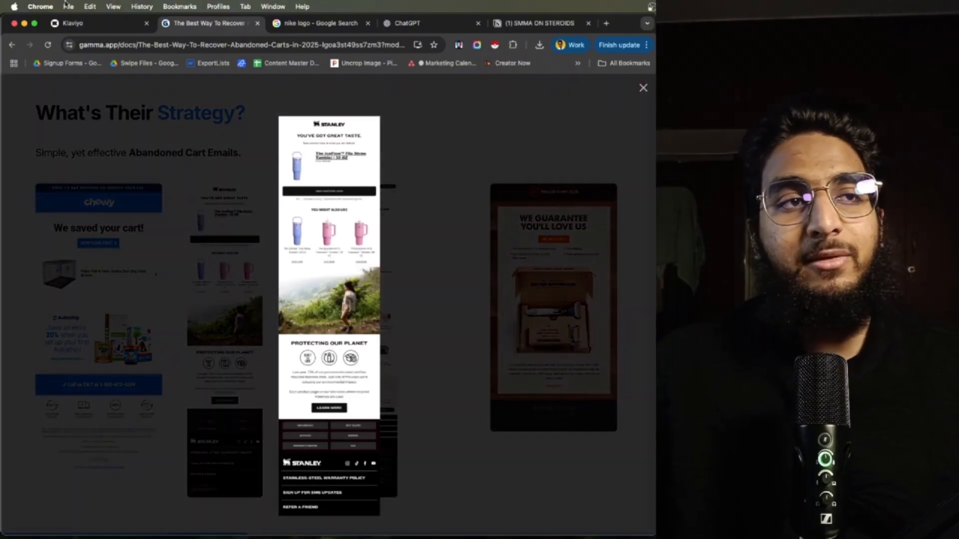
pyautogui.click(75, 23)
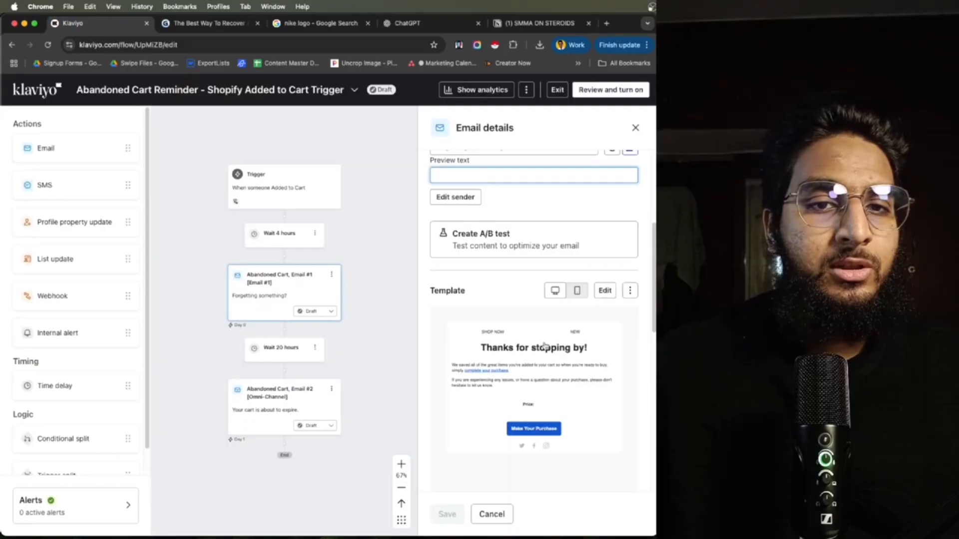
# - Open the Email #1 template for editing and inspect the settings of its body text block and purchase button
pyautogui.click(602, 294)
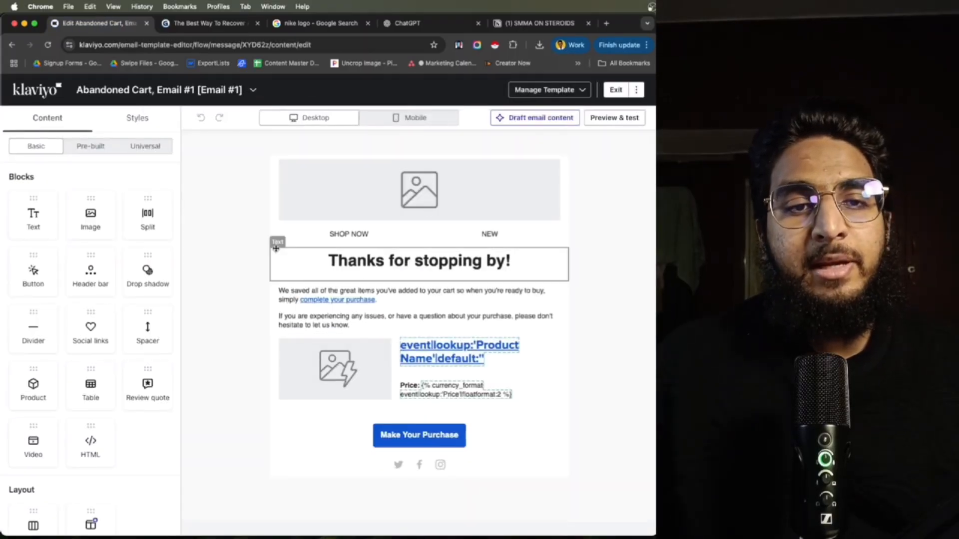
pyautogui.click(385, 236)
pyautogui.click(362, 295)
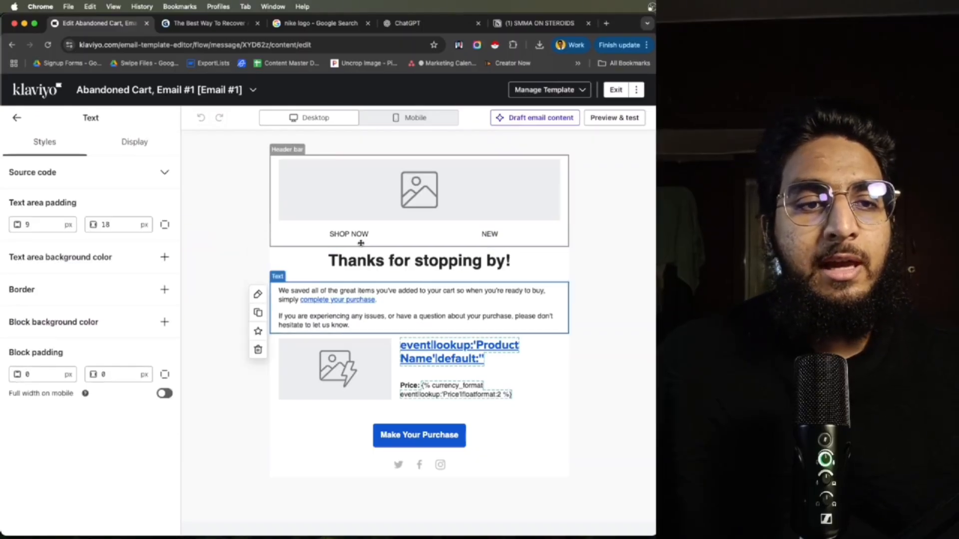
pyautogui.click(419, 406)
pyautogui.click(419, 434)
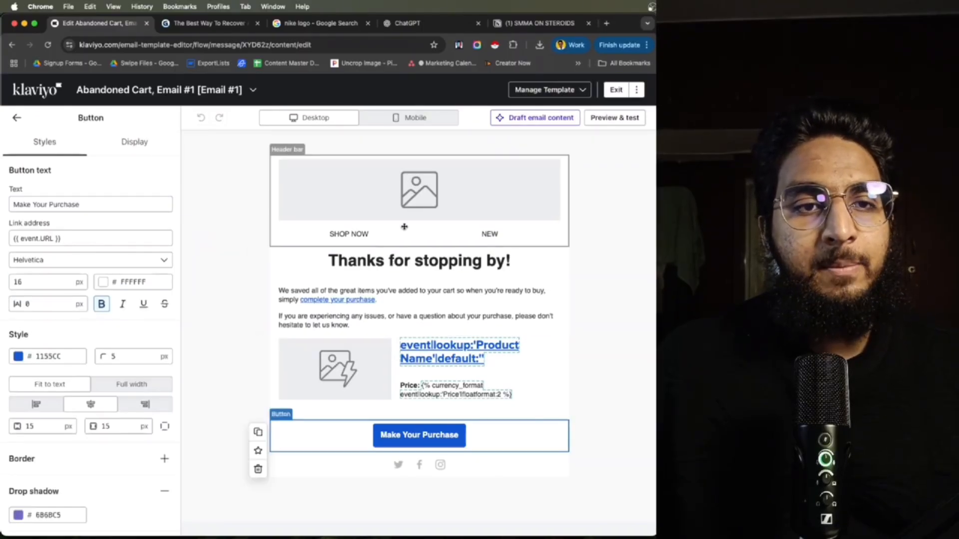
# - Insert the Nike logo from the image library into the header bar and limit its maximum width to 200 px
pyautogui.click(349, 234)
pyautogui.click(119, 308)
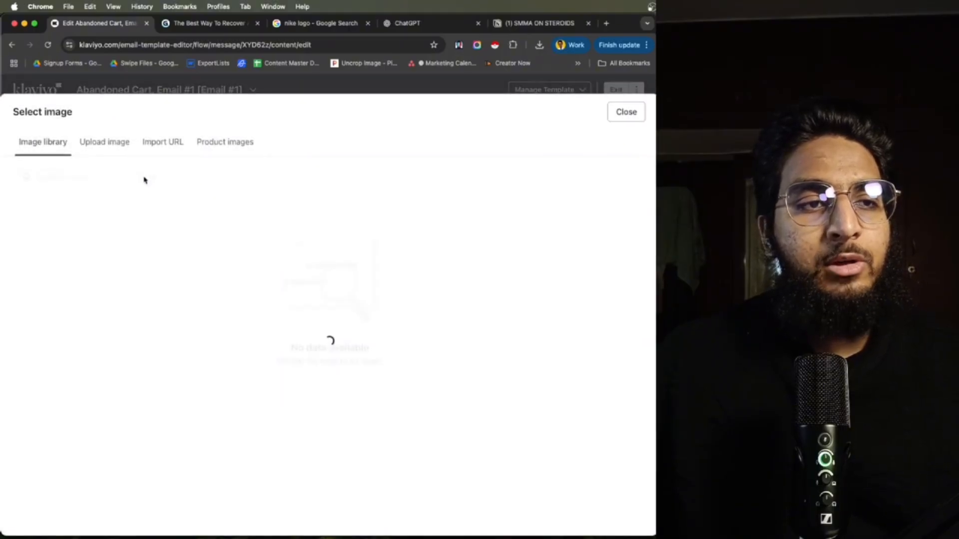
pyautogui.click(609, 233)
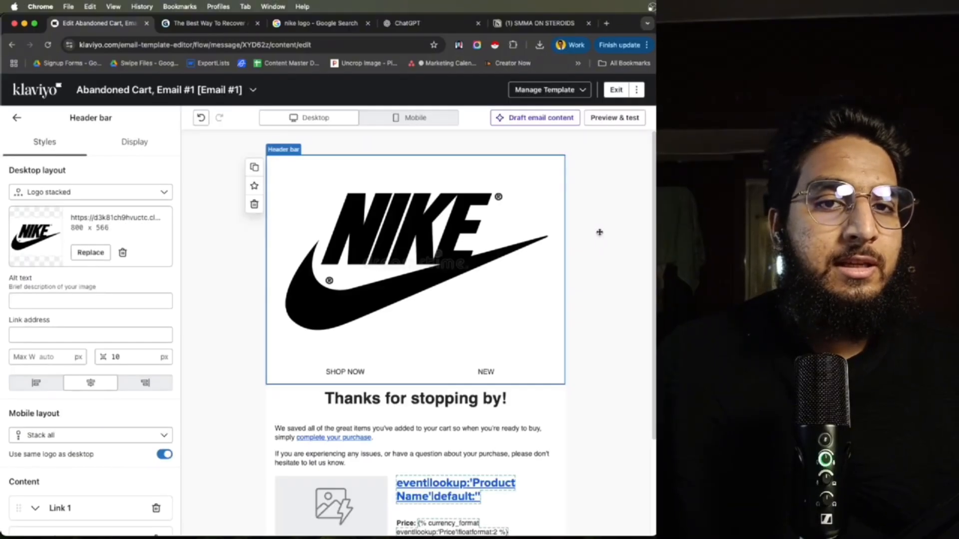
pyautogui.click(47, 356)
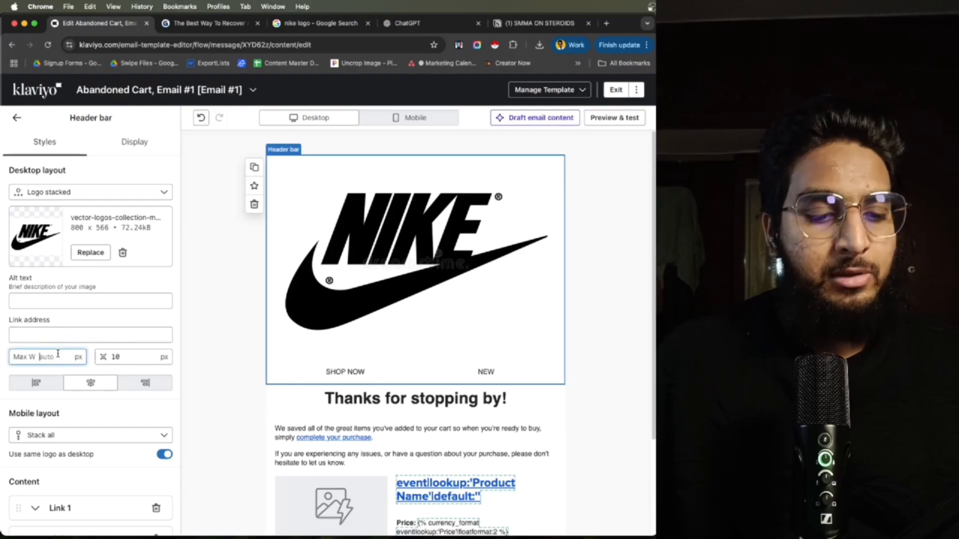
pyautogui.write('200')
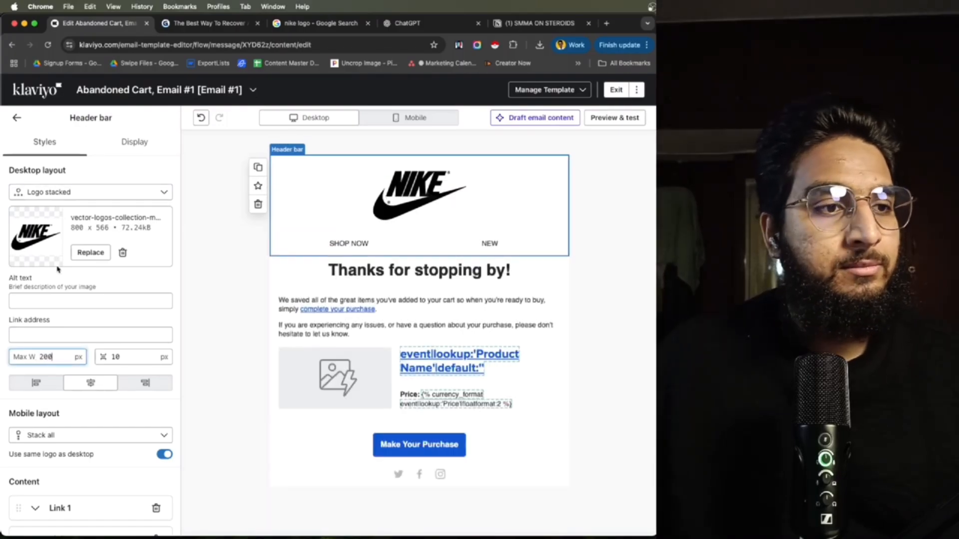
# - Give the header logo the alt text "logo" and close the header bar settings
pyautogui.click(84, 302)
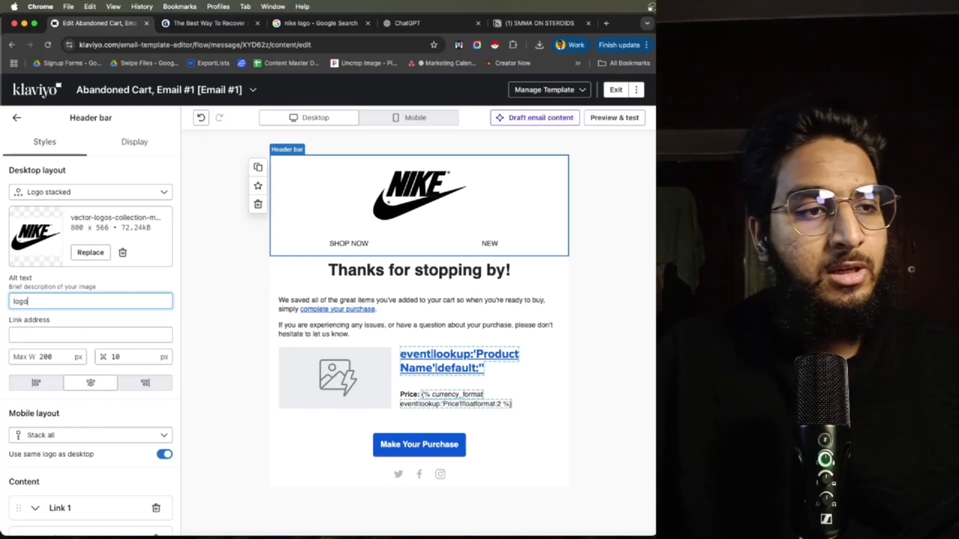
pyautogui.click(60, 333)
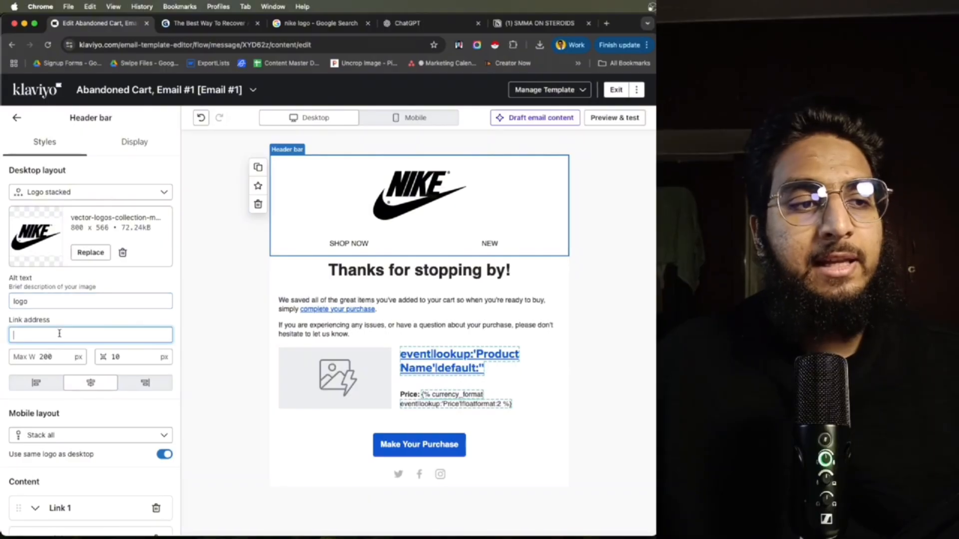
pyautogui.click(16, 117)
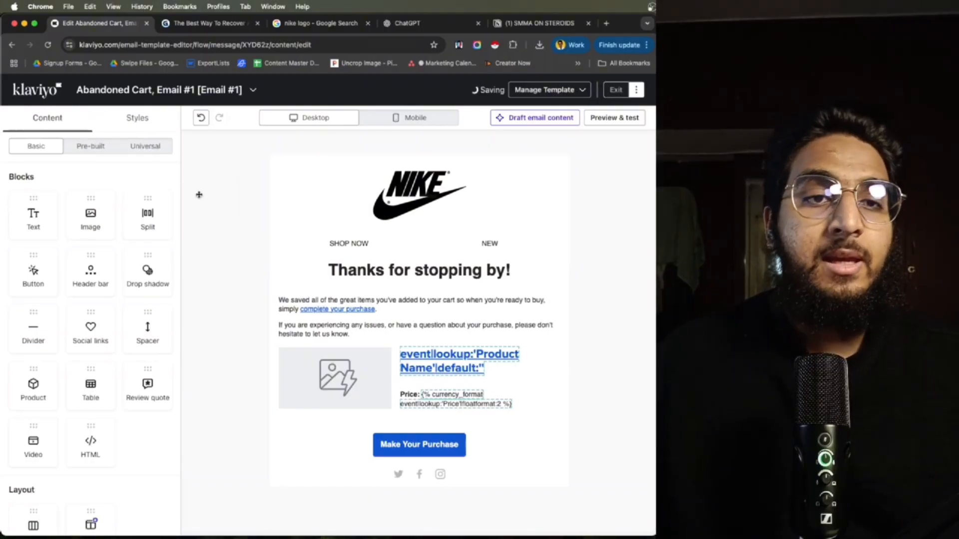
# - Compare with the Stanley email's headline, product and recommendation sections in the Gamma presentation, and return to the Klaviyo email editor
pyautogui.click(210, 23)
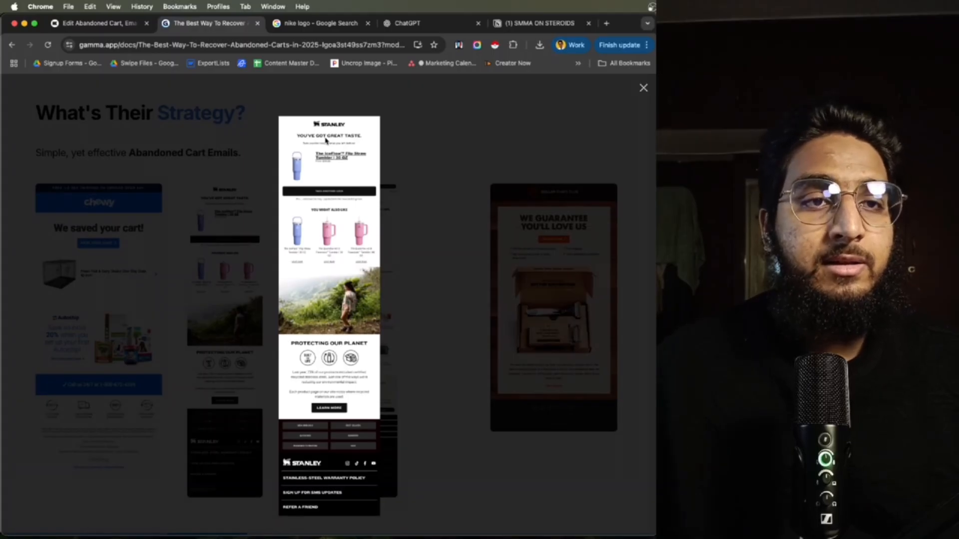
pyautogui.scroll(5, 326, 141)
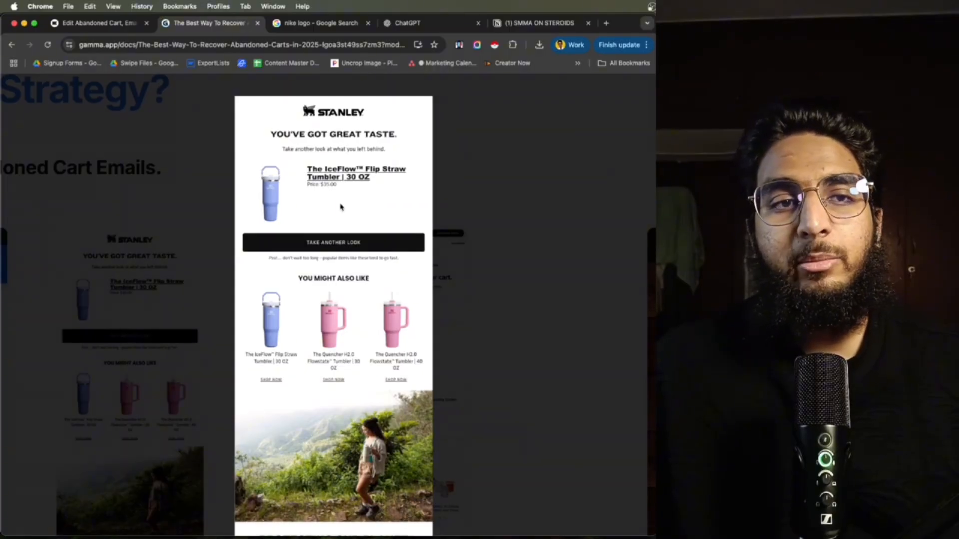
pyautogui.click(115, 29)
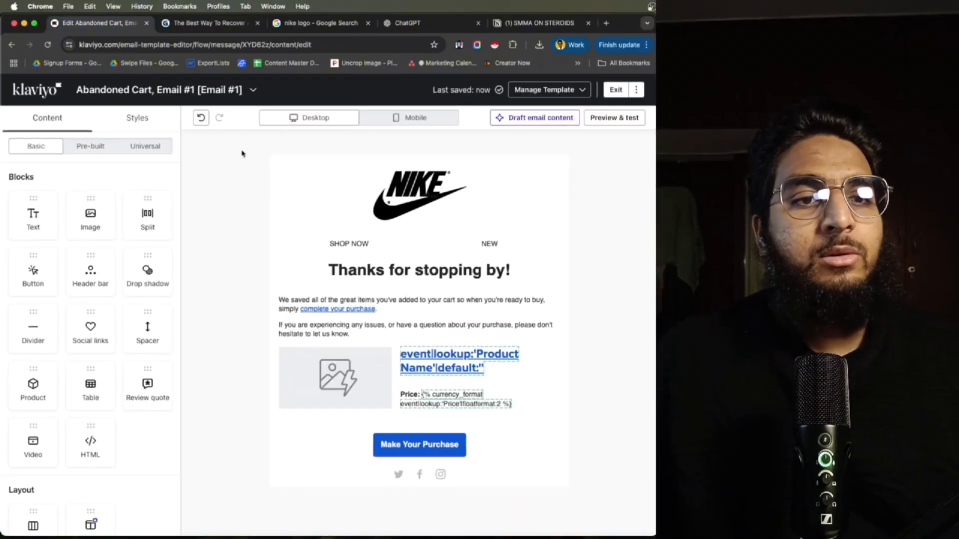
# - Check the headline in the Stanley email and replace the template's "Thanks for stopping by!" heading with YOU"VE GOT GREAT TASTE
pyautogui.click(380, 266)
pyautogui.click(214, 27)
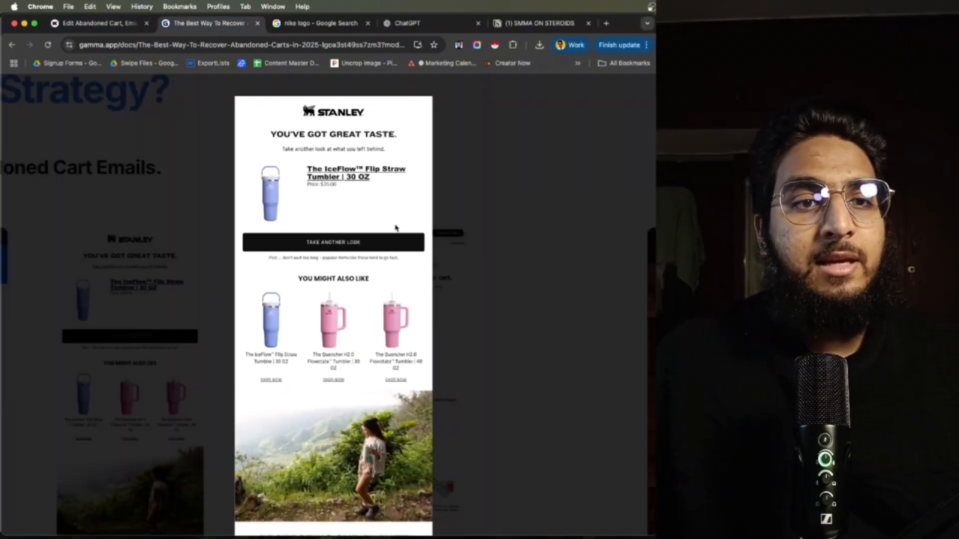
pyautogui.click(95, 24)
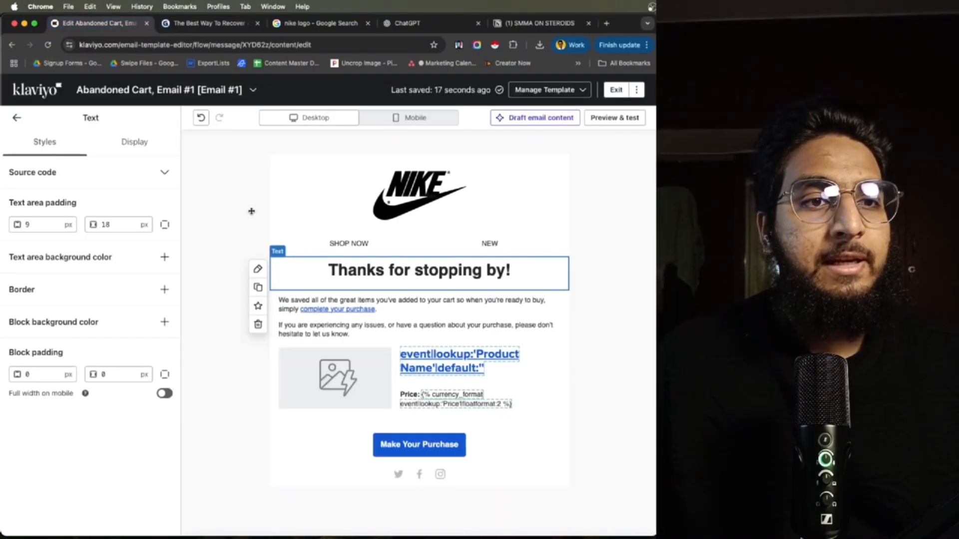
pyautogui.tripleClick(349, 263)
pyautogui.write('YOU"VE TOT')
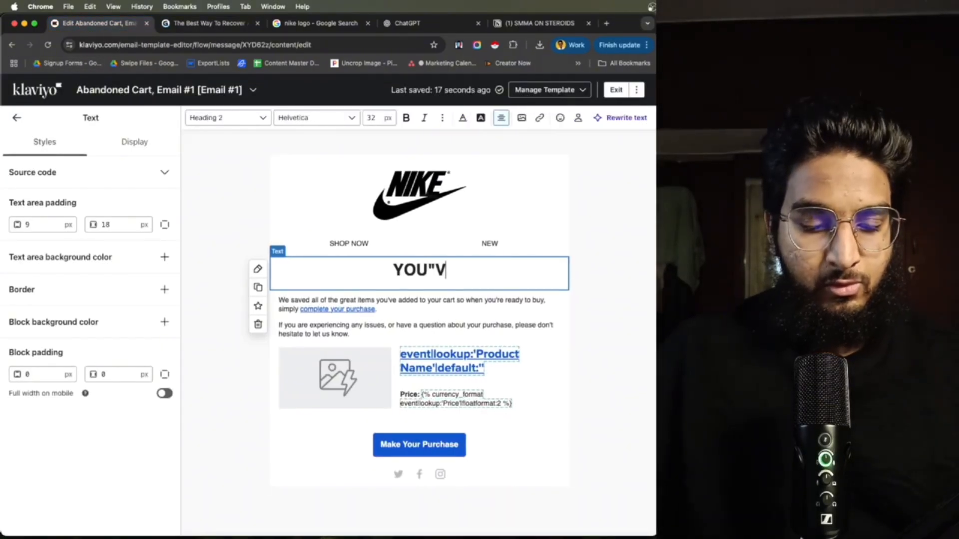
pyautogui.press('BackSpace')
pyautogui.press('BackSpace')
pyautogui.press('BackSpace')
pyautogui.write('GOT ')
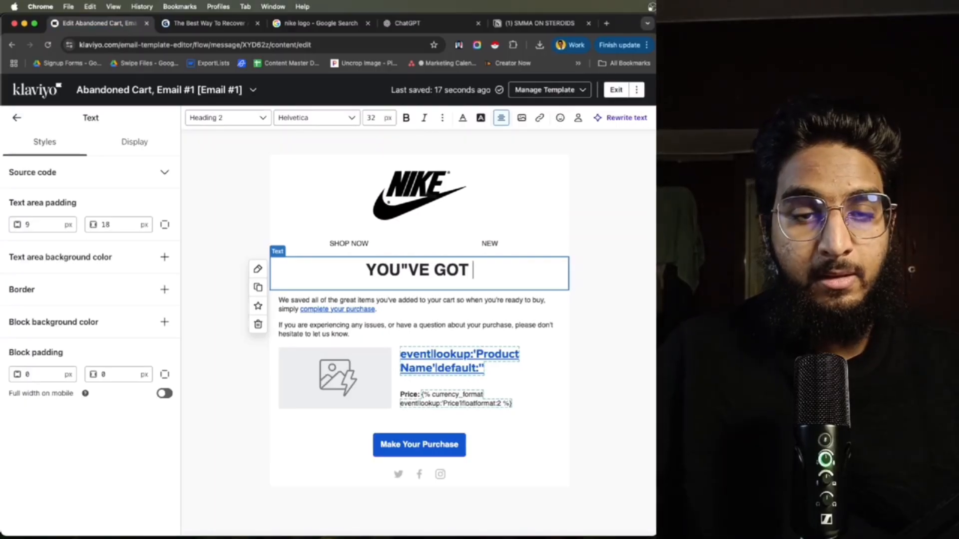
pyautogui.write('GREAT TAS')
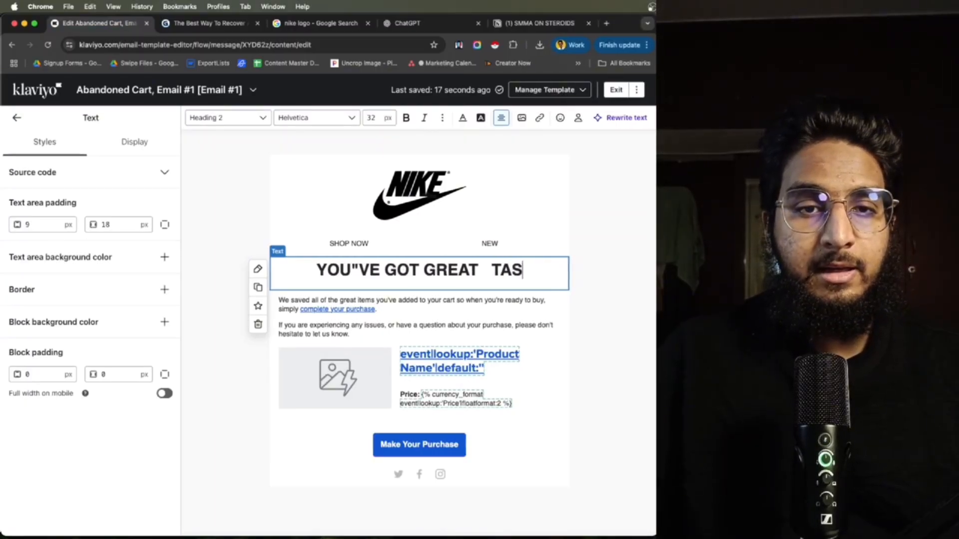
pyautogui.press('BackSpace')
pyautogui.press('BackSpace')
pyautogui.press('BackSpace')
pyautogui.write('TASTE')
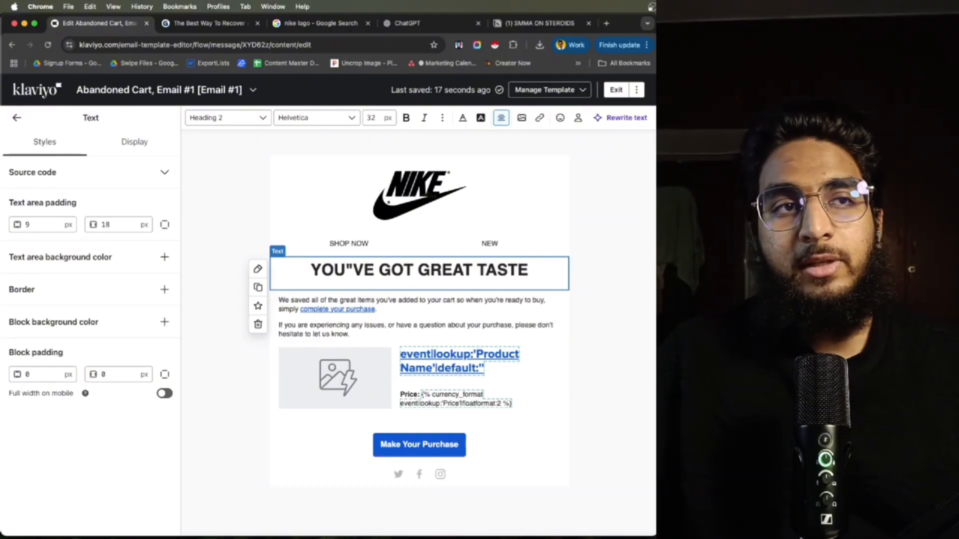
# - Compare the headline with the Stanley email and correct its double quotation mark to an apostrophe, making it "YOU'VE GOT GREAT TASTE"
pyautogui.click(210, 24)
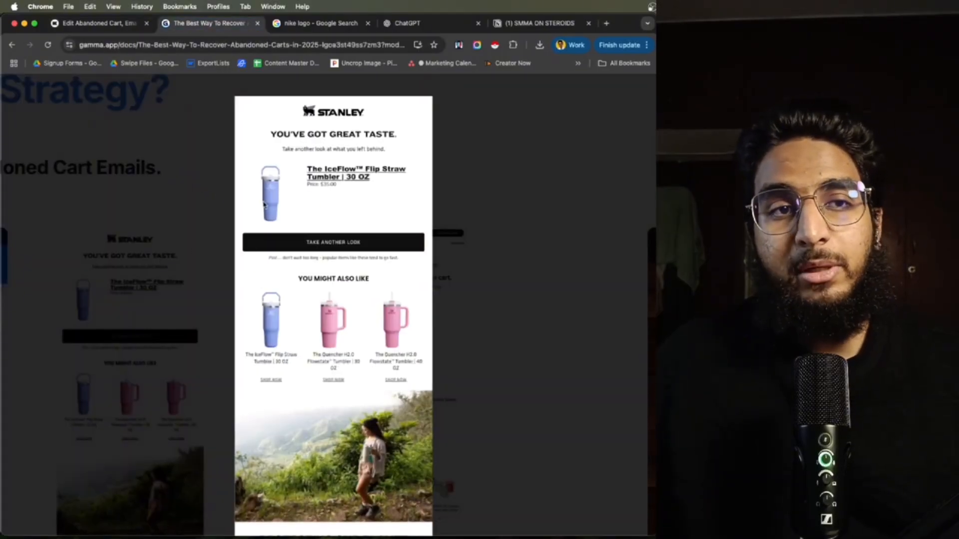
pyautogui.click(127, 23)
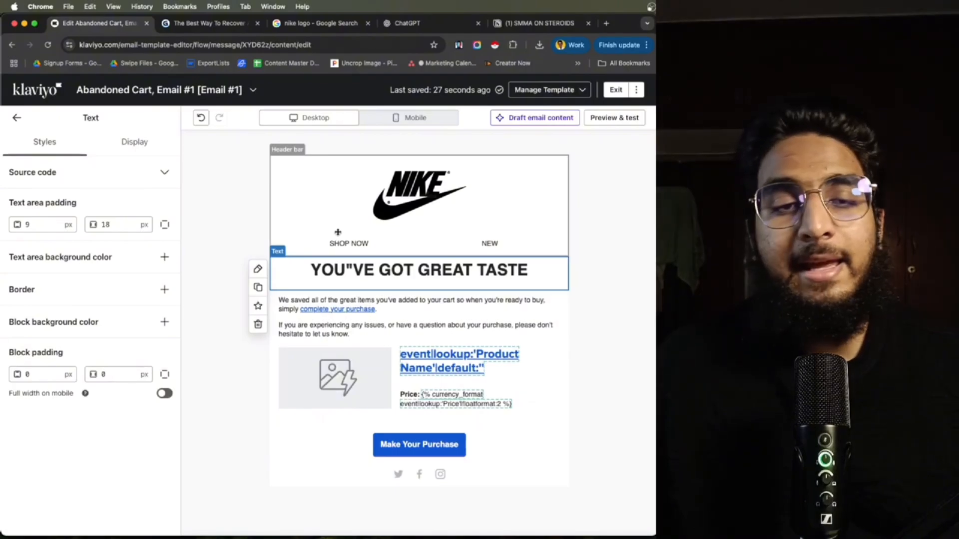
pyautogui.click(350, 270)
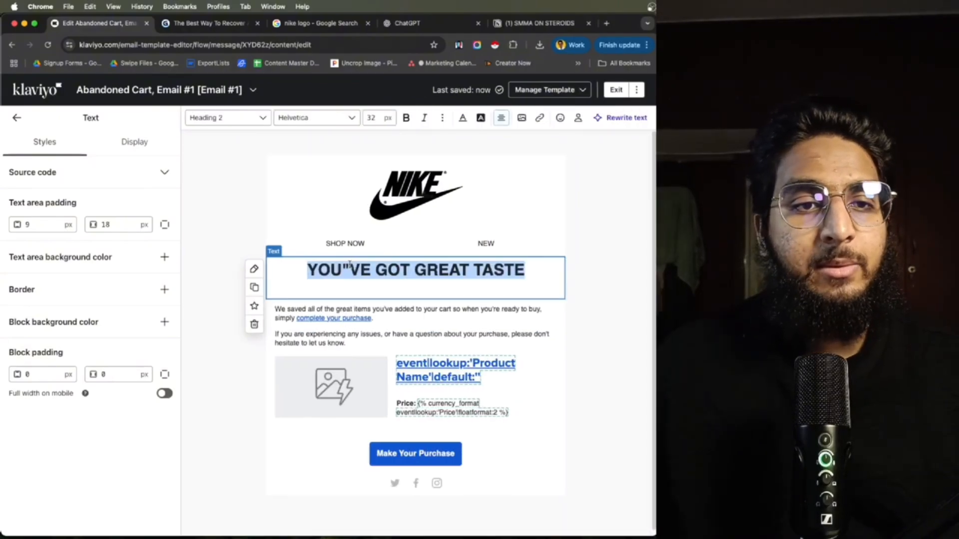
pyautogui.press('BackSpace')
pyautogui.write("'")
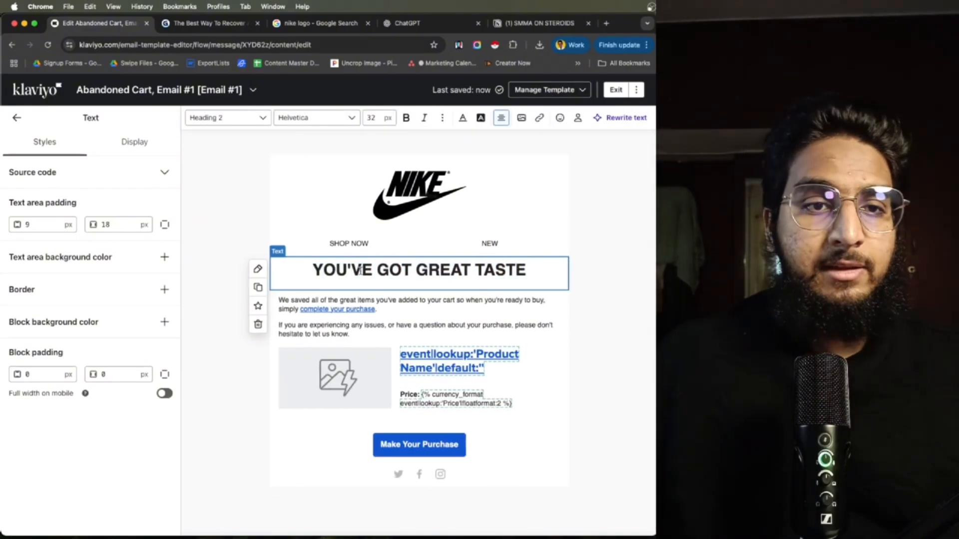
# - Replace the body text below the headline with Stanley's line "Take another look at what you left behind." and centre it
pyautogui.click(375, 299)
pyautogui.click(342, 323)
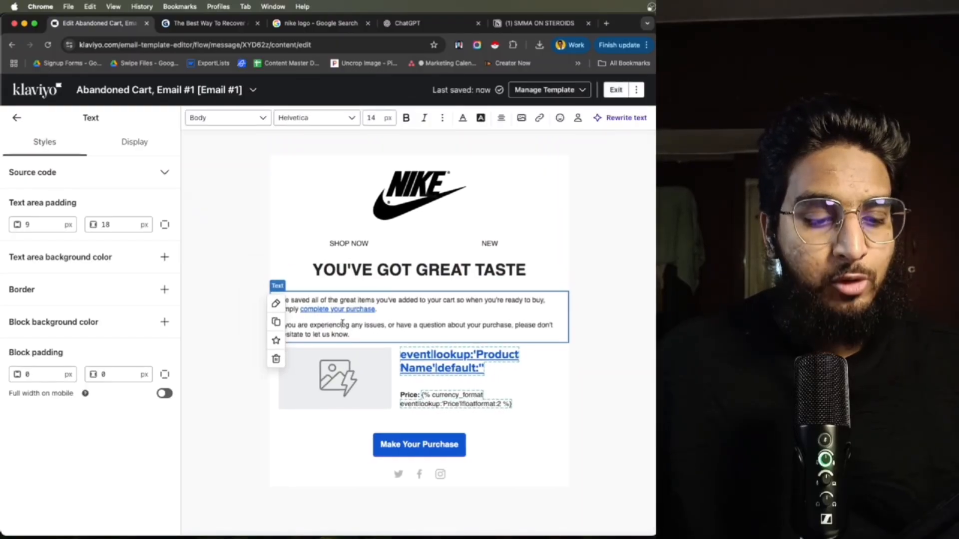
pyautogui.click(209, 23)
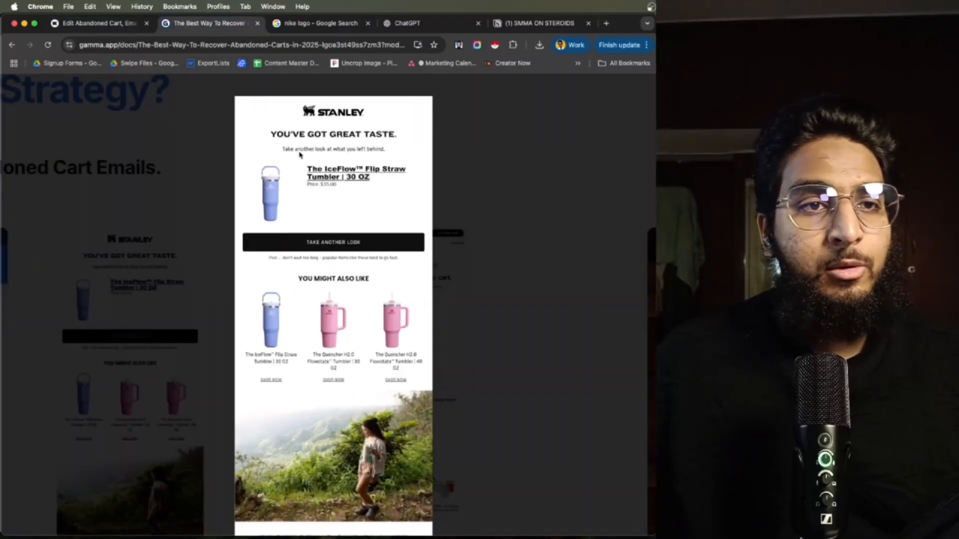
pyautogui.click(100, 23)
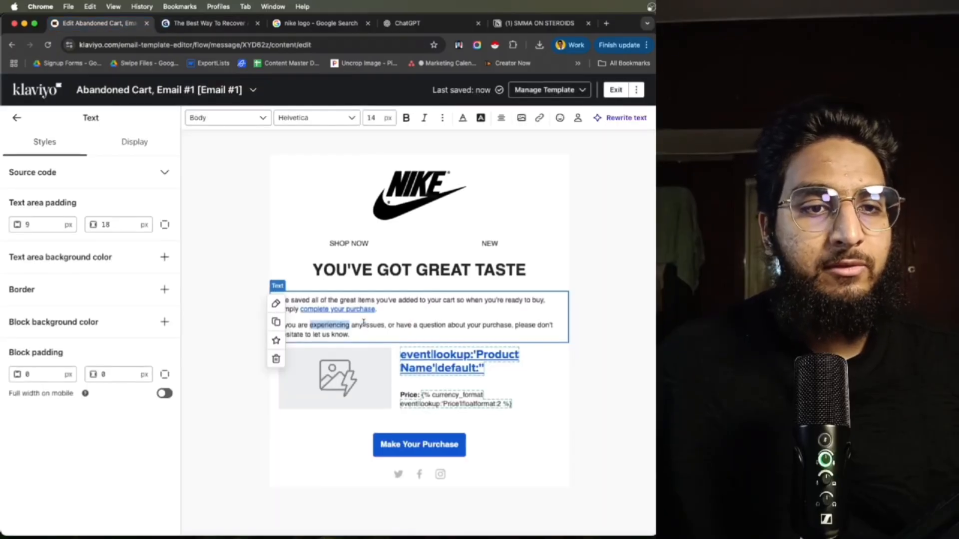
pyautogui.press('super+a')
pyautogui.write('Take another look at ')
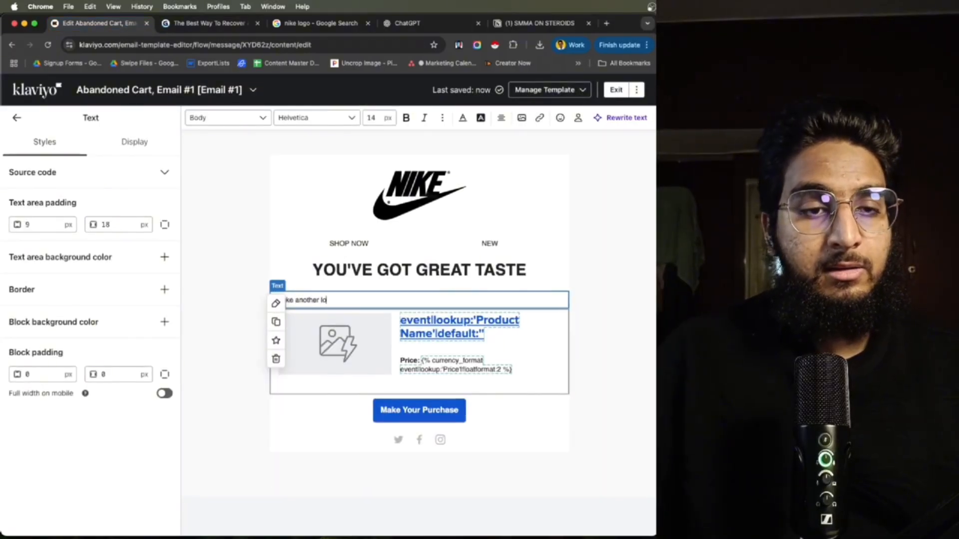
pyautogui.write('what you left ')
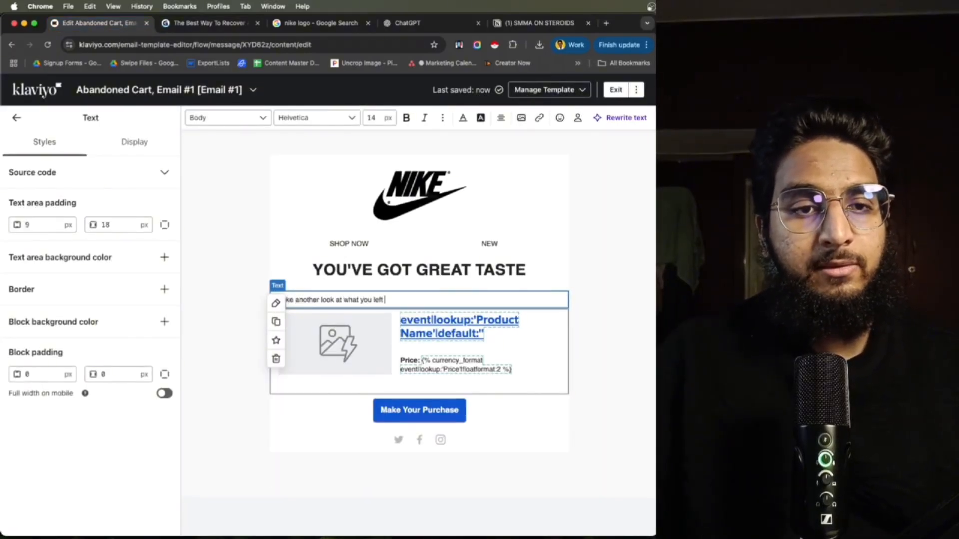
pyautogui.write('beh')
pyautogui.write('ind.')
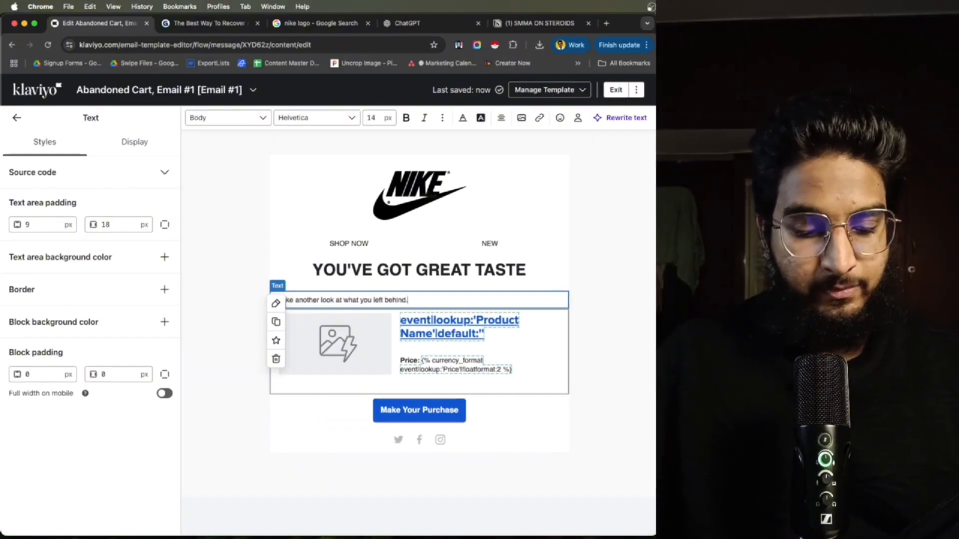
pyautogui.press('super+a')
pyautogui.click(501, 117)
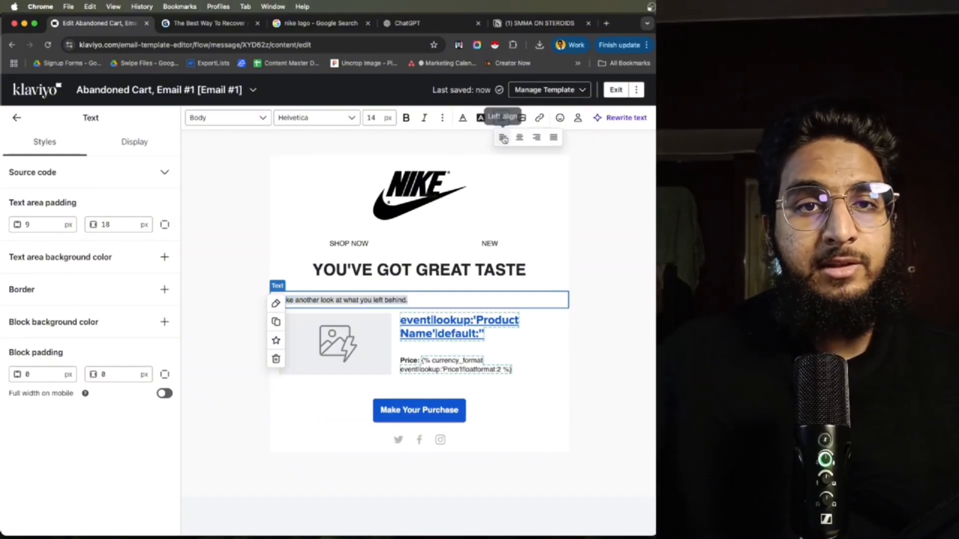
pyautogui.click(519, 137)
# - Examine the image and text columns of the split product block, including the dynamic product name variable
pyautogui.click(345, 344)
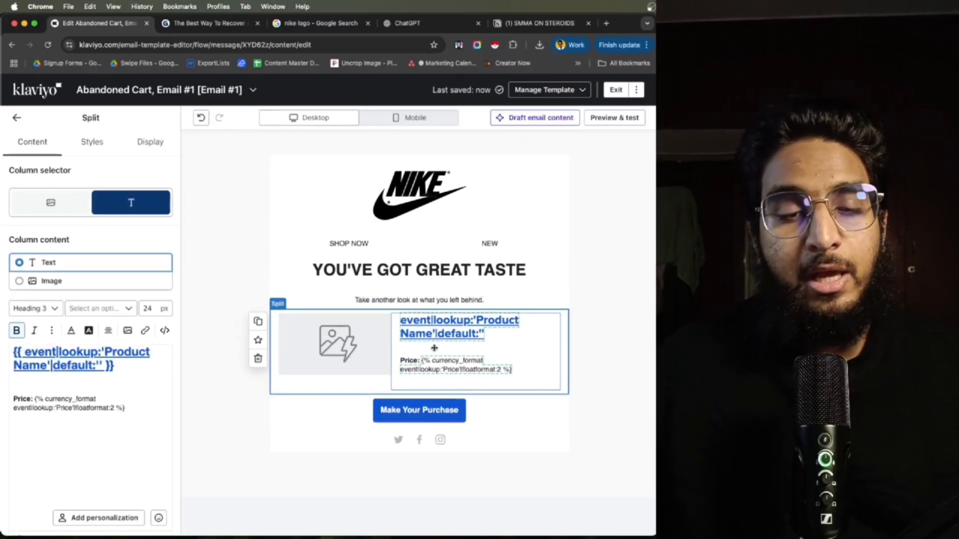
pyautogui.click(347, 348)
pyautogui.click(439, 345)
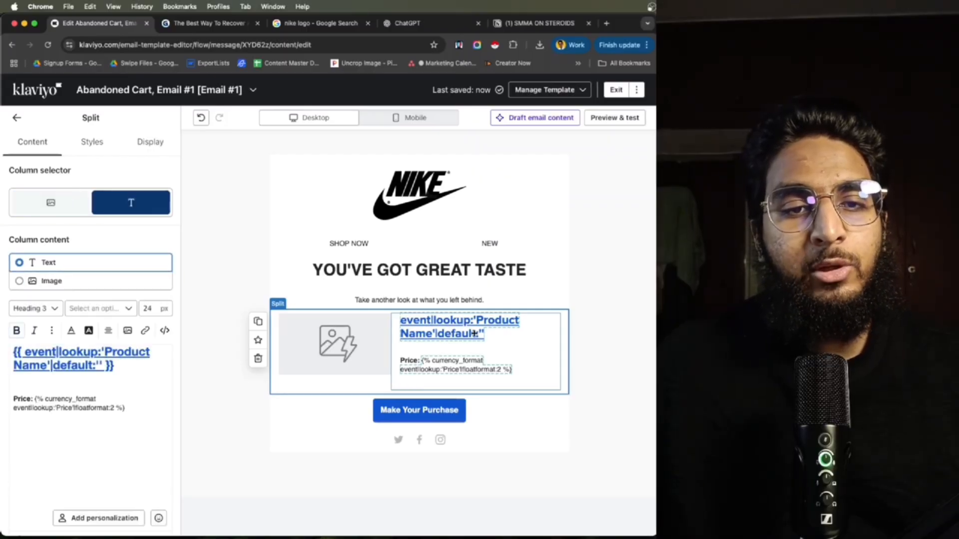
pyautogui.click(319, 332)
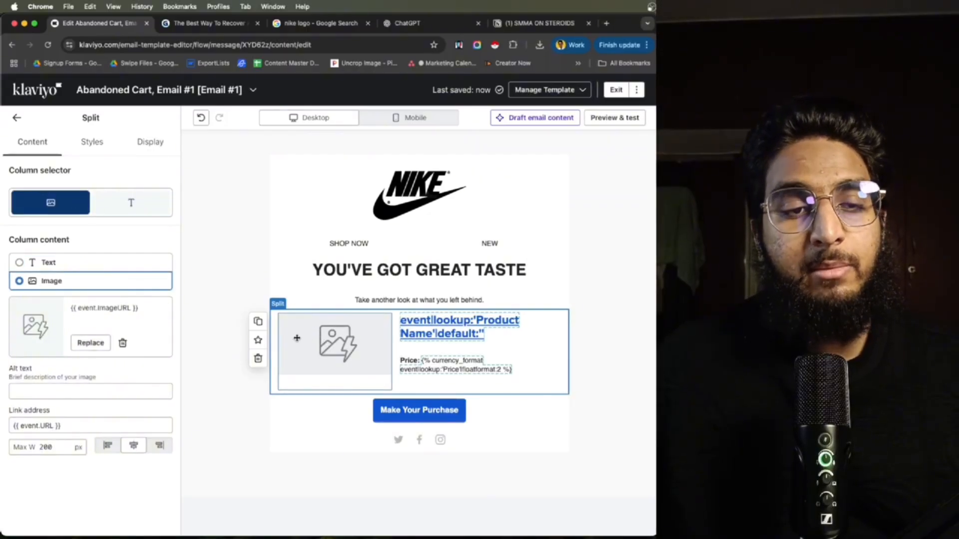
pyautogui.click(408, 330)
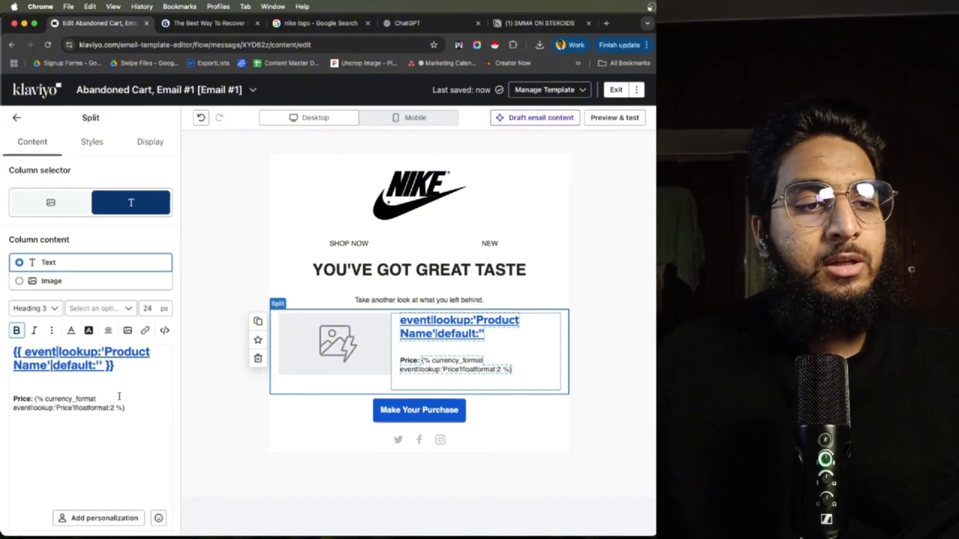
pyautogui.moveTo(105, 365); pyautogui.dragTo(16, 346)
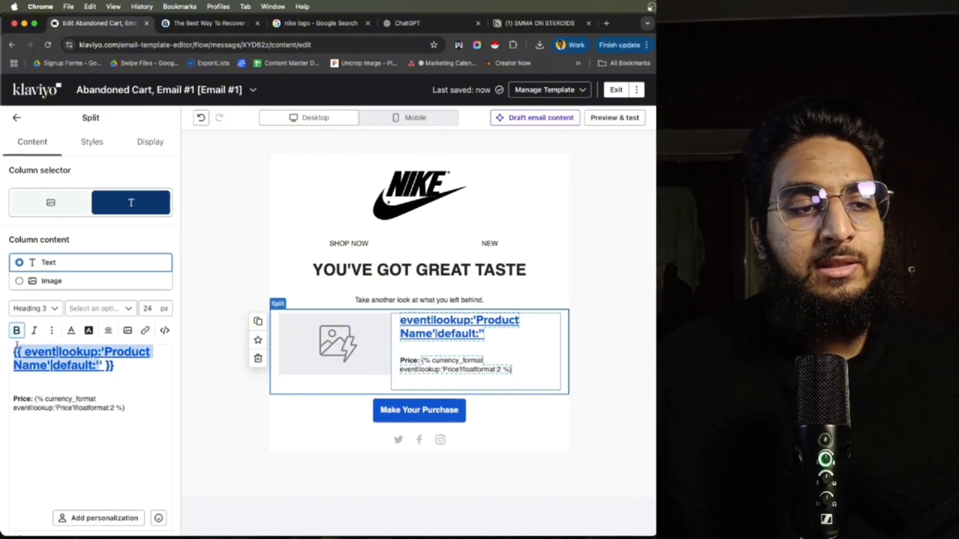
pyautogui.click(95, 377)
pyautogui.moveTo(115, 368); pyautogui.dragTo(4, 348)
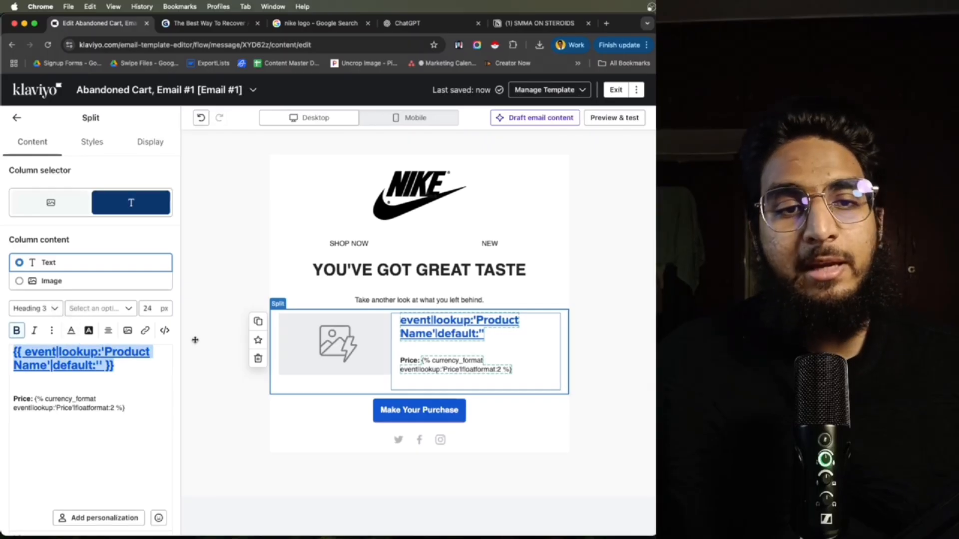
pyautogui.click(108, 365)
pyautogui.moveTo(100, 365); pyautogui.dragTo(9, 356)
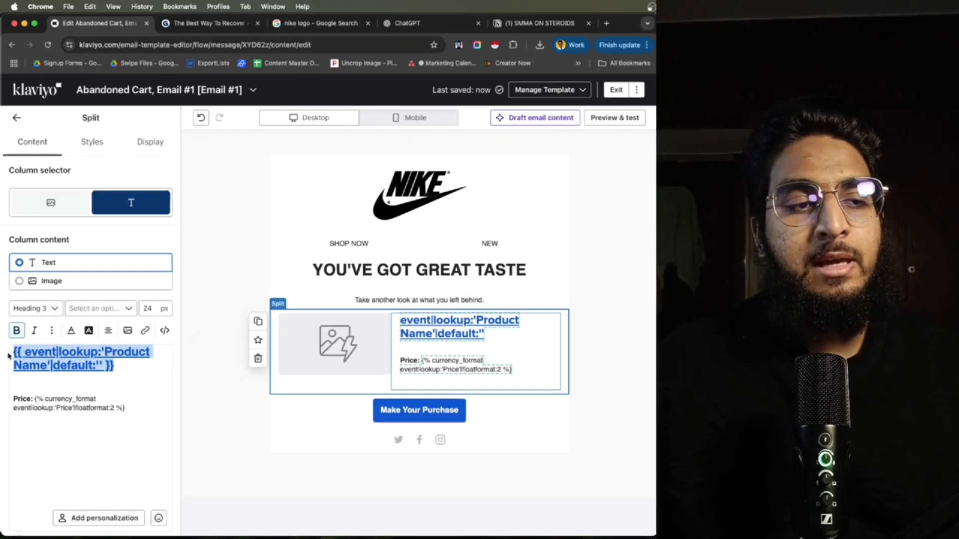
# - Preview the email with one closing brace removed from the product name variable, and put the brace back
pyautogui.click(115, 367)
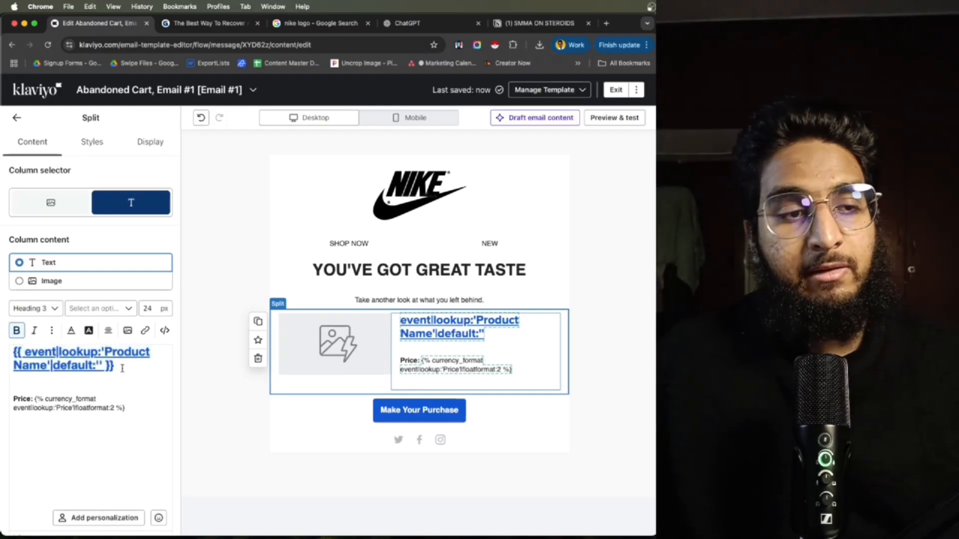
pyautogui.press('BackSpace')
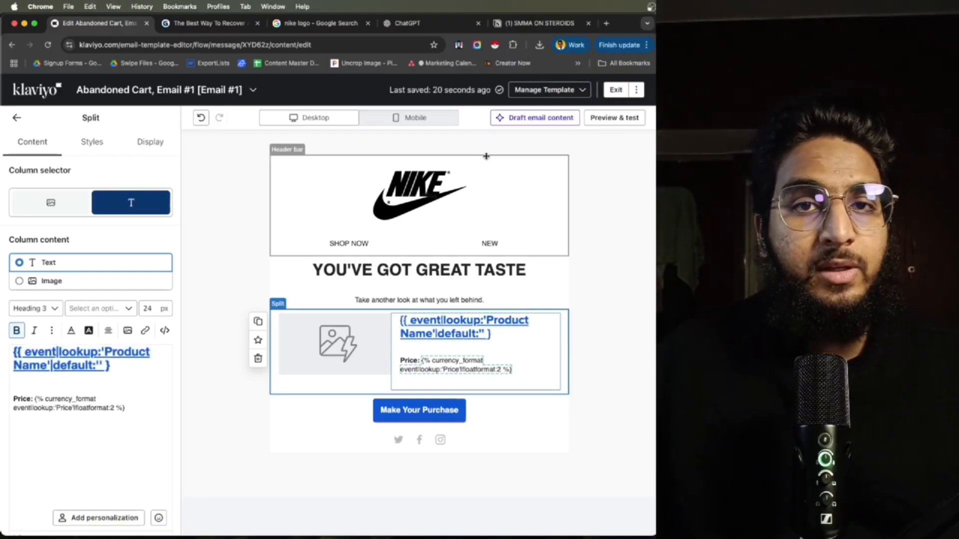
pyautogui.click(599, 119)
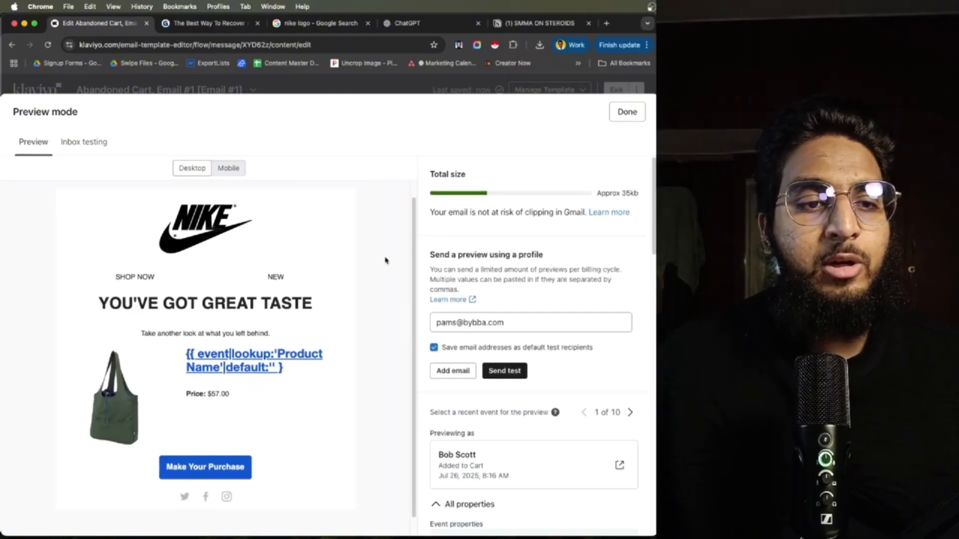
pyautogui.click(627, 113)
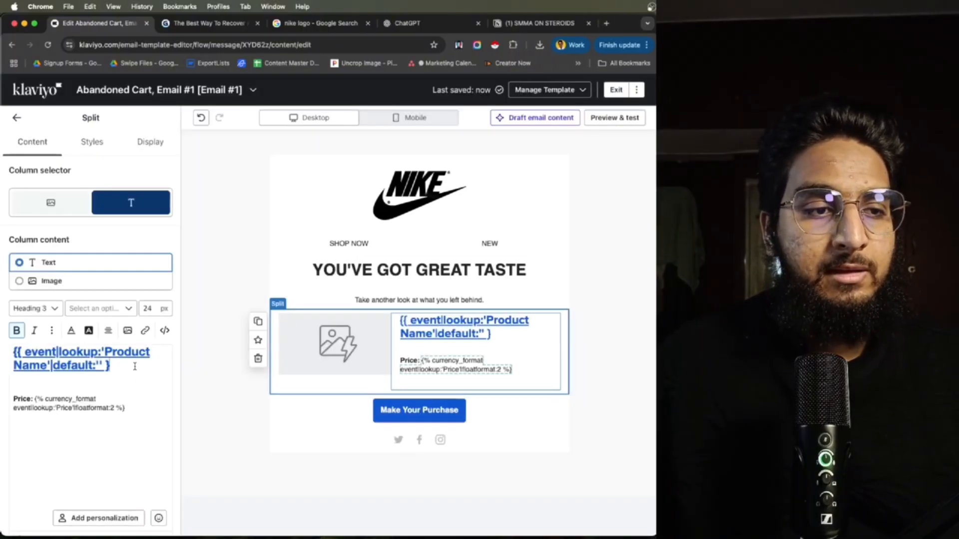
pyautogui.write('}')
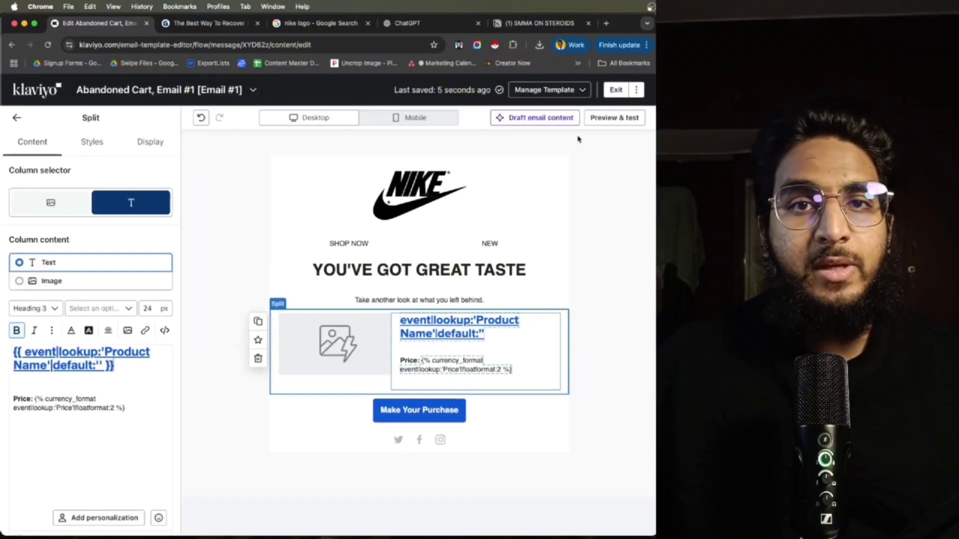
# - Preview the email to check the product name and price, and locate the price variable in the split block's text column
pyautogui.click(614, 118)
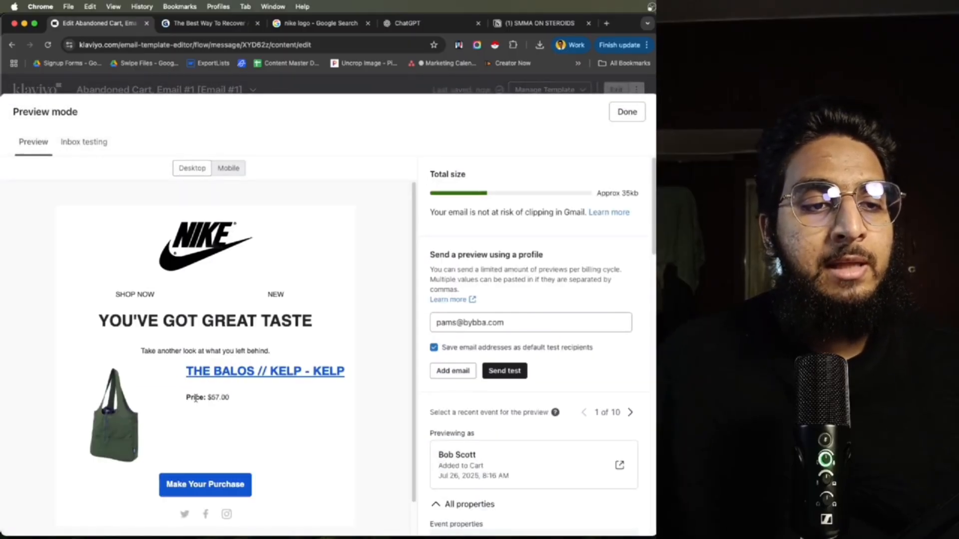
pyautogui.moveTo(187, 397); pyautogui.dragTo(231, 399)
pyautogui.click(627, 112)
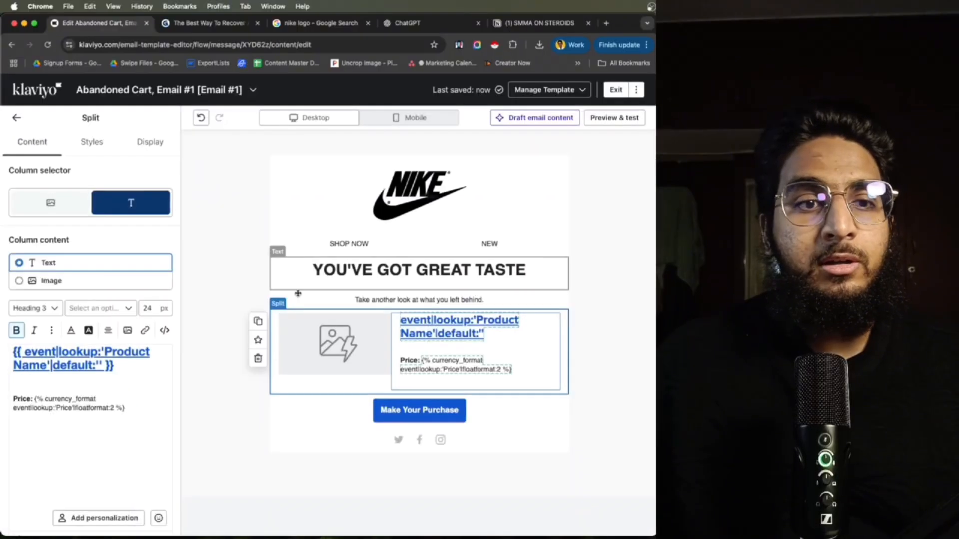
pyautogui.moveTo(126, 408); pyautogui.dragTo(6, 399)
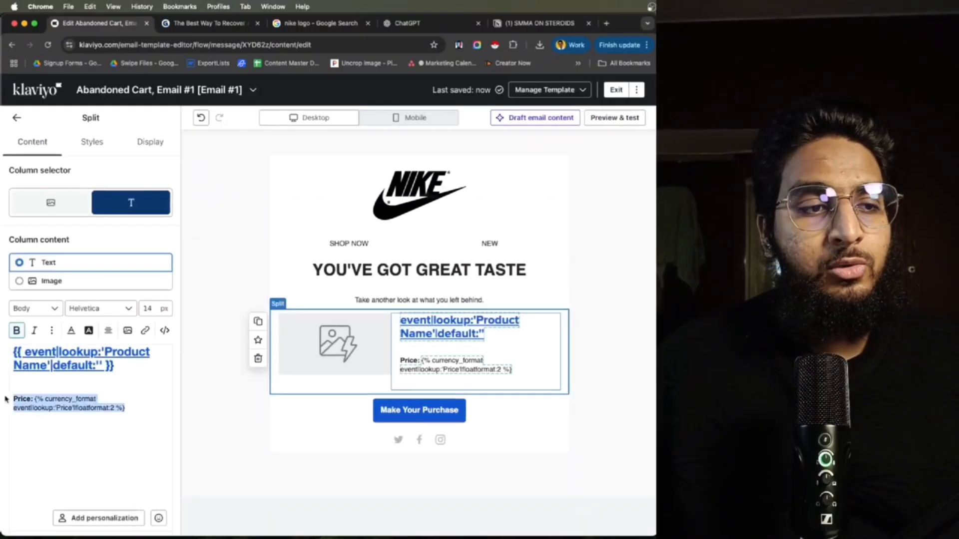
# - Check the product title's styling in the Stanley email and set the product name variable's text colour to black
pyautogui.click(210, 23)
pyautogui.click(98, 26)
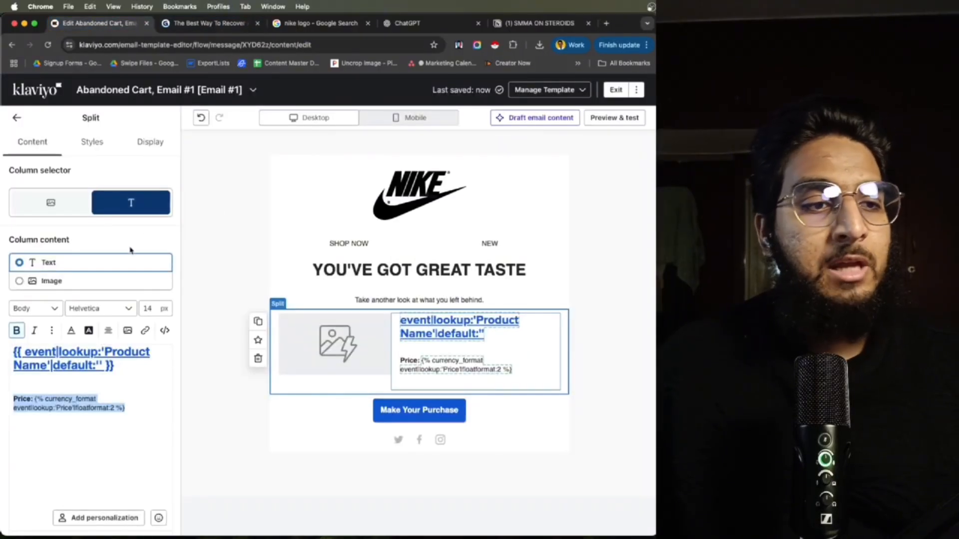
pyautogui.moveTo(127, 367); pyautogui.dragTo(3, 349)
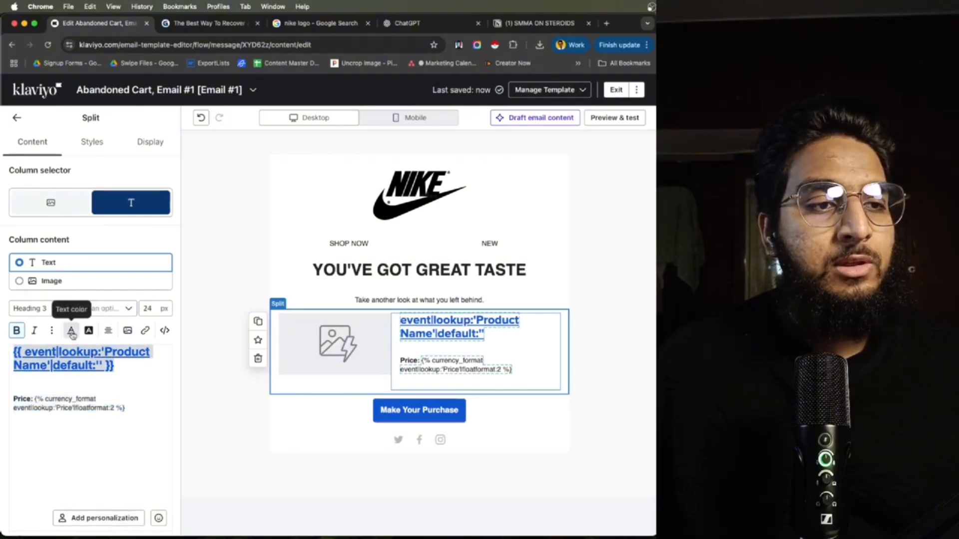
pyautogui.click(71, 333)
pyautogui.moveTo(103, 381); pyautogui.dragTo(34, 442)
pyautogui.click(34, 442)
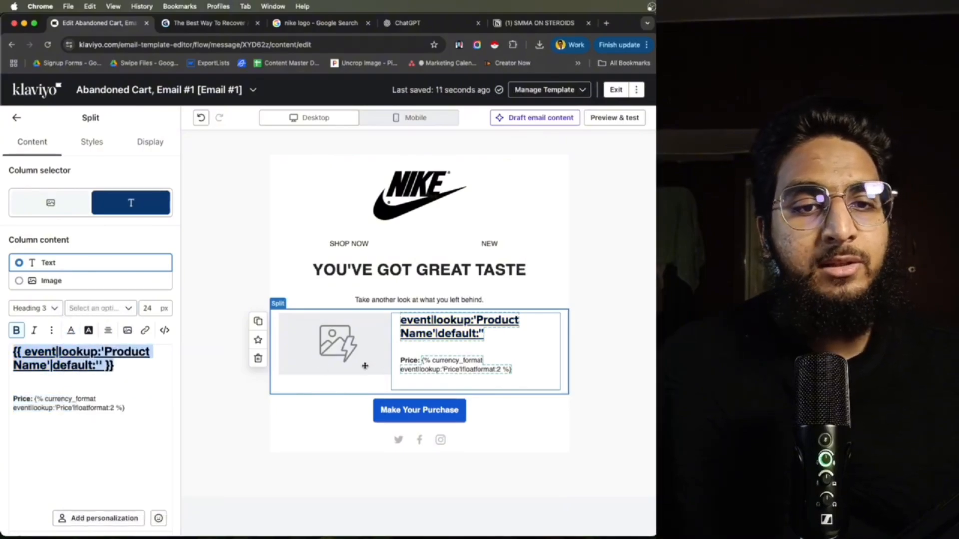
# - Make the Make Your Purchase button full width and set its background colour to black (#000000)
pyautogui.click(347, 352)
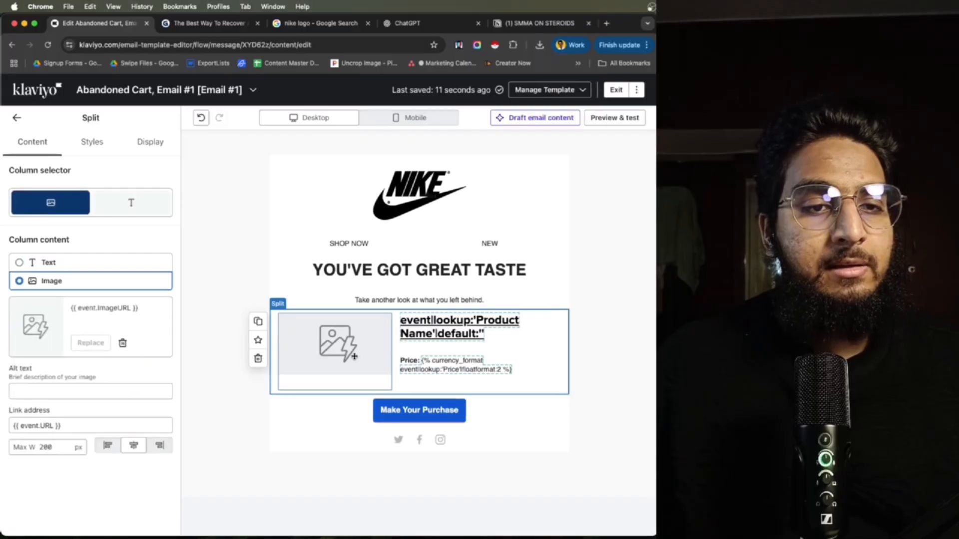
pyautogui.click(316, 423)
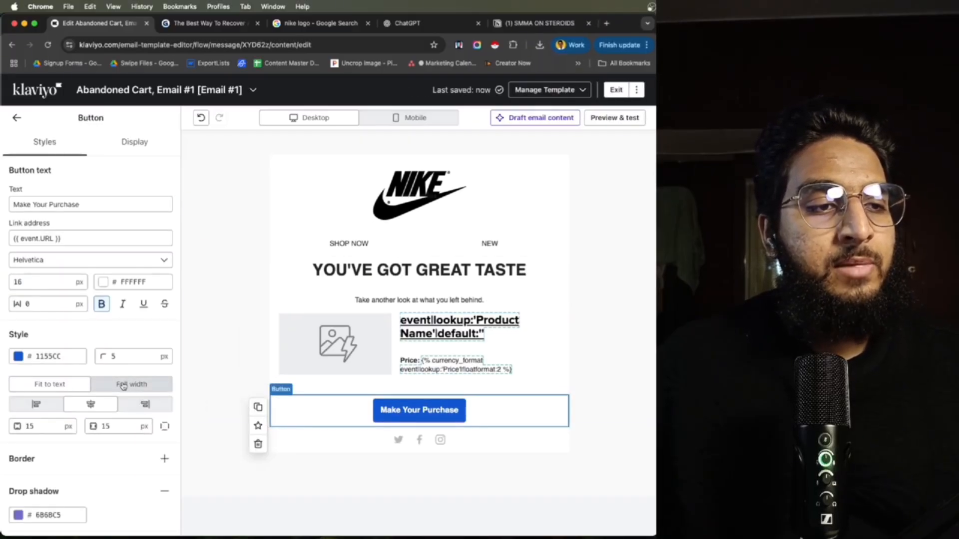
pyautogui.click(123, 385)
pyautogui.click(18, 356)
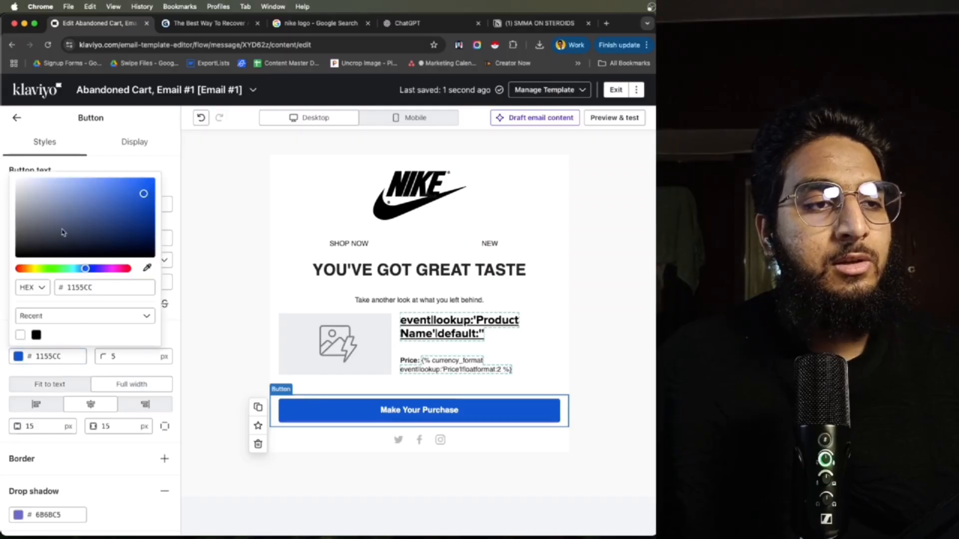
pyautogui.moveTo(75, 225); pyautogui.dragTo(2, 325)
pyautogui.click(113, 429)
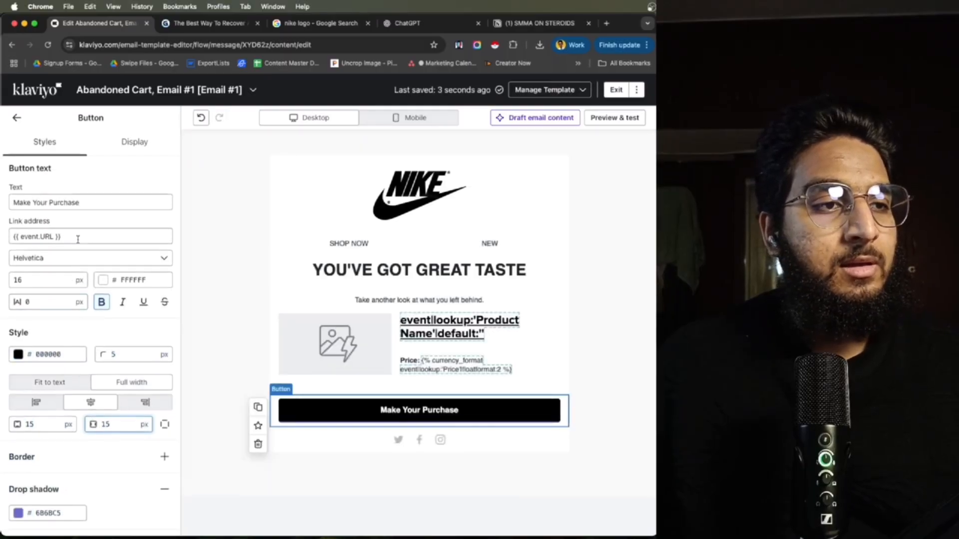
# - Change the black button's text to "TAKE ANOTHER LOOK"
pyautogui.moveTo(95, 205); pyautogui.dragTo(2, 193)
pyautogui.write('TAKE')
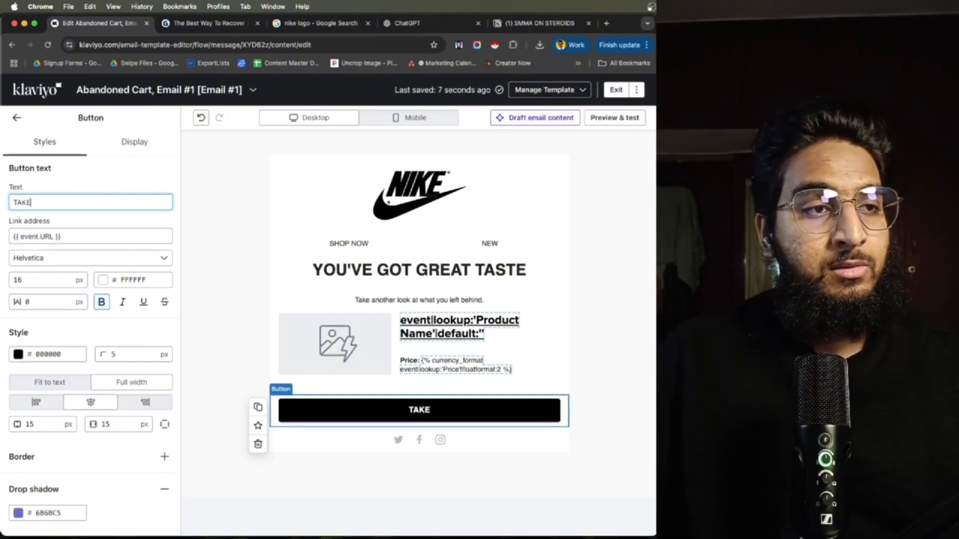
pyautogui.write(' ANOTHER LOOK')
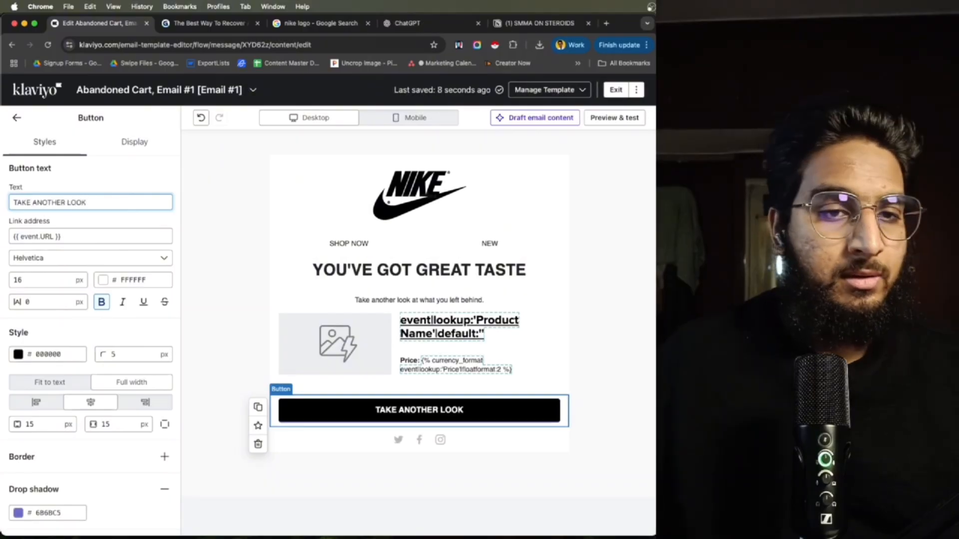
pyautogui.click(16, 118)
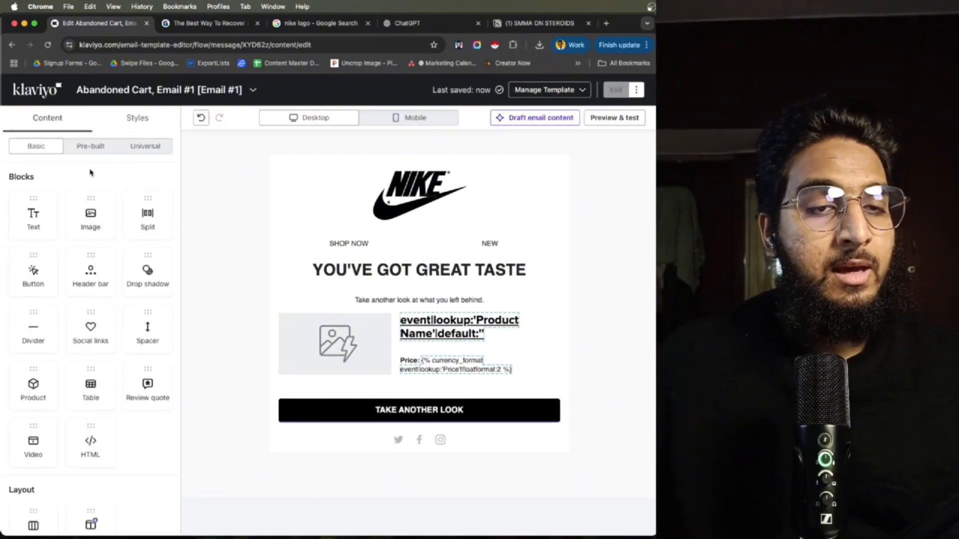
# - Delete both navigation links, SHOP NOW and NEW, from the header bar beneath the Nike logo
pyautogui.click(328, 241)
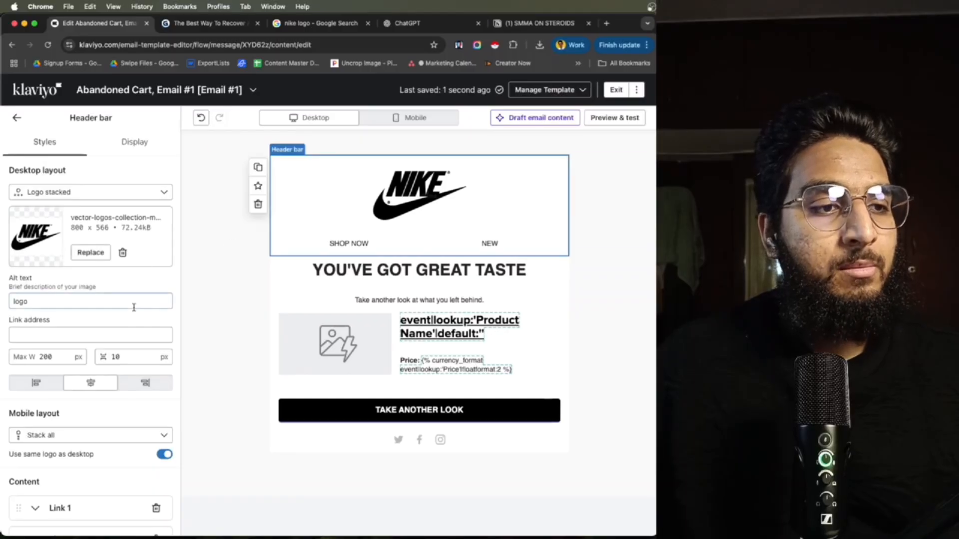
pyautogui.scroll(-10, 120, 270)
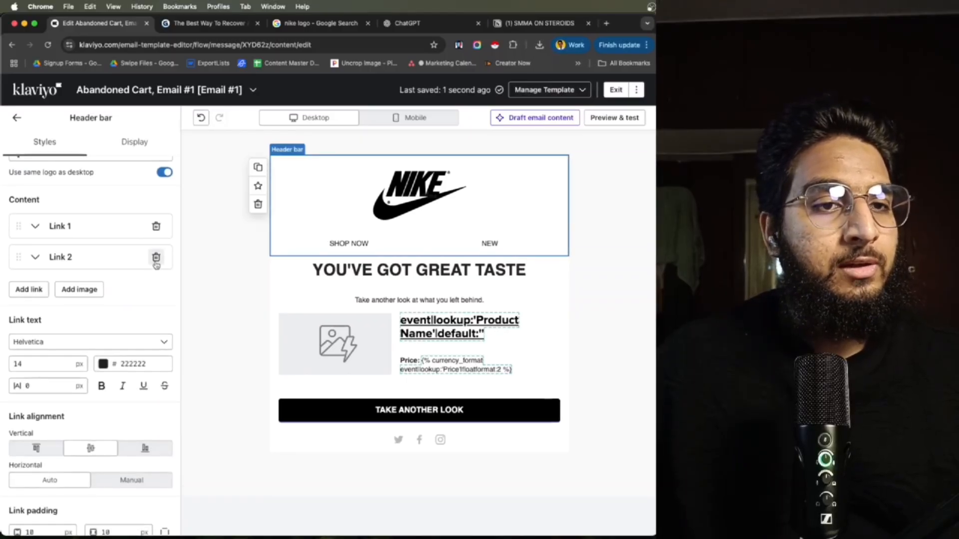
pyautogui.click(156, 258)
pyautogui.click(156, 226)
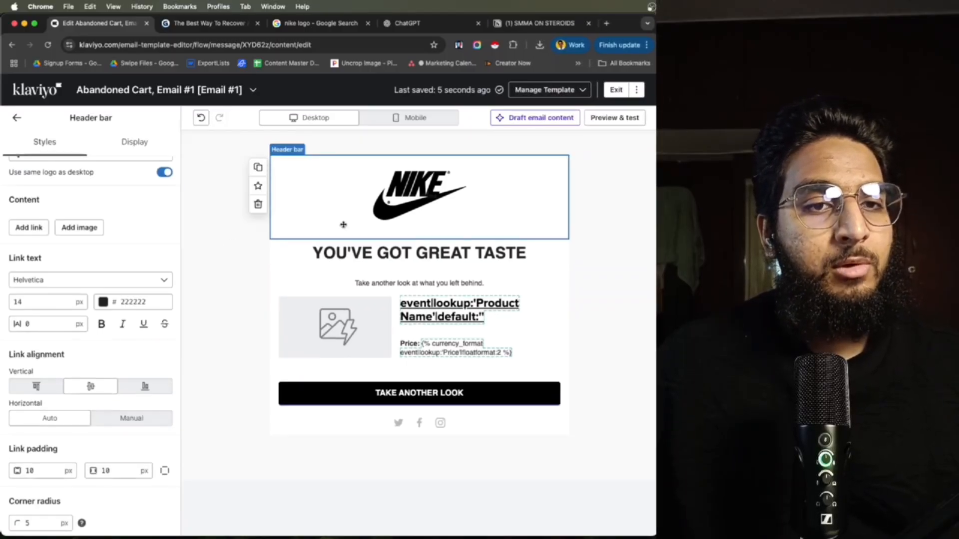
pyautogui.click(17, 118)
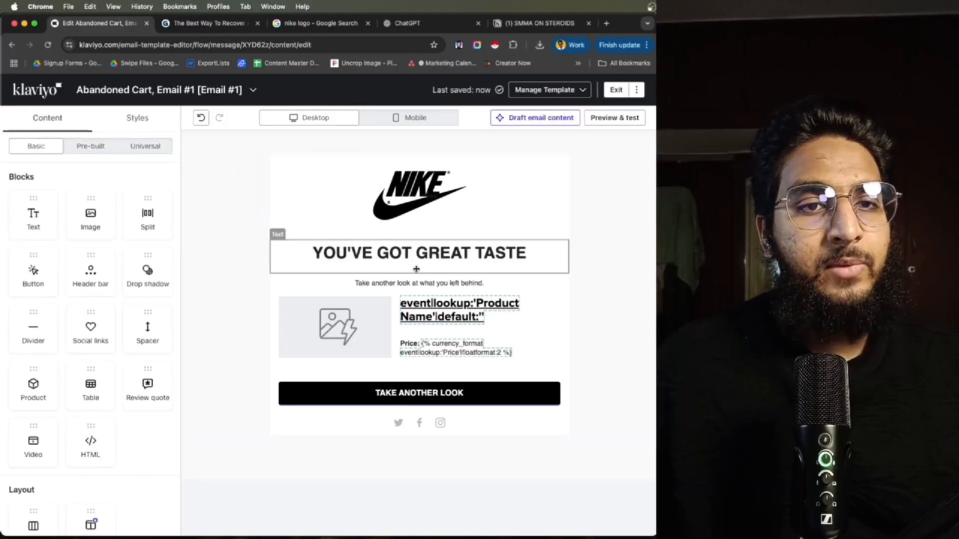
# - Check the Stanley email's recommendation section, then duplicate the "YOU'VE GOT GREAT TASTE" headline block and place the copy beneath the black button
pyautogui.click(184, 25)
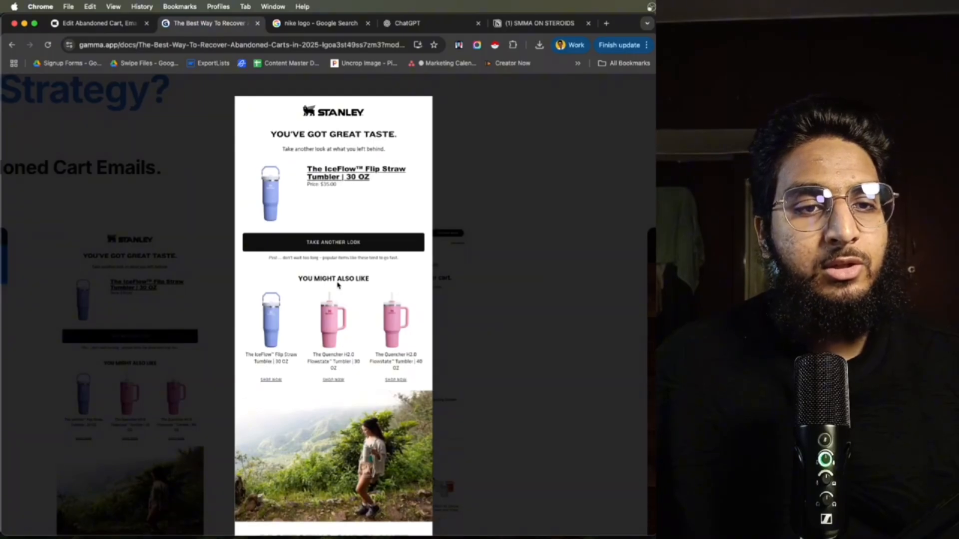
pyautogui.click(90, 29)
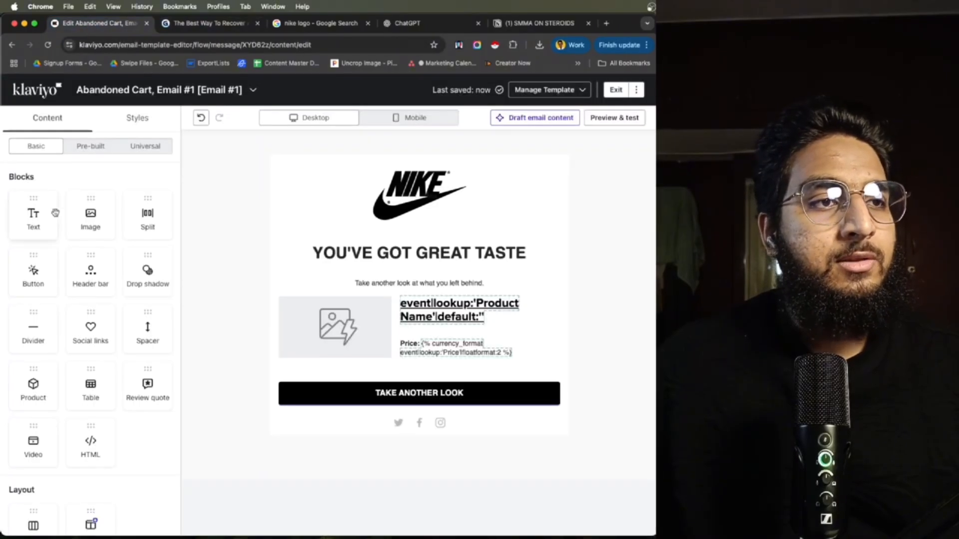
pyautogui.click(349, 256)
pyautogui.click(258, 269)
pyautogui.moveTo(344, 309); pyautogui.dragTo(368, 439)
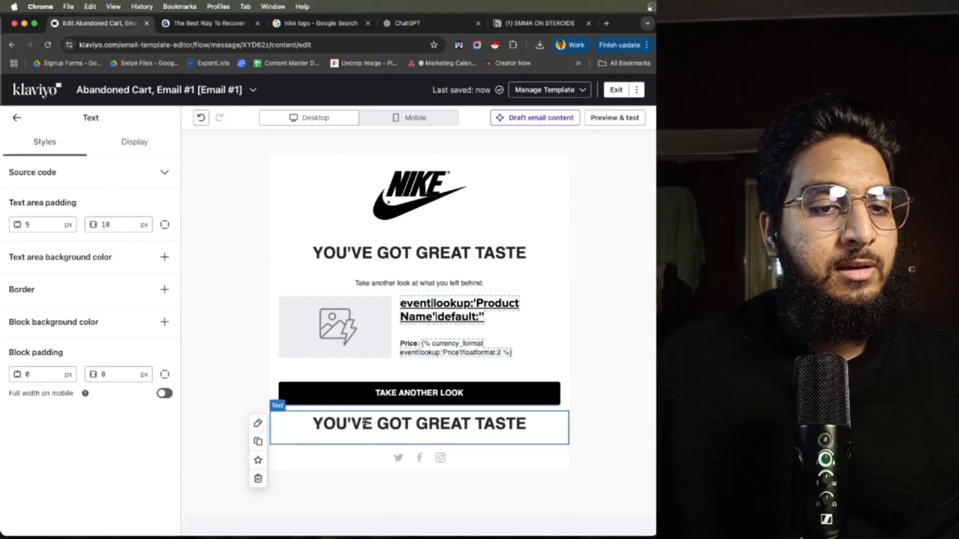
# - Replace the copied headline's text beneath the button with "PEOPLE ALSO BOUGHT"
pyautogui.tripleClick(366, 424)
pyautogui.write('YOU')
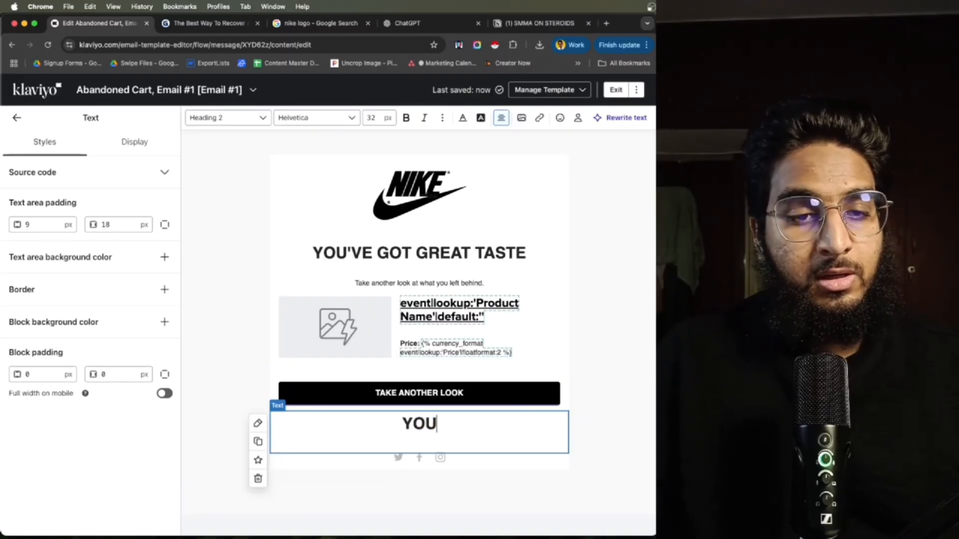
pyautogui.press('BackSpace')
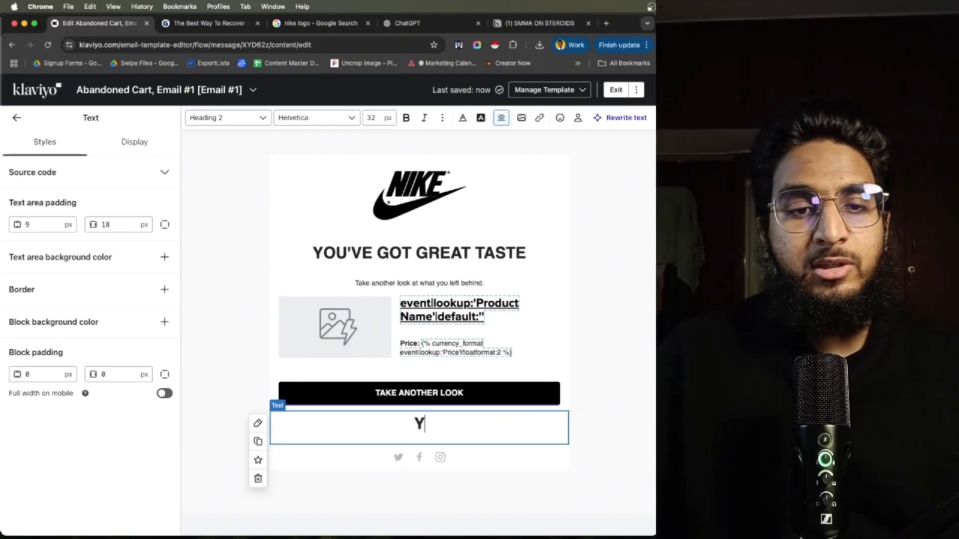
pyautogui.press('BackSpace')
pyautogui.write('PEOP')
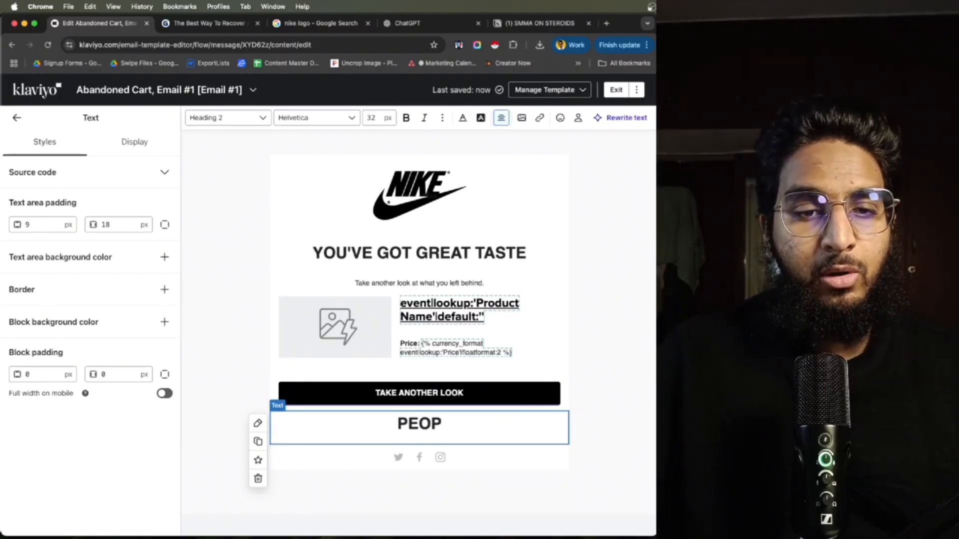
pyautogui.write('LE ALS')
pyautogui.press('BackSpace')
pyautogui.press('BackSpace')
pyautogui.write('A')
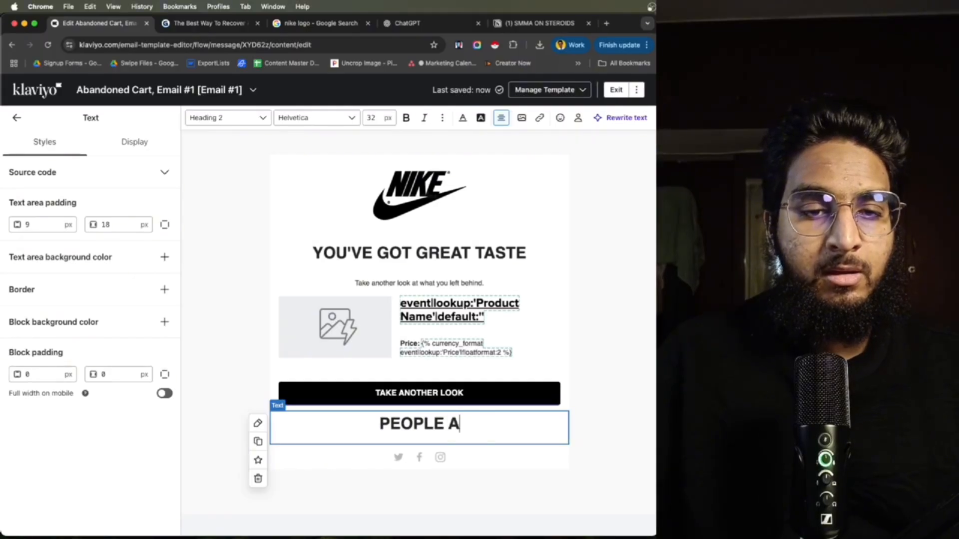
pyautogui.write('LSO BOUGHT')
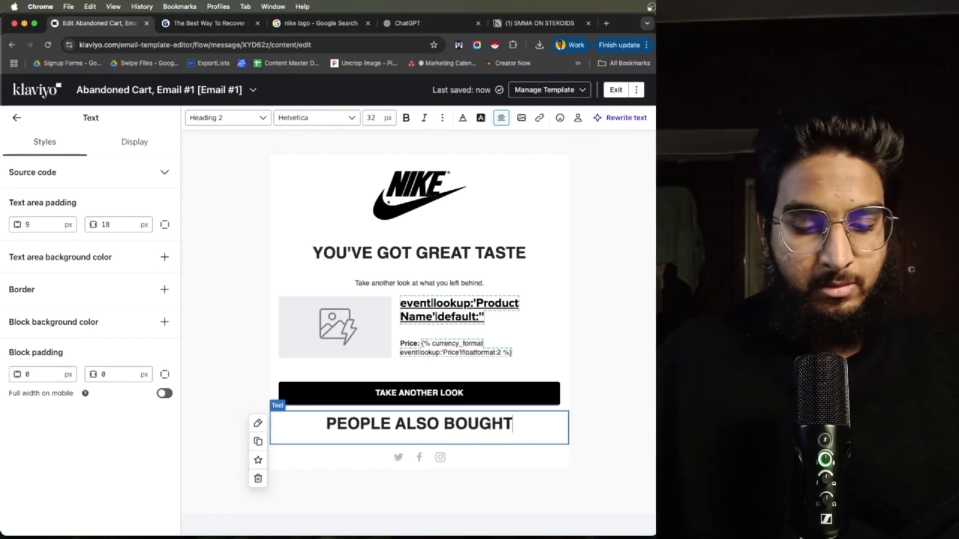
# - Set the "PEOPLE ALSO BOUGHT" heading's font size to 18 px and finish editing the block
pyautogui.press('super+a')
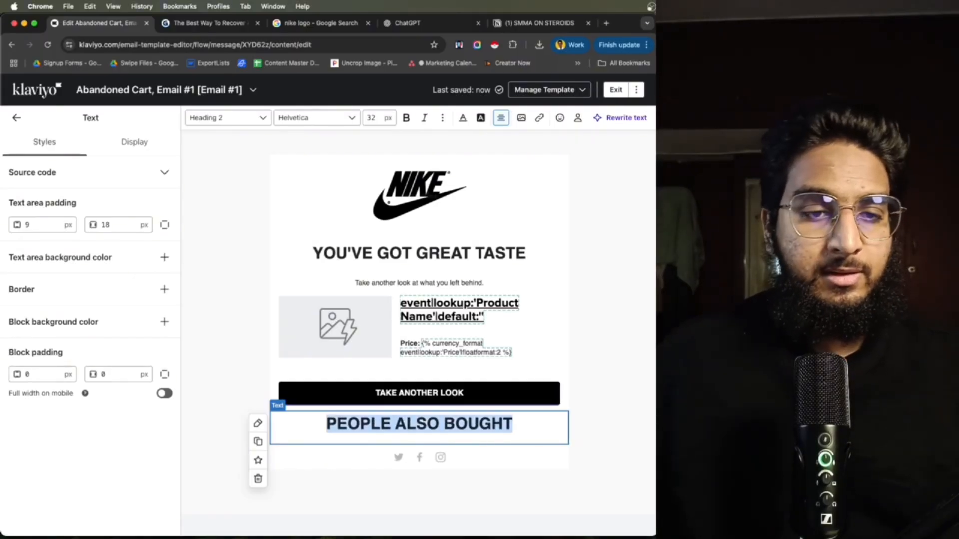
pyautogui.click(371, 118)
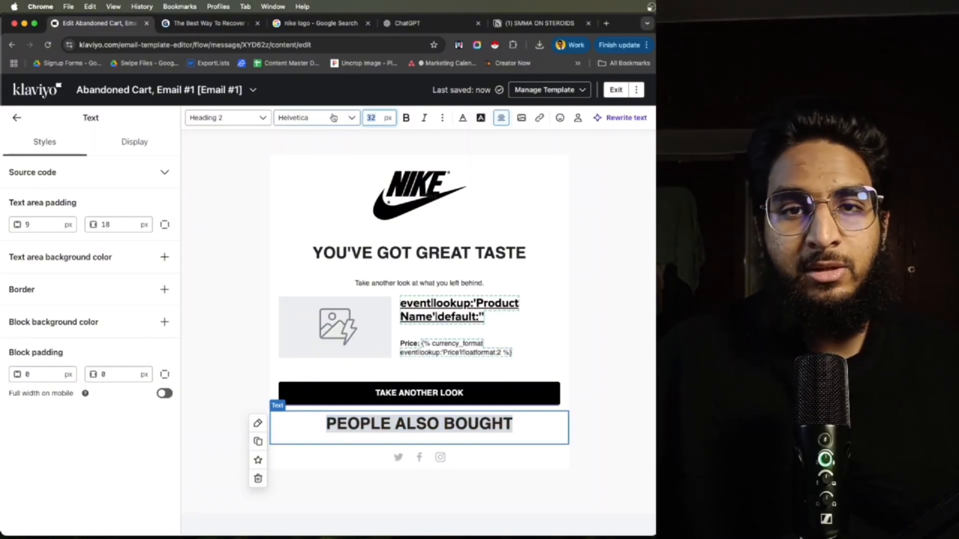
pyautogui.write('28')
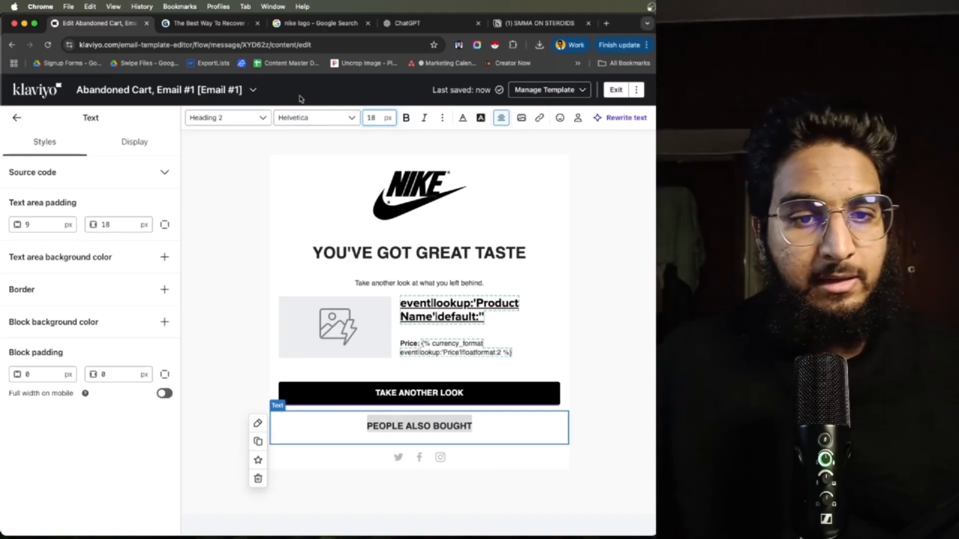
pyautogui.click(17, 117)
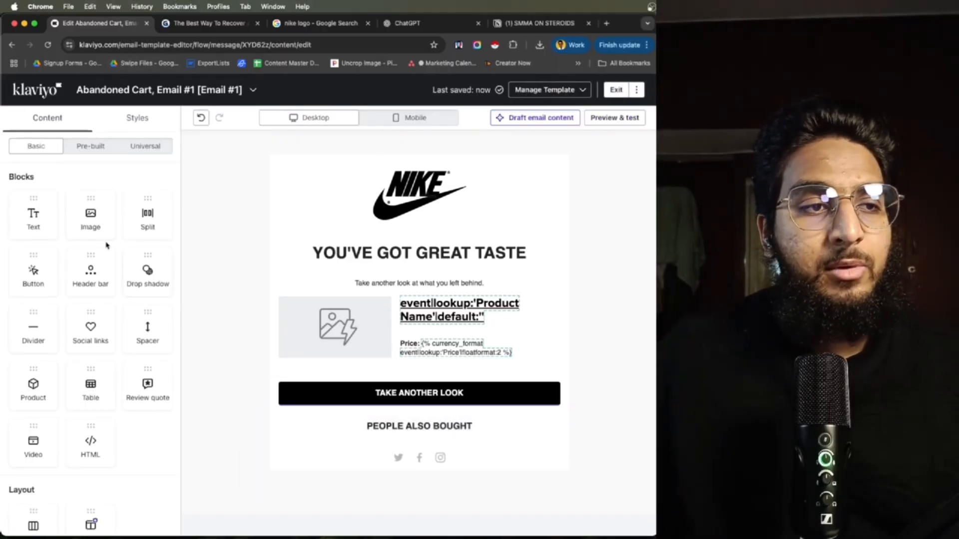
# - Add a product block beneath the "PEOPLE ALSO BOUGHT" heading and compare its static and dynamic modes, leaving it on Dynamic
pyautogui.scroll(-1, 107, 245)
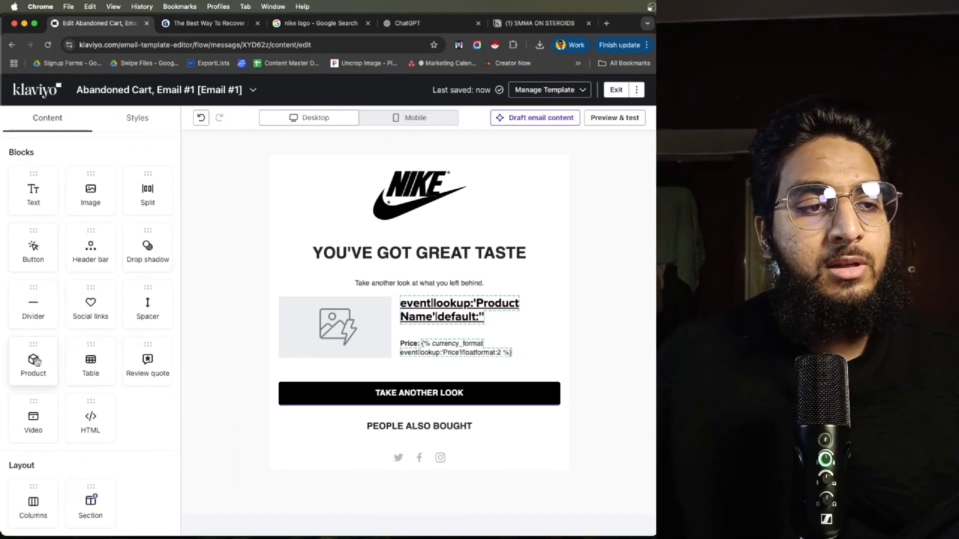
pyautogui.moveTo(34, 360); pyautogui.dragTo(414, 444)
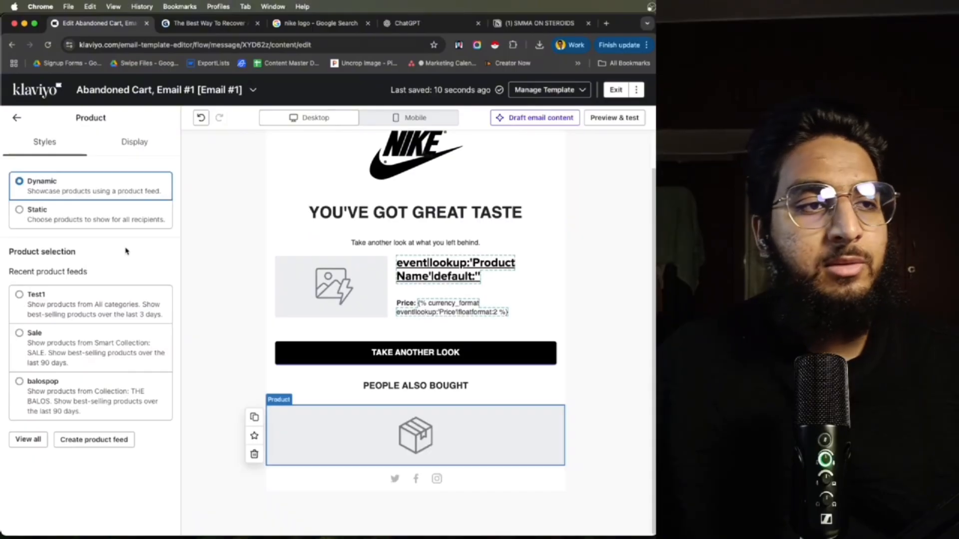
pyautogui.click(70, 219)
pyautogui.click(59, 190)
pyautogui.click(75, 214)
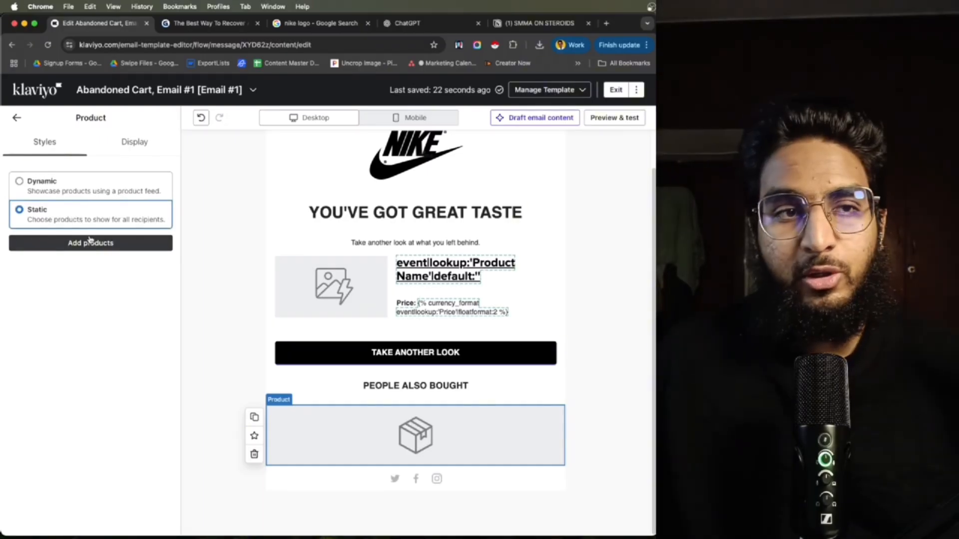
pyautogui.click(67, 192)
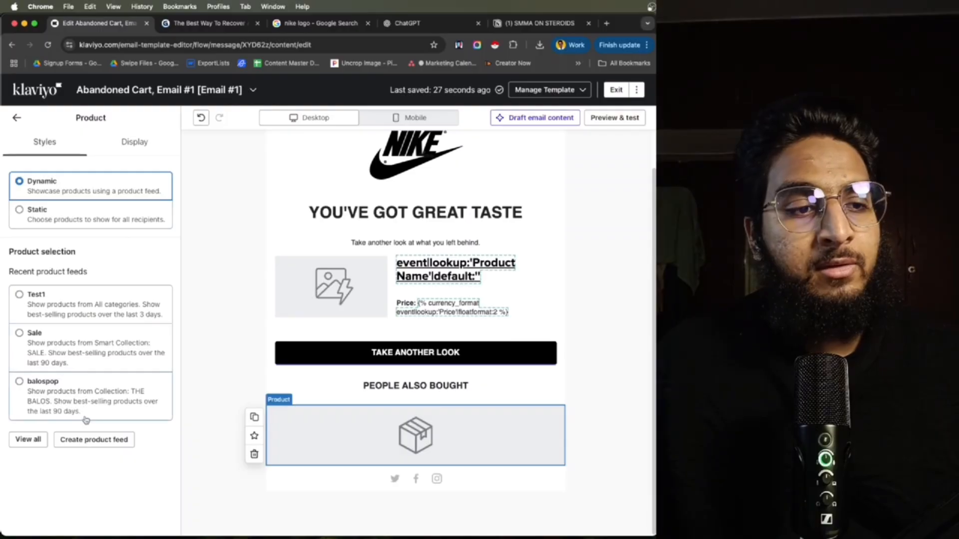
# - Start a new product feed named test2 that shows best-selling products over the last 3 days first
pyautogui.click(119, 442)
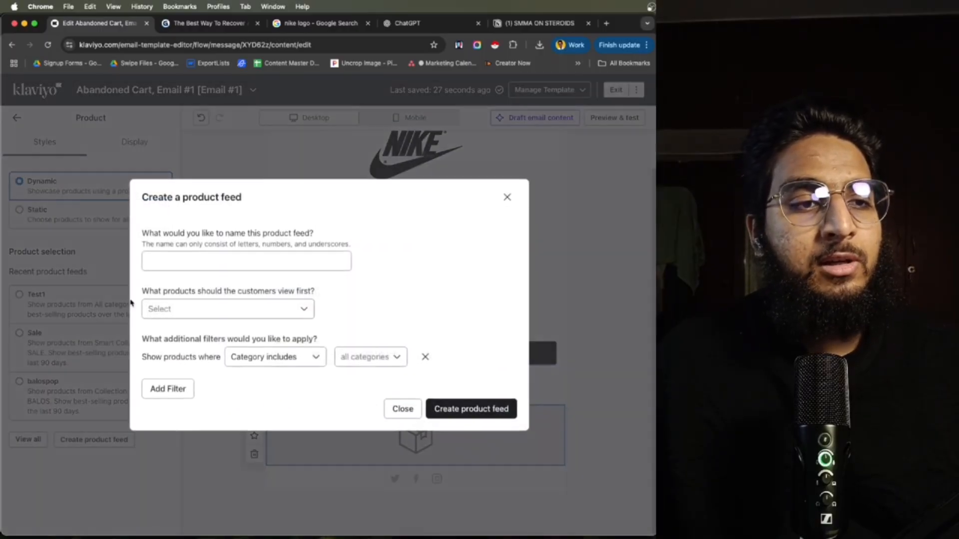
pyautogui.click(228, 263)
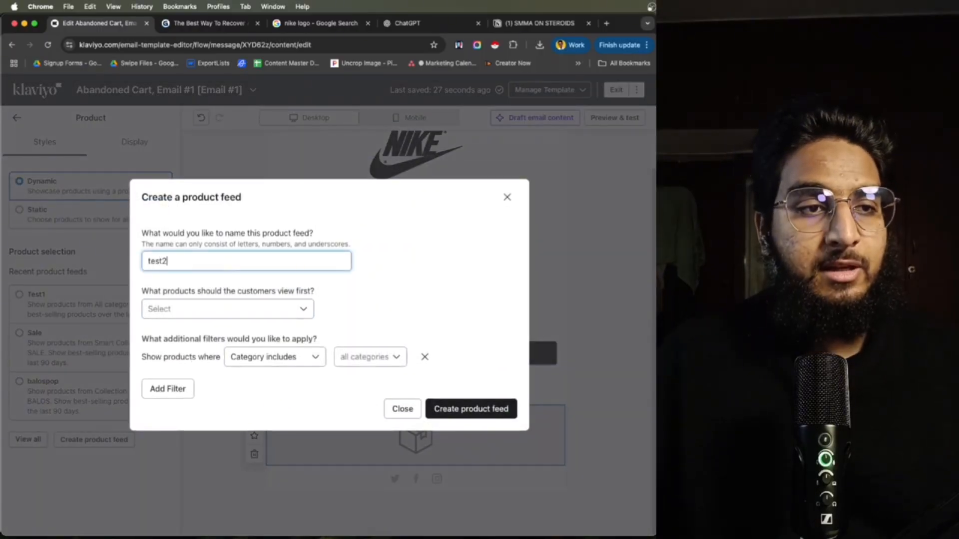
pyautogui.click(235, 308)
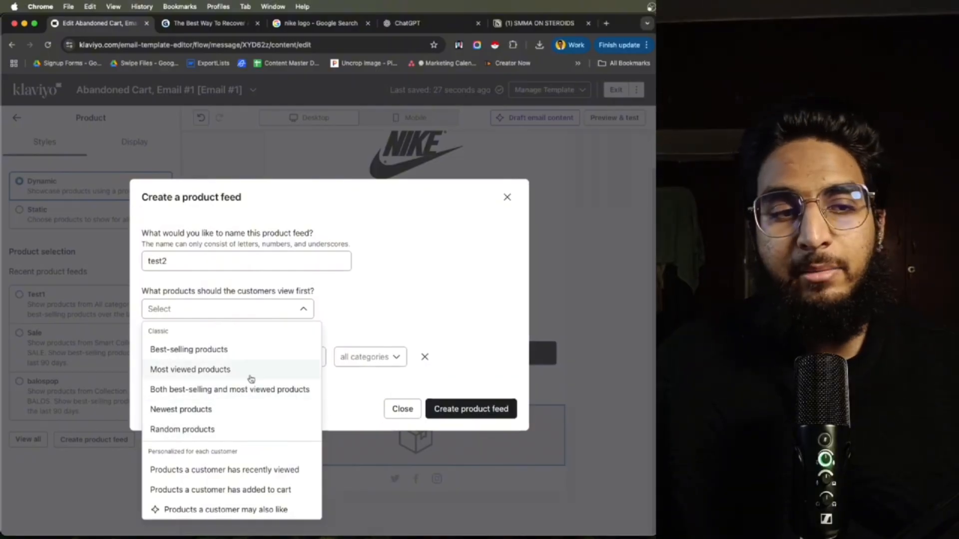
pyautogui.click(215, 355)
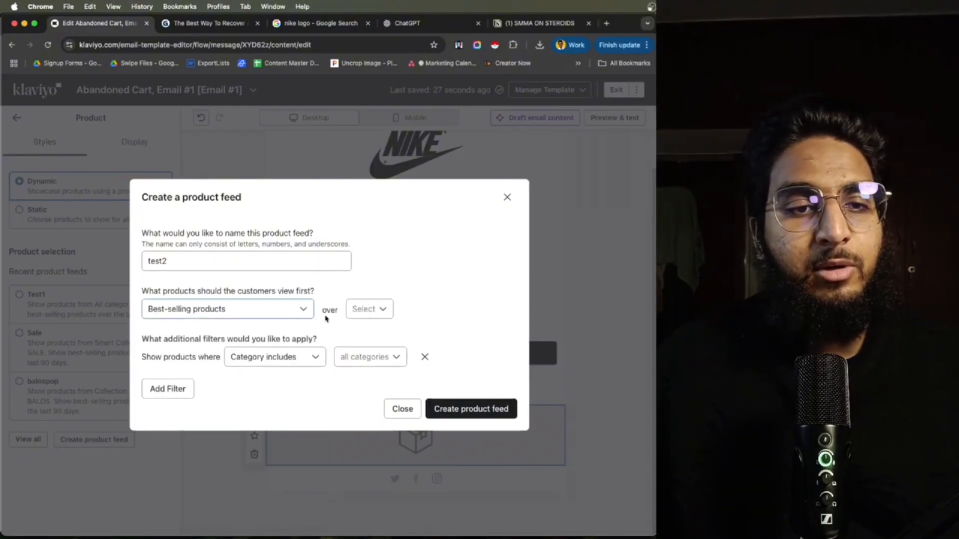
pyautogui.click(367, 307)
pyautogui.click(368, 331)
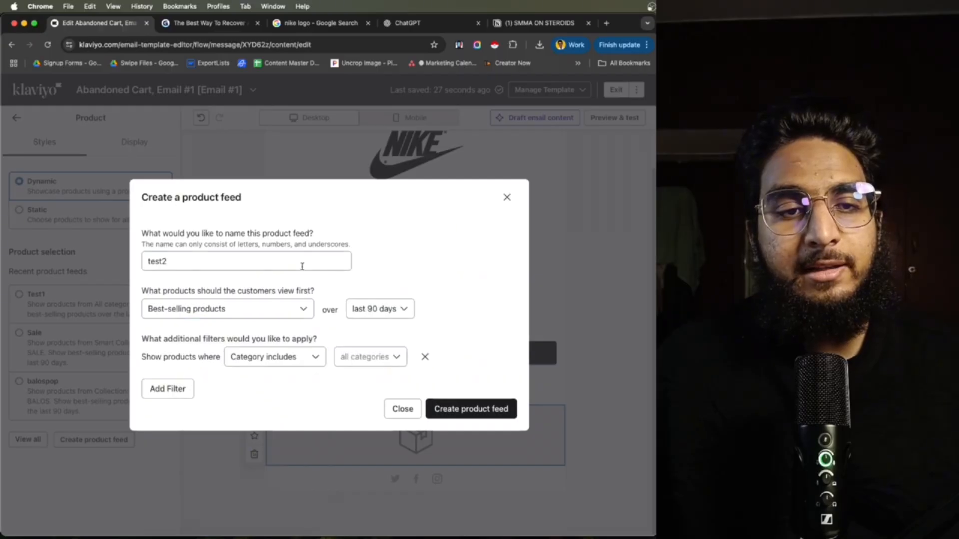
pyautogui.click(370, 309)
pyautogui.click(374, 351)
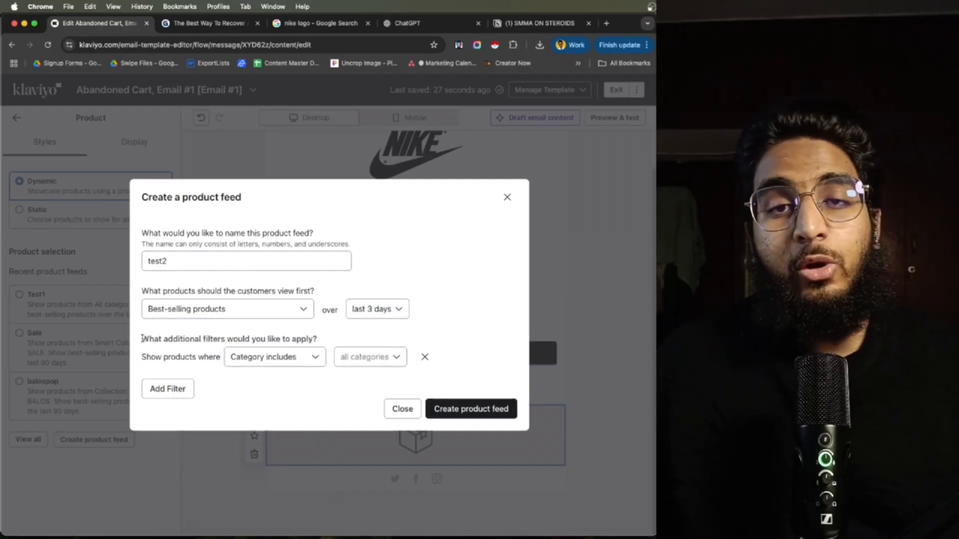
# - Review the filter options, leave the filter at Category includes all categories, and create the test2 product feed
pyautogui.moveTo(142, 339); pyautogui.dragTo(296, 339)
pyautogui.click(257, 357)
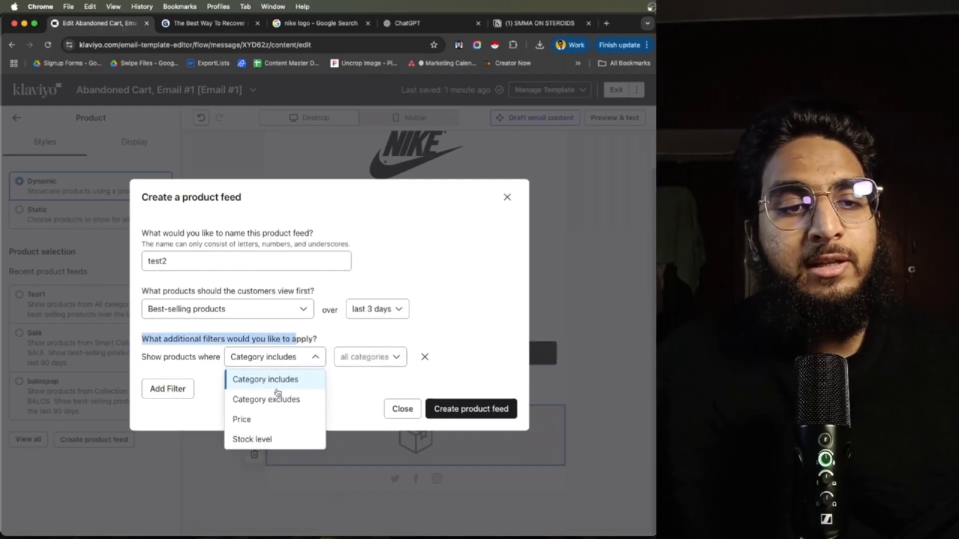
pyautogui.click(362, 359)
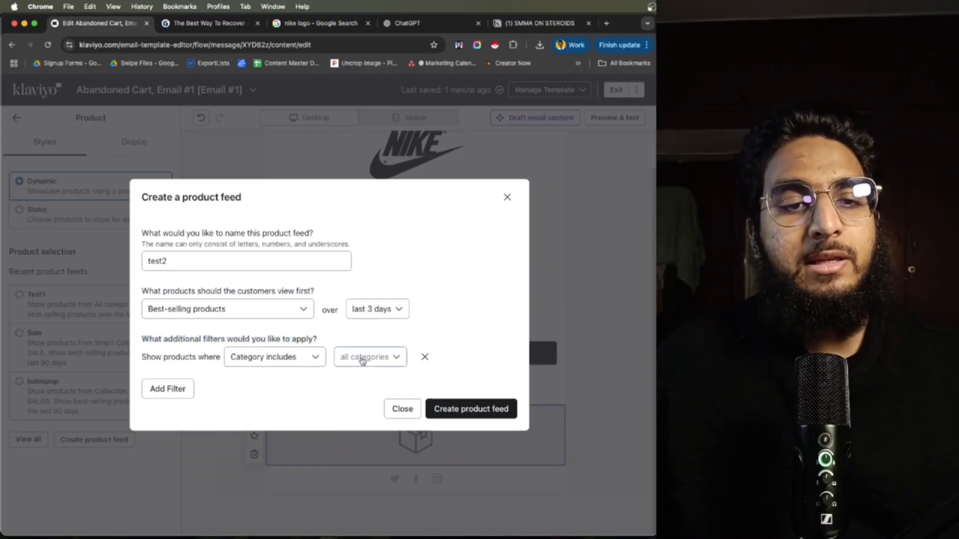
pyautogui.click(276, 343)
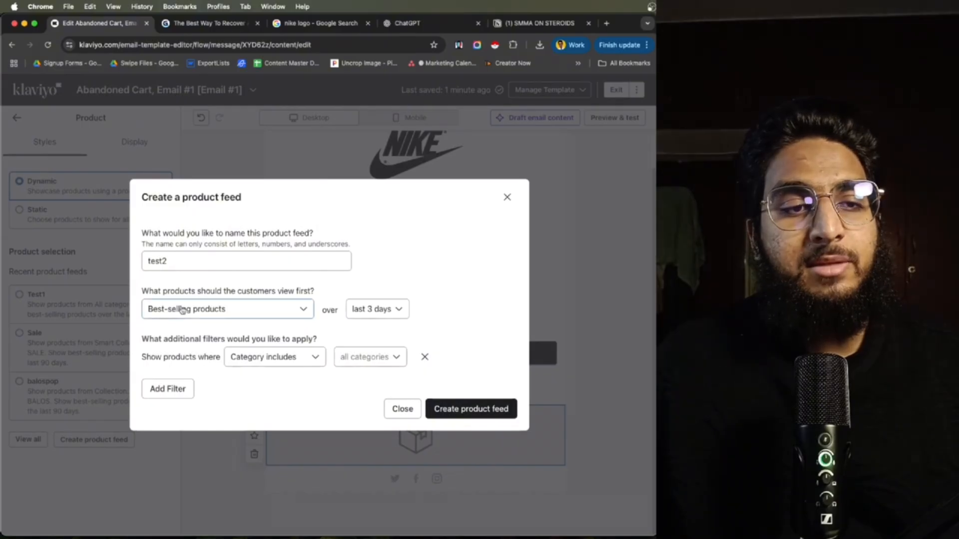
pyautogui.click(477, 413)
# - Preview the email to examine the recommended products under "PEOPLE ALSO BOUGHT", and return to the editor
pyautogui.scroll(-3, 365, 380)
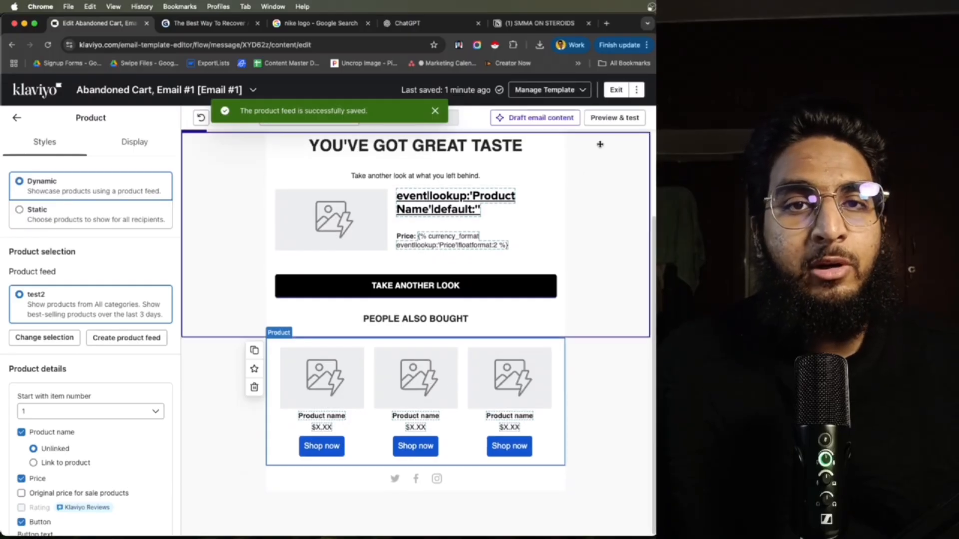
pyautogui.click(614, 118)
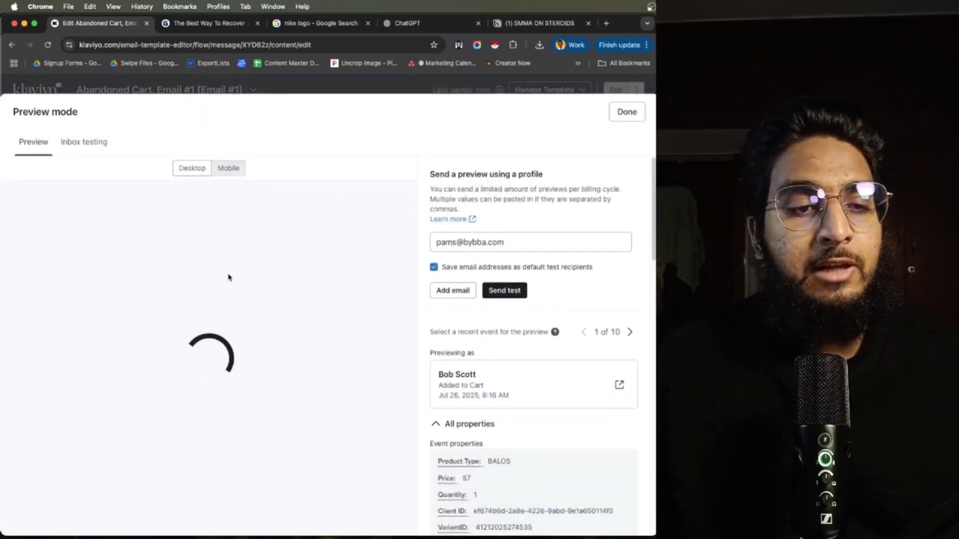
pyautogui.scroll(-8, 217, 334)
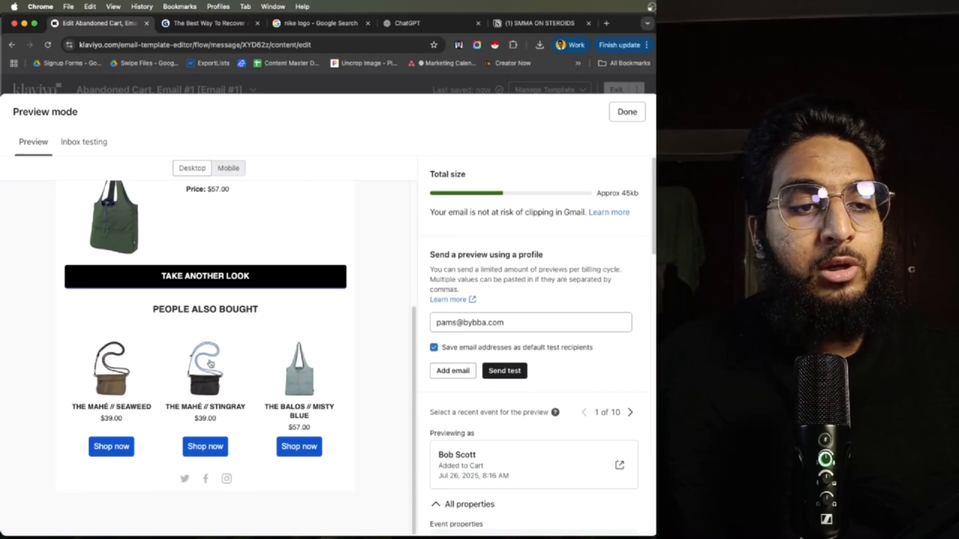
pyautogui.click(627, 112)
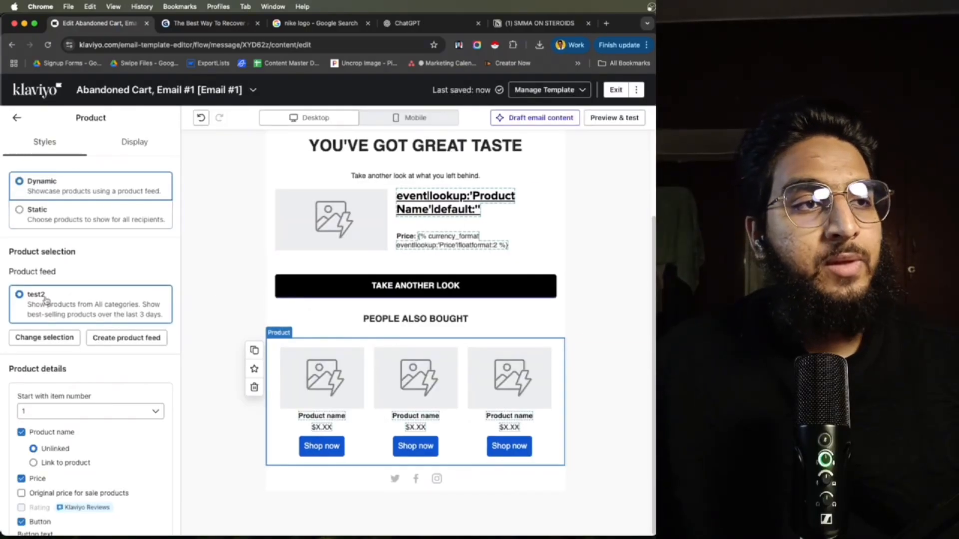
# - In the product block, keep prices shown, link the product names to their products and set the button text to "SHOP NOW"
pyautogui.scroll(-5, 46, 300)
pyautogui.click(20, 256)
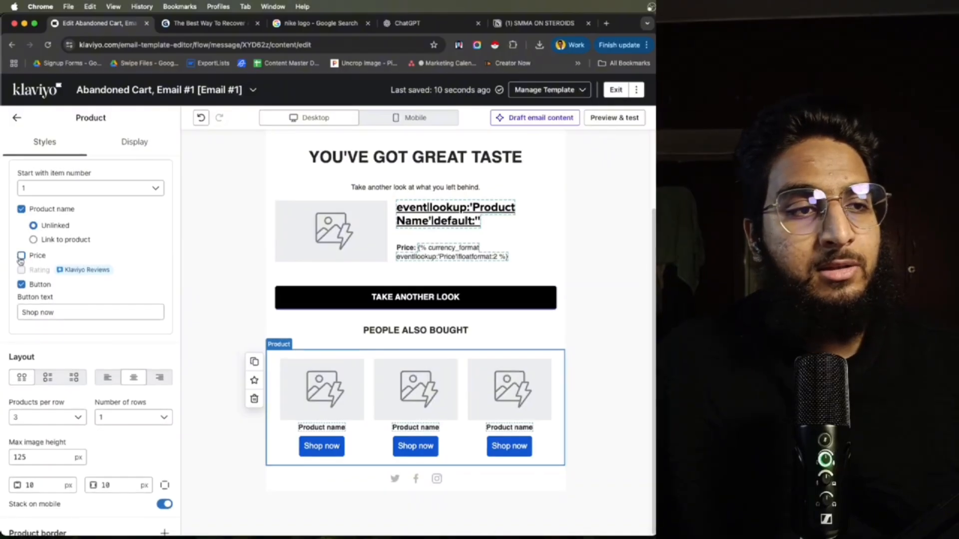
pyautogui.click(21, 255)
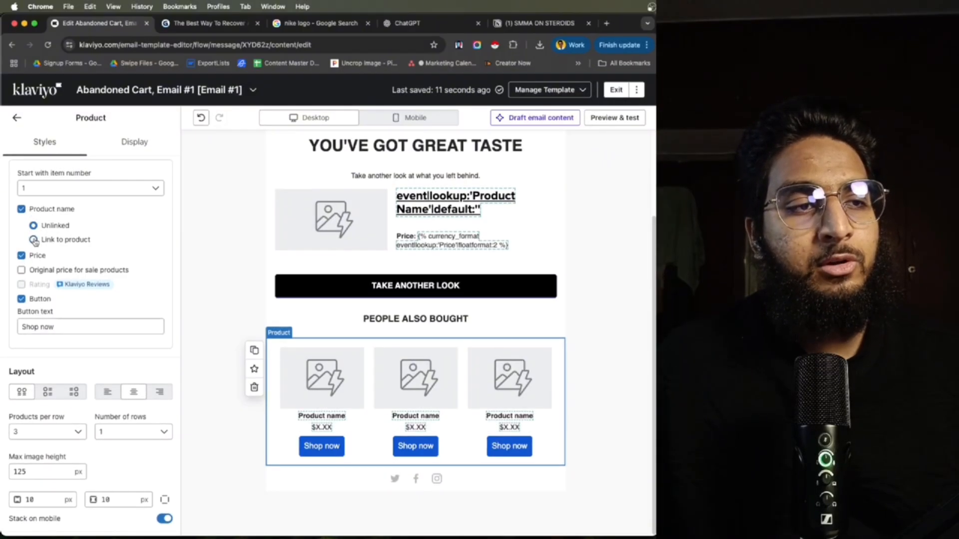
pyautogui.click(33, 240)
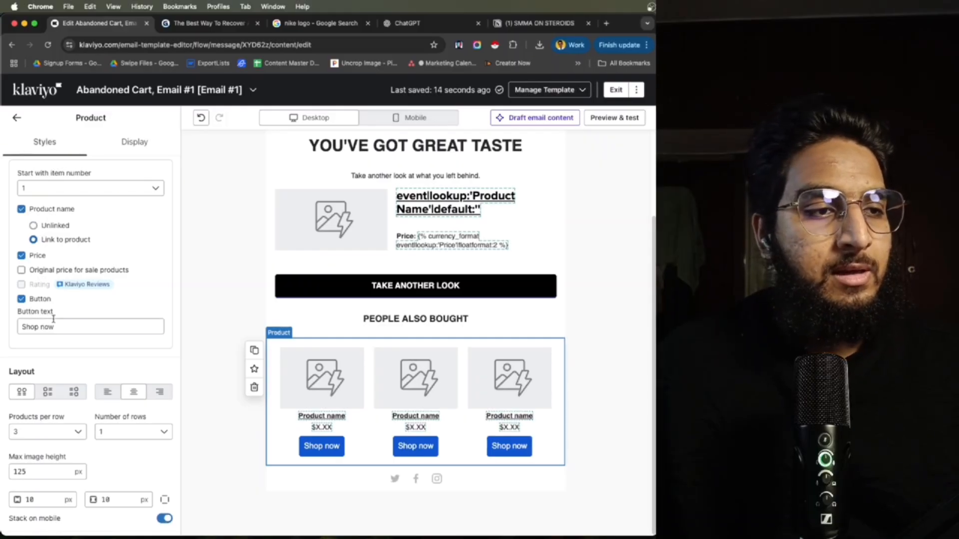
pyautogui.tripleClick(19, 328)
pyautogui.write('SHOP NOW')
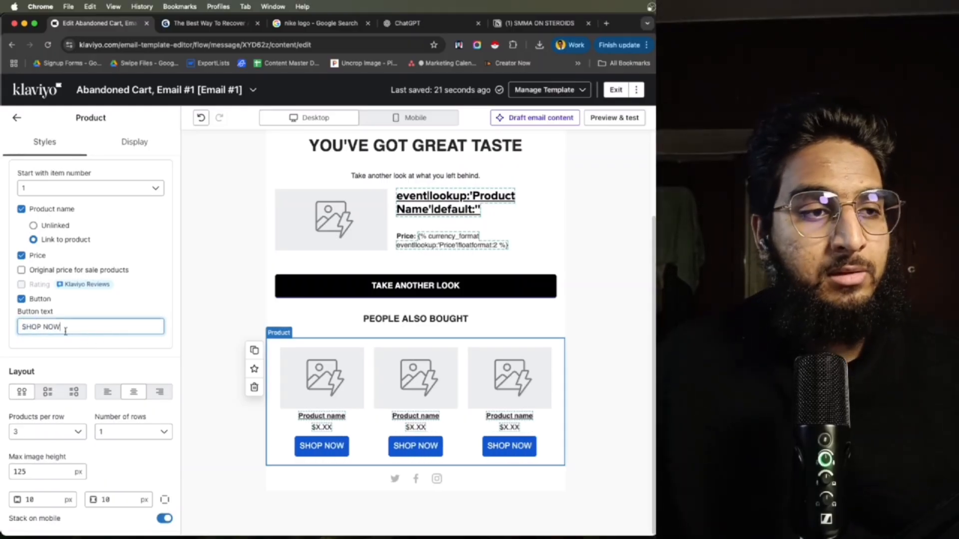
# - Try 6 products per row and 3 rows in the product block, restoring 3 products per row and 1 row
pyautogui.scroll(-3, 90, 369)
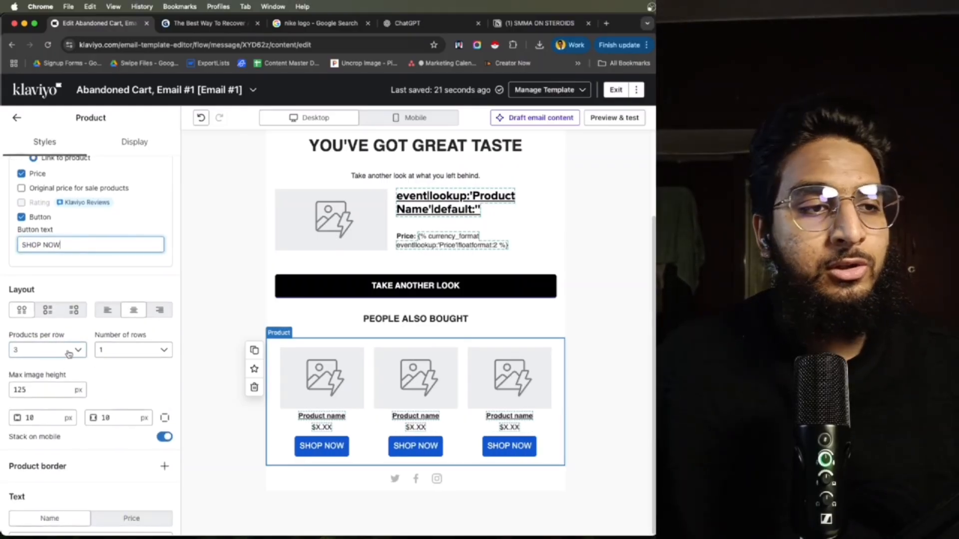
pyautogui.click(68, 350)
pyautogui.click(35, 456)
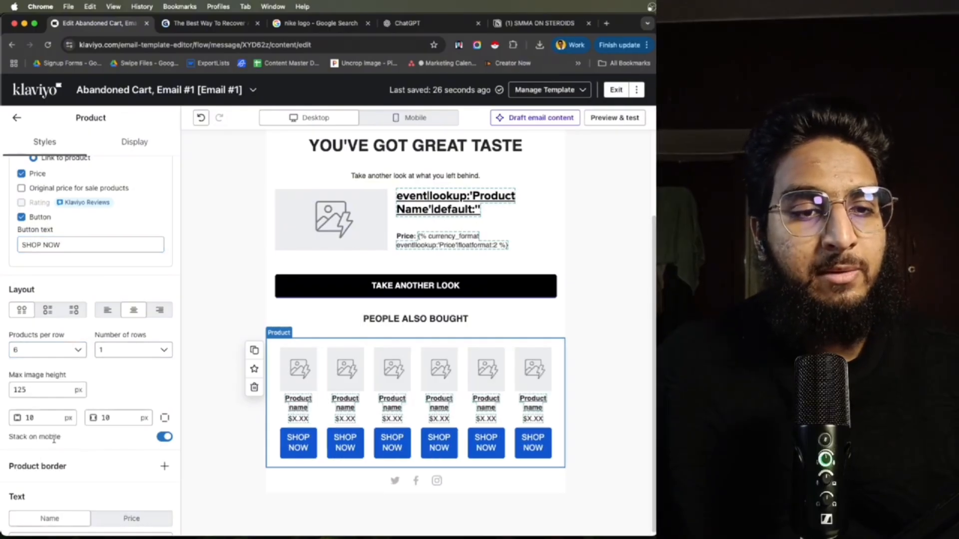
pyautogui.click(42, 350)
pyautogui.click(37, 409)
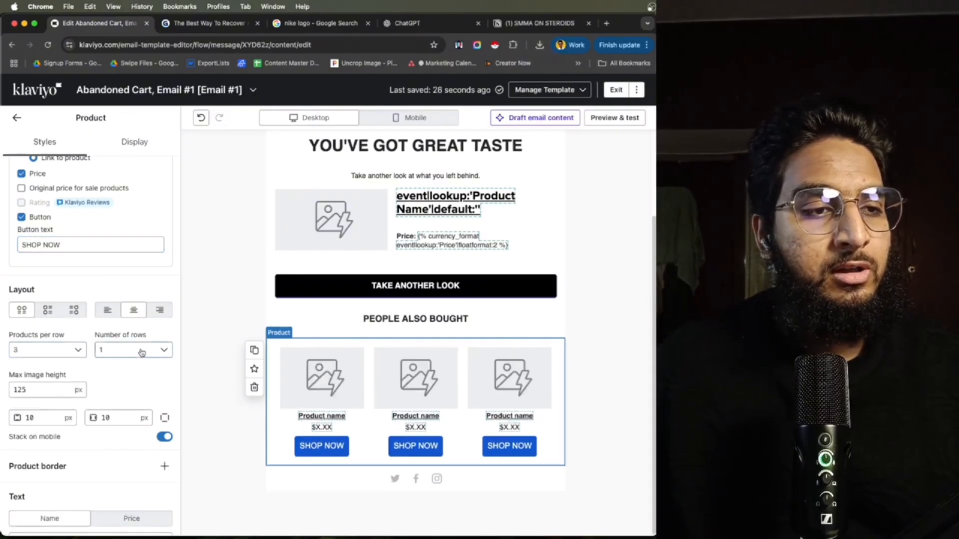
pyautogui.click(142, 351)
pyautogui.click(131, 413)
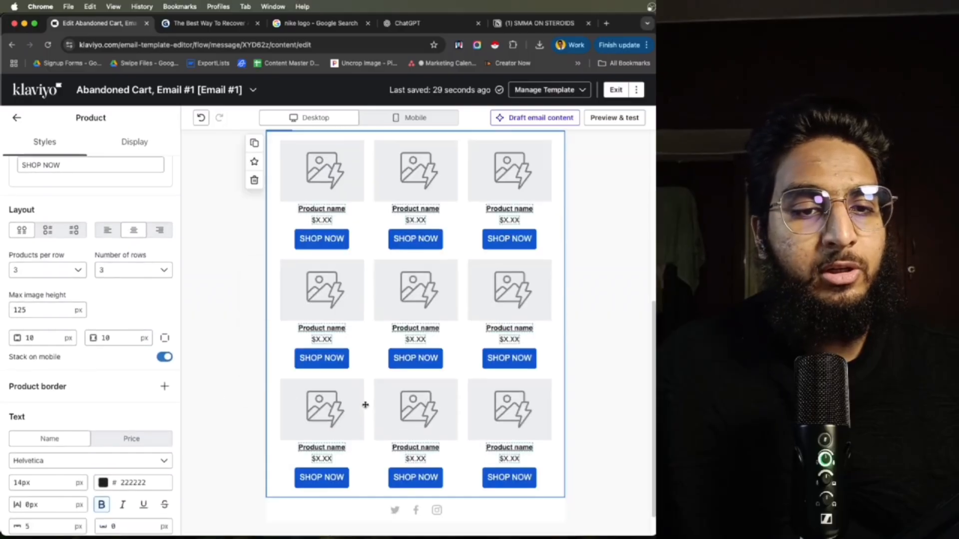
pyautogui.click(139, 272)
pyautogui.click(140, 291)
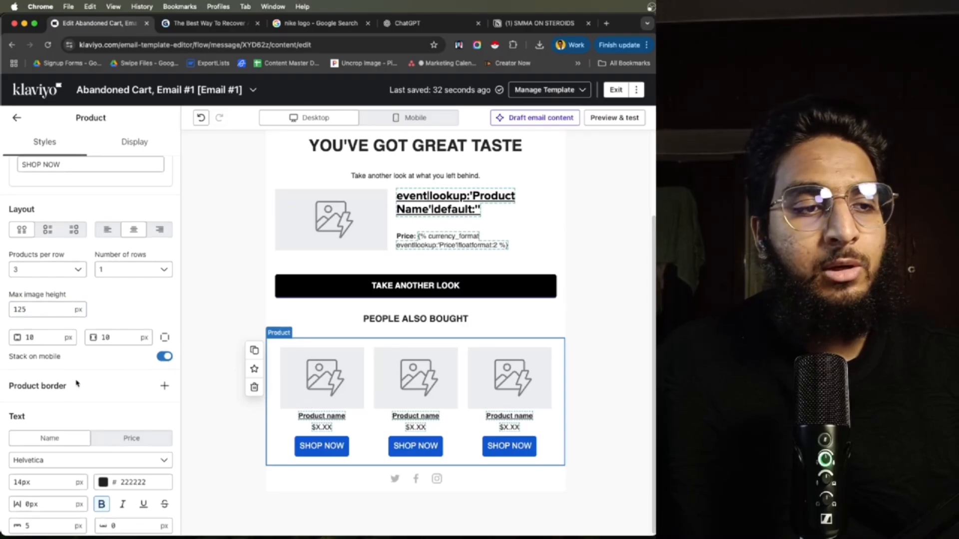
# - Set the background colour of the product block's SHOP NOW buttons to white (#FFFFFF)
pyautogui.scroll(-4, 85, 390)
pyautogui.scroll(-1, 85, 374)
pyautogui.scroll(-2, 115, 394)
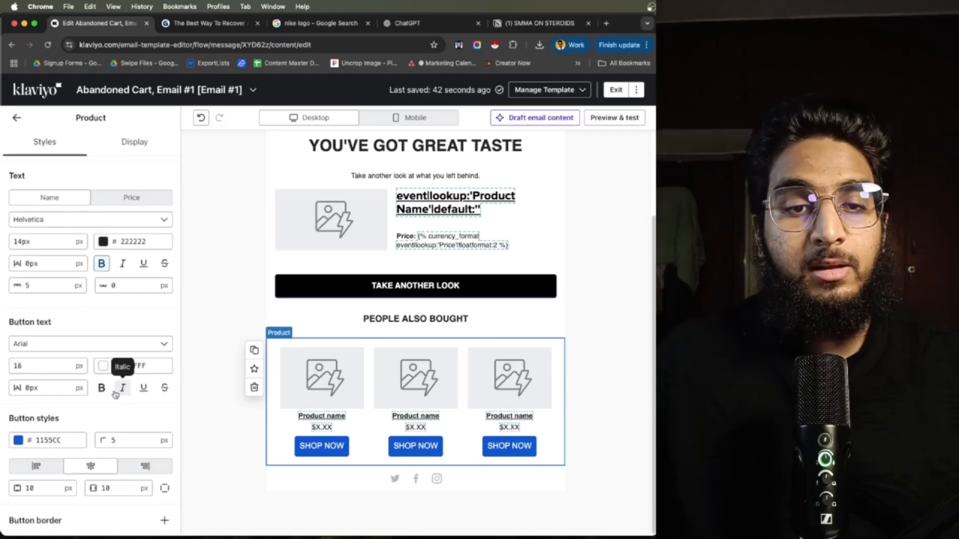
pyautogui.click(18, 441)
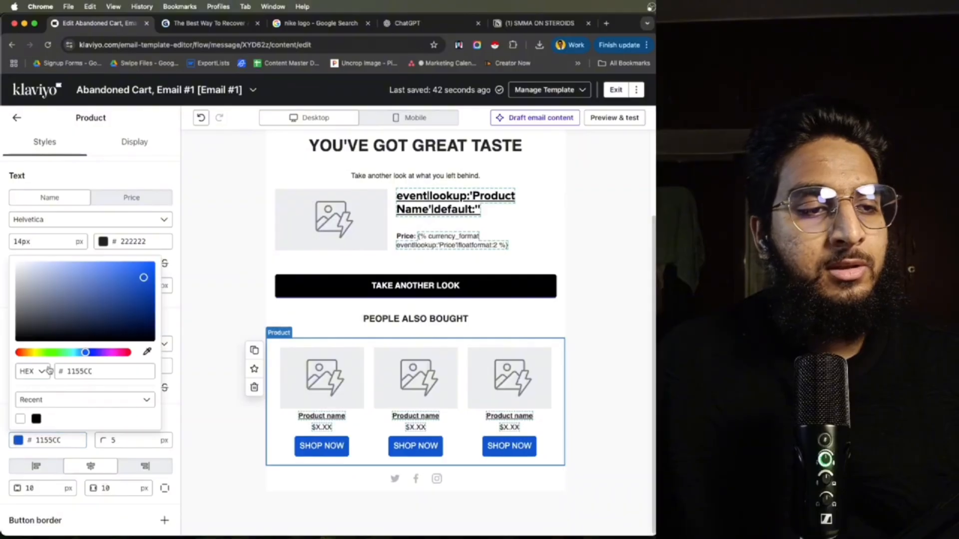
pyautogui.moveTo(44, 302); pyautogui.dragTo(4, 261)
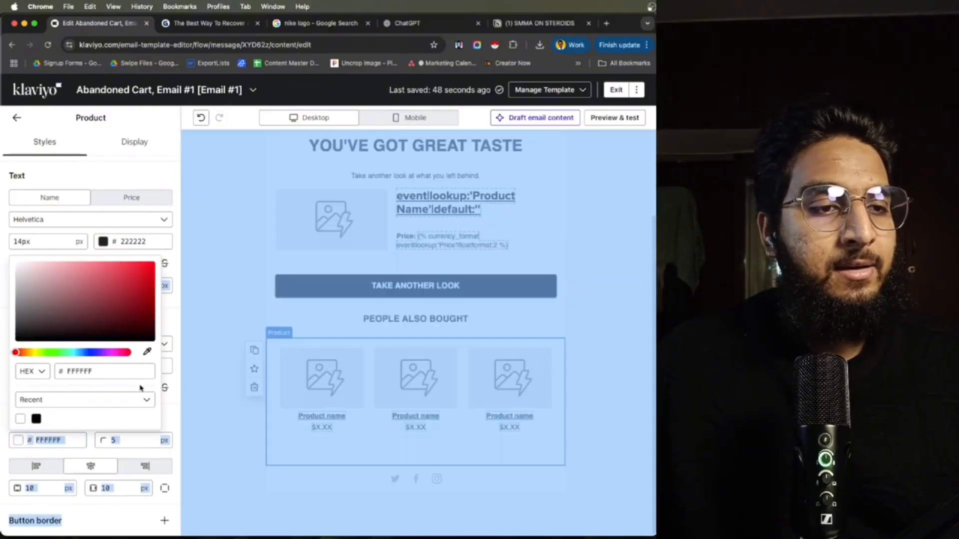
pyautogui.click(167, 410)
pyautogui.scroll(1, 79, 428)
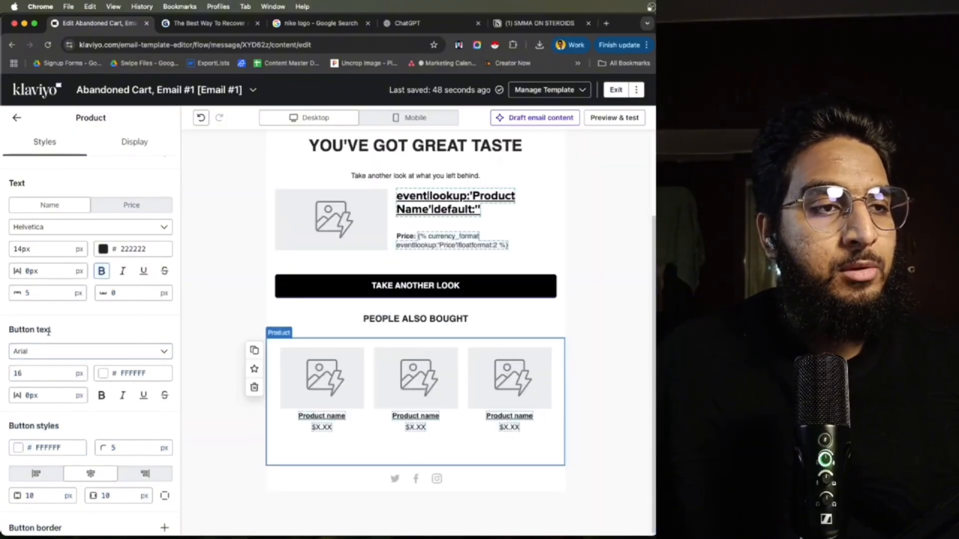
# - Set the text colour of the product block's SHOP NOW buttons to black (#000000)
pyautogui.click(103, 261)
pyautogui.click(60, 334)
pyautogui.scroll(-1, 85, 361)
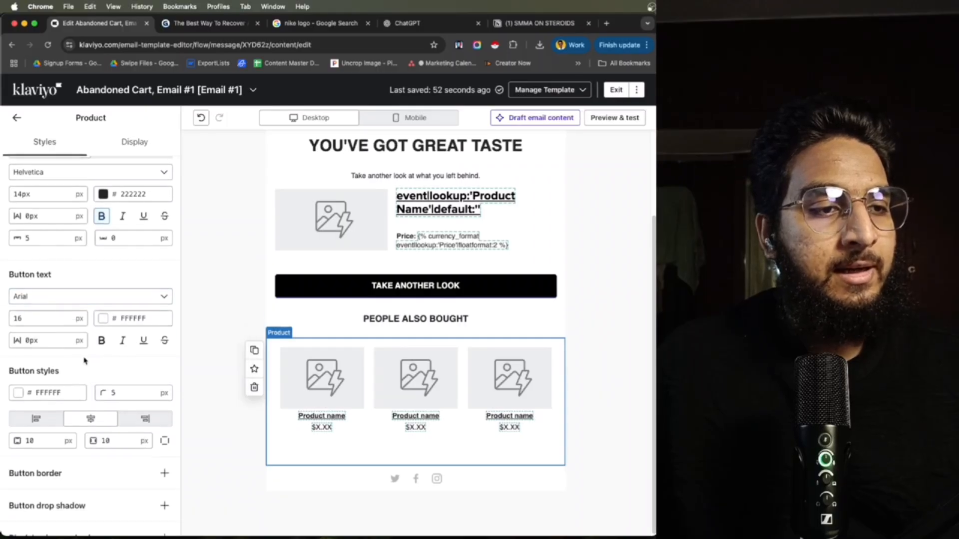
pyautogui.click(102, 320)
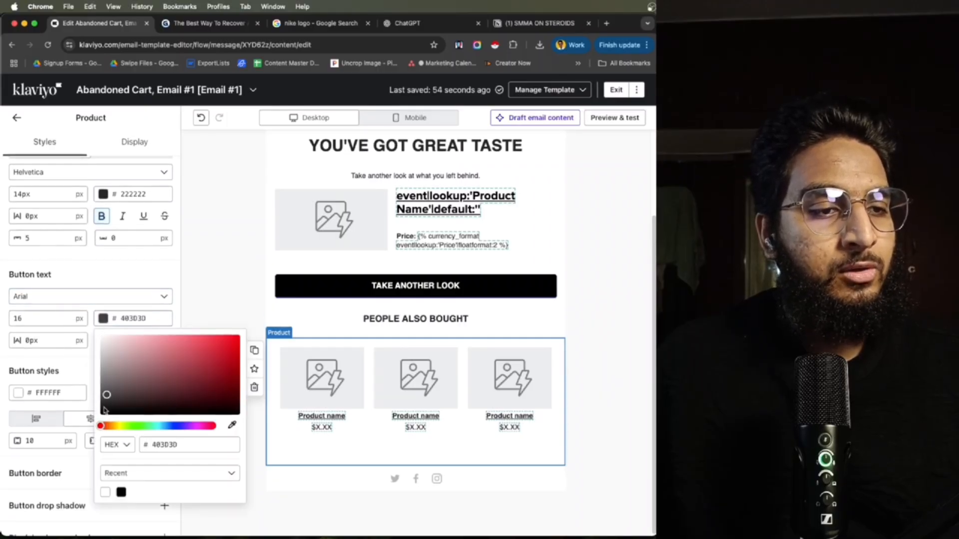
pyautogui.moveTo(105, 409); pyautogui.dragTo(91, 434)
pyautogui.click(37, 363)
# - Set the SHOP NOW button text to 14 px and underline it
pyautogui.click(40, 320)
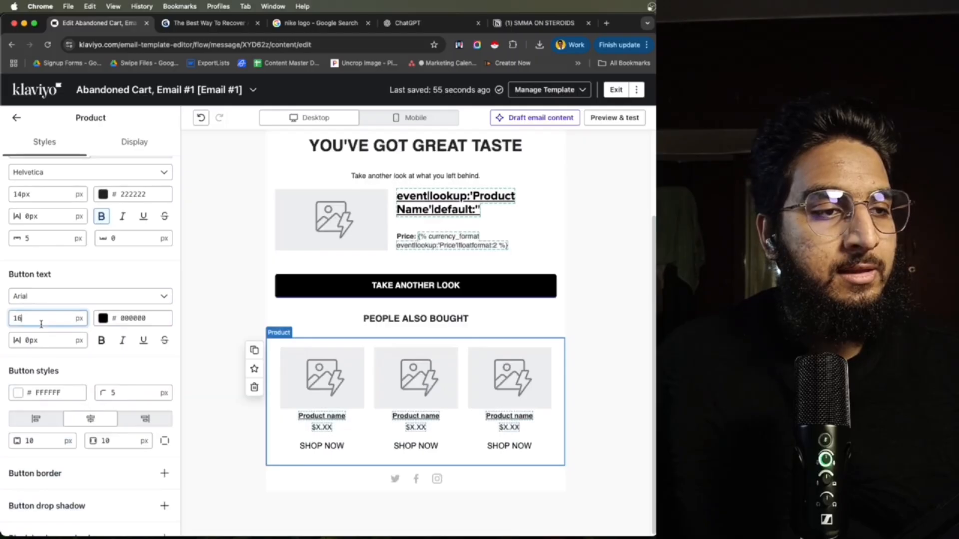
pyautogui.press('BackSpace')
pyautogui.write('4')
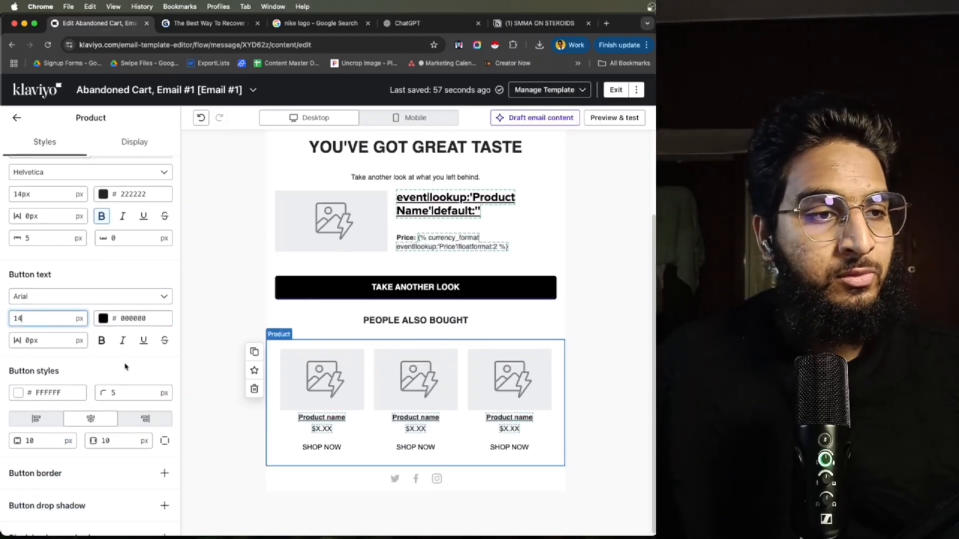
pyautogui.click(143, 341)
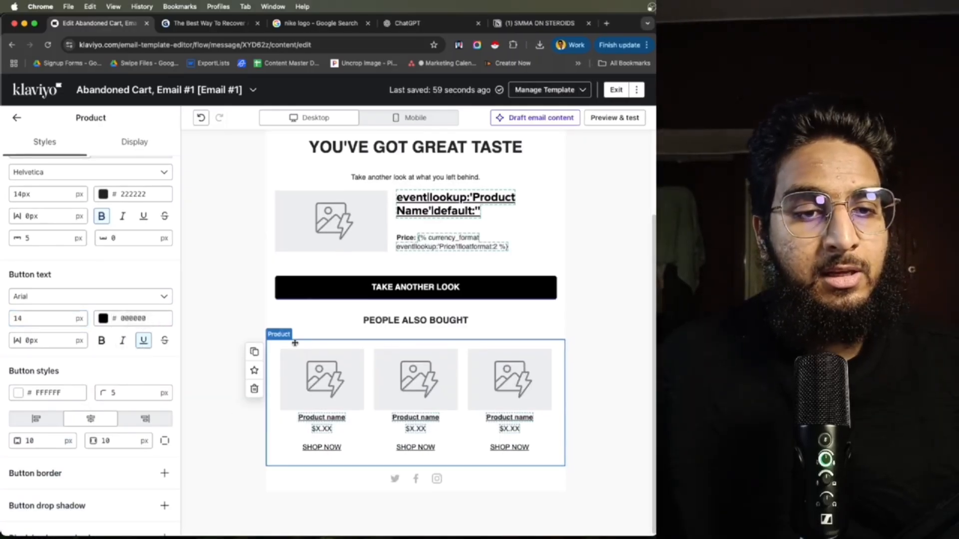
# - Hide the prices in the product block
pyautogui.scroll(10, 76, 321)
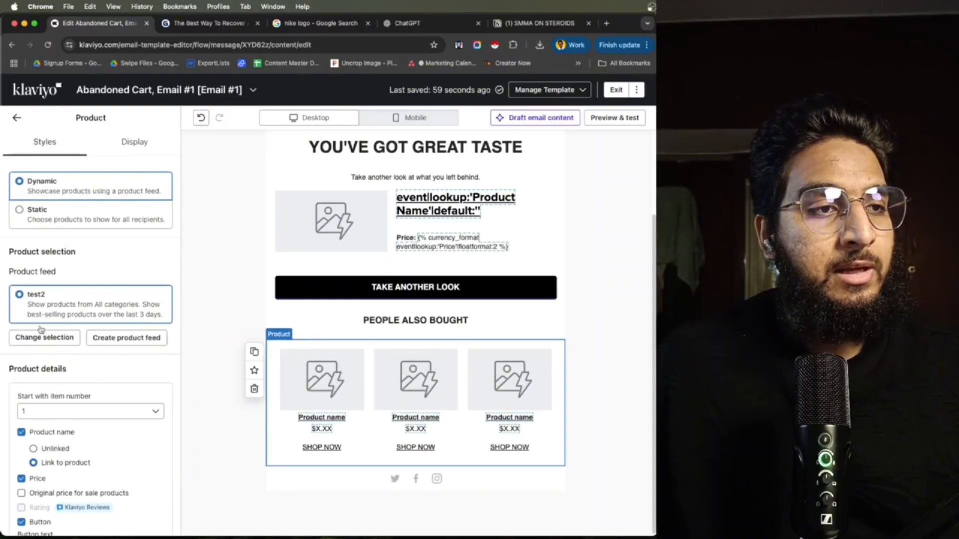
pyautogui.scroll(-8, 41, 329)
pyautogui.click(22, 268)
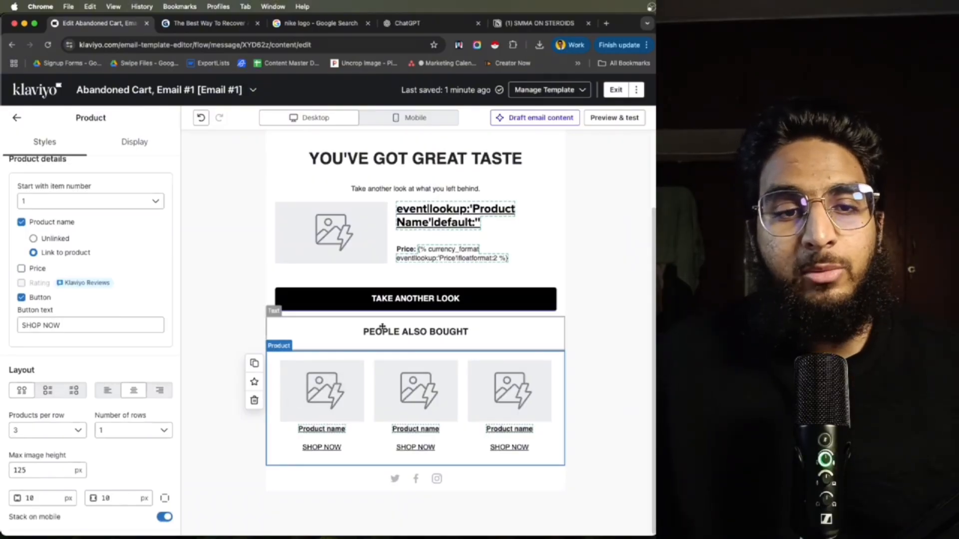
# - Check the product section of the Stanley example email and set the SHOP NOW button text size to 12 px
pyautogui.click(205, 24)
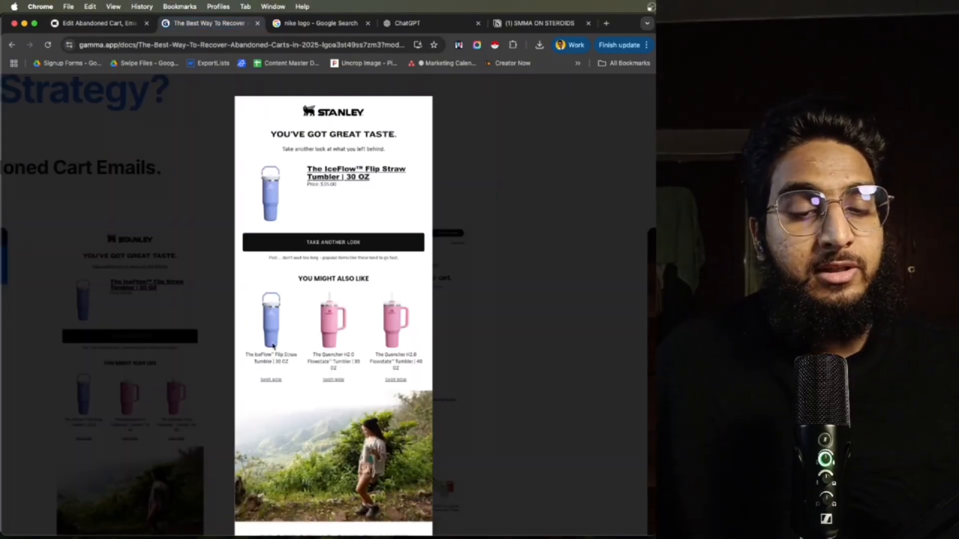
pyautogui.click(95, 23)
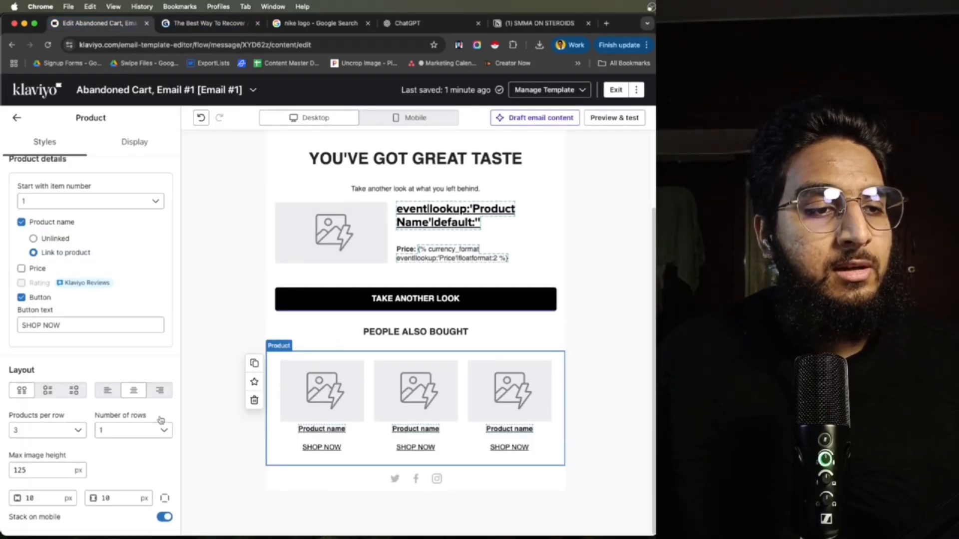
pyautogui.scroll(-10, 92, 391)
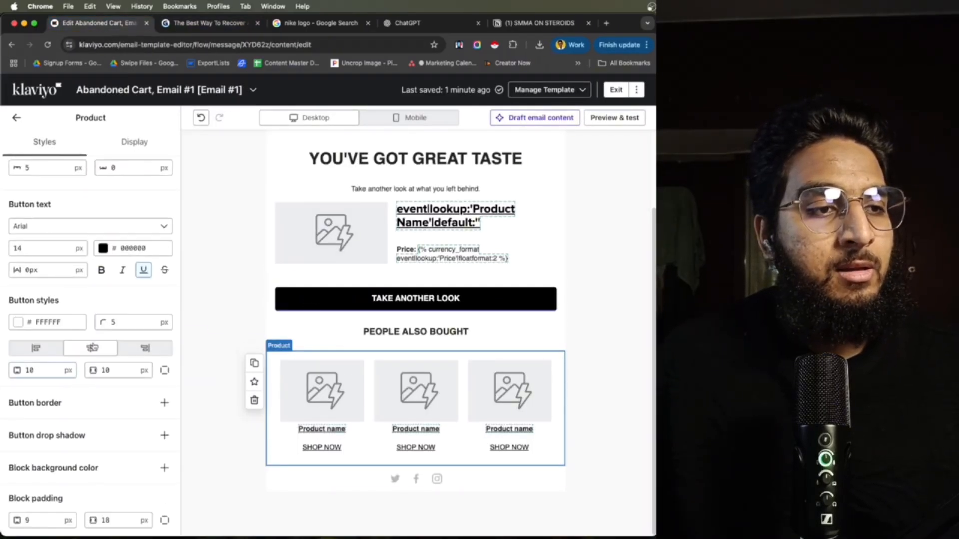
pyautogui.click(45, 254)
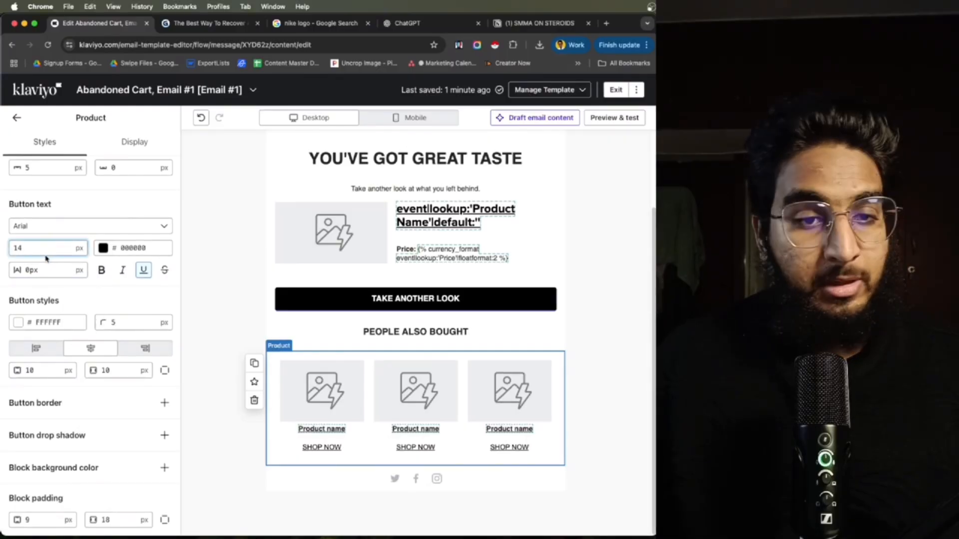
pyautogui.press('BackSpace')
pyautogui.write('2')
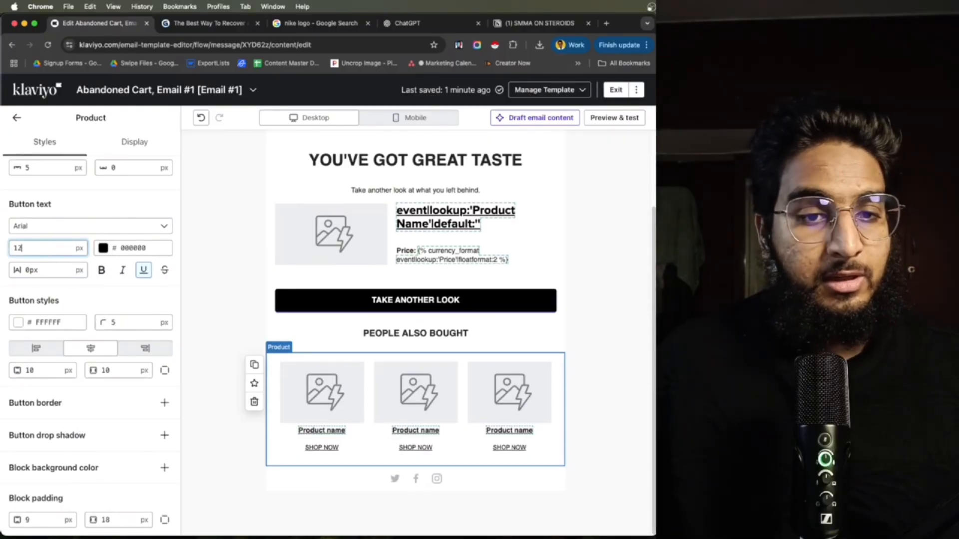
# - Search the pre-built content for "footer" and add the Blue footer below the social links at the end of the email
pyautogui.click(15, 118)
pyautogui.click(101, 148)
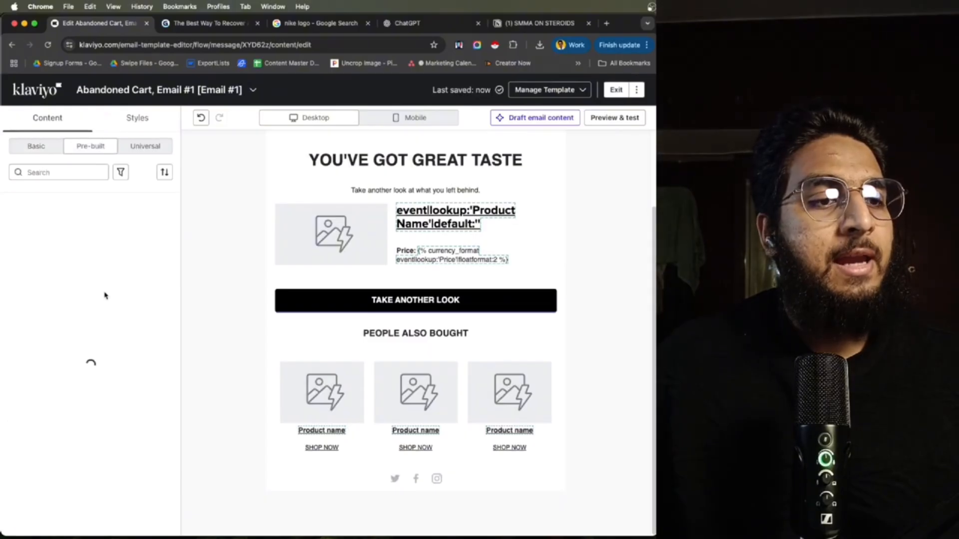
pyautogui.click(69, 173)
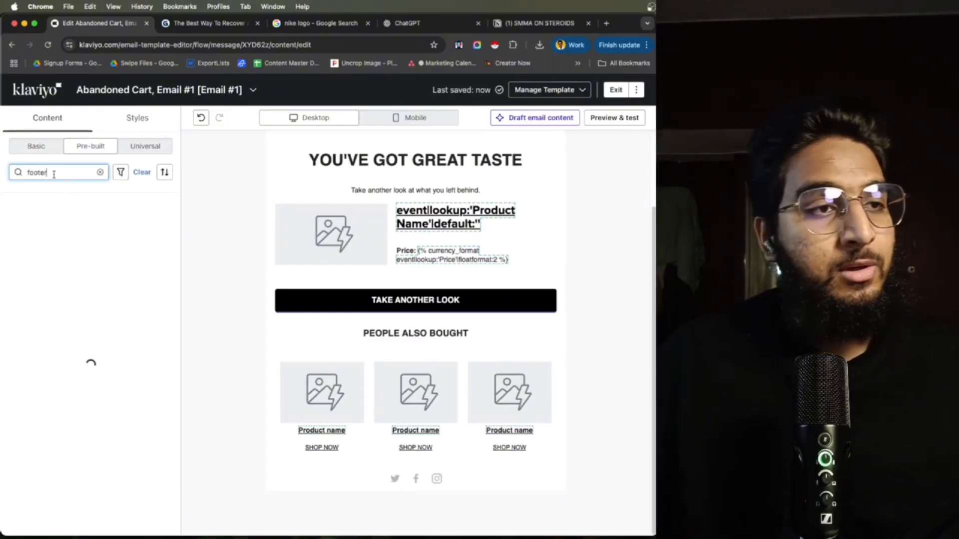
pyautogui.scroll(-2, 85, 334)
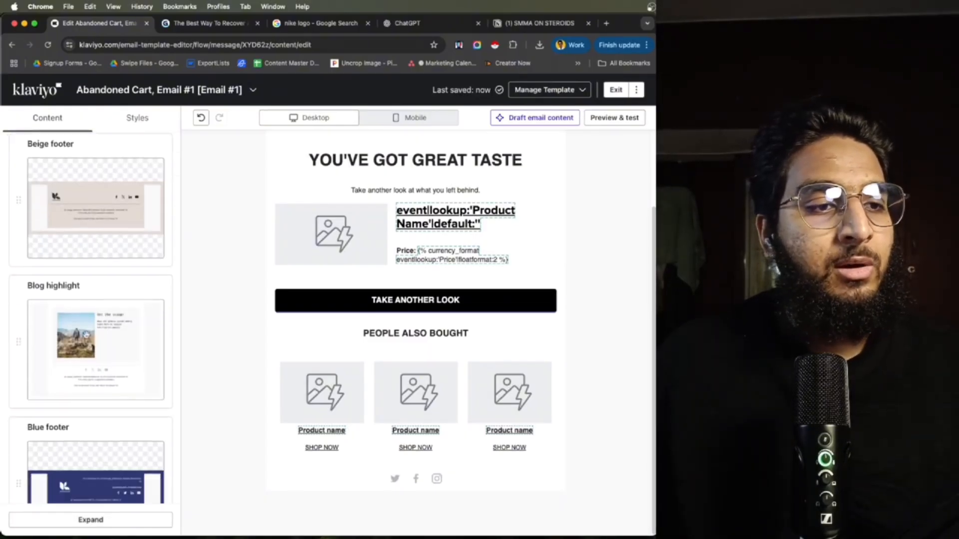
pyautogui.scroll(-5, 86, 335)
pyautogui.scroll(-9, 116, 304)
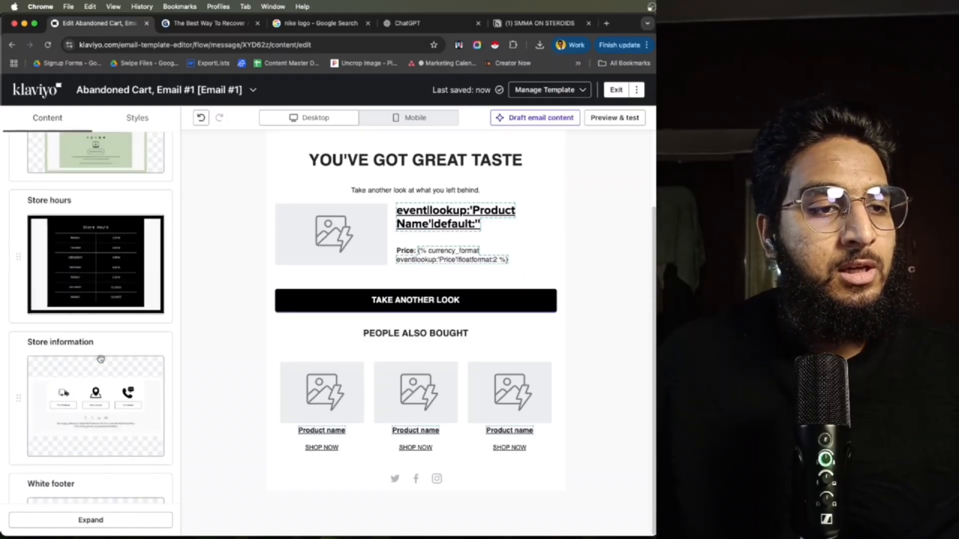
pyautogui.scroll(2, 122, 327)
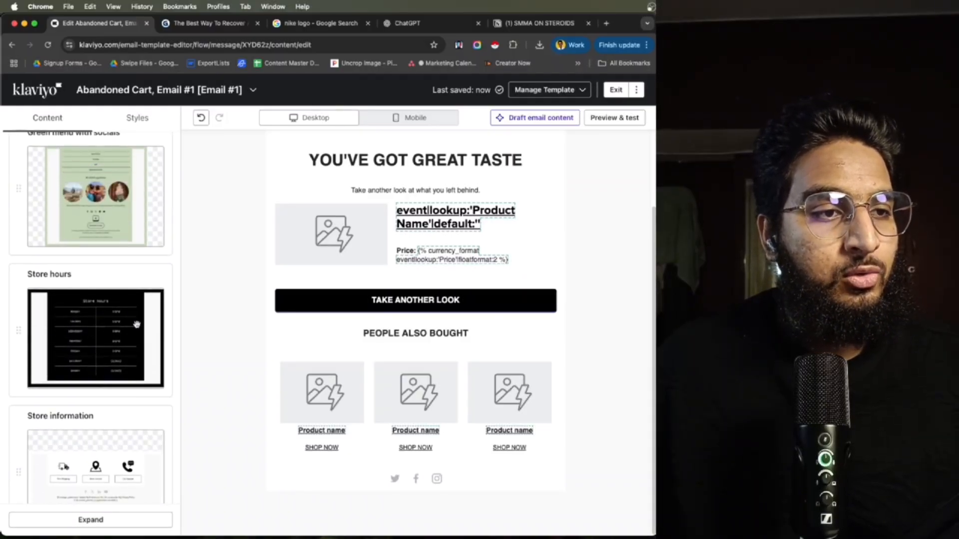
pyautogui.scroll(2, 20, 327)
pyautogui.scroll(-6, 70, 319)
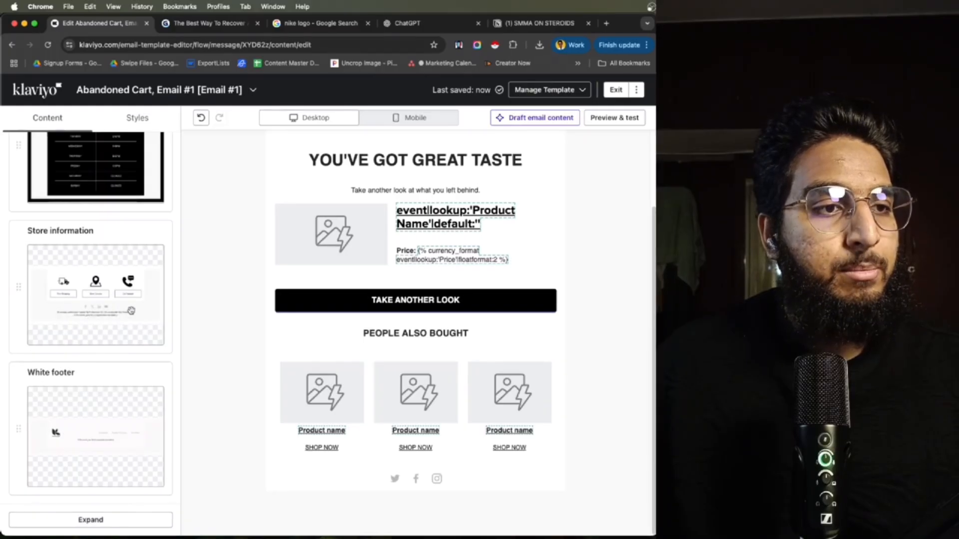
pyautogui.scroll(7, 93, 342)
pyautogui.scroll(8, 129, 288)
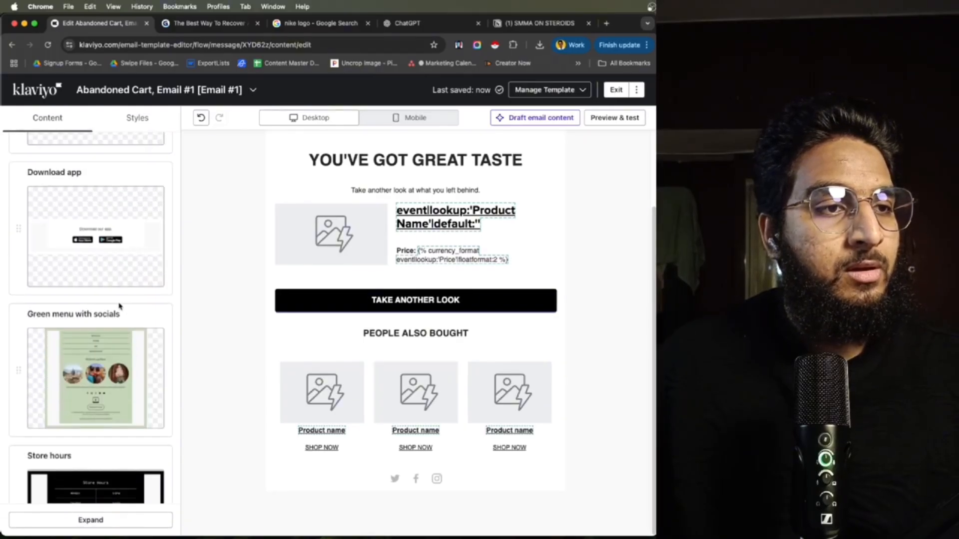
pyautogui.scroll(3, 99, 290)
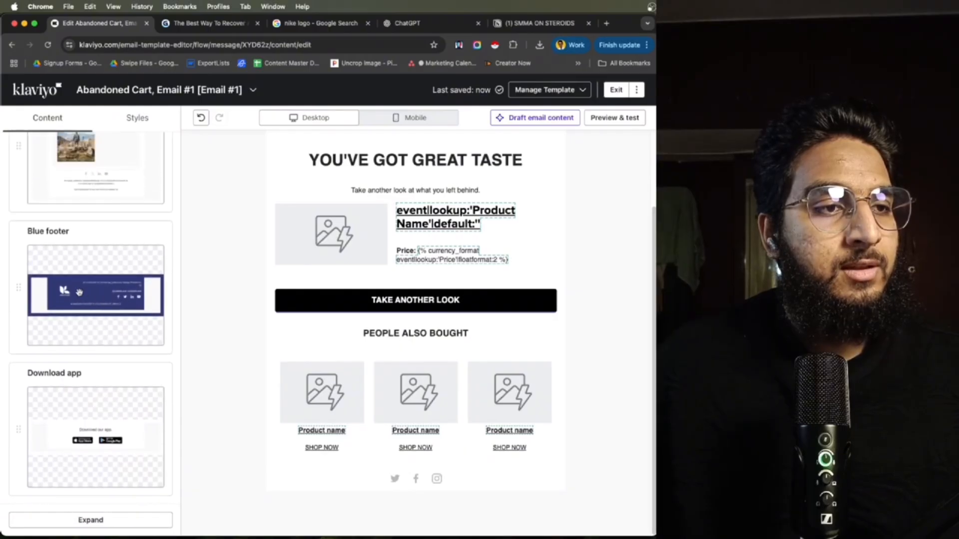
pyautogui.moveTo(99, 290); pyautogui.dragTo(297, 449)
pyautogui.scroll(-2, 296, 434)
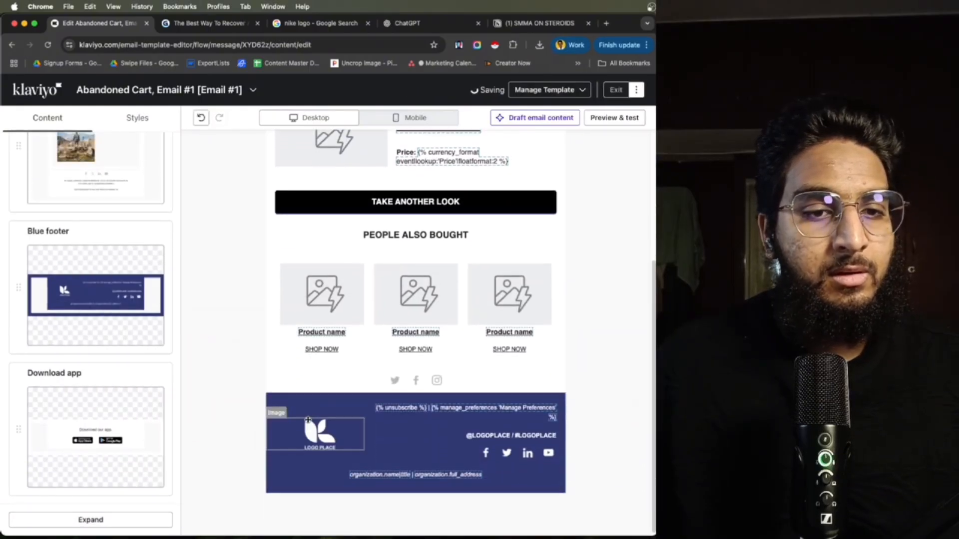
# - Set the content colour of the footer section to black (#000000)
pyautogui.click(228, 430)
pyautogui.click(23, 249)
pyautogui.moveTo(42, 311); pyautogui.dragTo(2, 355)
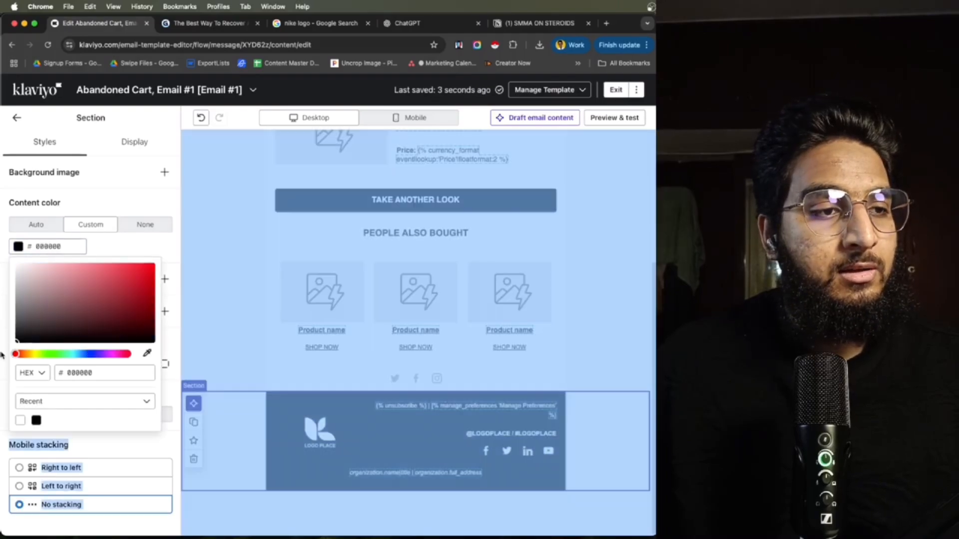
pyautogui.click(10, 239)
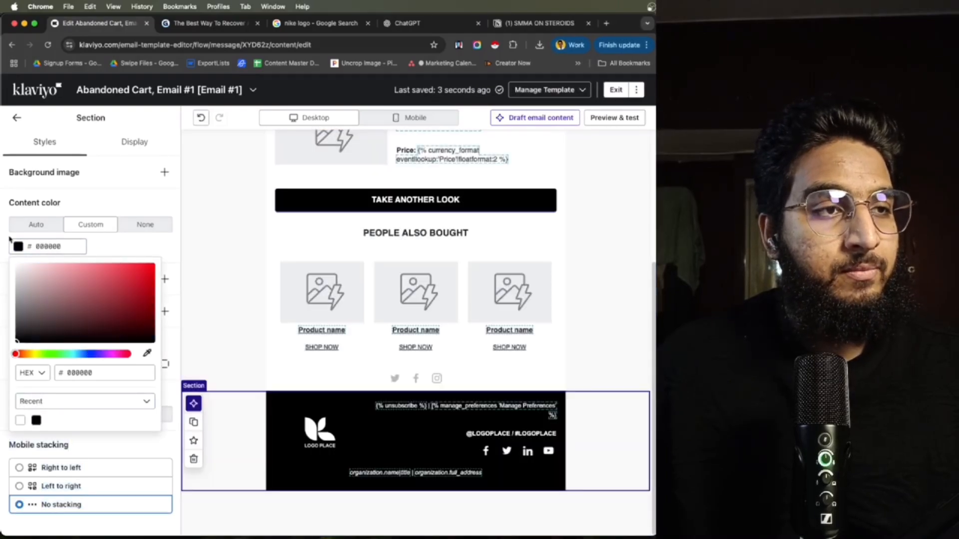
# - Delete the grey social links block above the footer
pyautogui.click(15, 120)
pyautogui.click(350, 378)
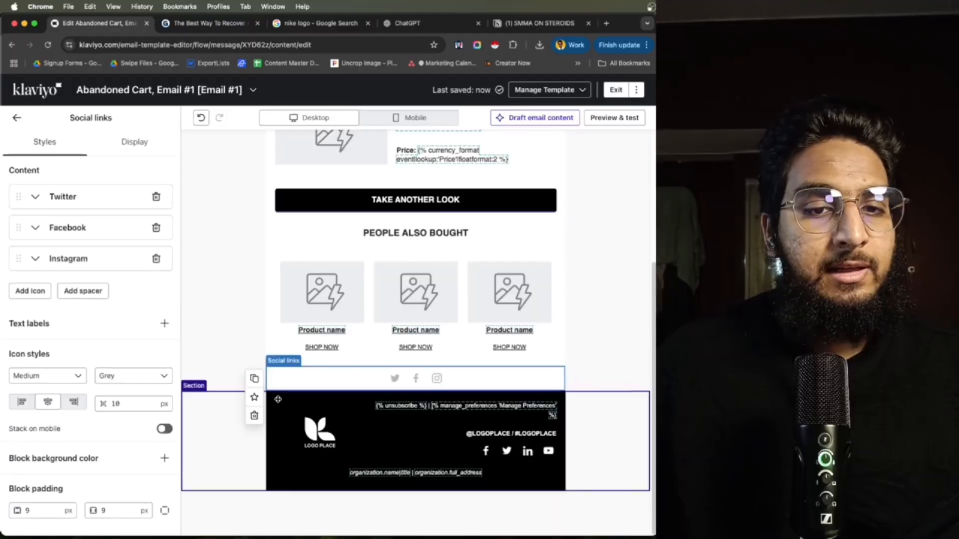
pyautogui.click(255, 417)
# - Review the full email layout in both the desktop and mobile views
pyautogui.scroll(4, 240, 210)
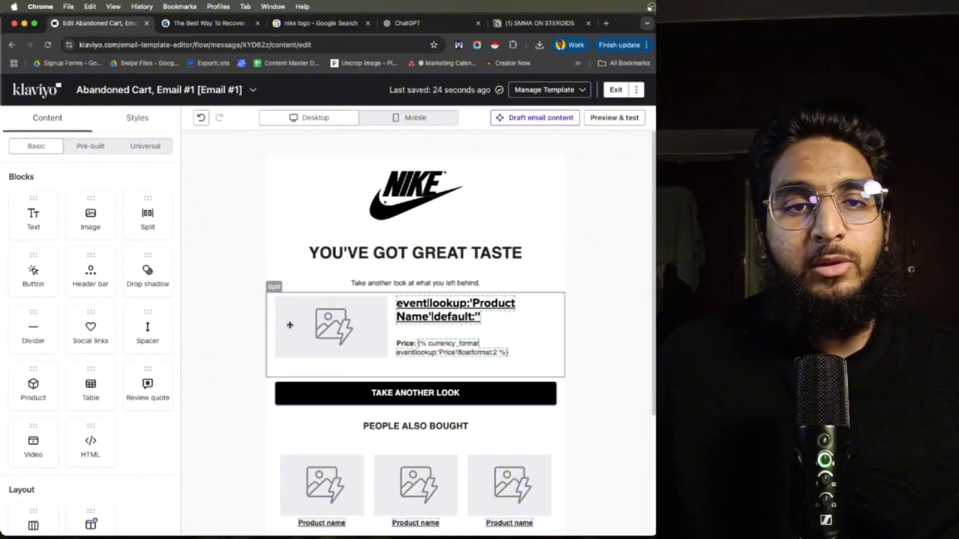
pyautogui.scroll(-4, 321, 289)
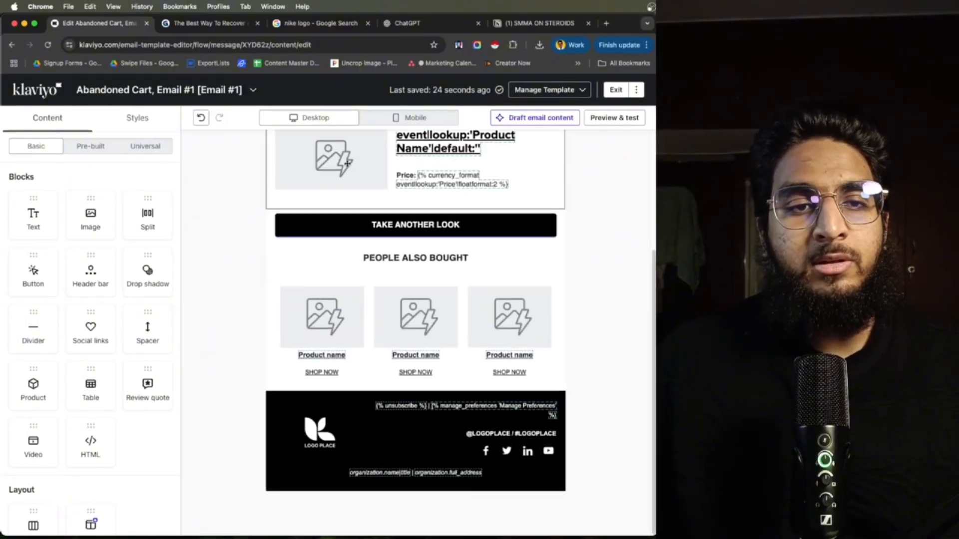
pyautogui.scroll(4, 377, 238)
pyautogui.click(400, 118)
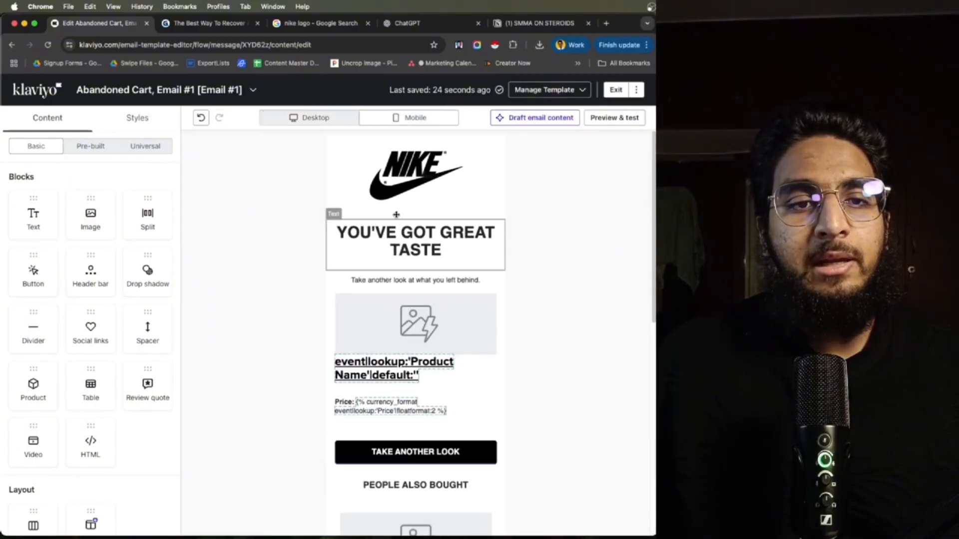
pyautogui.scroll(-2, 447, 278)
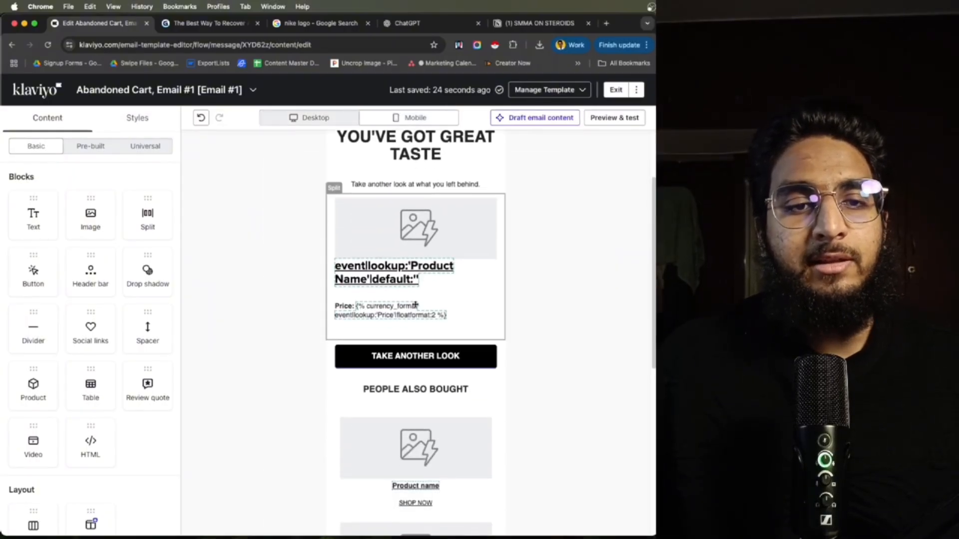
pyautogui.scroll(-5, 415, 305)
pyautogui.scroll(5, 419, 349)
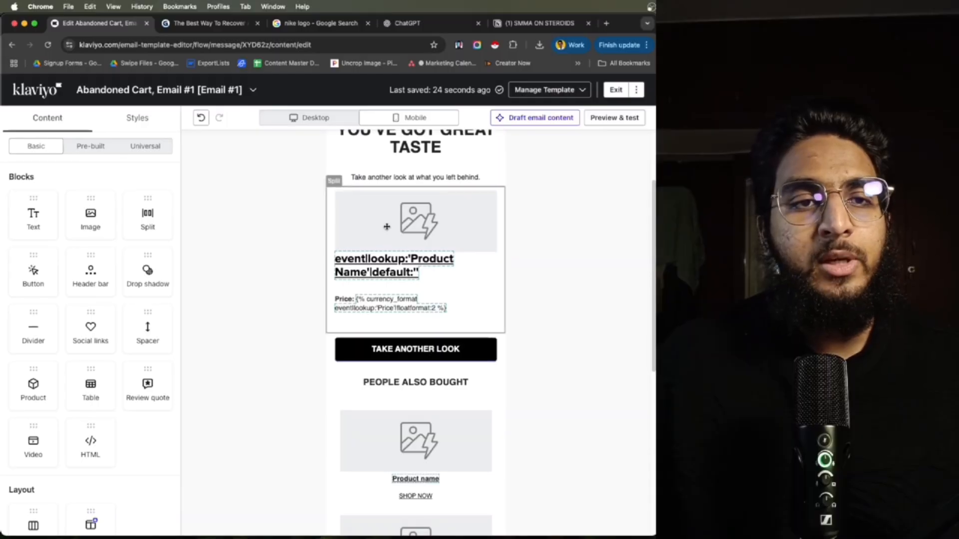
pyautogui.scroll(2, 386, 227)
pyautogui.click(326, 118)
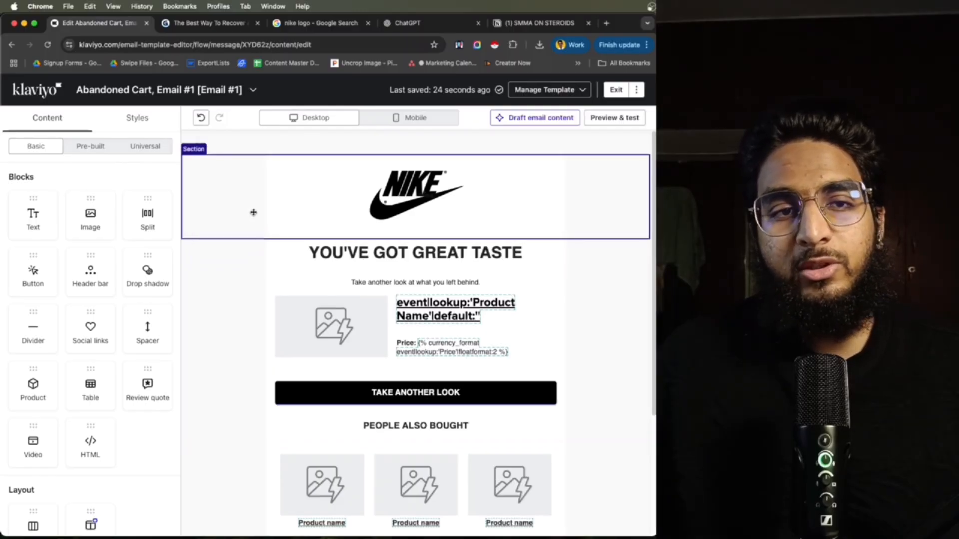
pyautogui.click(376, 120)
pyautogui.click(313, 118)
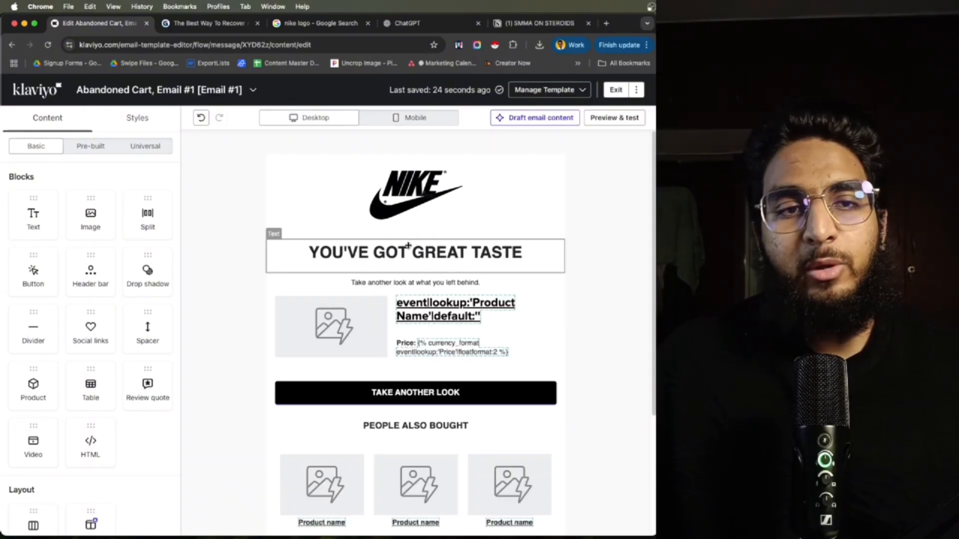
# - Make the YOU'VE GOT GREAT TASTE heading visible on desktop only, and duplicate it with the copy's visibility set to mobile only
pyautogui.click(372, 251)
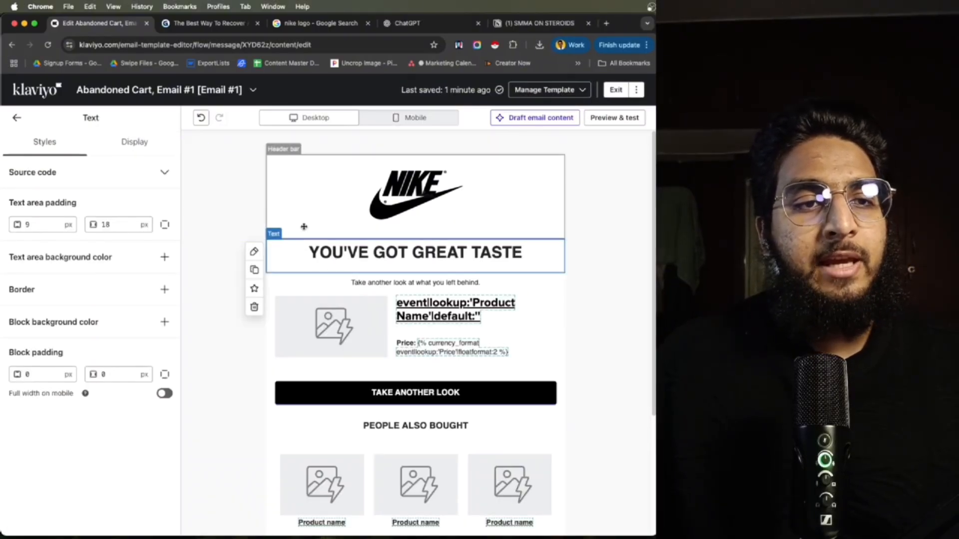
pyautogui.click(156, 150)
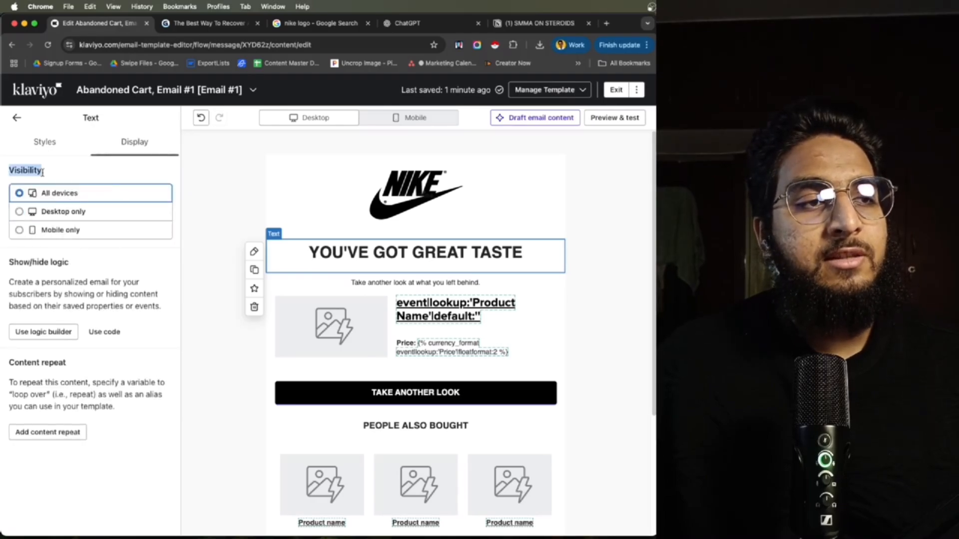
pyautogui.click(18, 212)
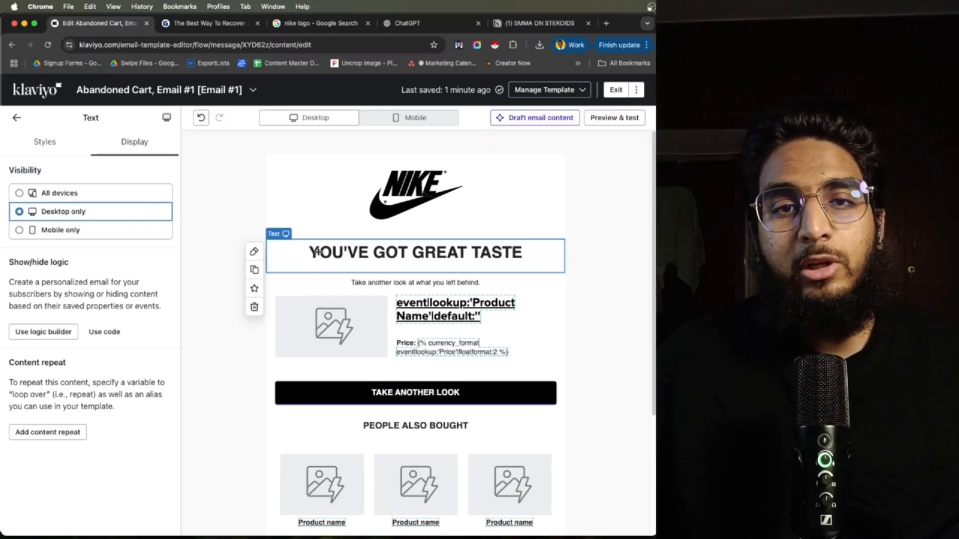
pyautogui.click(254, 270)
pyautogui.click(150, 152)
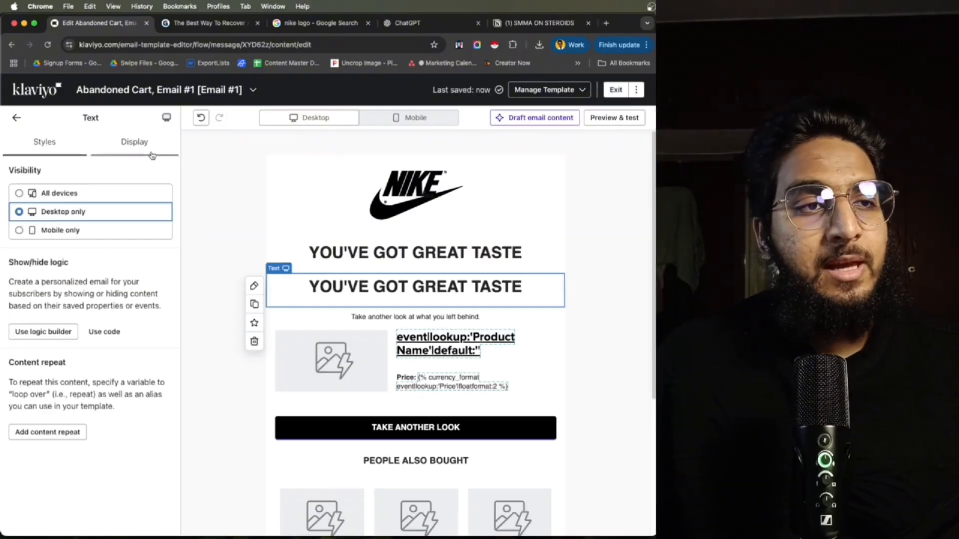
pyautogui.click(59, 230)
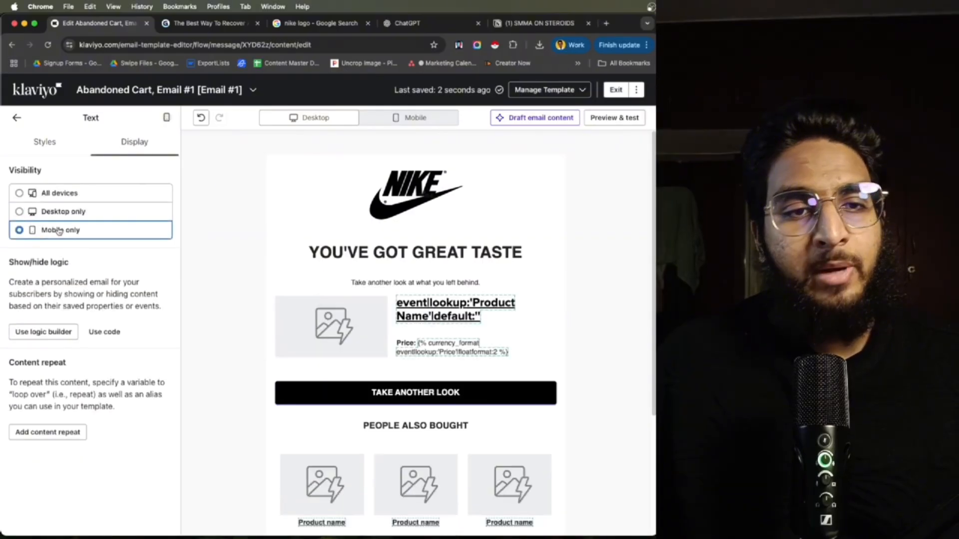
# - In the mobile view, reduce the font size of the mobile-only YOU'VE GOT GREAT TASTE heading to 22 px
pyautogui.click(363, 251)
pyautogui.click(386, 124)
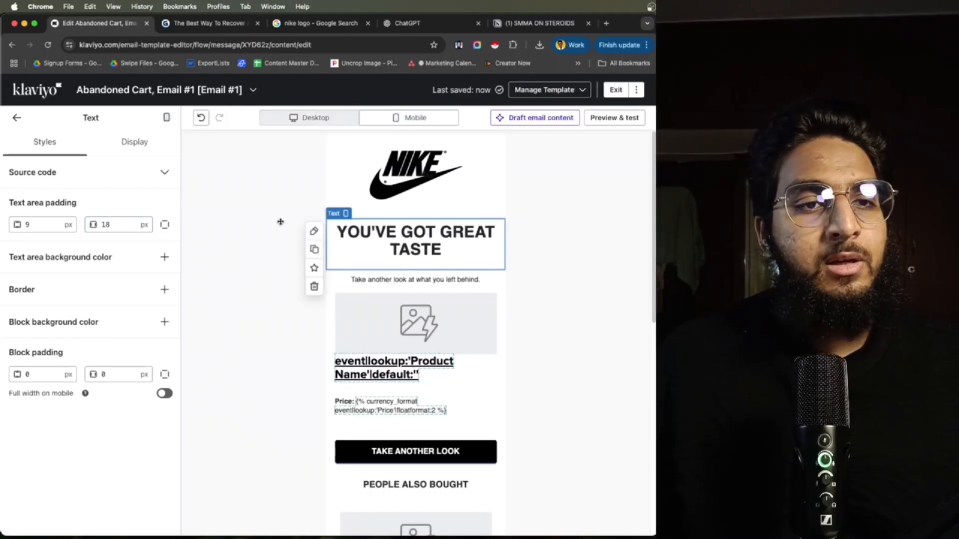
pyautogui.click(17, 118)
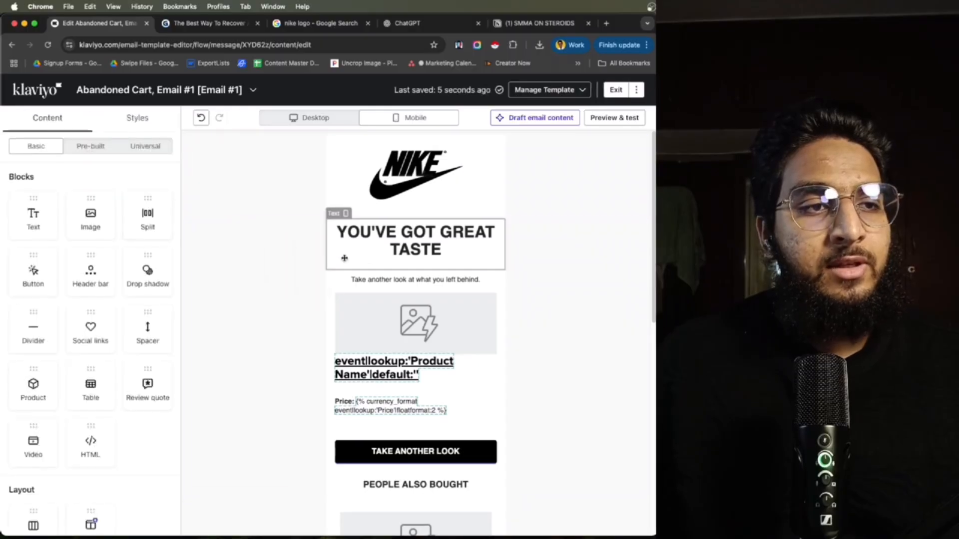
pyautogui.click(371, 254)
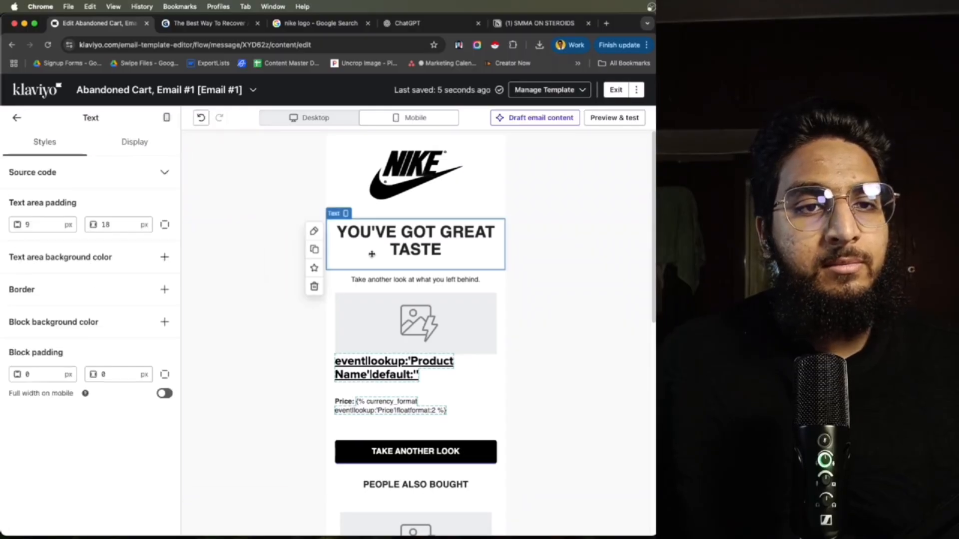
pyautogui.tripleClick(398, 232)
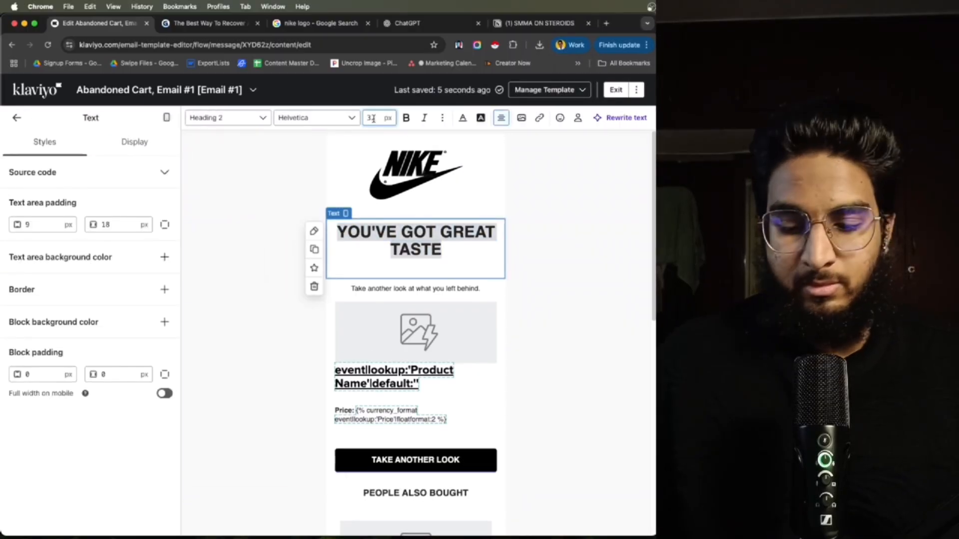
pyautogui.press('Down')
pyautogui.press('Down')
pyautogui.press('Down')
pyautogui.press('Down')
pyautogui.press('Down')
pyautogui.press('Down')
pyautogui.press('Down')
pyautogui.press('Down')
pyautogui.press('Down')
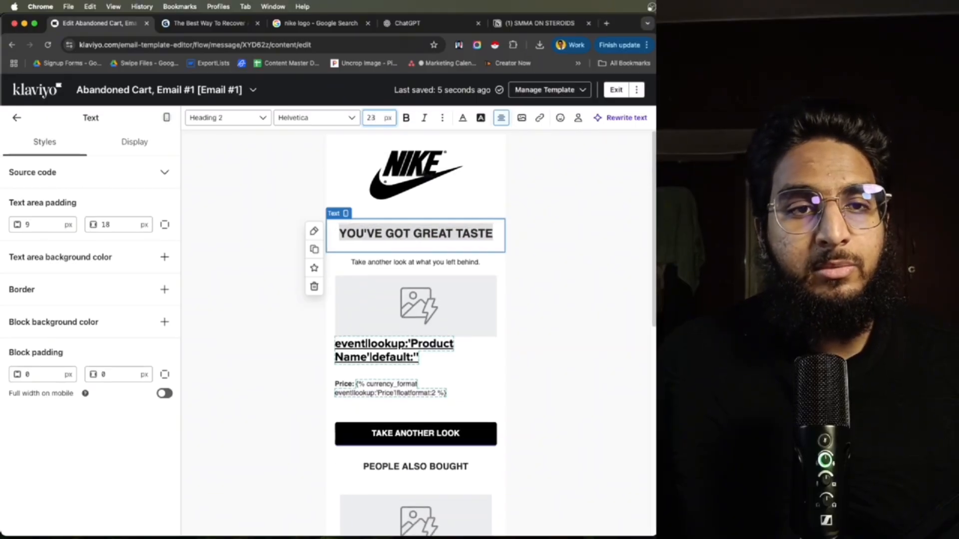
pyautogui.press('Down')
pyautogui.press('Down')
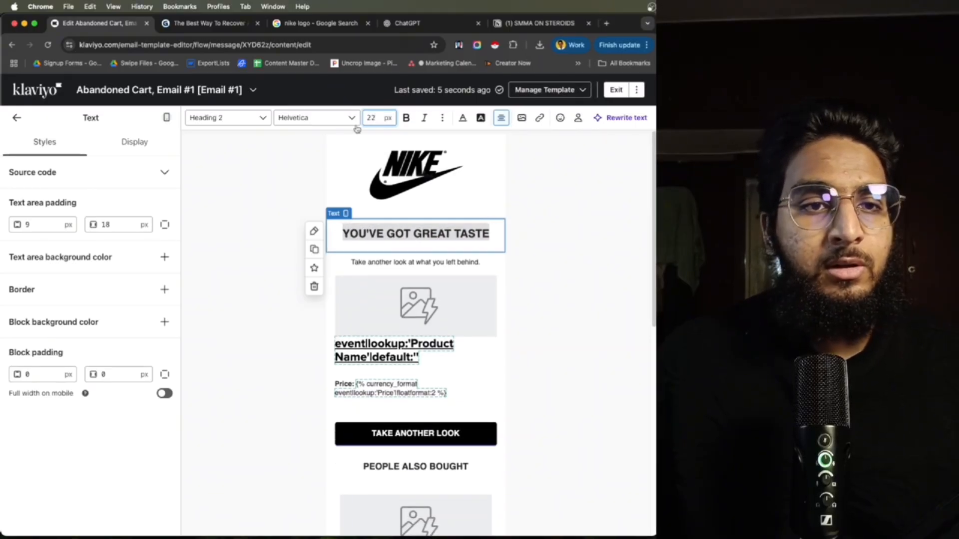
pyautogui.click(265, 204)
# - Duplicate the "Take another look at what you left behind." text, making the copy mobile only and the original desktop only
pyautogui.click(413, 261)
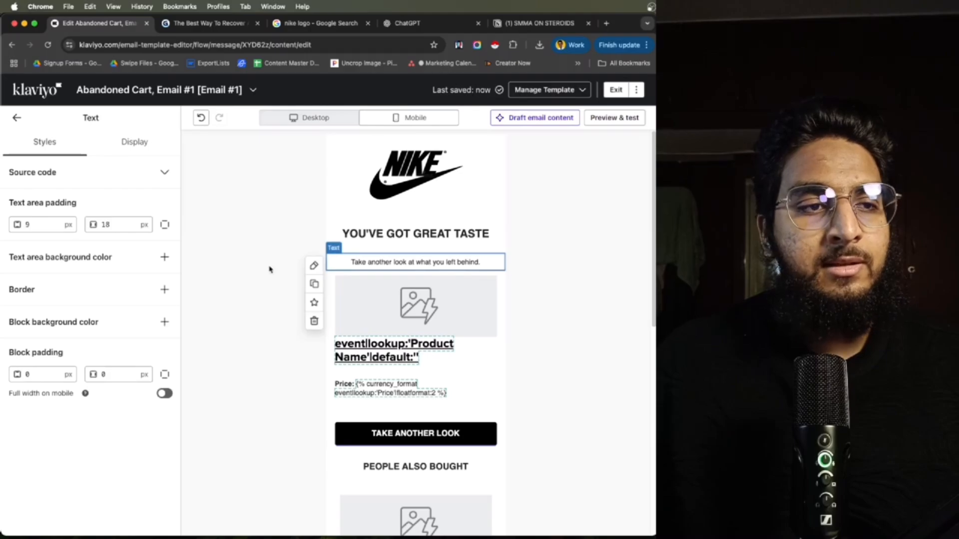
pyautogui.click(315, 284)
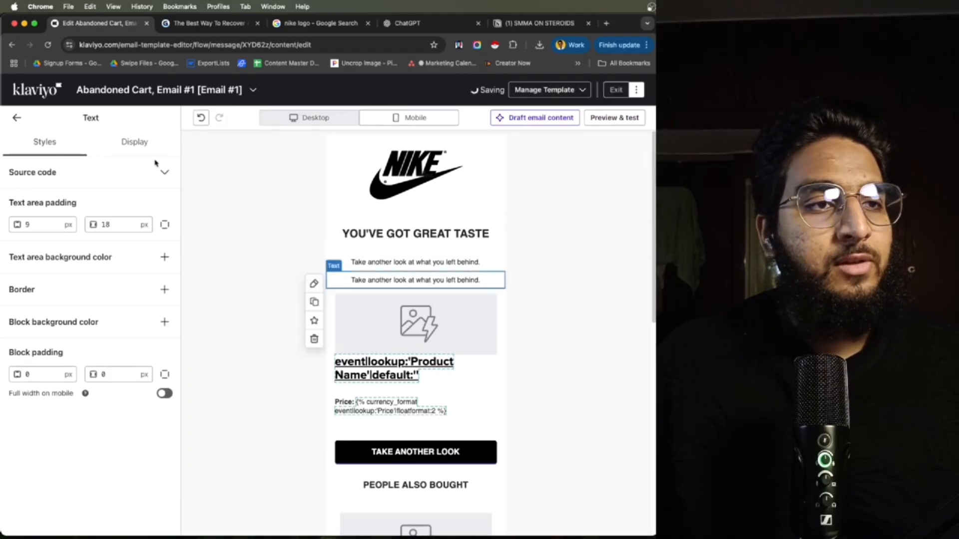
pyautogui.click(134, 144)
pyautogui.click(86, 232)
pyautogui.click(363, 261)
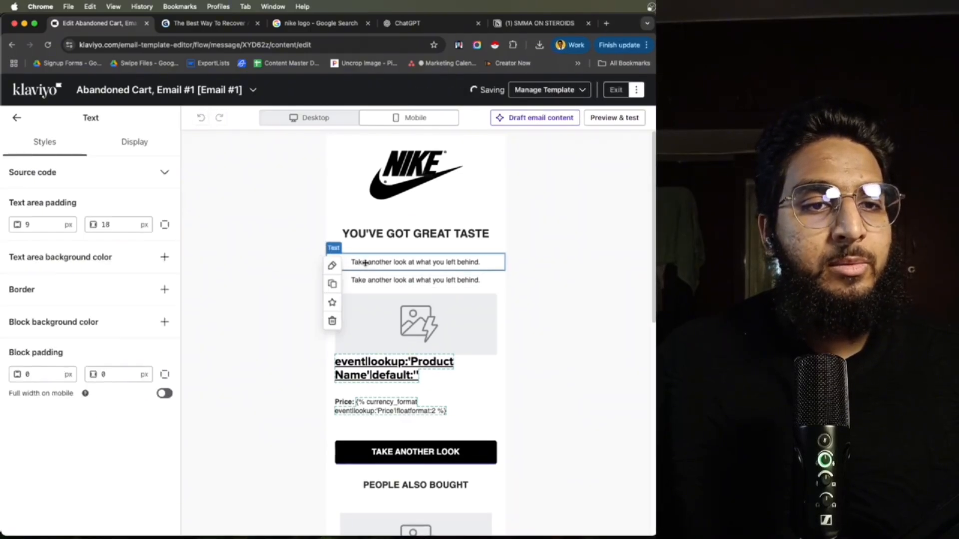
pyautogui.click(135, 142)
pyautogui.click(75, 212)
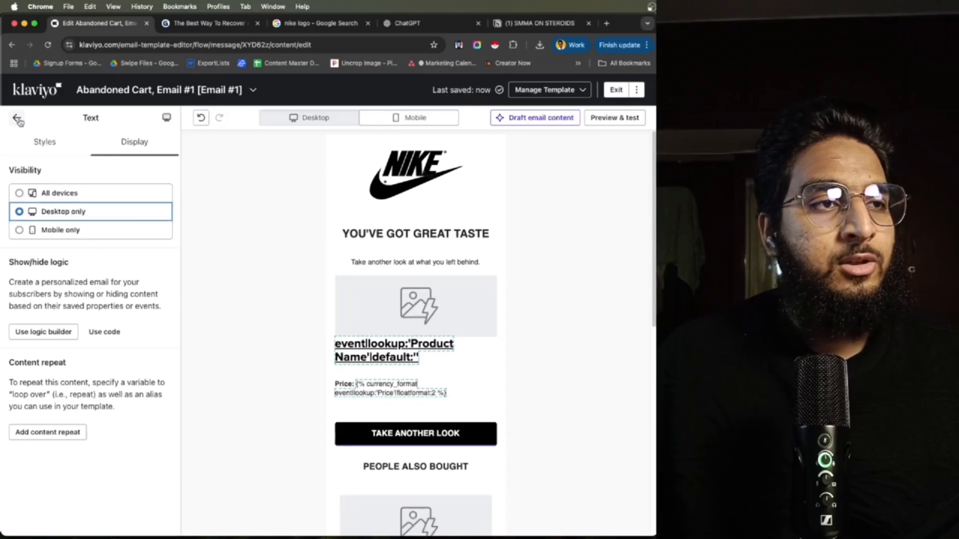
# - Open the font size of the mobile-only "Take another look at what you left behind." text for editing
pyautogui.click(17, 119)
pyautogui.click(360, 262)
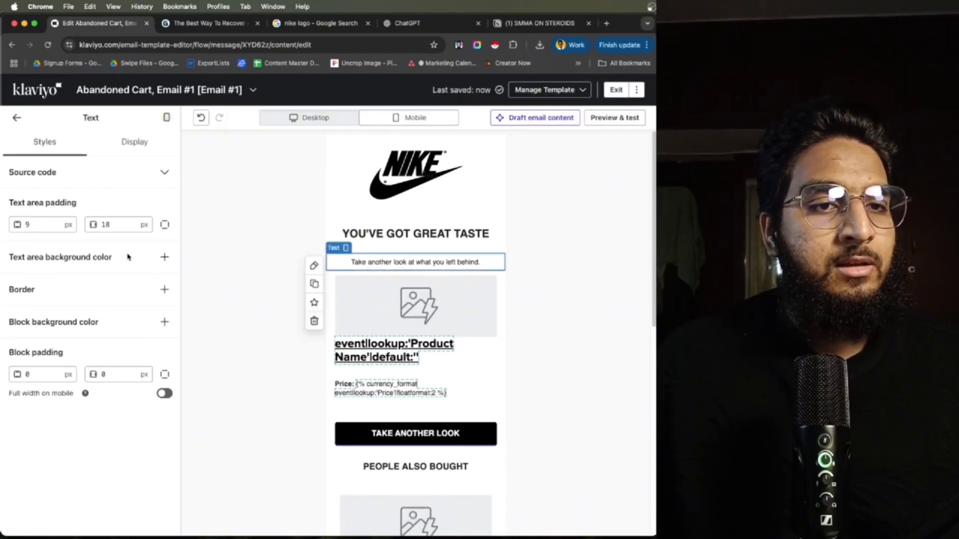
pyautogui.tripleClick(378, 259)
pyautogui.click(373, 117)
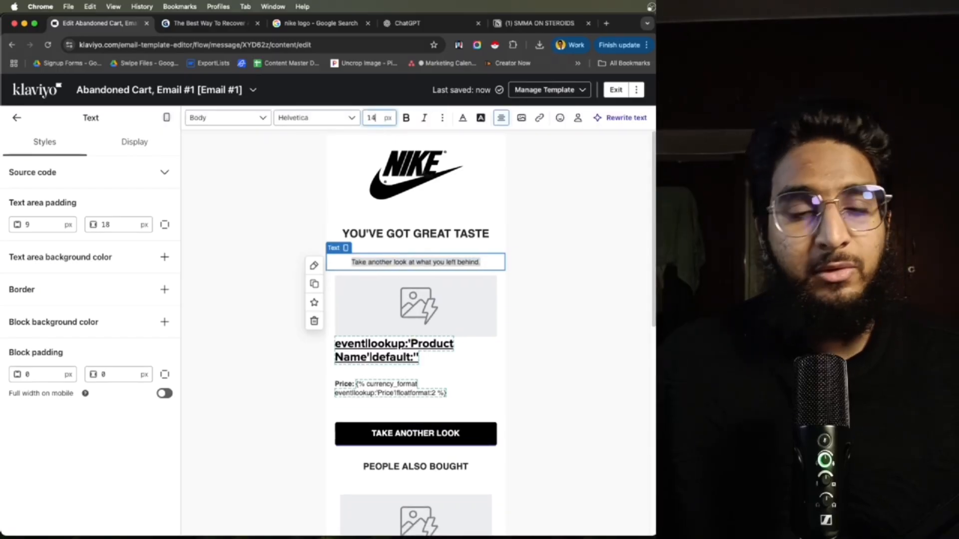
# - Set the vertical text area padding of the mobile-only YOU'VE GOT GREAT TASTE heading to 0 px
pyautogui.click(380, 234)
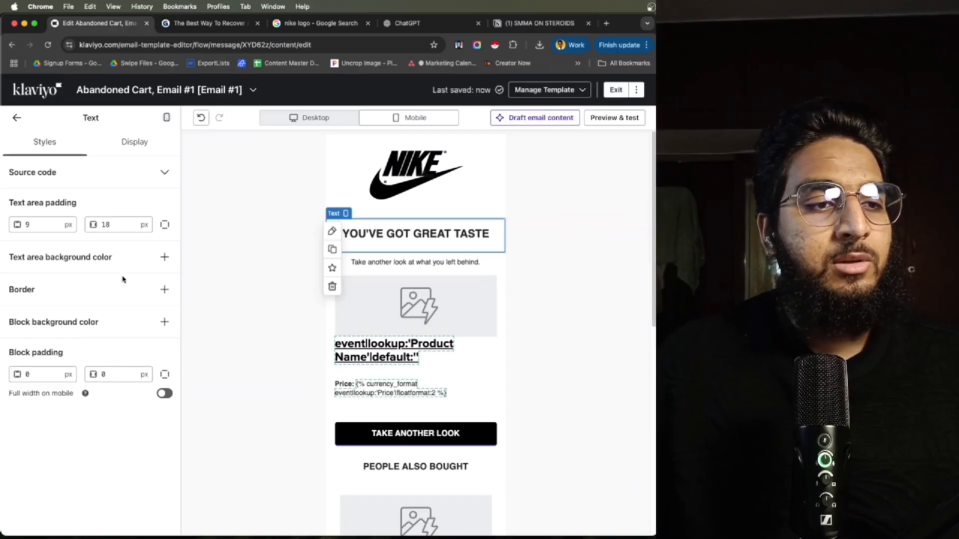
pyautogui.moveTo(38, 222); pyautogui.dragTo(3, 221)
pyautogui.write('0')
pyautogui.click(445, 298)
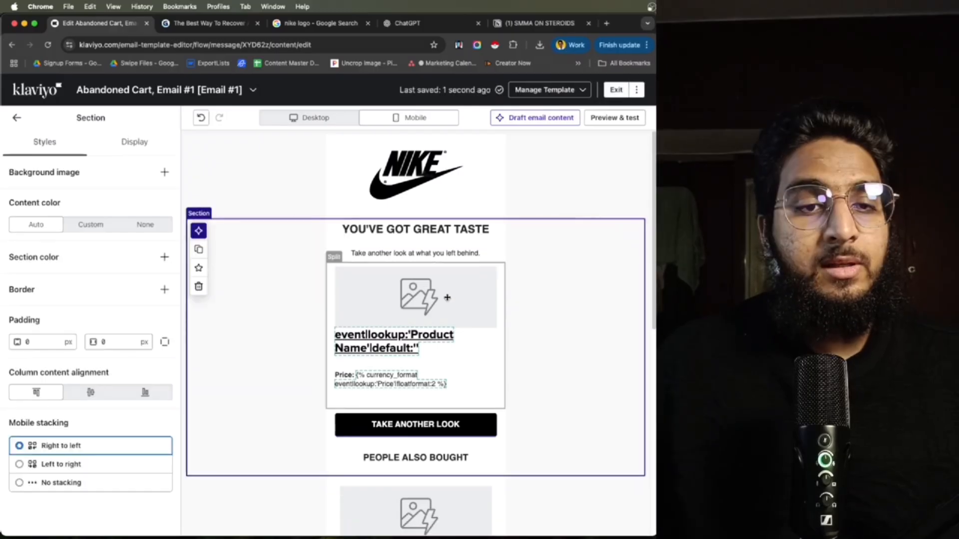
# - Duplicate the cart product split block, making the original desktop only and the copy mobile only
pyautogui.click(444, 297)
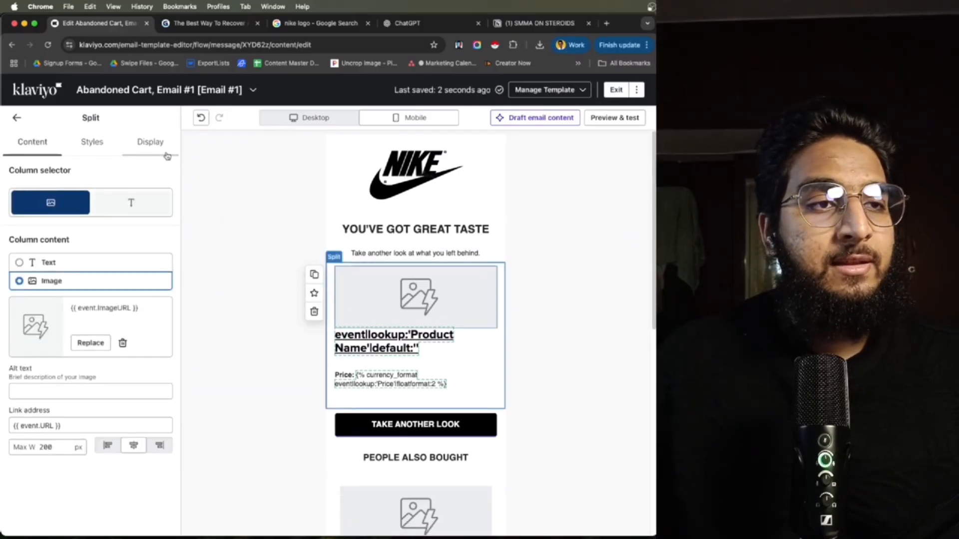
pyautogui.click(150, 142)
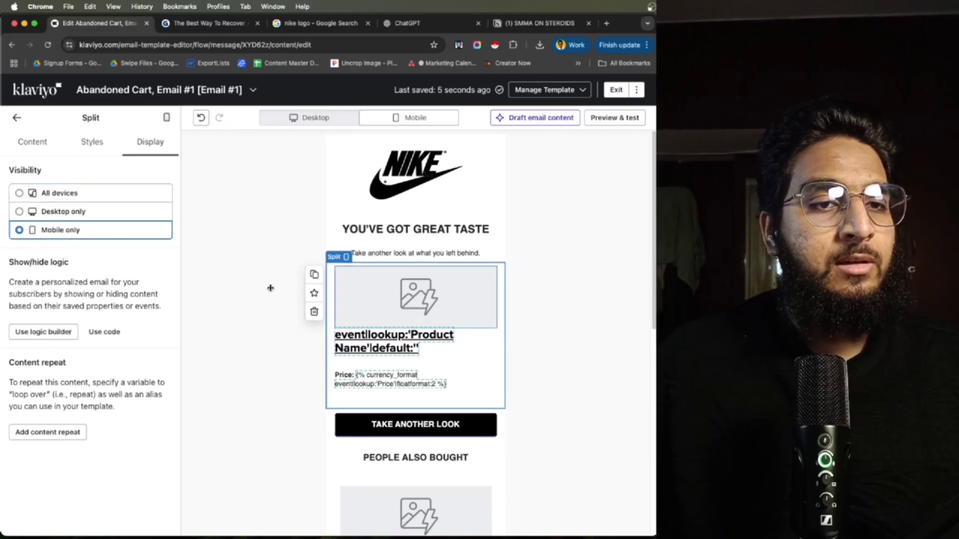
pyautogui.click(313, 275)
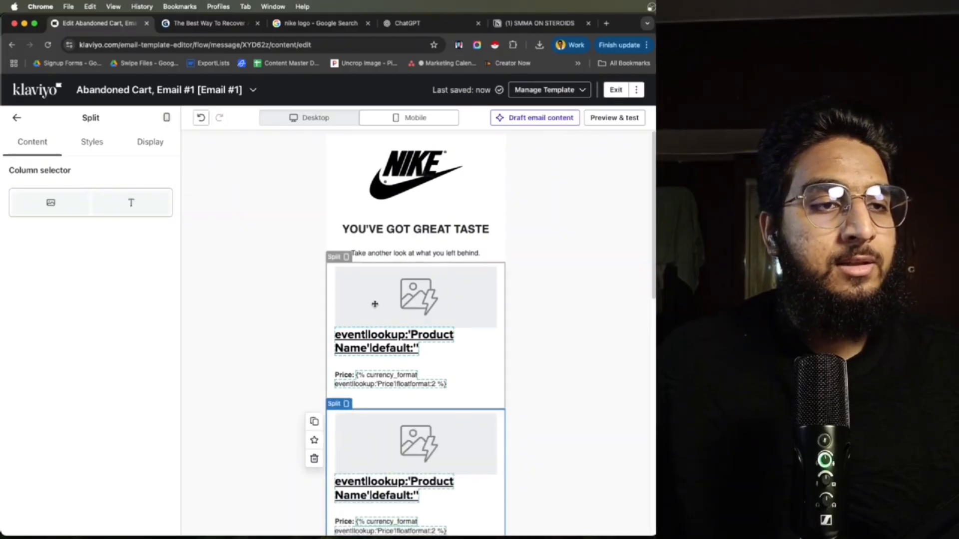
pyautogui.click(374, 303)
pyautogui.click(150, 142)
pyautogui.click(74, 211)
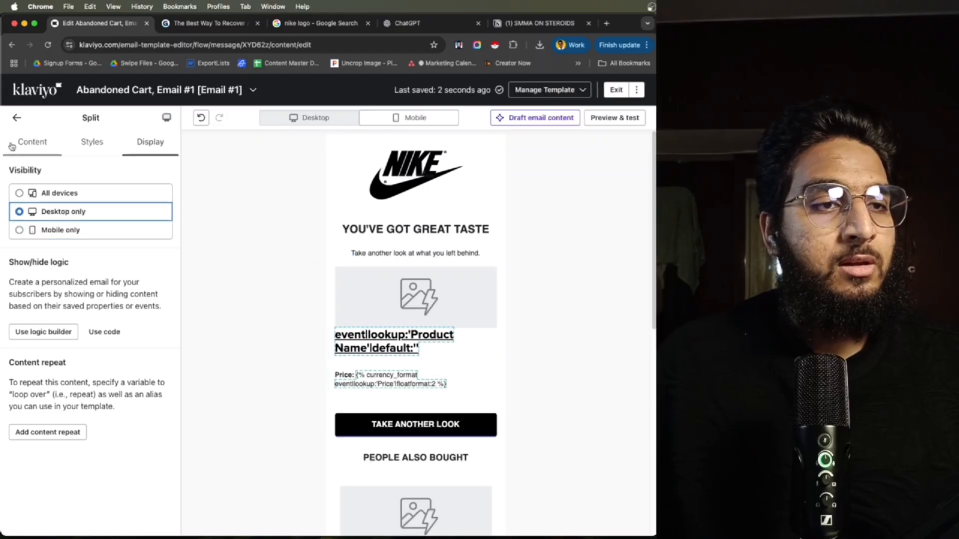
pyautogui.click(16, 118)
# - Set the mobile stacking of the mobile-only cart product split block to No stacking
pyautogui.scroll(-5, 419, 305)
pyautogui.scroll(5, 419, 305)
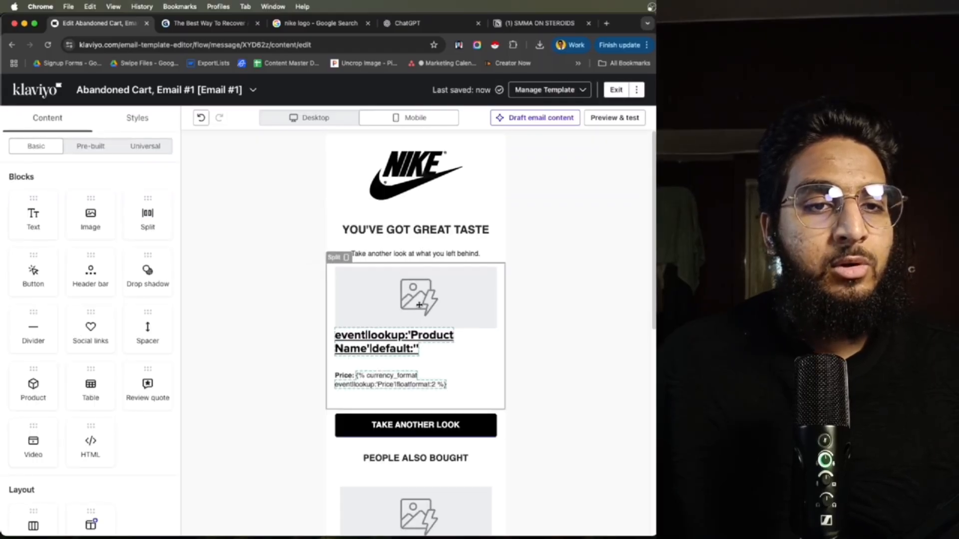
pyautogui.click(419, 305)
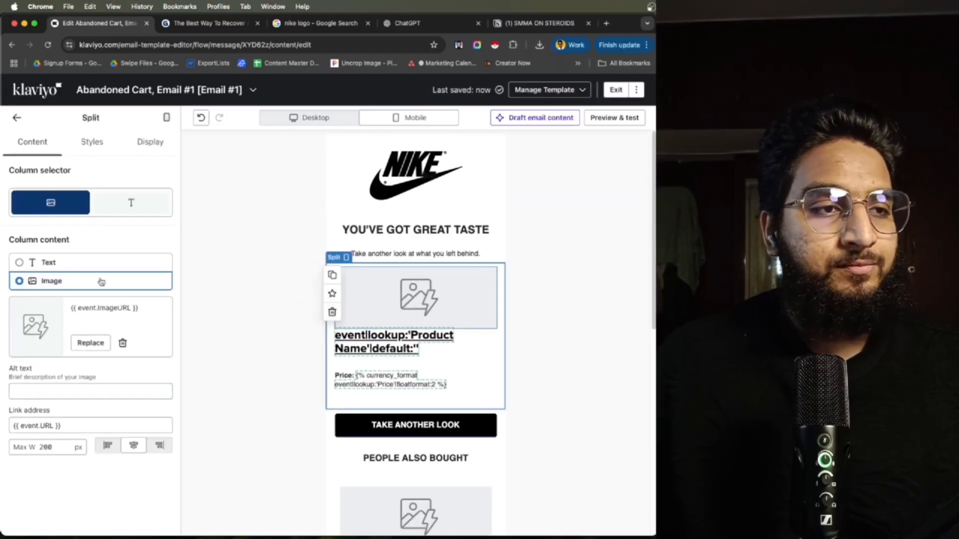
pyautogui.click(92, 141)
pyautogui.click(71, 406)
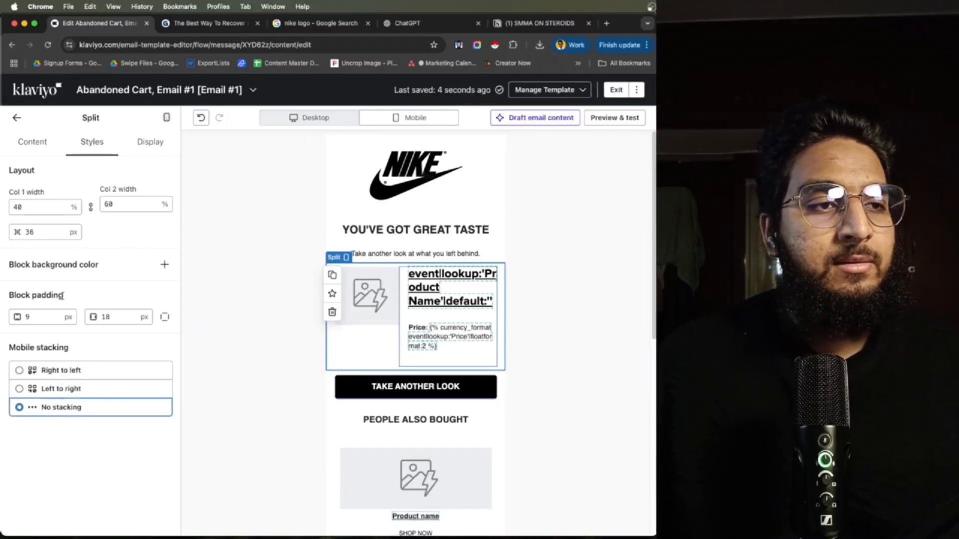
# - Set the font size of the product name heading in the mobile-only split block to 20 px
pyautogui.click(35, 153)
pyautogui.moveTo(122, 367); pyautogui.dragTo(3, 343)
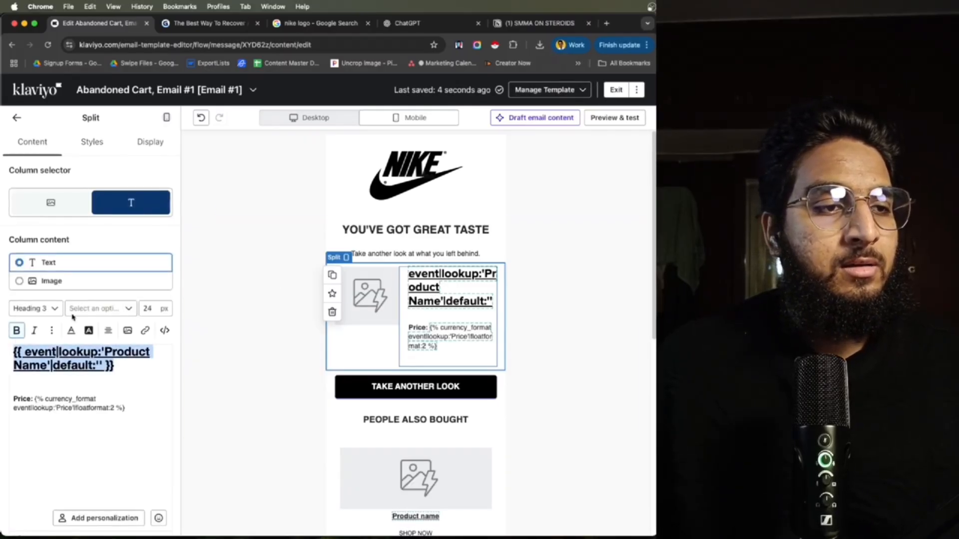
pyautogui.write('21')
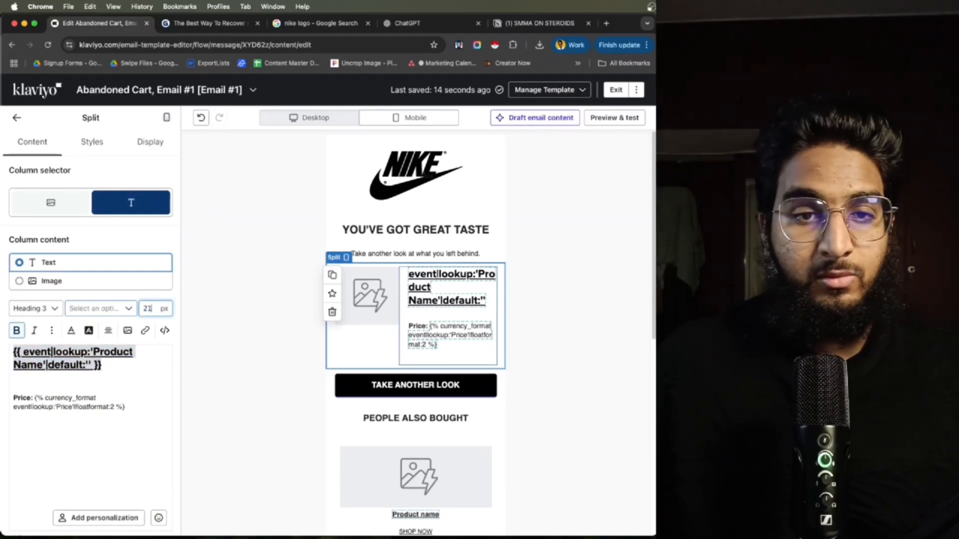
pyautogui.press('BackSpace')
pyautogui.write('0')
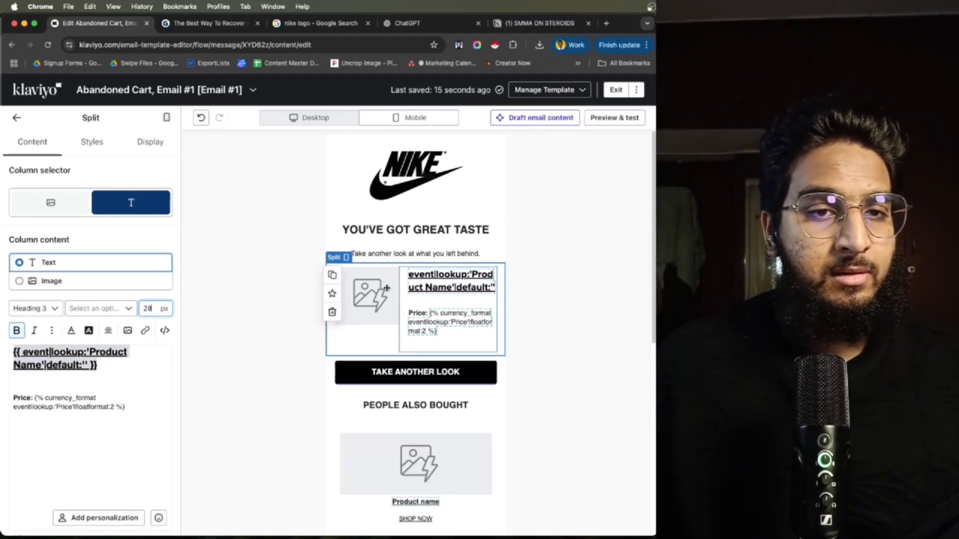
pyautogui.click(18, 119)
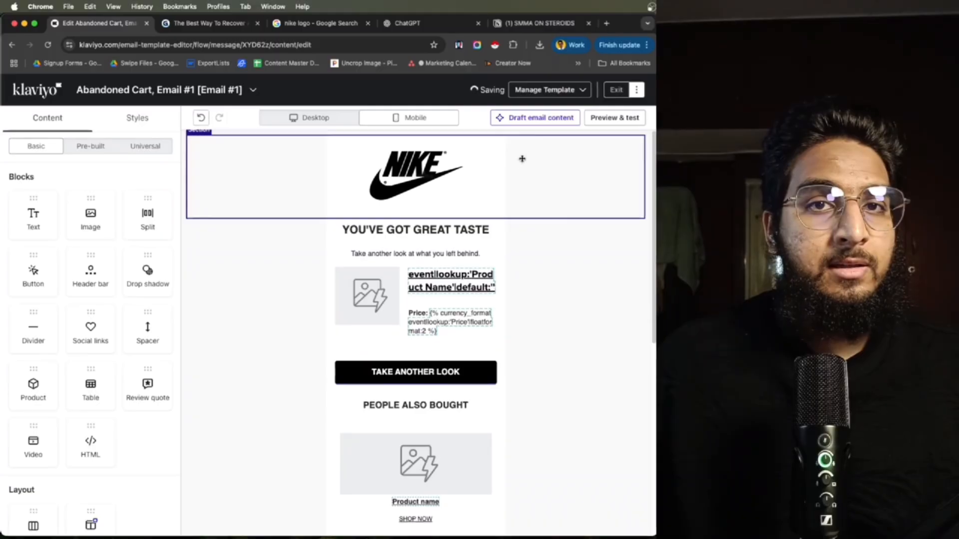
# - Preview the email in mobile mode and check the cart product layout with real event data
pyautogui.click(595, 123)
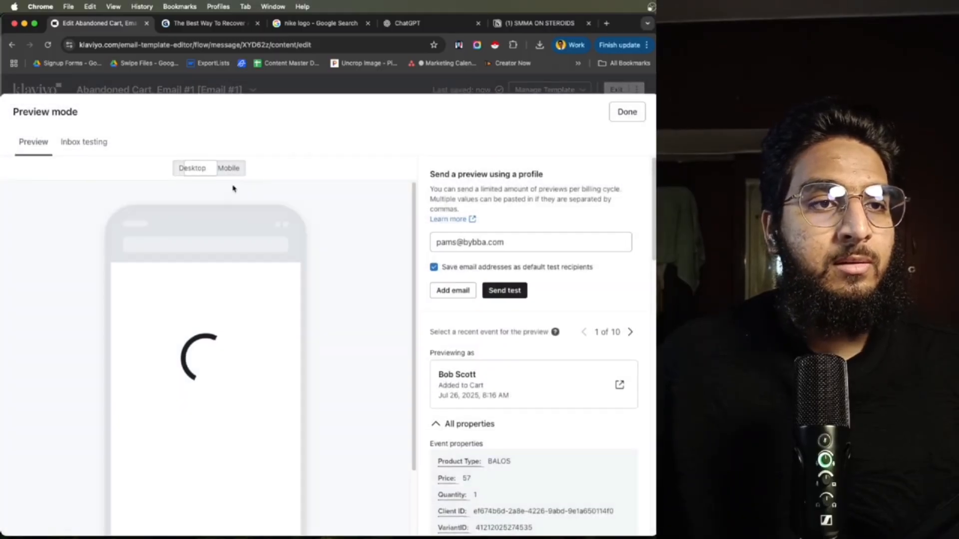
pyautogui.scroll(-2, 166, 349)
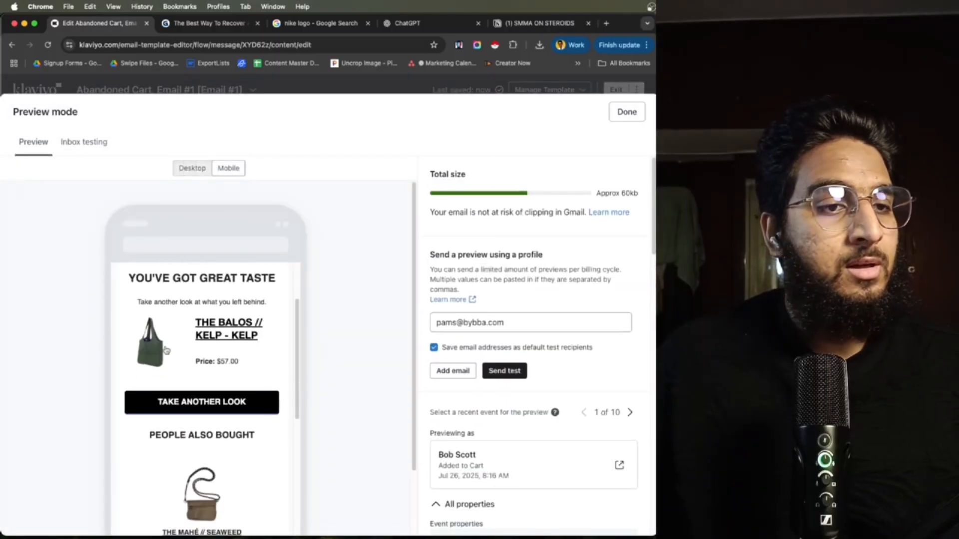
pyautogui.click(626, 111)
# - Duplicate the product feed block under PEOPLE ALSO BOUGHT, making the copy desktop only and the original mobile only
pyautogui.scroll(-3, 458, 327)
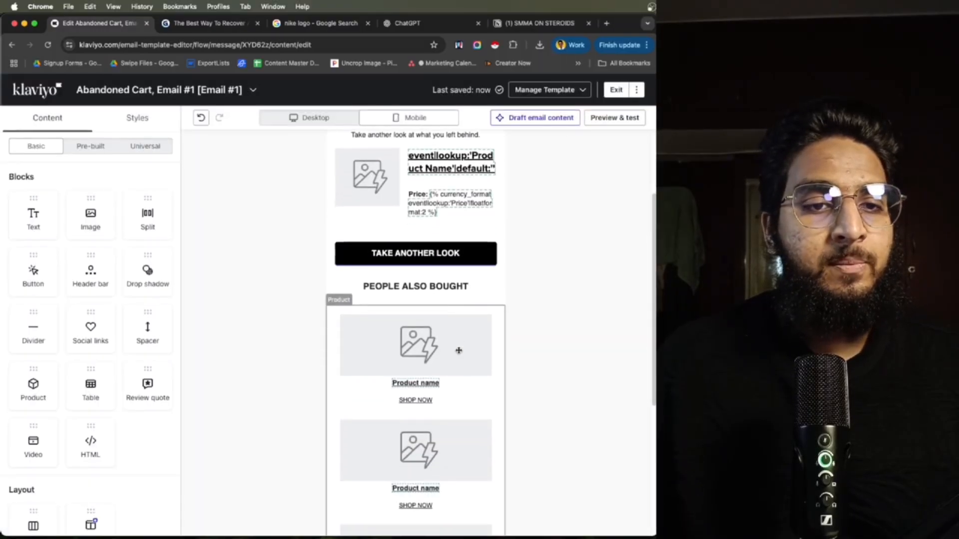
pyautogui.click(396, 339)
pyautogui.click(313, 320)
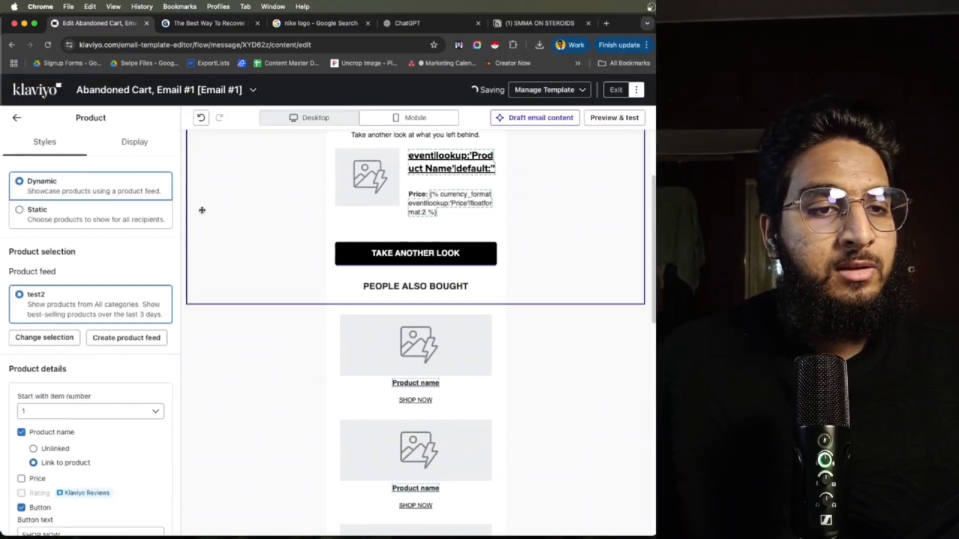
pyautogui.click(143, 150)
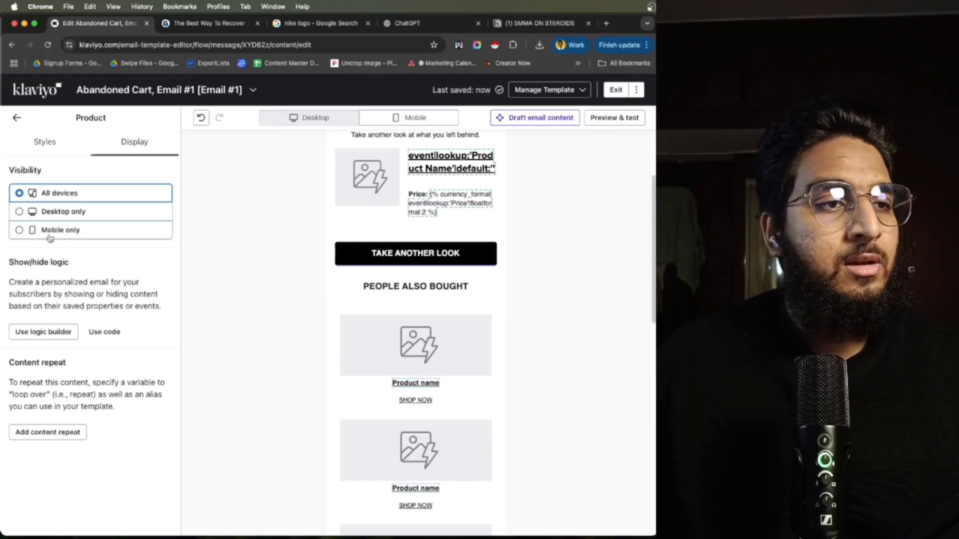
pyautogui.click(55, 212)
pyautogui.click(339, 341)
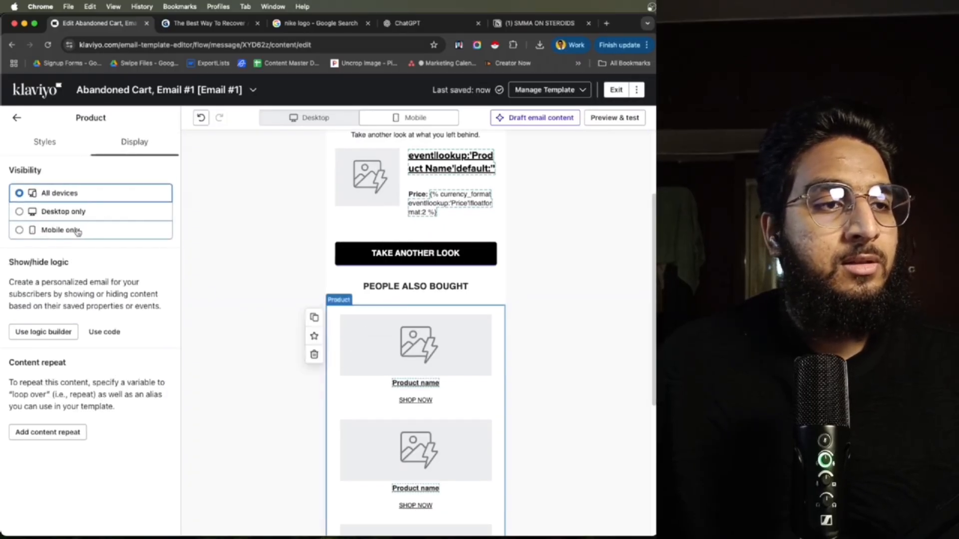
pyautogui.scroll(-5, 359, 355)
pyautogui.scroll(5, 368, 359)
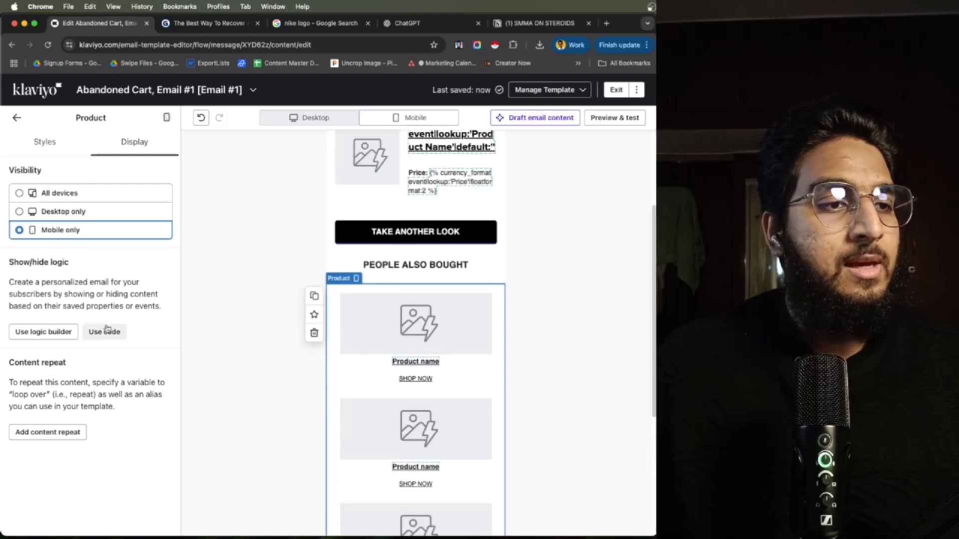
pyautogui.click(16, 120)
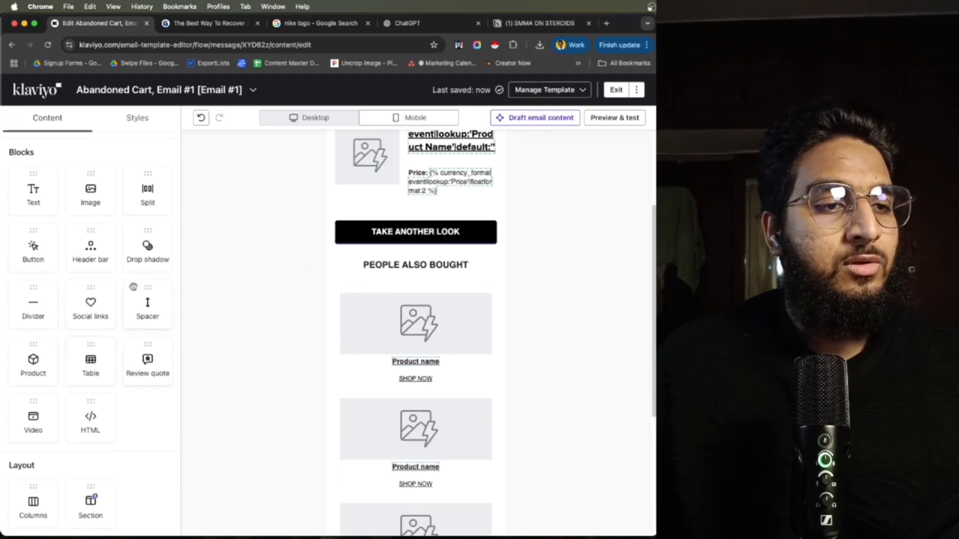
# - Turn off mobile stacking for the mobile-only product feed block so its three products share one row
pyautogui.scroll(-4, 417, 284)
pyautogui.scroll(5, 214, 220)
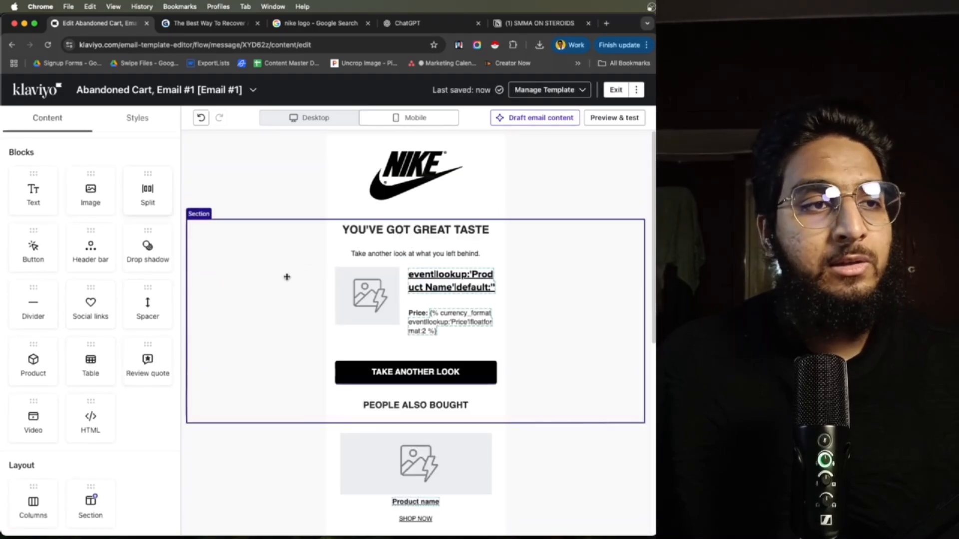
pyautogui.scroll(-5, 412, 372)
pyautogui.click(399, 352)
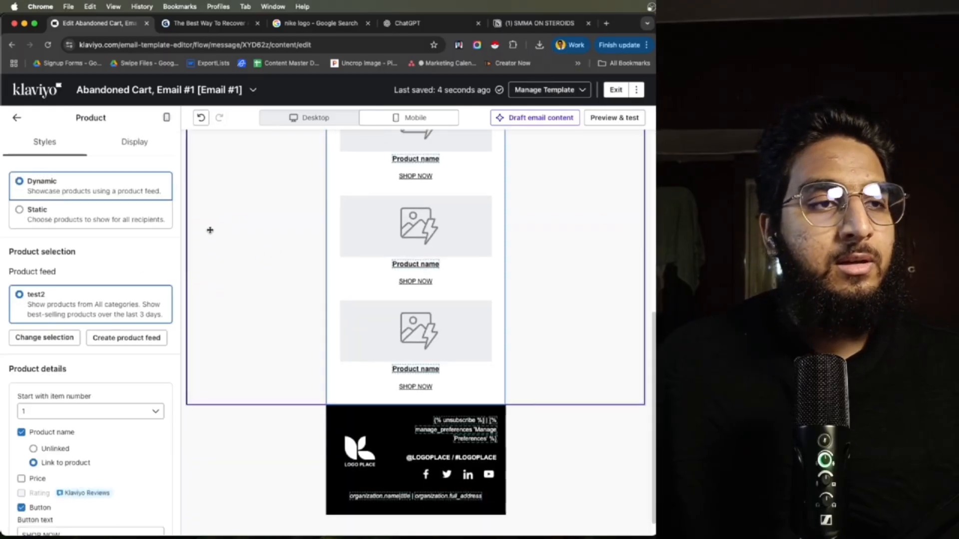
pyautogui.scroll(-8, 118, 291)
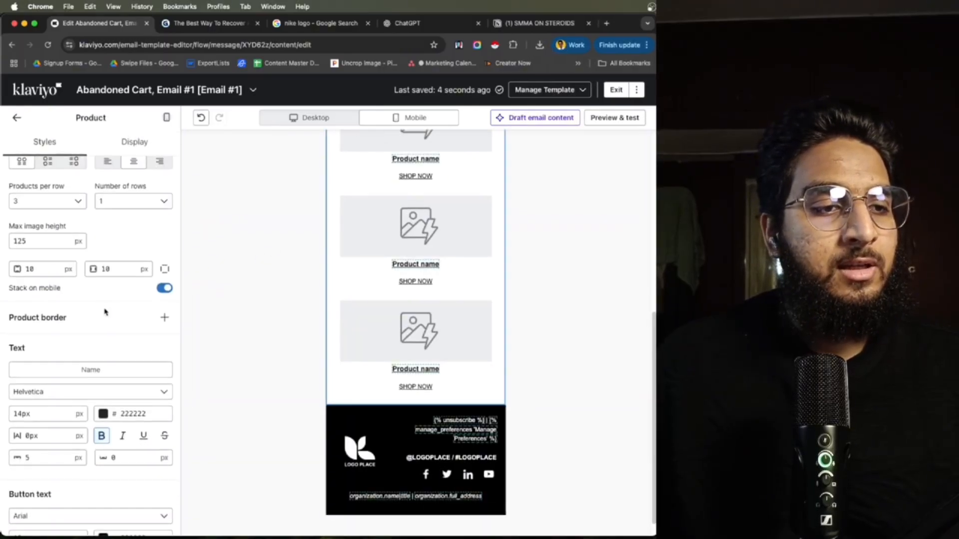
pyautogui.click(165, 289)
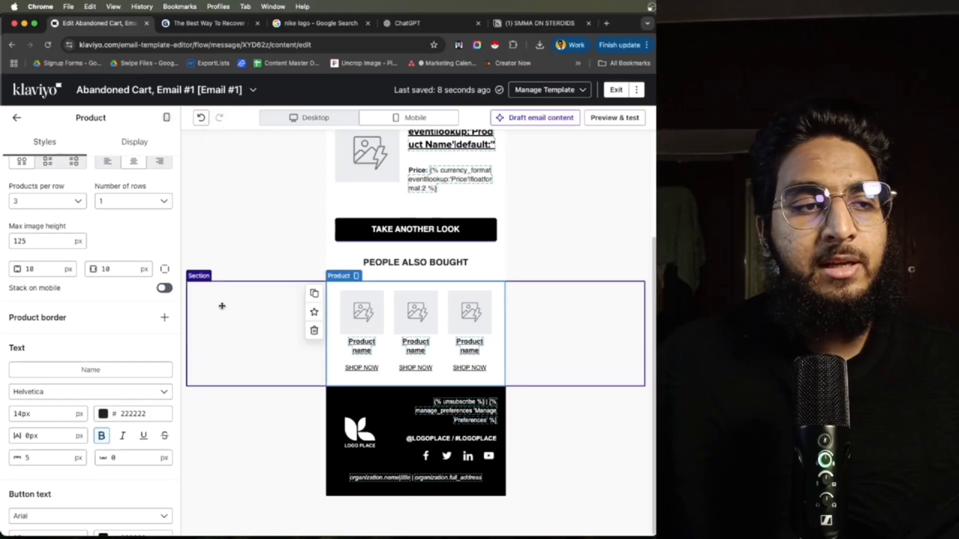
# - Duplicate the Nike logo header bar and make the copy visible on desktop only
pyautogui.scroll(2, 463, 333)
pyautogui.scroll(-2, 501, 334)
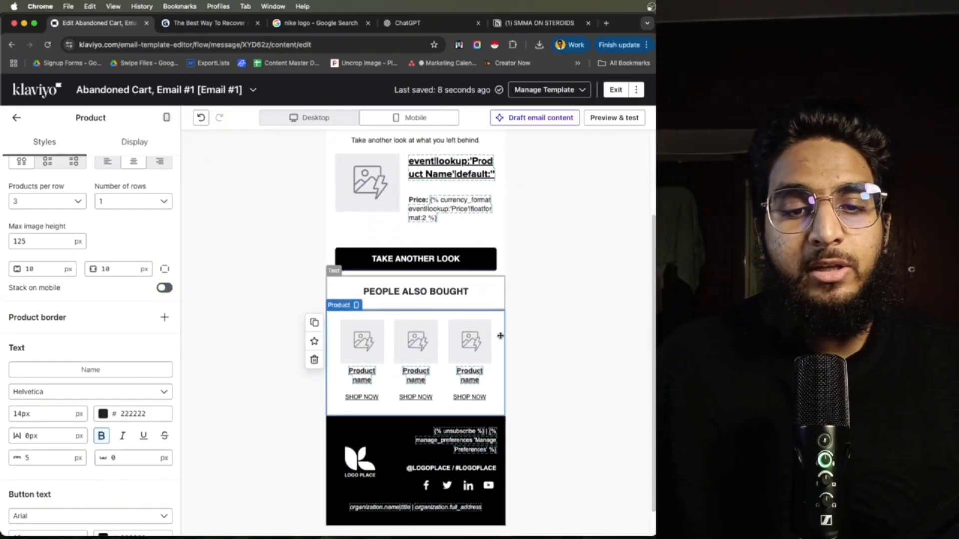
pyautogui.scroll(4, 510, 345)
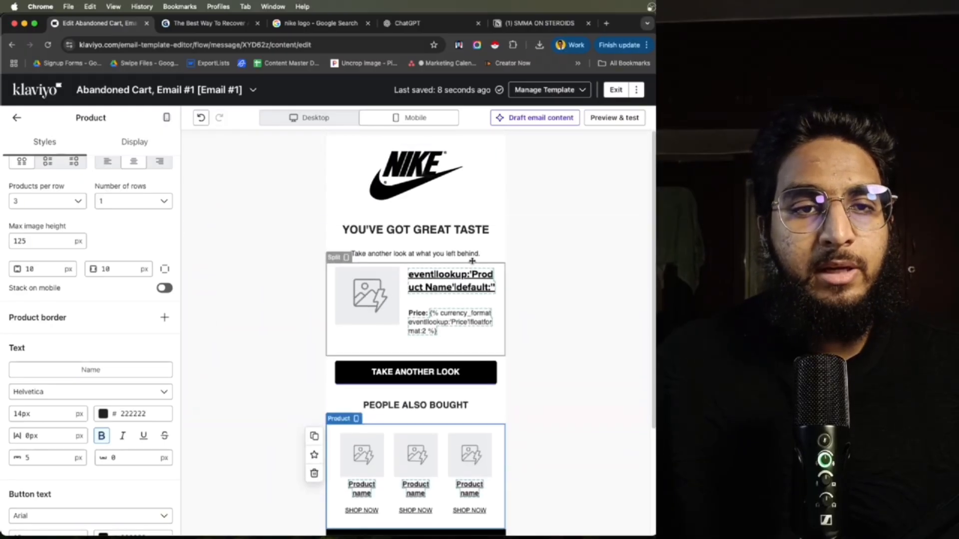
pyautogui.click(350, 175)
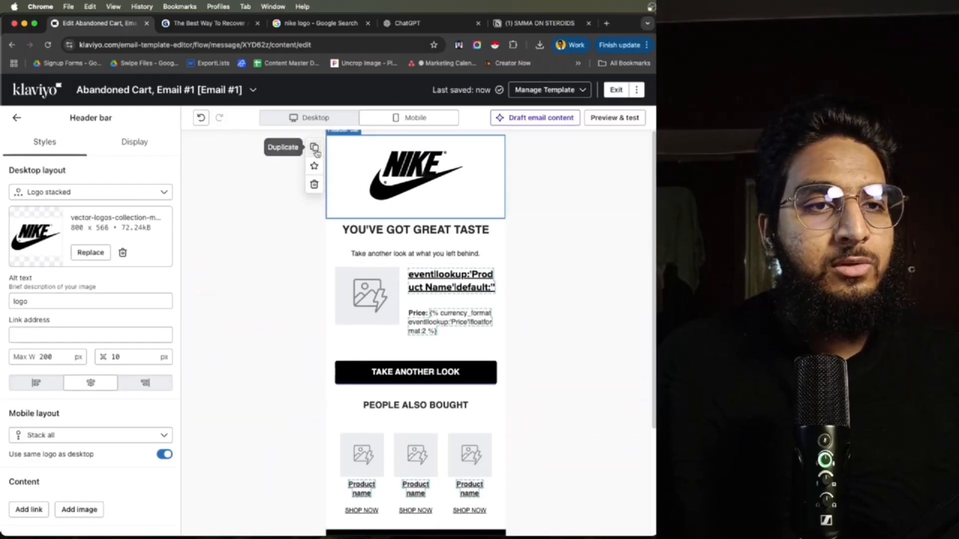
pyautogui.click(314, 148)
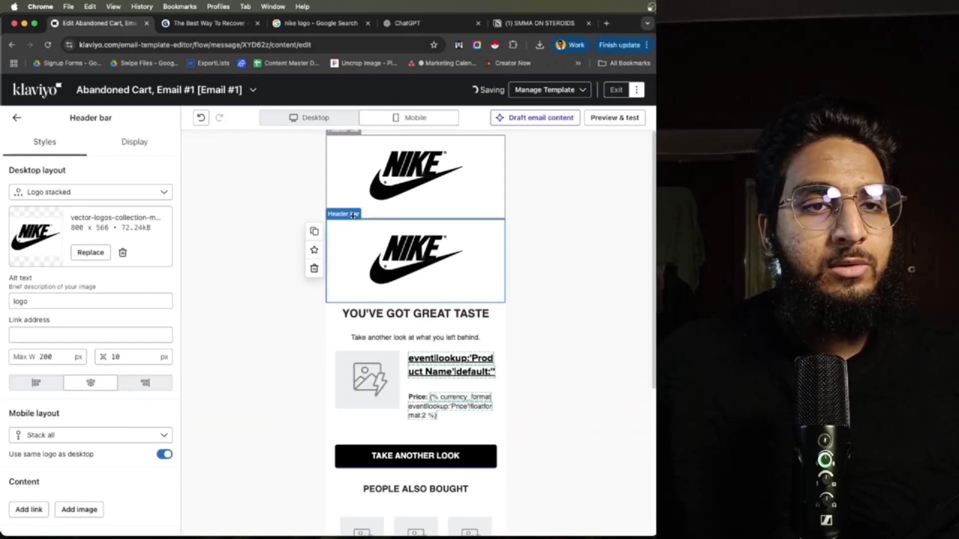
pyautogui.click(125, 144)
pyautogui.click(55, 212)
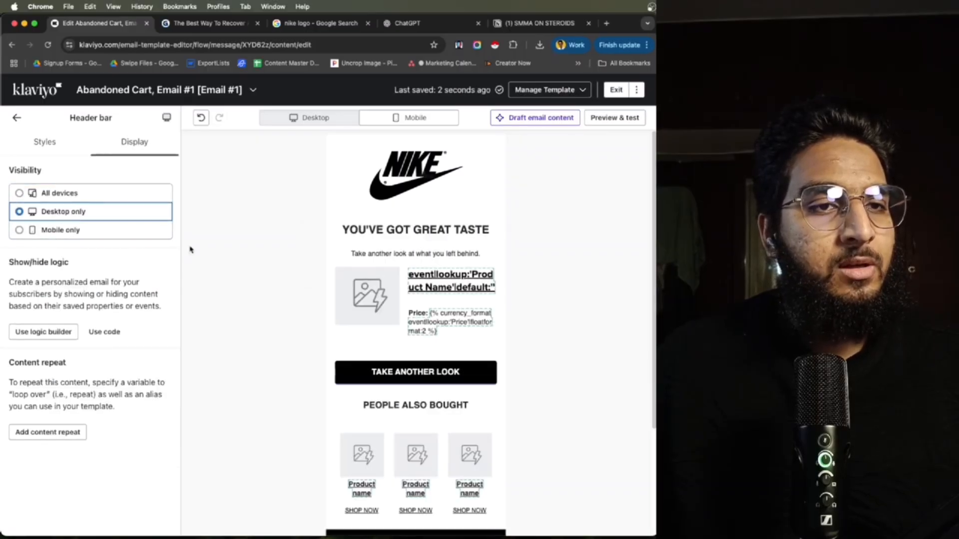
# - Make the original Nike header bar mobile only and set its logo's maximum width to 150 px
pyautogui.click(321, 173)
pyautogui.click(134, 141)
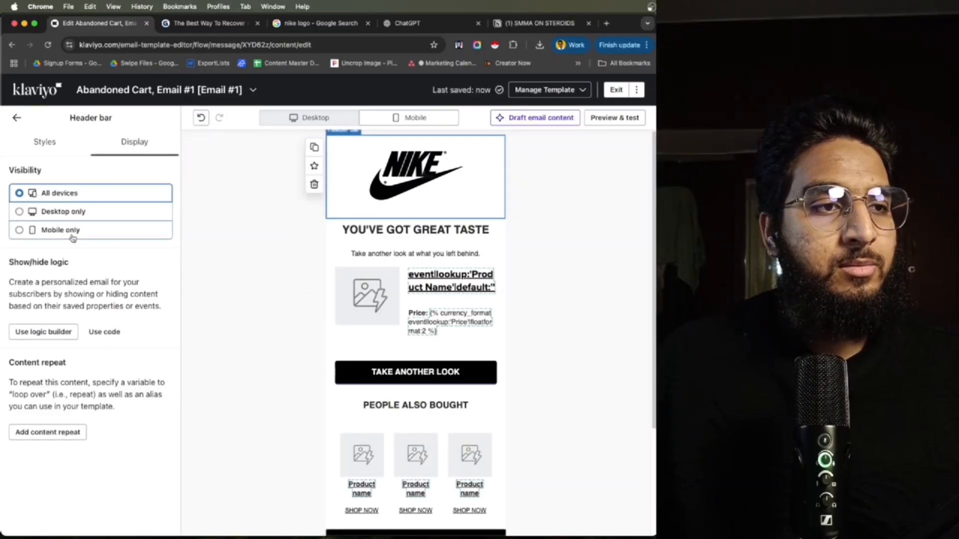
pyautogui.click(72, 231)
pyautogui.click(38, 144)
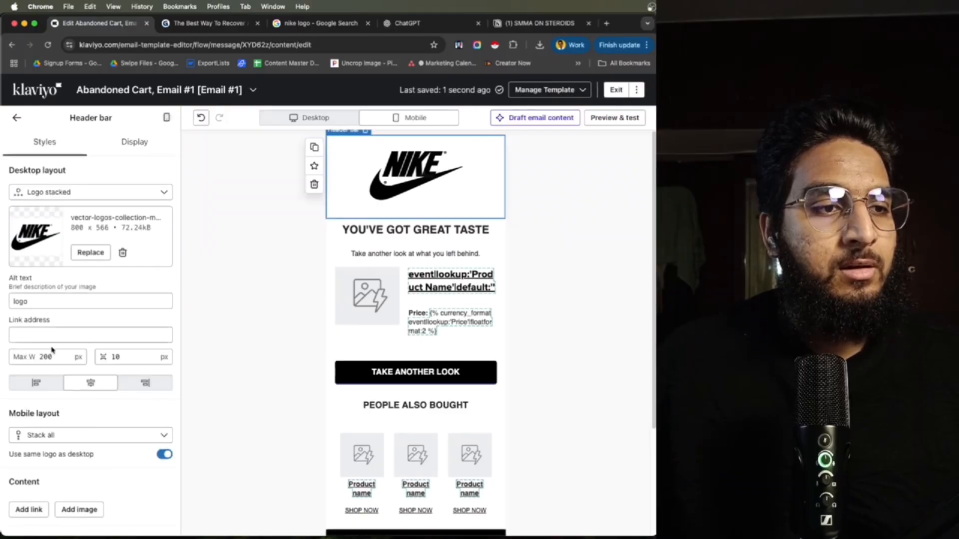
pyautogui.write('150')
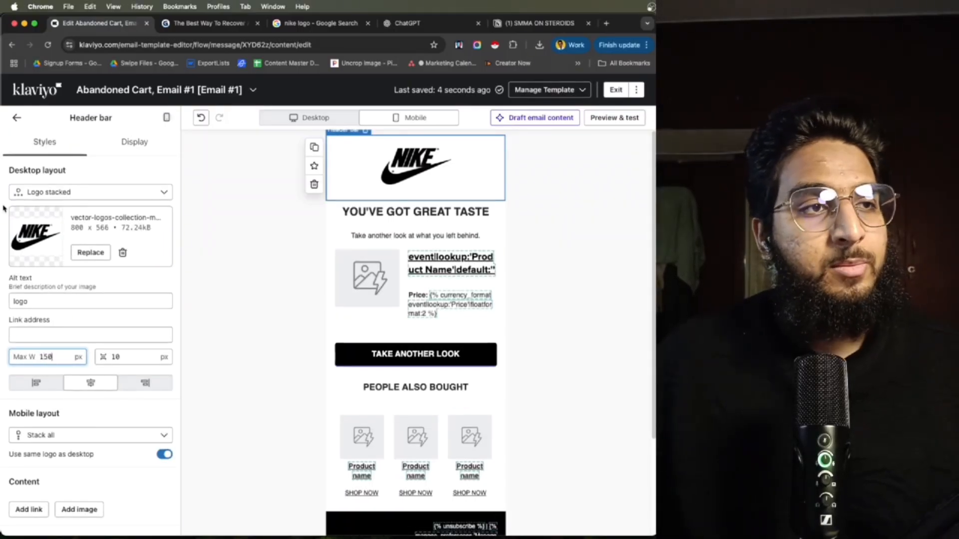
# - Review the whole email in both the mobile and desktop views and compare it with the Stanley example in the Gamma presentation
pyautogui.click(17, 120)
pyautogui.scroll(-1, 432, 246)
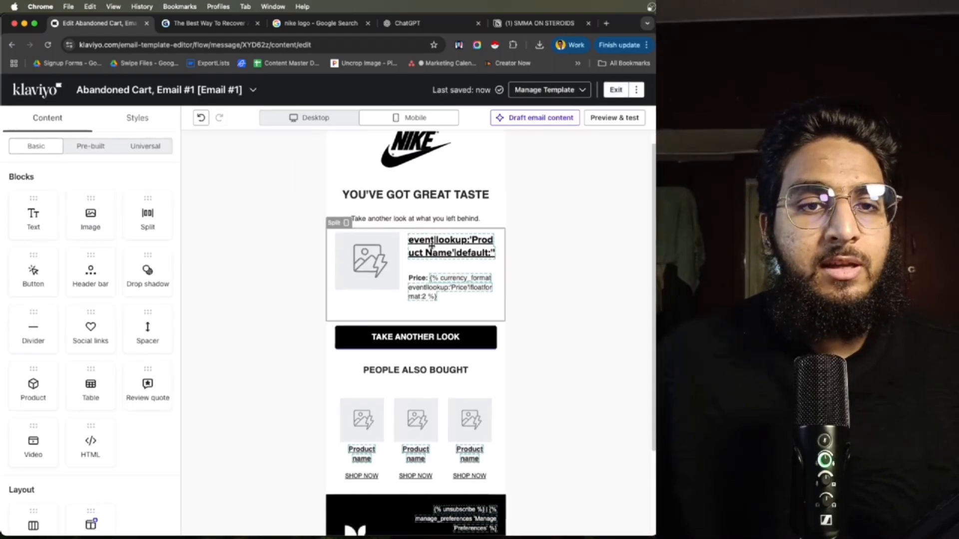
pyautogui.scroll(-3, 432, 245)
pyautogui.scroll(3, 425, 227)
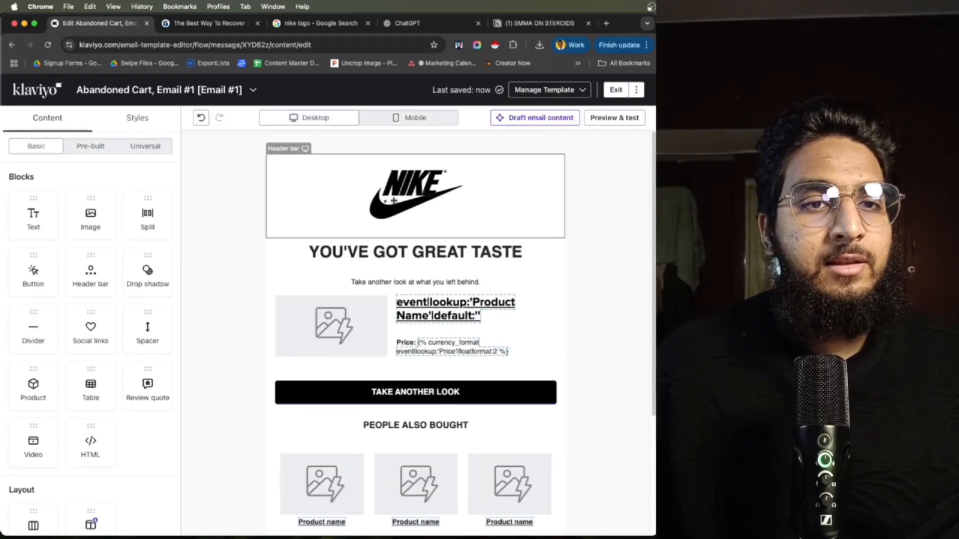
pyautogui.scroll(-4, 419, 279)
pyautogui.scroll(4, 432, 185)
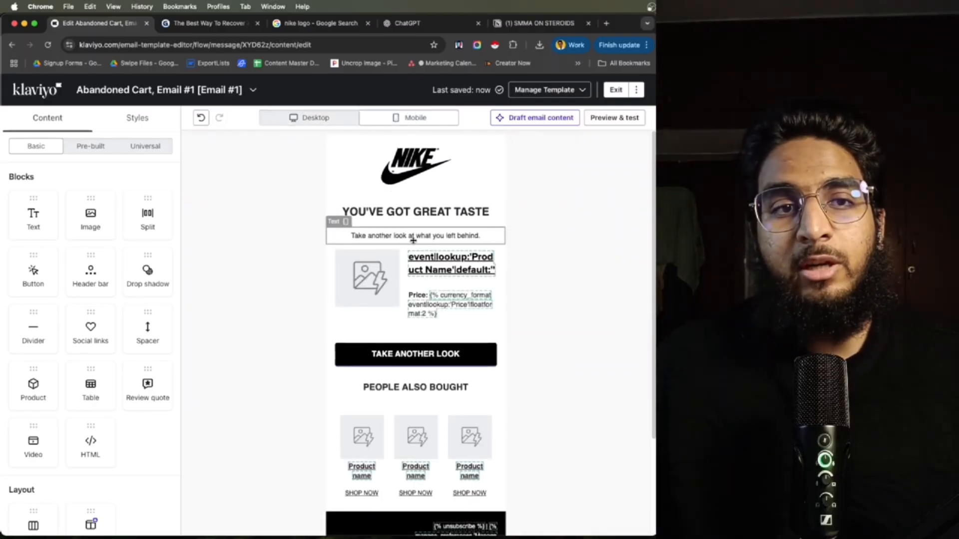
pyautogui.scroll(-1, 334, 300)
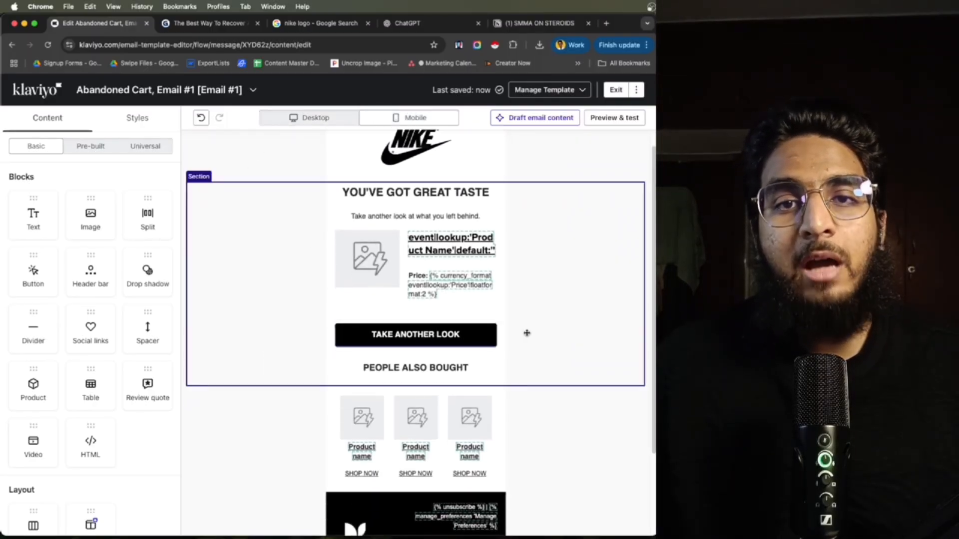
pyautogui.scroll(-4, 480, 348)
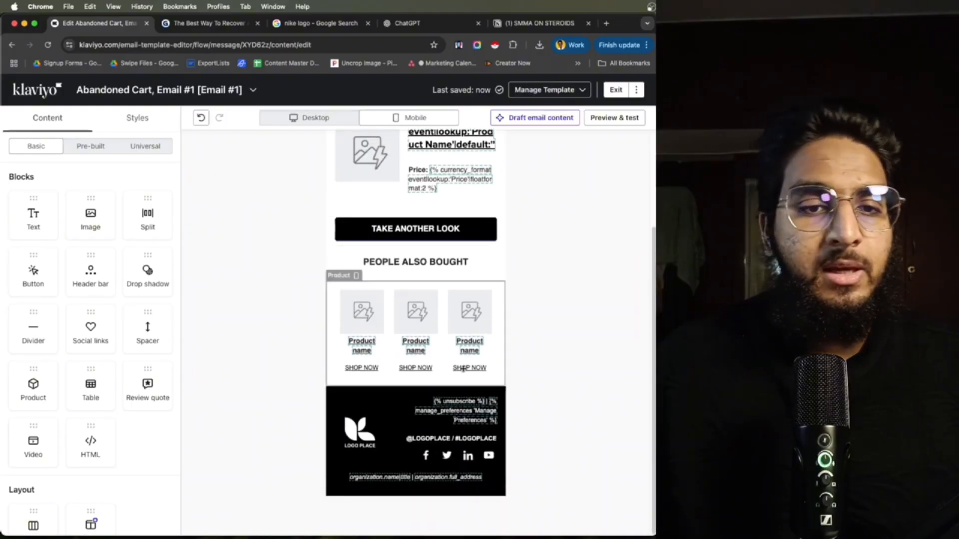
pyautogui.scroll(5, 463, 367)
pyautogui.click(221, 29)
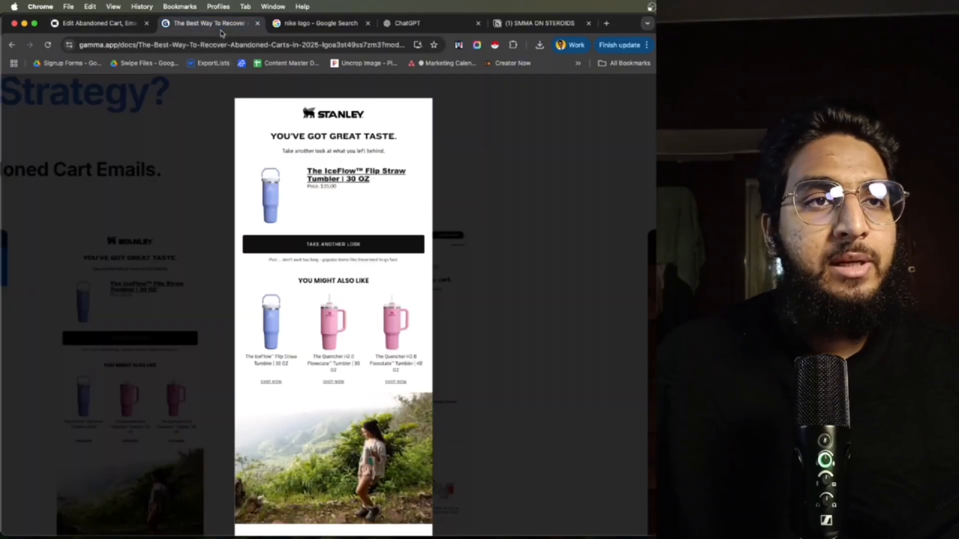
pyautogui.click(95, 23)
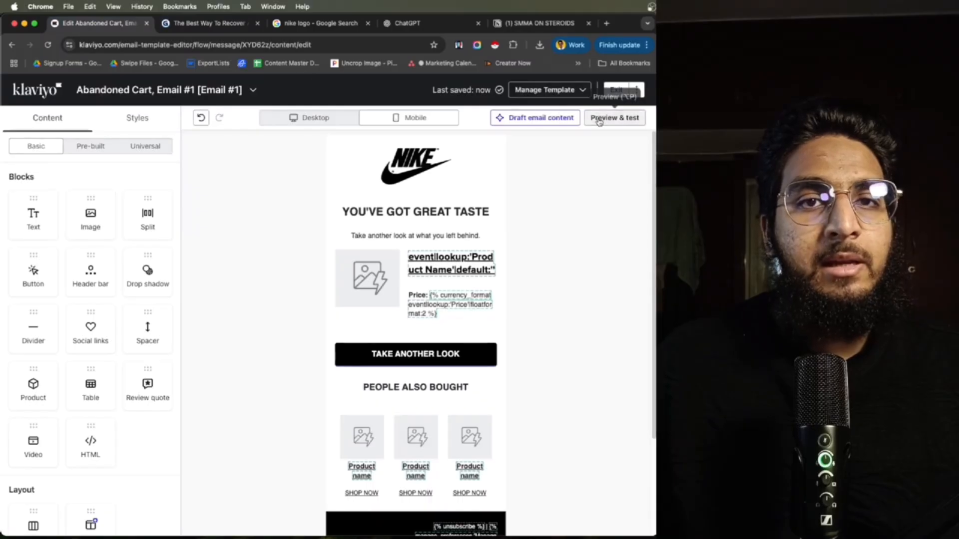
# - Preview the email in mobile mode and examine its layout from the Nike logo through the recommended products to the footer
pyautogui.click(614, 118)
pyautogui.click(222, 171)
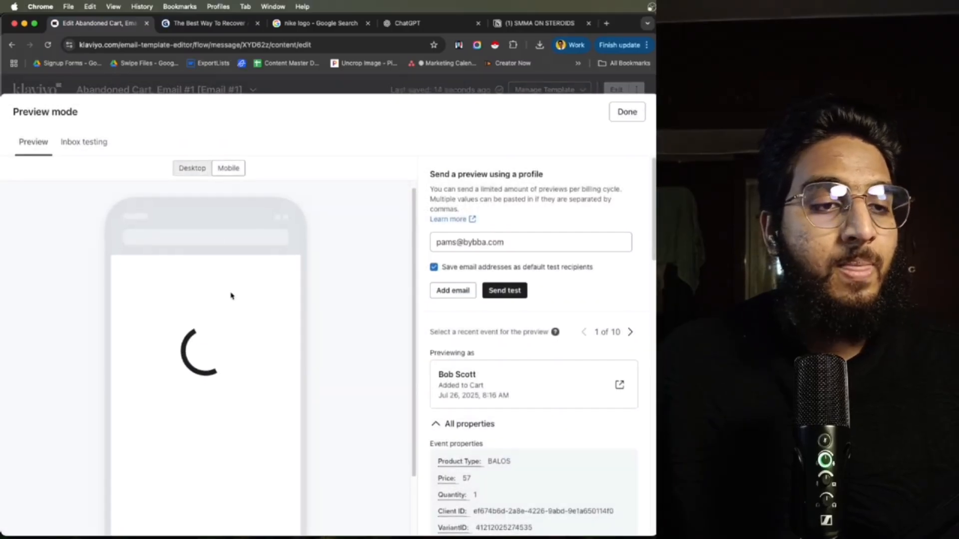
pyautogui.scroll(-4, 247, 357)
pyautogui.scroll(4, 255, 369)
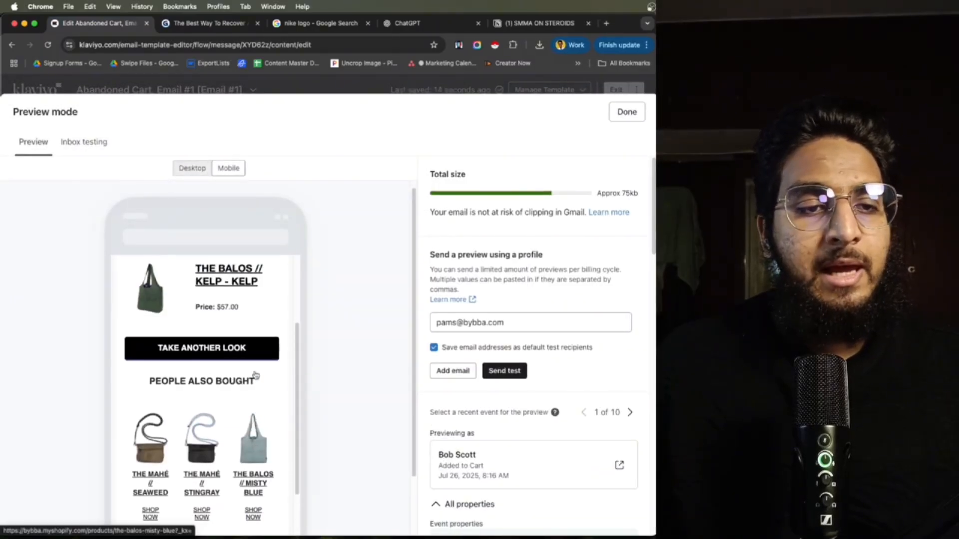
pyautogui.scroll(-4, 256, 372)
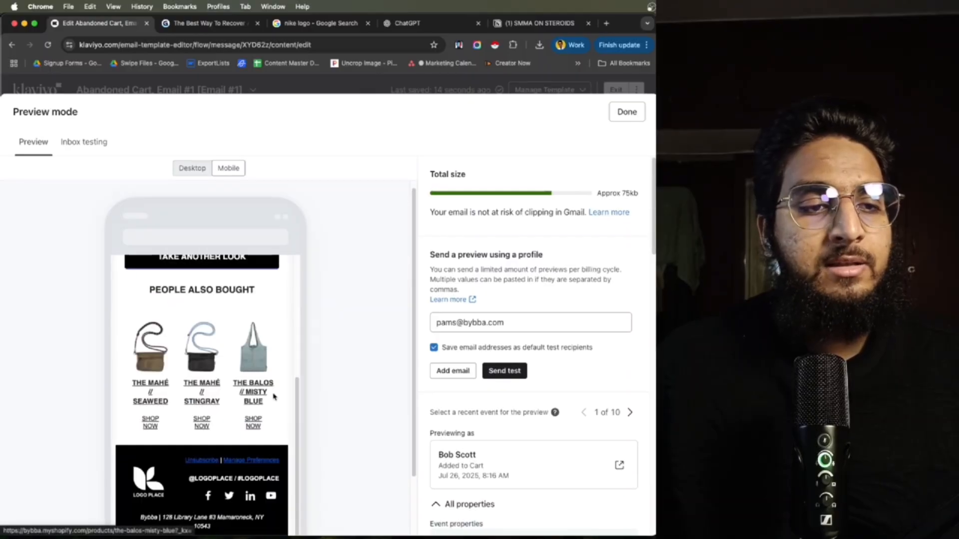
pyautogui.scroll(4, 240, 378)
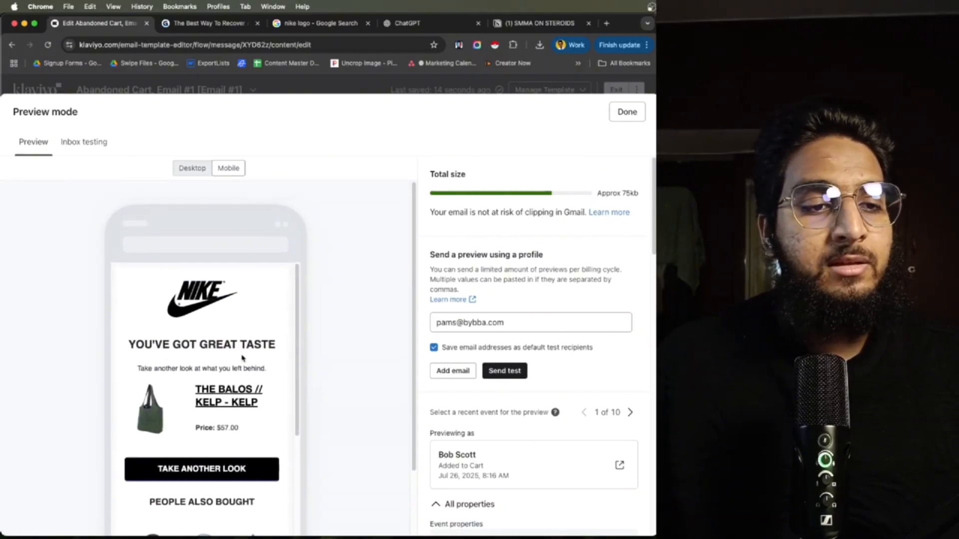
pyautogui.scroll(-3, 289, 426)
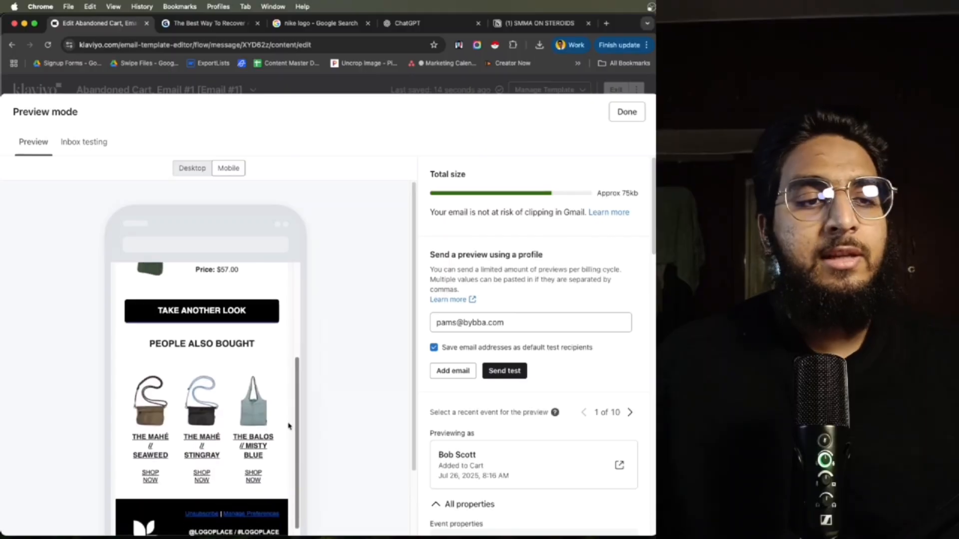
pyautogui.scroll(-2, 289, 426)
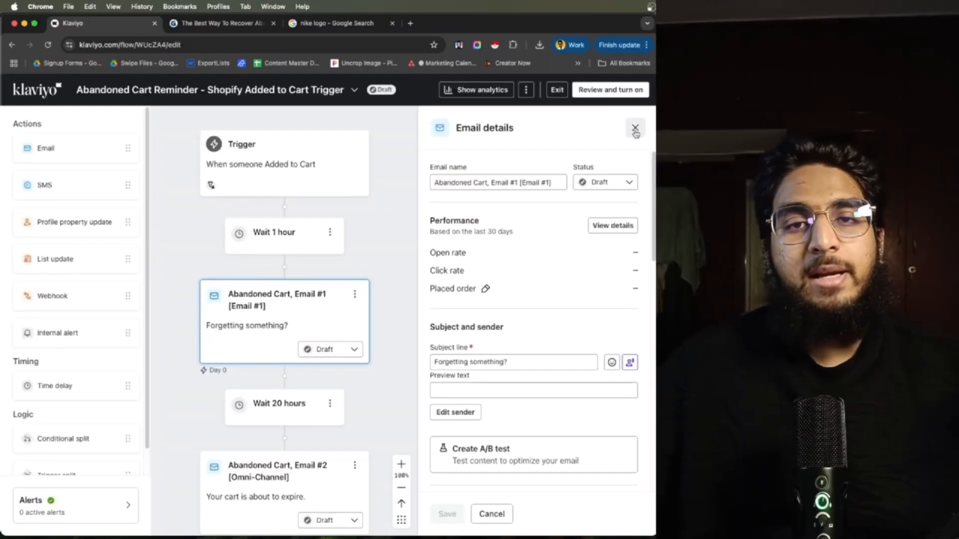
# - Close the first email's details and delete the Abandoned Cart, Email #2 [Omni-Channel] message from the flow
pyautogui.click(634, 128)
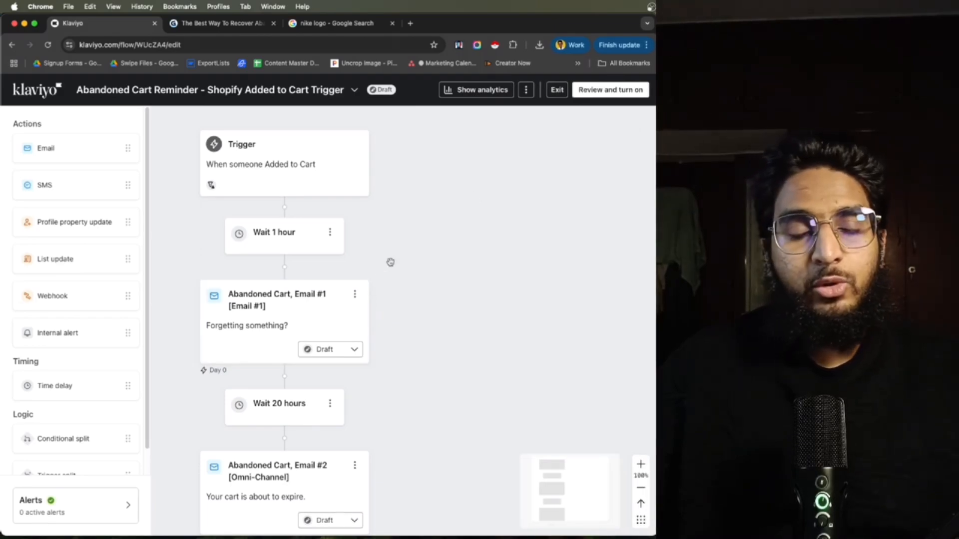
pyautogui.scroll(-3, 327, 314)
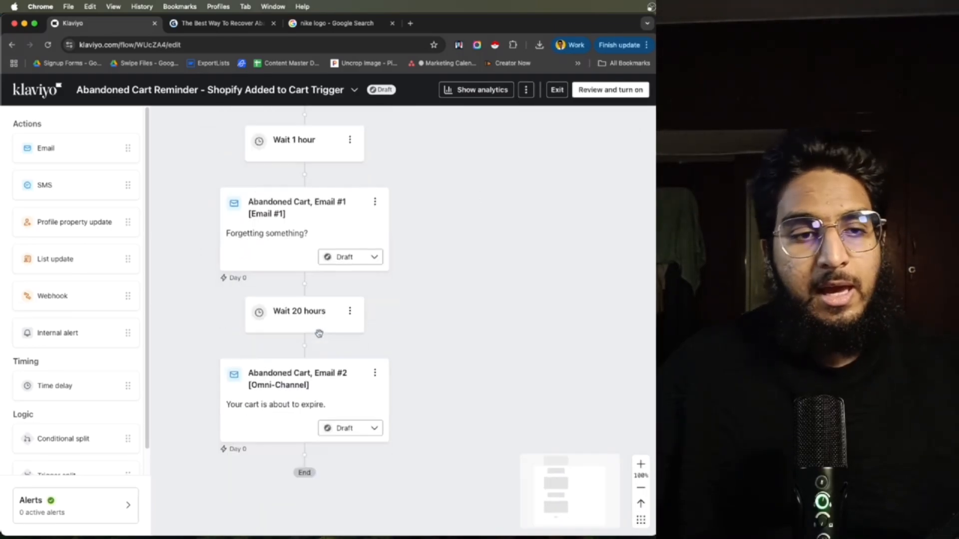
pyautogui.click(374, 374)
pyautogui.click(399, 453)
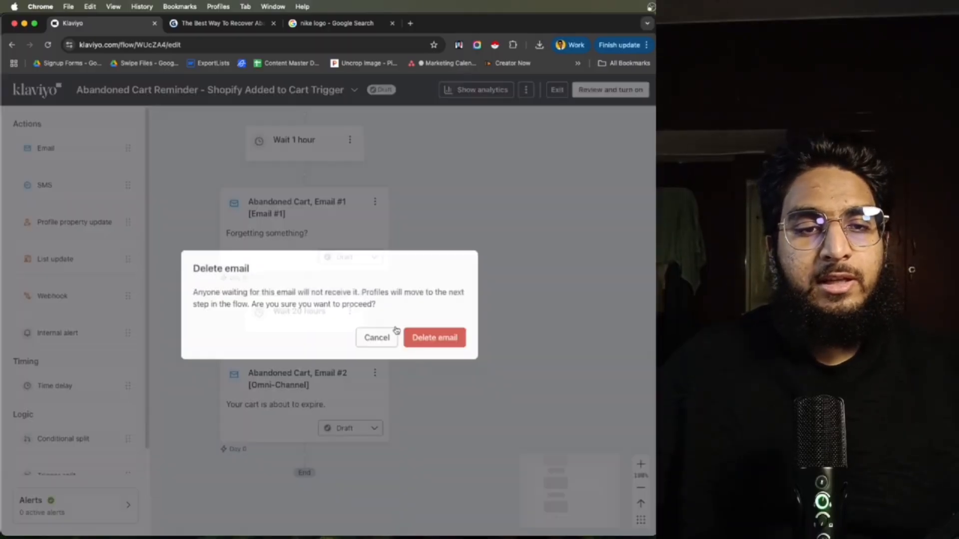
pyautogui.click(433, 339)
# - Switch to the Gamma presentation and review the email sequence on the slide about the high-converting abandoned cart flow strategy
pyautogui.click(214, 25)
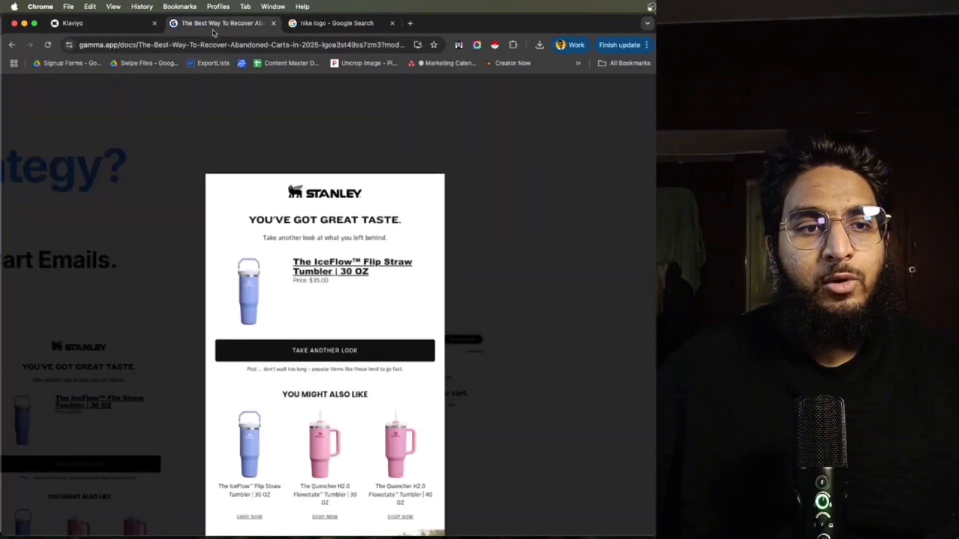
pyautogui.click(213, 158)
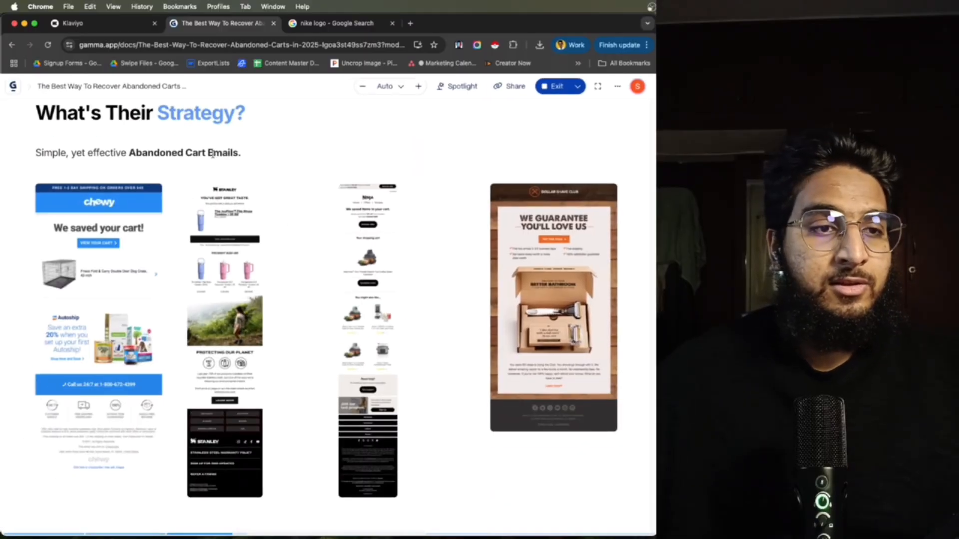
pyautogui.rightClick(214, 158)
pyautogui.click(288, 130)
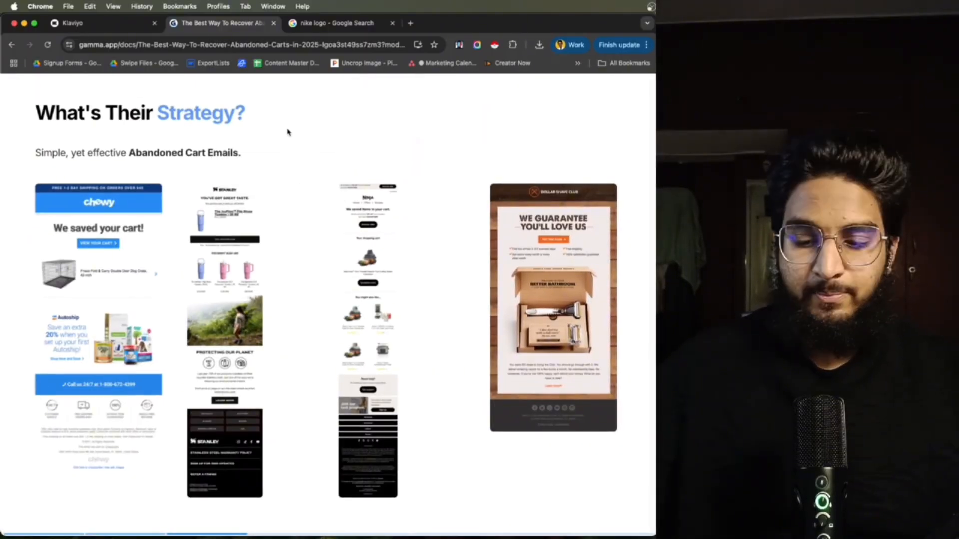
pyautogui.press('Right')
pyautogui.press('Right')
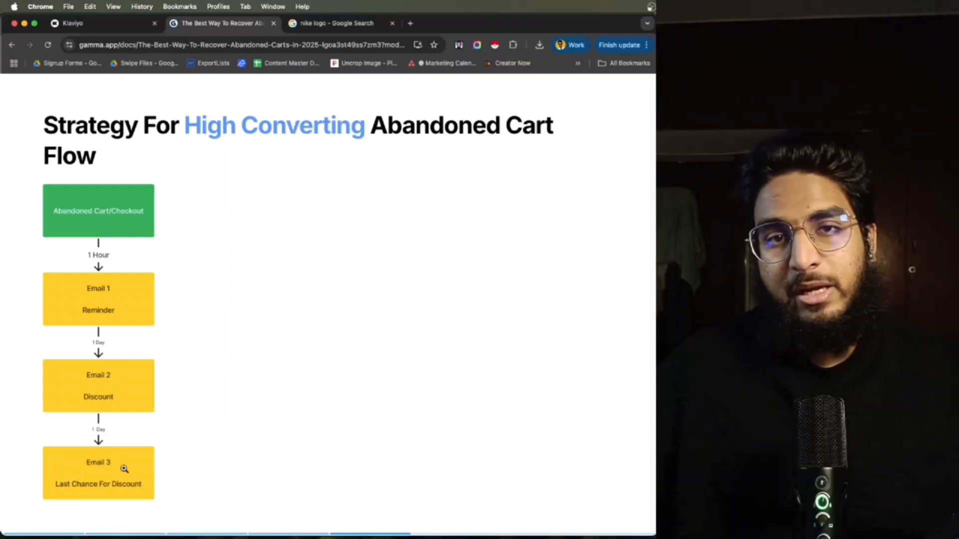
# - Return to the Klaviyo flow and clone the Abandoned Cart, Email #1 message
pyautogui.click(75, 23)
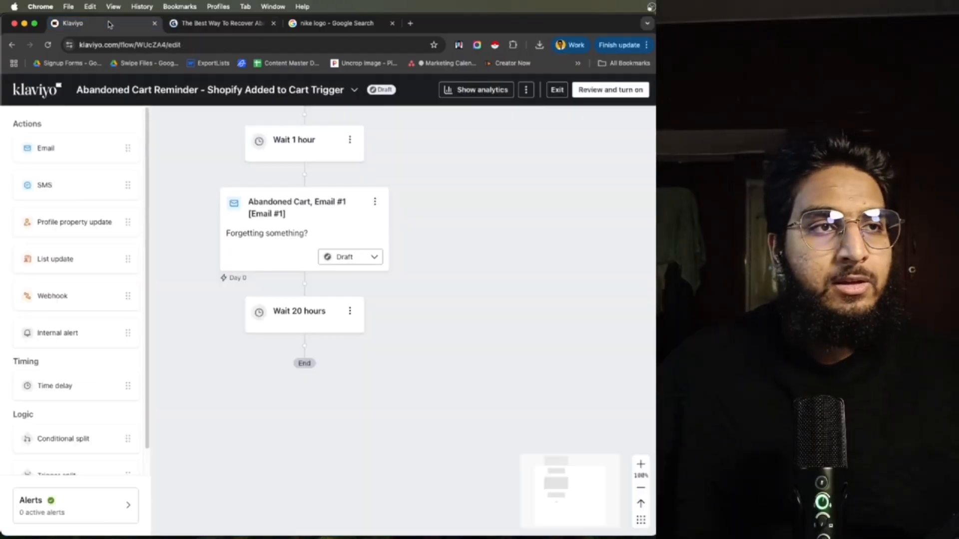
pyautogui.scroll(1, 356, 241)
pyautogui.click(375, 244)
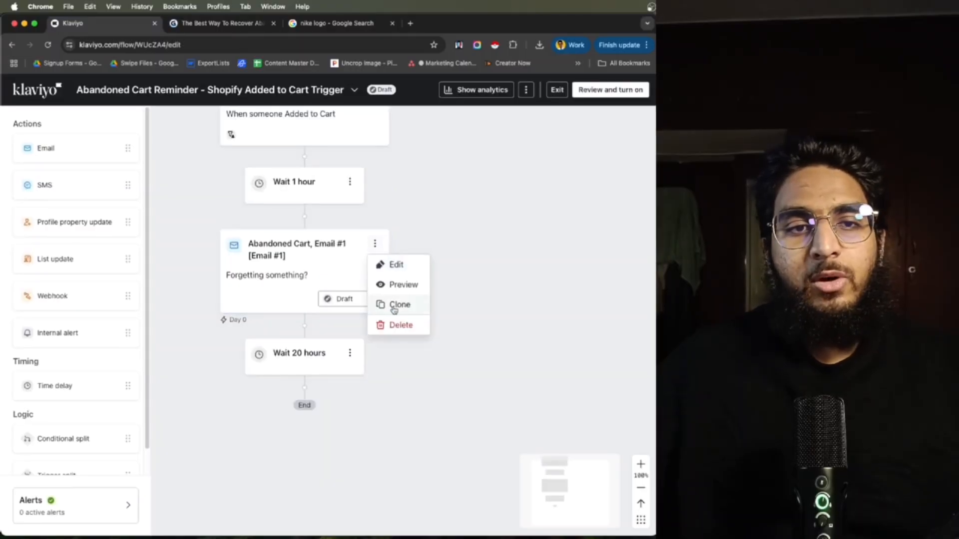
pyautogui.click(392, 306)
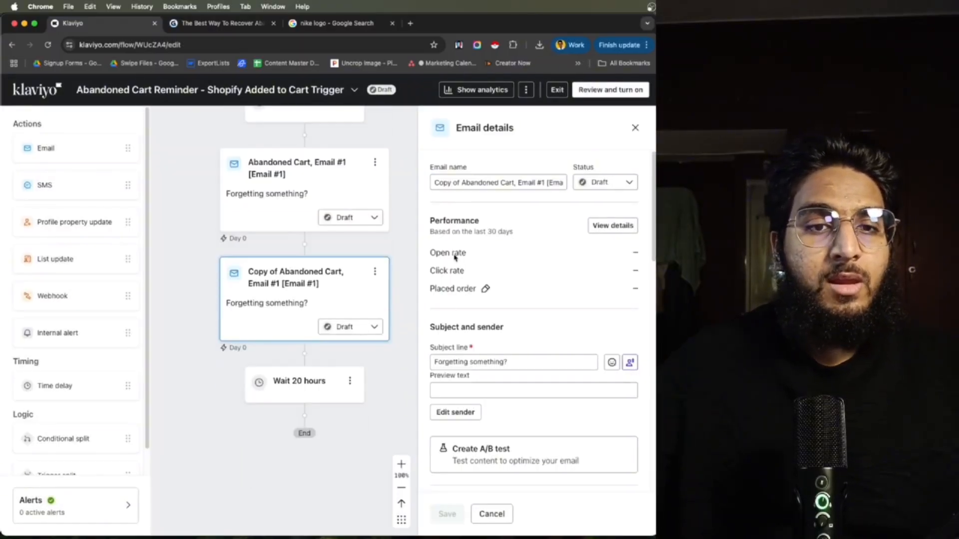
pyautogui.moveTo(461, 182); pyautogui.dragTo(432, 182)
pyautogui.press('BackSpace')
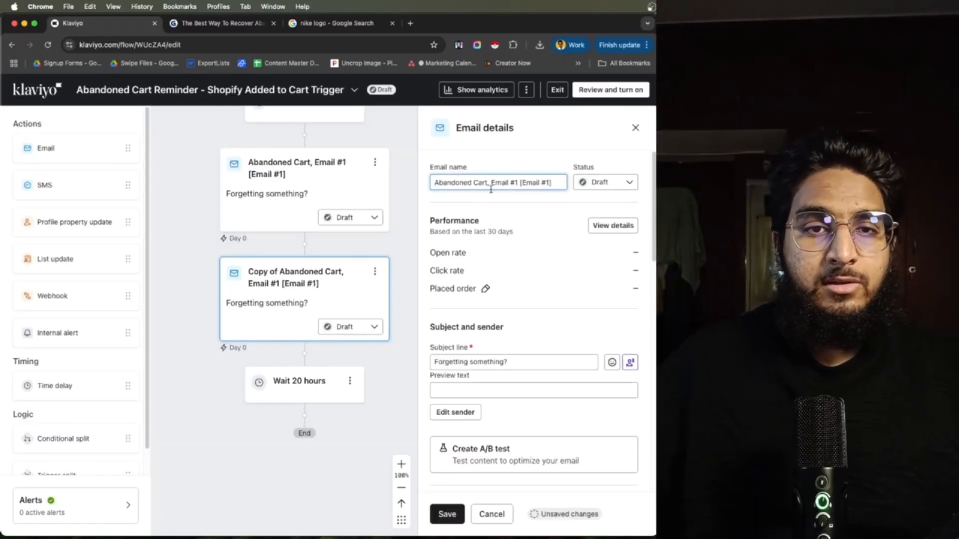
pyautogui.click(491, 514)
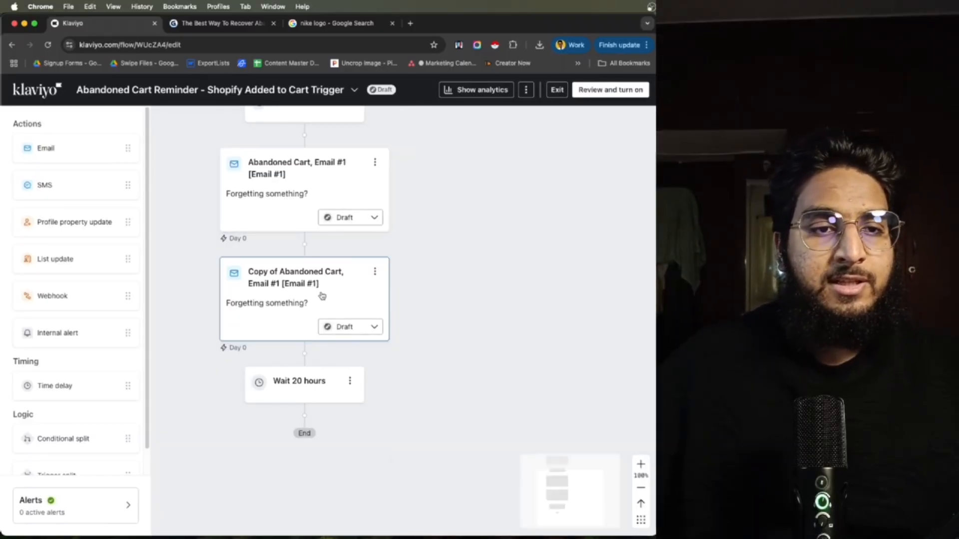
# - Move the cloned email below the 20-hour wait and open it for editing
pyautogui.moveTo(321, 295); pyautogui.dragTo(308, 375)
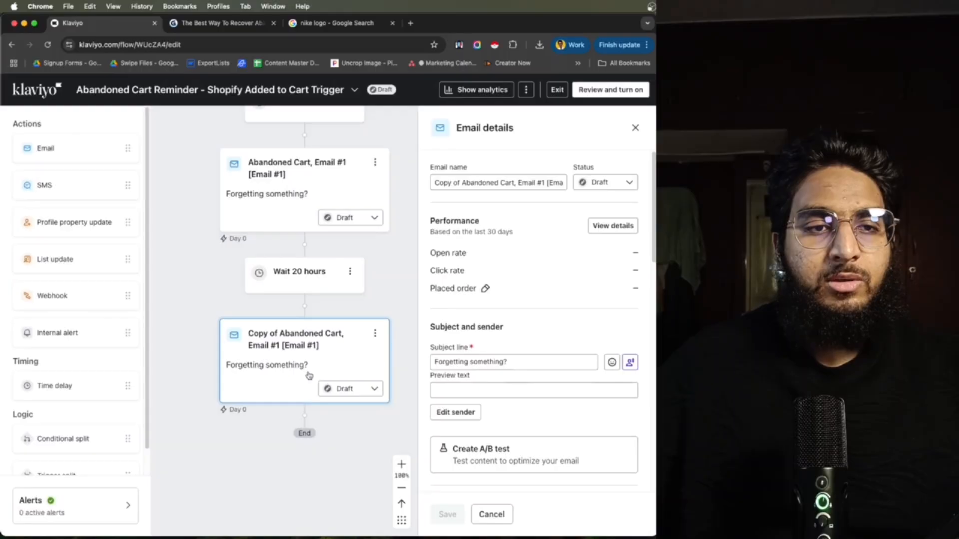
pyautogui.click(372, 335)
pyautogui.click(382, 353)
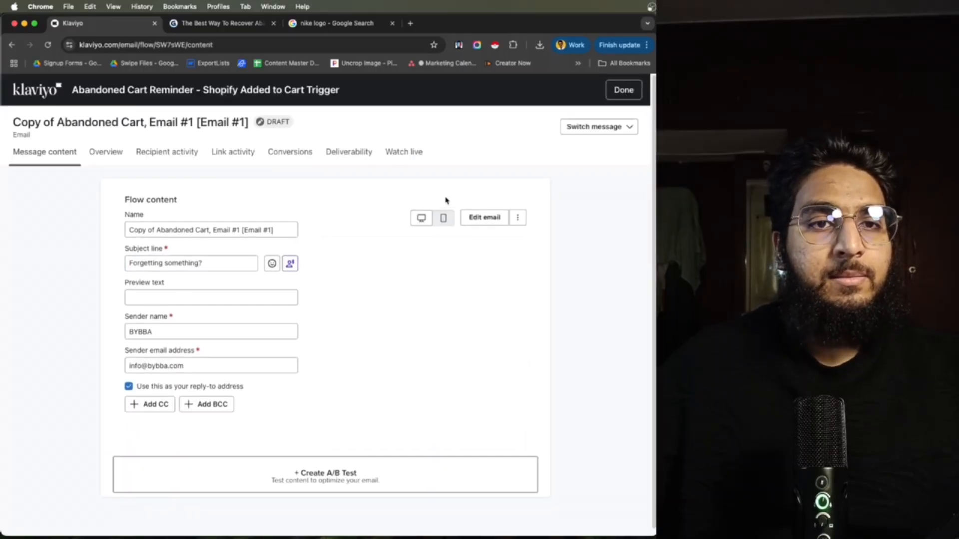
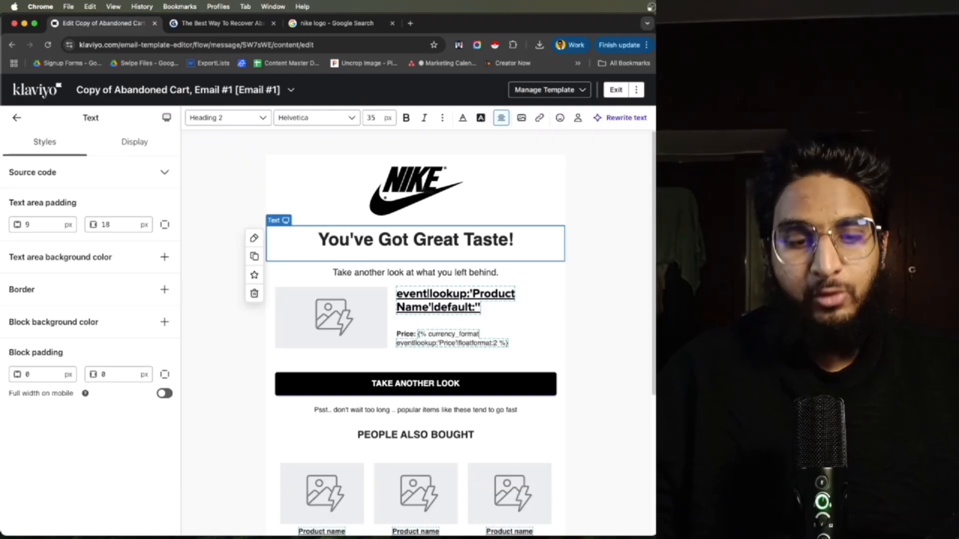
# - Replace the desktop heading under the Nike logo with "20% off your cart!"
pyautogui.press('super+a')
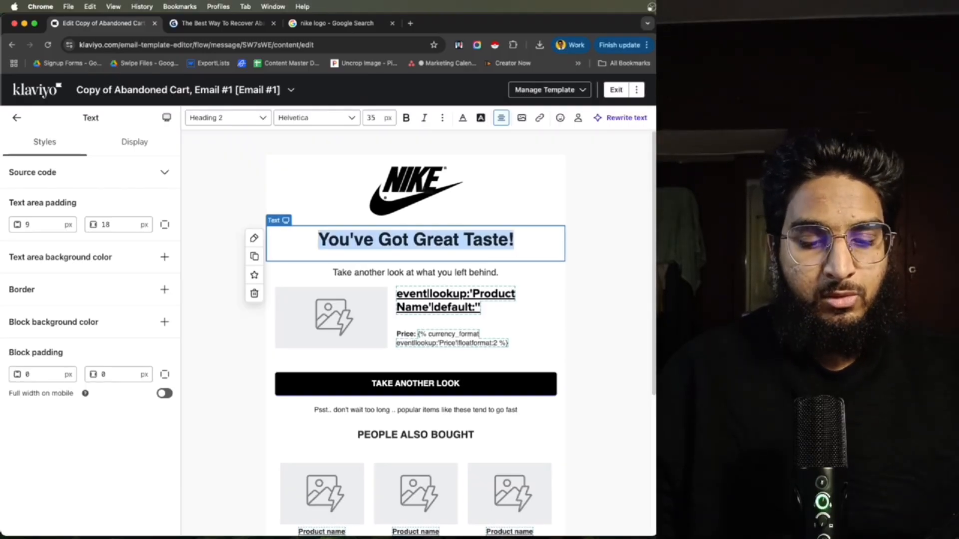
pyautogui.write('20% Of')
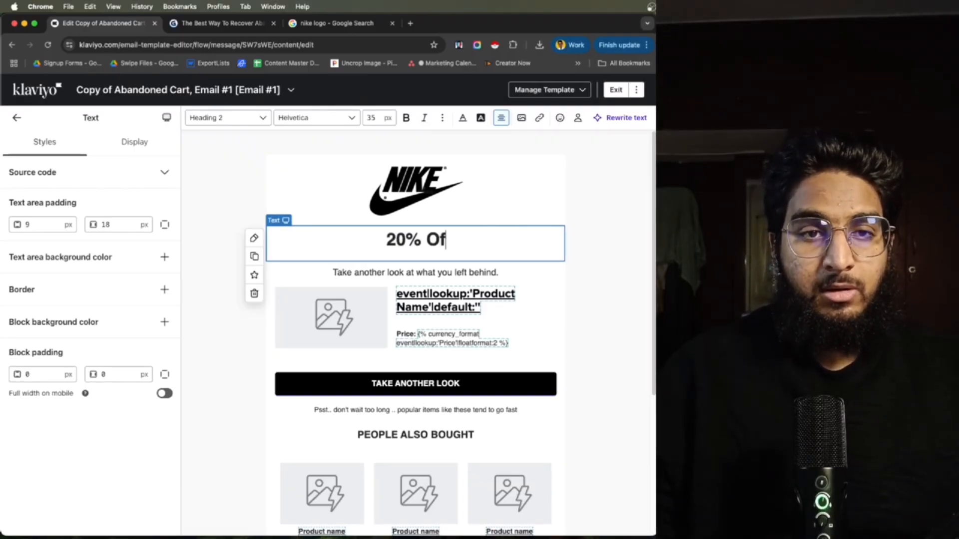
pyautogui.press('BackSpace')
pyautogui.press('BackSpace')
pyautogui.write('off your ca')
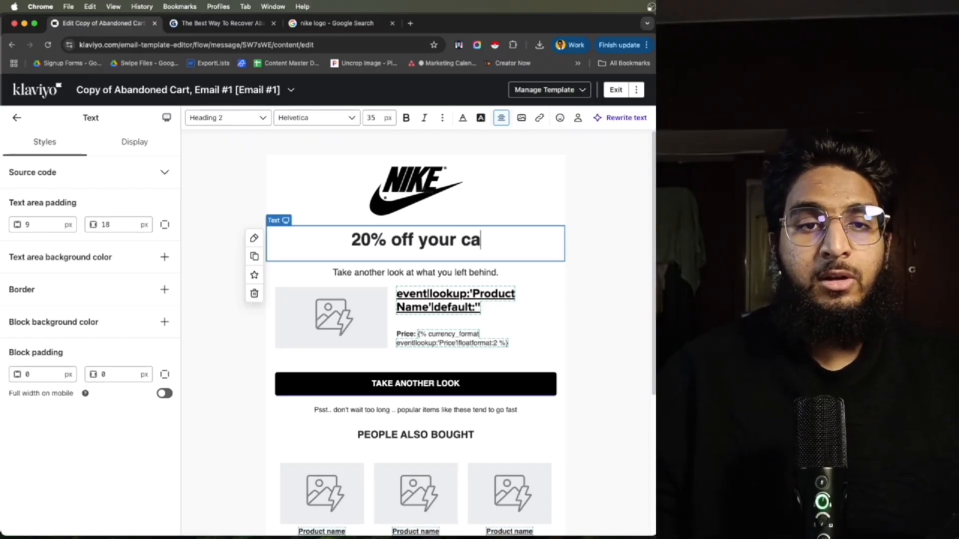
pyautogui.write('rt!')
pyautogui.press('BackSpace')
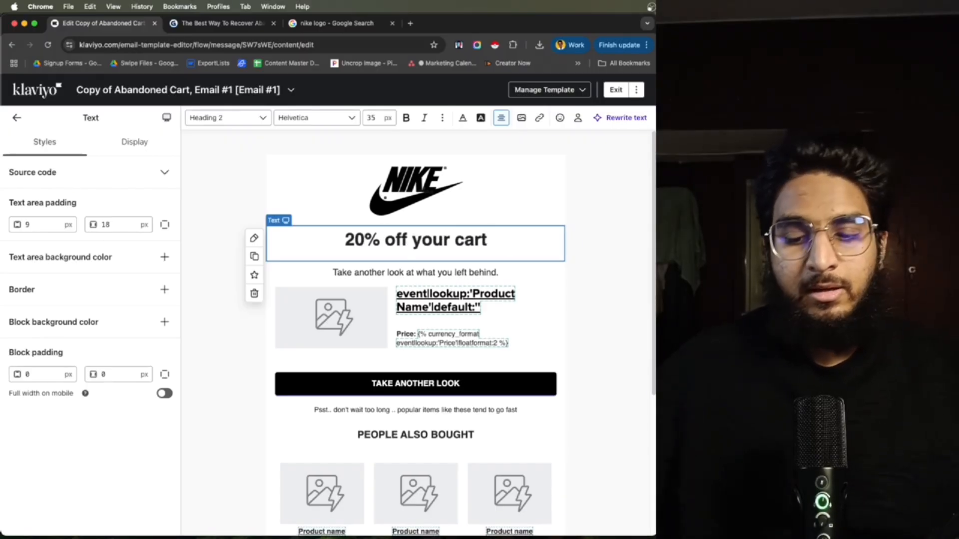
pyautogui.write('!')
pyautogui.click(463, 267)
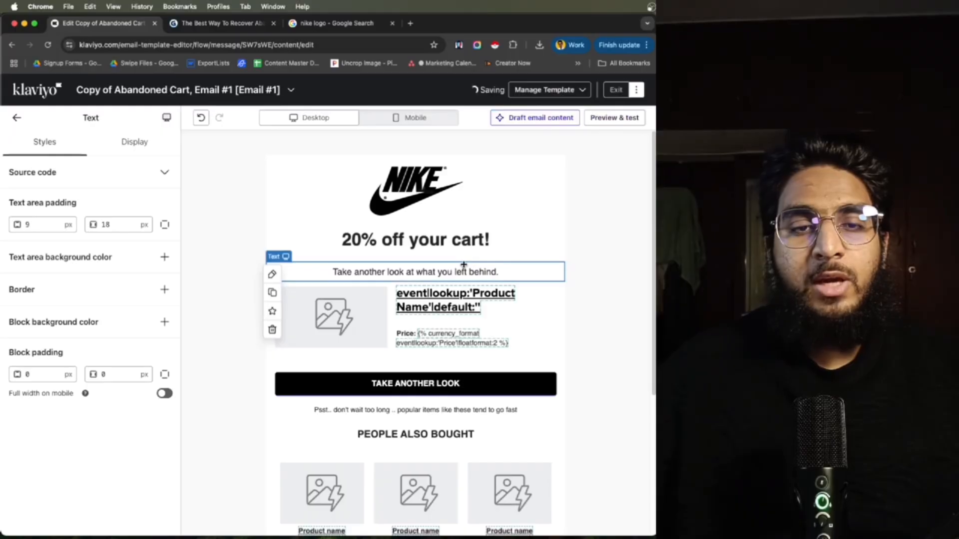
# - Replace the text below the "20% off your cart!" heading with "Take 20% off your cart. Hurry valid for 48hrs only!"
pyautogui.click(356, 238)
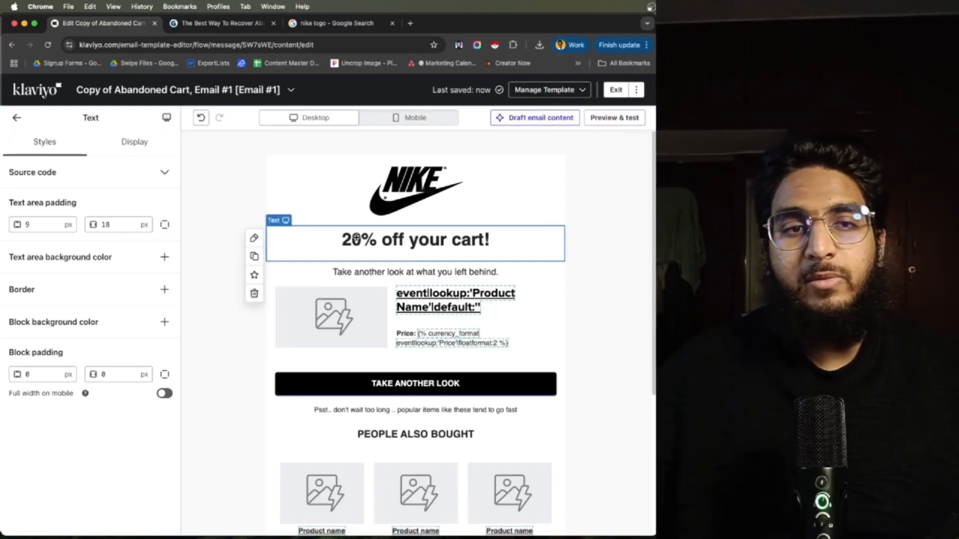
pyautogui.tripleClick(359, 239)
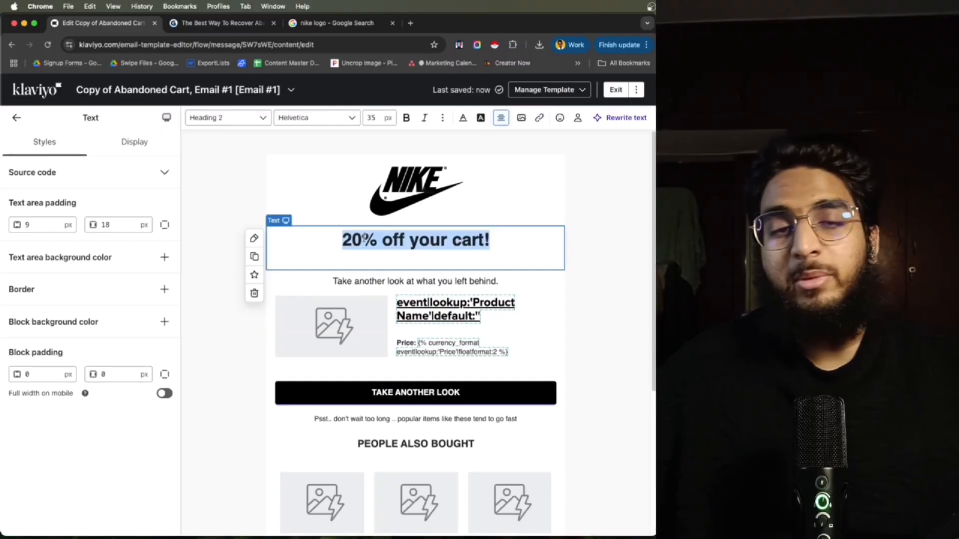
pyautogui.click(381, 278)
pyautogui.tripleClick(386, 269)
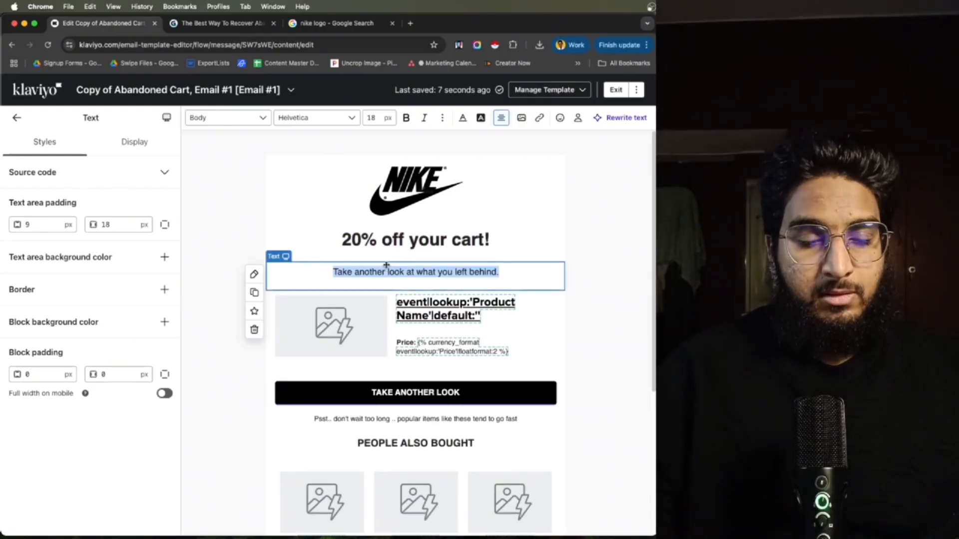
pyautogui.write('Take 20% off your cart. Hurry valid for 48hrs only!')
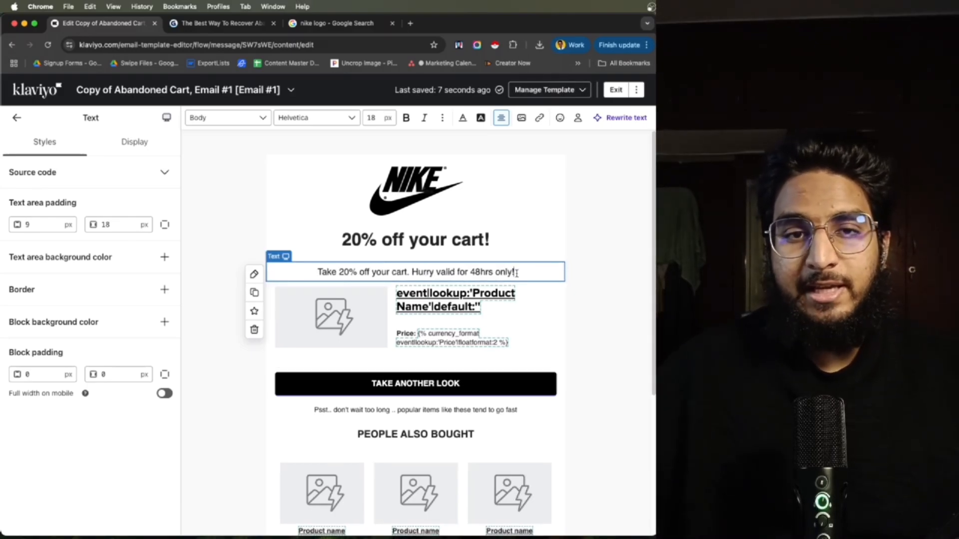
# - Add a second line reading "Use code: CART20" to the text block below the heading
pyautogui.press('Return')
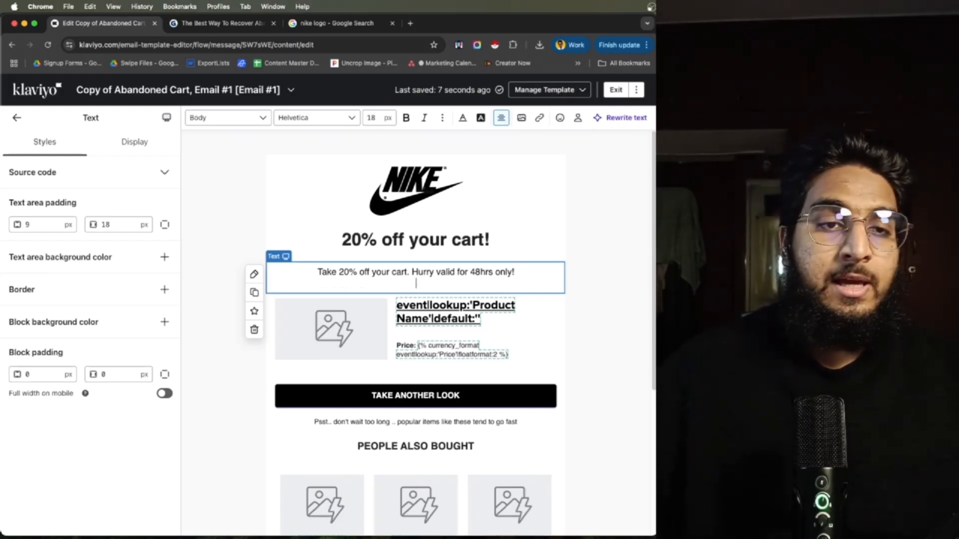
pyautogui.write('Use code:')
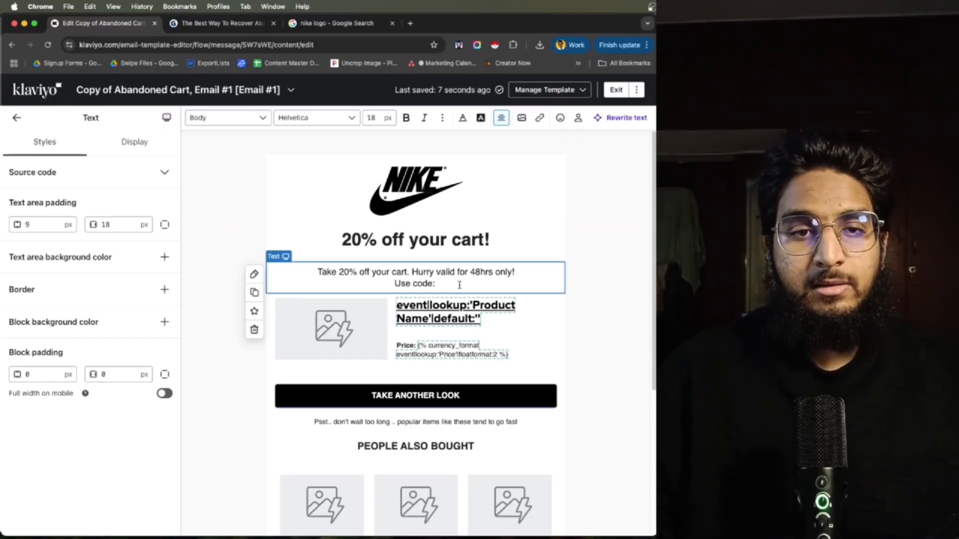
pyautogui.press('BackSpace')
pyautogui.press('BackSpace')
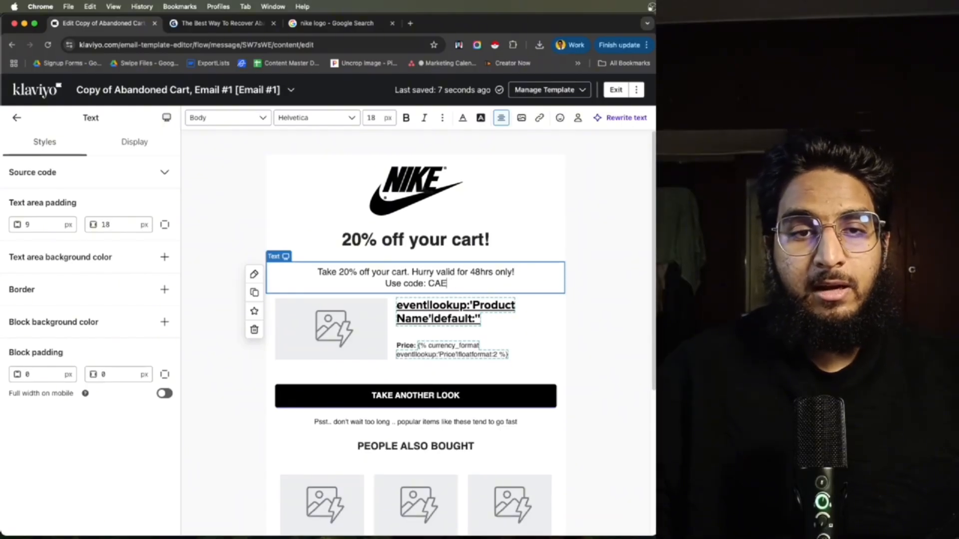
pyautogui.write('RT20')
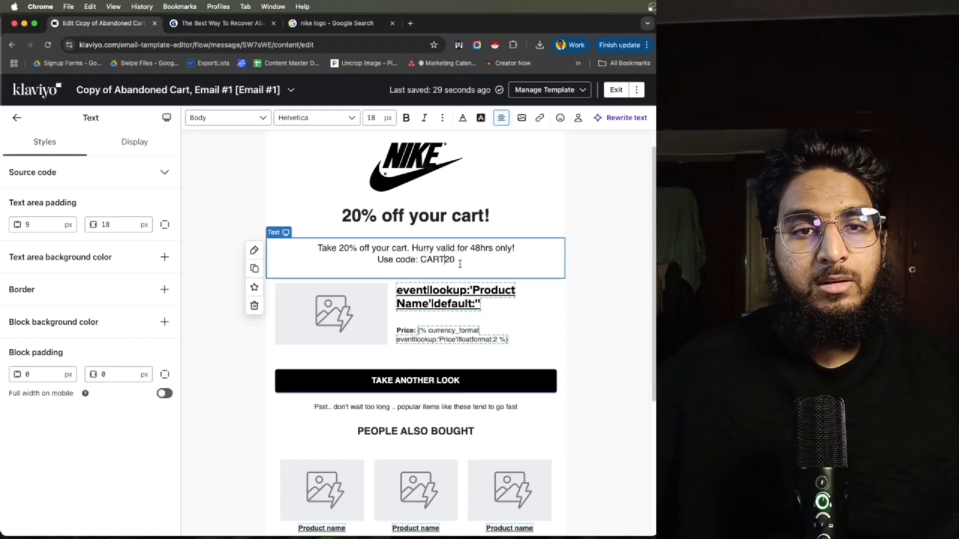
pyautogui.moveTo(460, 264); pyautogui.dragTo(317, 248)
pyautogui.click(366, 260)
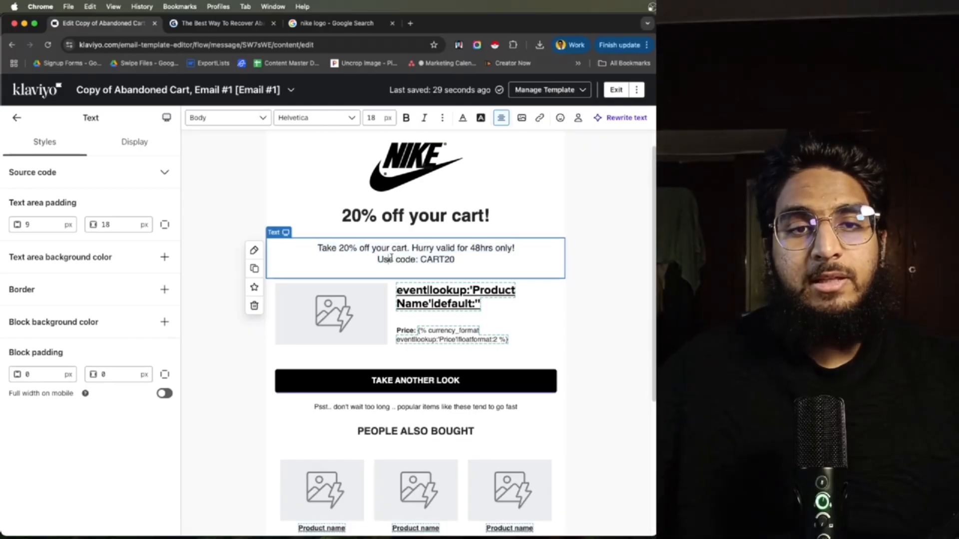
pyautogui.moveTo(455, 260); pyautogui.dragTo(325, 251)
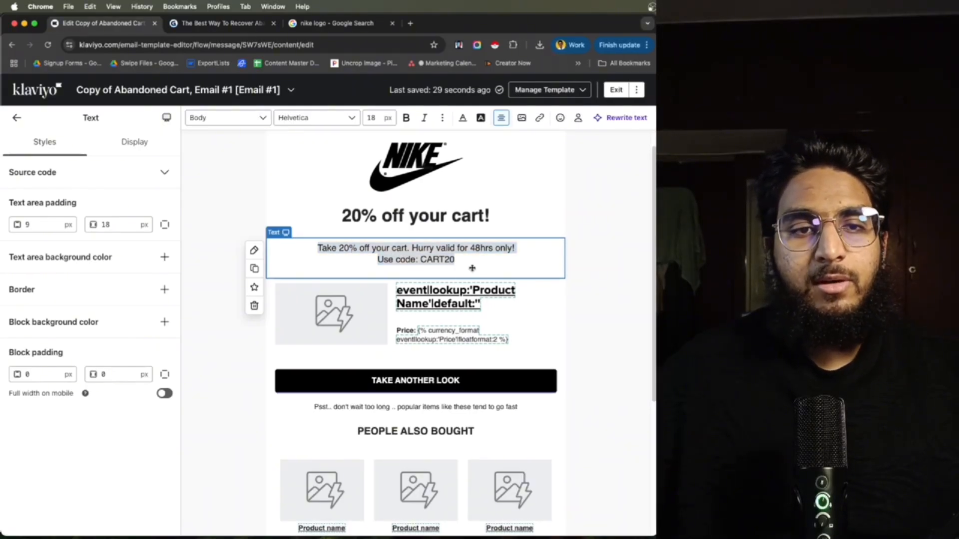
# - Check the finished discount email's layout and return to the abandoned cart flow
pyautogui.click(416, 313)
pyautogui.scroll(1, 416, 261)
pyautogui.scroll(-4, 450, 318)
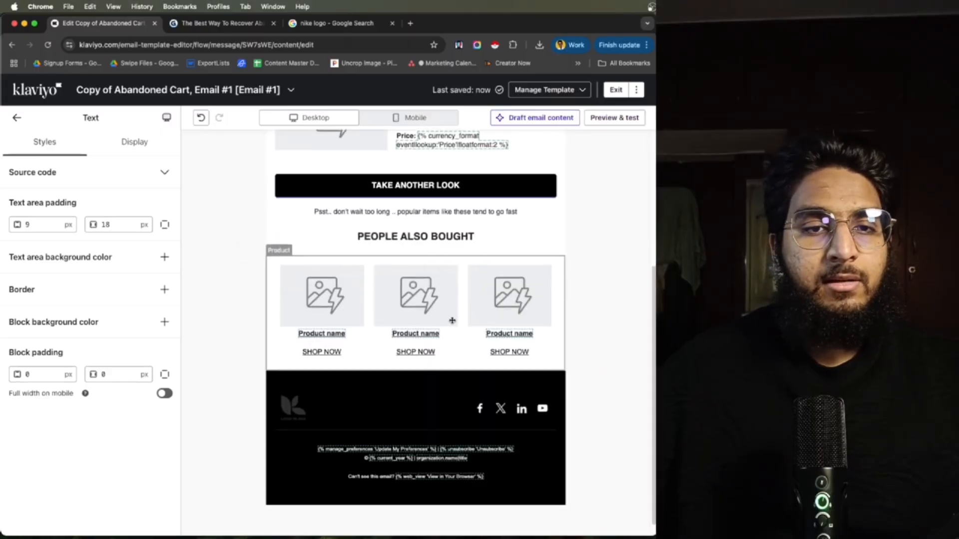
pyautogui.scroll(4, 452, 320)
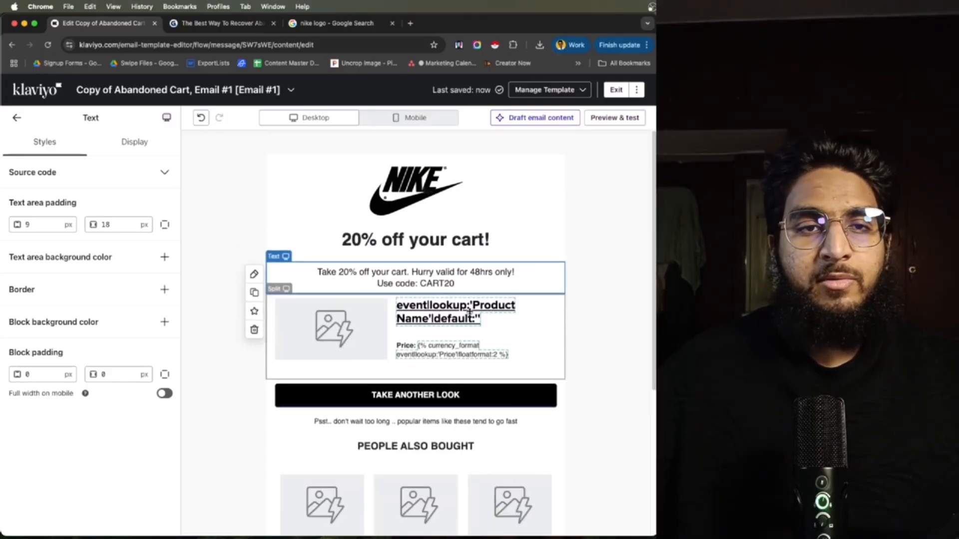
pyautogui.click(615, 90)
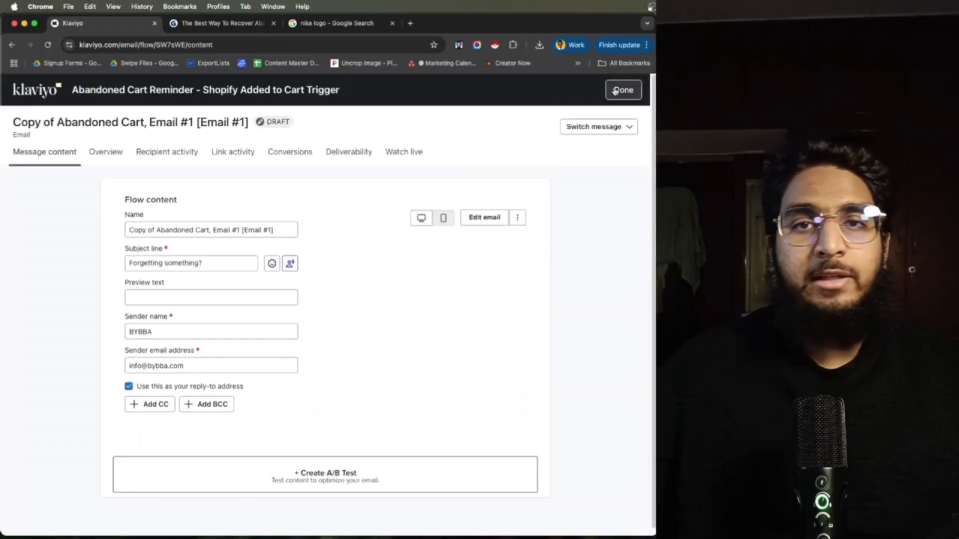
pyautogui.click(615, 90)
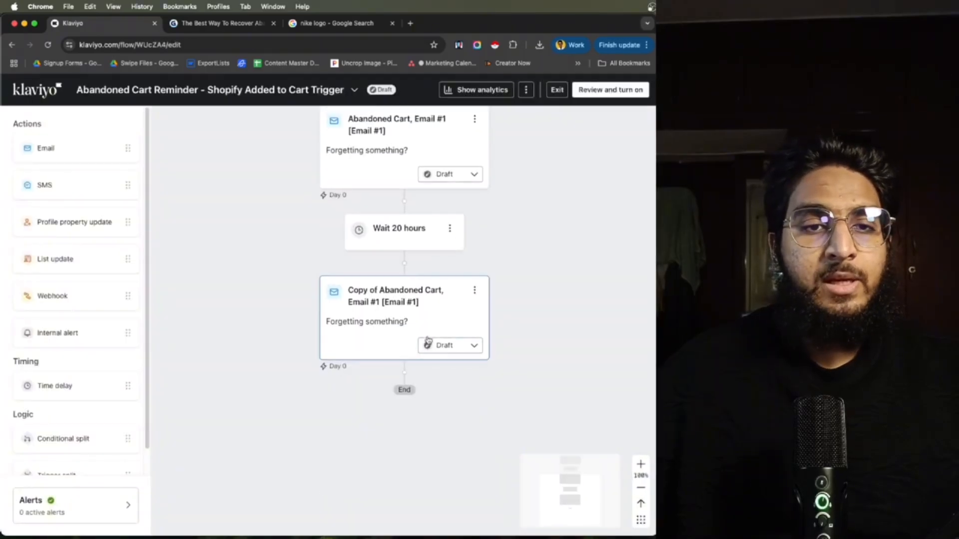
pyautogui.click(473, 314)
pyautogui.click(483, 359)
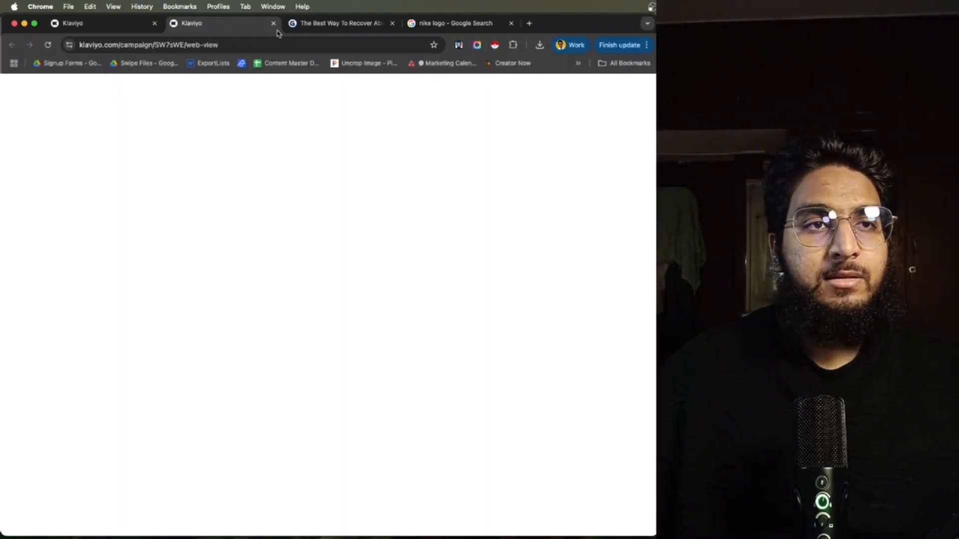
pyautogui.click(273, 23)
# - Clone the discount email below the 20-hour wait and open the new copy's template for editing
pyautogui.click(474, 316)
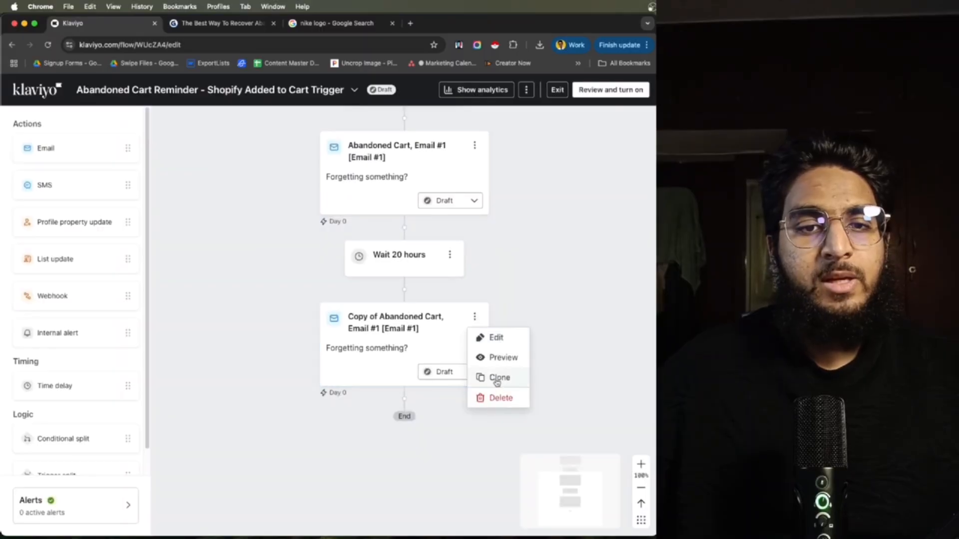
pyautogui.click(497, 381)
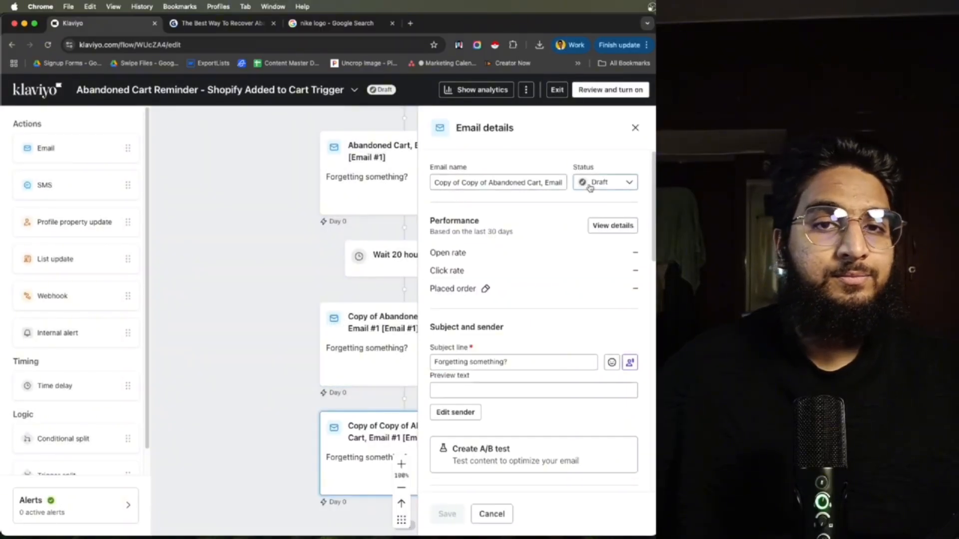
pyautogui.scroll(-5, 509, 354)
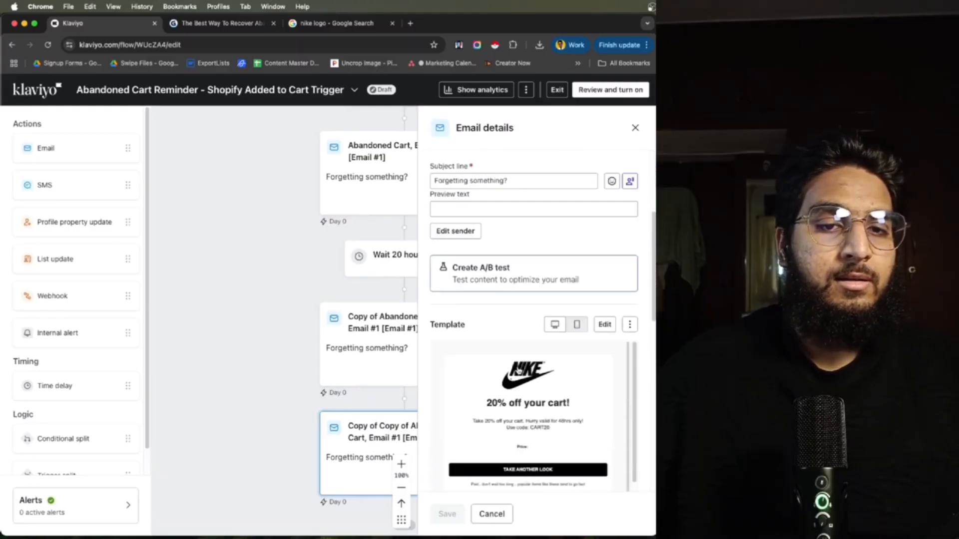
pyautogui.click(604, 223)
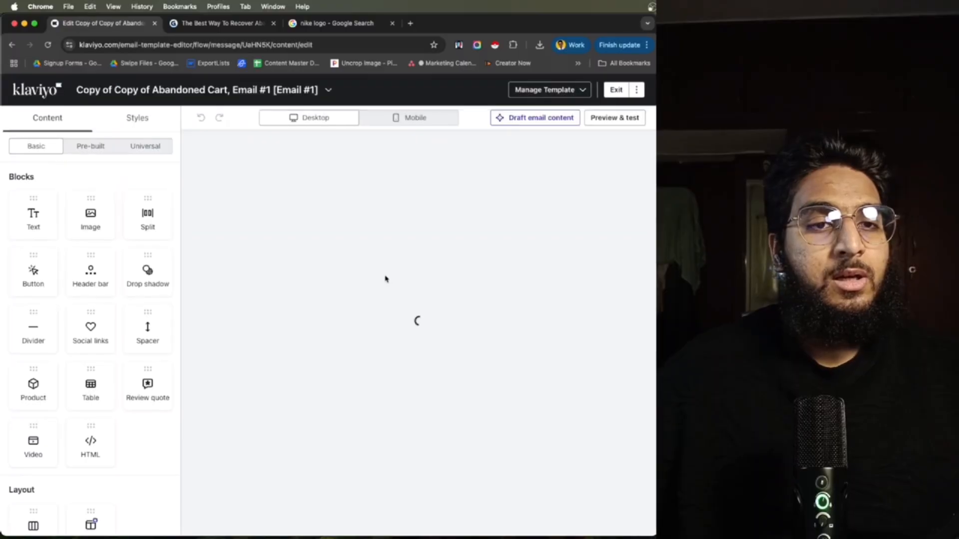
# - Change the new copy's heading to "20% off expires today!"
pyautogui.click(394, 252)
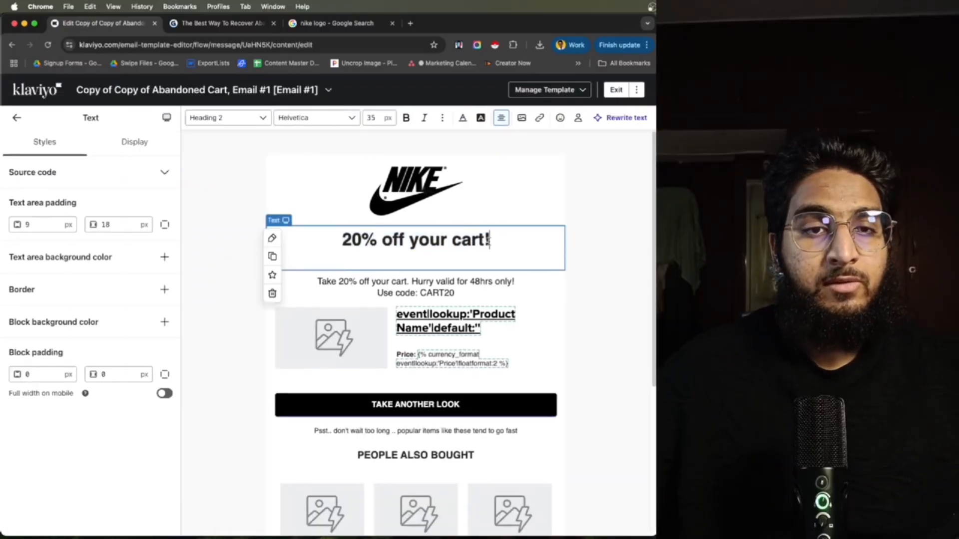
pyautogui.moveTo(414, 243); pyautogui.dragTo(411, 243)
pyautogui.write('expires')
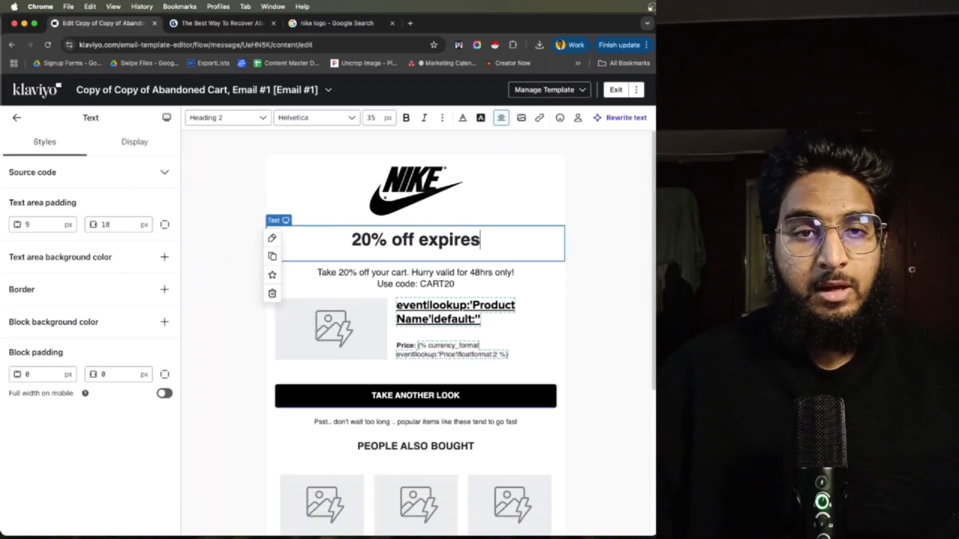
pyautogui.write(' today!')
# - Replace the sentence "Take 20% off your cart" below the heading with "This your last chance to grab 20% off your cart."
pyautogui.click(403, 273)
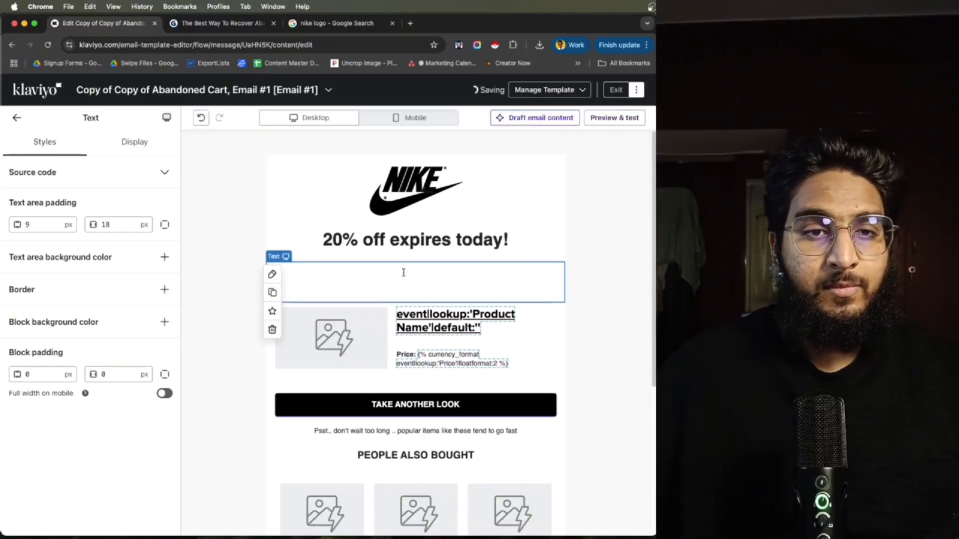
pyautogui.tripleClick(404, 272)
pyautogui.click(408, 272)
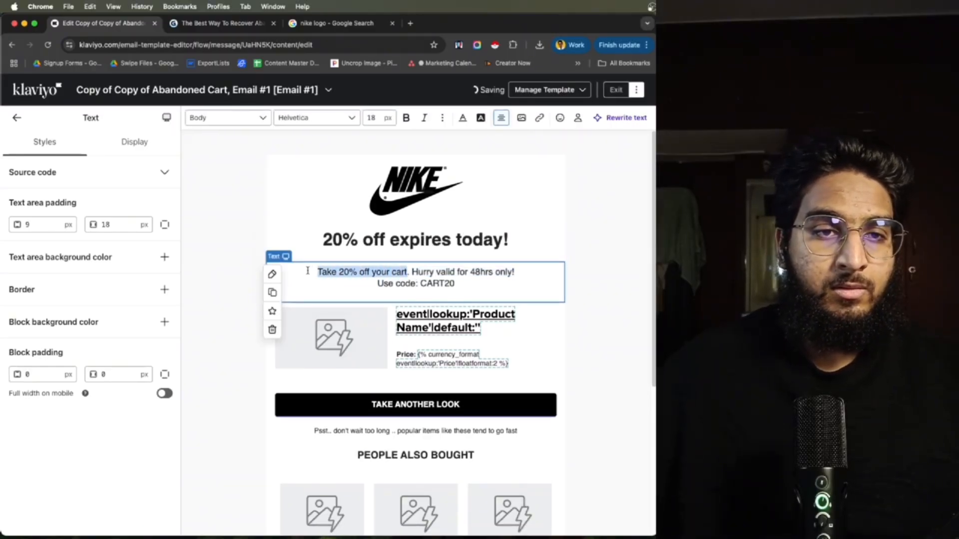
pyautogui.write('TH')
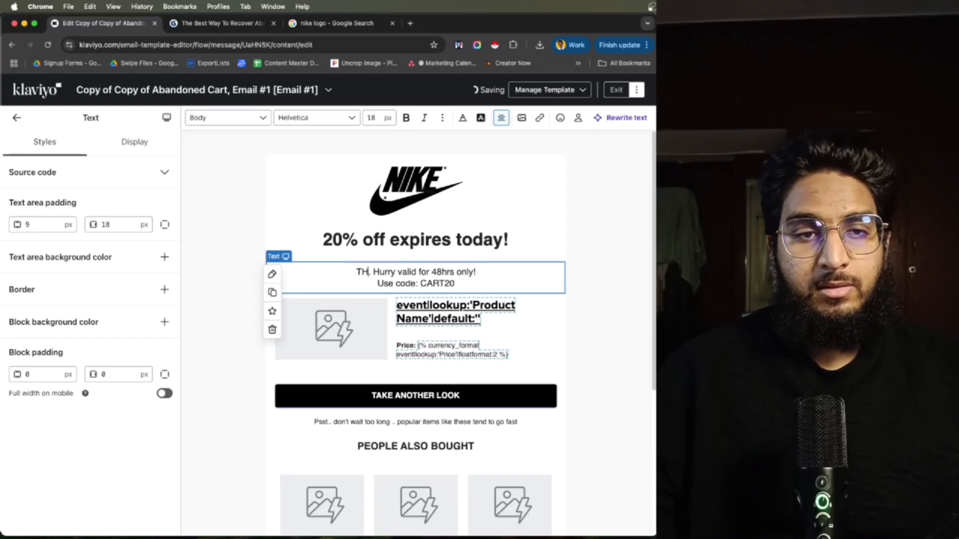
pyautogui.write('is your last cahng')
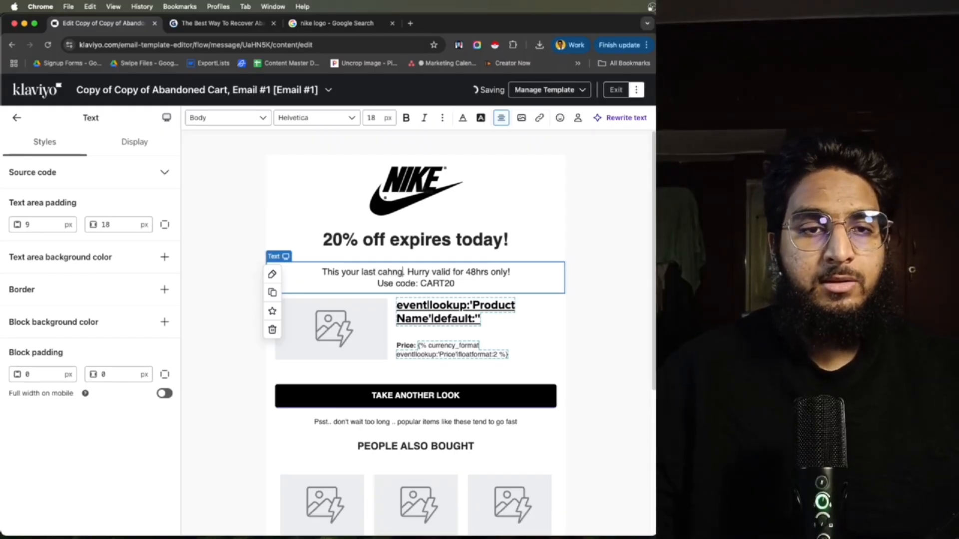
pyautogui.write('ac')
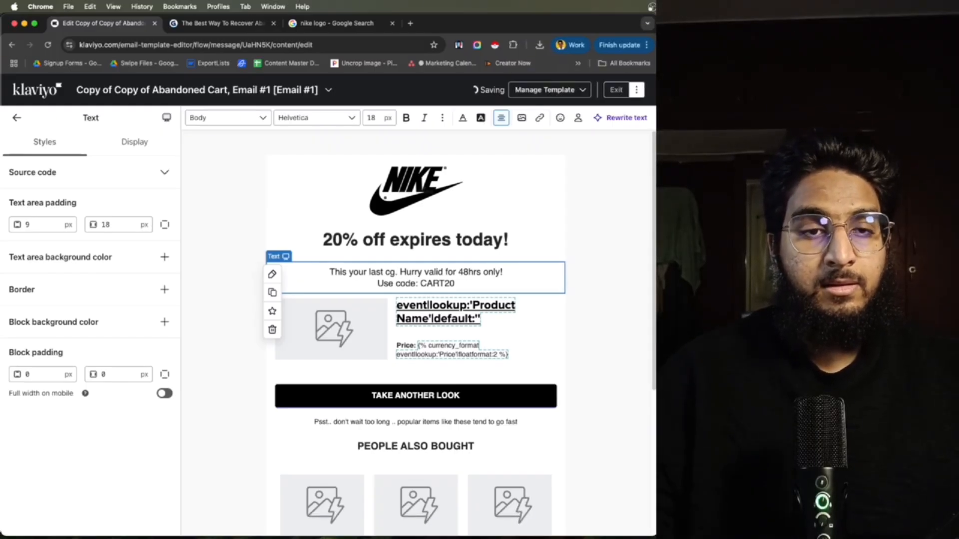
pyautogui.write('hance to')
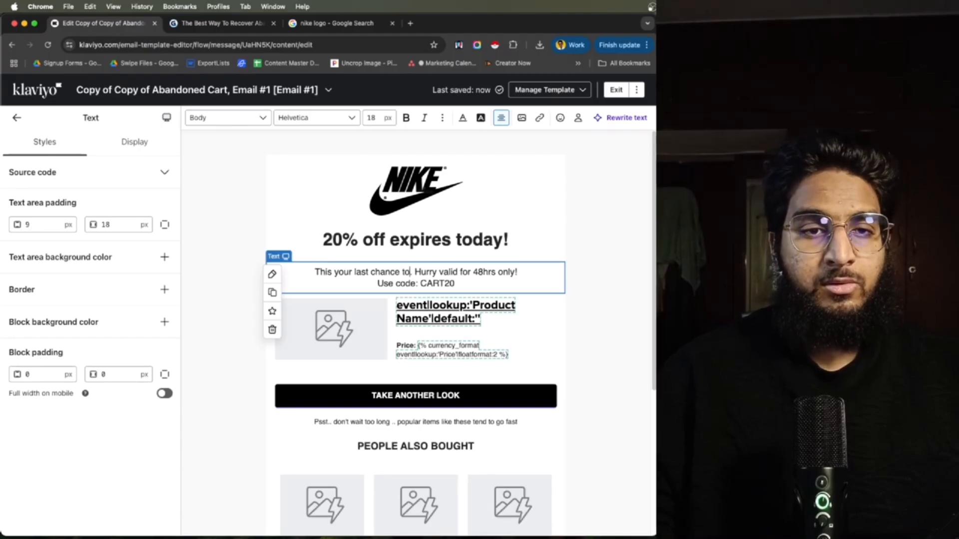
pyautogui.press('BackSpace')
pyautogui.press('BackSpace')
pyautogui.write('o ')
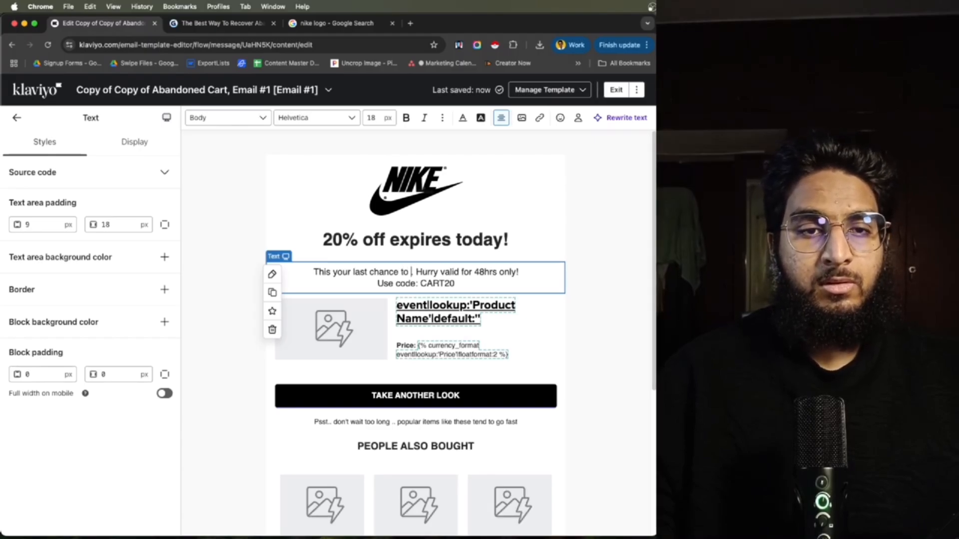
pyautogui.write('grab 20%of')
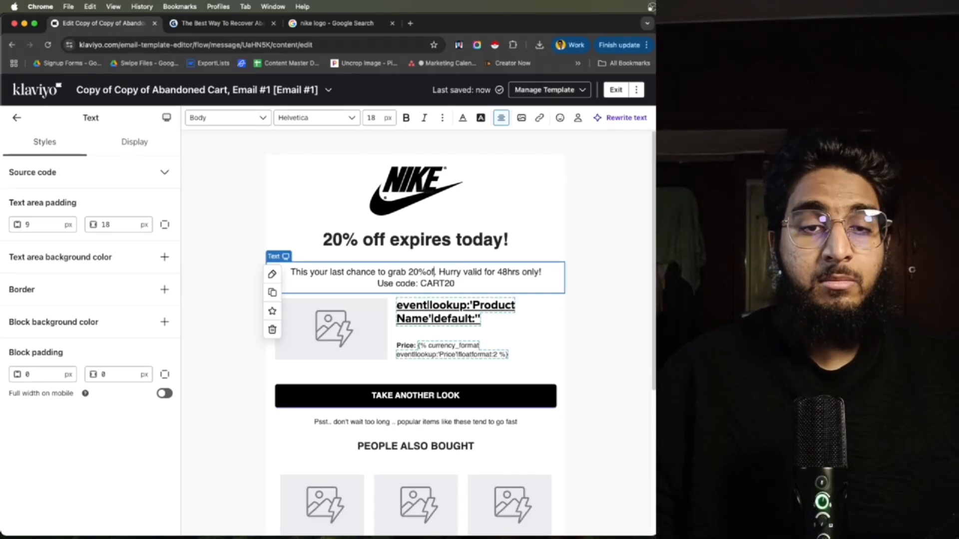
pyautogui.write('f your')
pyautogui.press('BackSpace')
pyautogui.press('BackSpace')
pyautogui.press('BackSpace')
pyautogui.press('BackSpace')
pyautogui.press('BackSpace')
pyautogui.press('BackSpace')
pyautogui.press('BackSpace')
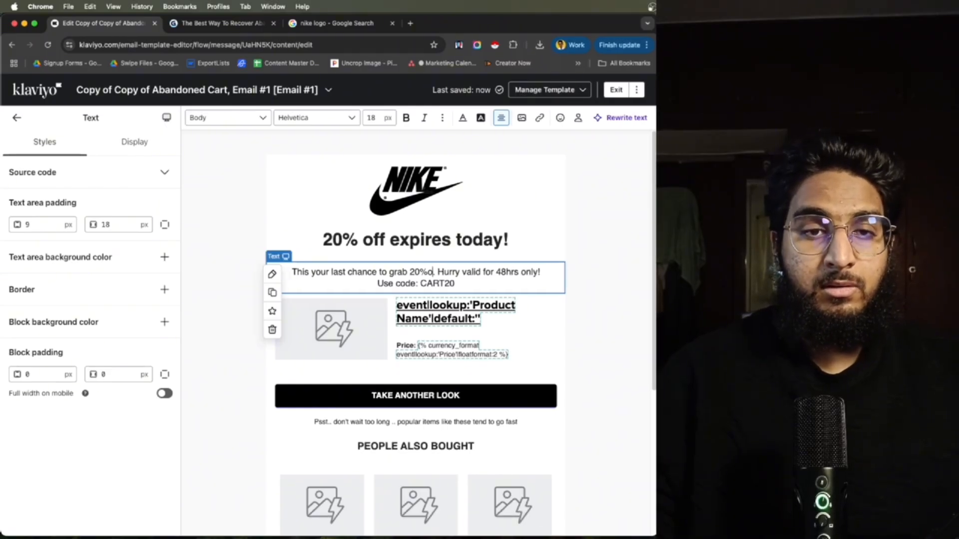
pyautogui.press('BackSpace')
pyautogui.write('off your c')
pyautogui.press('BackSpace')
pyautogui.press('BackSpace')
pyautogui.press('BackSpace')
pyautogui.press('BackSpace')
pyautogui.press('BackSpace')
pyautogui.press('BackSpace')
pyautogui.press('BackSpace')
pyautogui.press('BackSpace')
pyautogui.press('BackSpace')
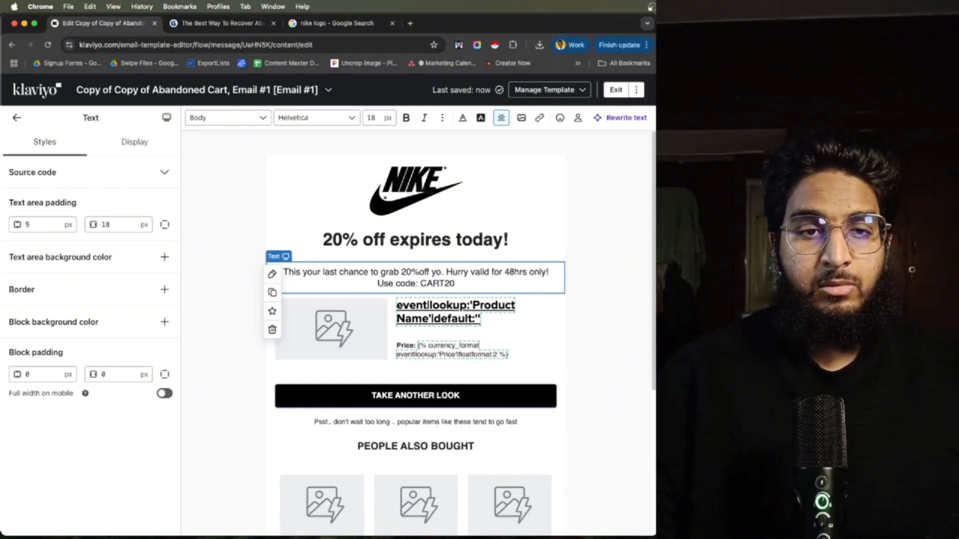
pyautogui.press('BackSpace')
pyautogui.write('of')
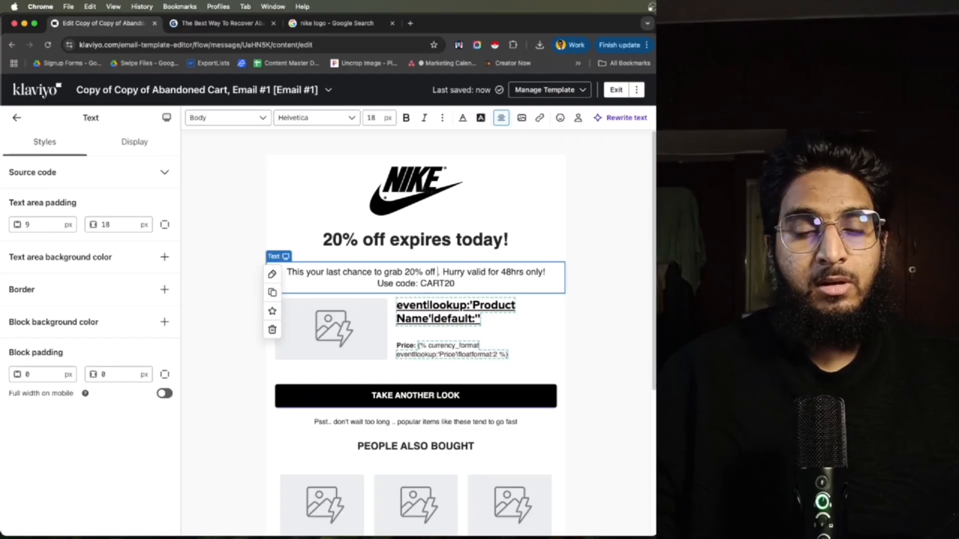
pyautogui.write('f your car')
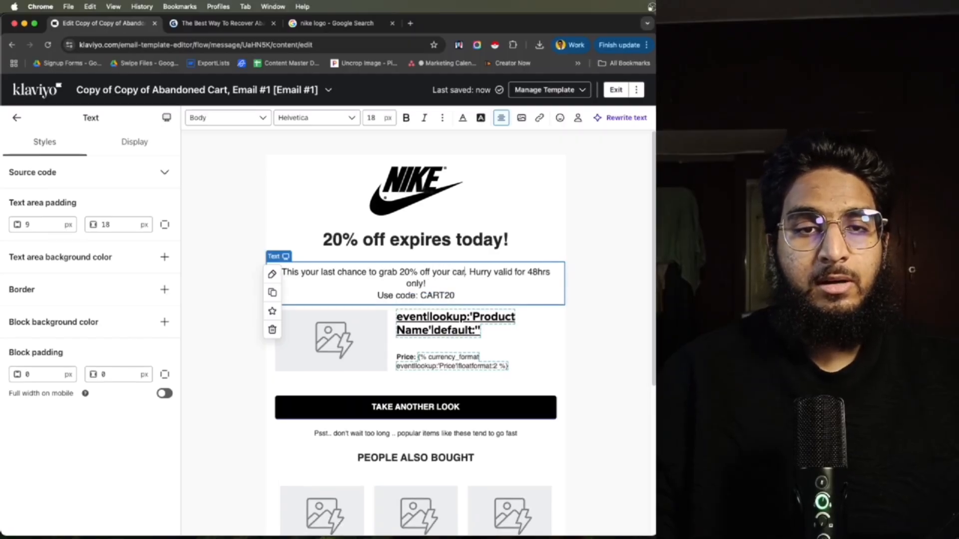
pyautogui.write('t.')
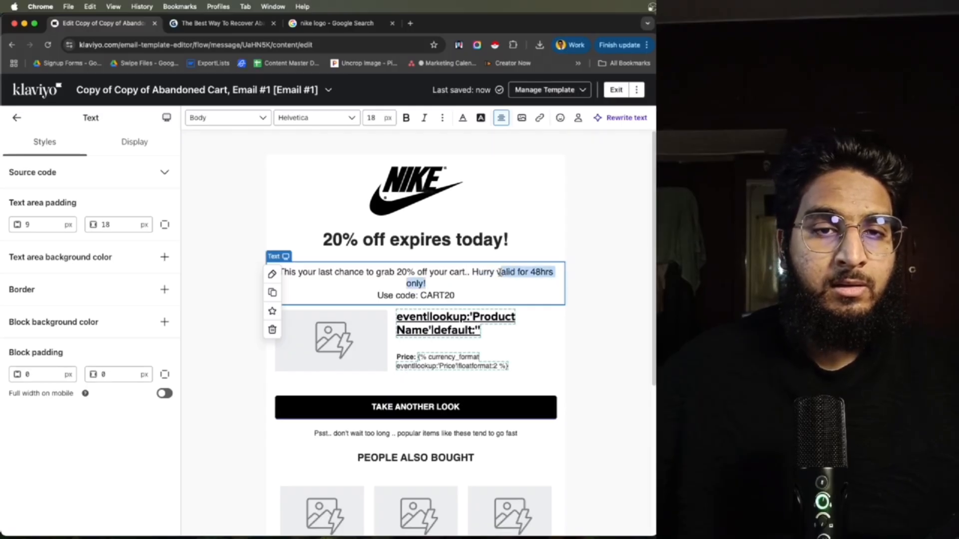
# - Replace "valid for 48hrs only!" after "Hurry" in the text below the heading with "this expires today!"
pyautogui.moveTo(500, 272); pyautogui.dragTo(497, 273)
pyautogui.write('this expires')
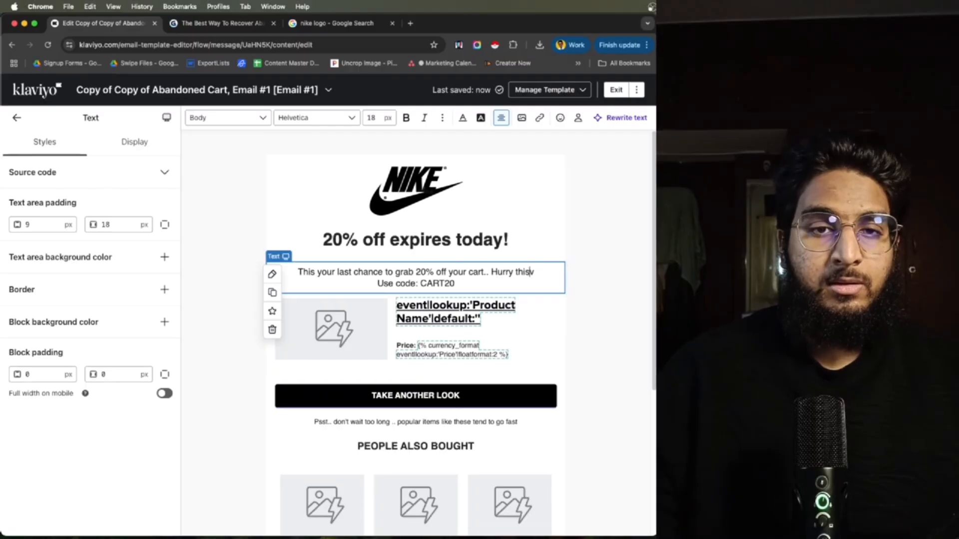
pyautogui.write(' t')
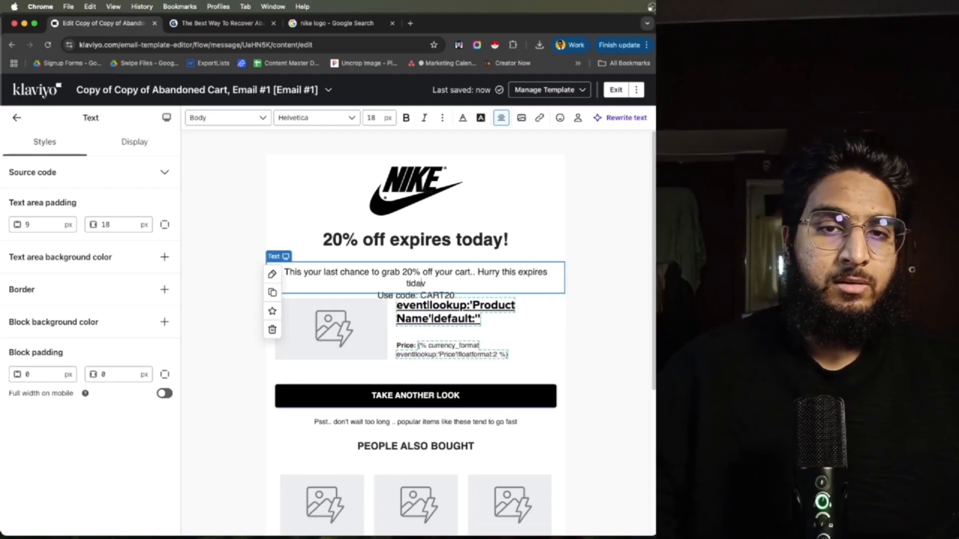
pyautogui.write('oday!')
pyautogui.press('Delete')
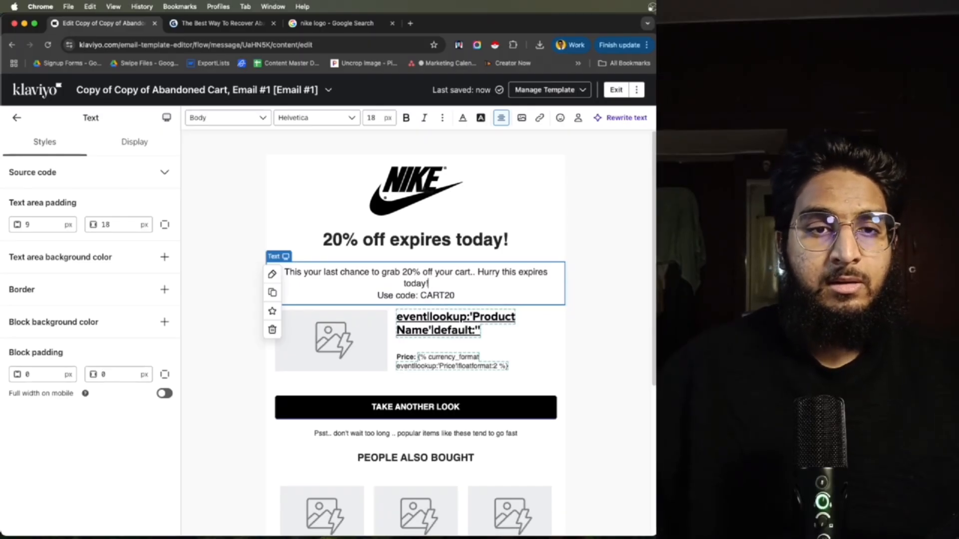
# - Insert a blank line above "Use code: CART20" and move "Hurry this expires today!" onto its own line
pyautogui.press('Return')
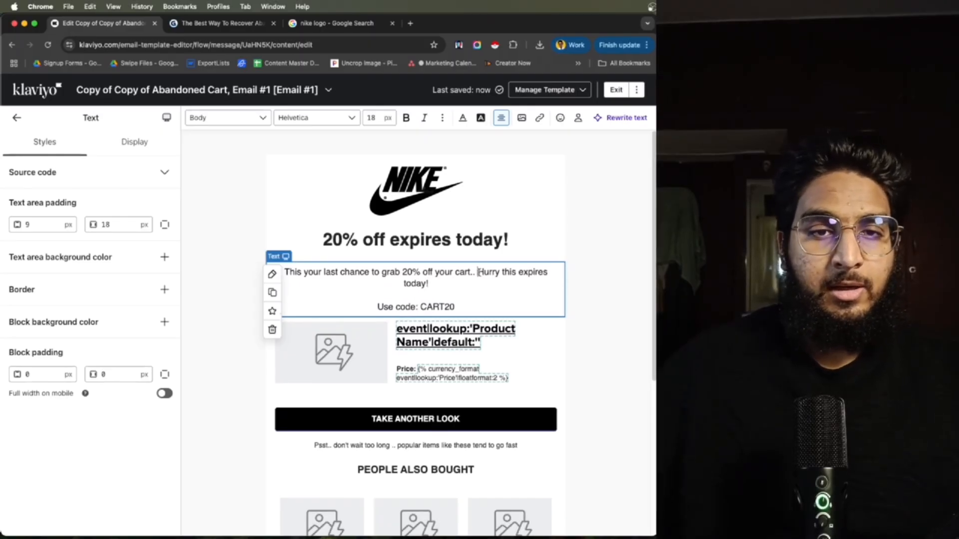
pyautogui.press('Return')
pyautogui.press('BackSpace')
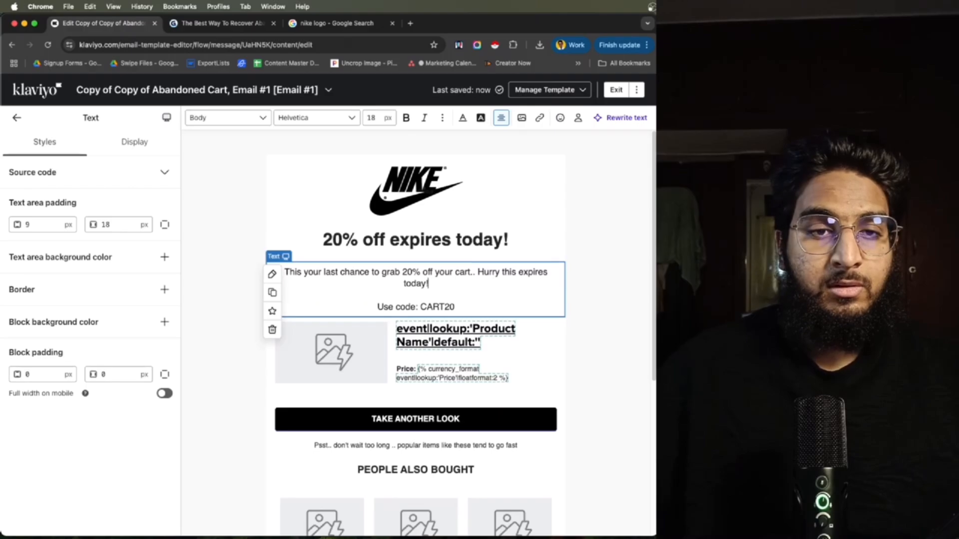
pyautogui.click(479, 273)
pyautogui.press('Return')
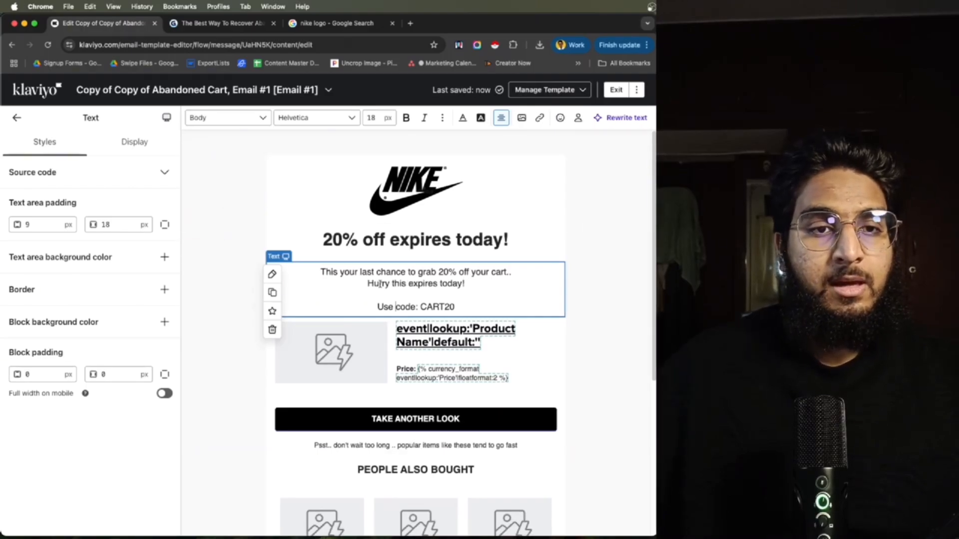
# - Format the "Use code: CART20" line as bold at 25 px
pyautogui.click(473, 296)
pyautogui.moveTo(453, 307); pyautogui.dragTo(349, 296)
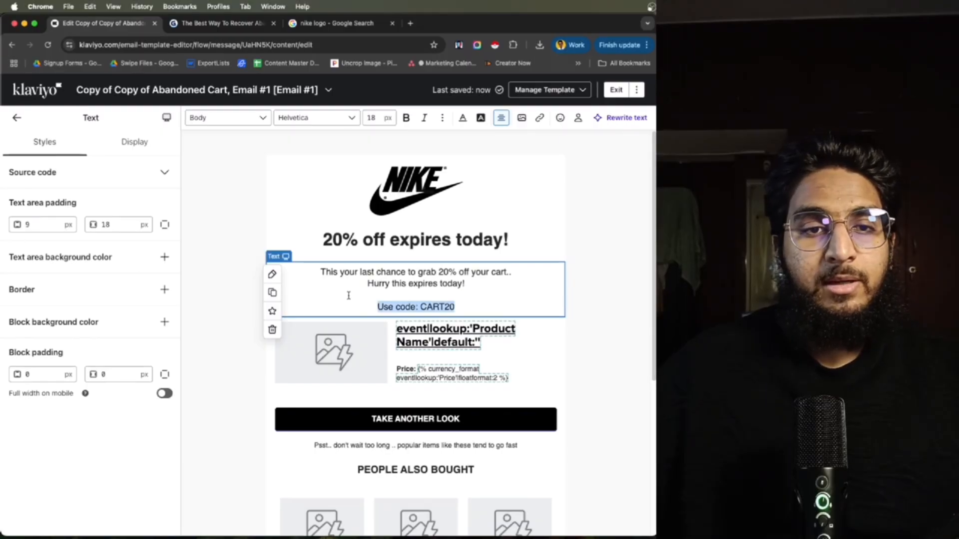
pyautogui.doubleClick(371, 117)
pyautogui.write('23')
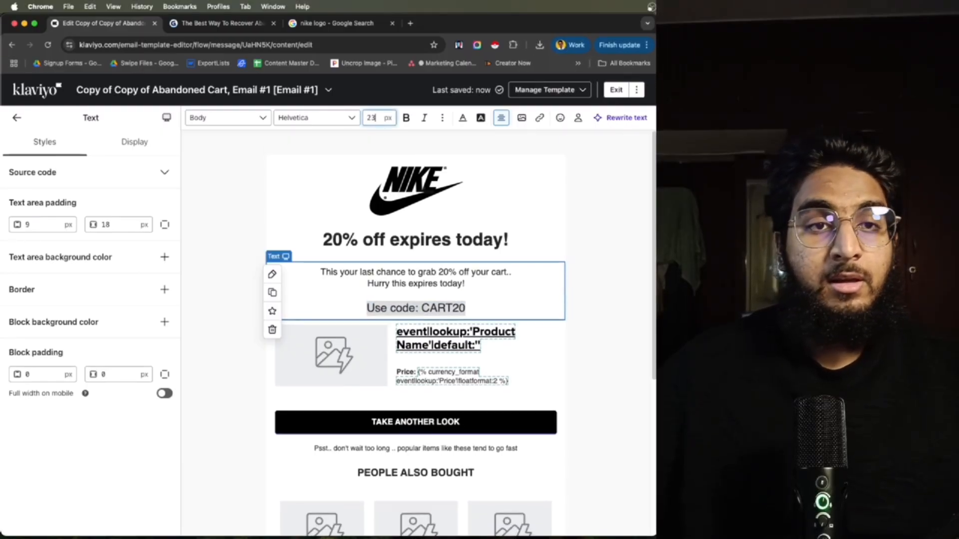
pyautogui.press('BackSpace')
pyautogui.write('5')
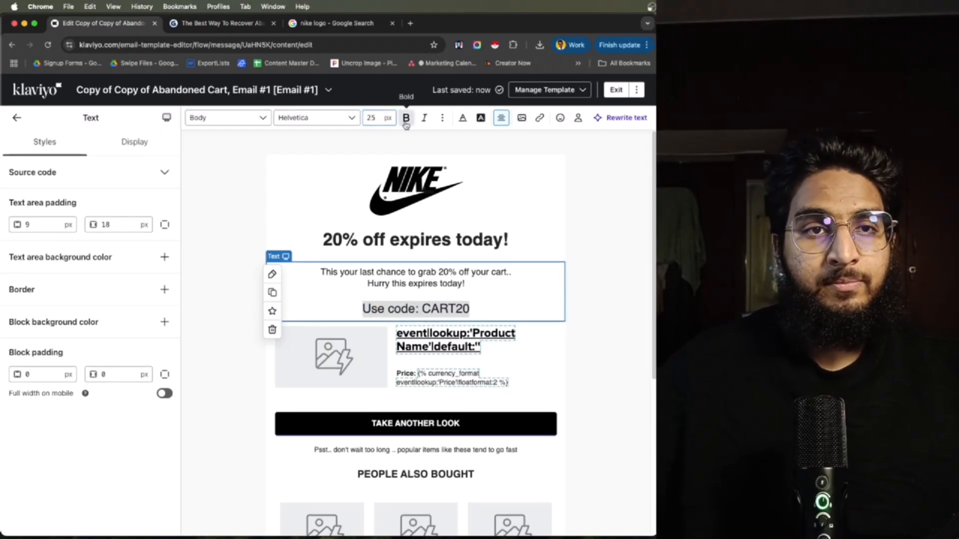
pyautogui.click(406, 118)
pyautogui.click(379, 195)
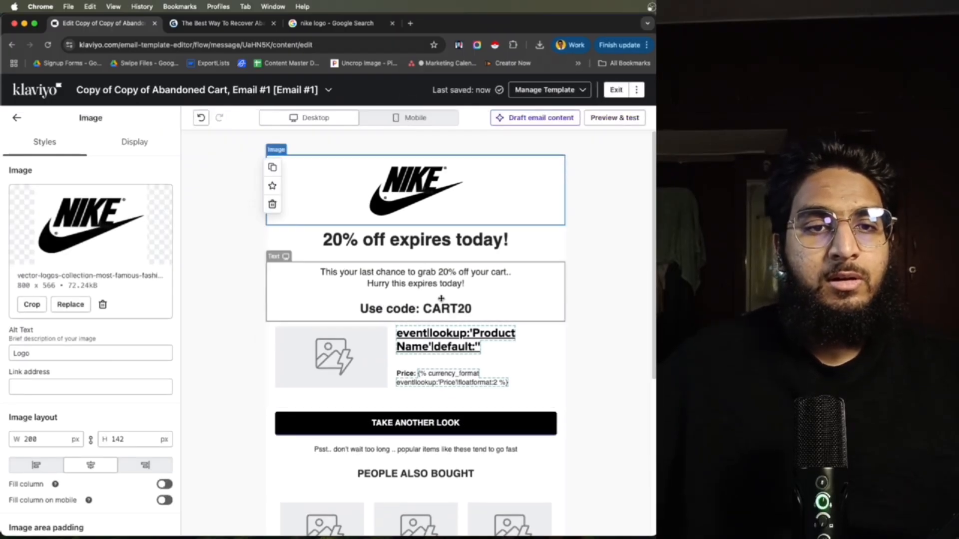
# - Add a blank line below "Use code: CART20" to separate it from the product block
pyautogui.click(478, 311)
pyautogui.doubleClick(476, 307)
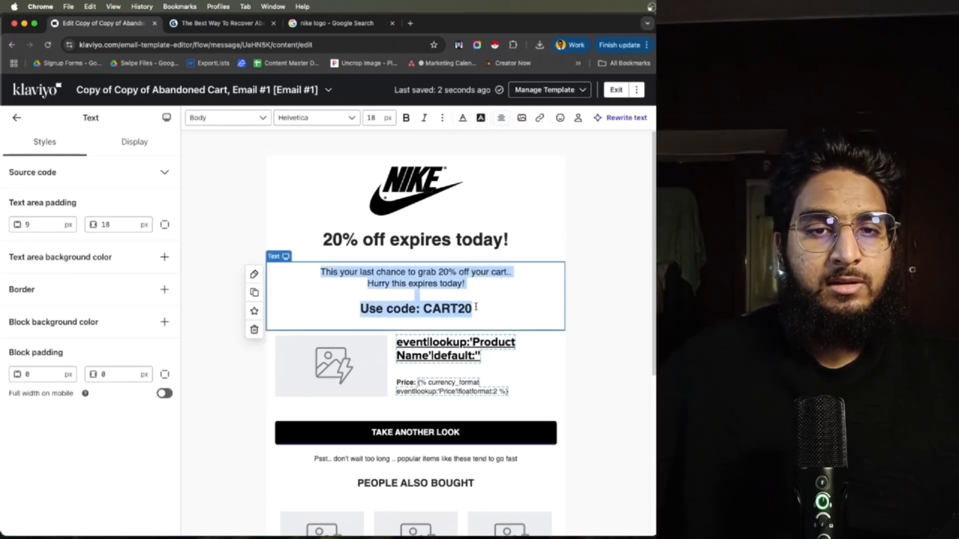
pyautogui.click(476, 307)
pyautogui.press('Return')
pyautogui.click(247, 214)
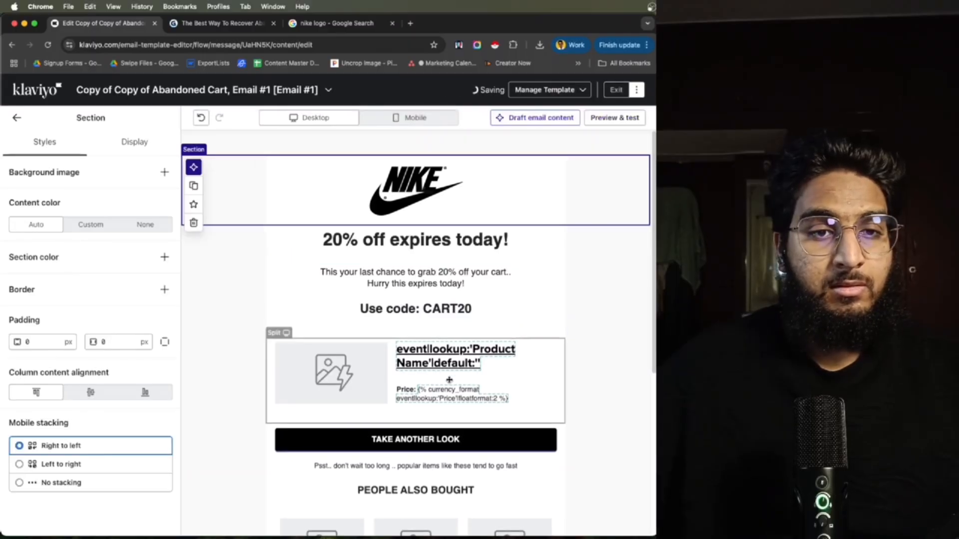
# - Compare the heading and body text of the email's mobile version with its desktop version
pyautogui.click(414, 118)
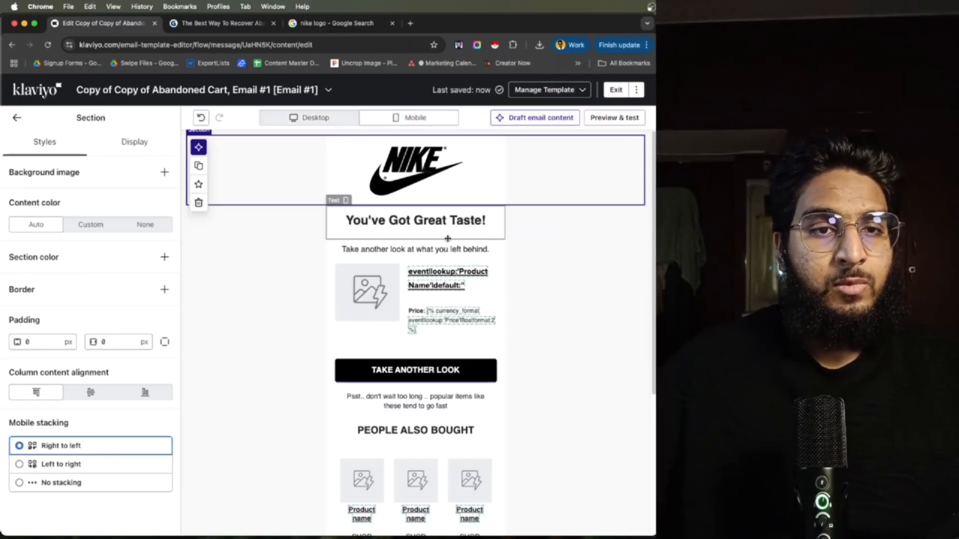
pyautogui.click(324, 117)
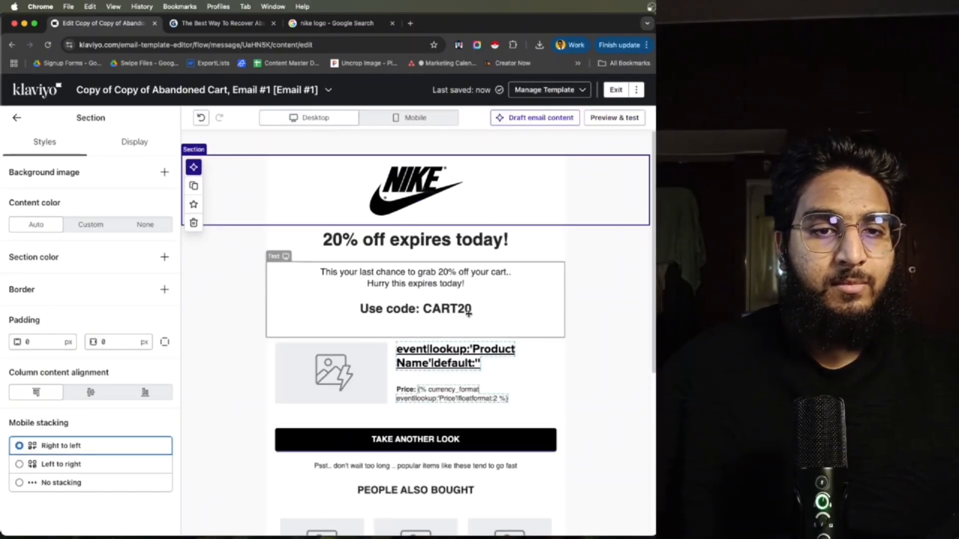
pyautogui.click(419, 118)
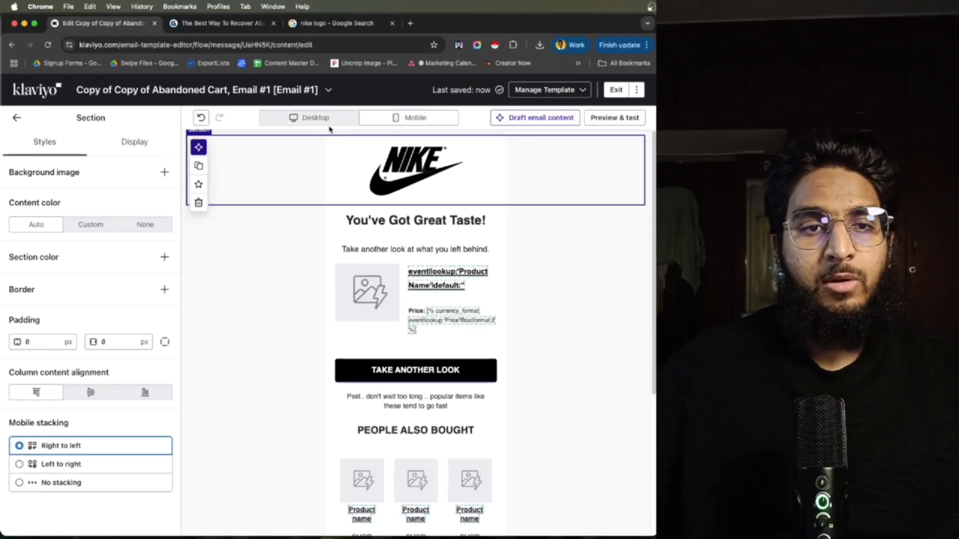
pyautogui.click(430, 250)
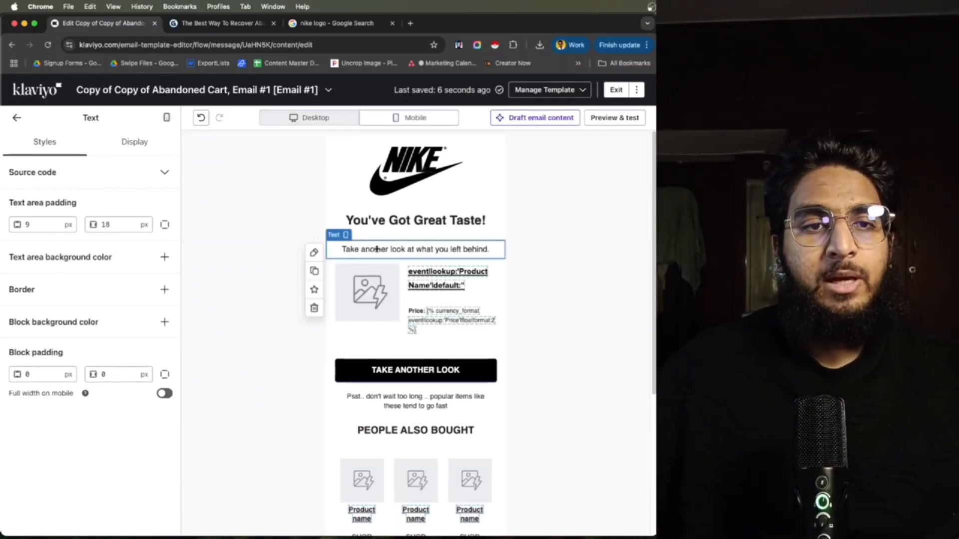
pyautogui.click(320, 117)
pyautogui.click(412, 118)
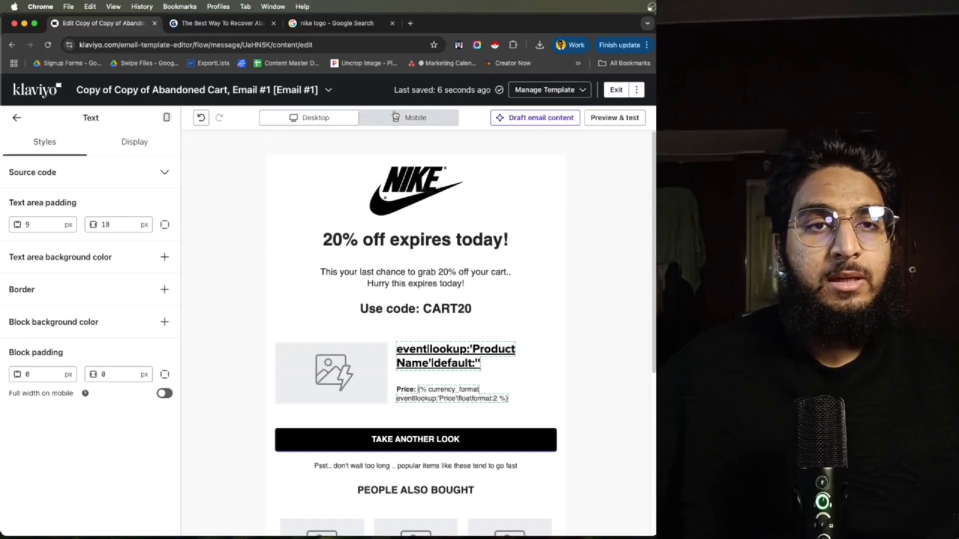
pyautogui.click(376, 217)
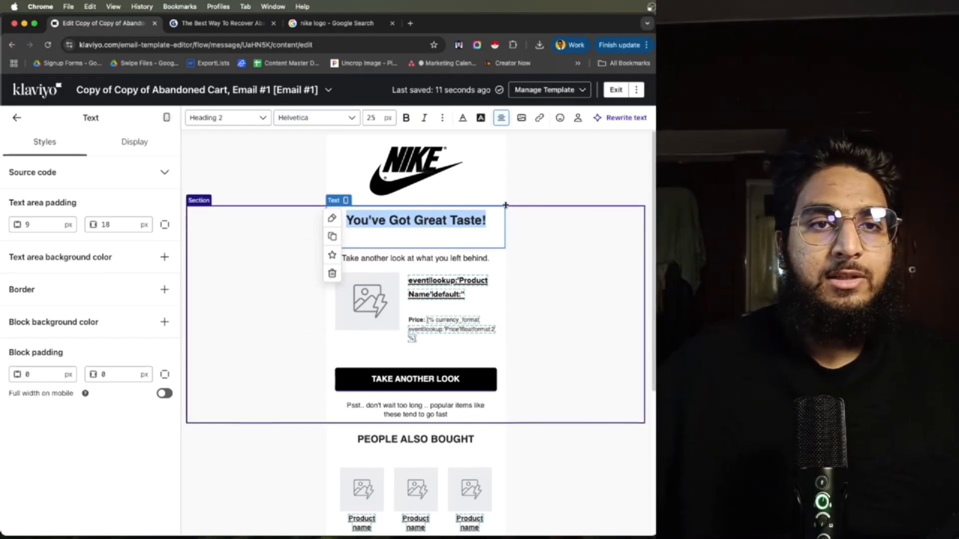
pyautogui.click(302, 220)
pyautogui.click(16, 117)
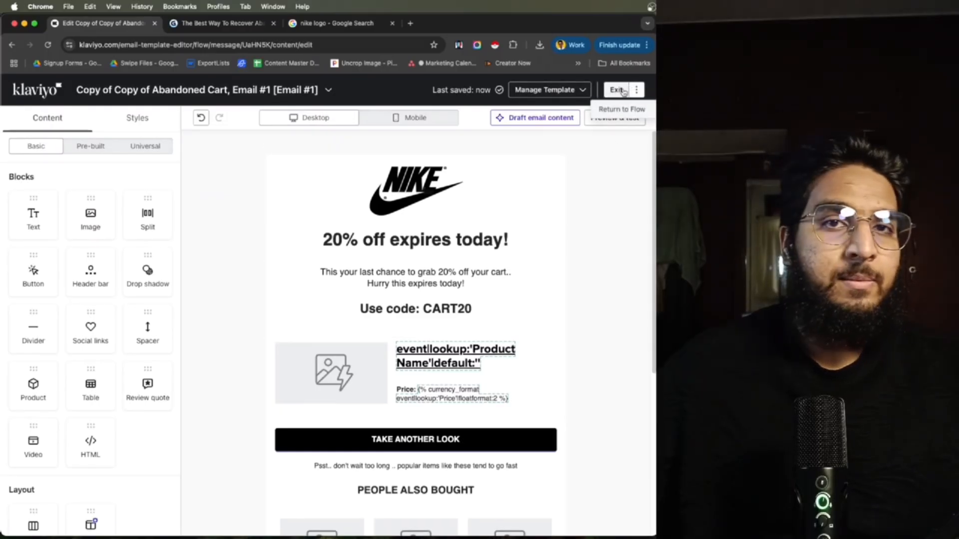
# - Briefly open the email's preview, then leave the template and return to the abandoned cart flow
pyautogui.click(605, 118)
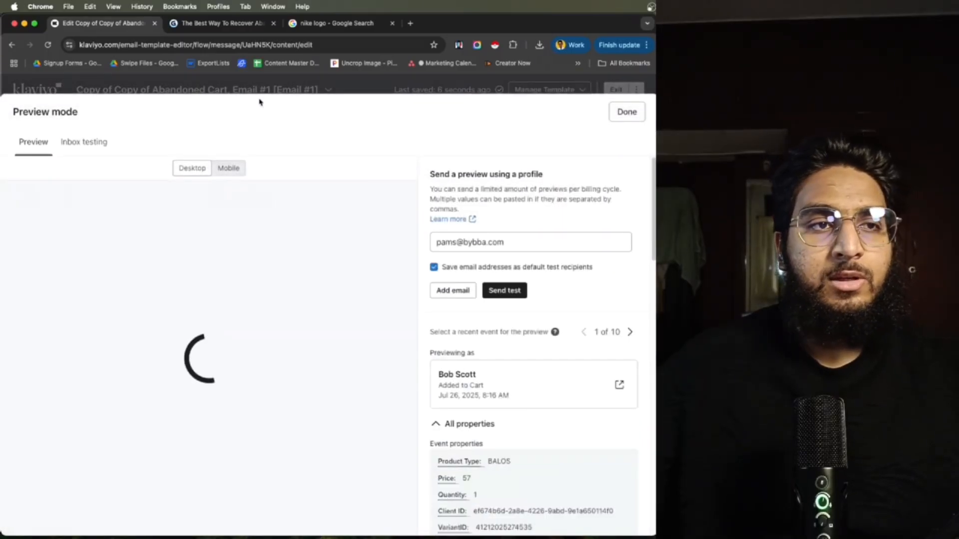
pyautogui.click(625, 113)
pyautogui.click(616, 89)
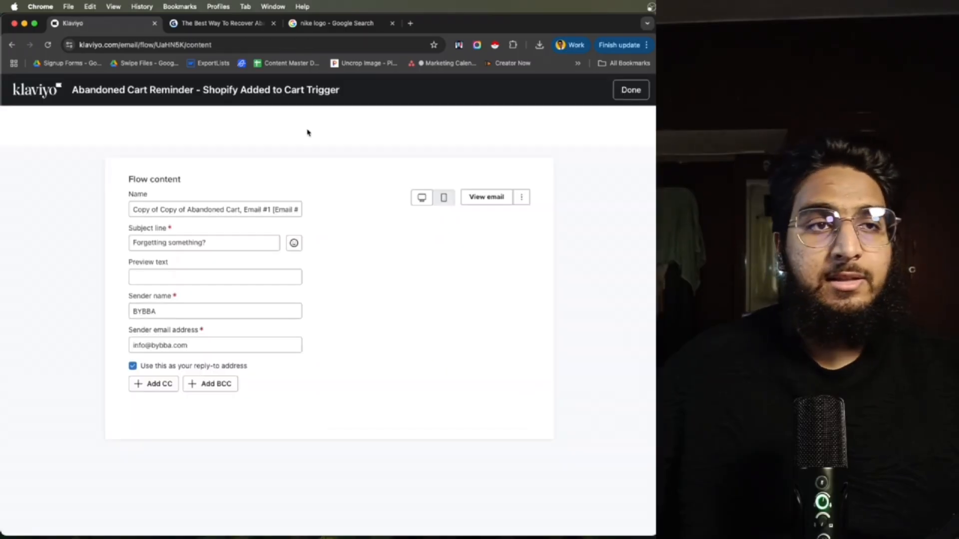
pyautogui.click(623, 90)
# - Rename the first cloned email below the 20-hour wait as "Abandoned Cart, Email #2" and save it
pyautogui.click(315, 311)
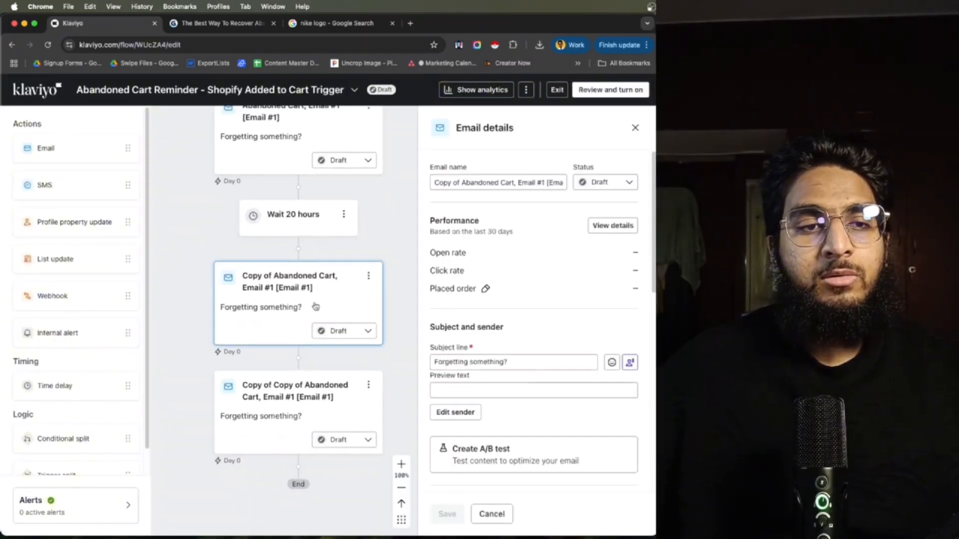
pyautogui.click(514, 361)
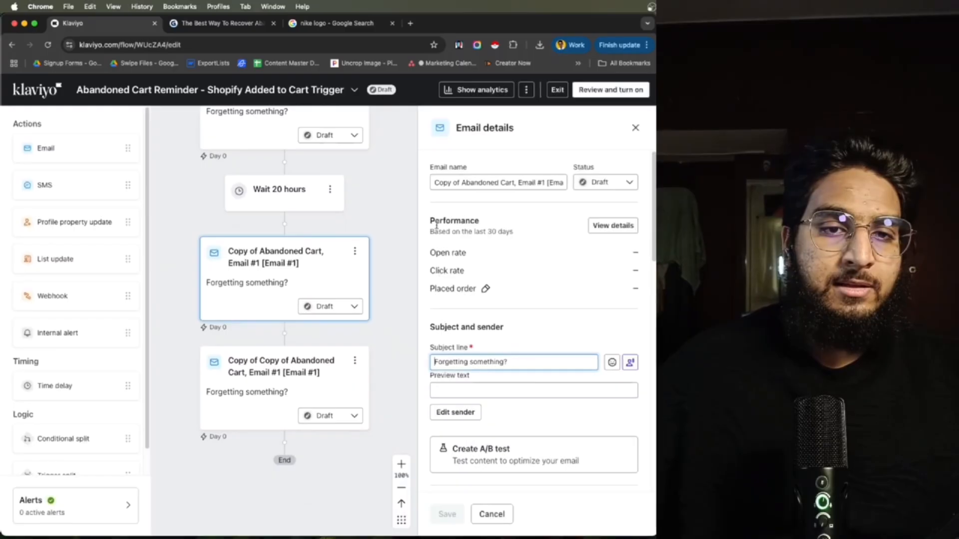
pyautogui.moveTo(459, 183); pyautogui.dragTo(432, 183)
pyautogui.press('BackSpace')
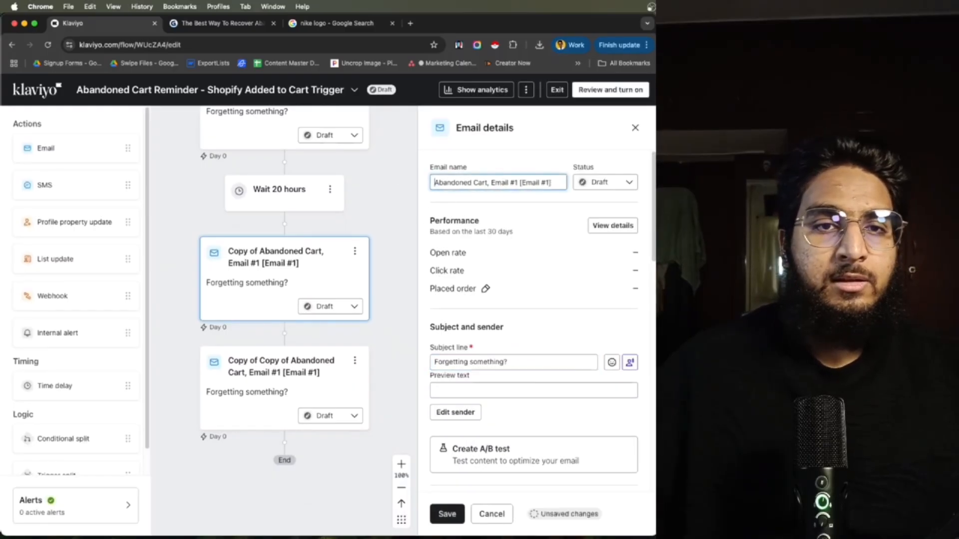
pyautogui.doubleClick(522, 183)
pyautogui.write('2')
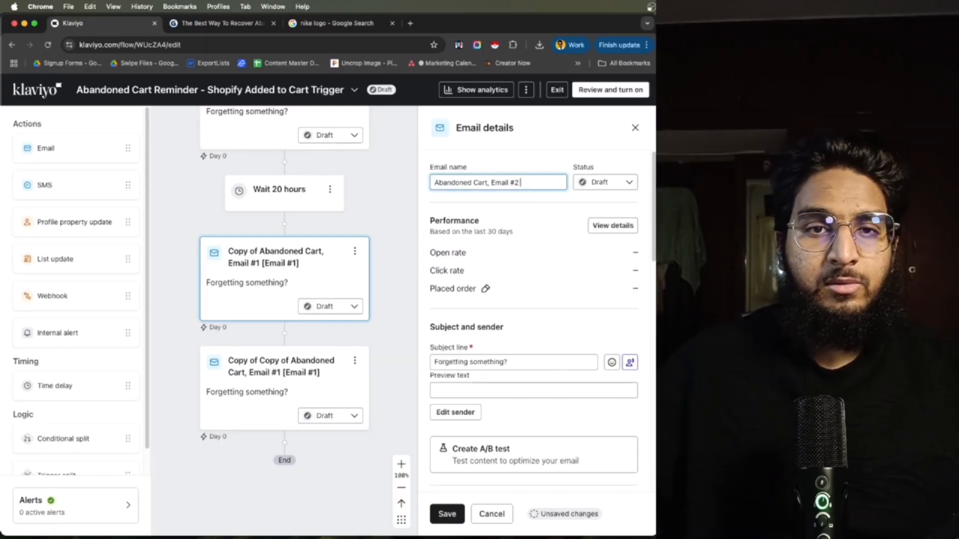
pyautogui.scroll(-2, 480, 440)
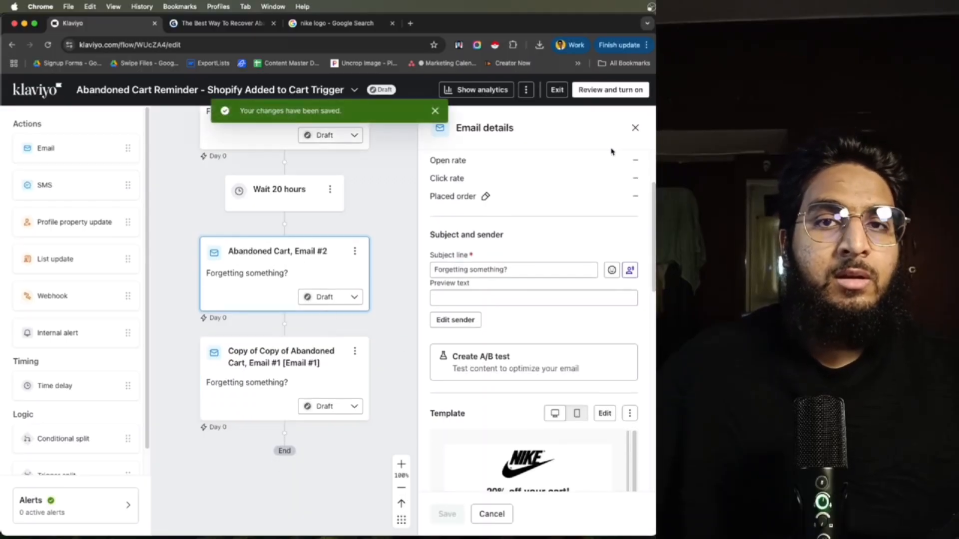
pyautogui.click(635, 127)
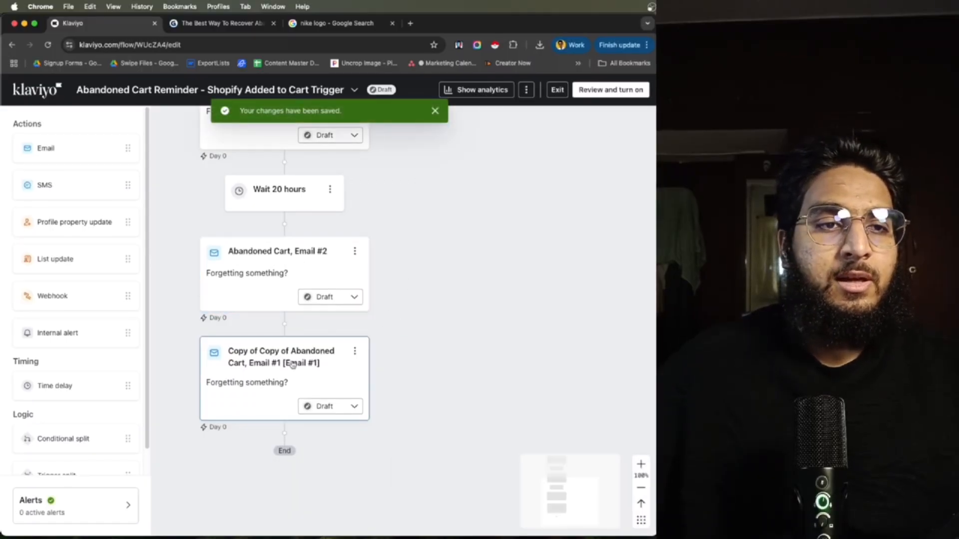
# - Rename the last cloned email in the flow as "Abandoned Cart, Email #3" and save it
pyautogui.click(277, 372)
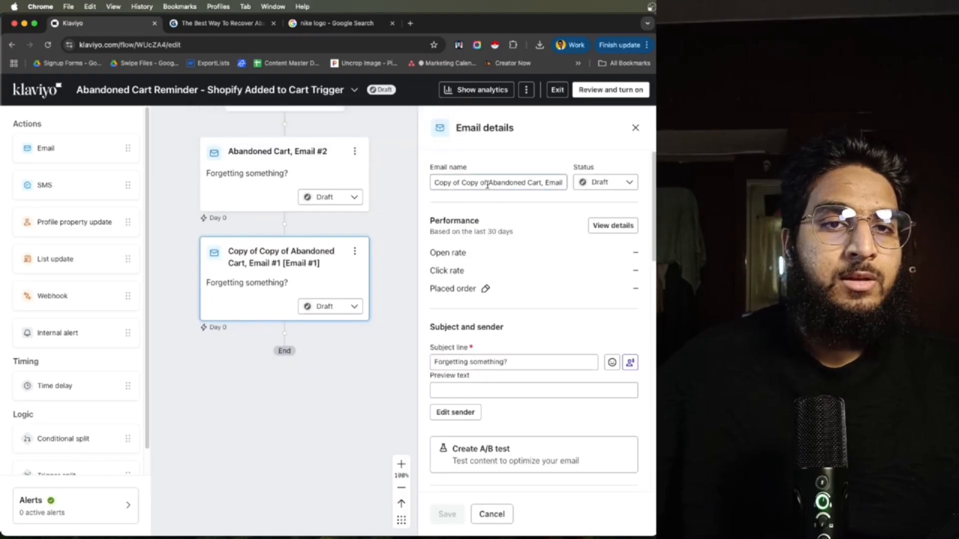
pyautogui.moveTo(485, 182); pyautogui.dragTo(360, 180)
pyautogui.press('BackSpace')
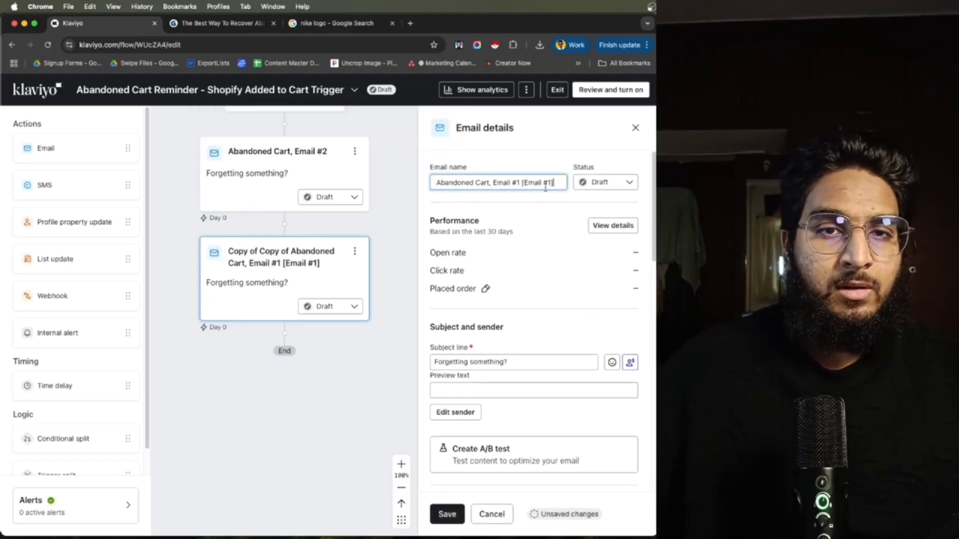
pyautogui.press('BackSpace')
pyautogui.press('BackSpace')
pyautogui.press('BackSpace')
pyautogui.press('BackSpace')
pyautogui.press('BackSpace')
pyautogui.press('BackSpace')
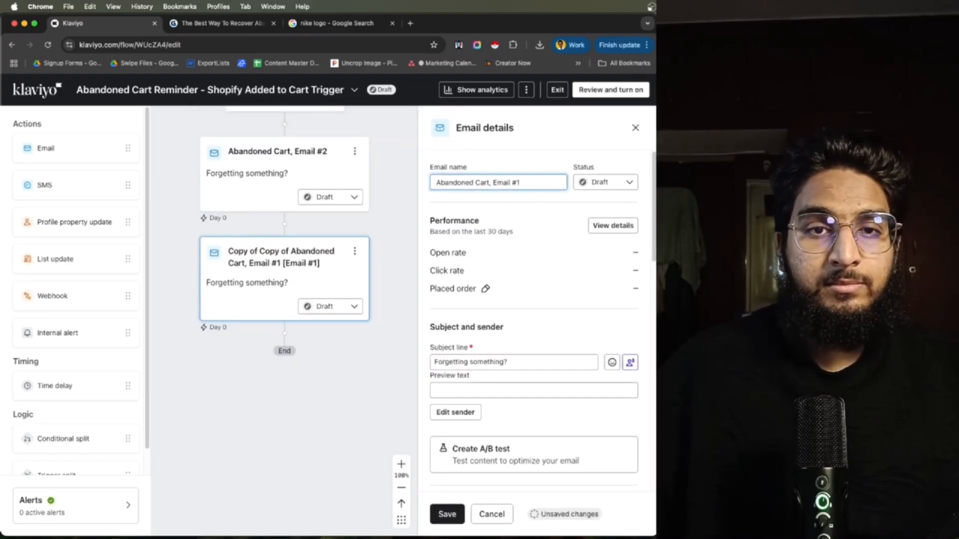
pyautogui.press('BackSpace')
pyautogui.write('2')
pyautogui.press('BackSpace')
pyautogui.write('3')
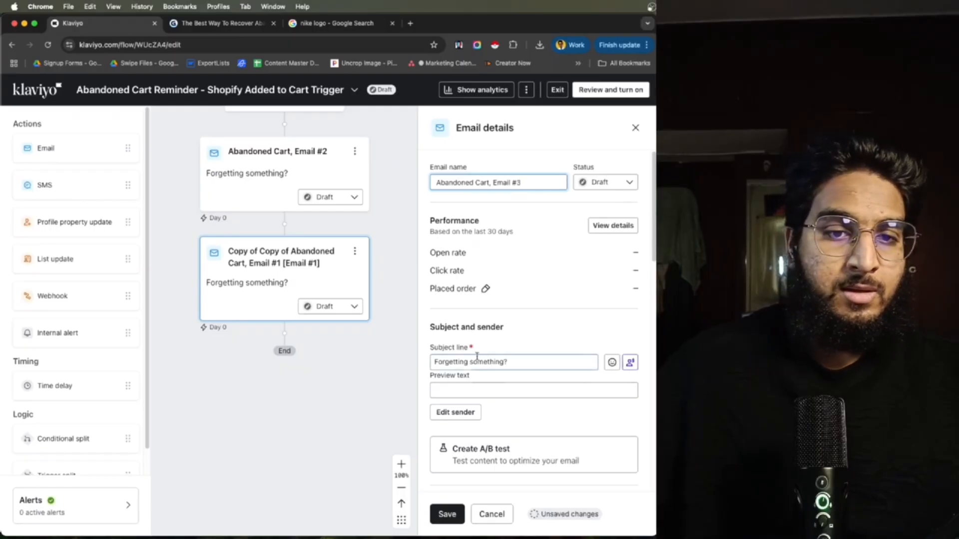
pyautogui.moveTo(517, 363); pyautogui.dragTo(337, 376)
pyautogui.scroll(-2, 466, 480)
pyautogui.click(483, 336)
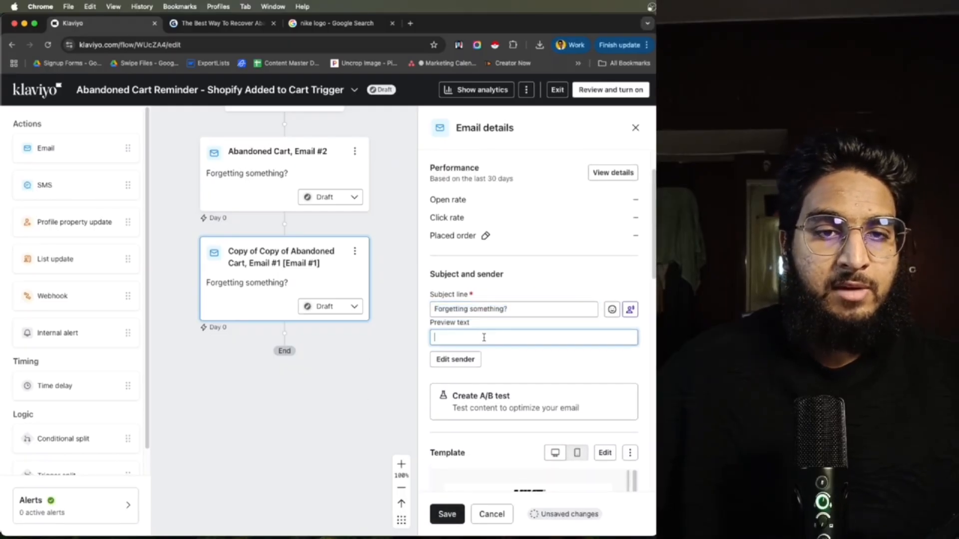
pyautogui.click(457, 514)
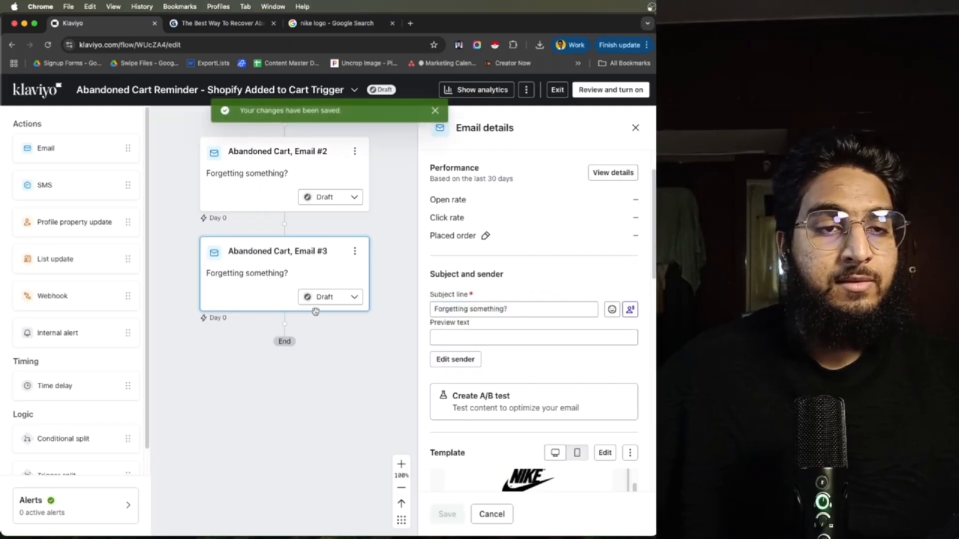
# - Add a time delay to the flow between Abandoned Cart, Email #2 and Abandoned Cart, Email #3
pyautogui.scroll(2, 330, 313)
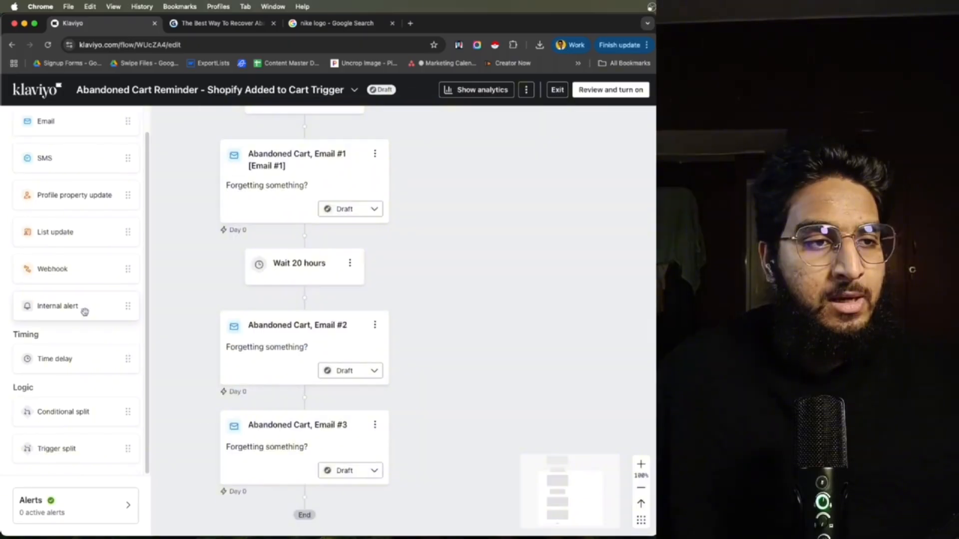
pyautogui.moveTo(65, 359); pyautogui.dragTo(331, 398)
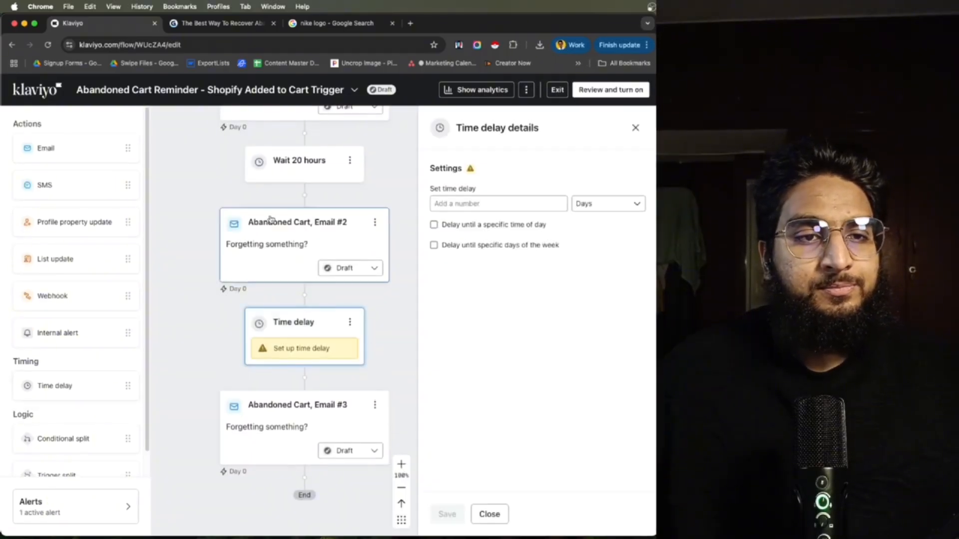
pyautogui.scroll(3, 351, 240)
pyautogui.scroll(3, 339, 238)
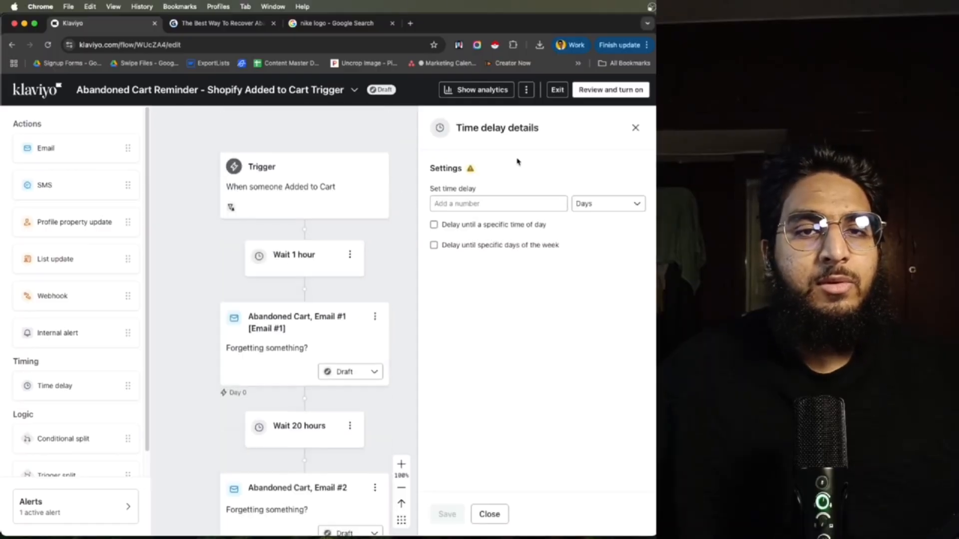
pyautogui.scroll(-2, 338, 313)
pyautogui.scroll(-2, 314, 364)
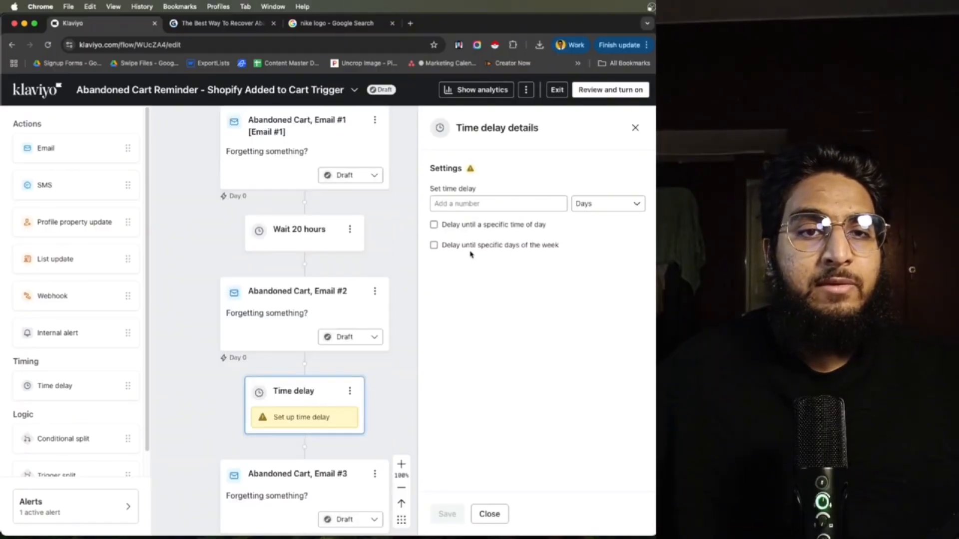
# - Set the new time delay before Email #3 to 24 hours, save it and close its details
pyautogui.click(470, 208)
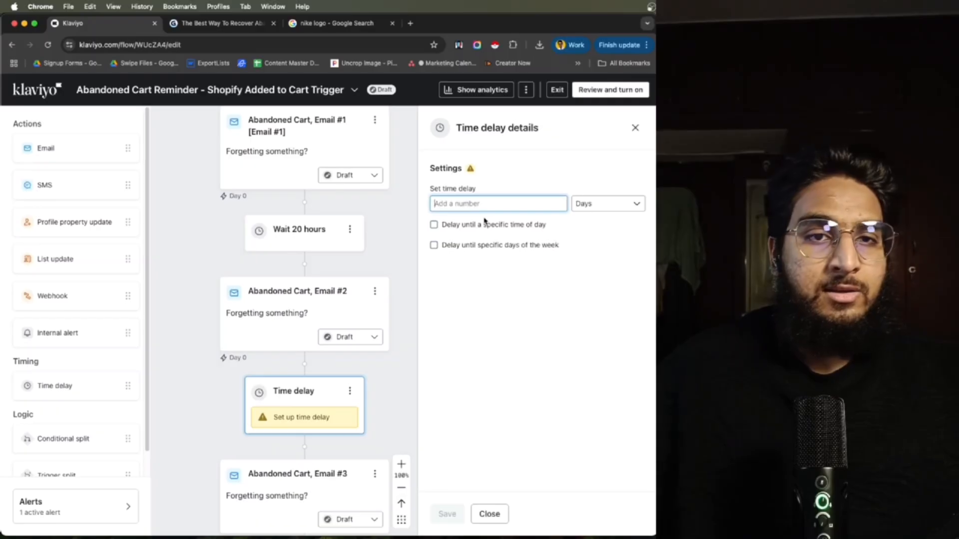
pyautogui.write('24')
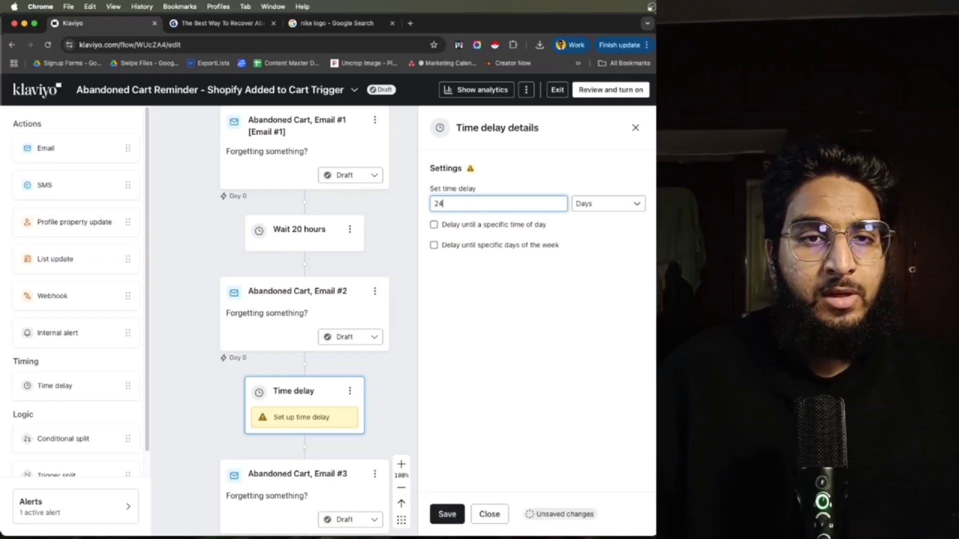
pyautogui.click(447, 514)
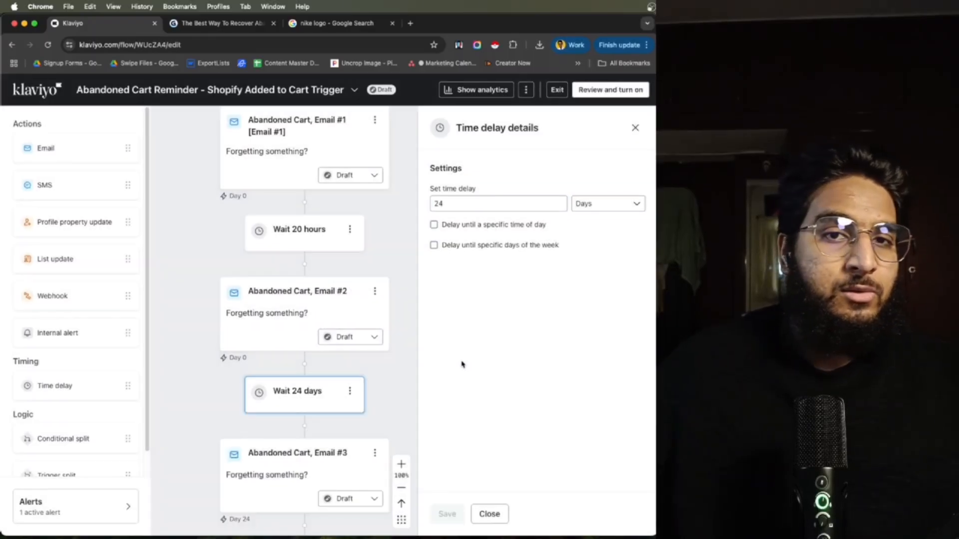
pyautogui.click(580, 208)
pyautogui.click(583, 239)
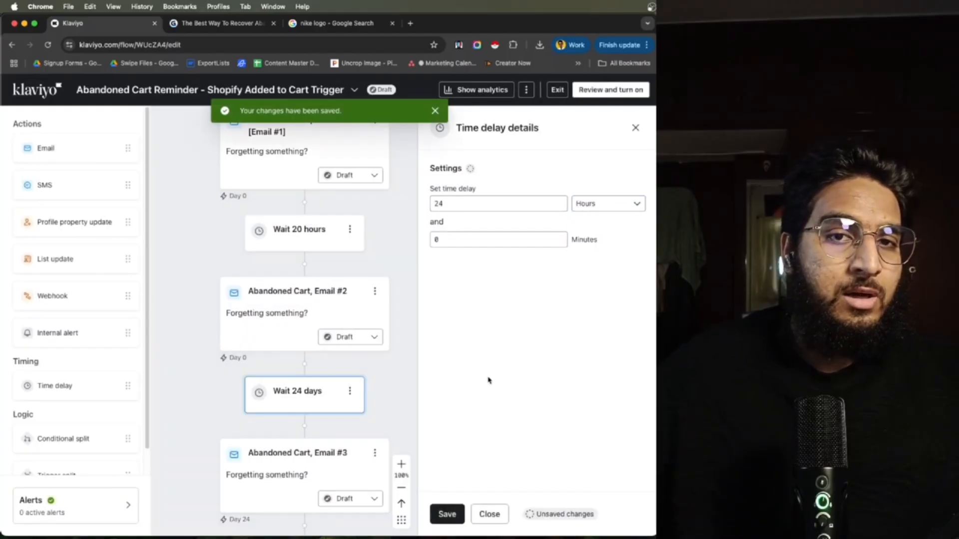
pyautogui.click(455, 508)
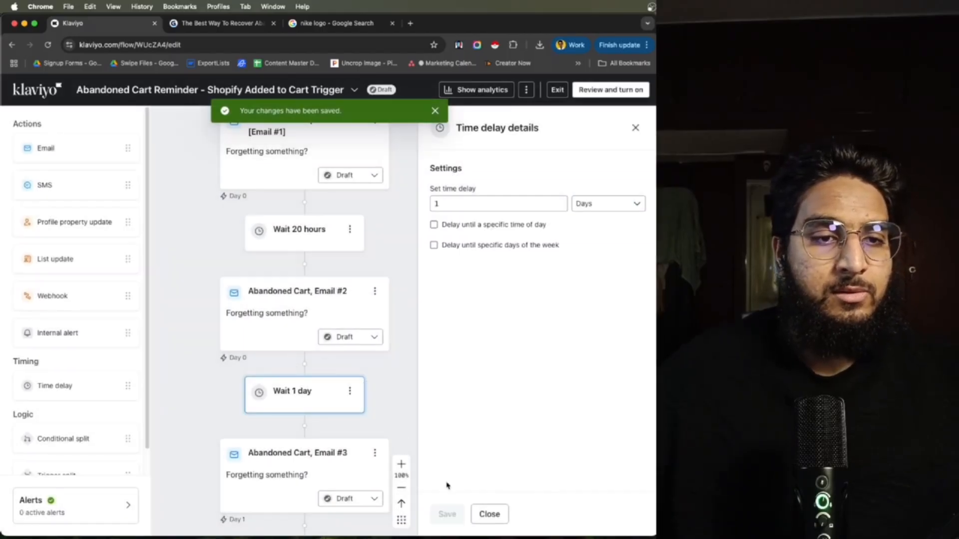
pyautogui.click(474, 509)
pyautogui.scroll(-3, 411, 415)
pyautogui.scroll(5, 349, 389)
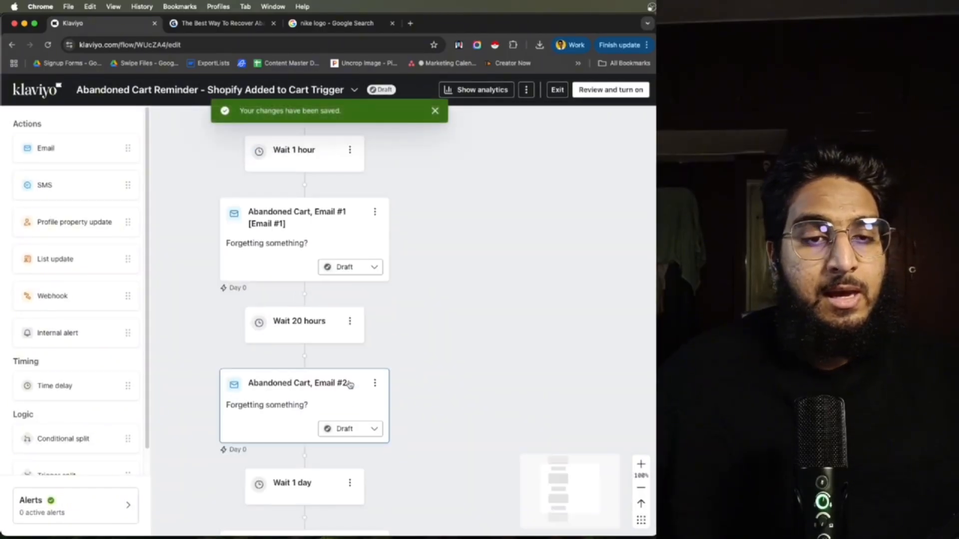
pyautogui.scroll(3, 342, 338)
pyautogui.scroll(-10, 336, 338)
pyautogui.scroll(3, 387, 353)
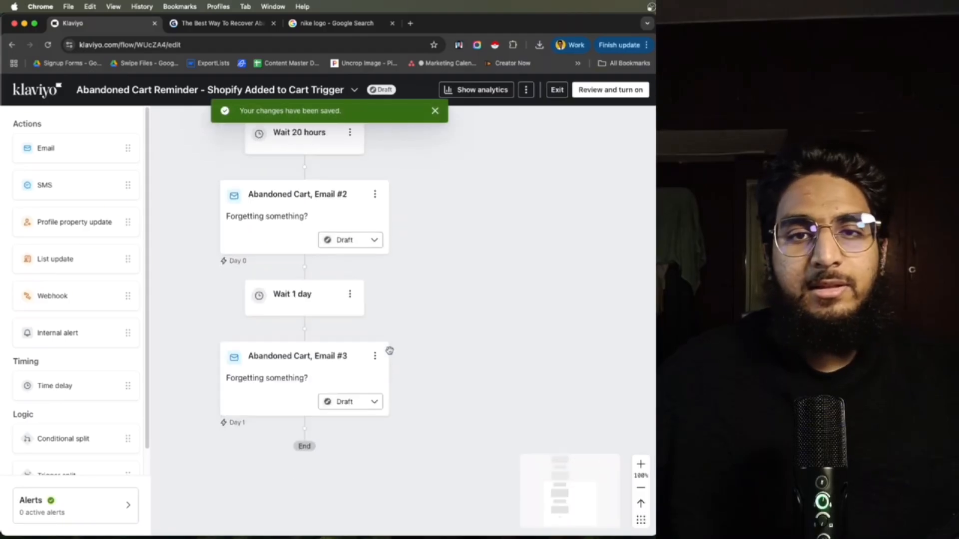
# - Switch to the Gamma presentation and read the Advanced Strategies slide's split ideas for cart value, customer type and product type
pyautogui.click(222, 24)
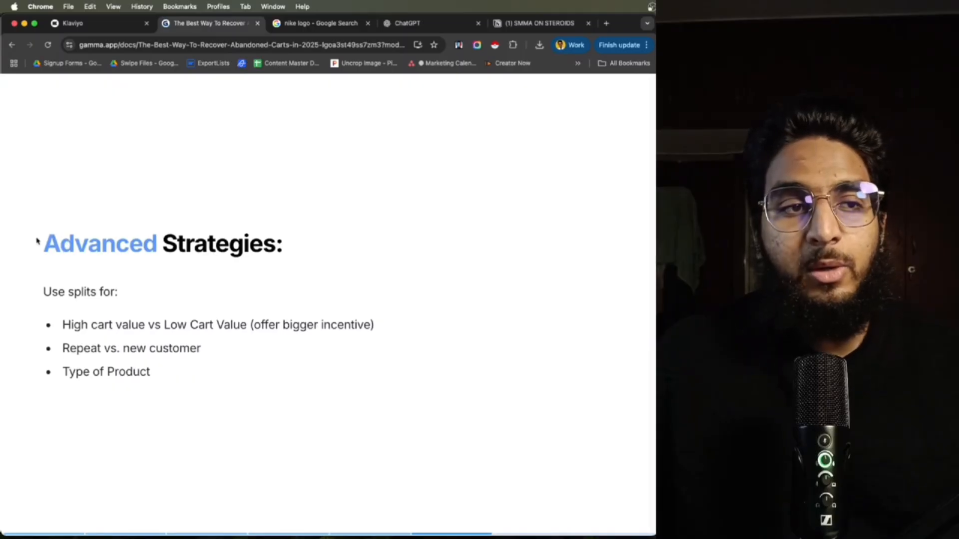
pyautogui.moveTo(37, 242); pyautogui.dragTo(261, 254)
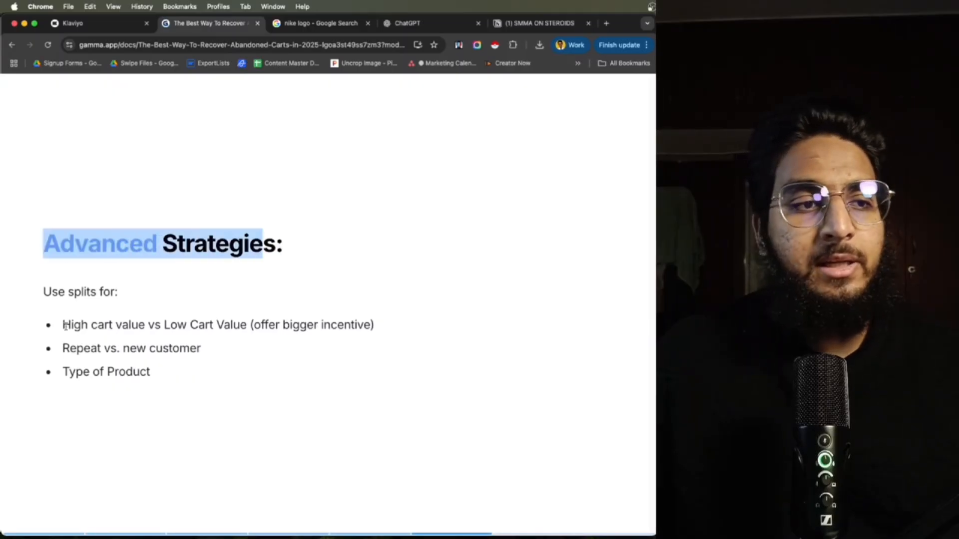
pyautogui.moveTo(62, 324); pyautogui.dragTo(138, 325)
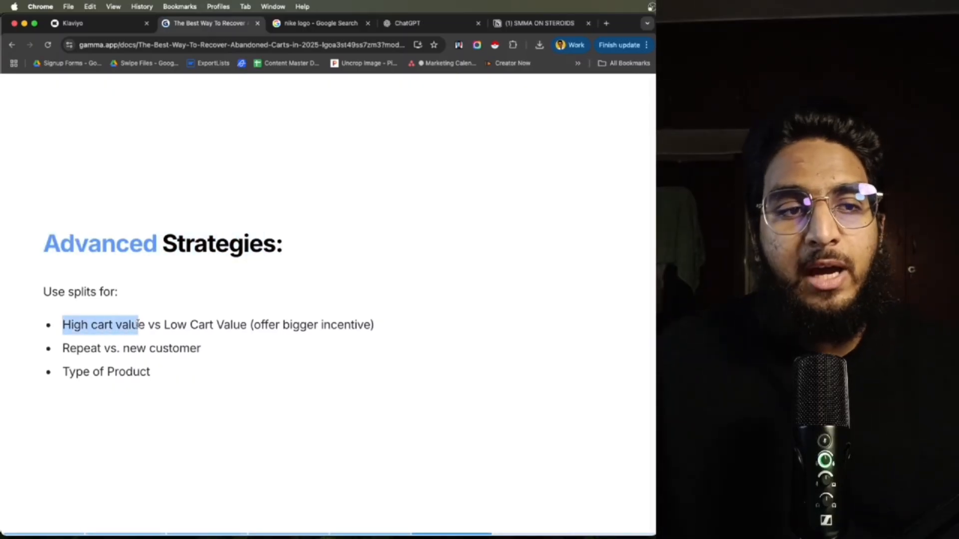
pyautogui.moveTo(248, 324); pyautogui.dragTo(375, 326)
pyautogui.moveTo(62, 324); pyautogui.dragTo(152, 331)
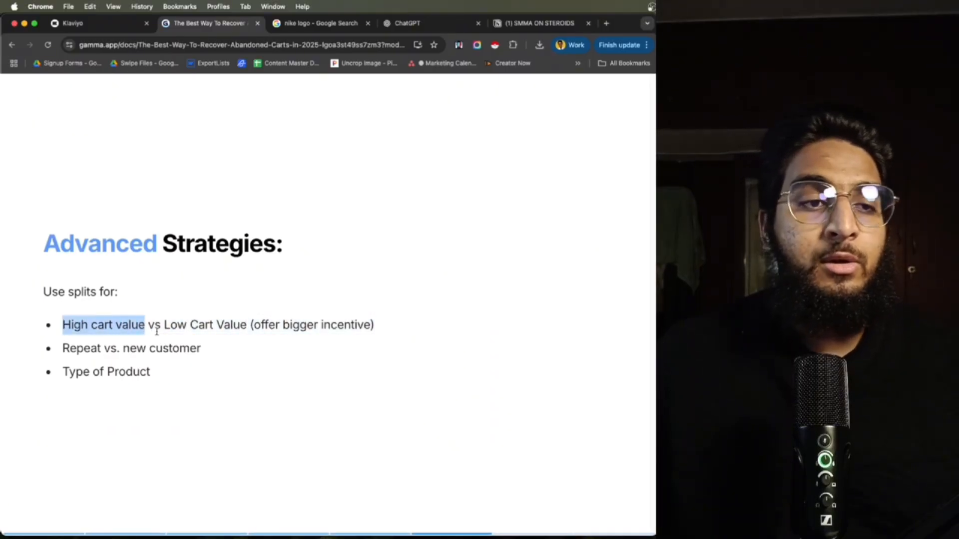
pyautogui.click(233, 366)
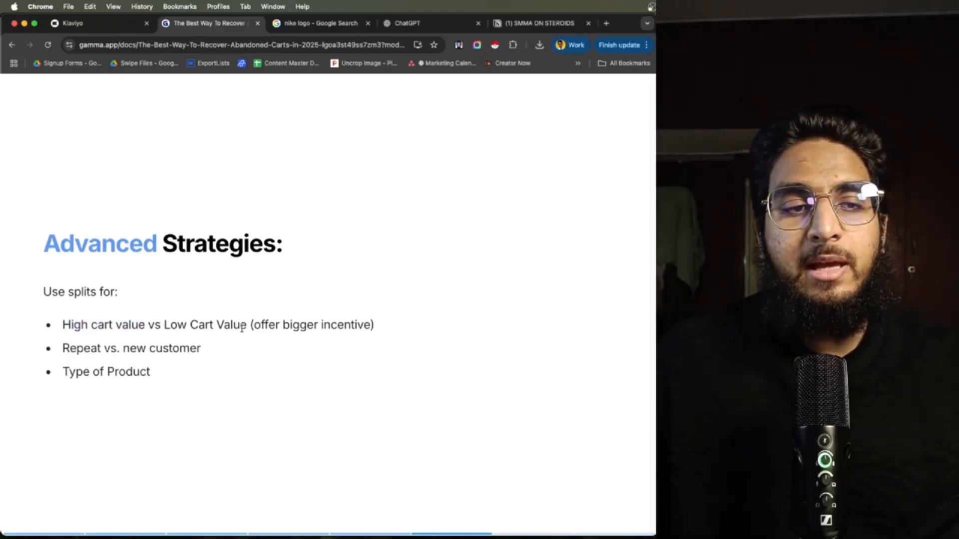
pyautogui.moveTo(246, 325); pyautogui.dragTo(164, 323)
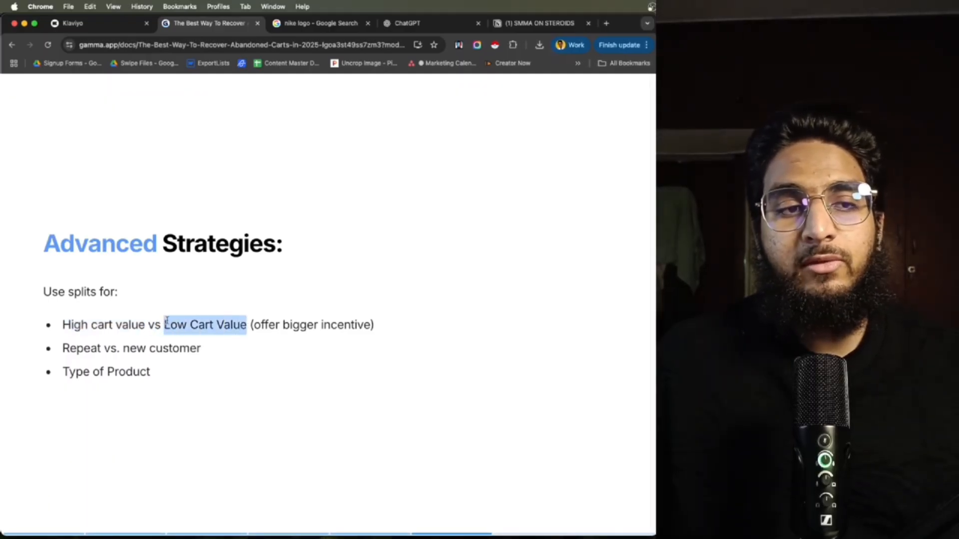
pyautogui.click(237, 347)
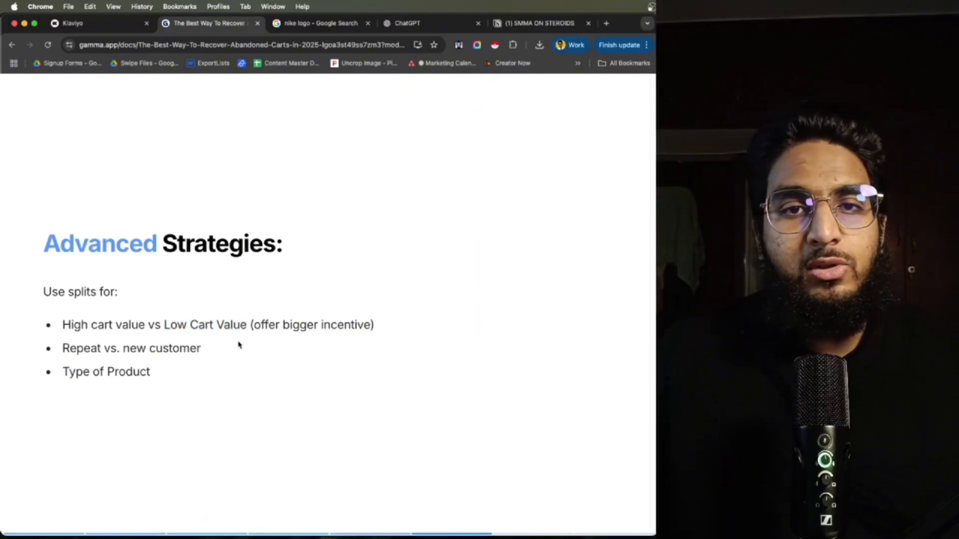
pyautogui.moveTo(211, 355); pyautogui.dragTo(53, 355)
pyautogui.click(120, 370)
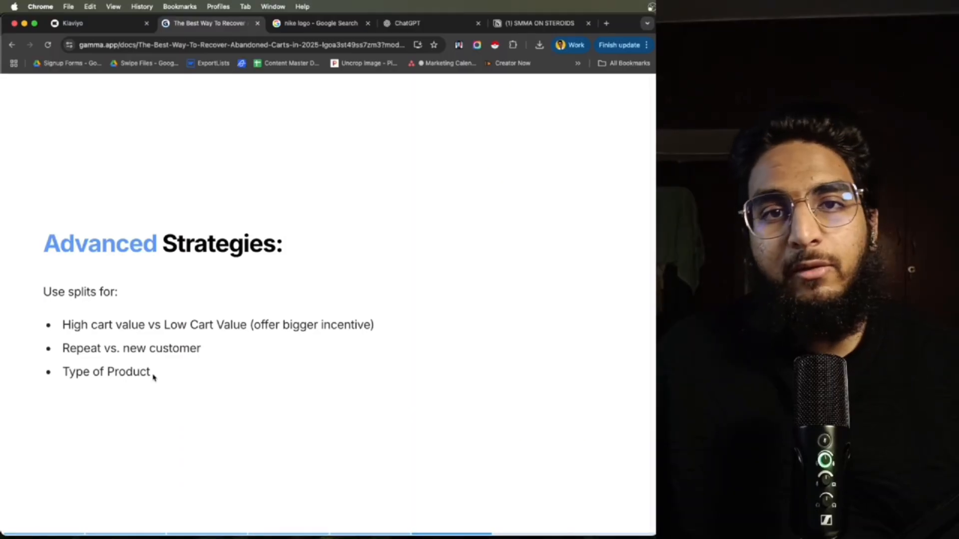
# - Advance to the A/B Testing and Optimization slide and examine the point on the delay between each email
pyautogui.press('Right')
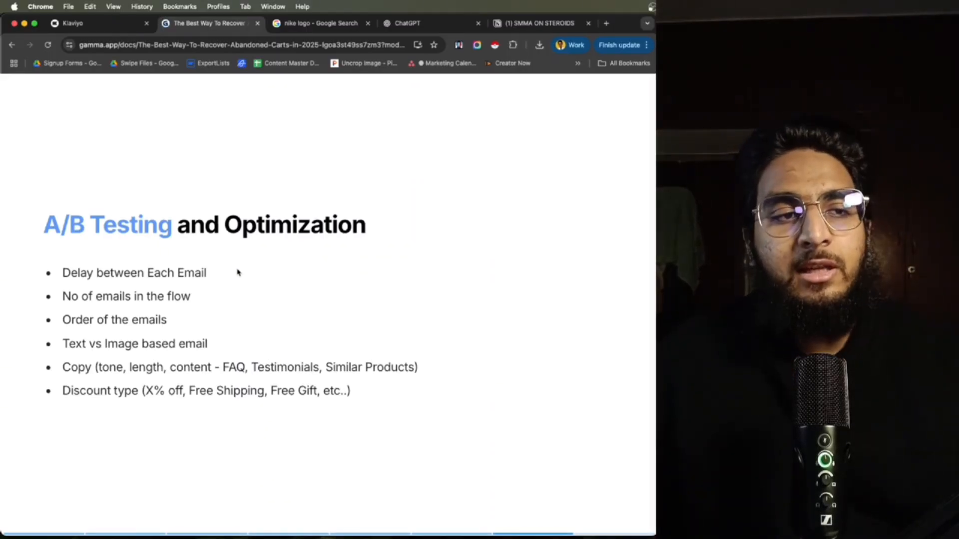
pyautogui.moveTo(220, 275); pyautogui.dragTo(70, 276)
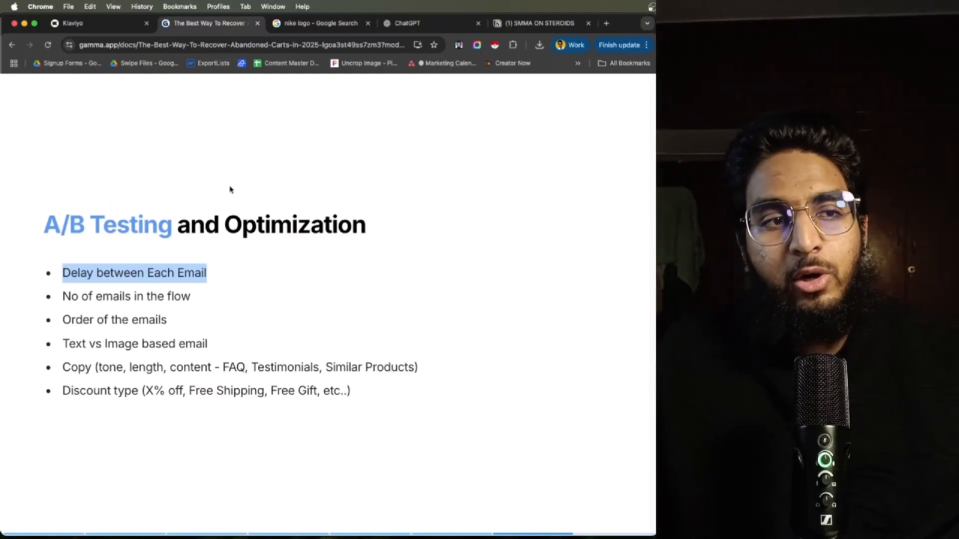
pyautogui.click(278, 261)
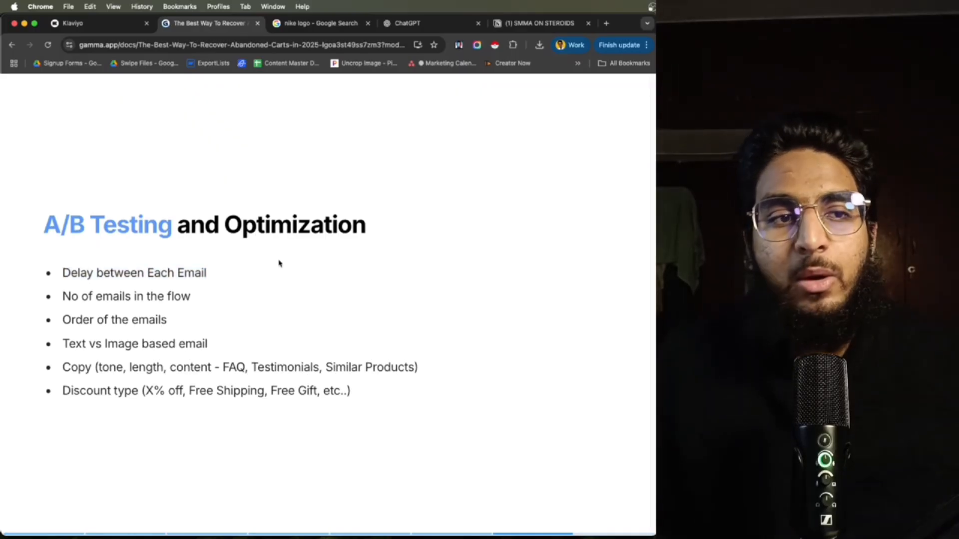